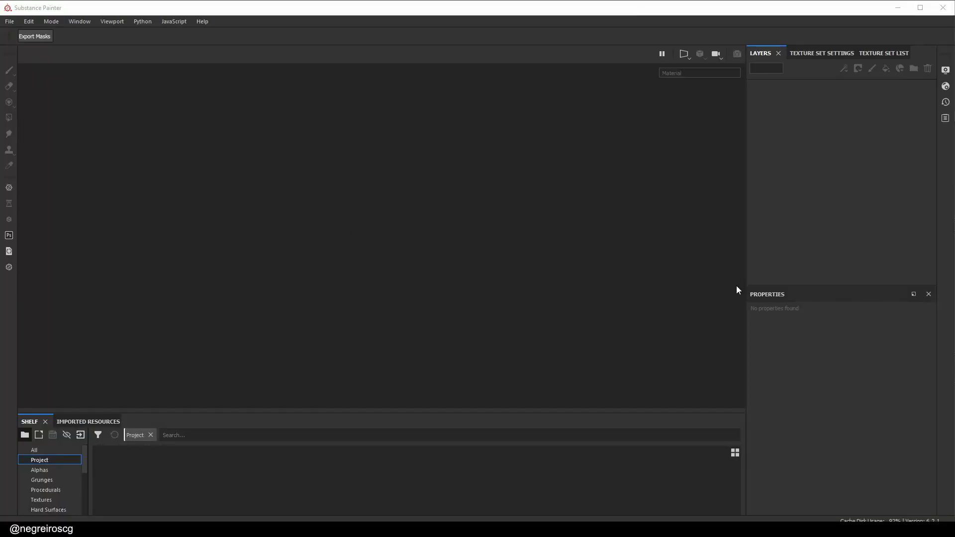
Start a new project using the PBR - Metallic Roughness (allegorithmic) template
left_click(221, 9)
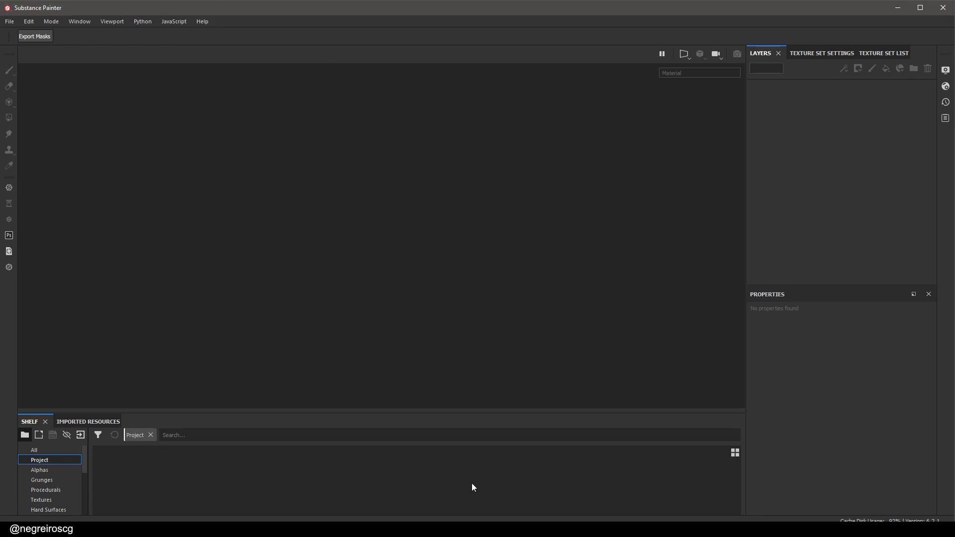
left_click(9, 21)
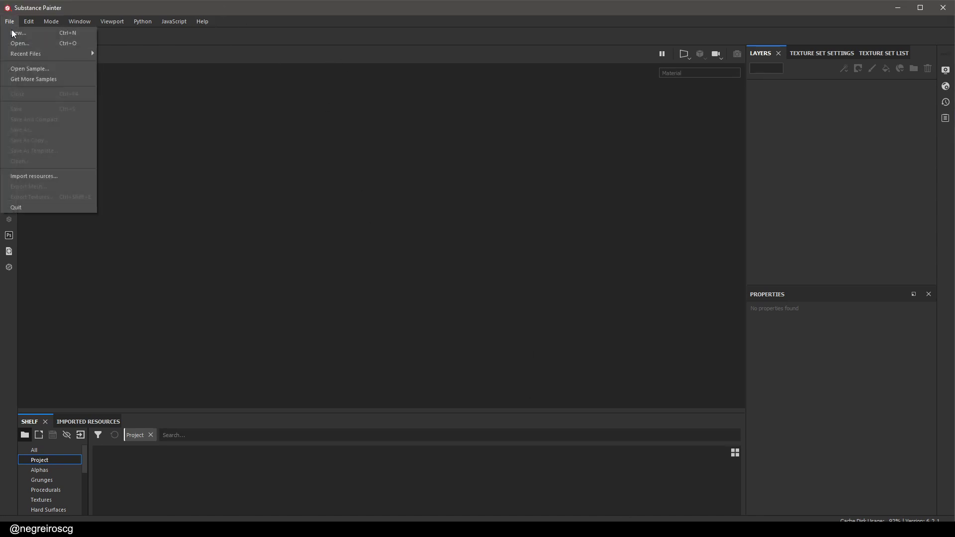
left_click(29, 32)
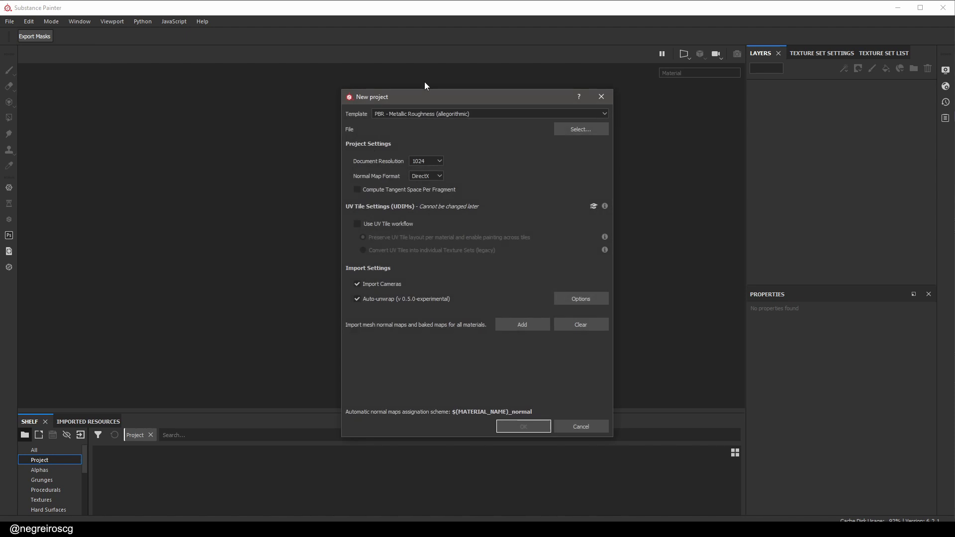
left_click_drag(426, 97, 394, 94)
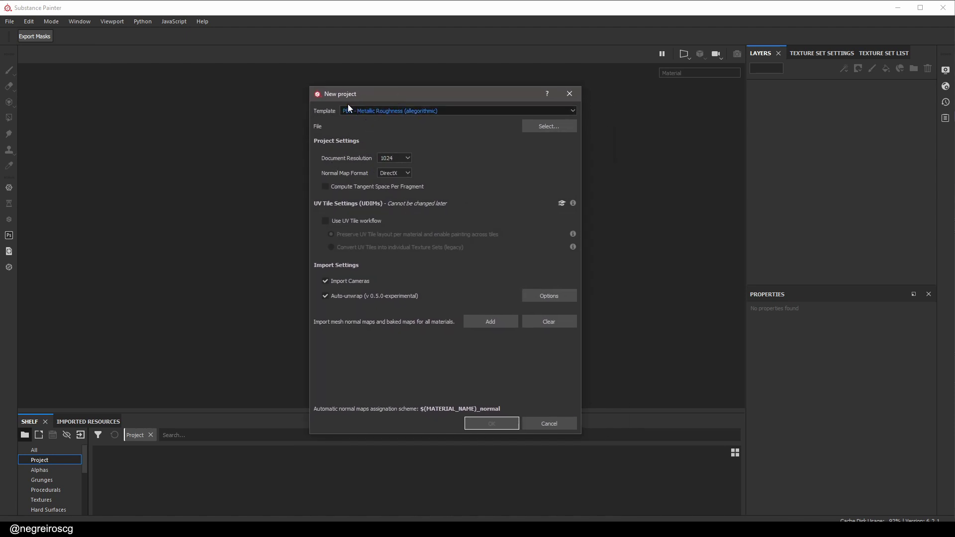
left_click(470, 112)
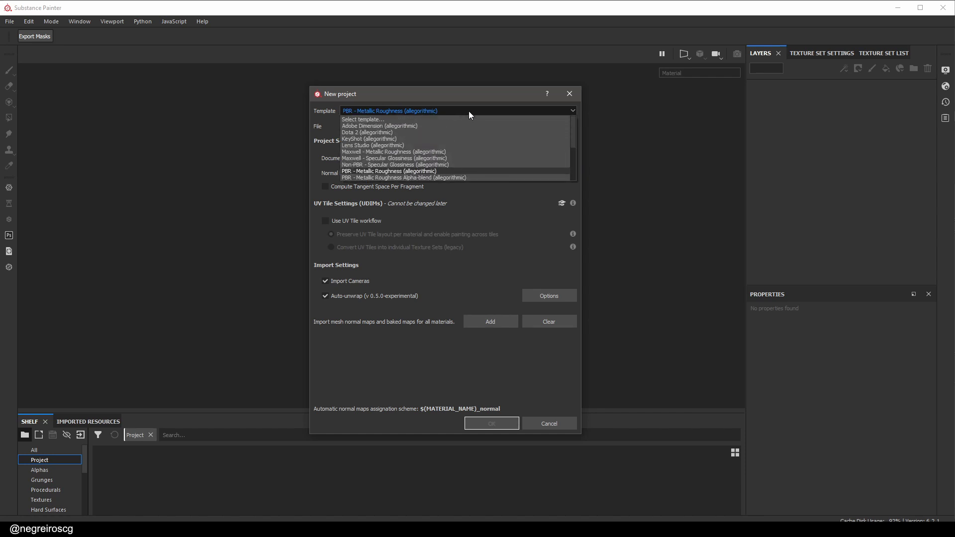
left_click(468, 111)
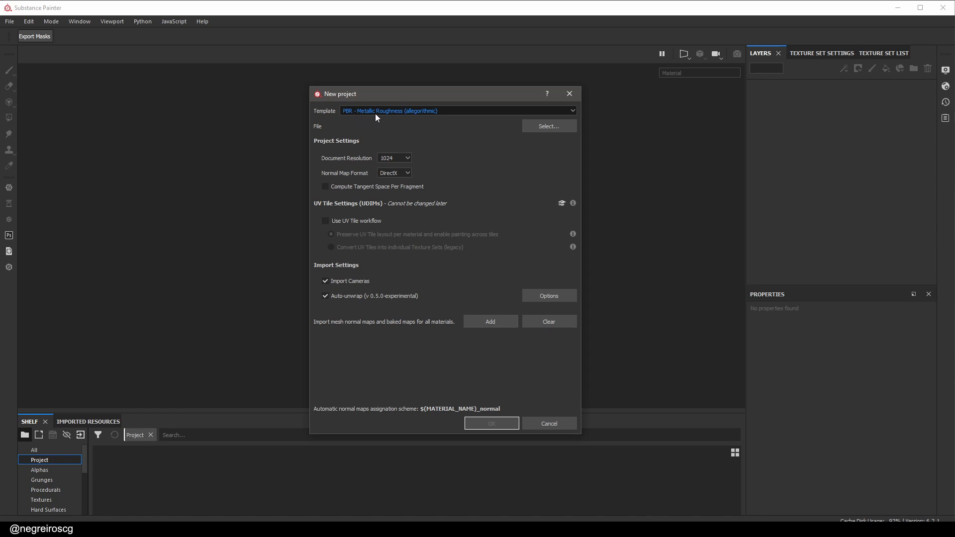
Create the project from the drink cup mesh at 4096 document resolution with Compute Tangent Space Per Fragment enabled
left_click(398, 160)
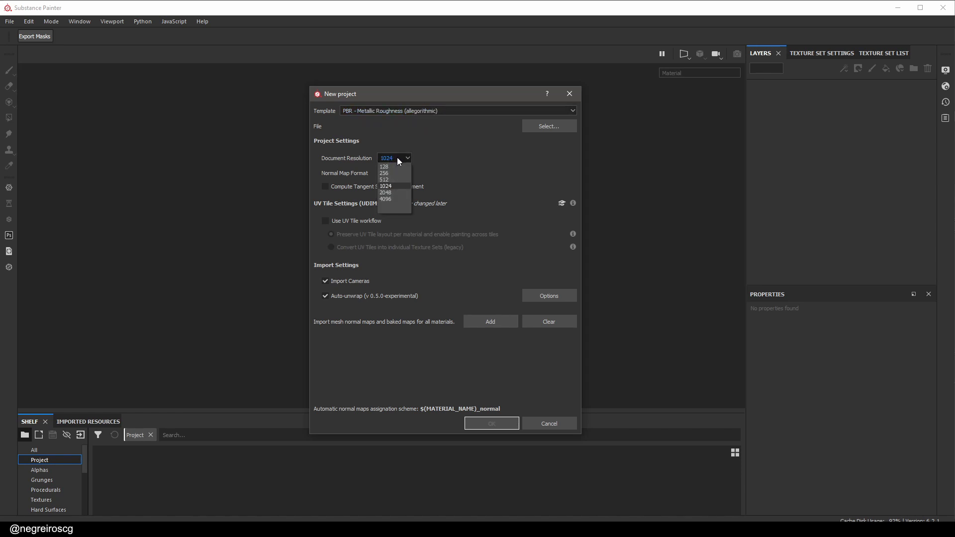
left_click(391, 200)
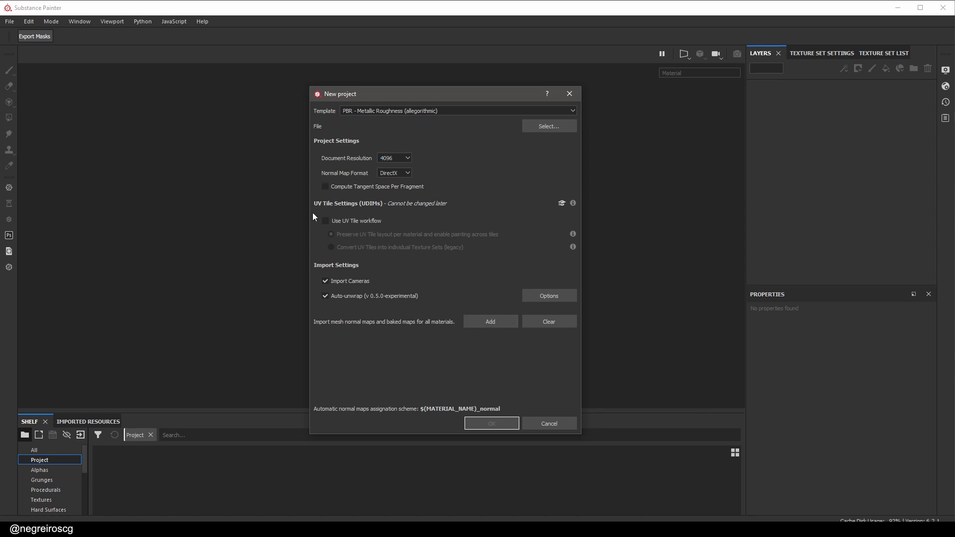
left_click(326, 187)
left_click(548, 128)
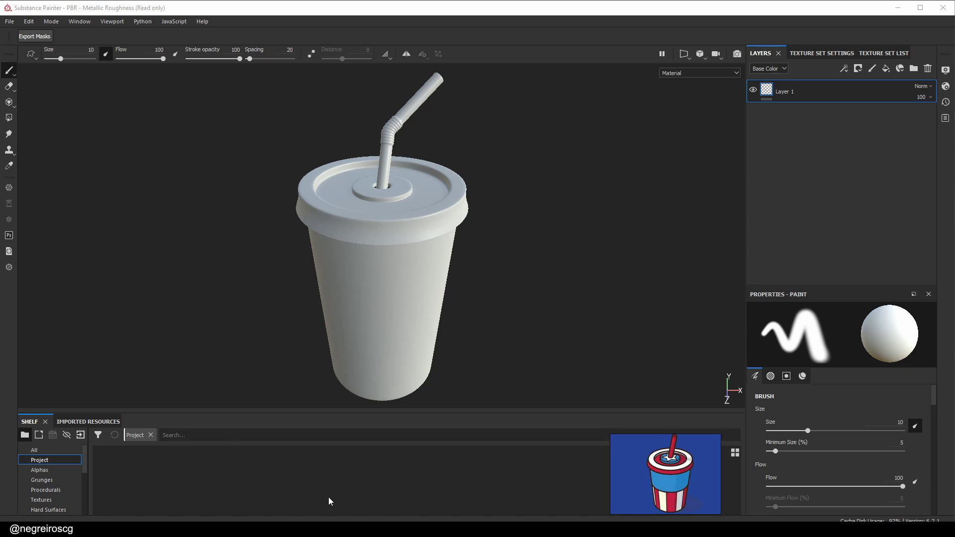
Examine the imported cup from several angles and inspect its polygon wireframe with the Polygon Fill tool before returning to the Paint tool
scroll(455, 318, "down", 2)
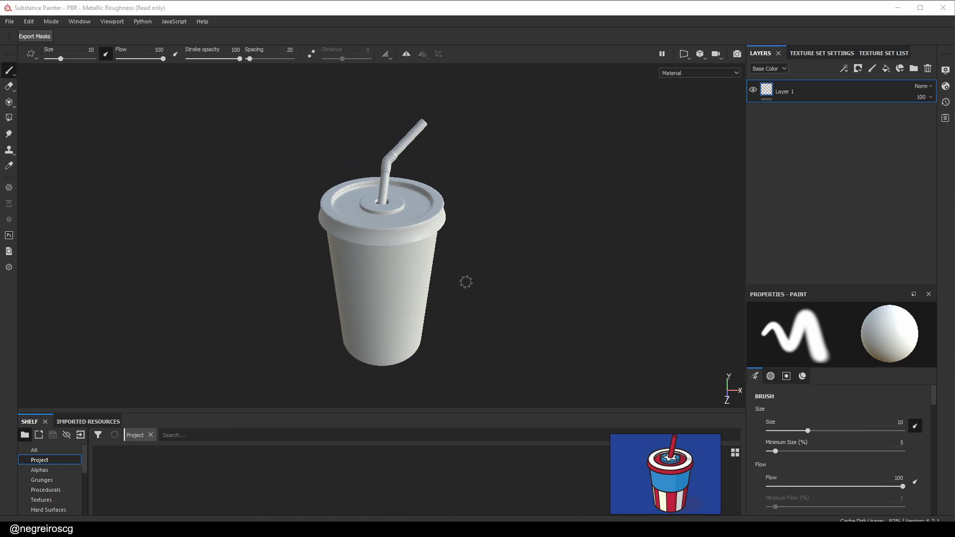
left_click_drag(353, 269, 420, 249, "alt")
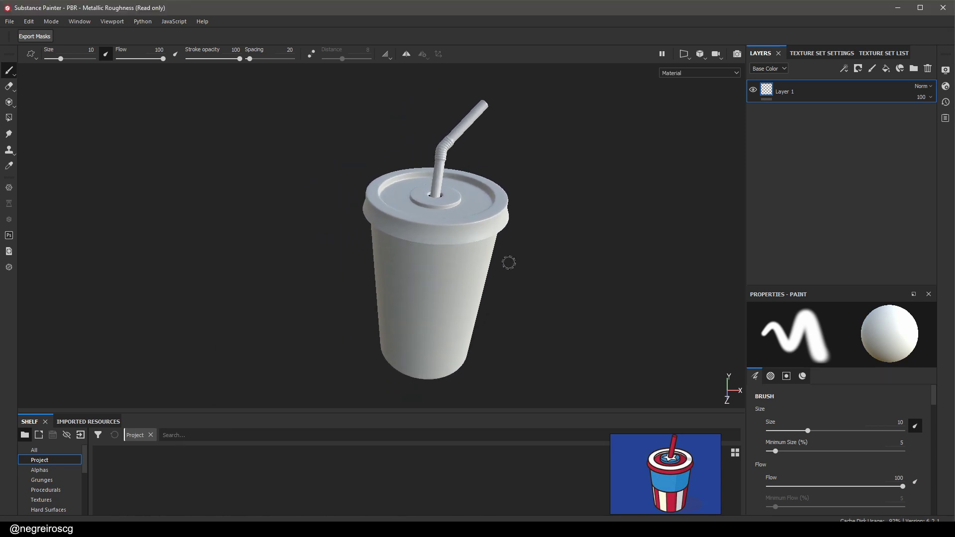
left_click_drag(507, 262, 428, 229, "alt")
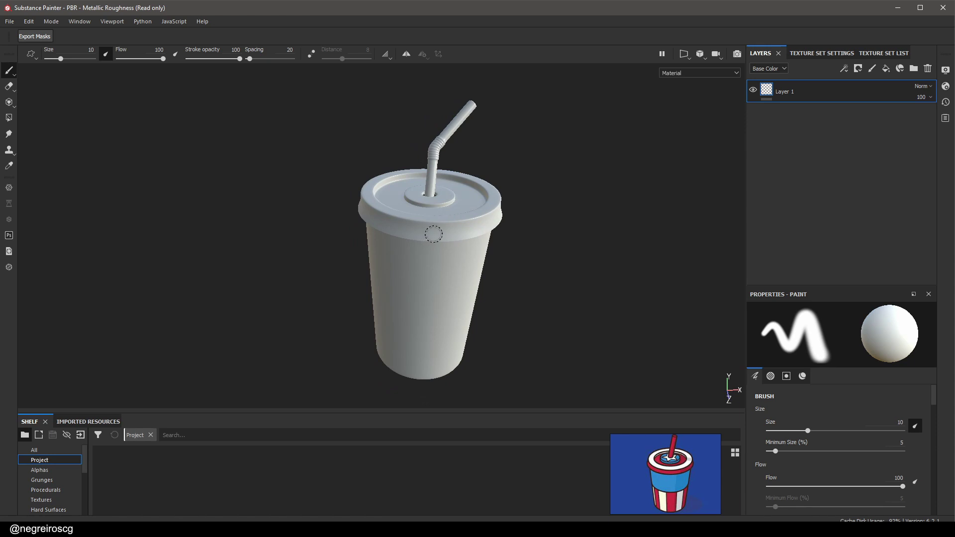
key("4")
middle_click_drag(456, 265, 507, 269, "alt")
left_click_drag(507, 268, 686, 245, "alt")
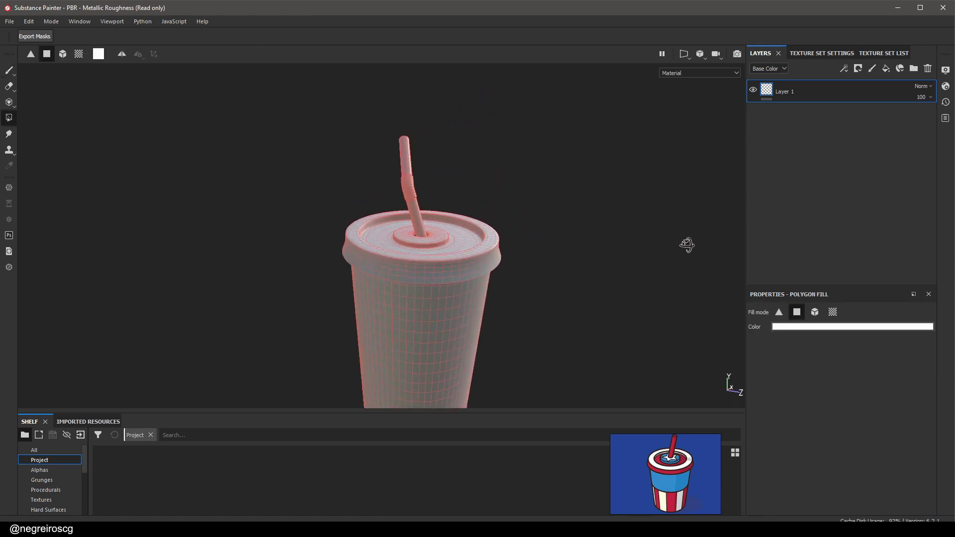
middle_click_drag(469, 243, 489, 194, "alt")
left_click_drag(489, 194, 285, 224, "alt")
key("1")
Examine the lid, the straw and the straw hole up close, followed by the whole cup
mouse_move(572, 208)
left_mouse_down("alt")
mouse_move(448, 207)
mouse_move(565, 214)
left_mouse_up("alt")
left_click_drag(498, 215, 520, 198, "alt")
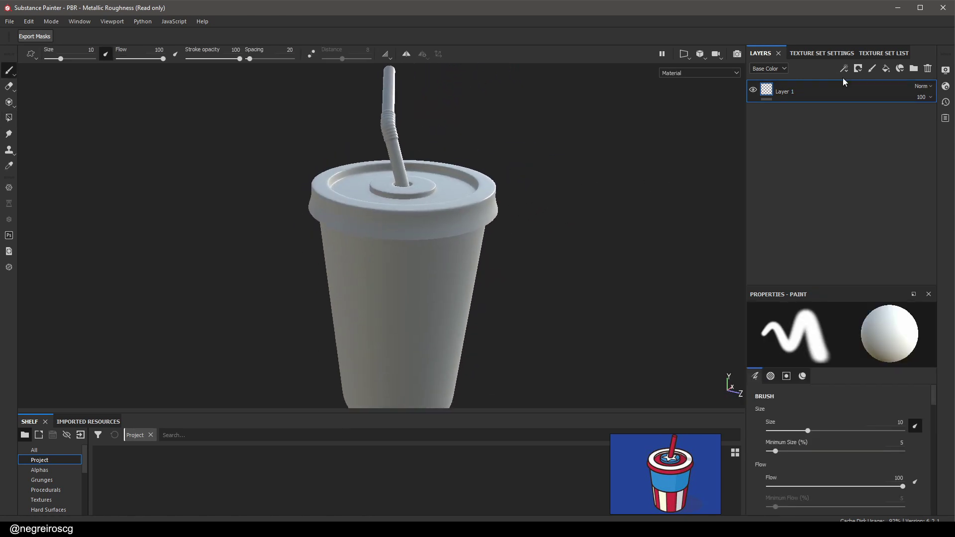
mouse_move(427, 276)
left_mouse_down("alt")
mouse_move(675, 268)
mouse_move(621, 246)
mouse_move(521, 274)
mouse_move(412, 278)
left_mouse_up("alt")
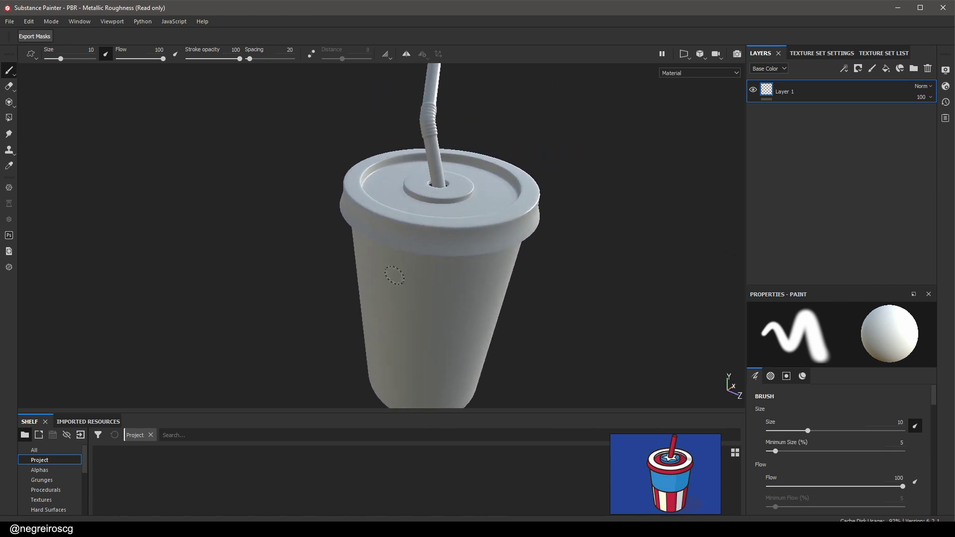
left_click_drag(478, 254, 463, 284, "alt")
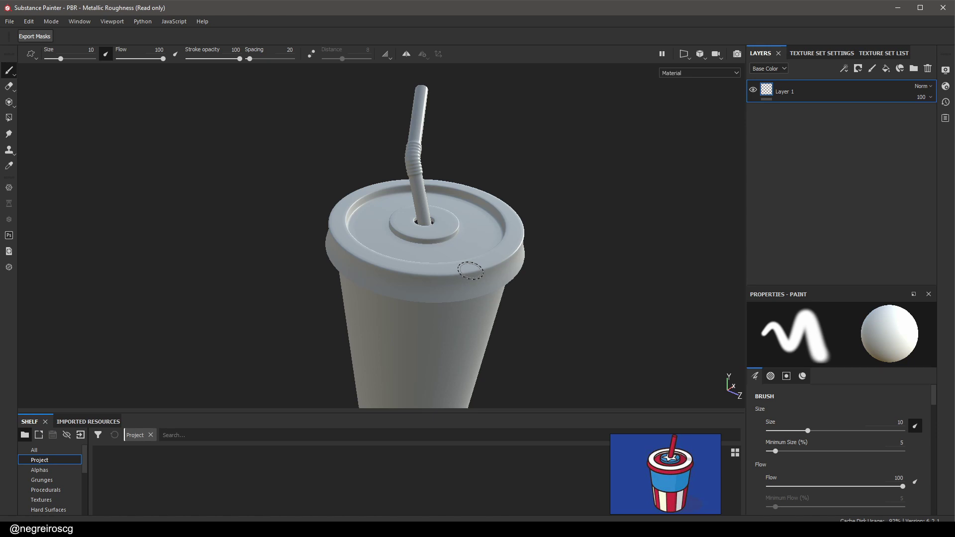
scroll(427, 194, "up", 5)
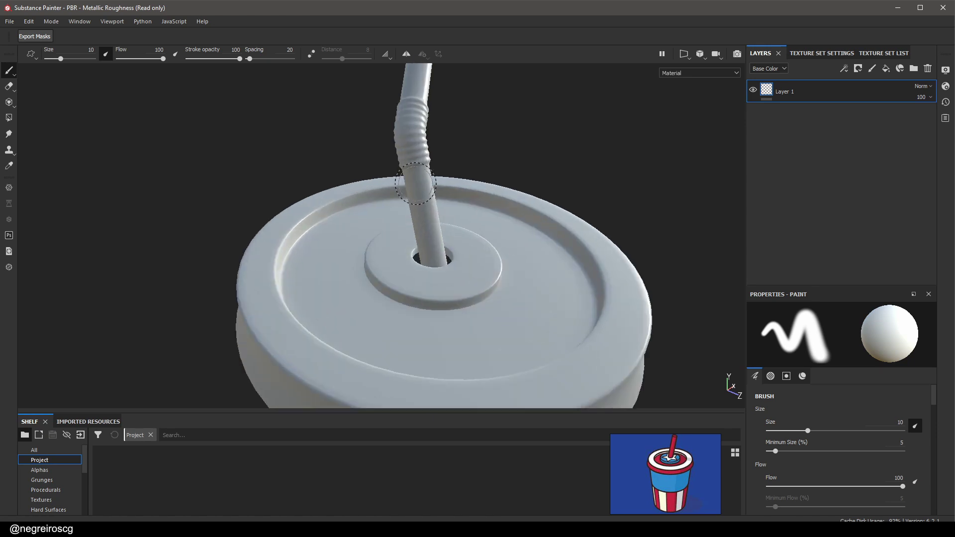
scroll(428, 189, "down", 6)
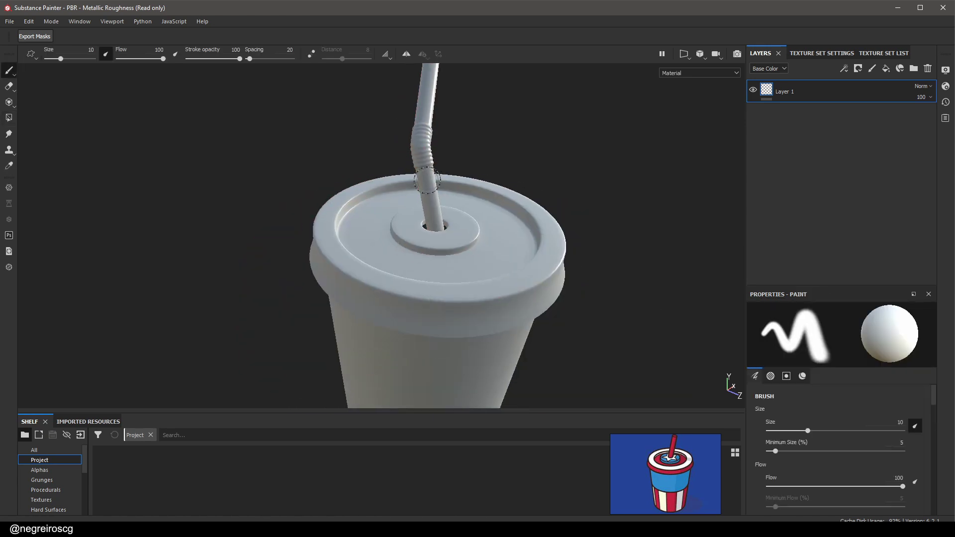
left_click_drag(457, 258, 605, 251, "alt")
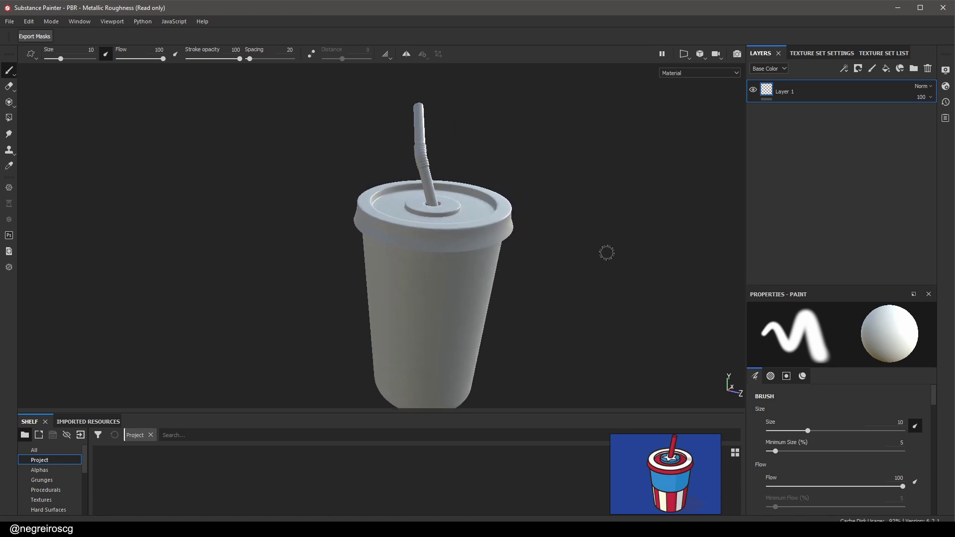
Configure mesh map baking with a 4096 output size and the low poly mesh used as the high poly mesh
left_click(837, 52)
scroll(859, 186, "down", 4)
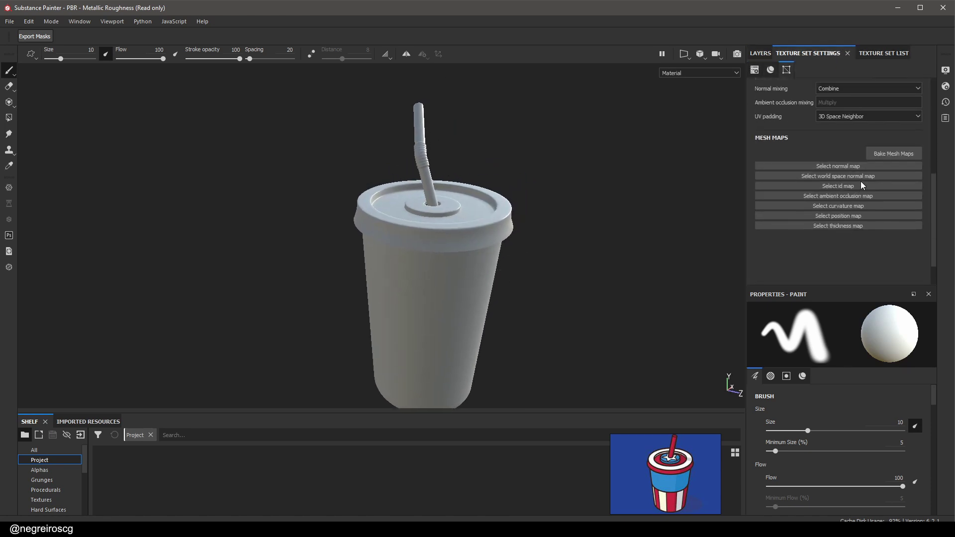
scroll(903, 180, "up", 3)
scroll(904, 182, "down", 3)
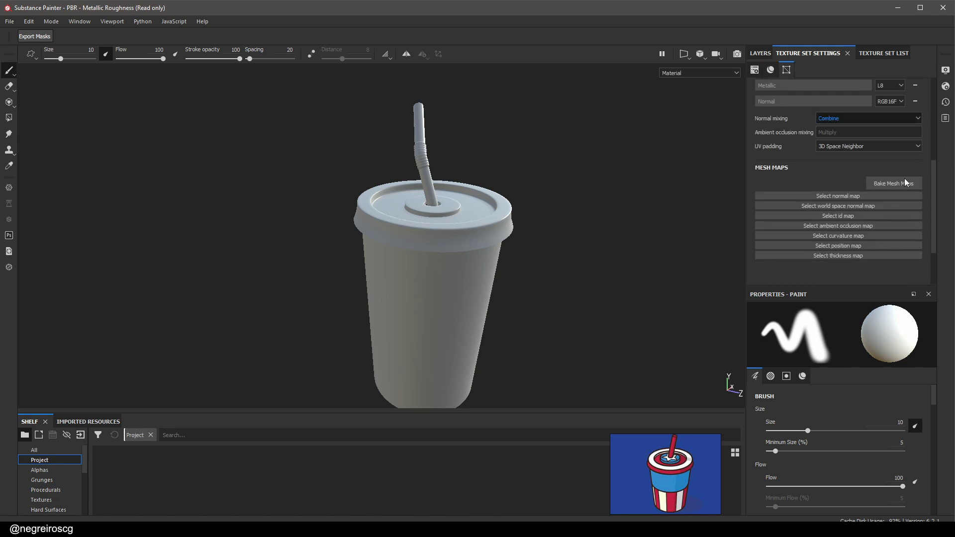
left_click(894, 183)
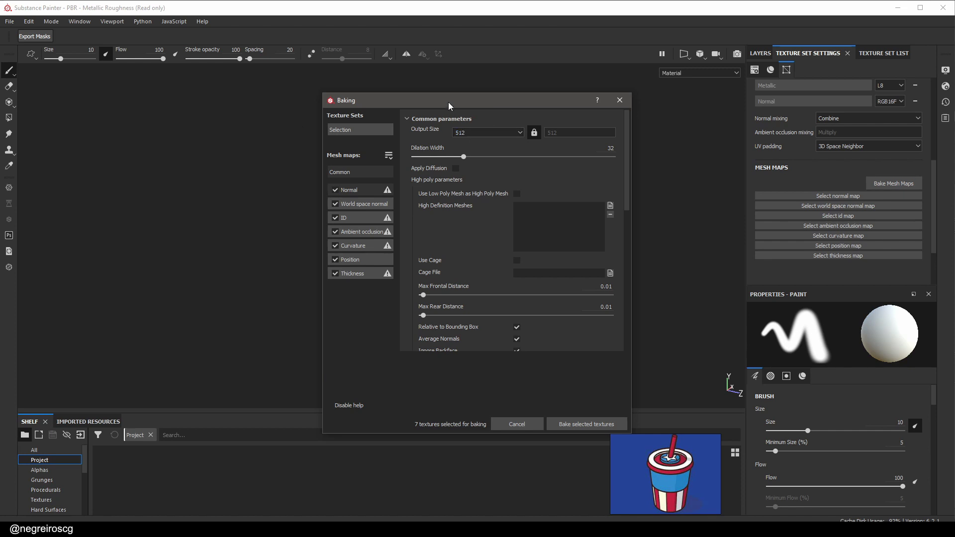
left_click_drag(444, 100, 427, 93)
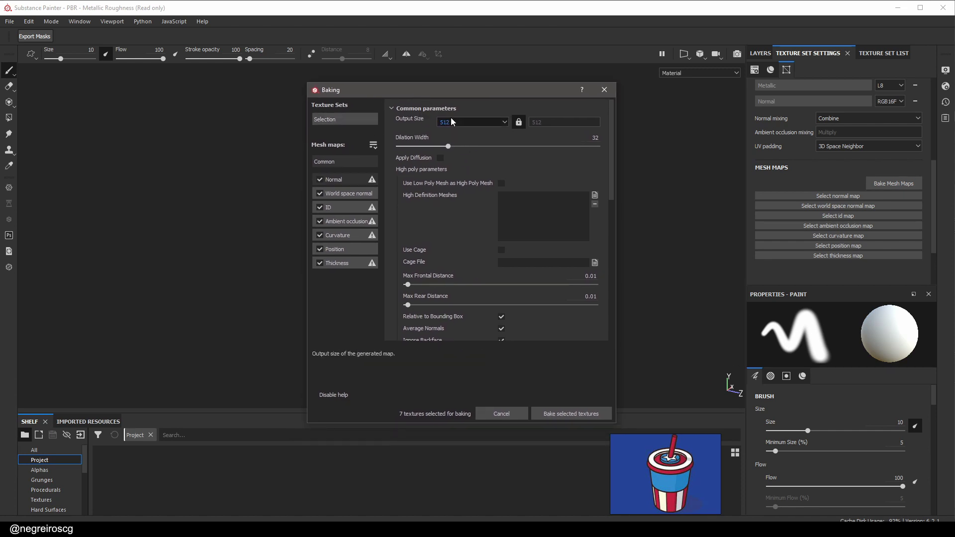
left_click(483, 122)
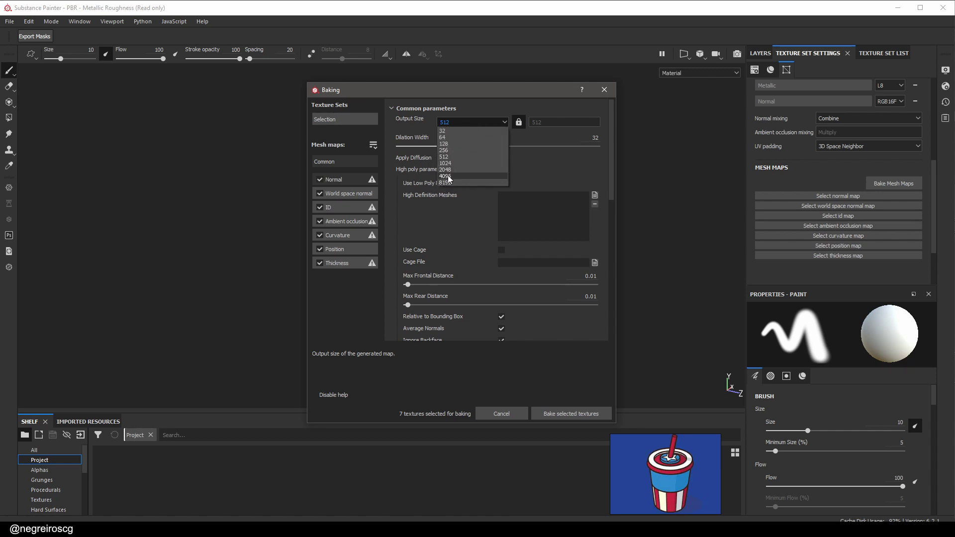
left_click(448, 175)
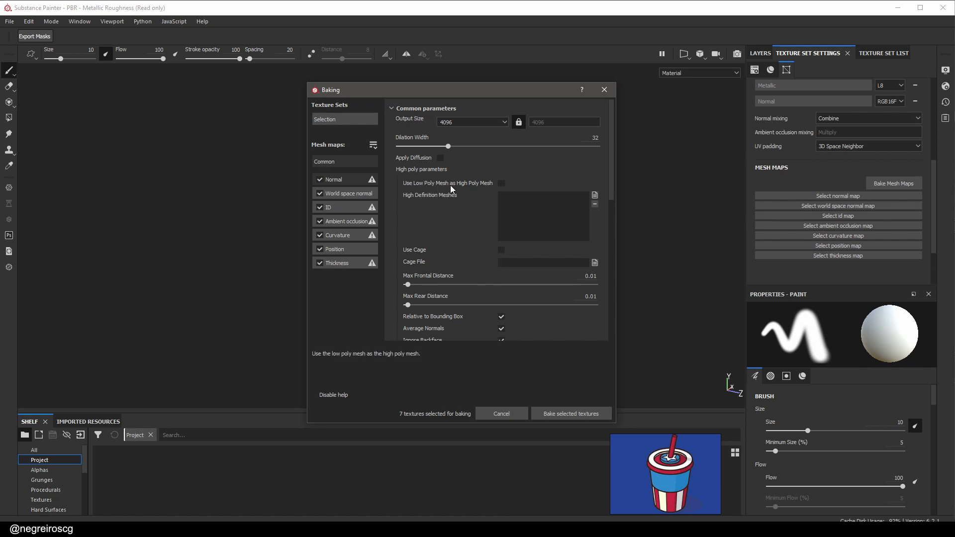
left_click(502, 184)
Exclude the ID map and bake the normal, world space normal, ambient occlusion, curvature, position and thickness maps
left_click_drag(378, 93, 543, 82)
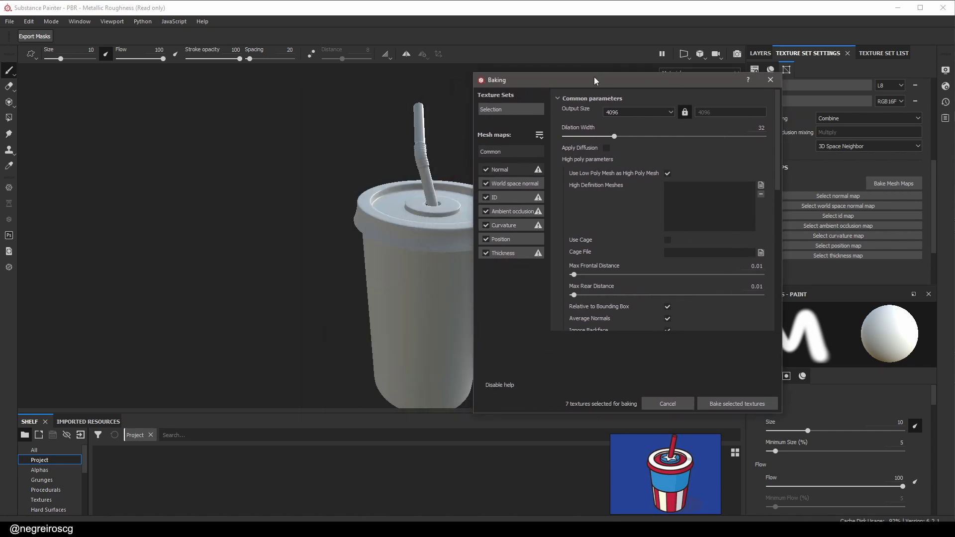
left_click_drag(593, 82, 513, 86)
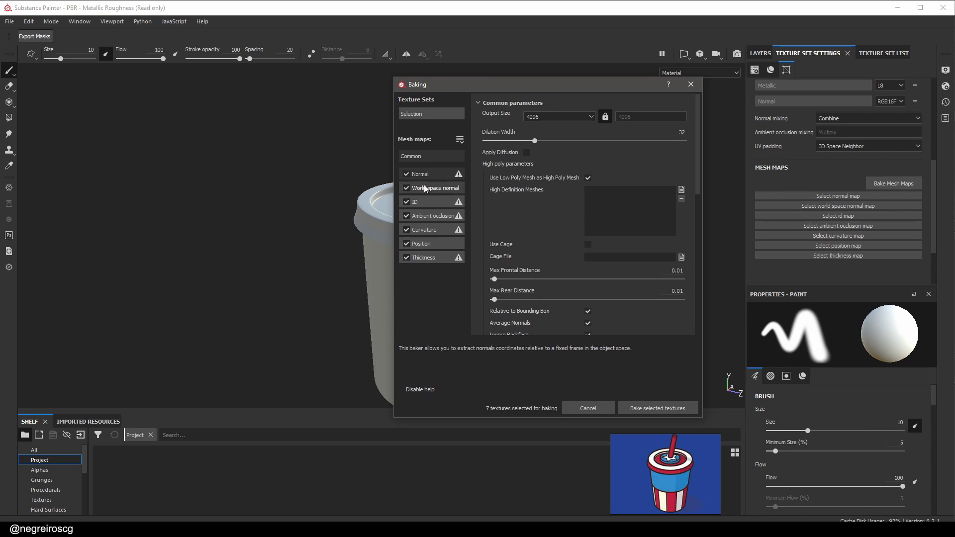
left_click(407, 202)
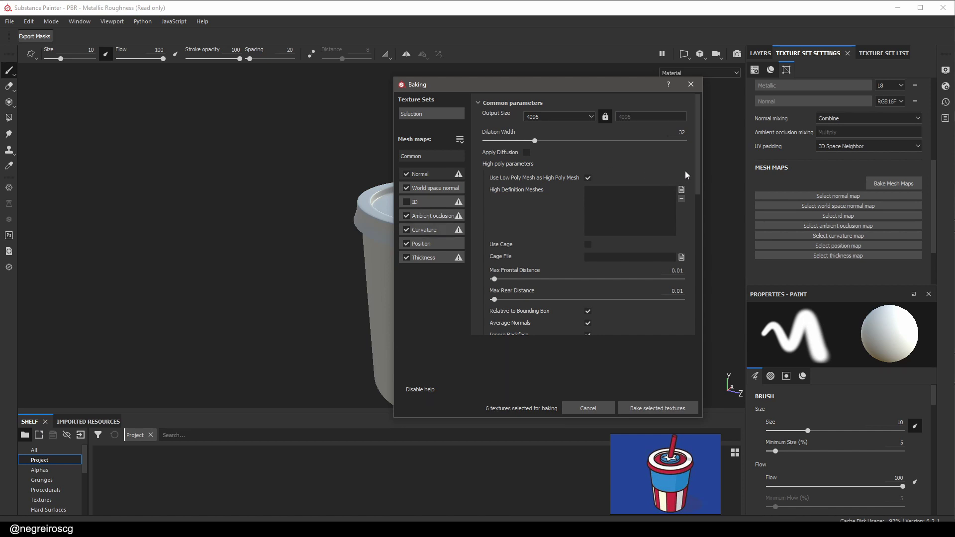
left_click_drag(699, 158, 697, 189)
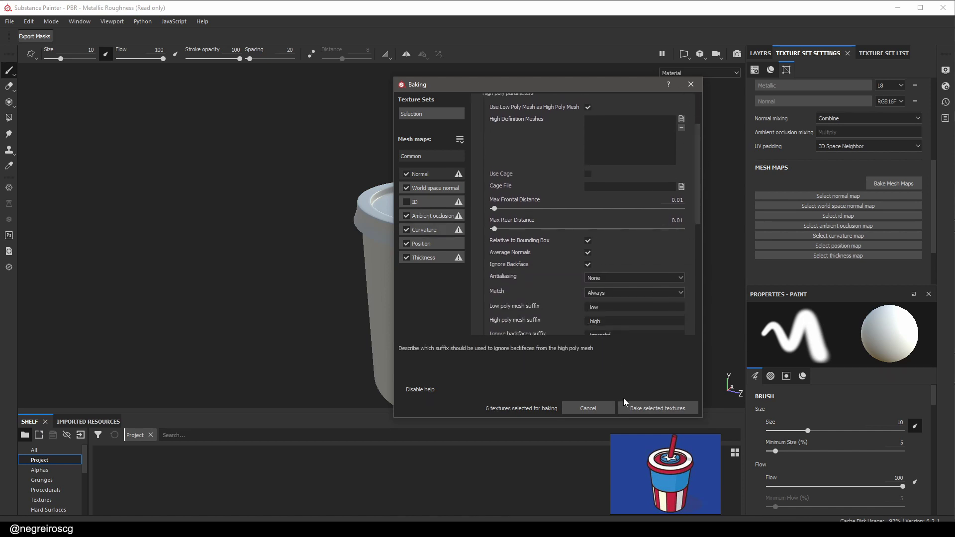
left_click(664, 408)
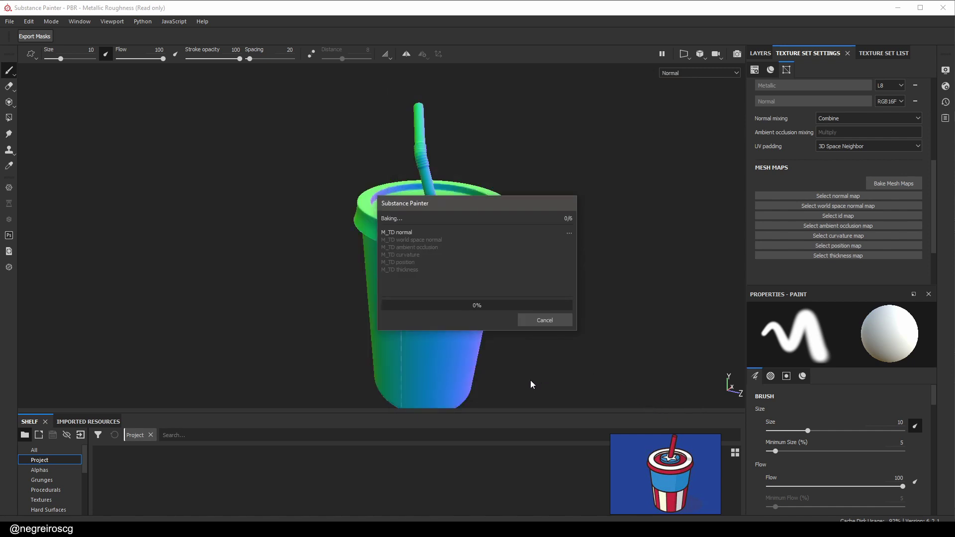
left_click_drag(466, 207, 607, 117)
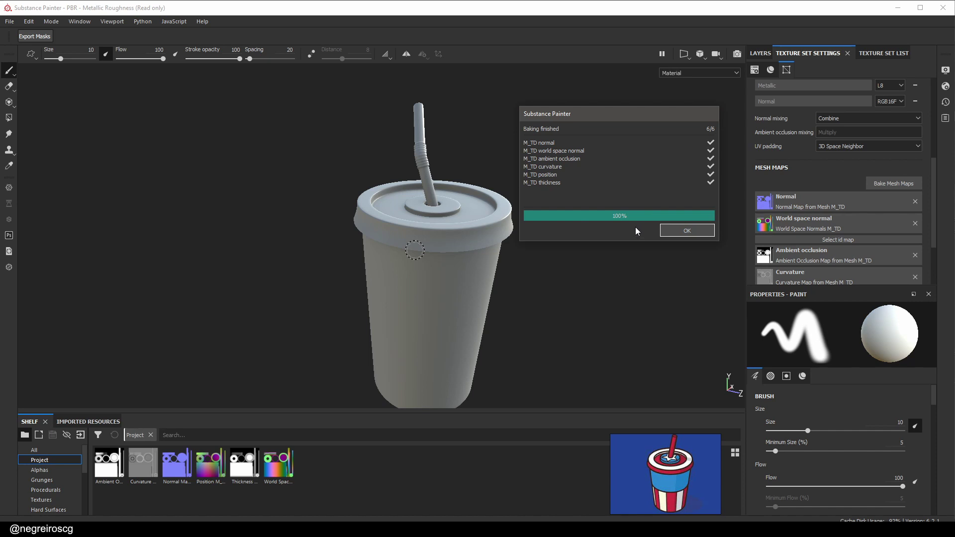
left_click(688, 229)
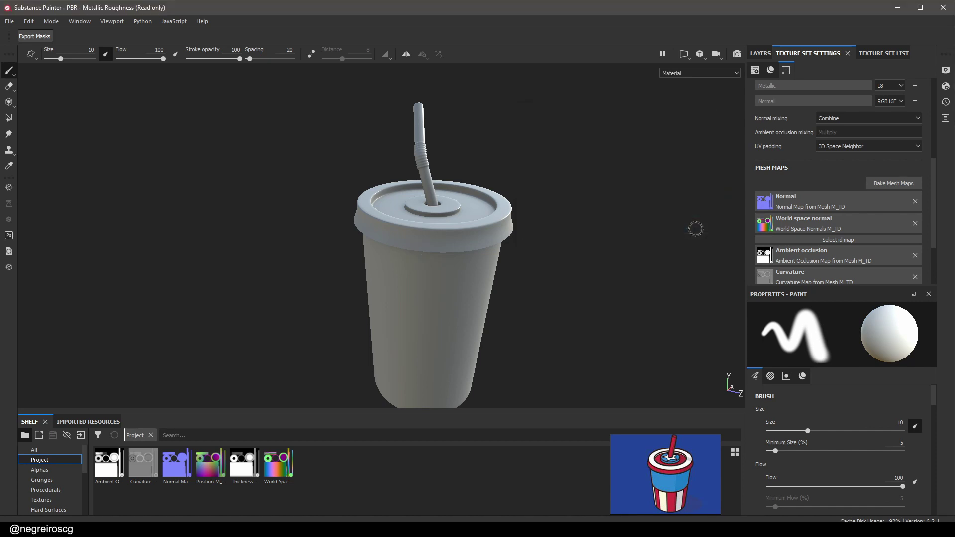
Review the baked mesh maps on the cup one after another, and return to the material view
scroll(852, 229, "down", 3)
scroll(853, 229, "up", 2)
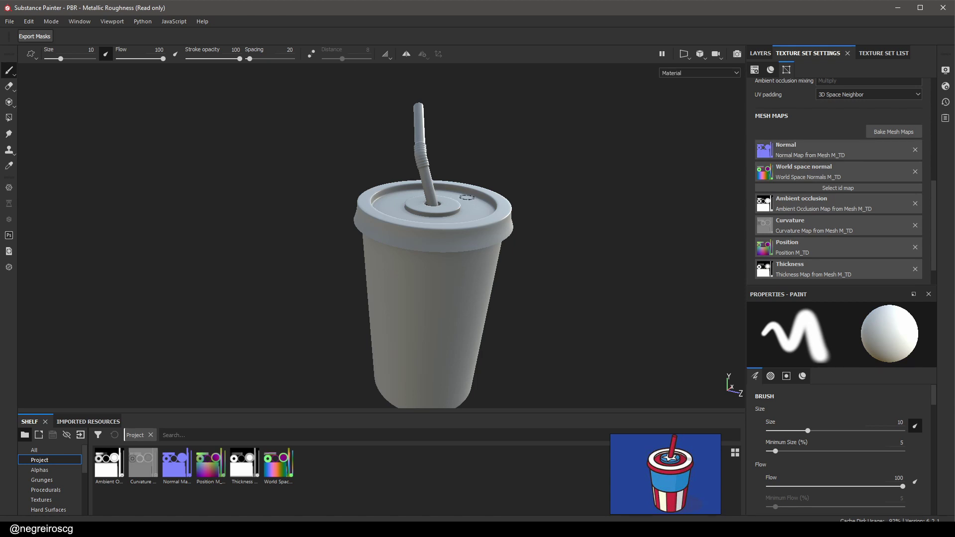
key("b")
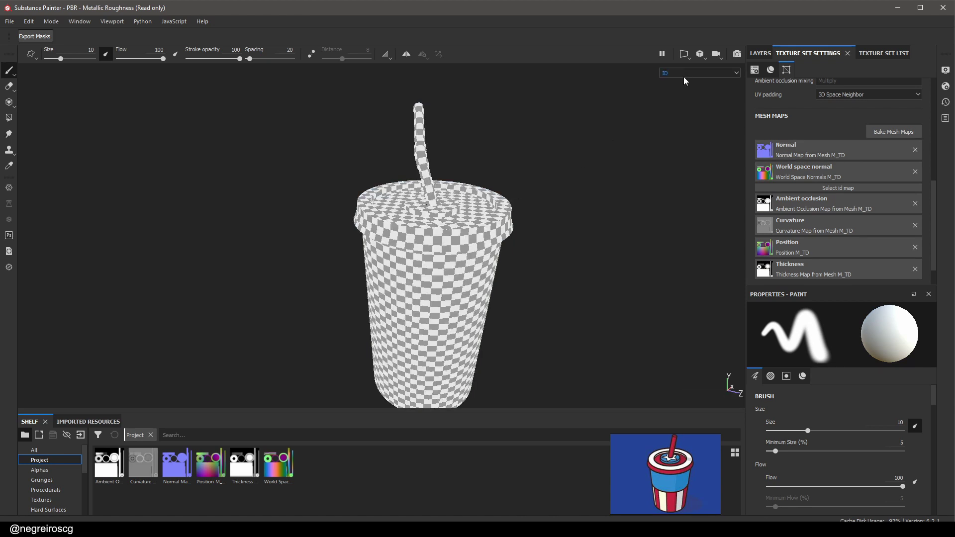
key("b")
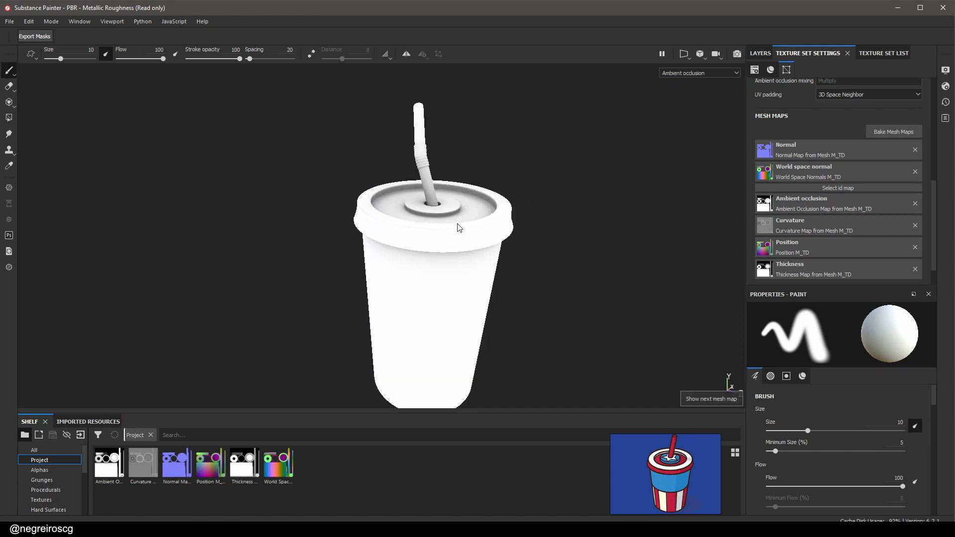
key("b")
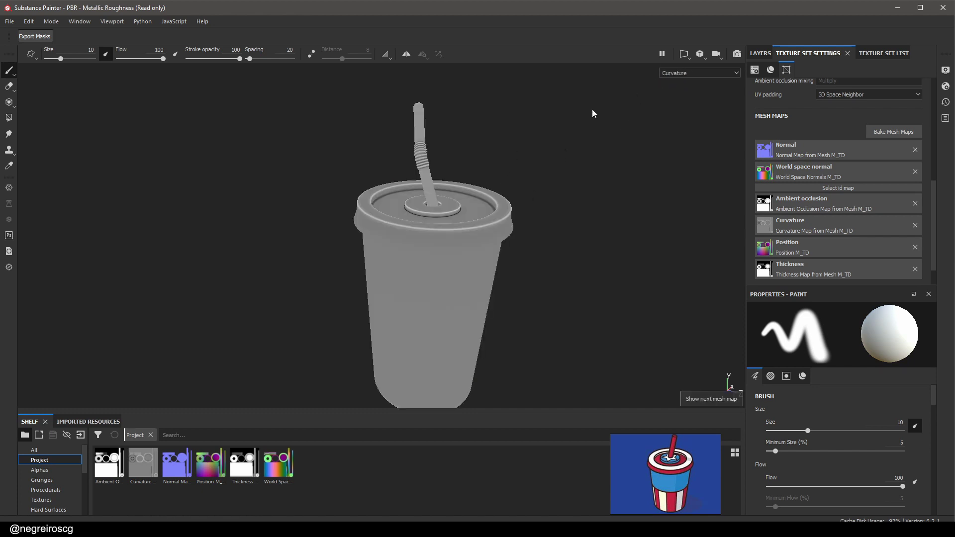
key("b")
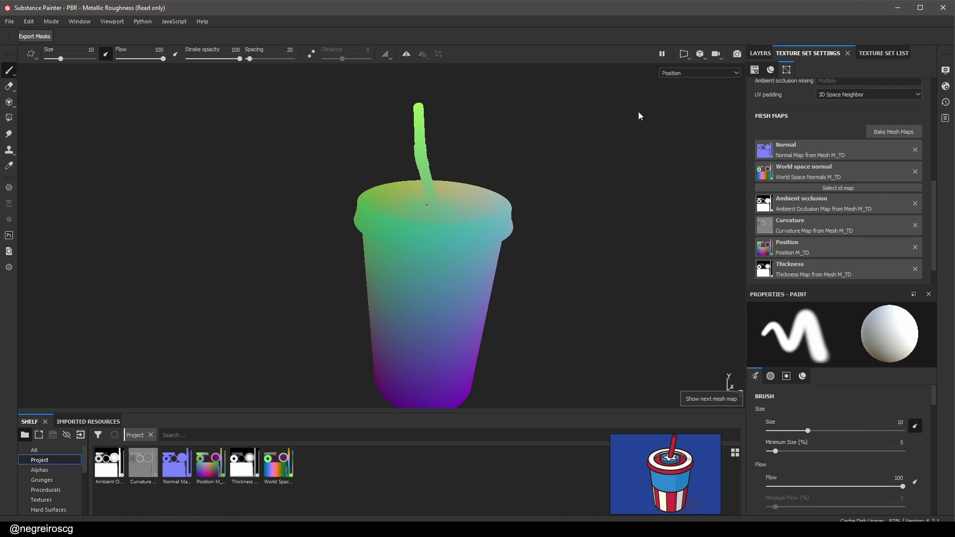
key("b")
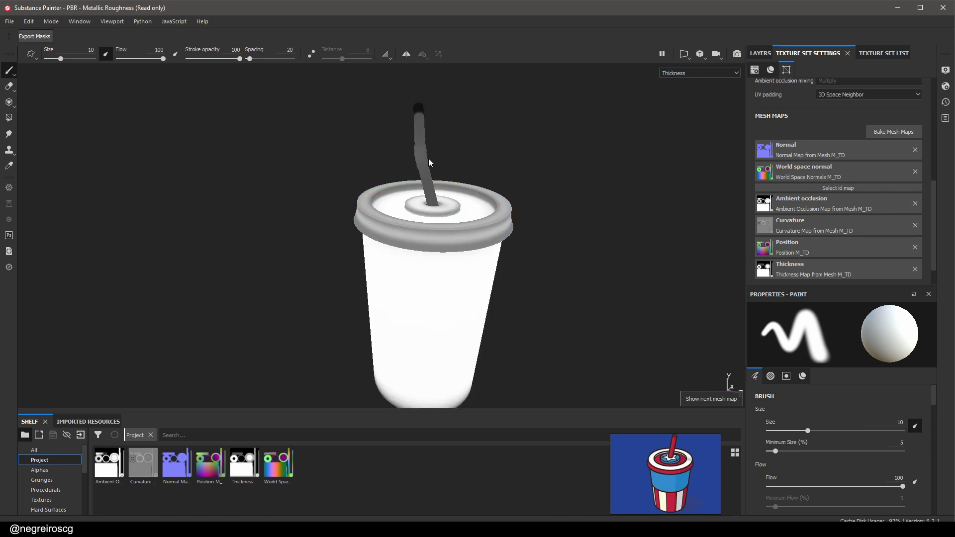
key("b")
key("b")
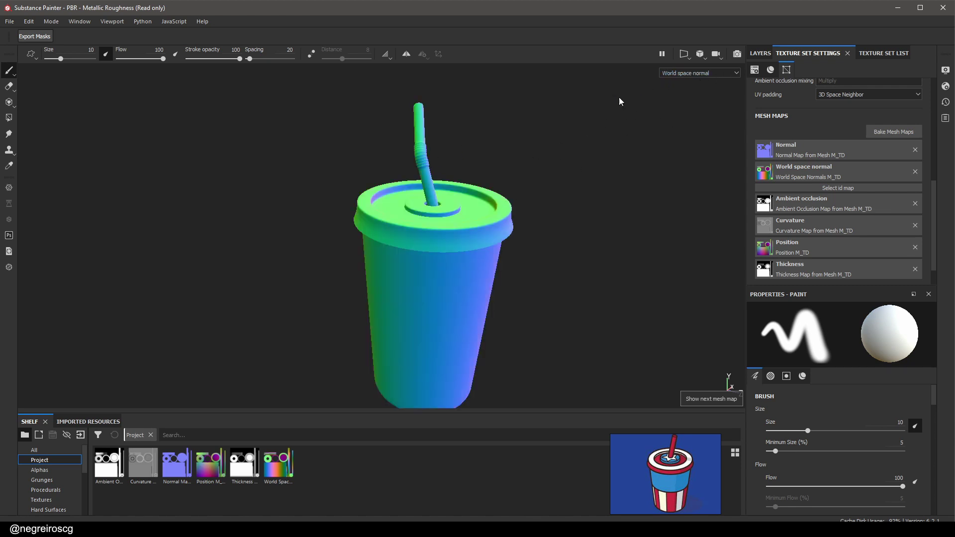
key("b")
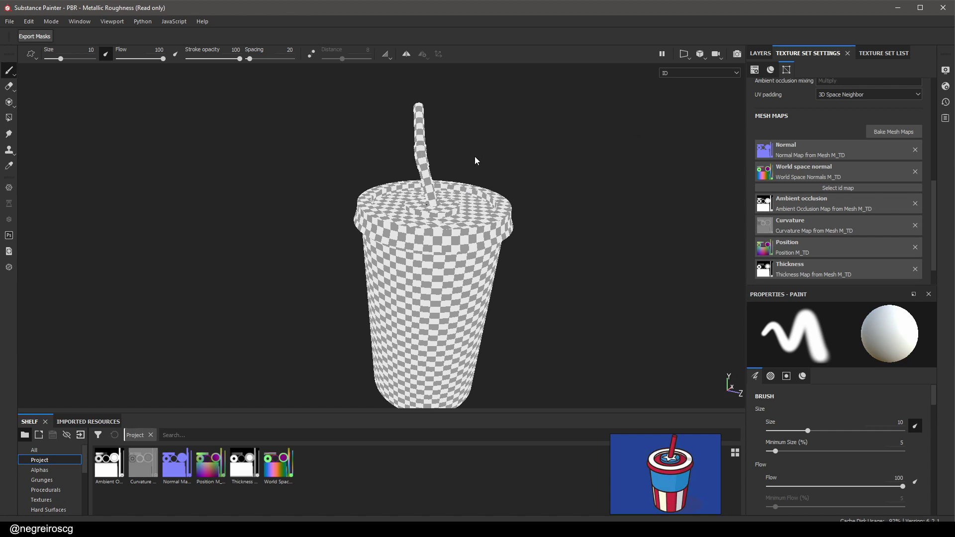
key("m")
left_click_drag(439, 212, 457, 231, "alt")
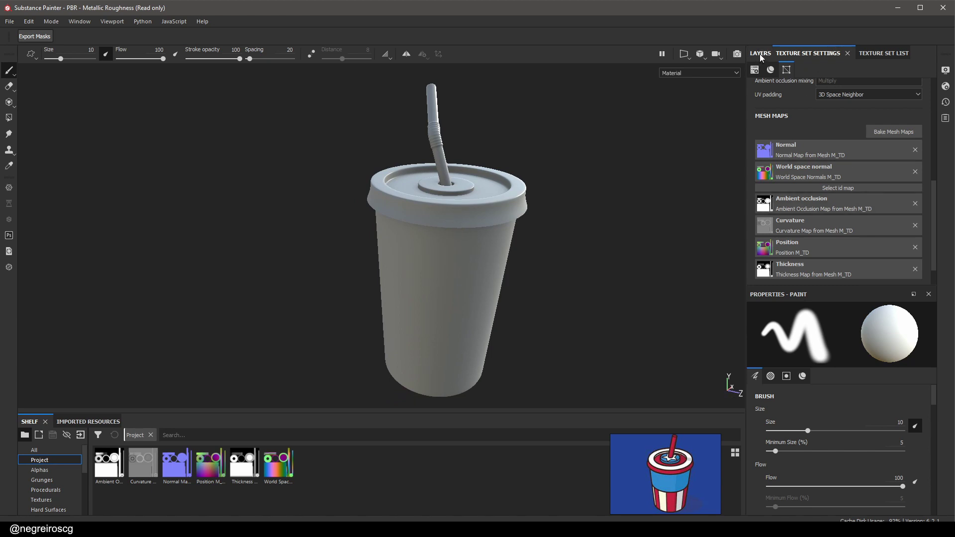
Delete the default paint layer and create a folder named CORPO in the layer stack
left_click(760, 54)
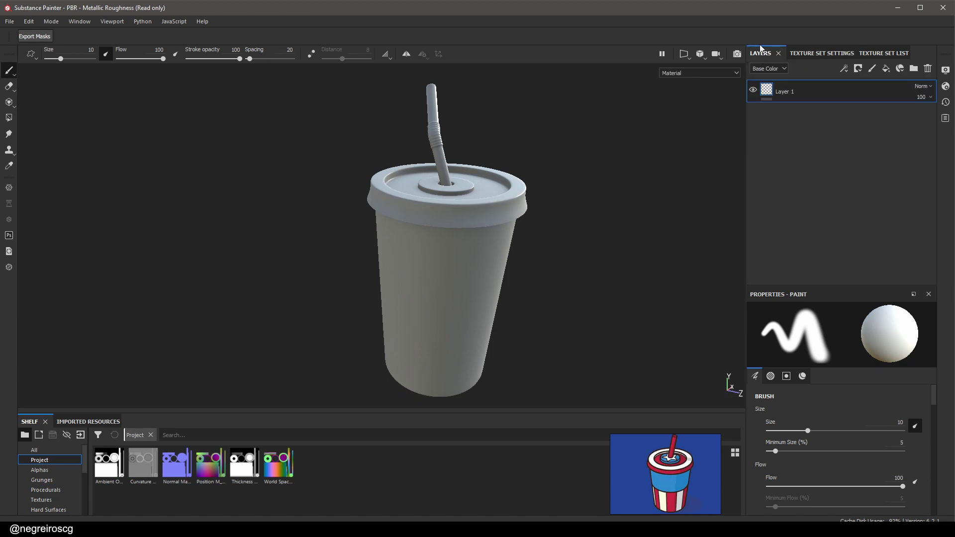
left_click_drag(674, 484, 675, 472)
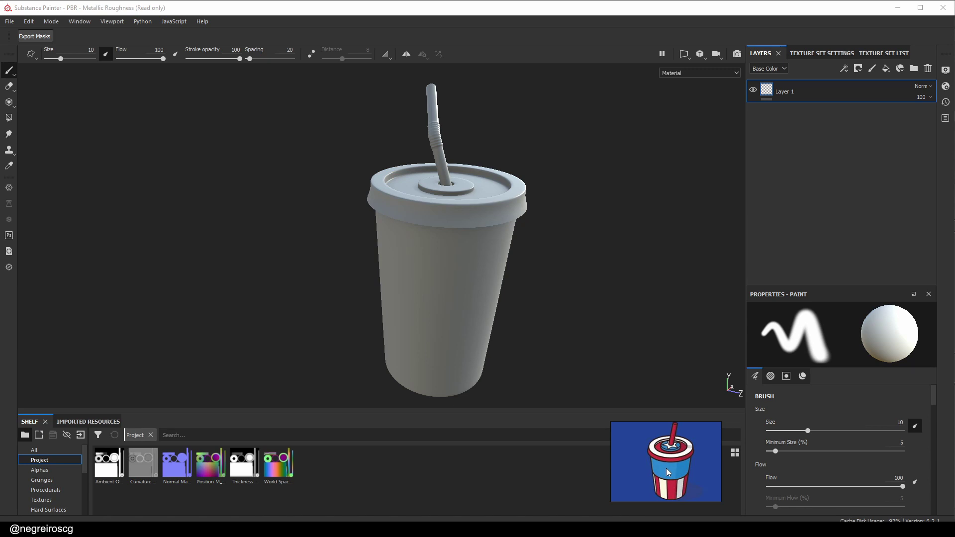
left_click(928, 68)
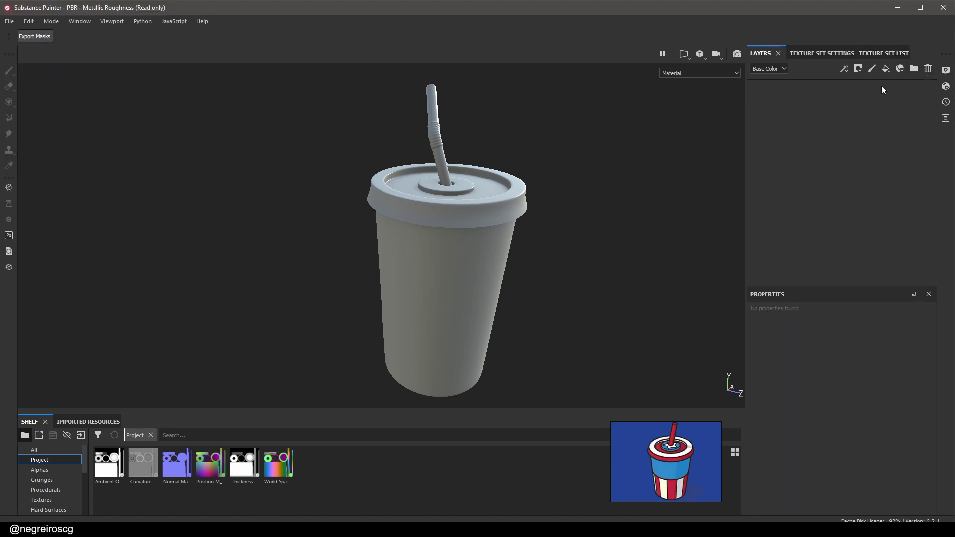
left_click(914, 70)
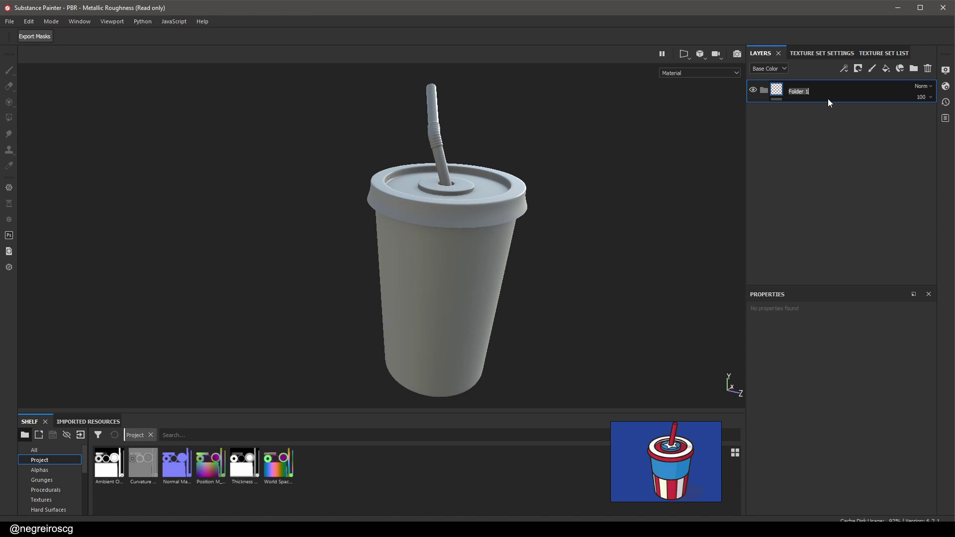
type("Lico")
key("Return")
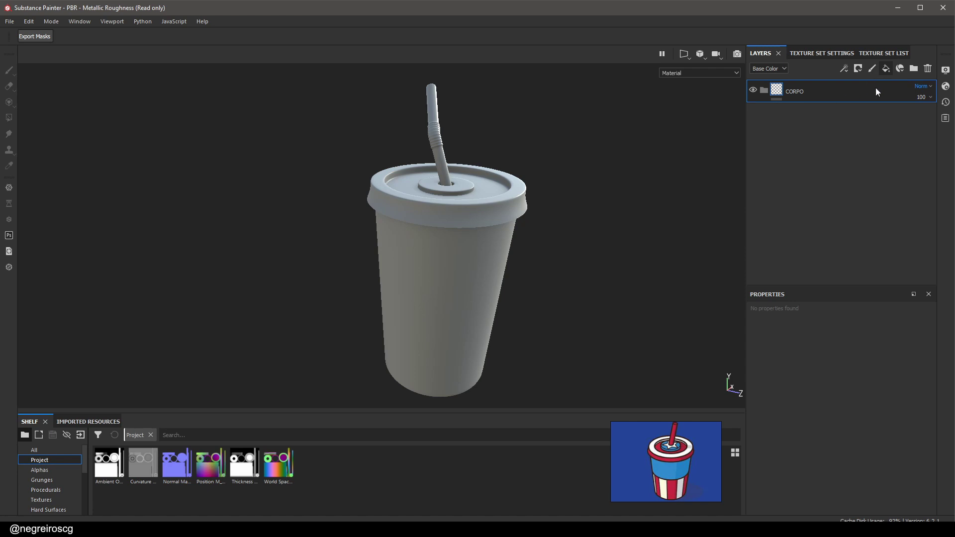
Add a fill layer inside the CORPO folder and name it 001
left_click(888, 69)
left_click_drag(778, 94, 789, 113)
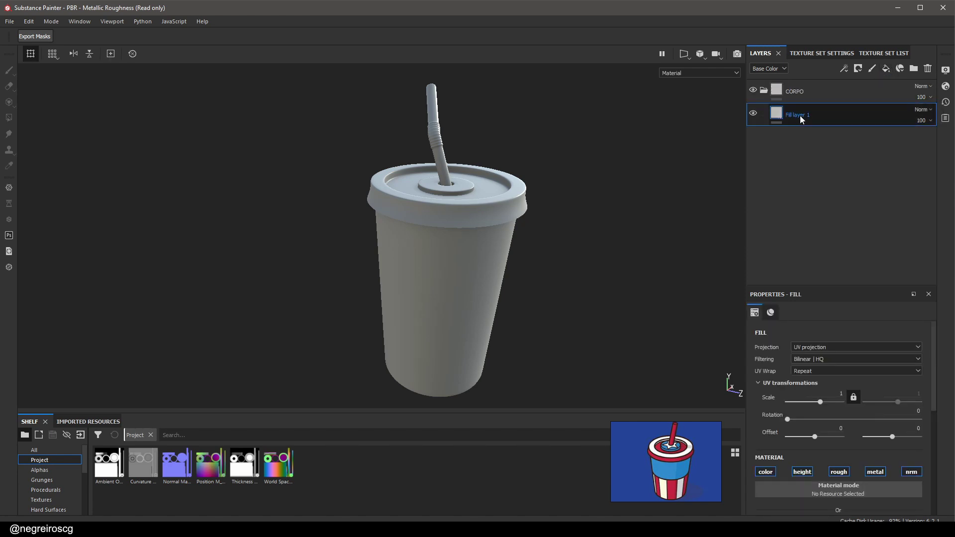
type("001")
key("Return")
Keep only the color channel active on fill layer 001 and set its base color to bright red
scroll(825, 432, "down", 3)
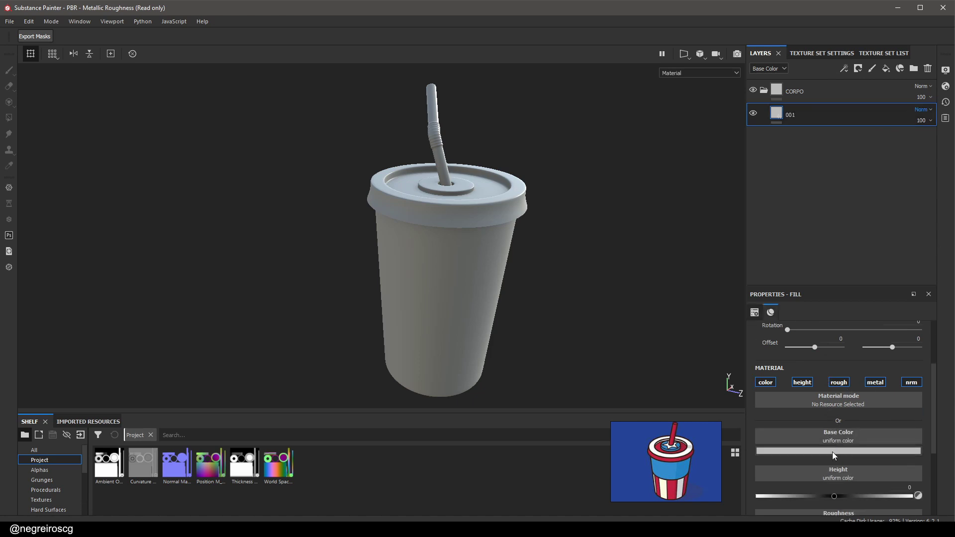
left_click(803, 382)
left_click(845, 384)
left_click(875, 382)
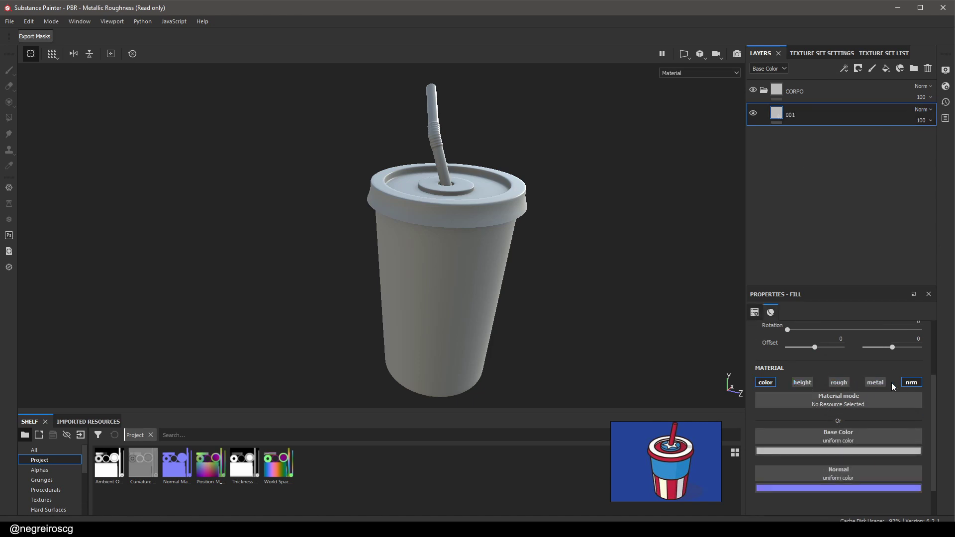
left_click(912, 382)
left_click(829, 450)
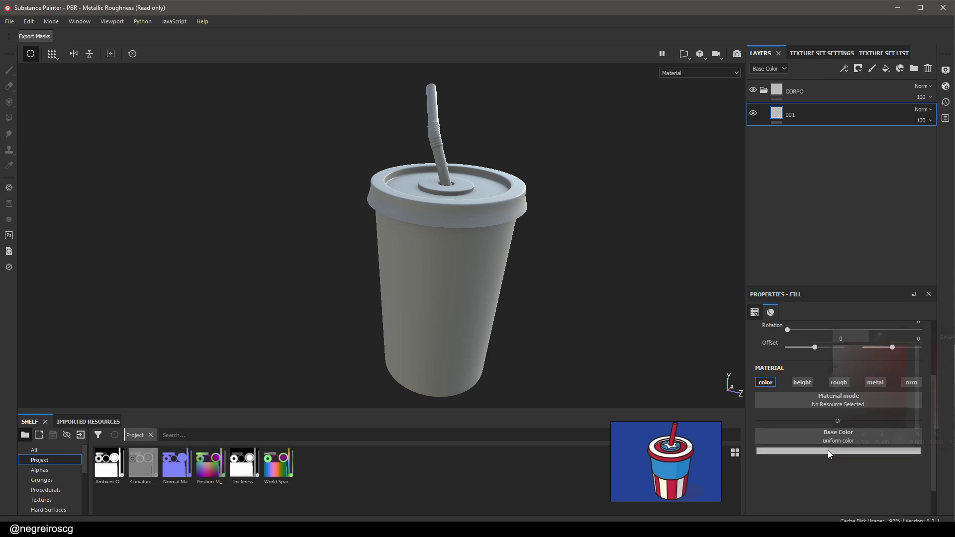
left_click(896, 355)
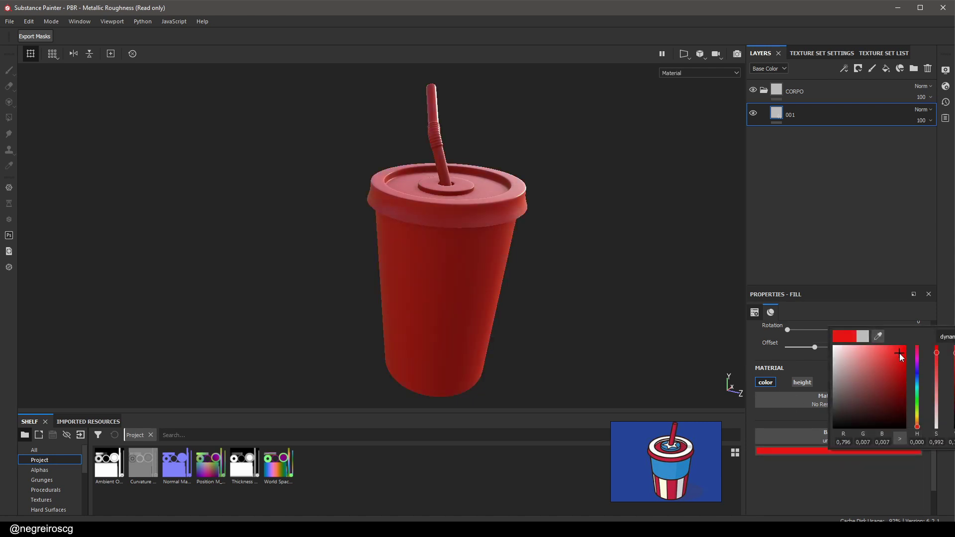
Add a black mask to the CORPO folder and put a paint effect on that mask
left_click(764, 91)
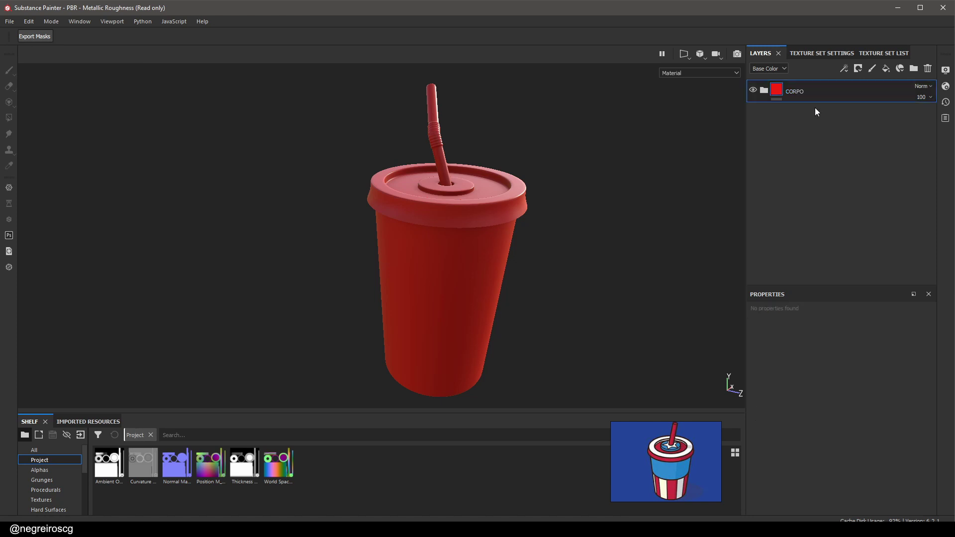
left_click(859, 69)
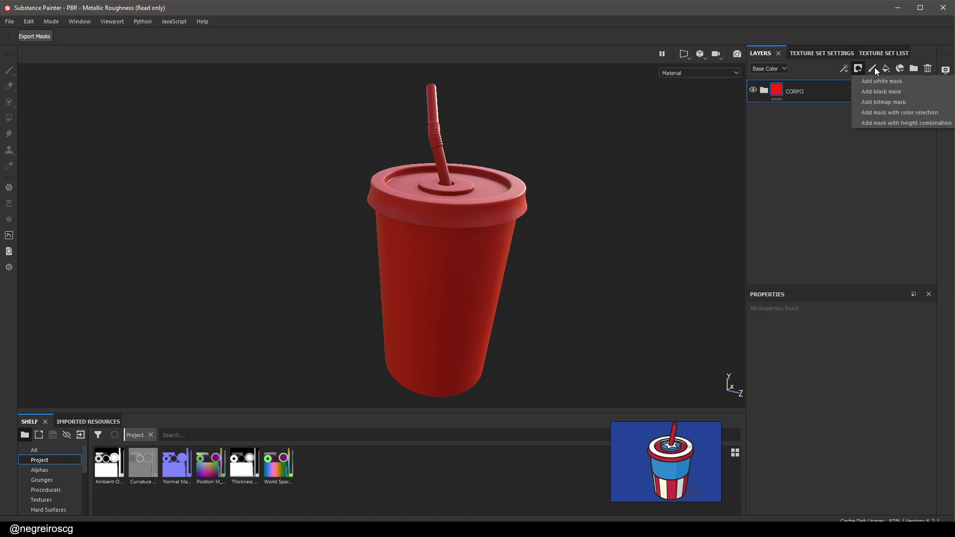
left_click(882, 94)
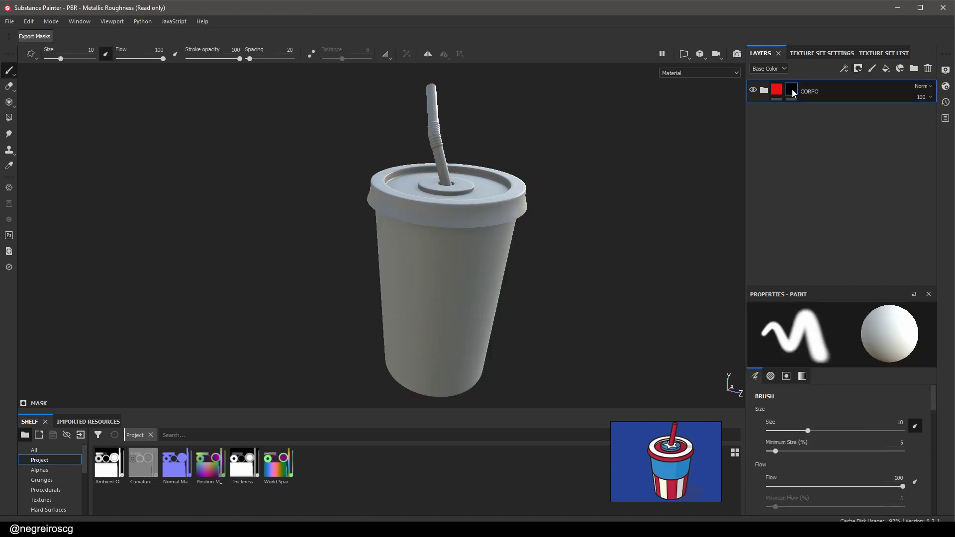
right_click(793, 92)
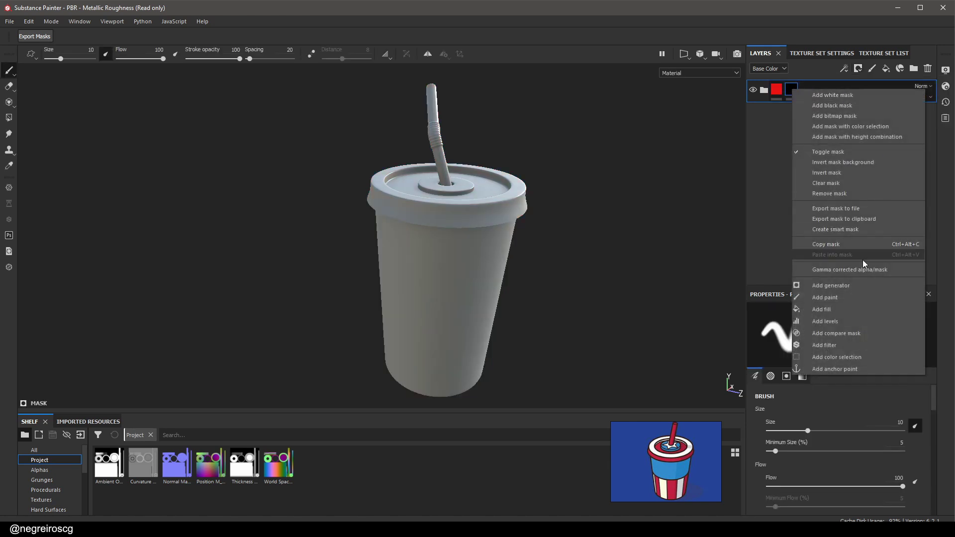
left_click(826, 298)
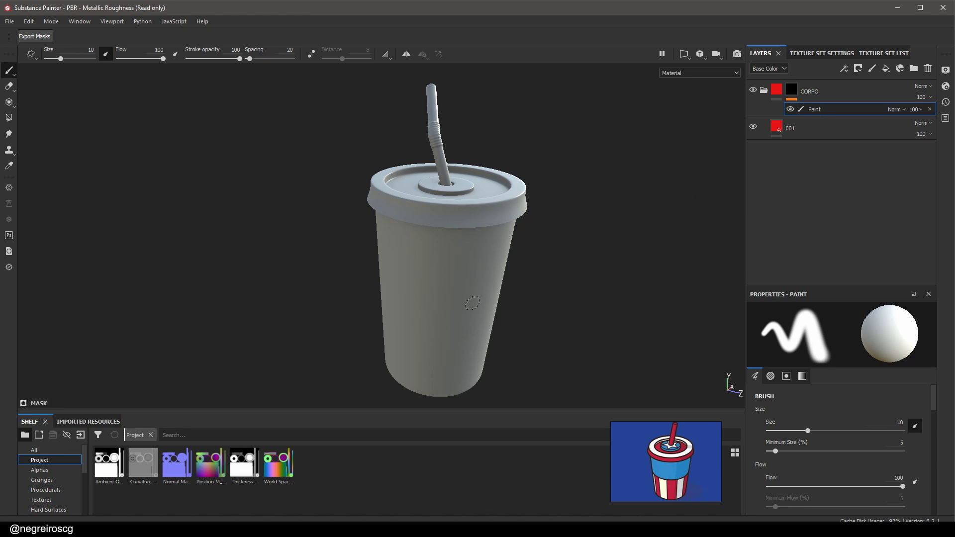
Set the brush grayscale to 1 and paint a test patch on the cup body in the CORPO mask
mouse_move(491, 313)
left_mouse_down("alt")
mouse_move(488, 272)
mouse_move(448, 274)
mouse_move(448, 257)
mouse_move(413, 274)
mouse_move(463, 253)
mouse_move(431, 255)
mouse_move(398, 277)
mouse_move(455, 246)
mouse_move(445, 269)
mouse_move(476, 245)
left_mouse_up("alt")
key("x")
scroll(840, 435, "down", 5)
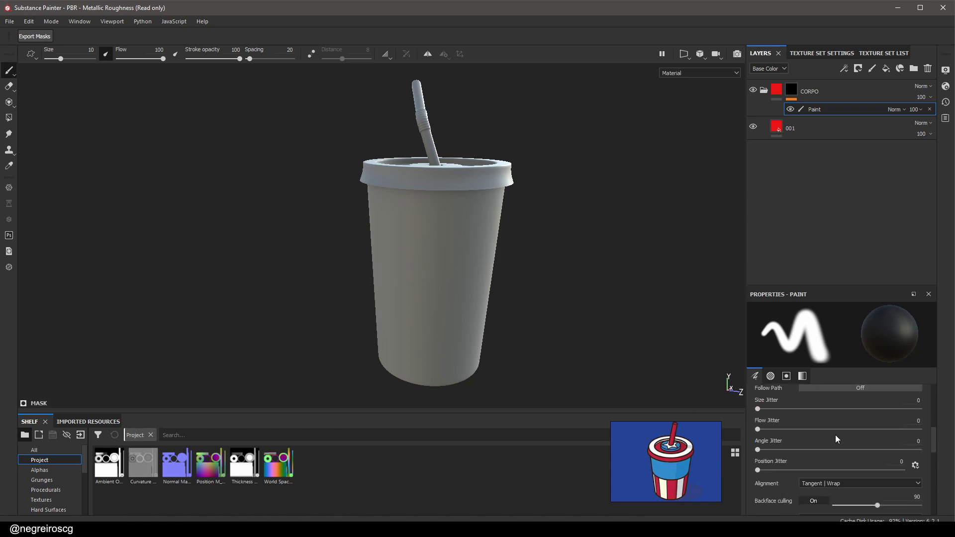
scroll(835, 434, "down", 10)
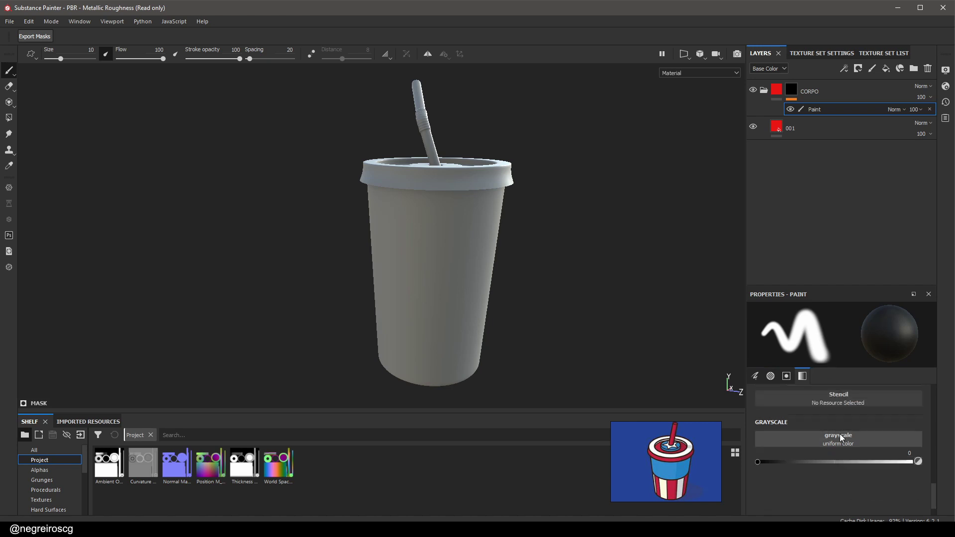
left_click_drag(758, 462, 911, 462)
mouse_move(398, 271)
left_mouse_down()
mouse_move(422, 252)
mouse_move(475, 241)
mouse_move(445, 294)
mouse_move(455, 256)
left_mouse_up()
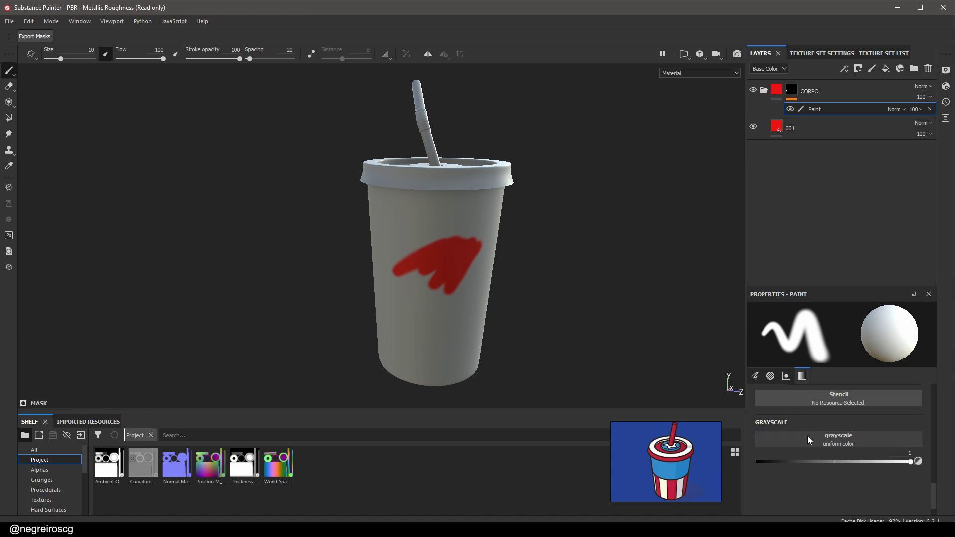
Set the brush grayscale to 0 and paint over the whole test patch on the cup body
left_click(757, 462)
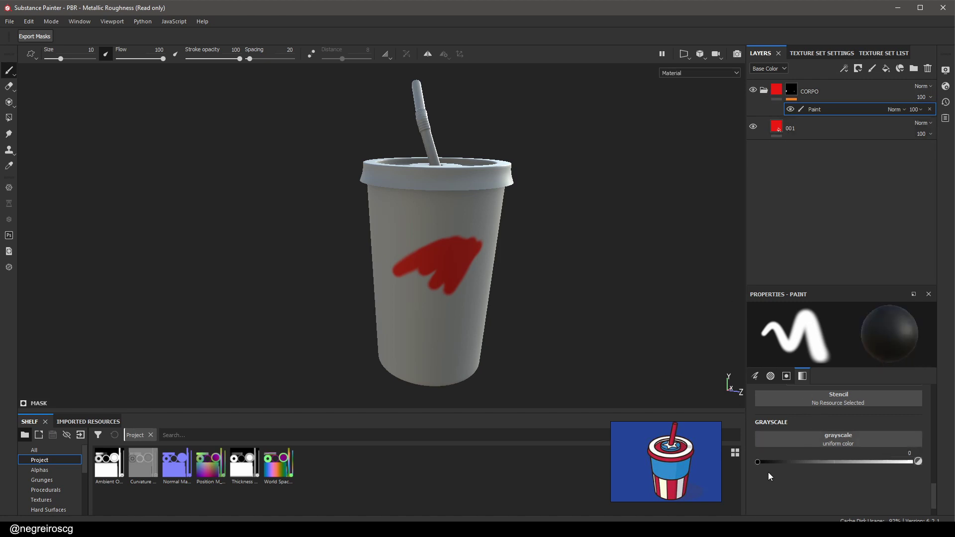
mouse_move(767, 461)
left_mouse_down()
mouse_move(931, 456)
mouse_move(715, 458)
left_mouse_up()
mouse_move(448, 269)
left_mouse_down()
mouse_move(403, 269)
mouse_move(433, 246)
mouse_move(456, 256)
mouse_move(451, 248)
mouse_move(440, 281)
mouse_move(460, 278)
mouse_move(411, 300)
left_mouse_up()
left_click_drag(446, 271, 482, 240)
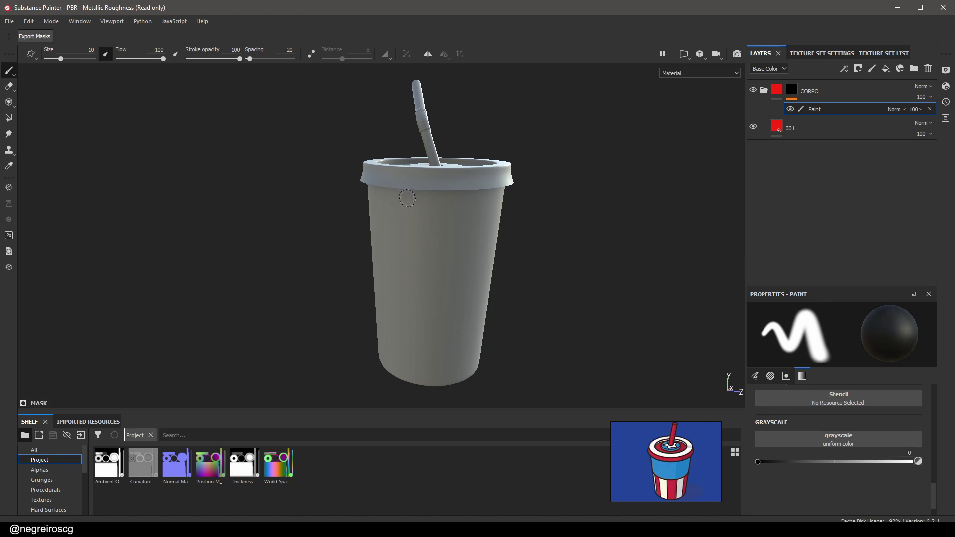
Preview the Polygon Fill, Eraser and Projection tools on the mask, return to the Paint tool and reposition the reference image
key("4")
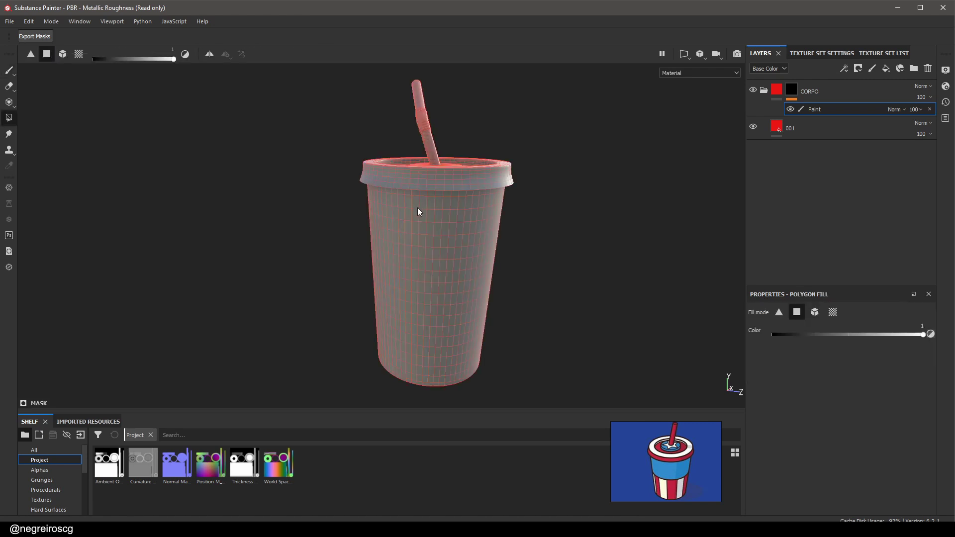
left_click(9, 70)
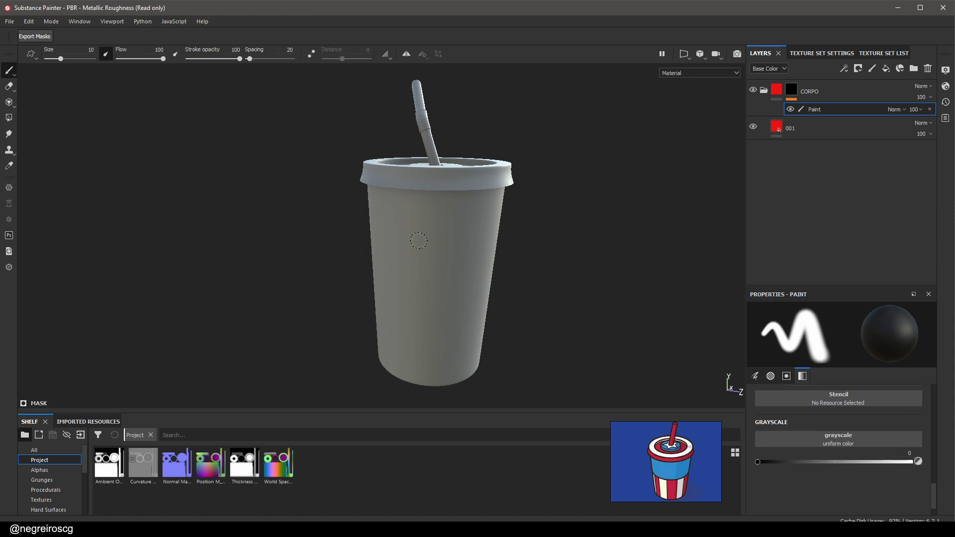
left_click(9, 87)
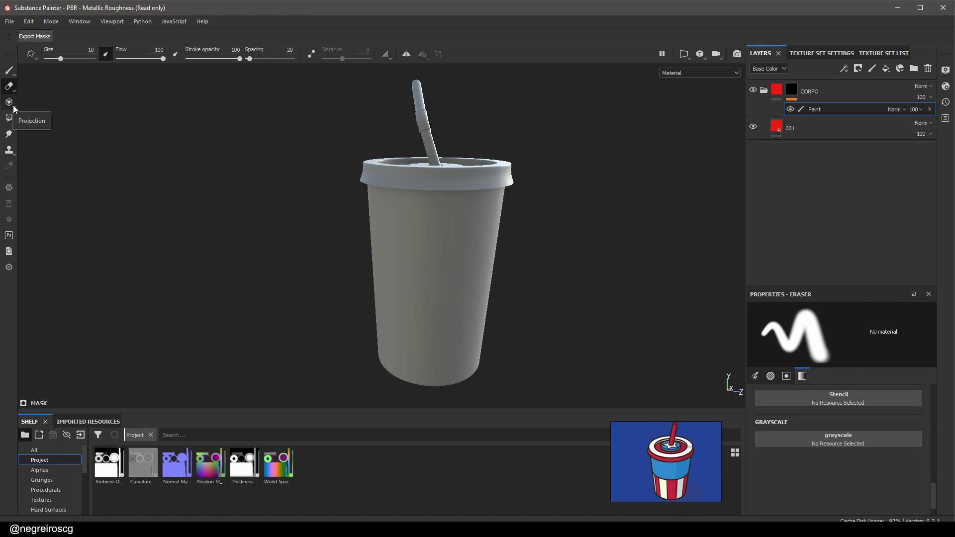
left_click(13, 106)
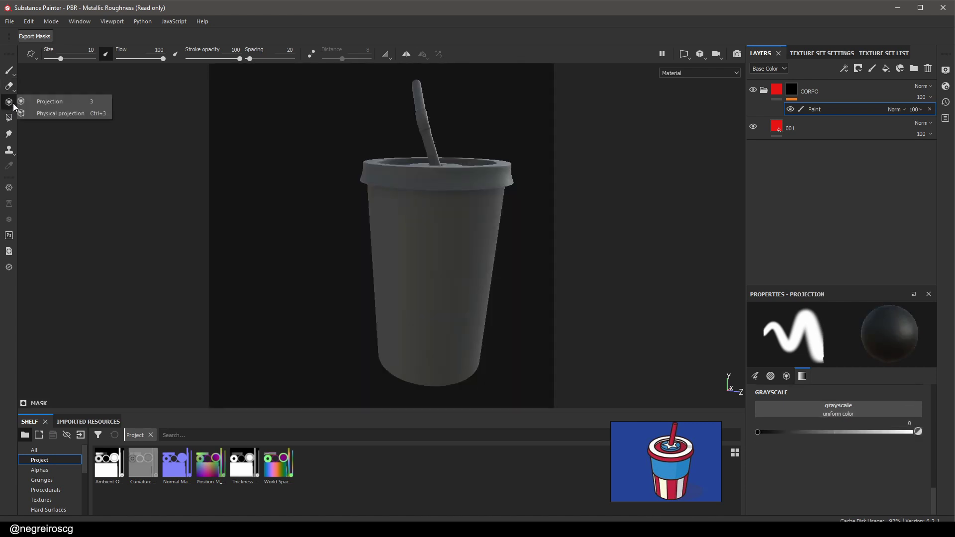
left_click(9, 70)
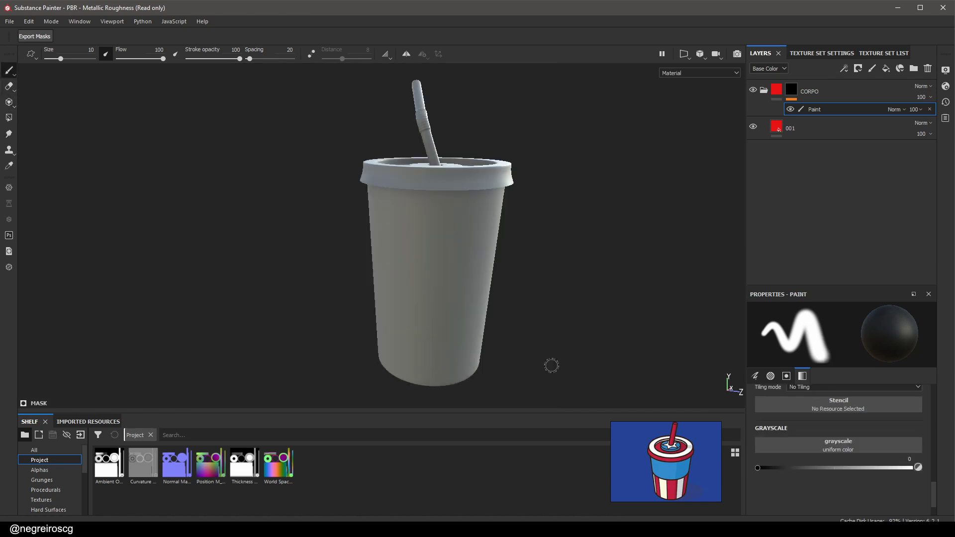
left_click_drag(675, 478, 656, 489)
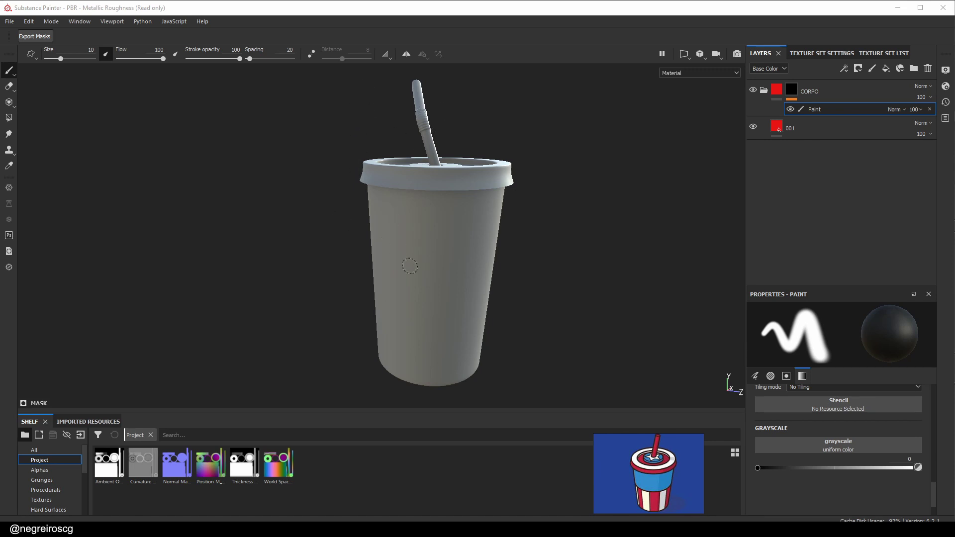
Fill the whole cup body in the CORPO mask with Polygon Fill in mesh fill mode at color value 1
left_click(9, 118)
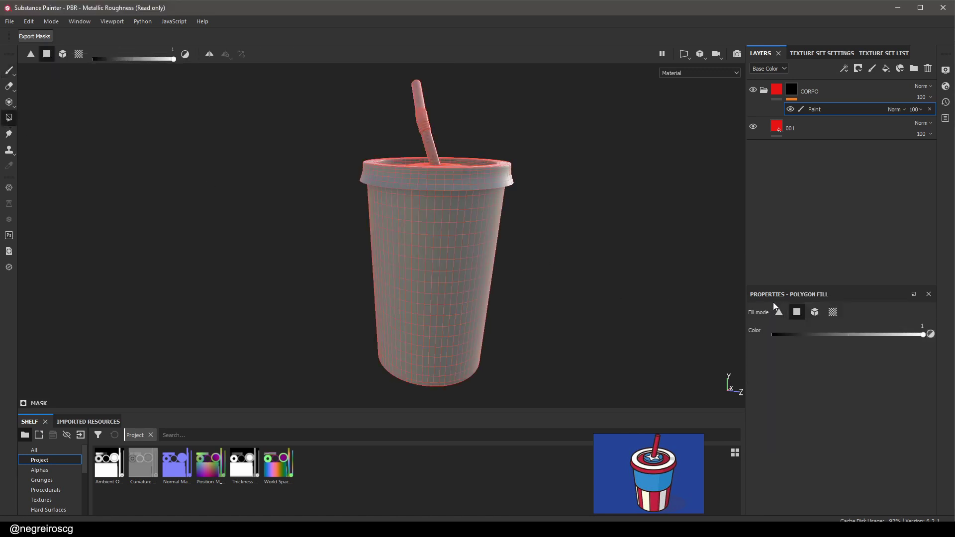
left_click_drag(409, 239, 437, 241, "alt")
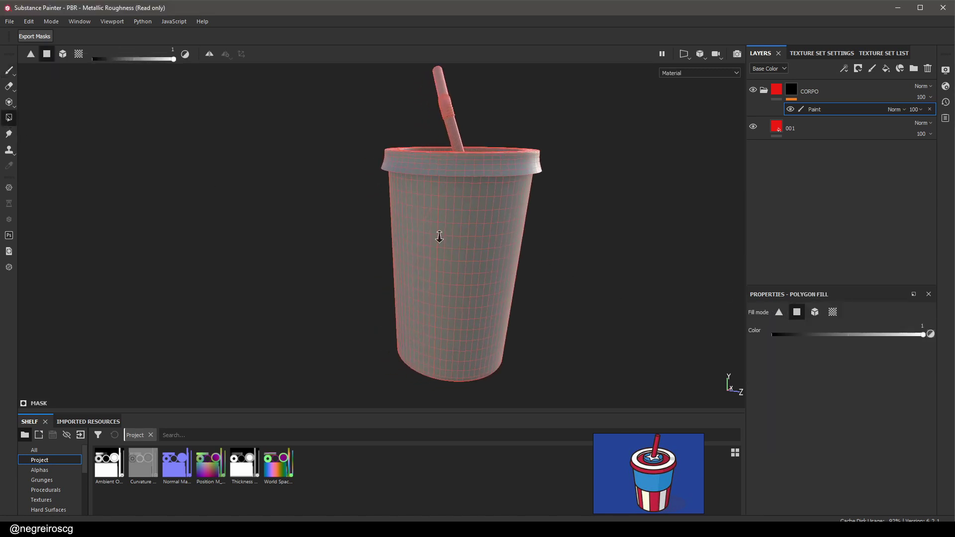
left_click(779, 314)
left_click(795, 313)
left_click(815, 314)
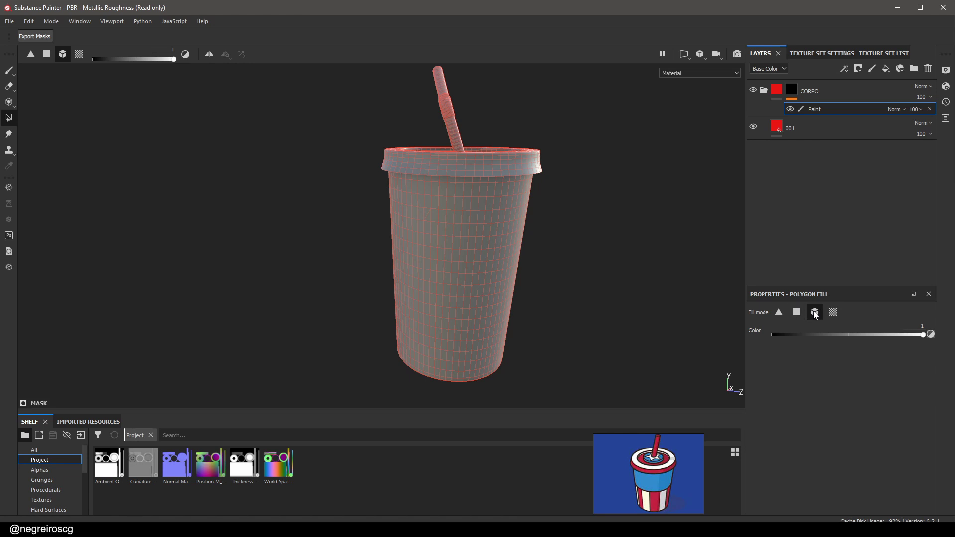
left_click(468, 240)
left_click_drag(468, 240, 516, 247, "alt")
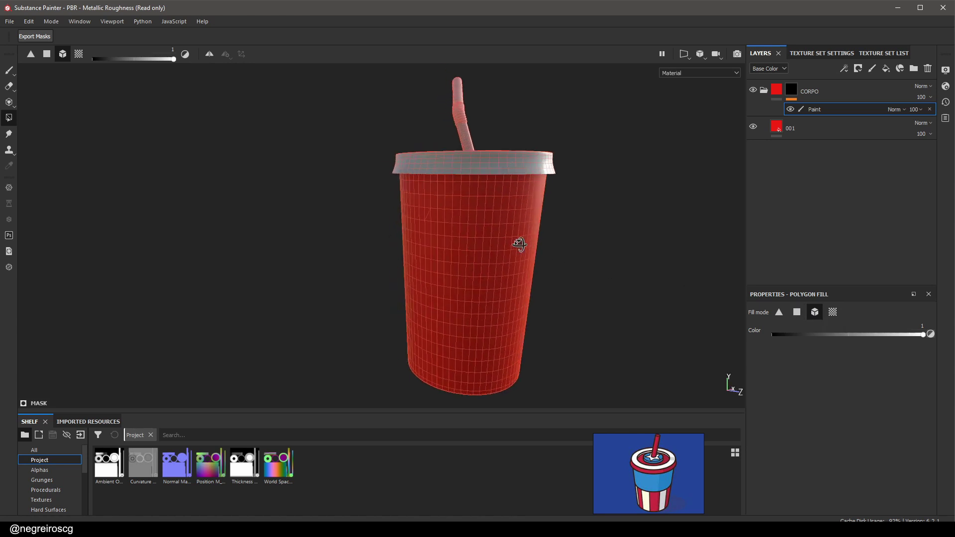
middle_click_drag(516, 247, 453, 198, "alt")
mouse_move(453, 199)
left_mouse_down("alt")
mouse_move(450, 188)
mouse_move(461, 212)
mouse_move(569, 259)
mouse_move(512, 275)
mouse_move(533, 249)
left_mouse_up("alt")
key("1")
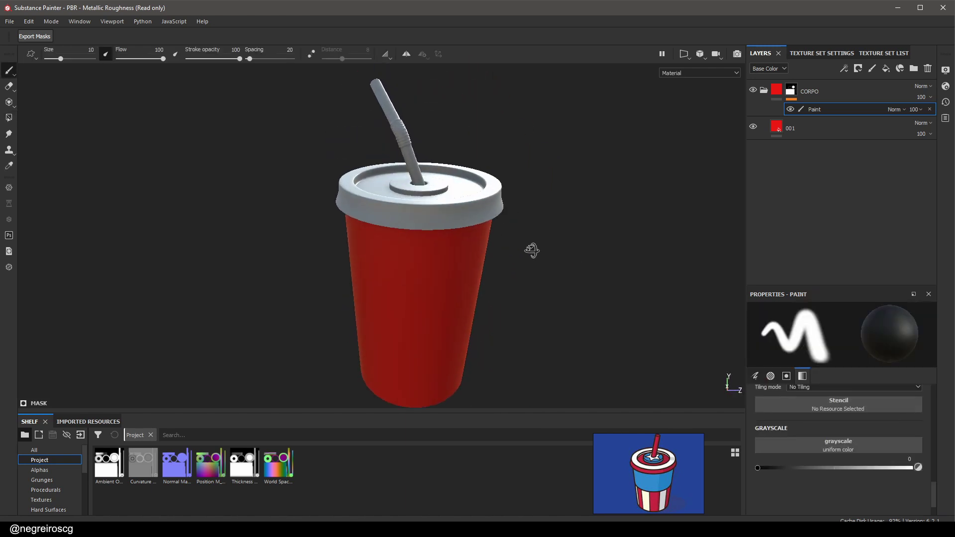
Create a folder inside CORPO above the 001 layer and name it BOTTOM
key("Delete")
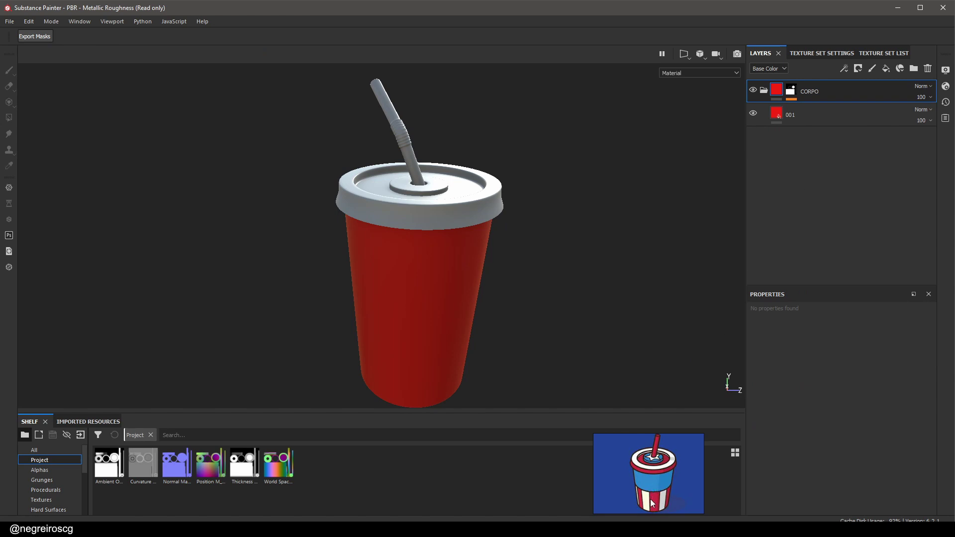
left_click(765, 89)
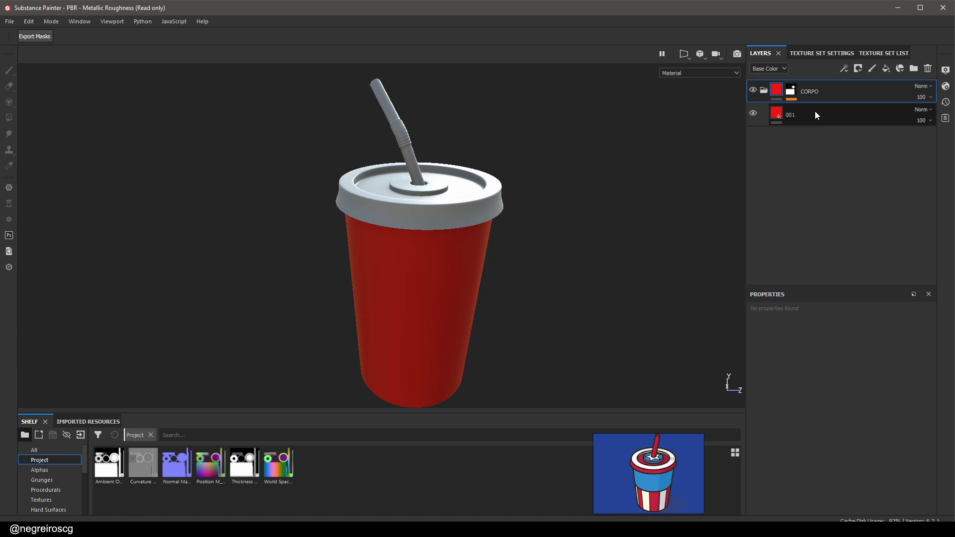
left_click(808, 114)
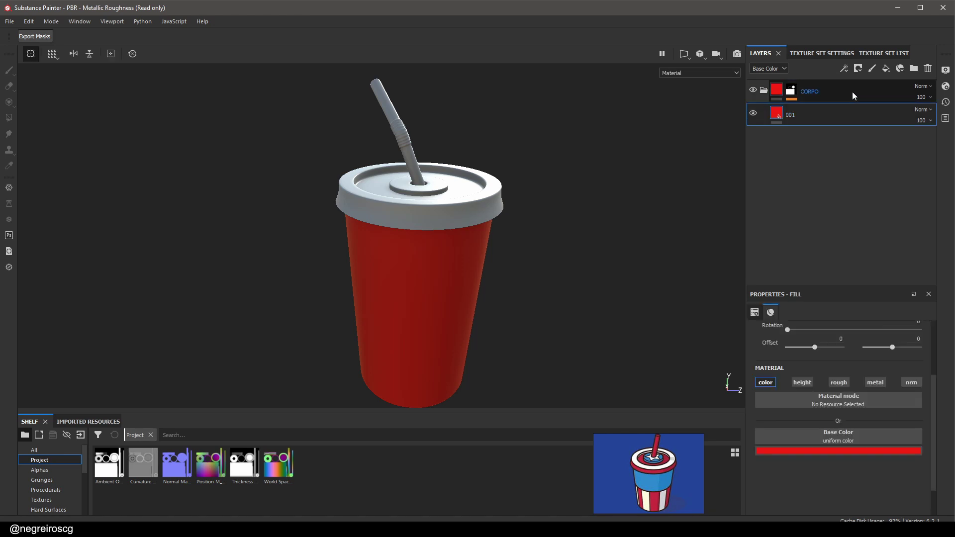
left_click(915, 68)
mouse_move(796, 113)
left_mouse_down()
mouse_move(802, 91)
mouse_move(800, 139)
mouse_move(801, 93)
mouse_move(800, 106)
left_mouse_up()
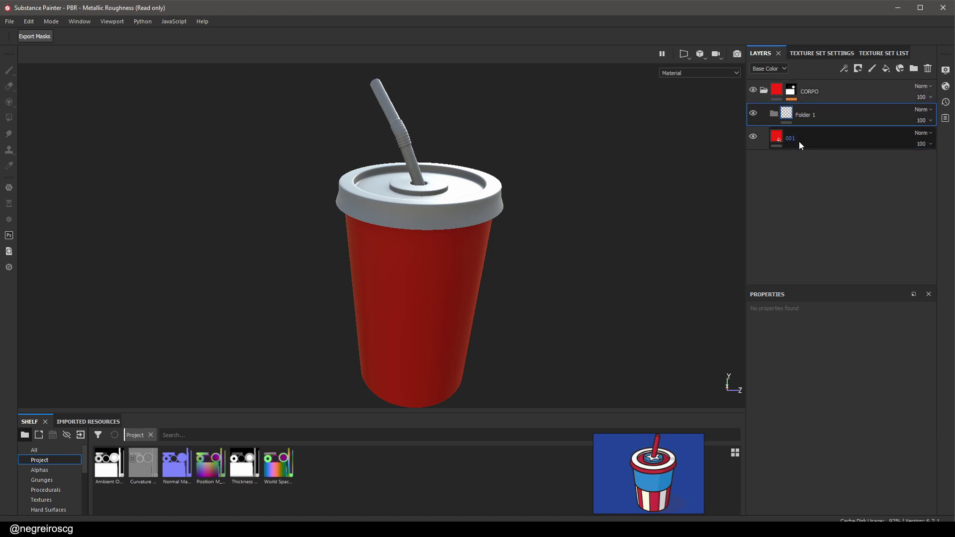
double_click(804, 115)
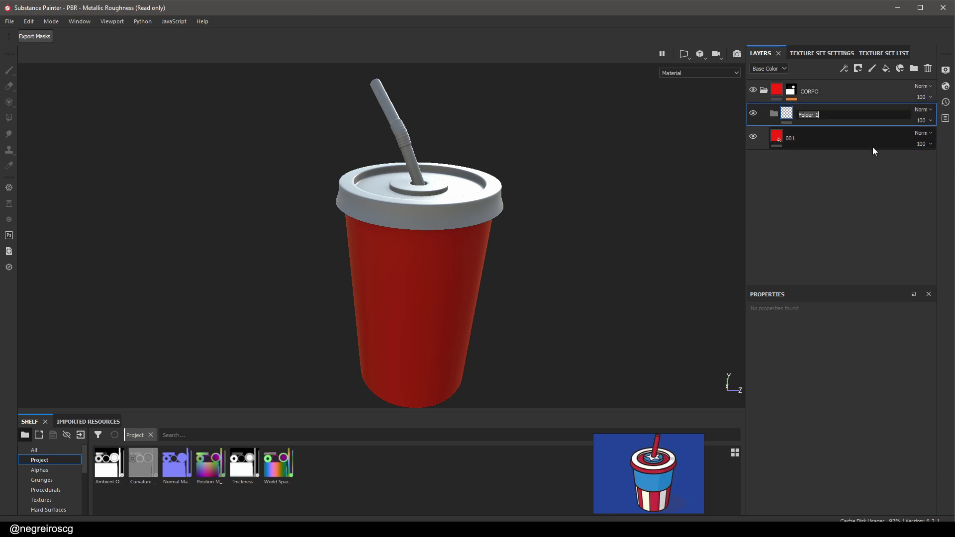
type("P")
type("BOTTOM")
key("Return")
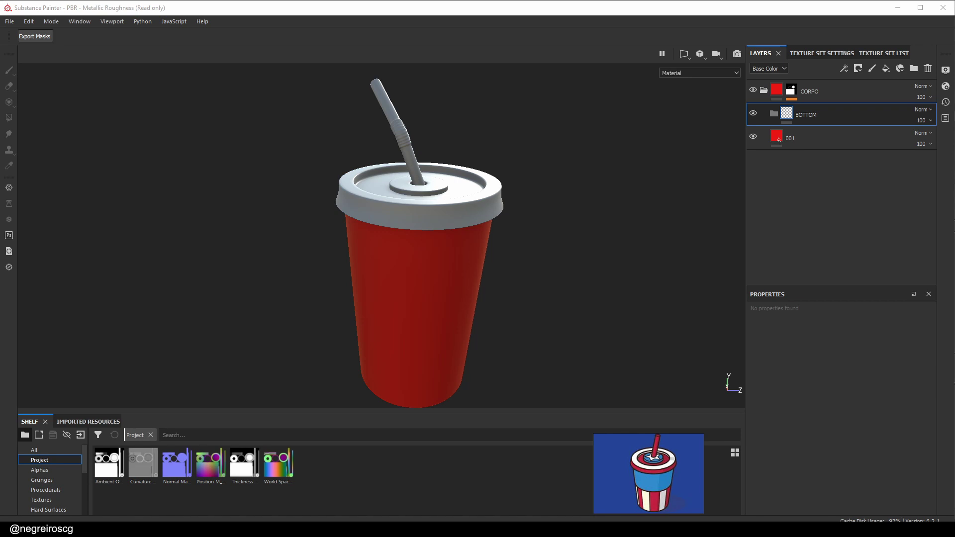
Move the 001 layer into the BOTTOM folder and collapse that folder
left_click(561, 256)
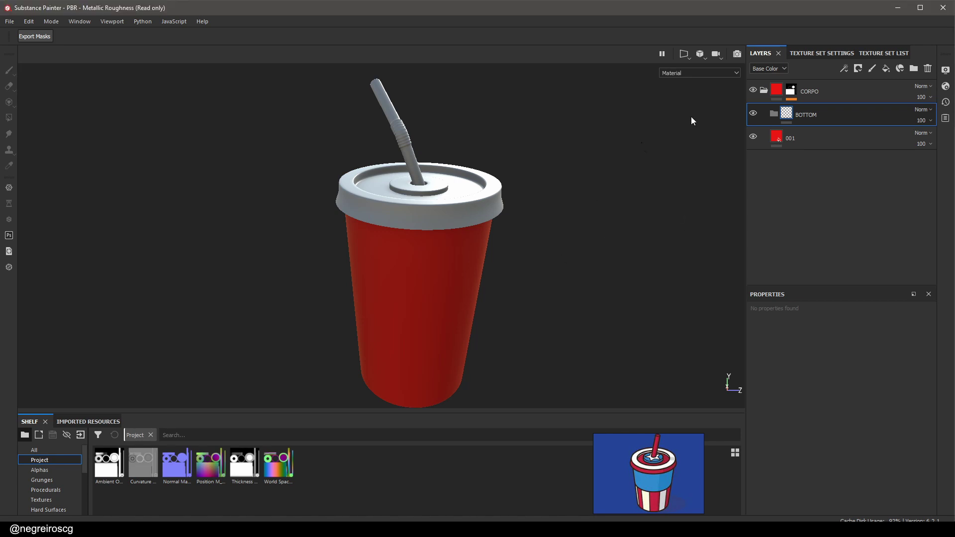
left_click_drag(793, 139, 807, 116)
left_click(772, 114)
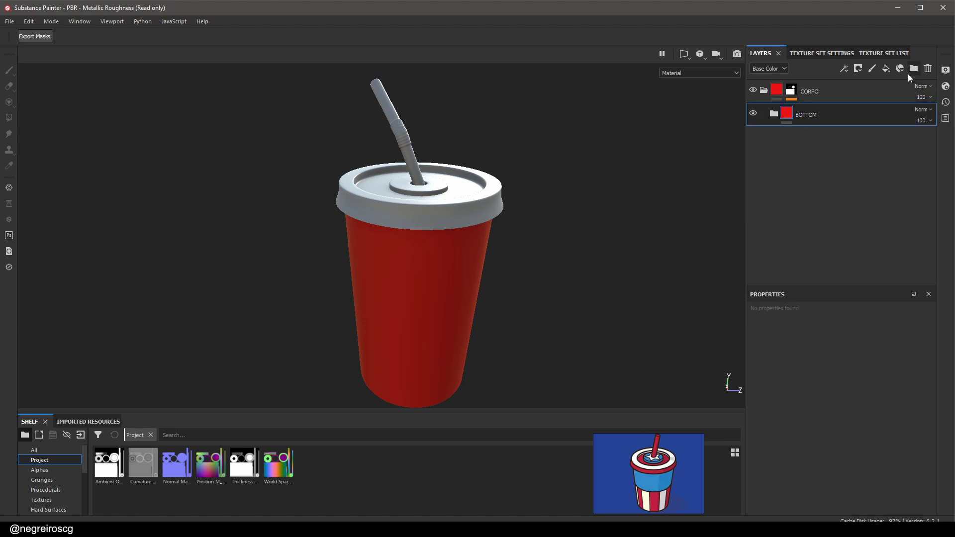
Add another folder above BOTTOM inside CORPO and name it UP
left_click(914, 70)
double_click(807, 116)
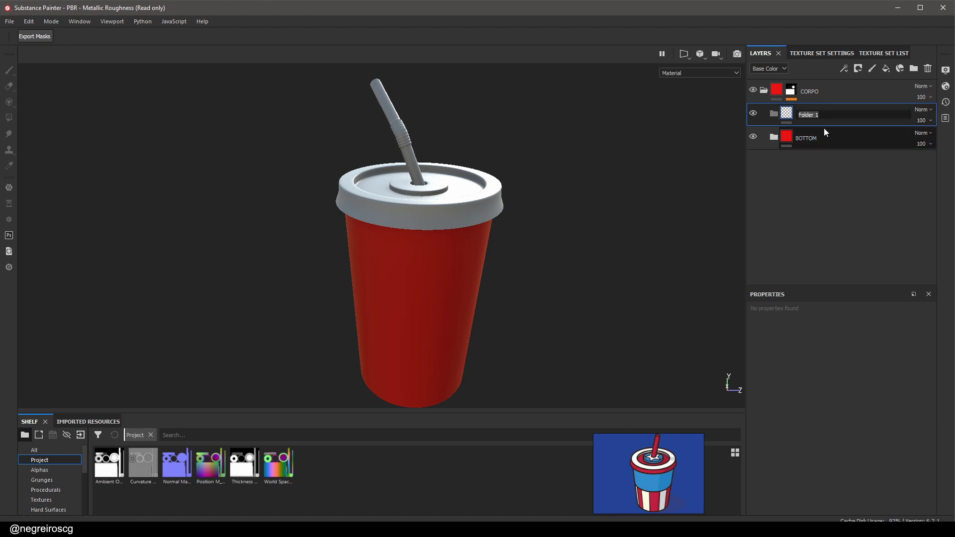
type("UP")
key("Return")
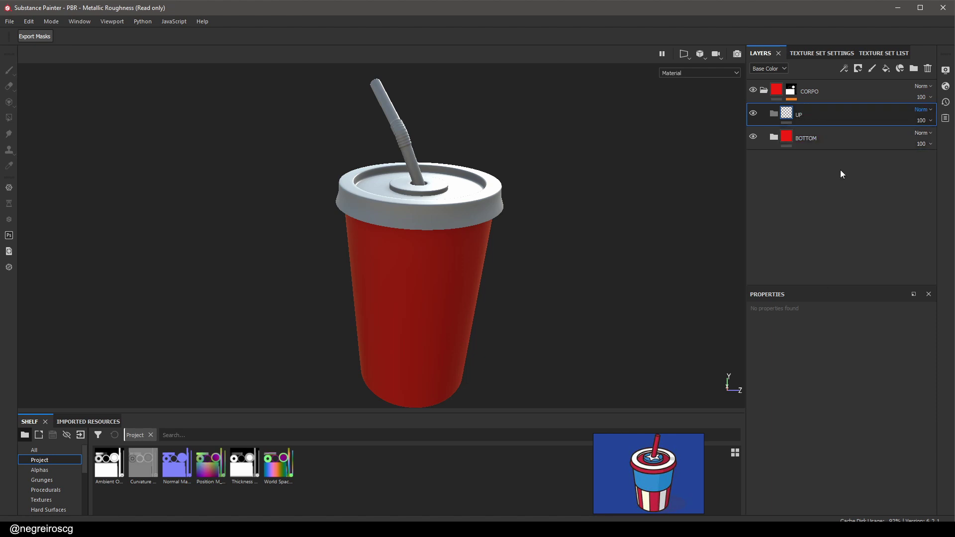
Add a fill layer, place it inside the UP folder and rename it 002
left_click(887, 68)
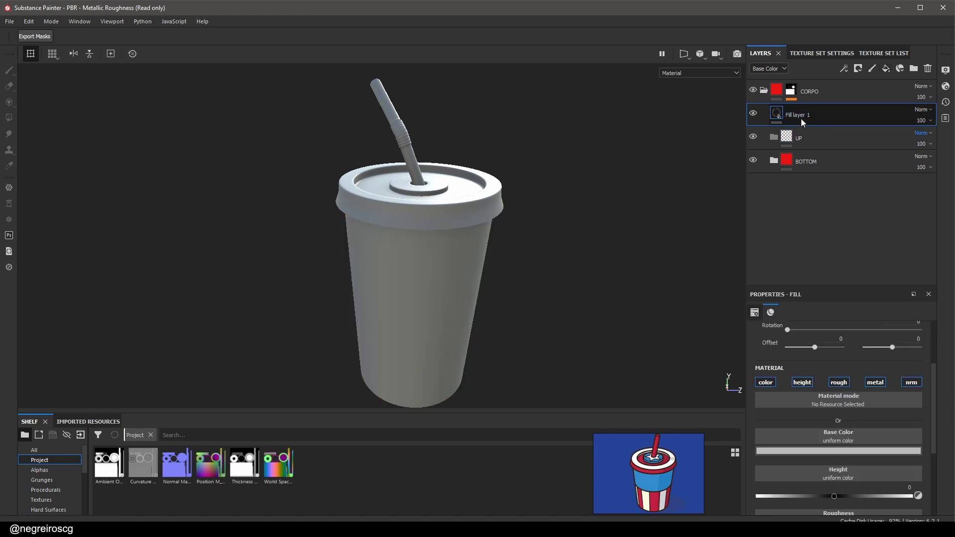
left_click_drag(797, 115, 803, 137)
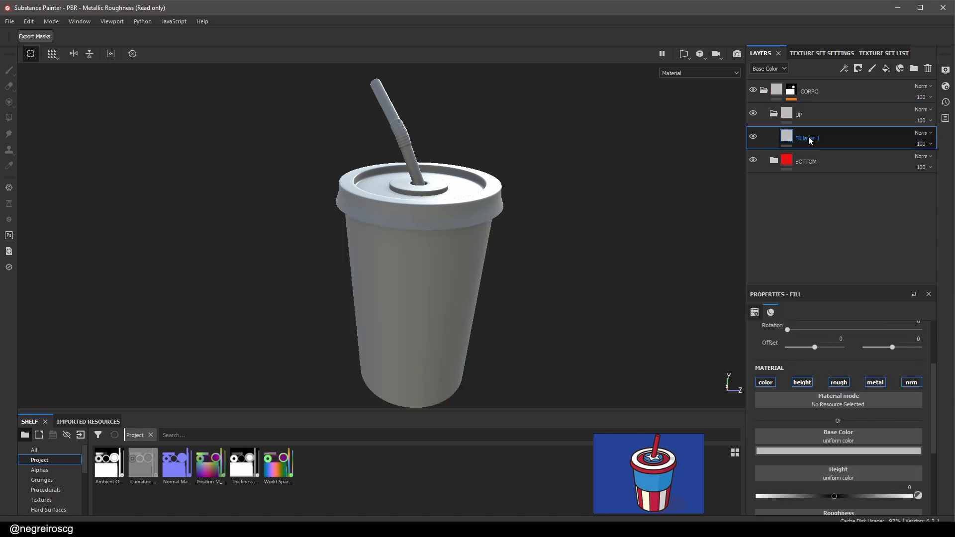
double_click(806, 138)
type("002")
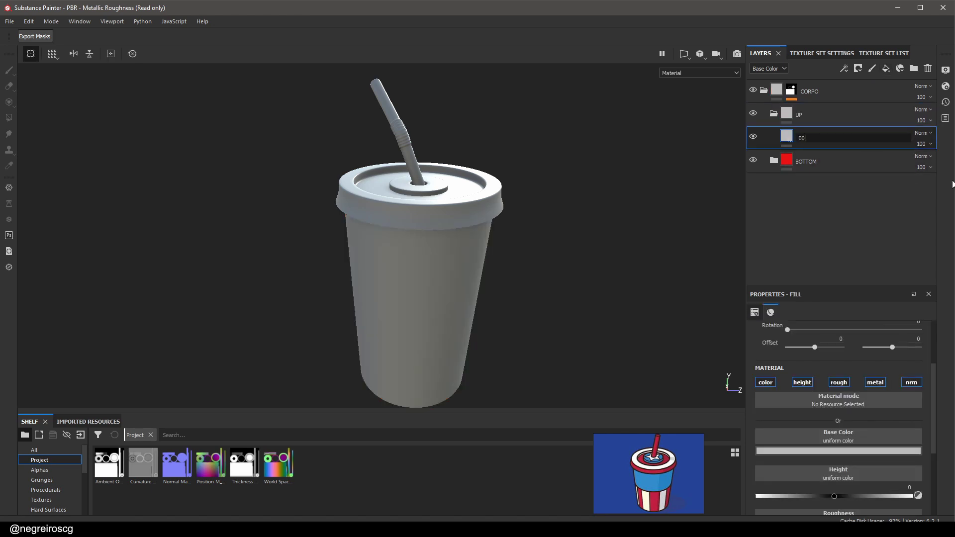
key("Return")
Leave only the color channel active on layer 002 and set its base color to dark green
left_click(806, 384)
left_click(840, 385)
left_click(876, 385)
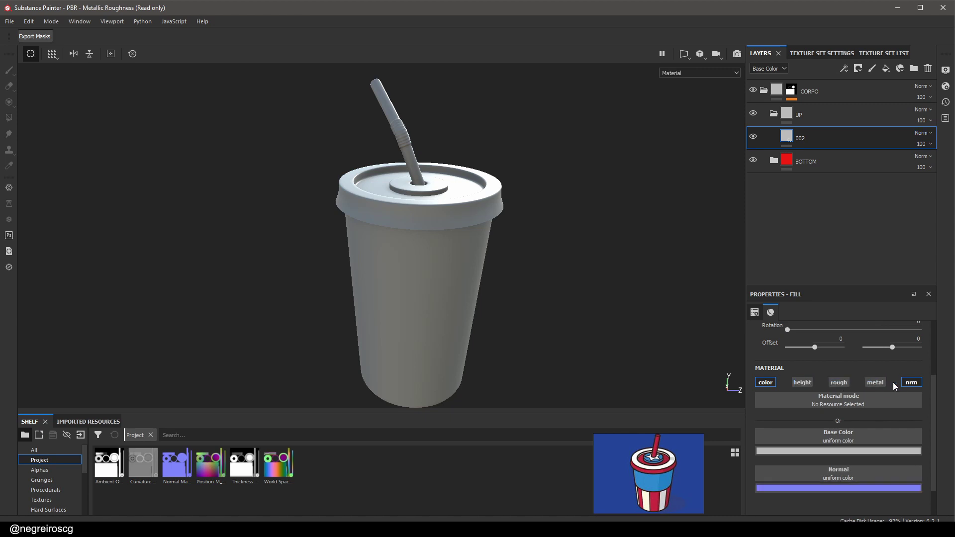
left_click(909, 384)
left_click(864, 451)
left_click(904, 390)
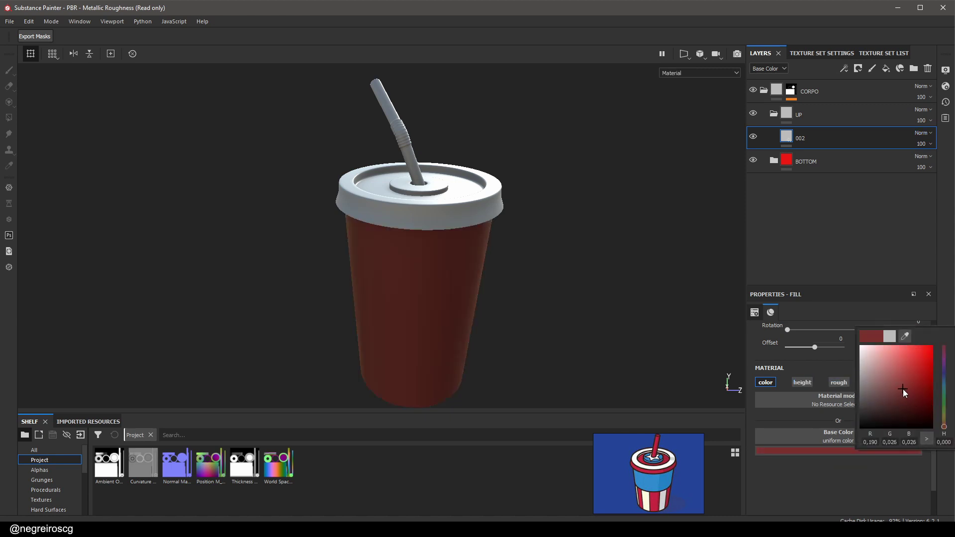
left_click(946, 396)
left_click_drag(945, 397, 945, 403)
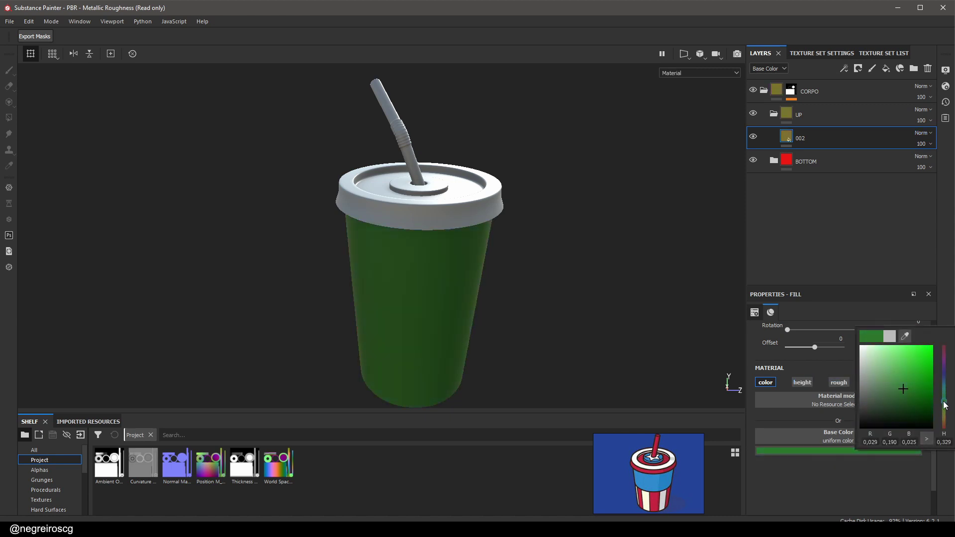
left_click(773, 115)
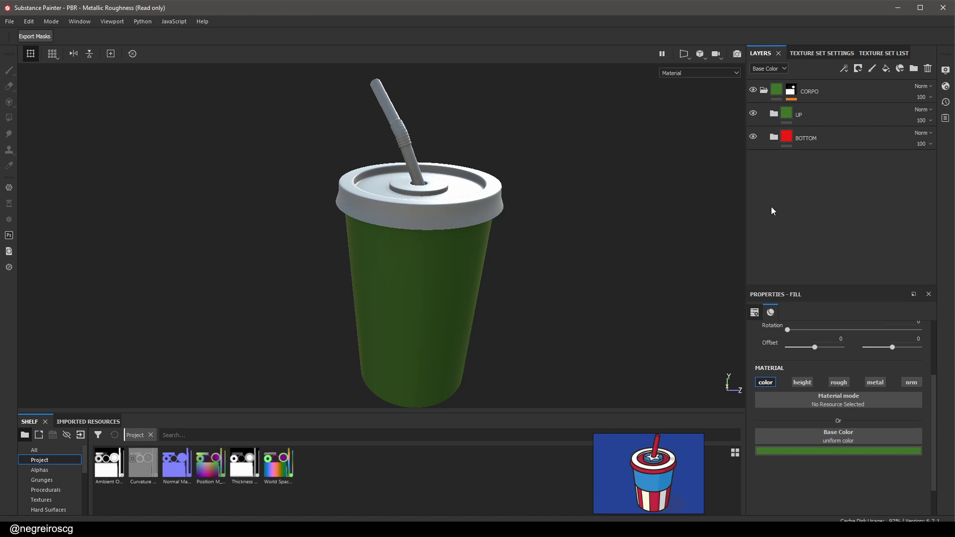
Hide the UP folder and add a black mask to the BOTTOM folder
key("ctrl+z")
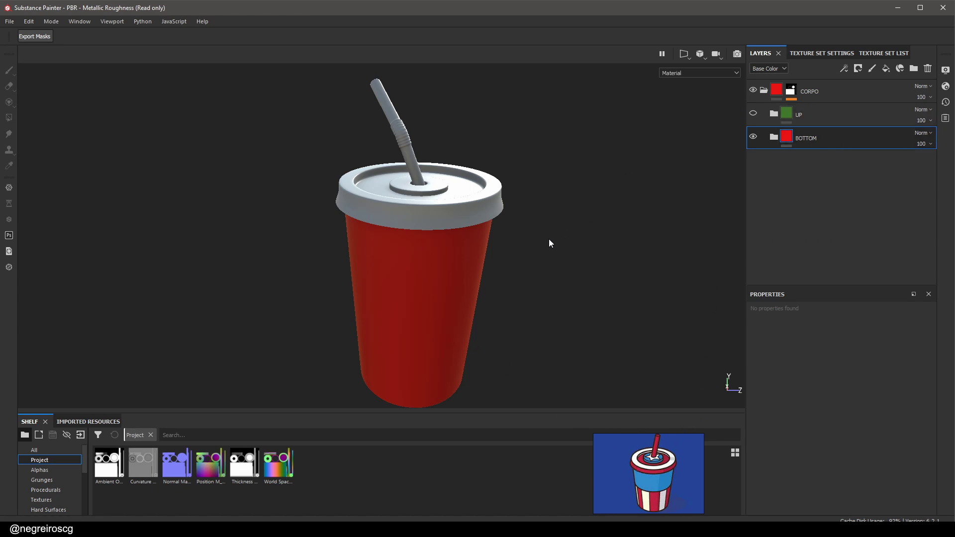
left_click_drag(550, 243, 556, 215, "alt")
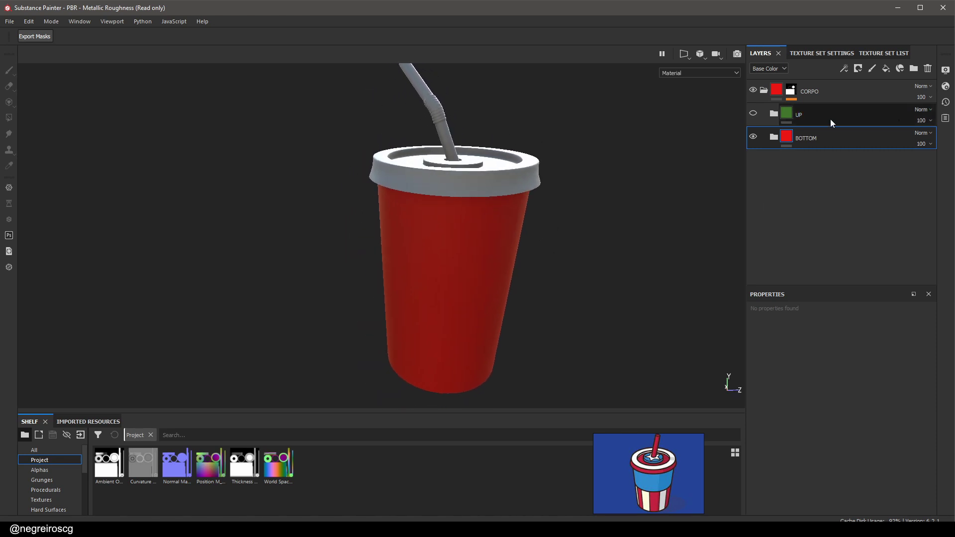
left_click(858, 69)
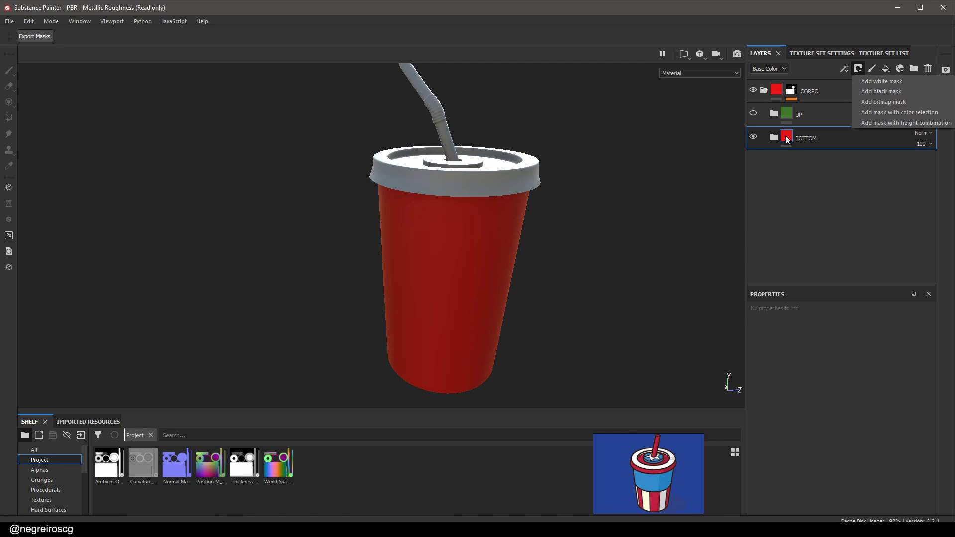
right_click(786, 135)
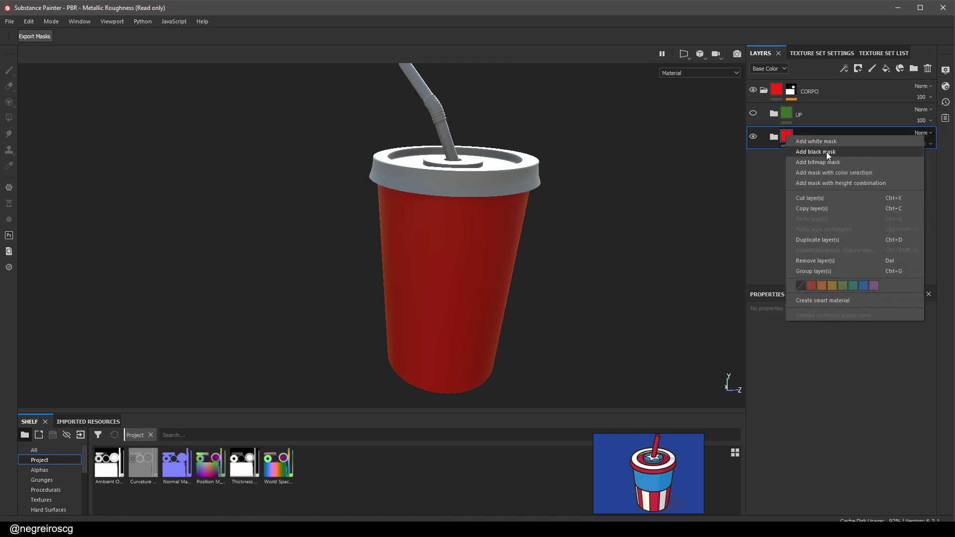
left_click(827, 151)
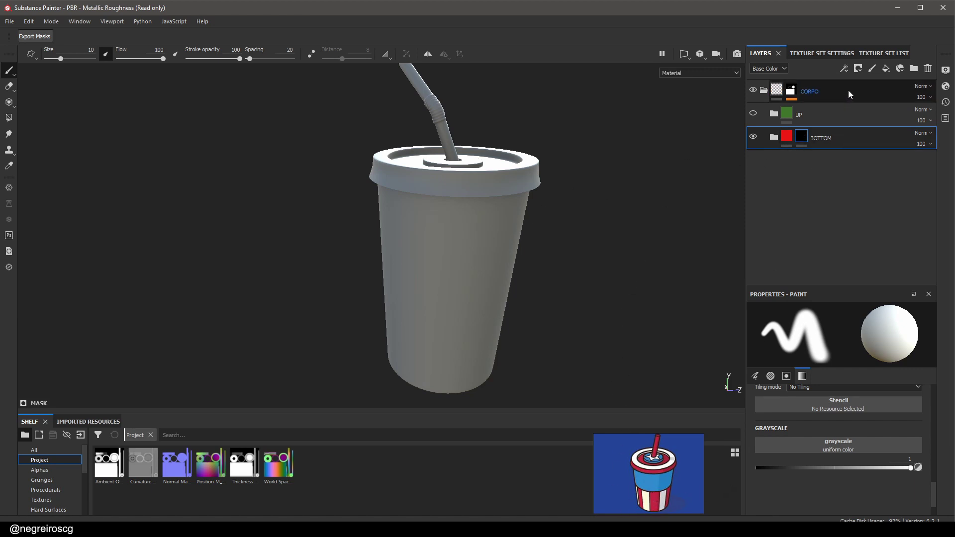
Add a generator effect to the BOTTOM mask and browse the available generators
left_click(844, 69)
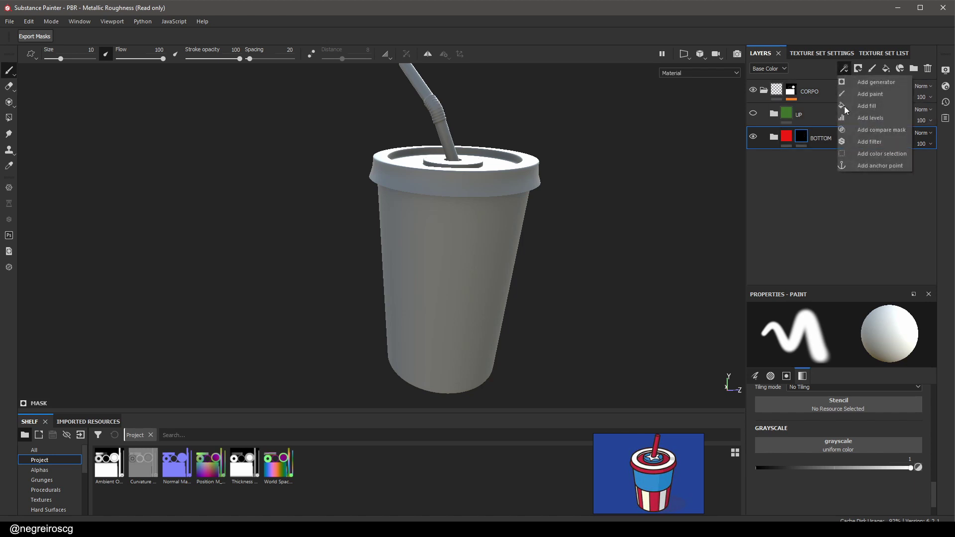
left_click(873, 82)
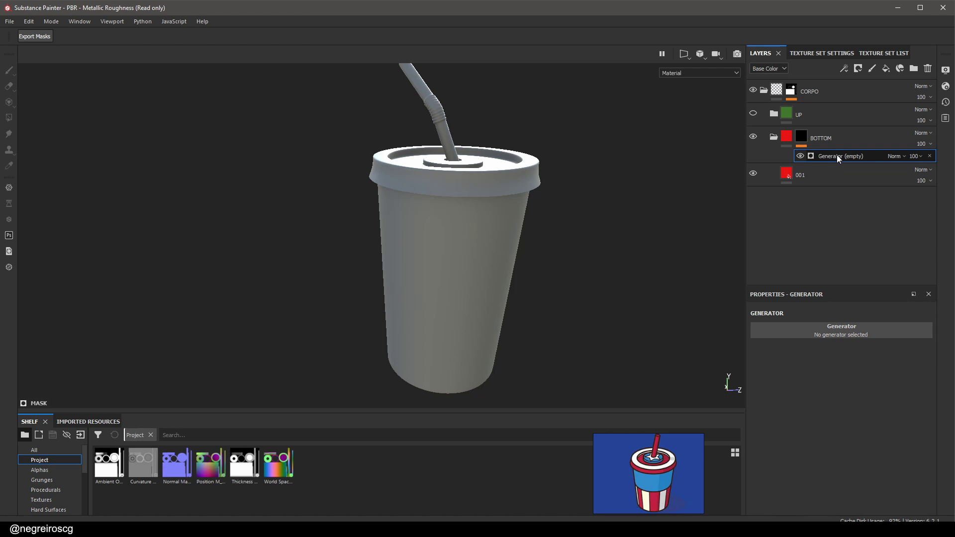
left_click(839, 332)
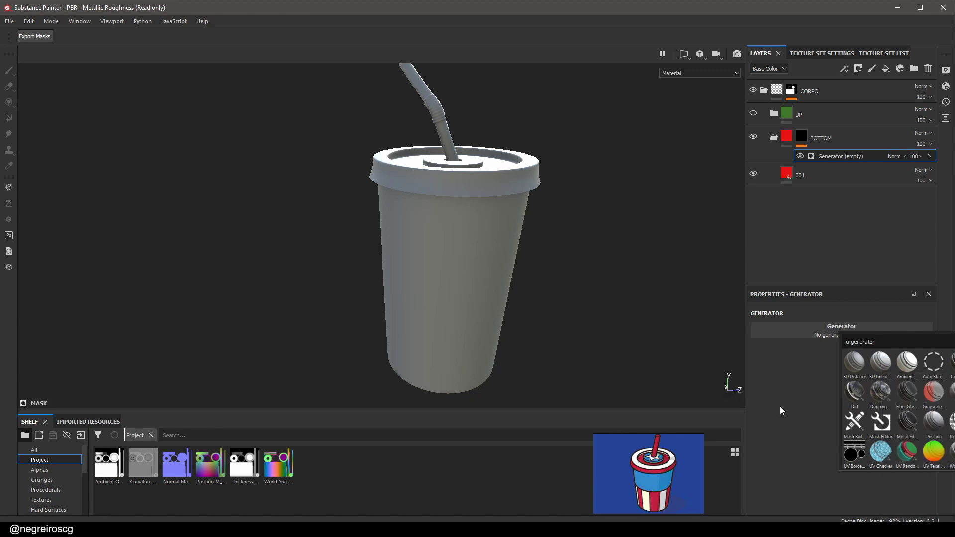
mouse_move(905, 391)
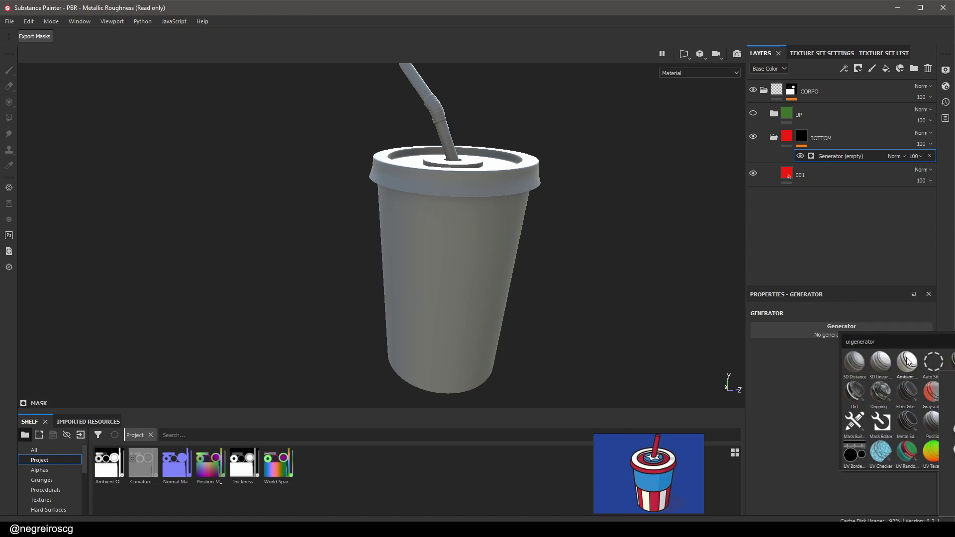
mouse_move(862, 367)
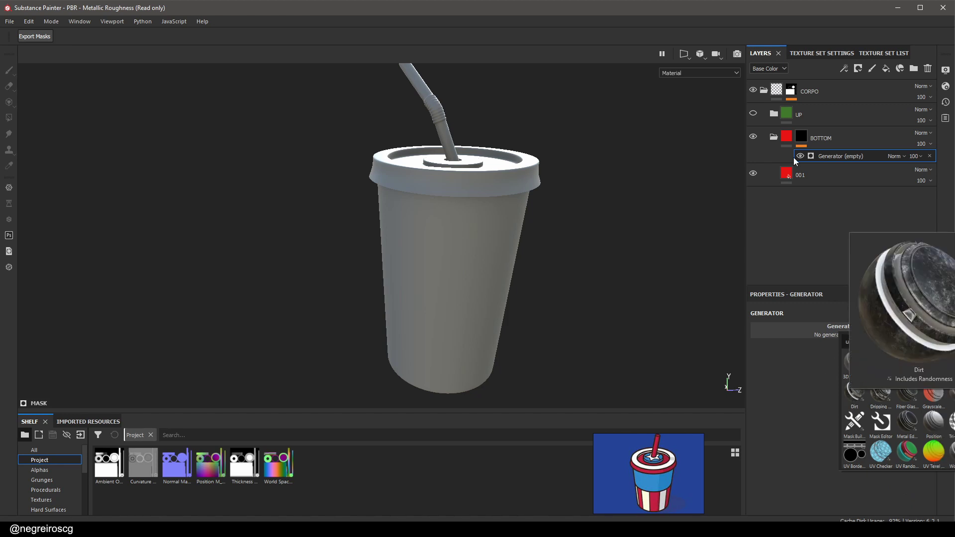
Check the baked mesh maps of the texture set and assign the 3D Linear Gradient generator to the BOTTOM mask
left_click(826, 52)
scroll(897, 185, "down", 1)
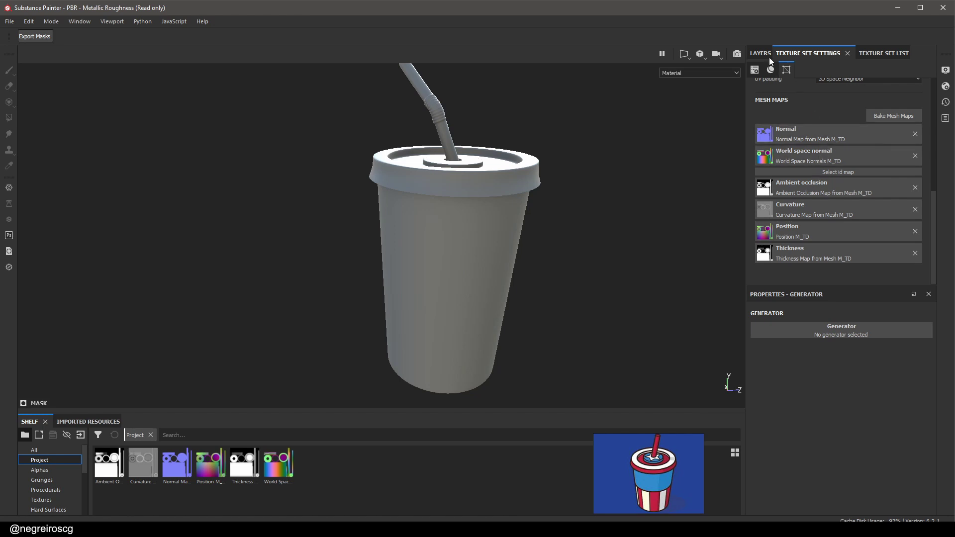
left_click(758, 53)
left_click(845, 332)
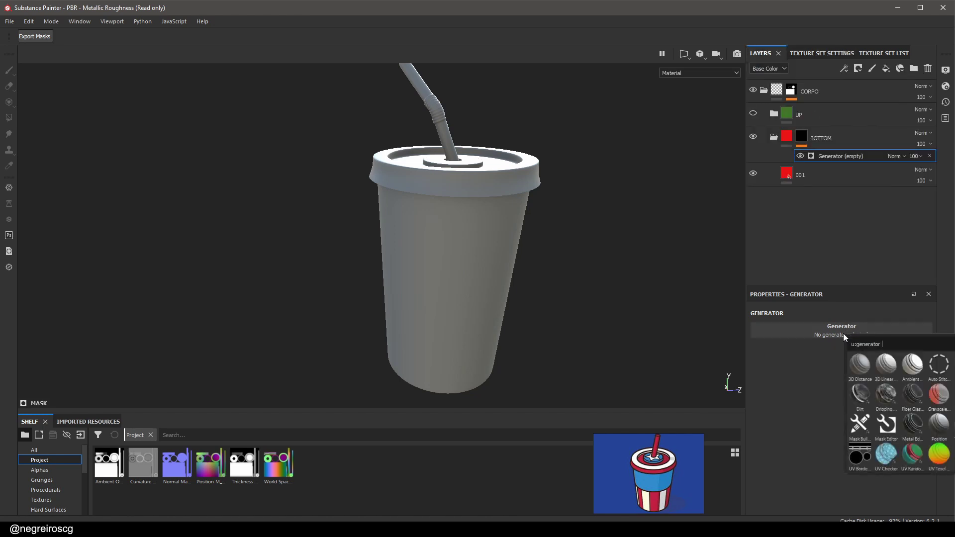
left_click(886, 367)
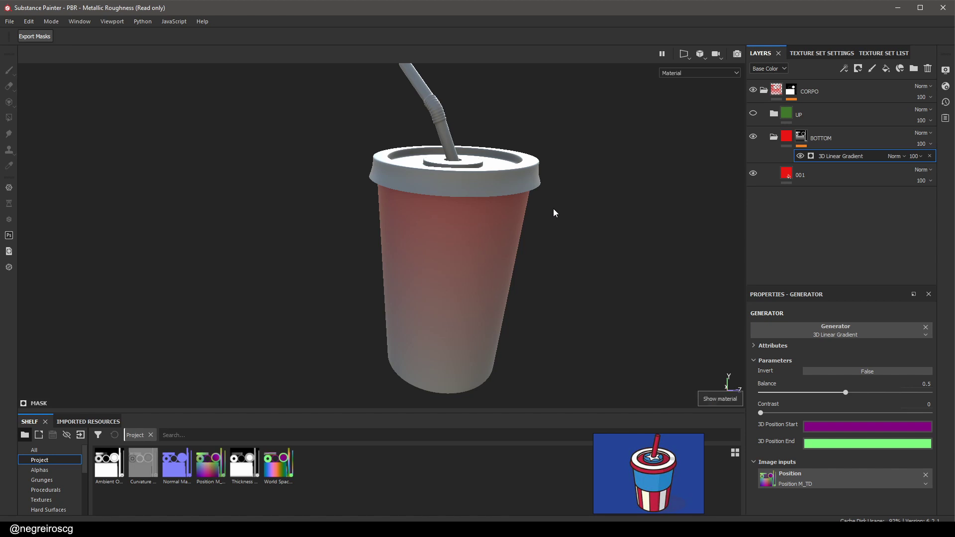
Cycle through the baked mesh maps on the cup to examine the Position map, and return to the material view
key("b")
key("b")
key("b")
key("b")
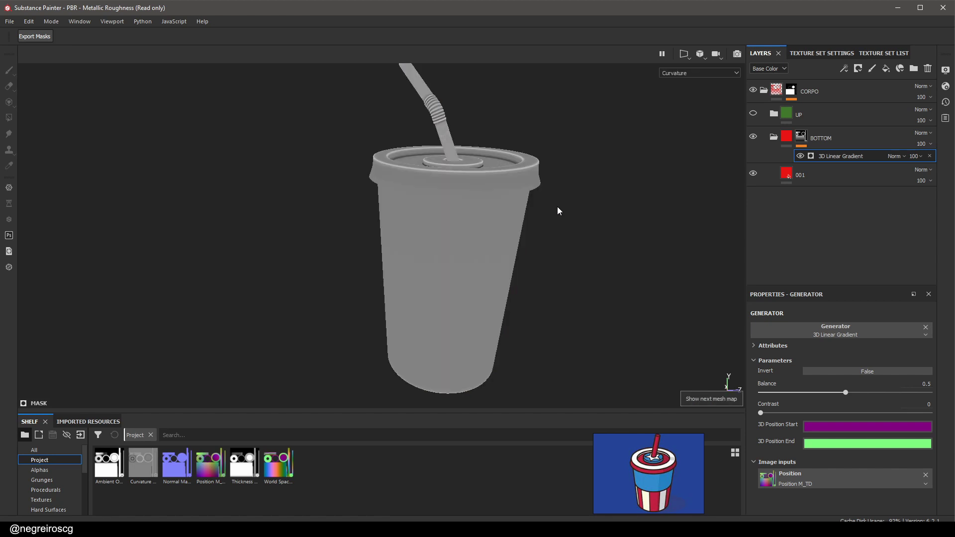
left_click_drag(515, 284, 487, 229, "alt")
middle_click_drag(486, 229, 475, 205, "alt")
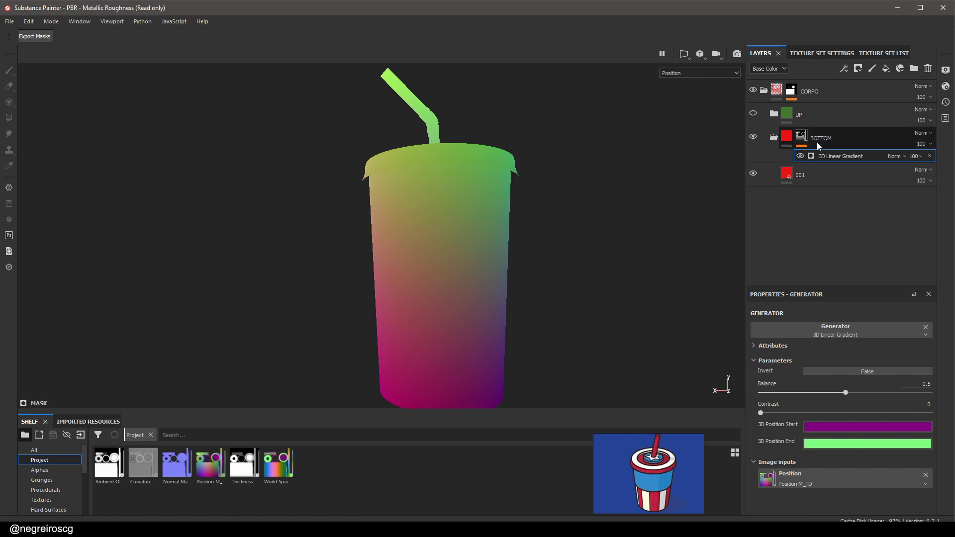
left_click(802, 141)
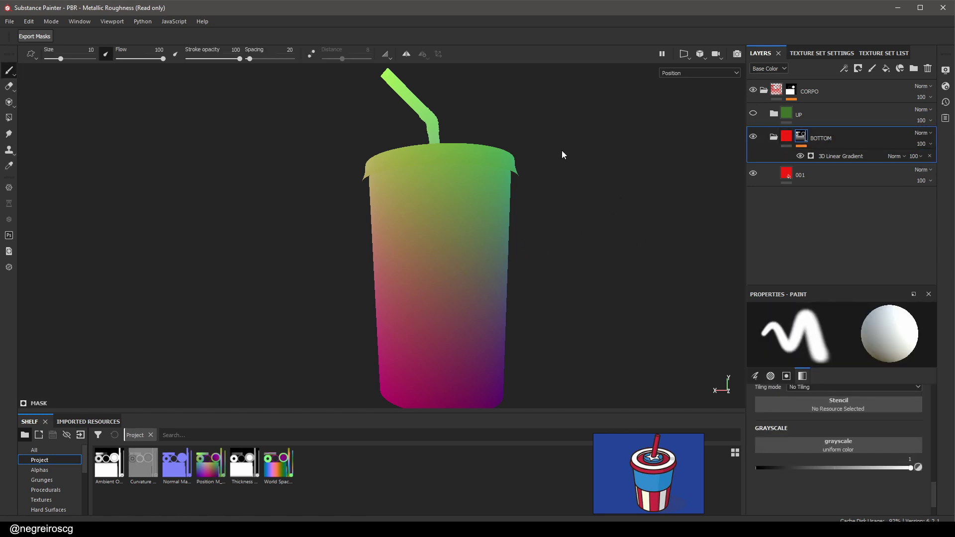
key("m")
left_click_drag(556, 175, 433, 195, "alt")
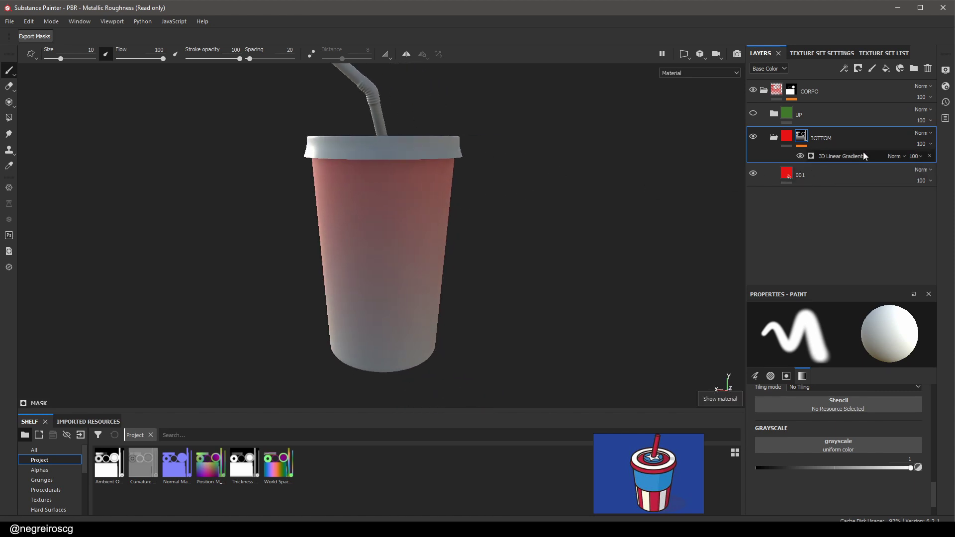
Display the BOTTOM folder's mask on the cup to examine the gradient it produces
left_click(861, 155)
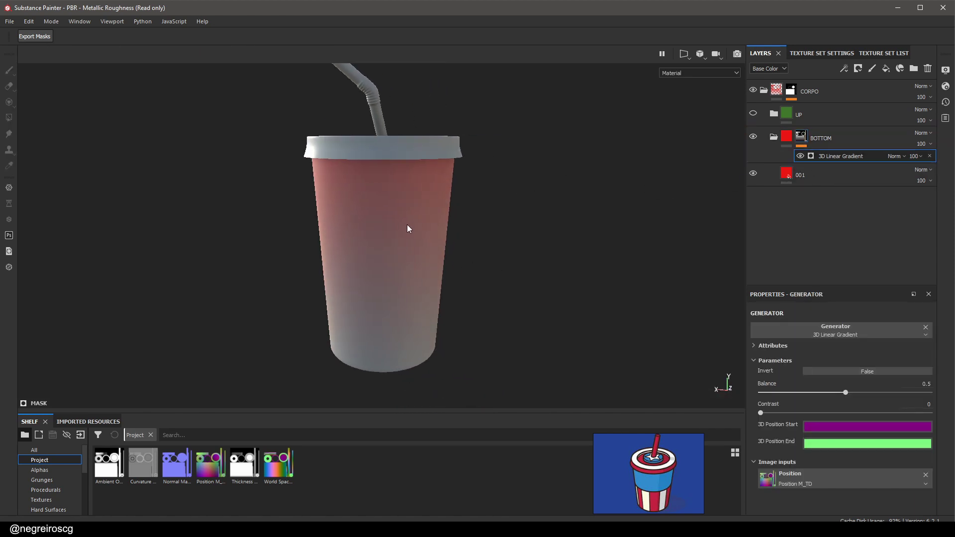
left_click(803, 141)
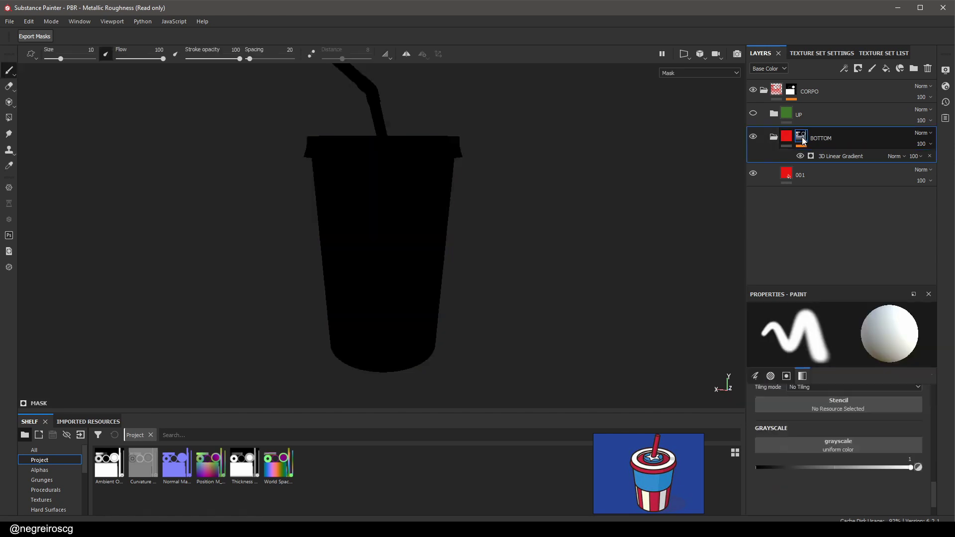
key("f")
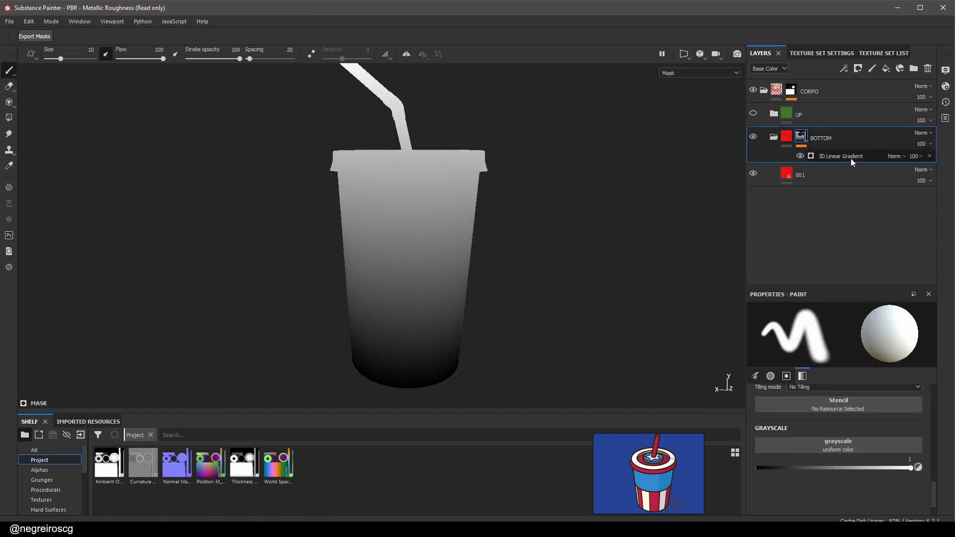
left_click(851, 159)
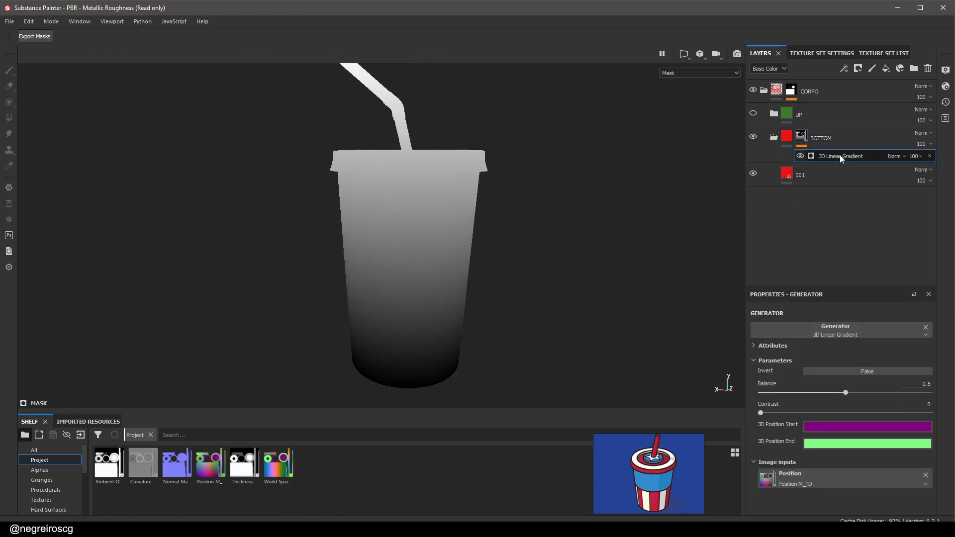
left_click(802, 140)
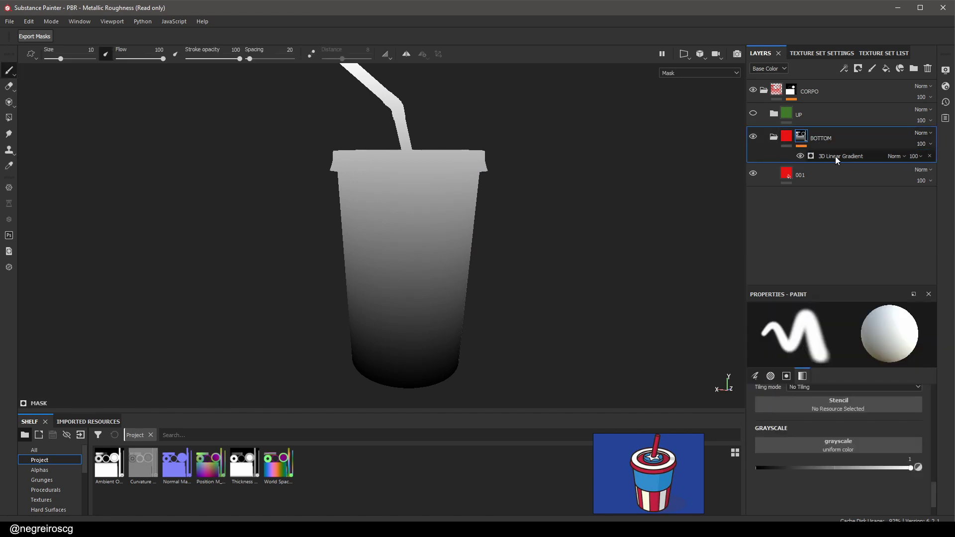
Set the BOTTOM mask's 3D Linear Gradient to contrast 1 and balance 0.62, and check the split in the material view
left_click(835, 156)
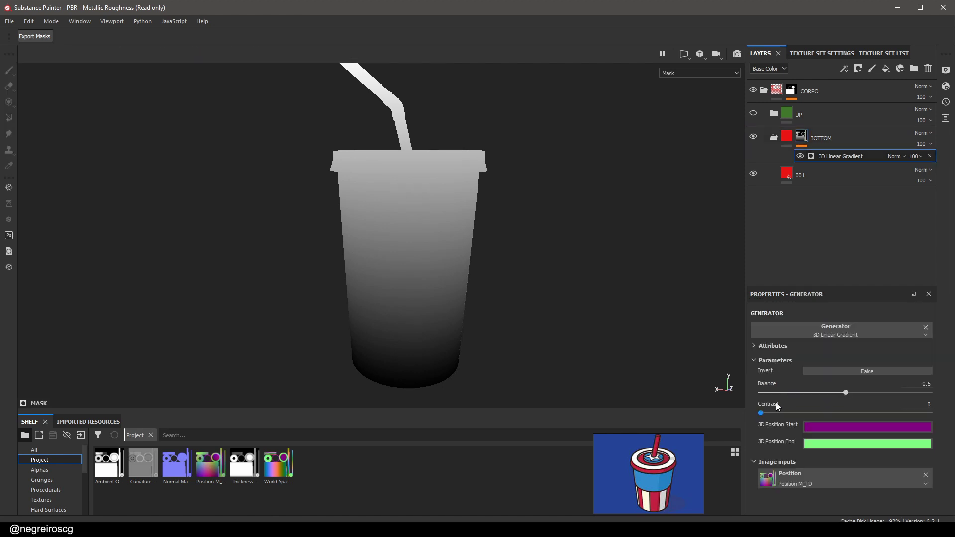
left_click_drag(759, 413, 930, 413)
left_click_drag(669, 329, 495, 242, "alt")
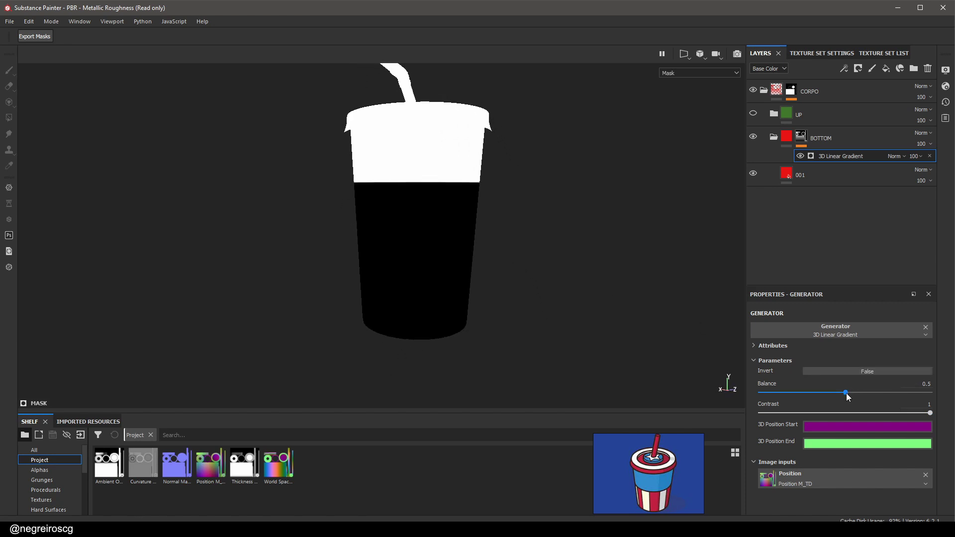
left_click(846, 393)
left_click_drag(847, 393, 866, 391)
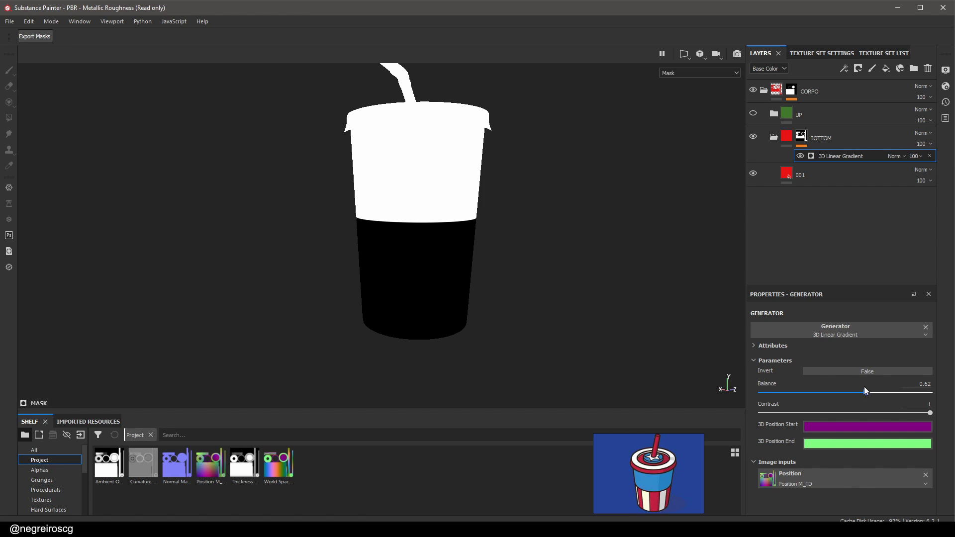
left_click_drag(554, 281, 602, 273, "alt")
key("m")
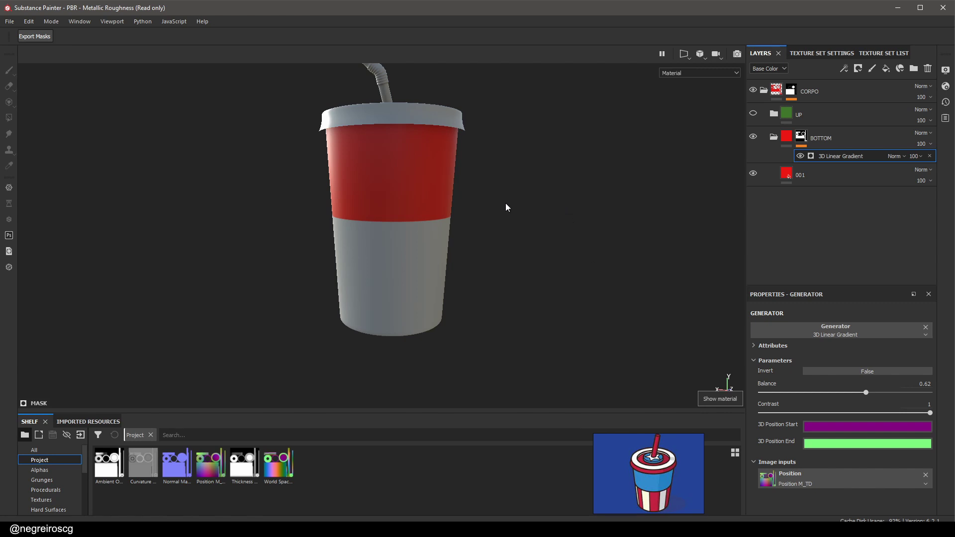
left_click_drag(505, 207, 540, 257, "alt")
middle_click_drag(541, 257, 561, 215, "alt")
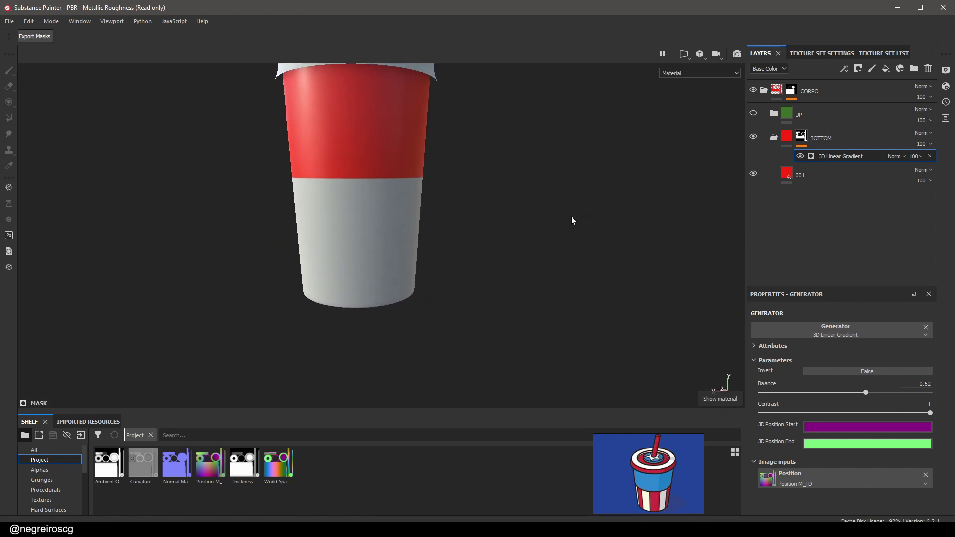
left_click_drag(526, 236, 452, 246, "alt")
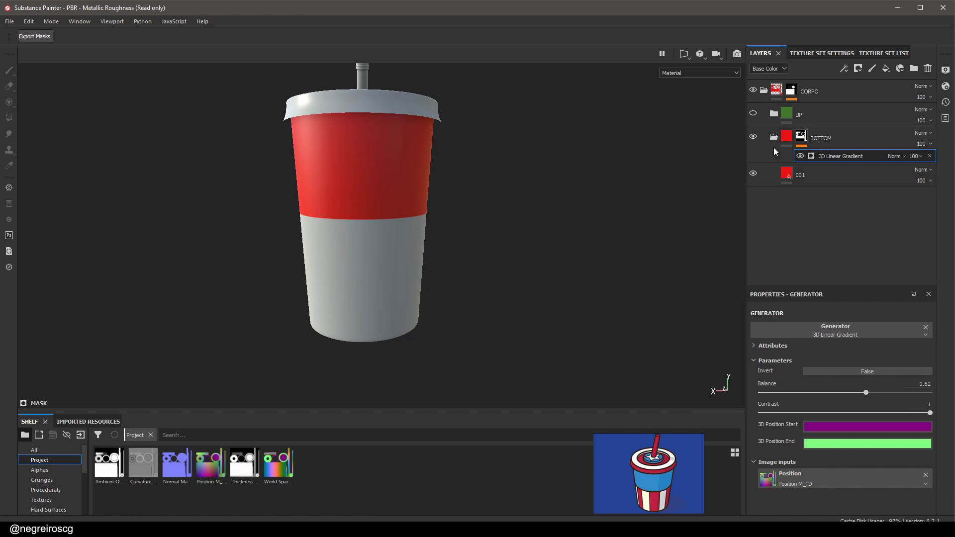
Invert the BOTTOM mask's 3D Linear Gradient so the folder covers the cup's lower part, and check it in the material view
left_click(802, 137, "alt")
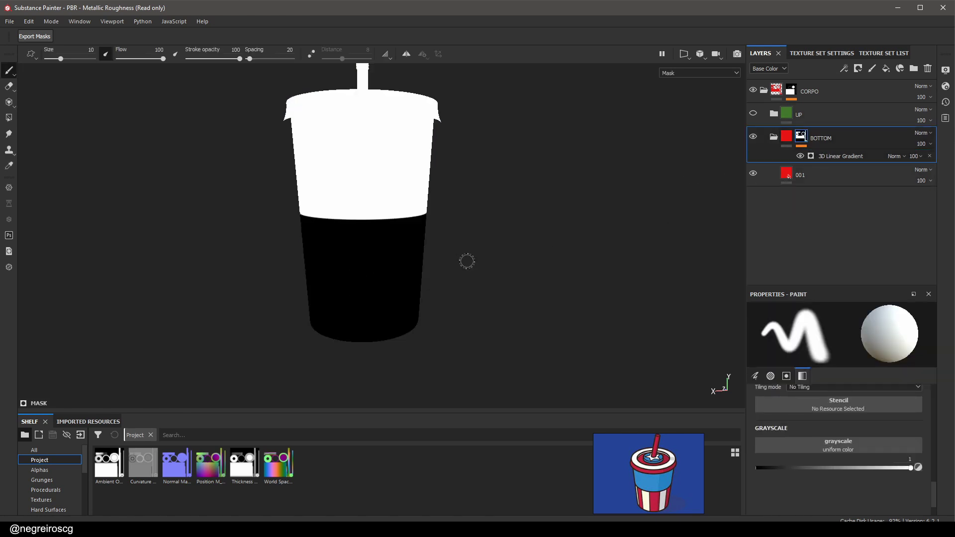
left_click(841, 156)
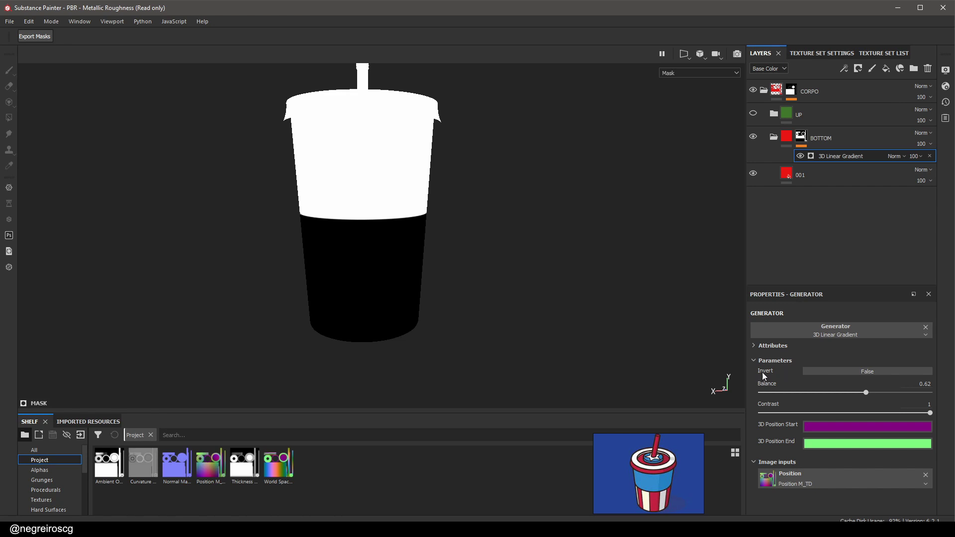
left_click(864, 375)
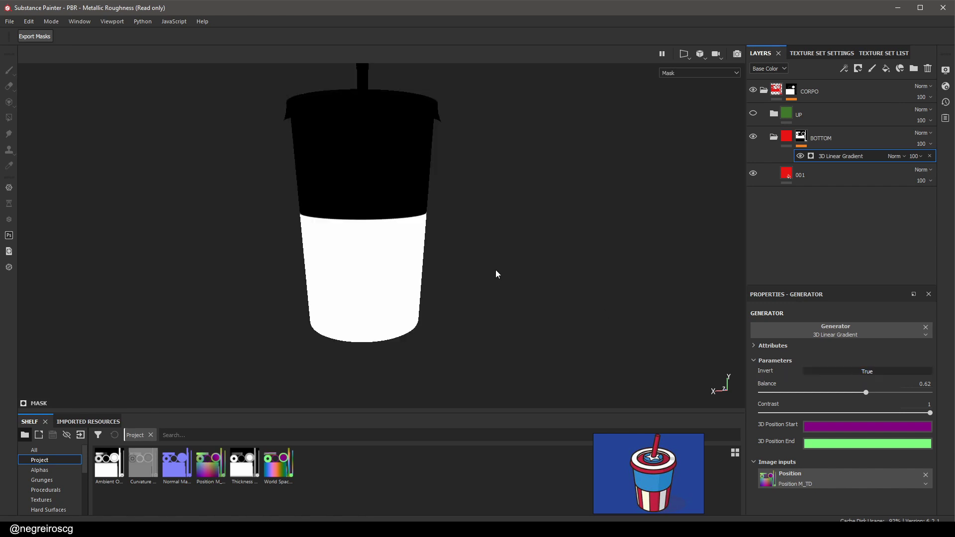
key("m")
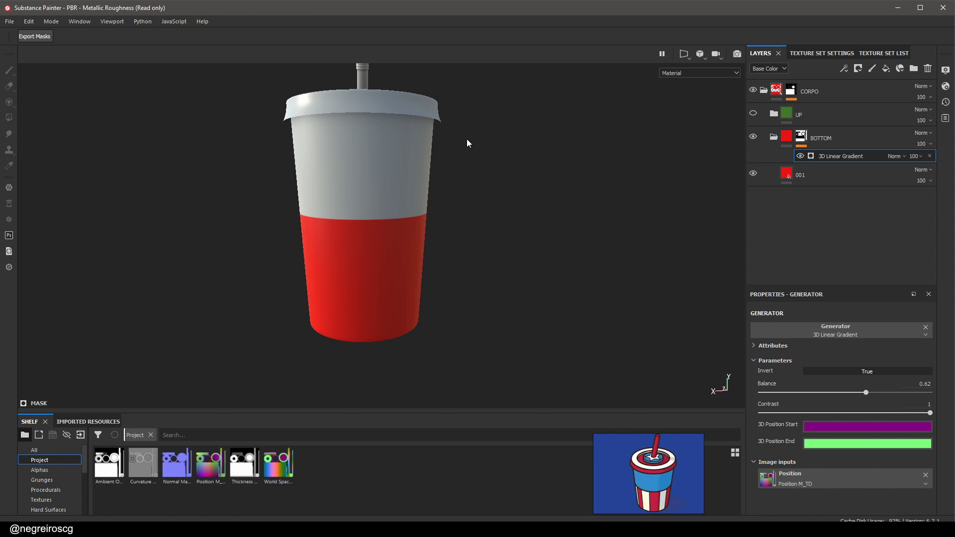
left_click_drag(500, 181, 513, 215, "alt")
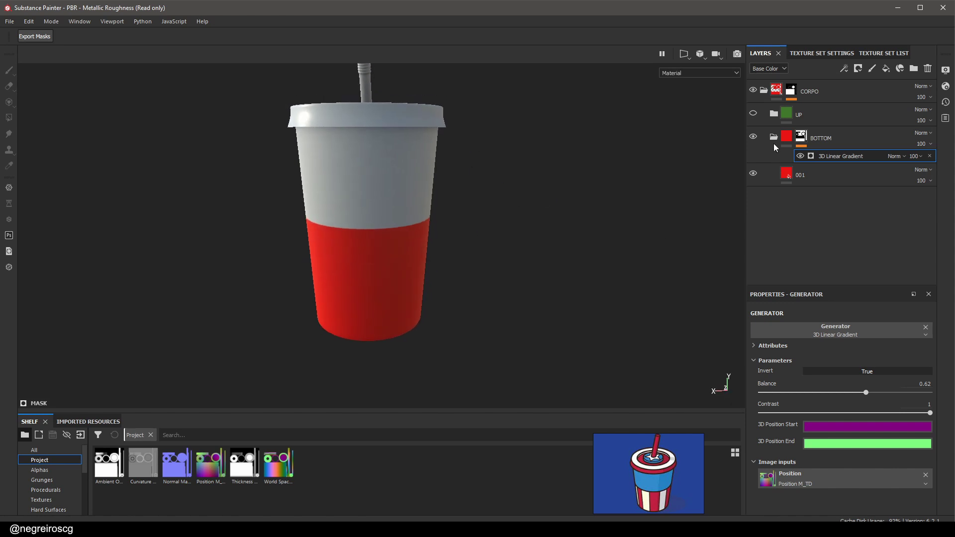
middle_click_drag(440, 243, 480, 194, "alt")
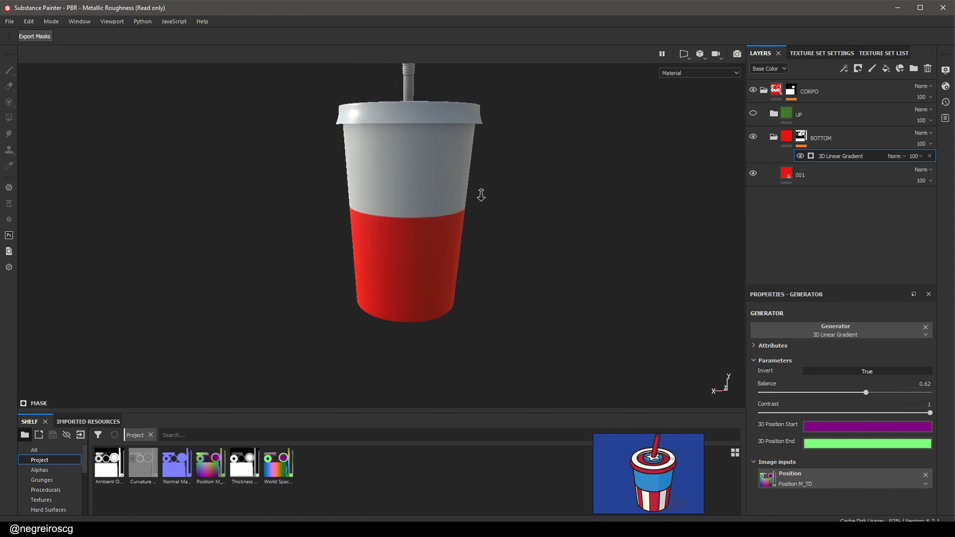
Add an anchor point to the BOTTOM folder's mask and collapse the folder
left_click(772, 139)
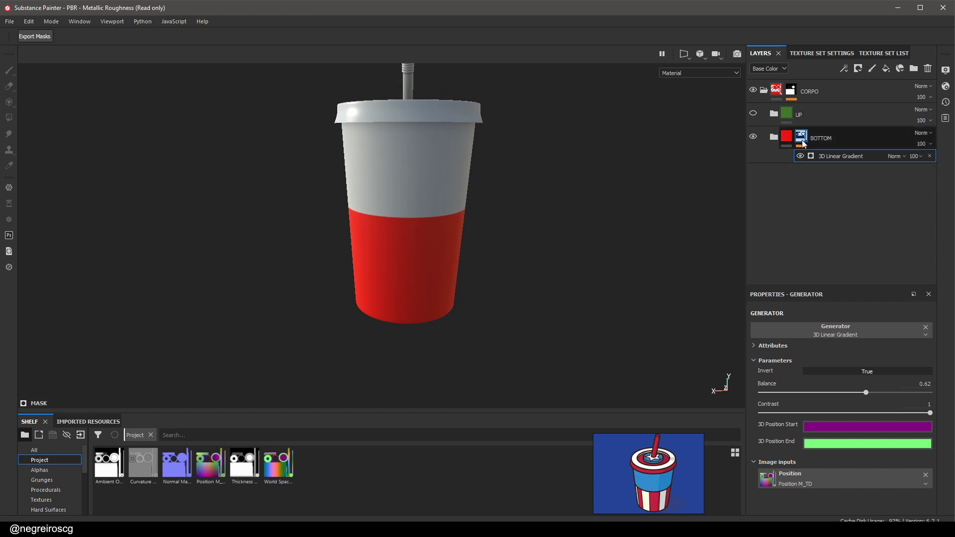
left_click(802, 140)
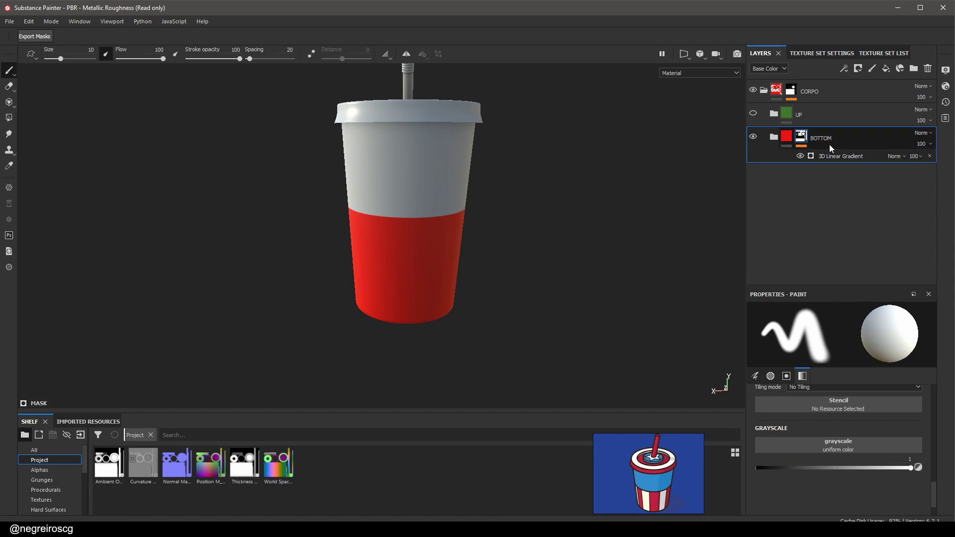
right_click(802, 139)
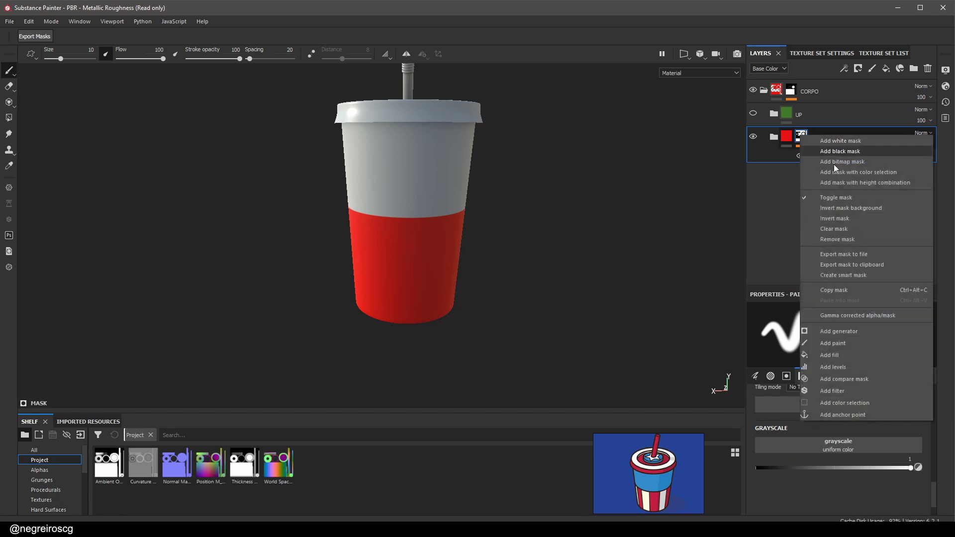
left_click(833, 416)
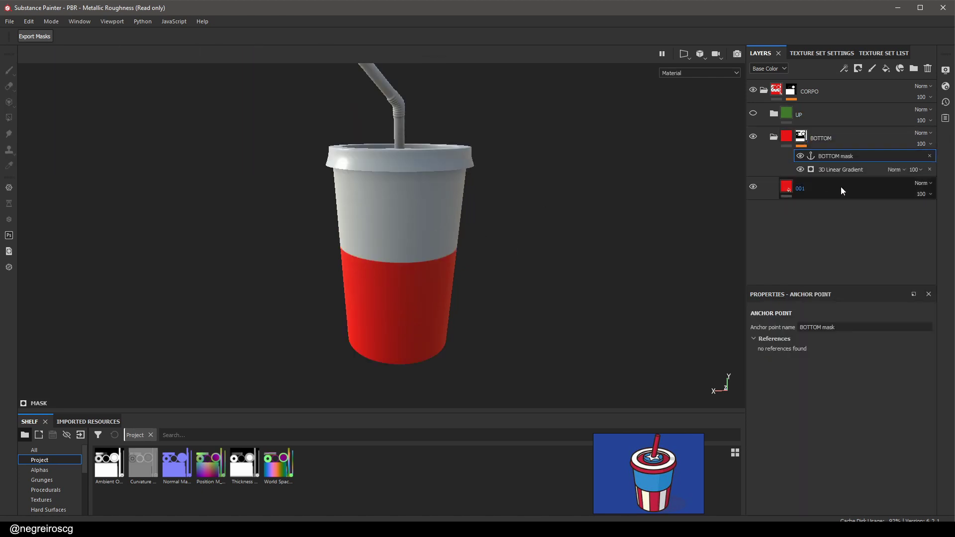
double_click(820, 157)
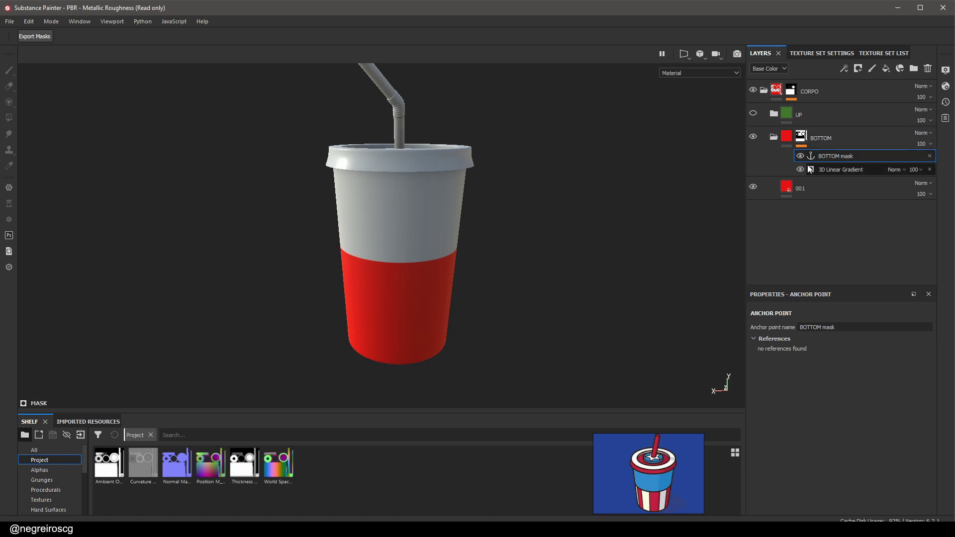
left_click(773, 138)
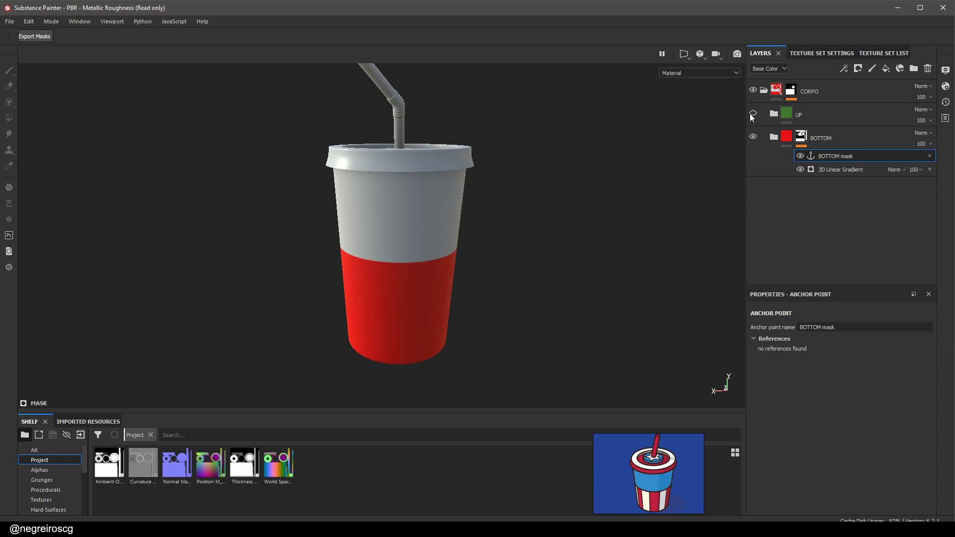
Show the UP folder again and add a black mask to it
left_click(752, 114)
left_click(802, 114)
right_click(787, 118)
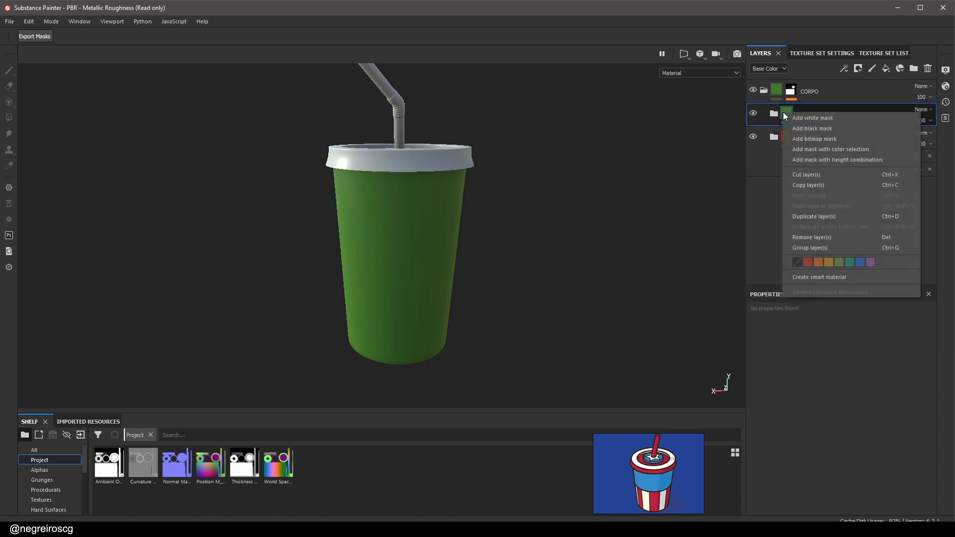
left_click(832, 139)
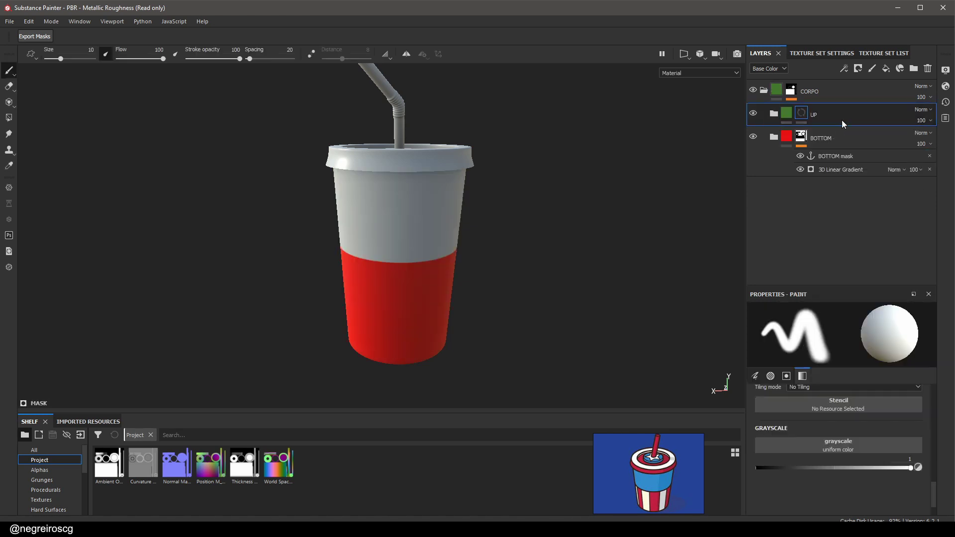
Add a fill effect to the UP mask and use the BOTTOM mask anchor point as its grayscale source
right_click(801, 113)
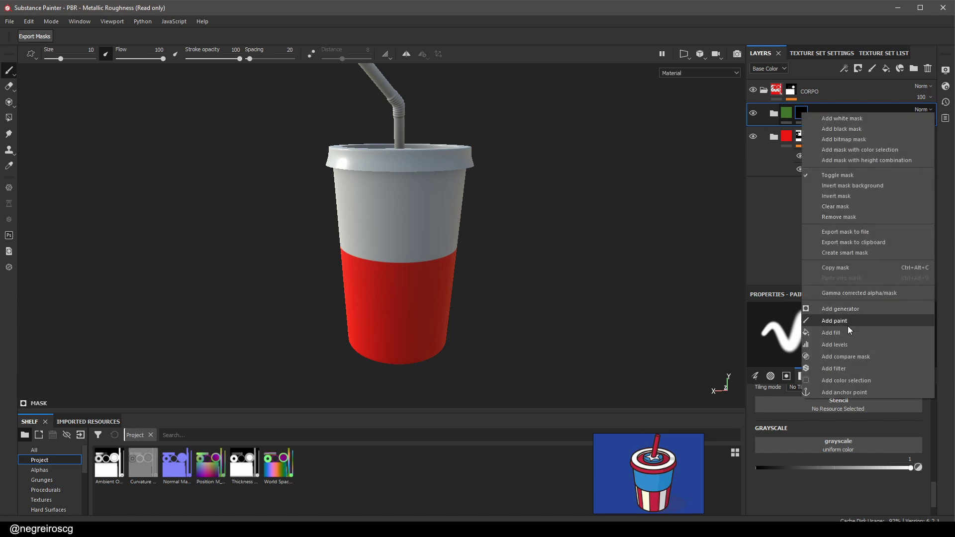
left_click(831, 334)
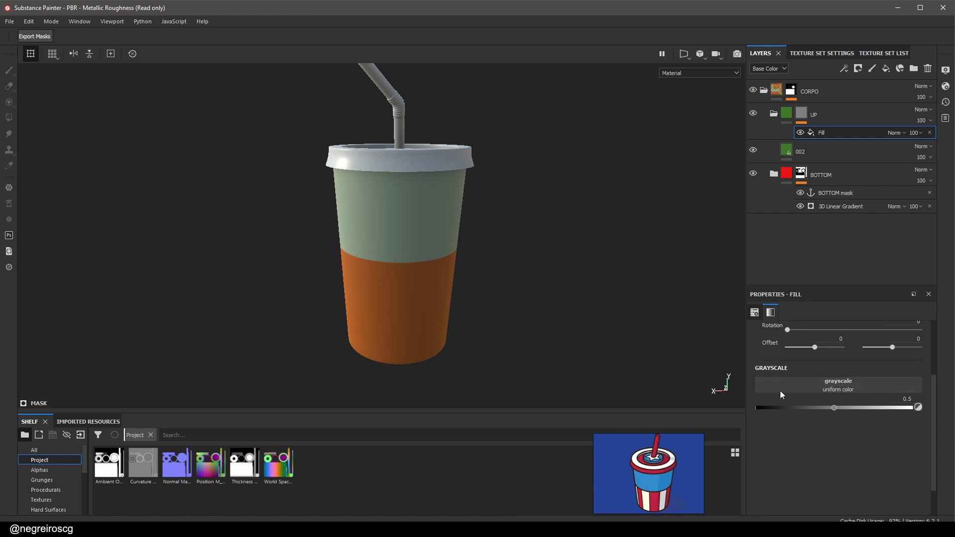
left_click(843, 386)
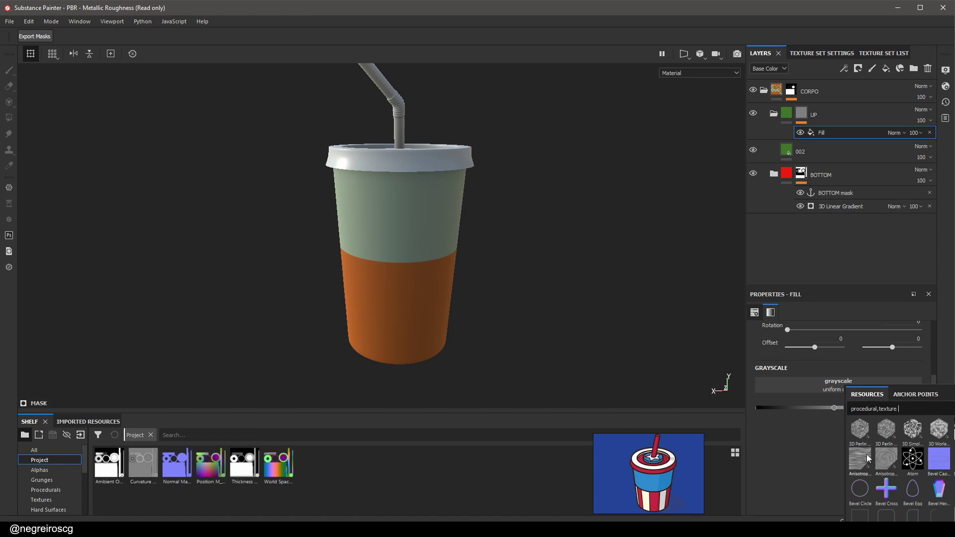
left_click(914, 392)
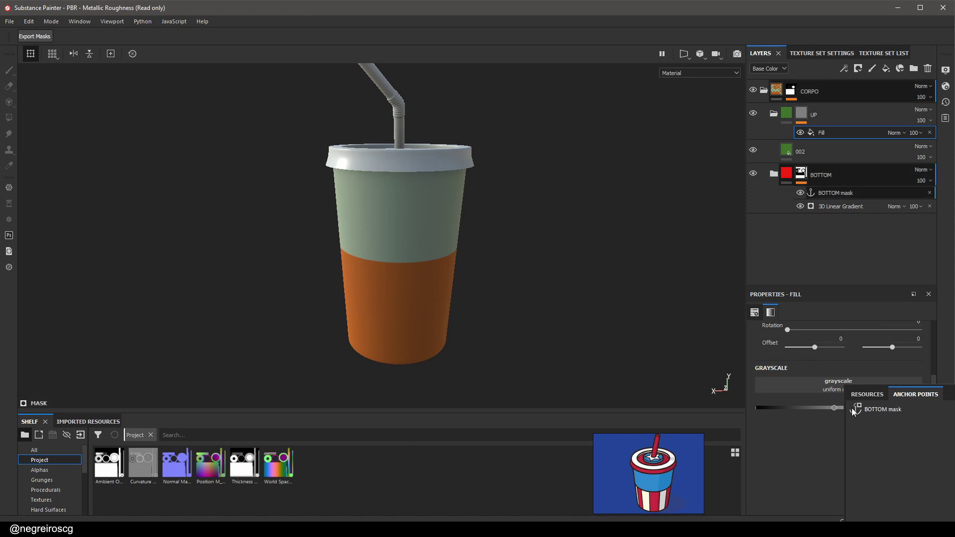
left_click(883, 410)
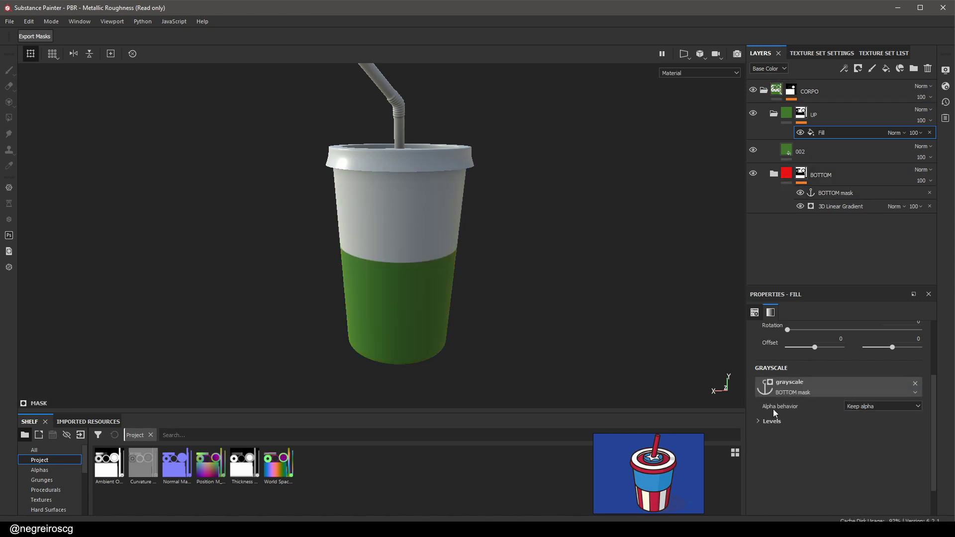
left_click_drag(482, 256, 555, 275, "alt")
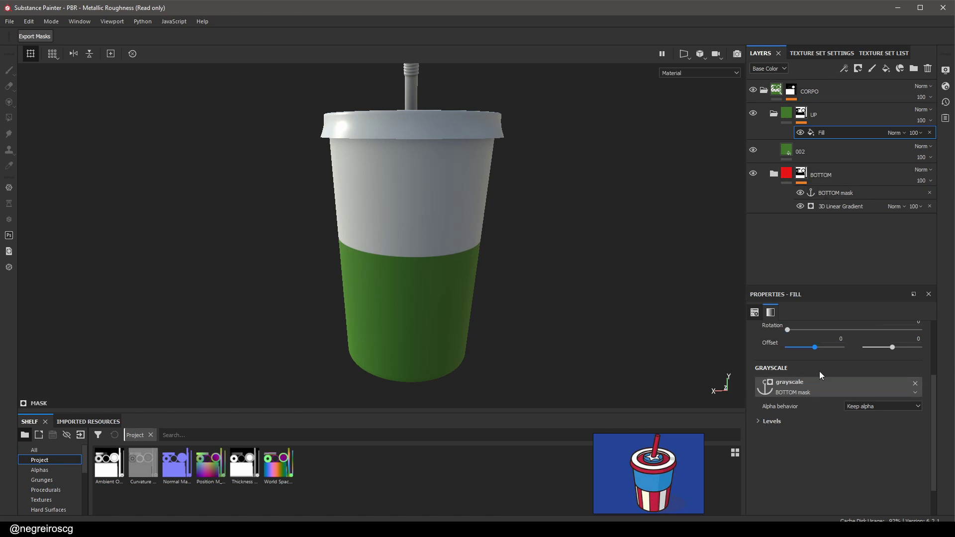
Invert the levels of the UP mask's fill effect, and collapse the UP folder and the BOTTOM mask's effects
left_click(759, 423)
scroll(846, 438, "down", 1)
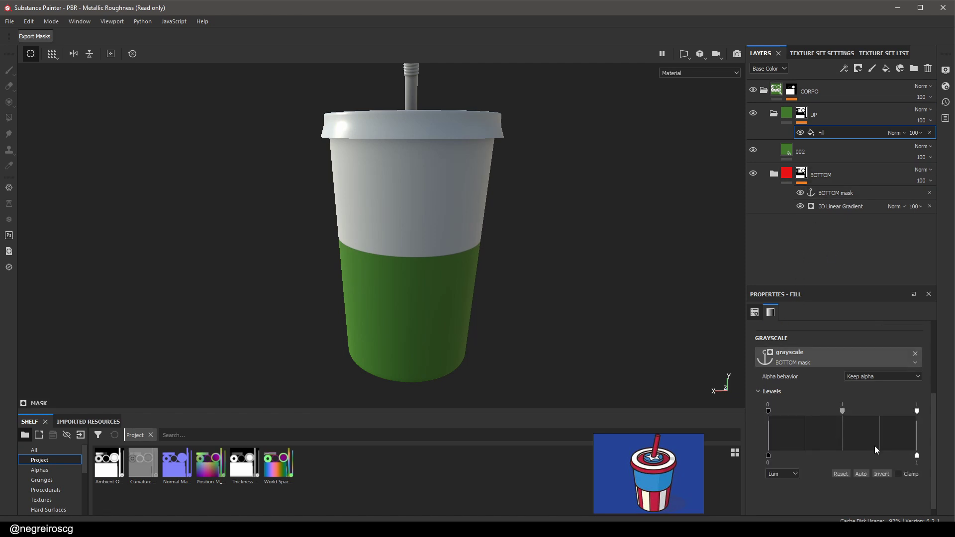
left_click(883, 474)
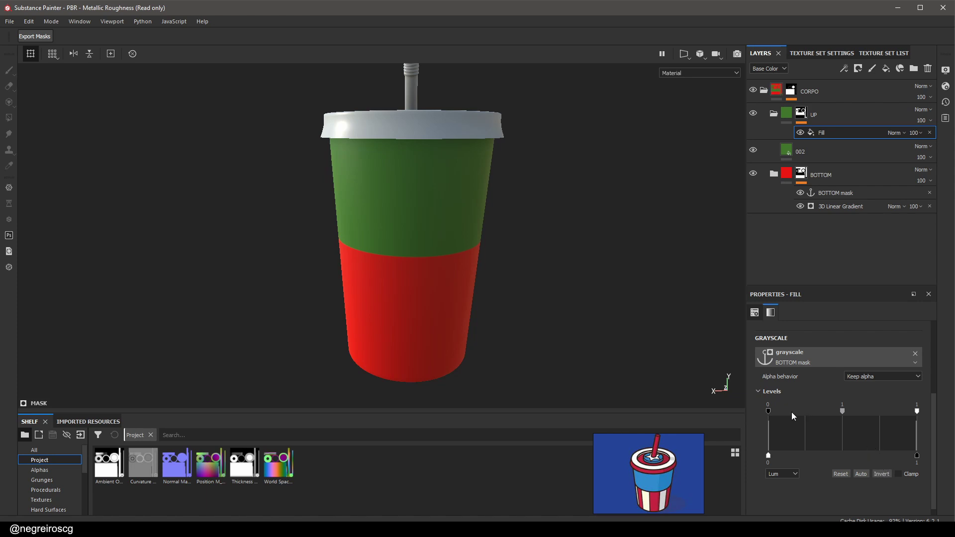
left_click(772, 115)
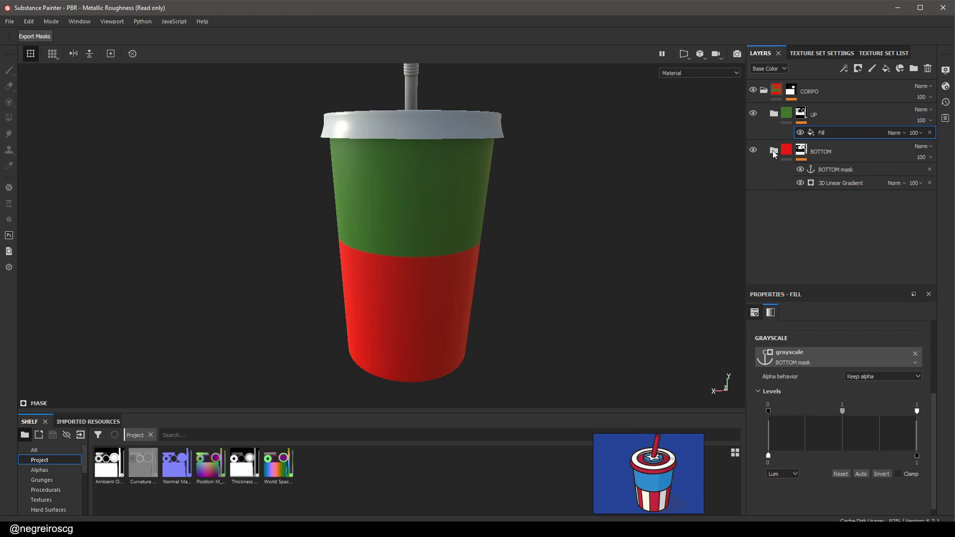
left_click(805, 152)
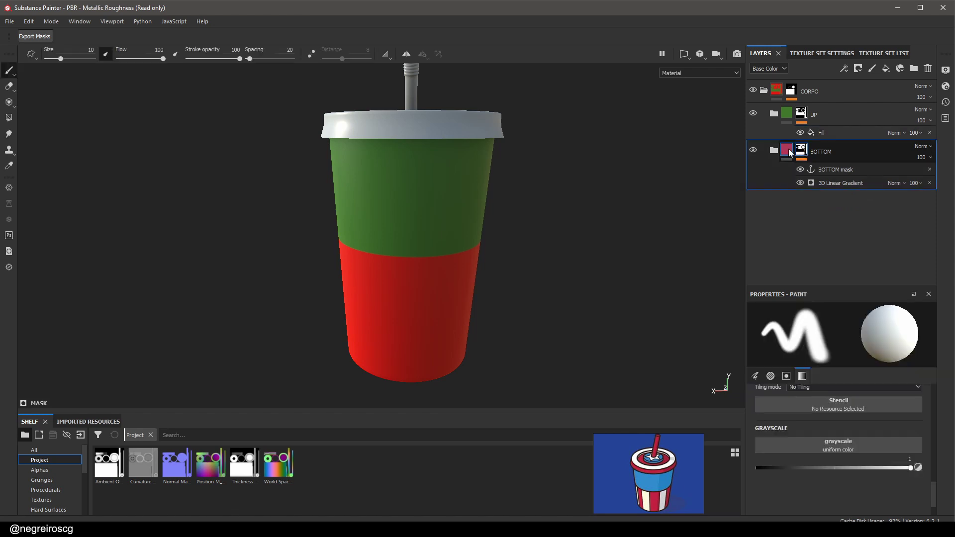
left_click(821, 151)
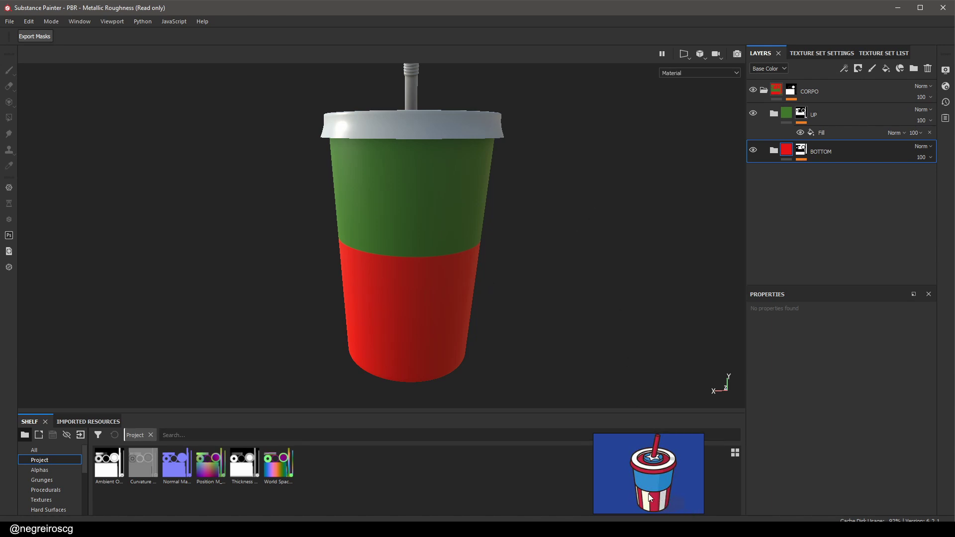
Zoom the reference image in on the cup body, and create a folder named OUTILINE above the UP folder
scroll(649, 495, "up", 6)
scroll(653, 489, "down", 1)
mouse_move(654, 488)
middle_mouse_down()
mouse_move(666, 485)
mouse_move(635, 485)
middle_mouse_up()
scroll(651, 481, "down", 2)
left_click(774, 114)
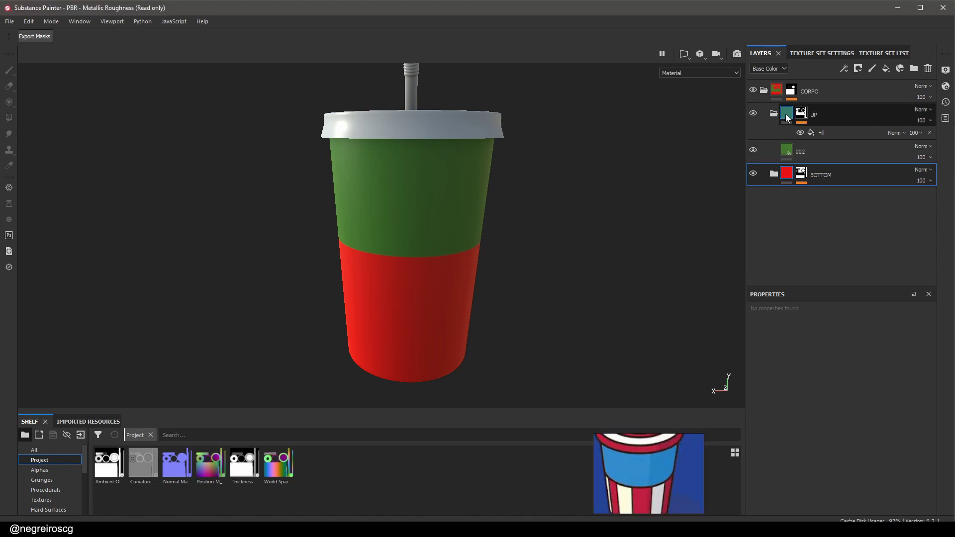
left_click(787, 117)
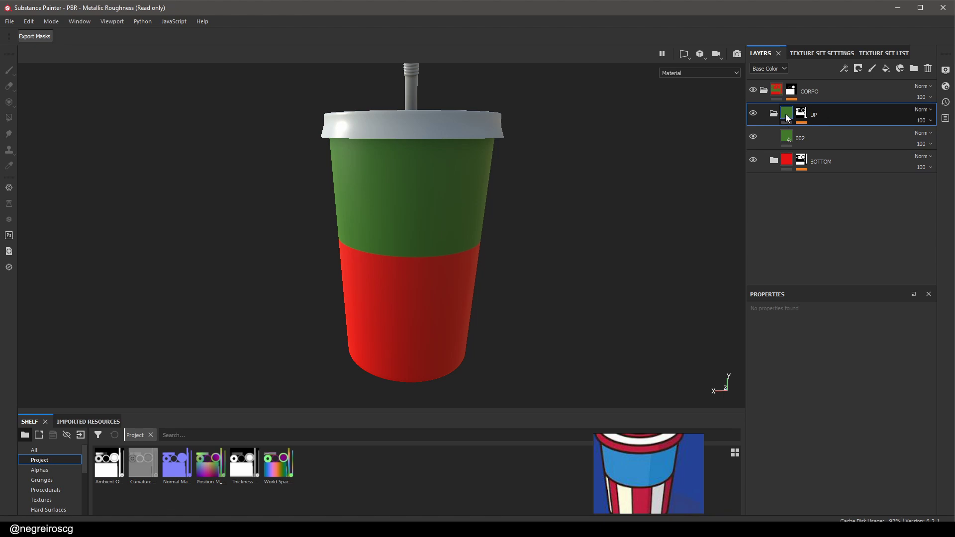
left_click(774, 114)
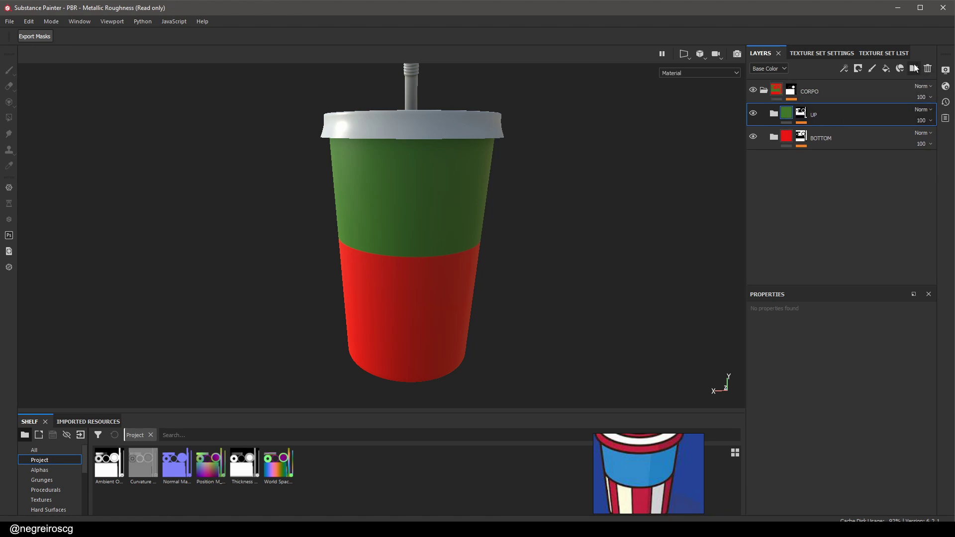
left_click(915, 69)
double_click(820, 114)
type("OUTLINE")
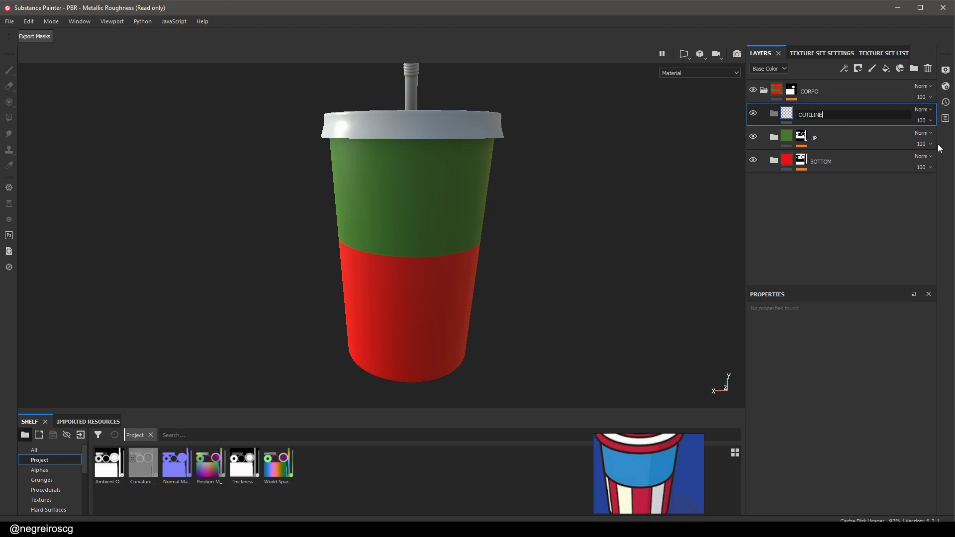
key("Return")
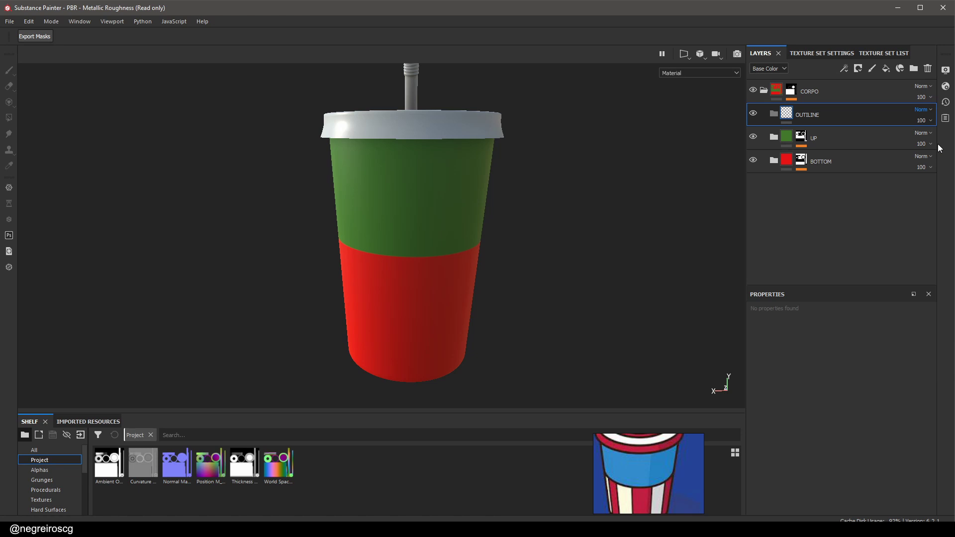
Add a fill layer named 001 inside the OUTILINE folder with only the color channel enabled
left_click(887, 70)
left_click_drag(809, 122, 815, 143)
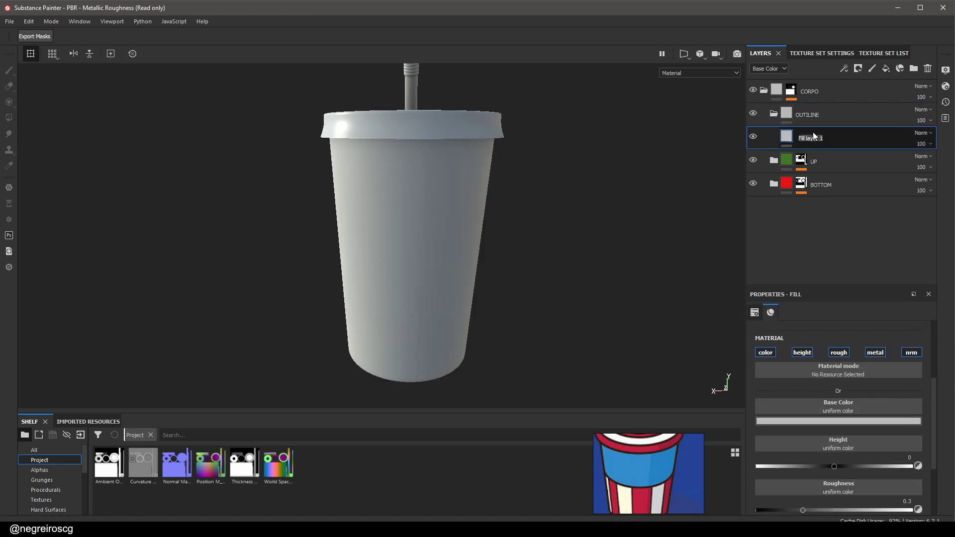
type("001")
key("Return")
left_click(802, 352)
left_click(839, 353)
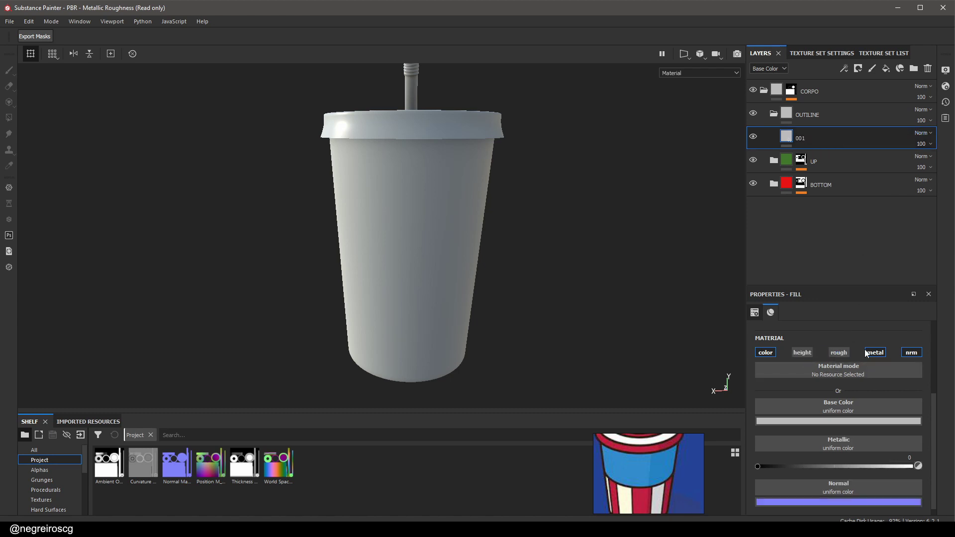
left_click(866, 353)
left_click(911, 352)
Set layer 001's base color to magenta with RGB 0.361, 0.033, 0.233
left_click(828, 421)
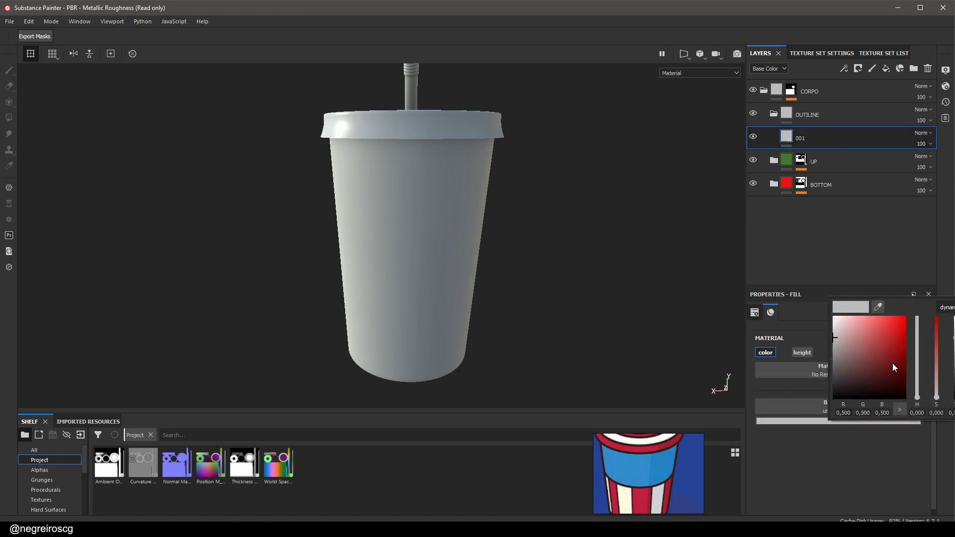
left_click(884, 382)
left_click_drag(918, 389, 919, 325)
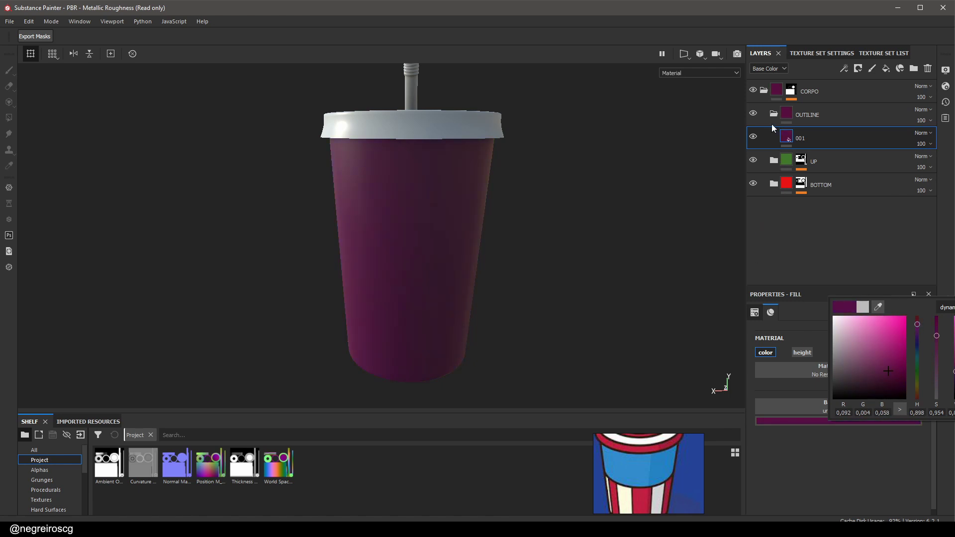
left_click_drag(891, 367, 881, 346)
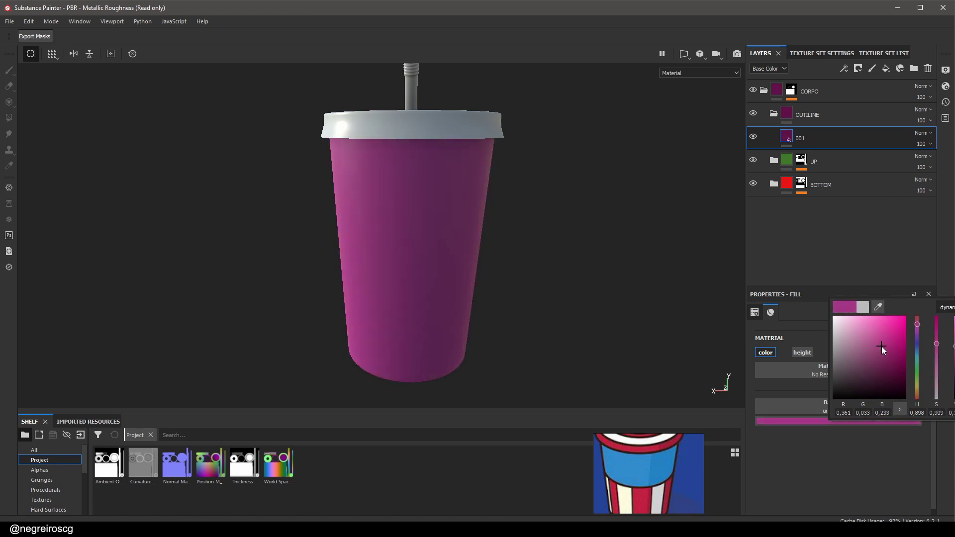
Collapse the OUTILINE folder and add a black mask to it
left_click(773, 114)
left_click(805, 118)
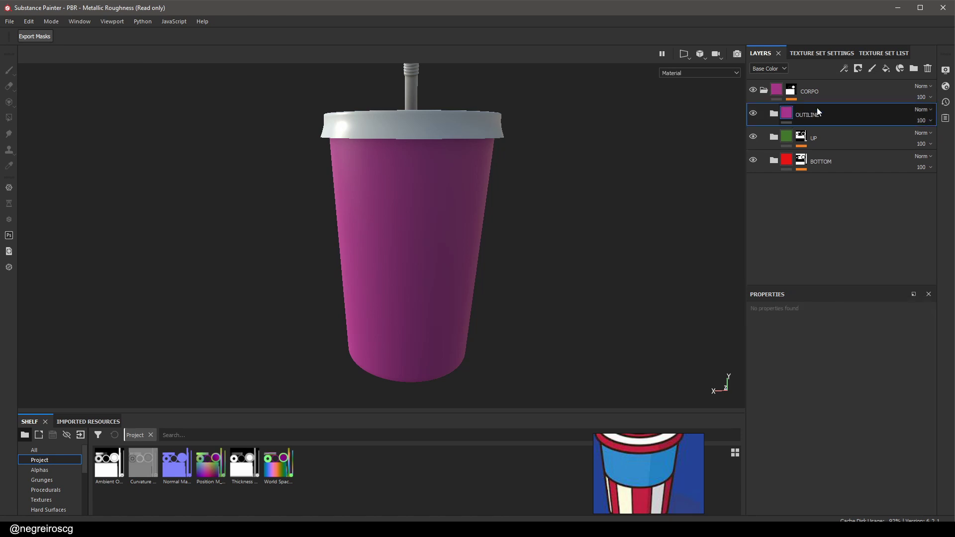
right_click(788, 112)
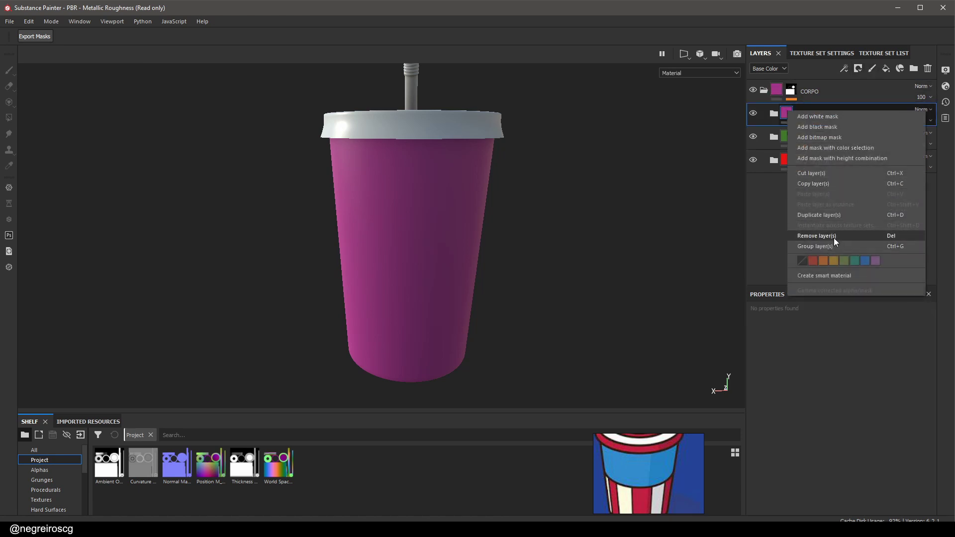
left_click(857, 127)
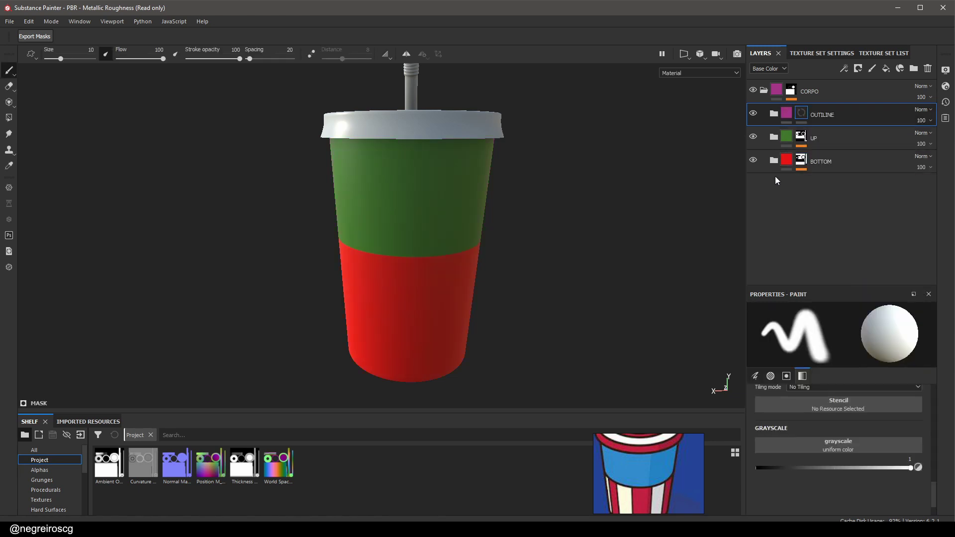
Try a fill effect on the OUTILINE mask with the BOTTOM mask anchor point as its grayscale source, and inspect the mask
right_click(802, 112)
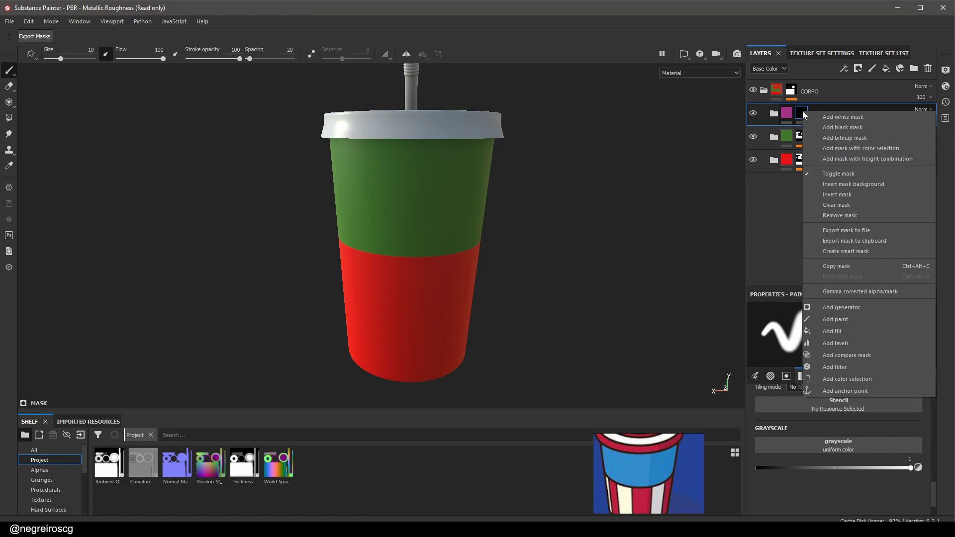
left_click(843, 331)
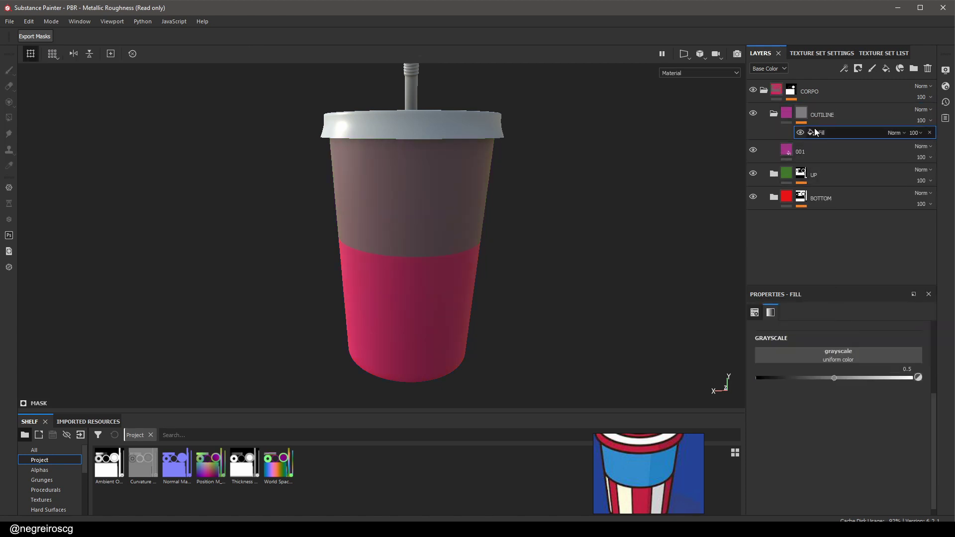
left_click(829, 352)
left_click(898, 363)
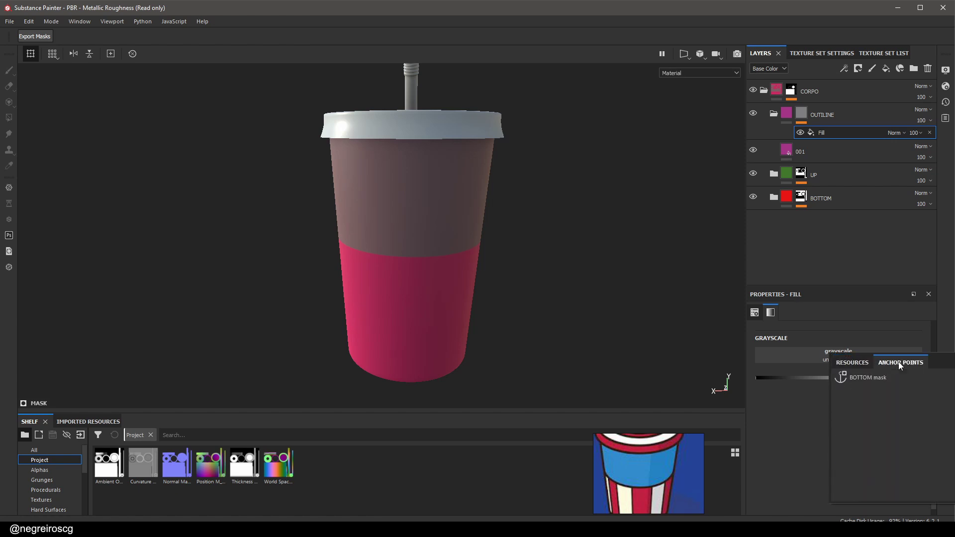
left_click(867, 379)
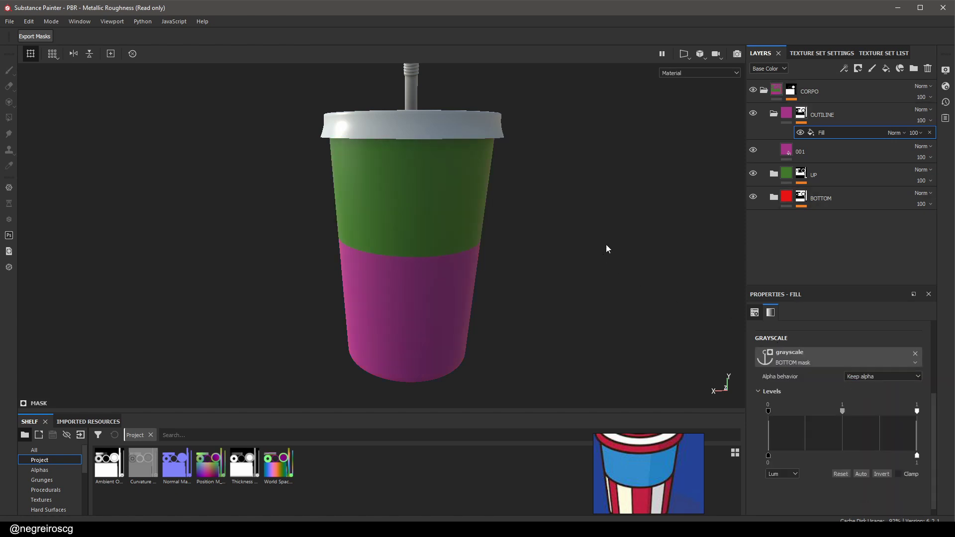
left_click(802, 115, "alt")
left_click_drag(608, 190, 561, 262, "alt")
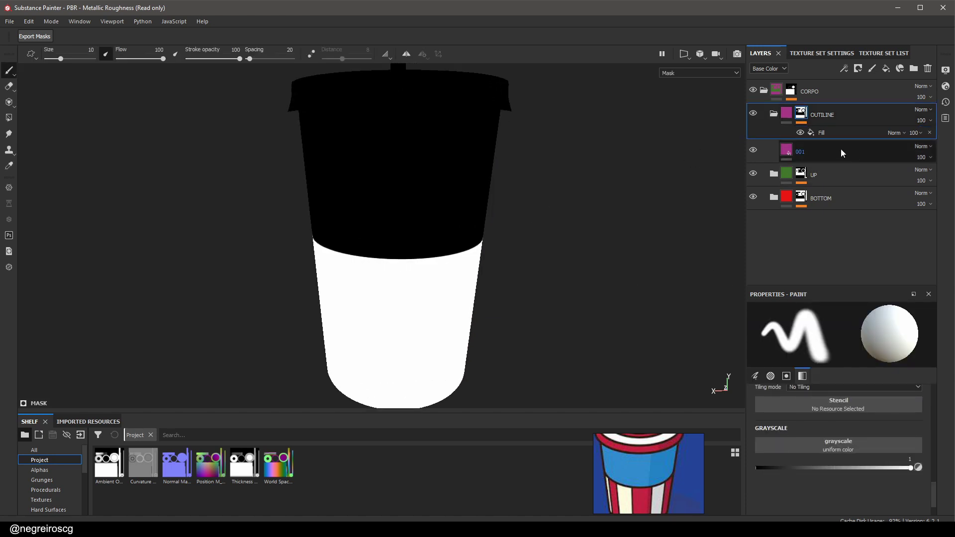
Add an empty filter above the OUTILINE mask's fill effect and search the filters for EDGE
left_click(820, 134)
left_click(845, 69)
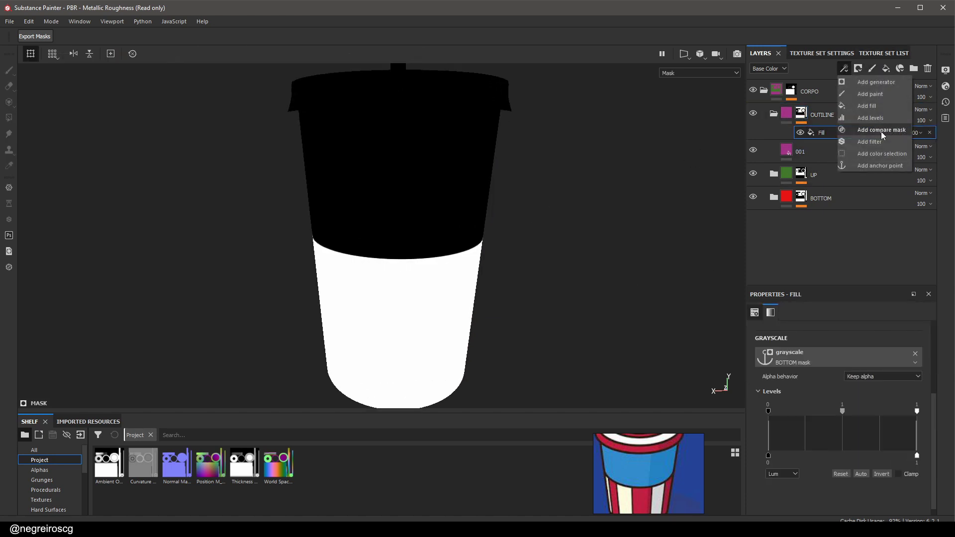
left_click(876, 143)
left_click(836, 331)
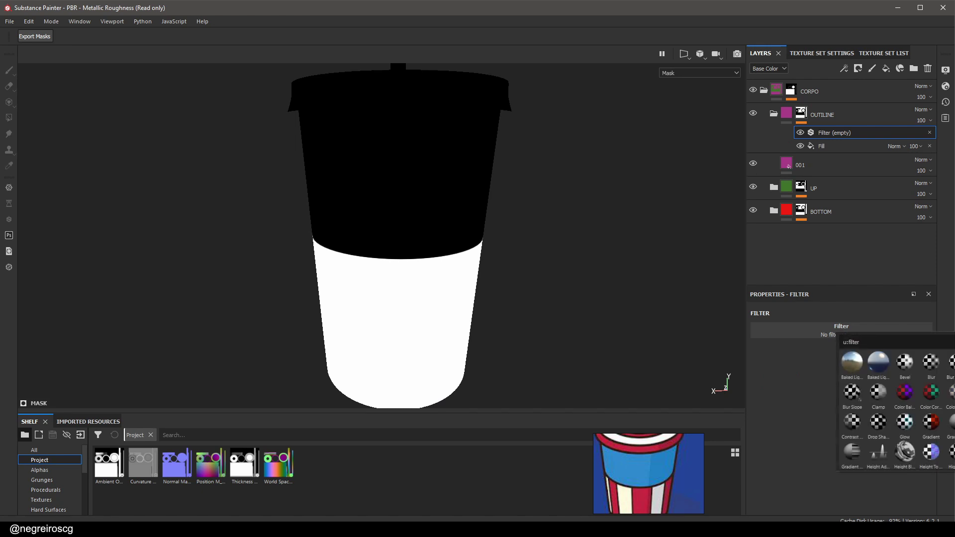
scroll(891, 408, "down", 3)
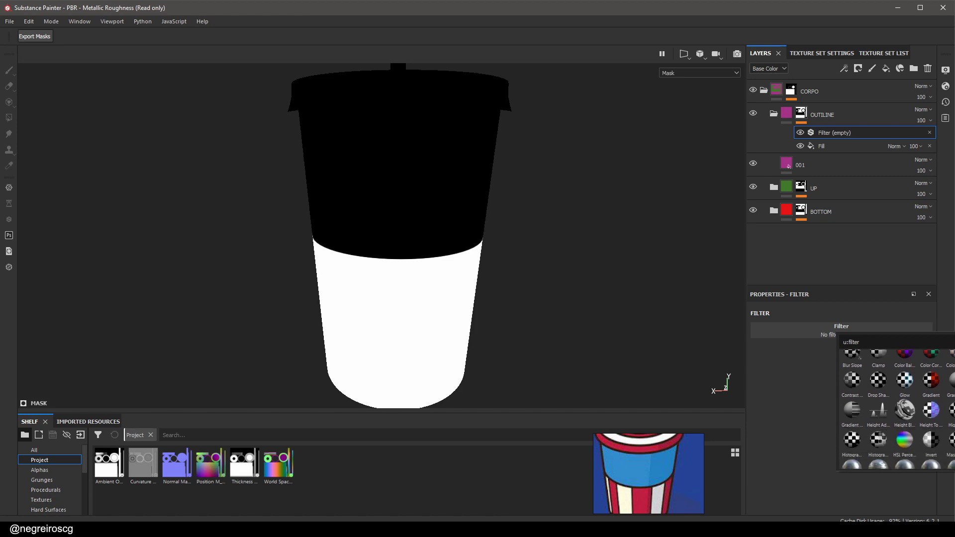
scroll(891, 408, "down", 4)
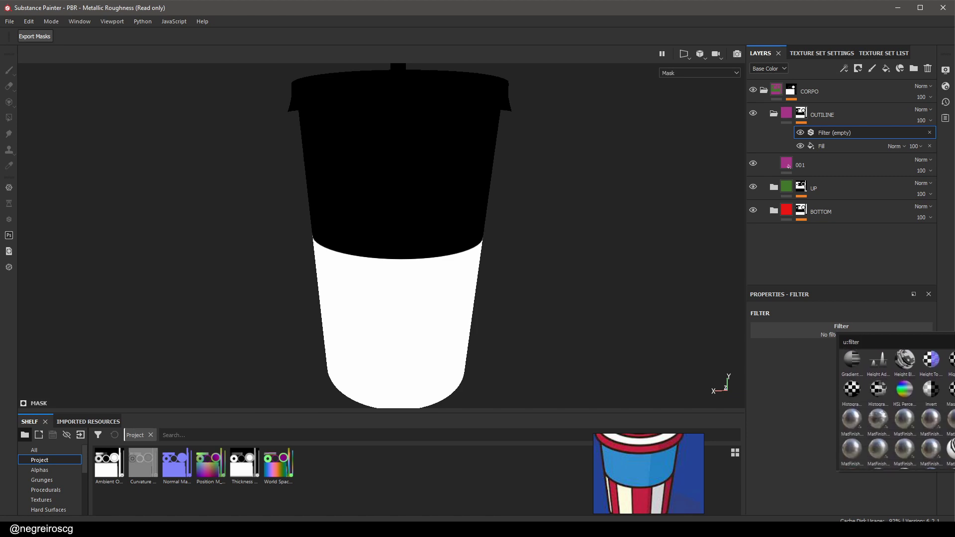
scroll(891, 408, "down", 2)
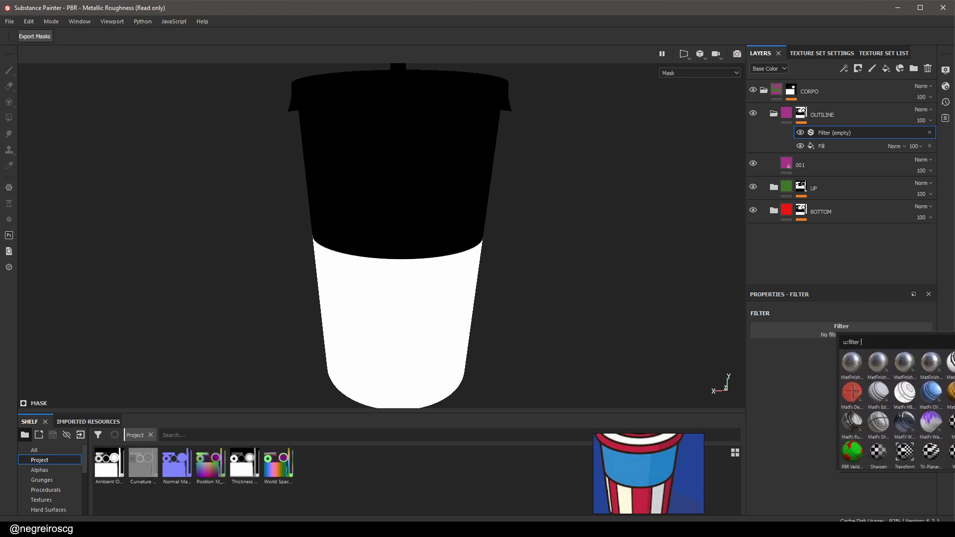
type("EDGE")
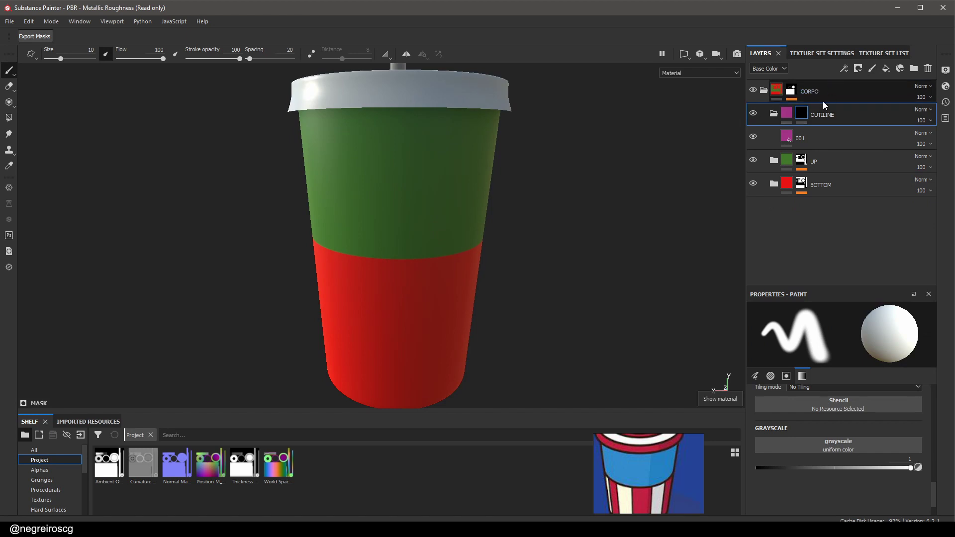
Add a 3D Linear Gradient generator to the OUTILINE mask and set its contrast to 1
right_click(802, 115)
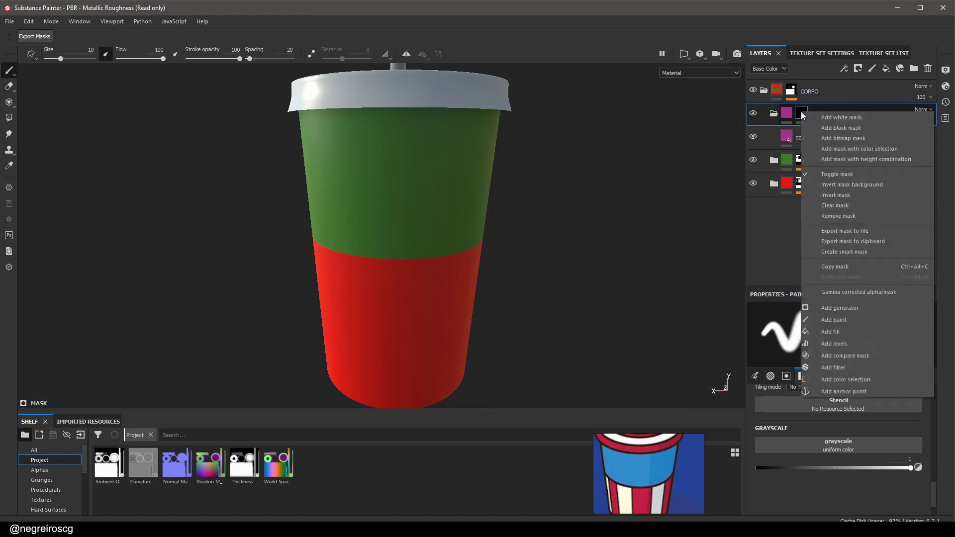
left_click(859, 308)
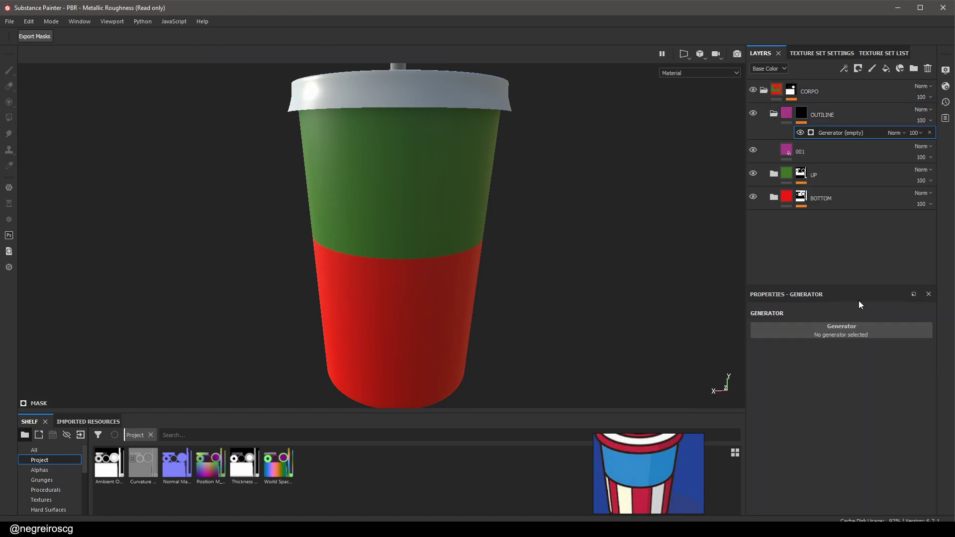
left_click(850, 336)
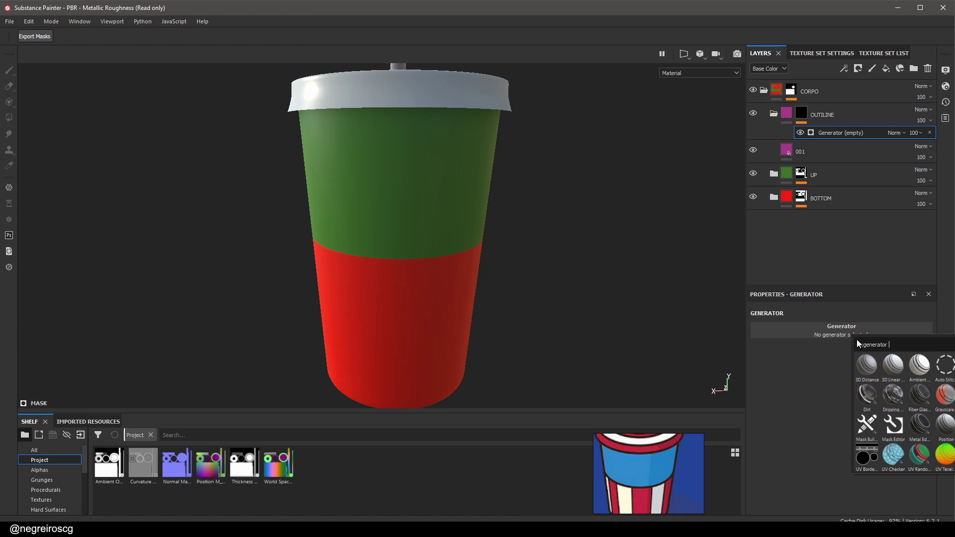
left_click(898, 368)
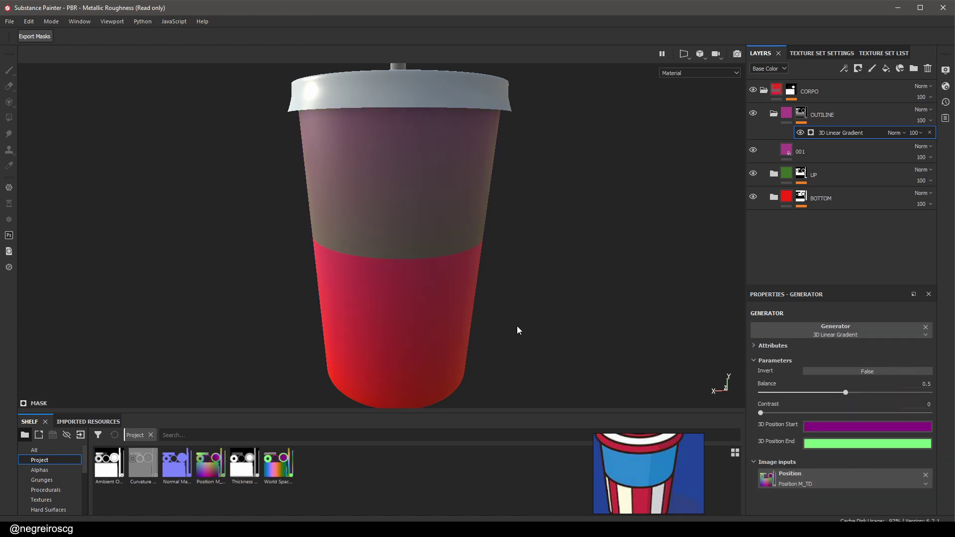
left_click_drag(761, 413, 948, 407)
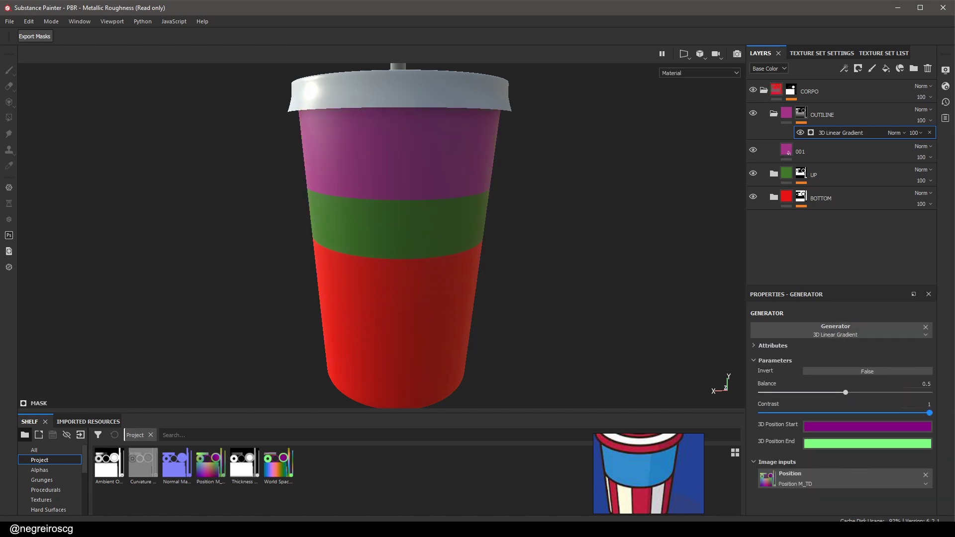
left_click_drag(513, 352, 486, 319, "alt")
scroll(463, 288, "up", 2)
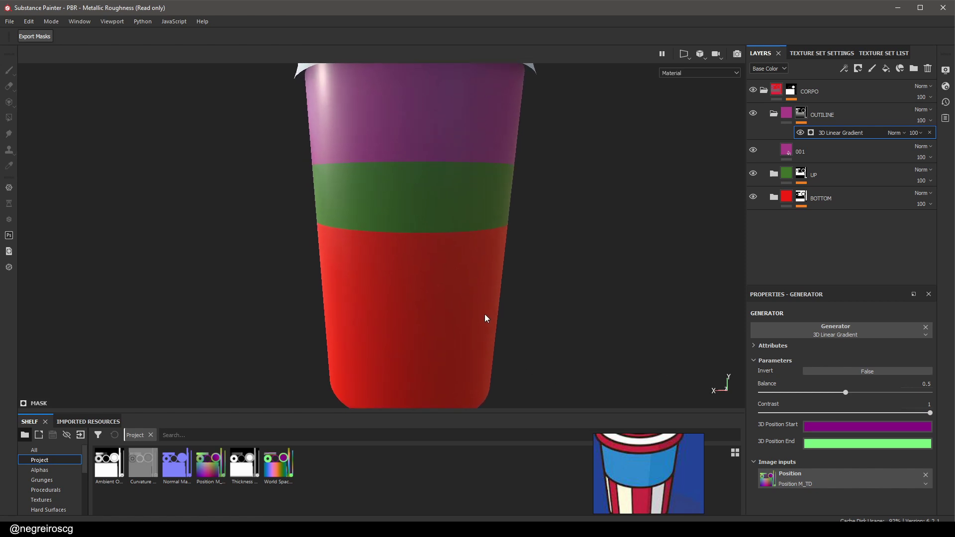
Set the OUTILINE mask's 3D Linear Gradient balance to 0.6 and turn its Invert option on
left_click_drag(846, 393, 861, 397)
left_click_drag(577, 263, 555, 258, "alt")
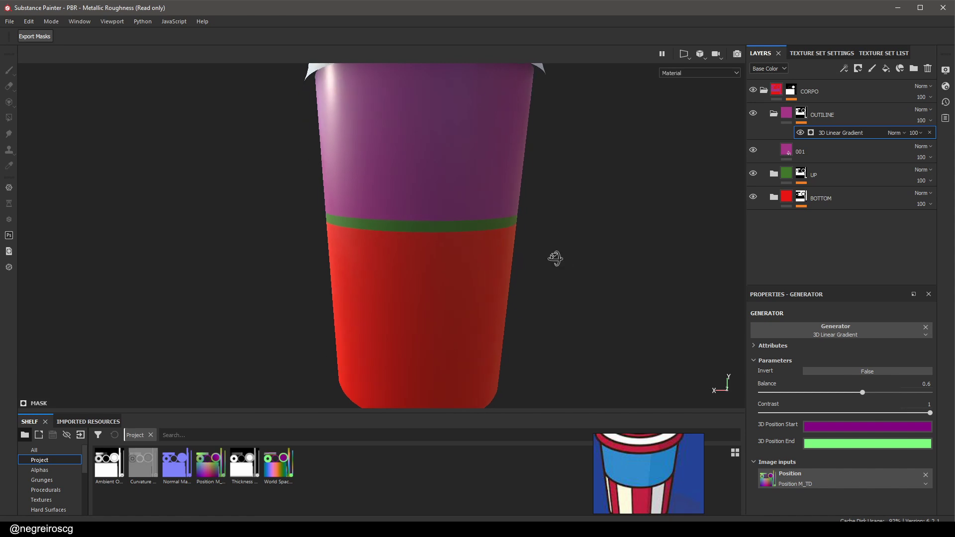
left_click(858, 371)
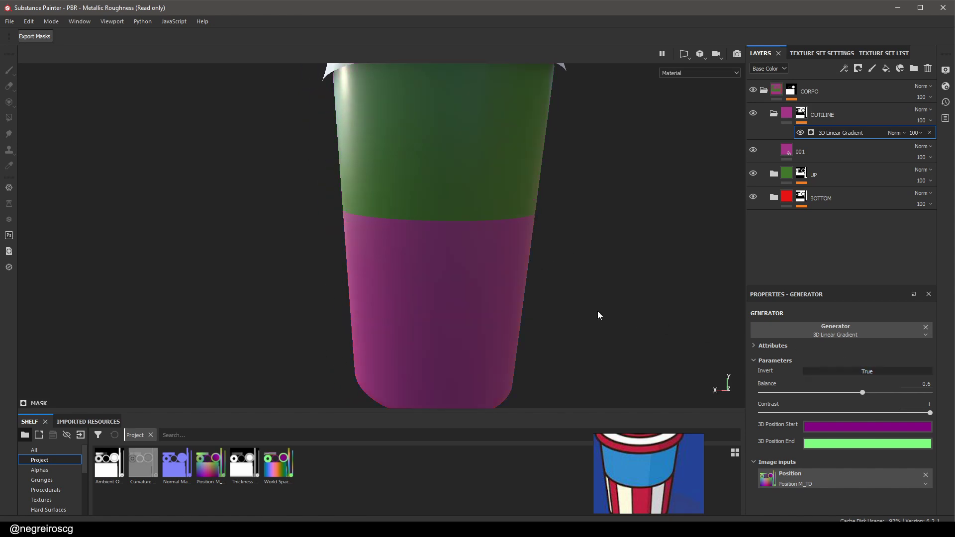
mouse_move(529, 280)
left_mouse_down("alt")
mouse_move(499, 242)
mouse_move(450, 232)
left_mouse_up("alt")
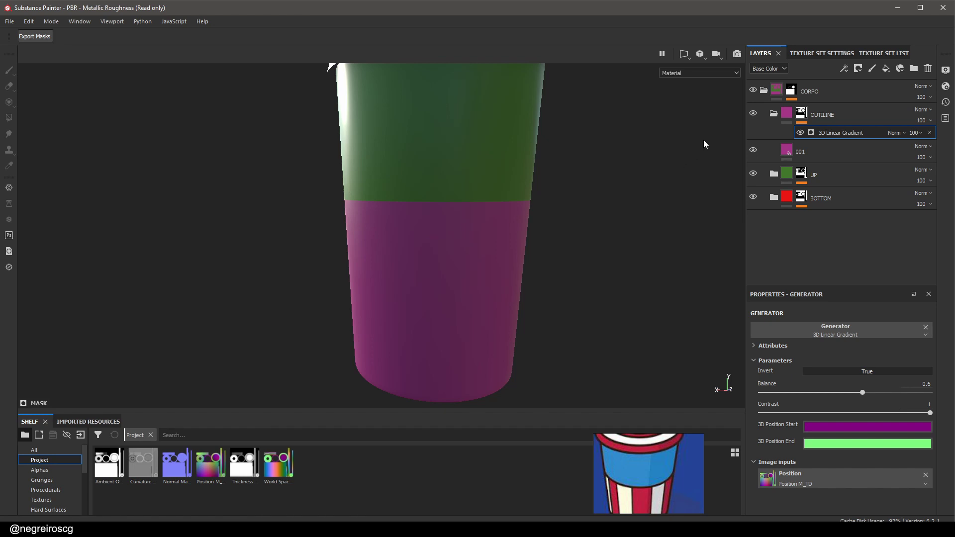
Add a fill effect to the OUTILINE mask with the BOTTOM mask anchor point as its grayscale source
left_click(802, 113)
right_click(804, 115)
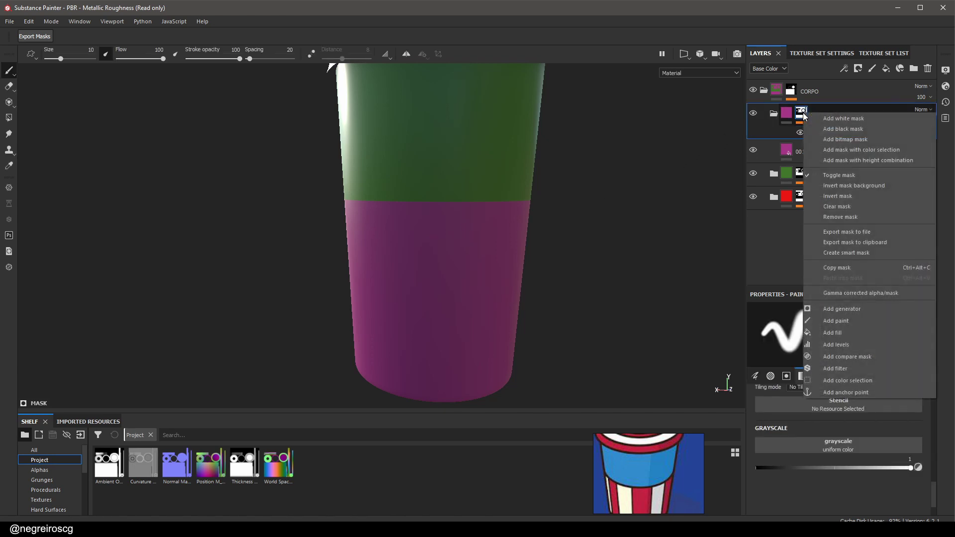
left_click(850, 333)
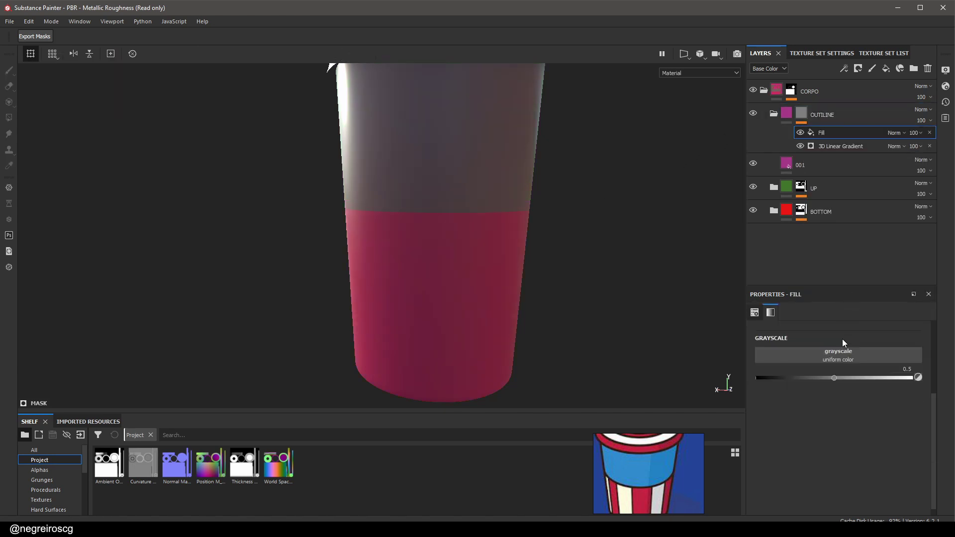
left_click(833, 357)
left_click(908, 369)
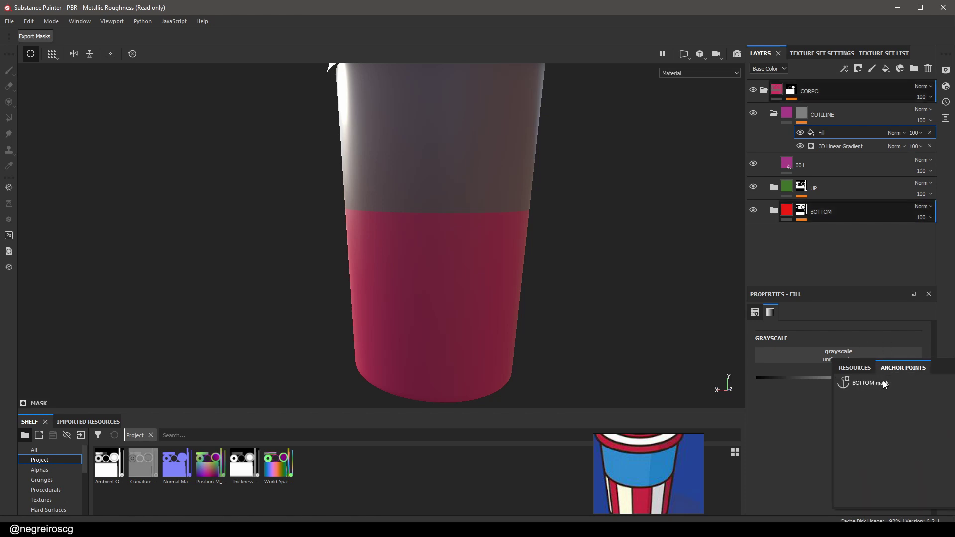
left_click(881, 384)
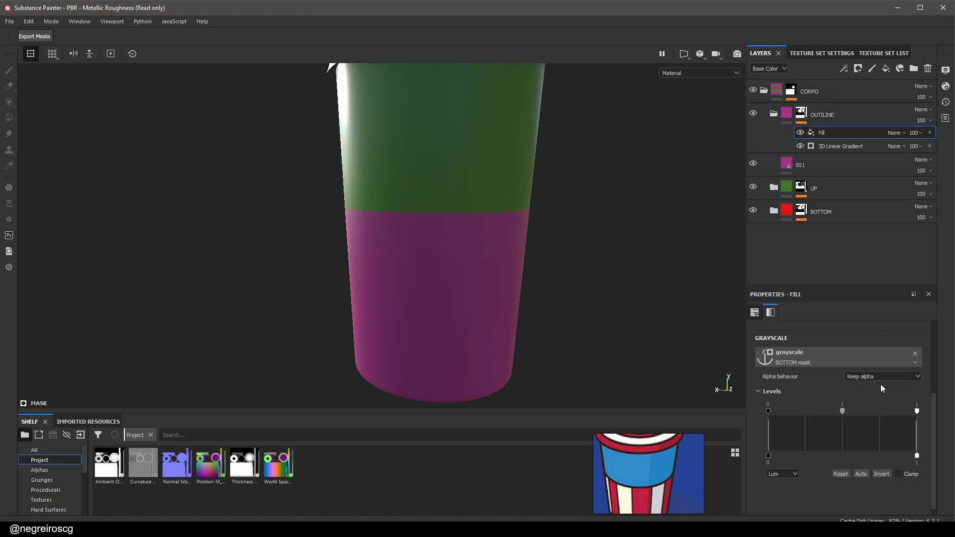
Try Multiply on the OUTILINE mask's fill effect, and set its blending mode to Subtract
left_click(894, 132)
left_click(907, 180)
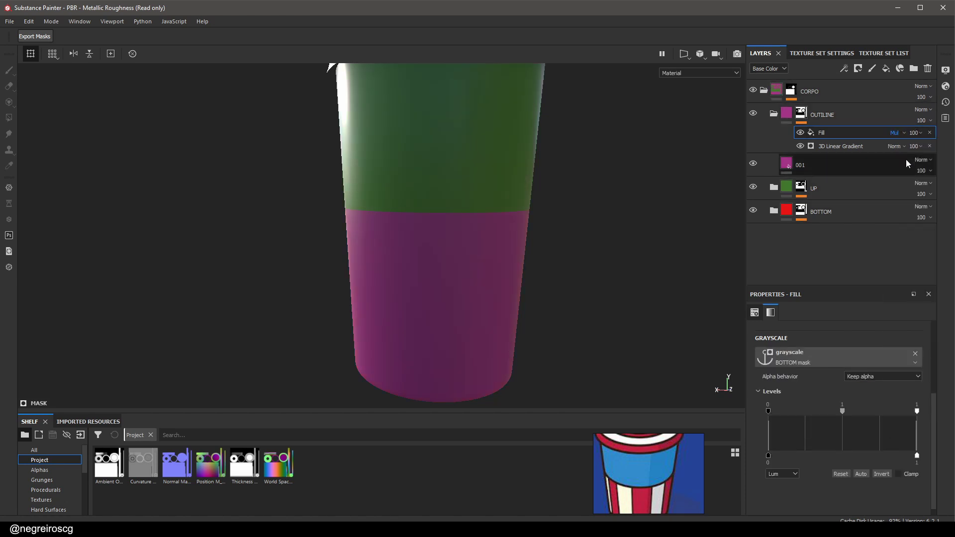
left_click(900, 133)
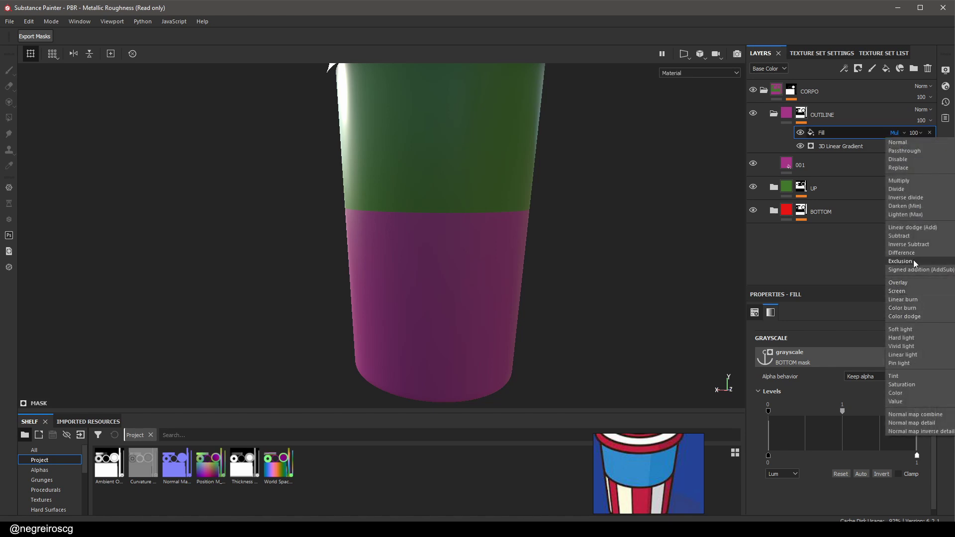
left_click(909, 236)
left_click_drag(544, 199, 441, 228, "alt")
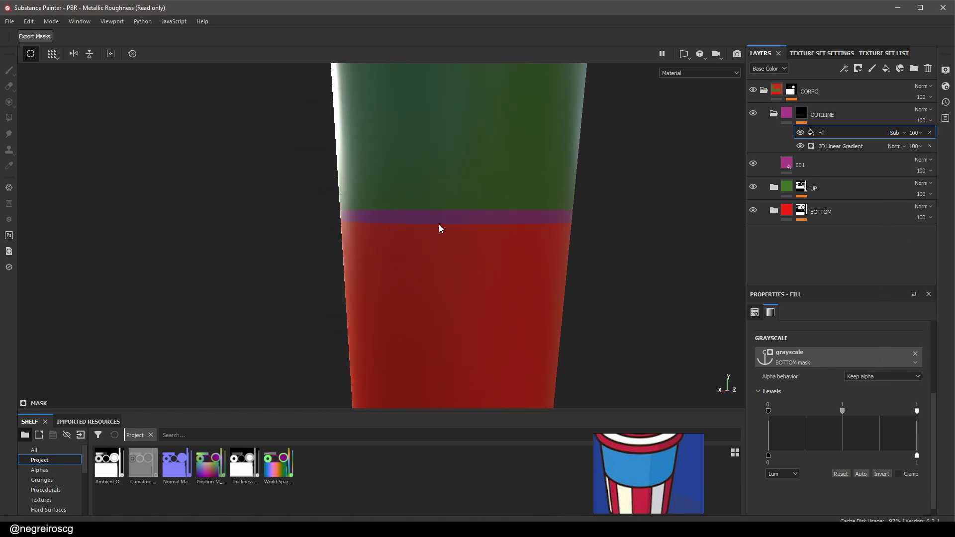
Compare the OUTILINE mask with its fill effect set to Normal, hidden and shown, and restore Subtract blending
left_click(802, 115, "alt")
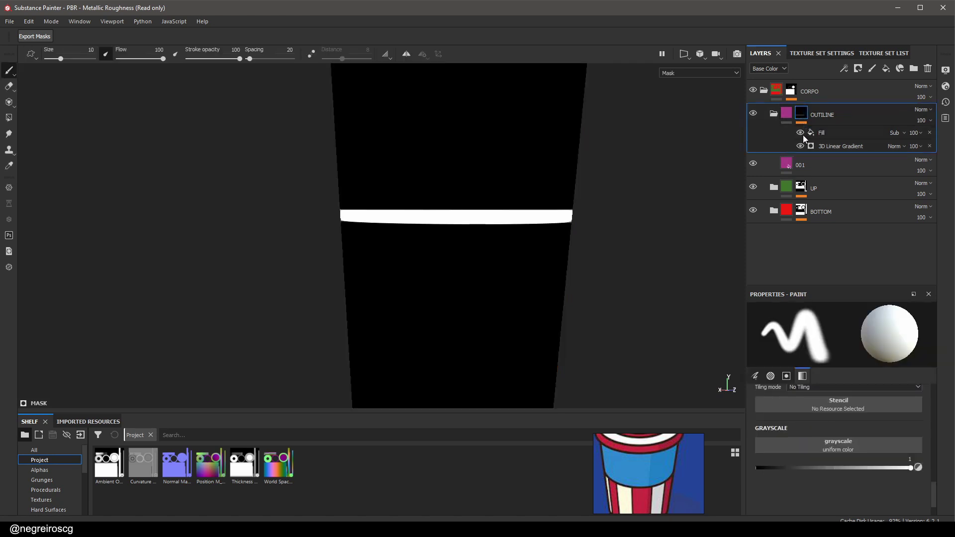
left_click(896, 134)
left_click(908, 142)
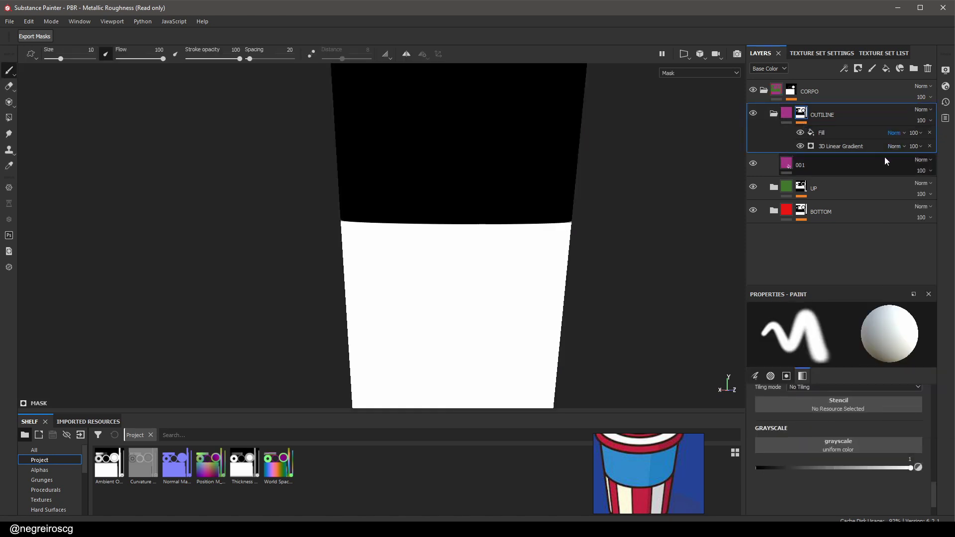
left_click(800, 133)
left_click(838, 146)
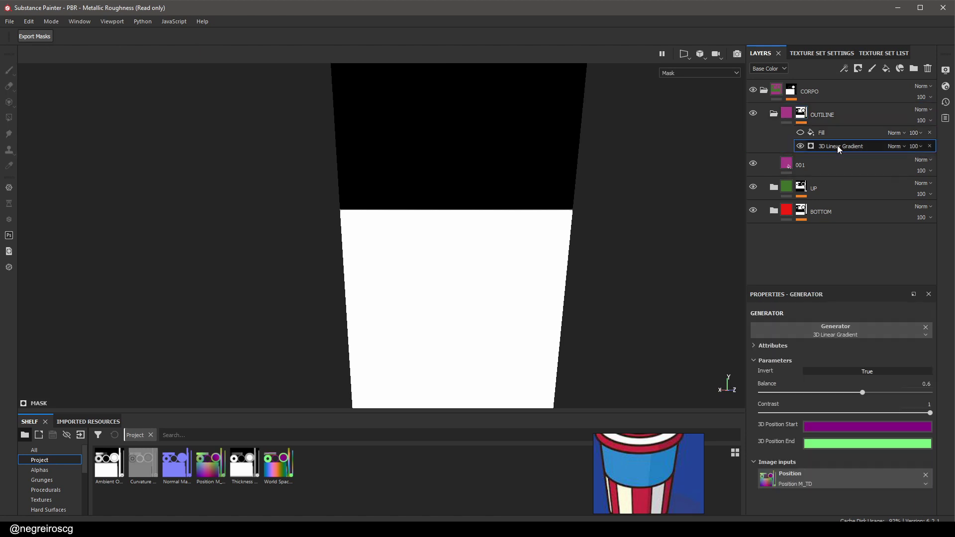
left_click(801, 133)
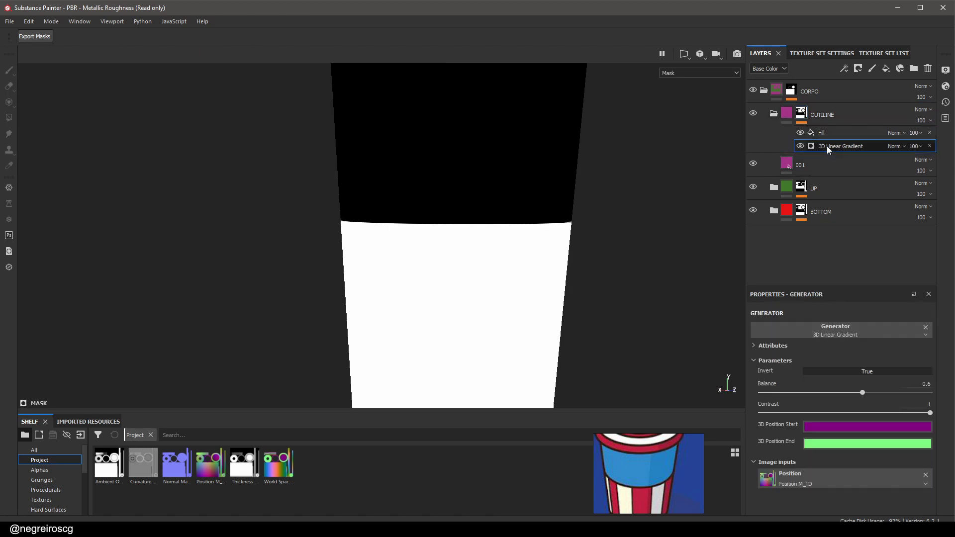
left_click(897, 134)
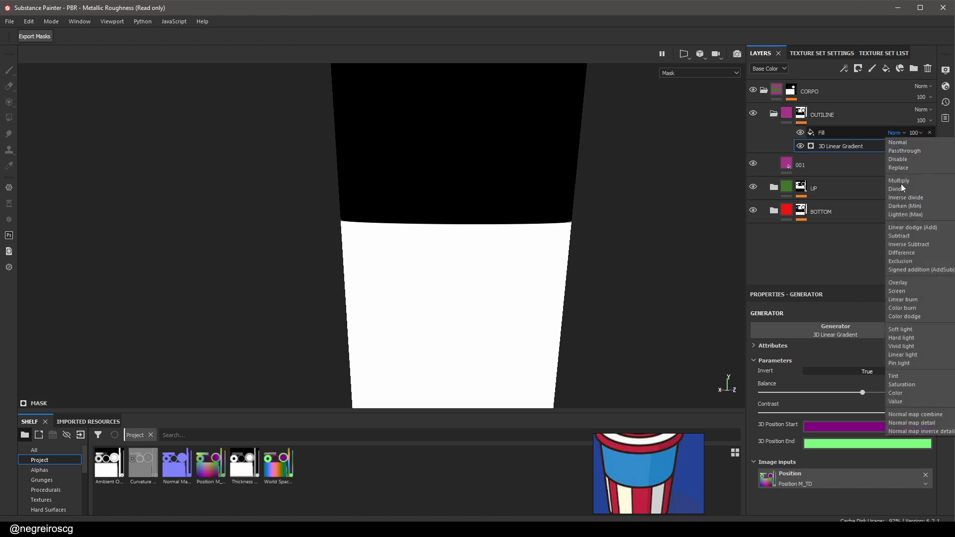
left_click(909, 238)
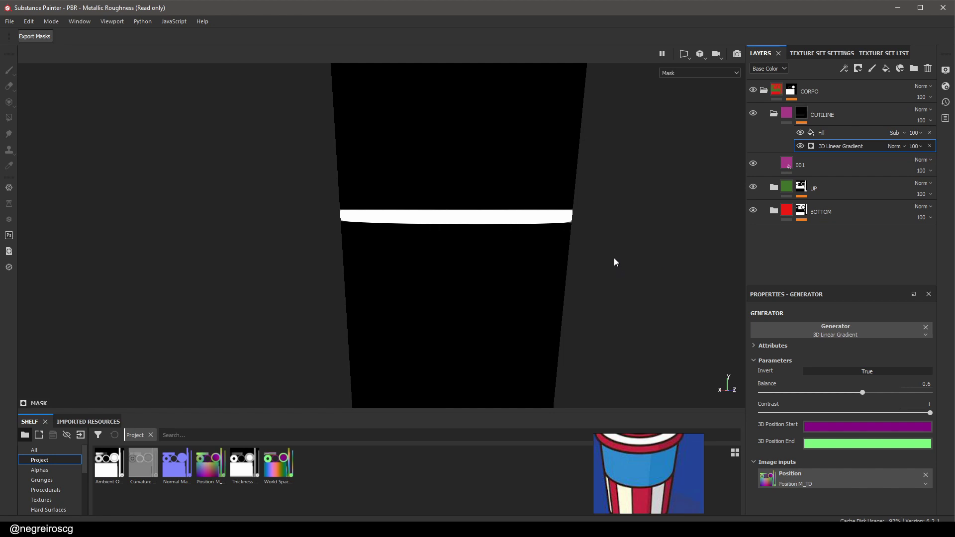
Return to the material view and examine the outline band around the cup against the reference image
key("m")
left_click_drag(591, 255, 555, 275, "alt")
middle_click_drag(580, 300, 539, 280, "alt")
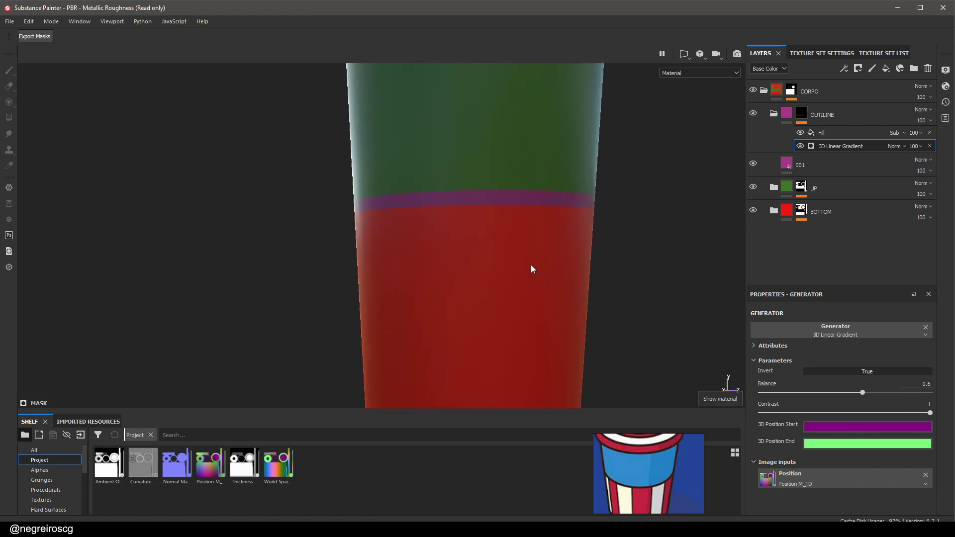
right_click_drag(532, 266, 459, 156, "alt")
left_click_drag(468, 188, 555, 204, "alt")
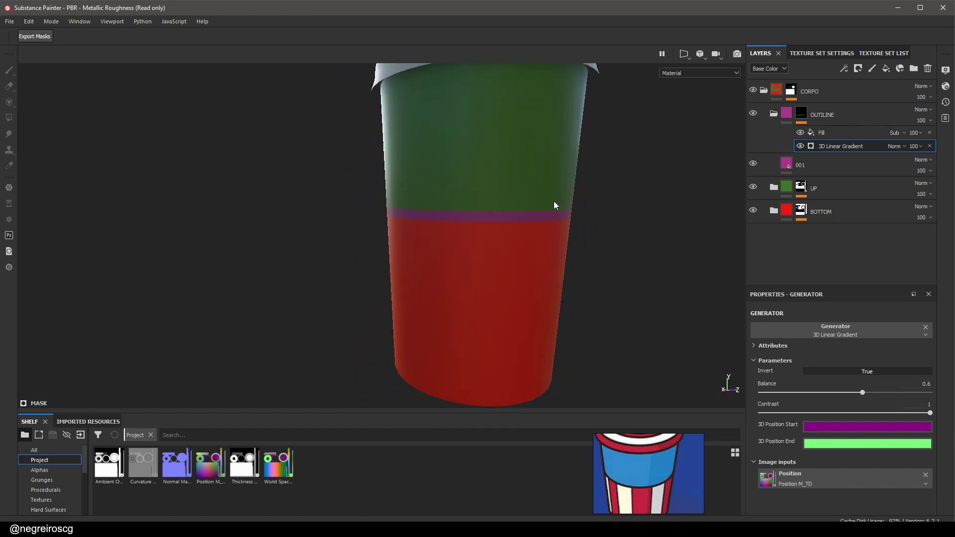
right_click_drag(464, 204, 651, 211, "alt")
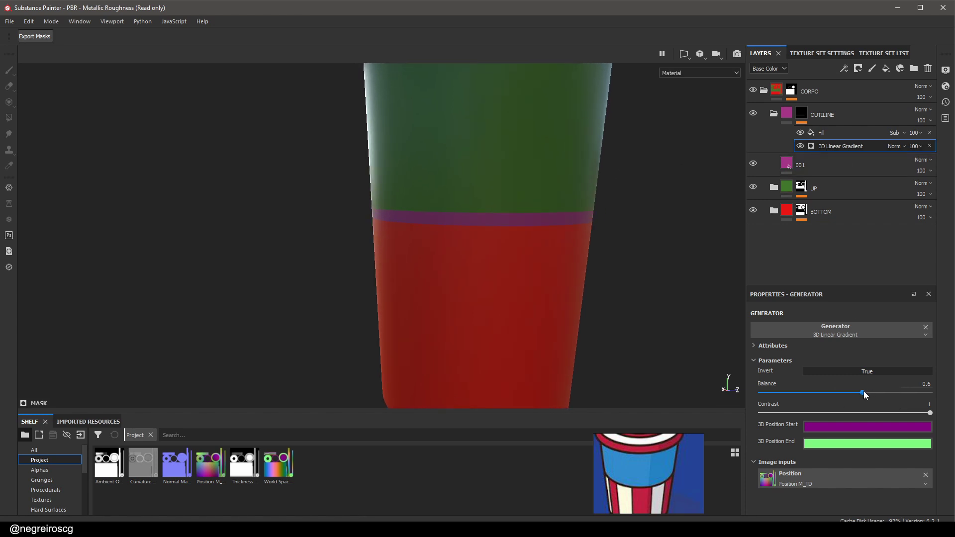
left_click_drag(864, 392, 863, 390)
left_click_drag(460, 305, 485, 282, "alt")
key("f")
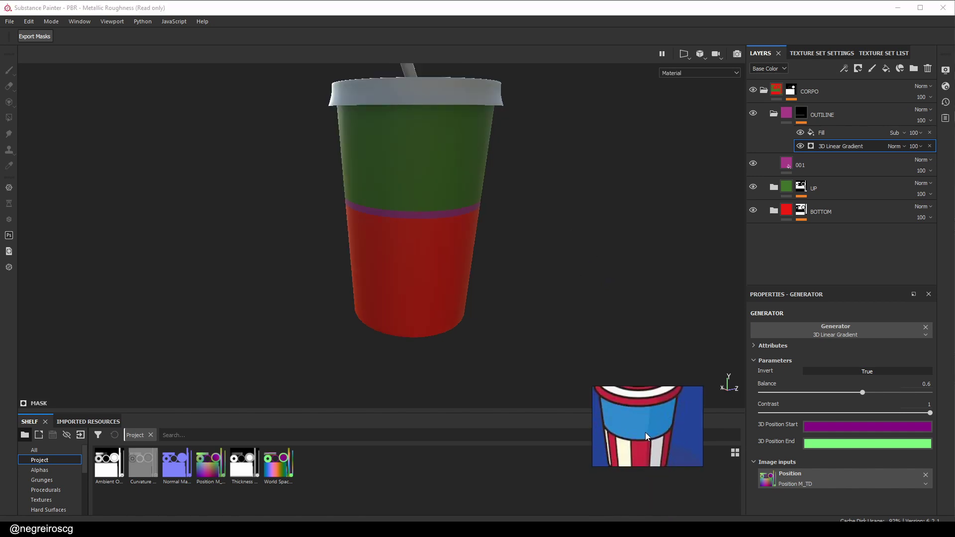
scroll(646, 432, "down", 3)
scroll(646, 433, "up", 5)
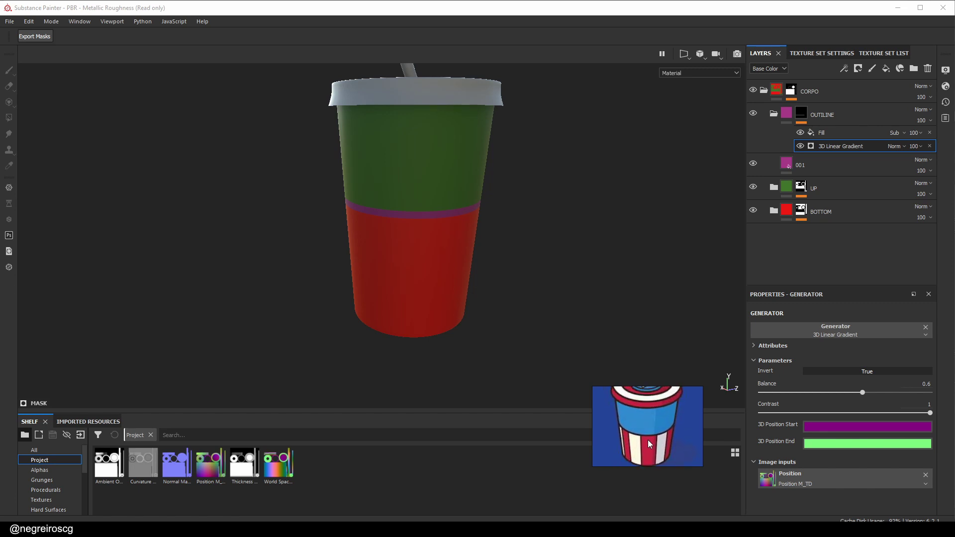
left_click_drag(605, 355, 583, 318, "alt")
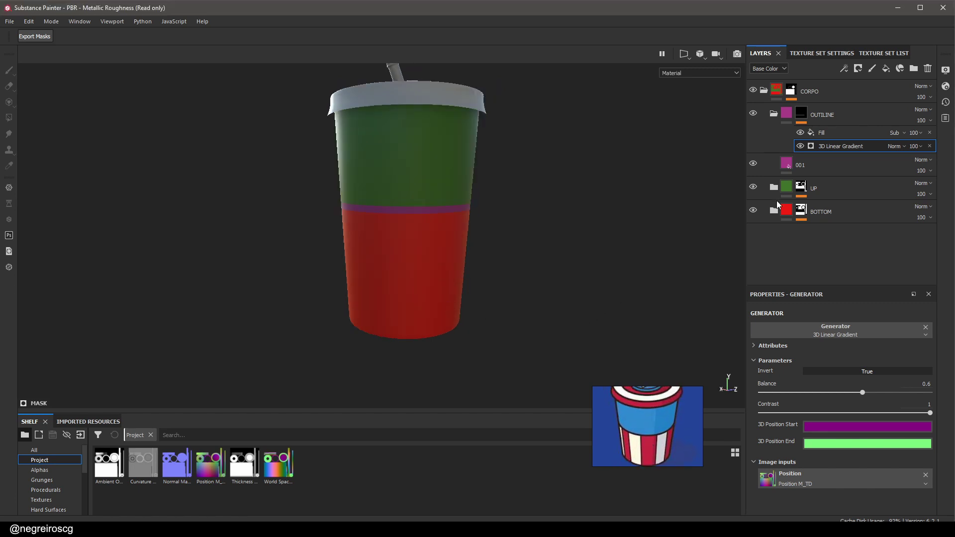
Collapse the OUTILINE folder, expand BOTTOM, and set layer 001's base color to the red sampled from the reference cup's stripe
left_click(779, 113)
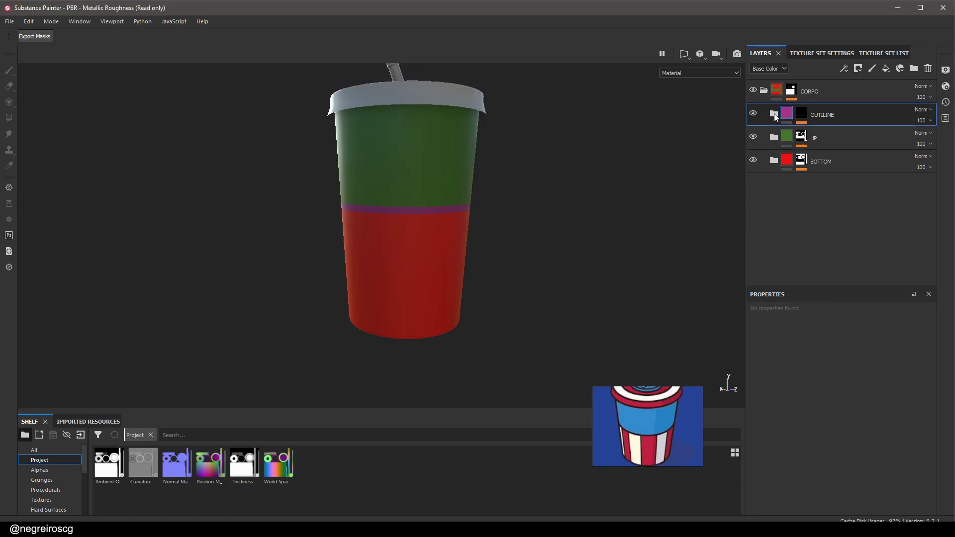
left_click(774, 161)
left_click_drag(638, 446, 630, 466)
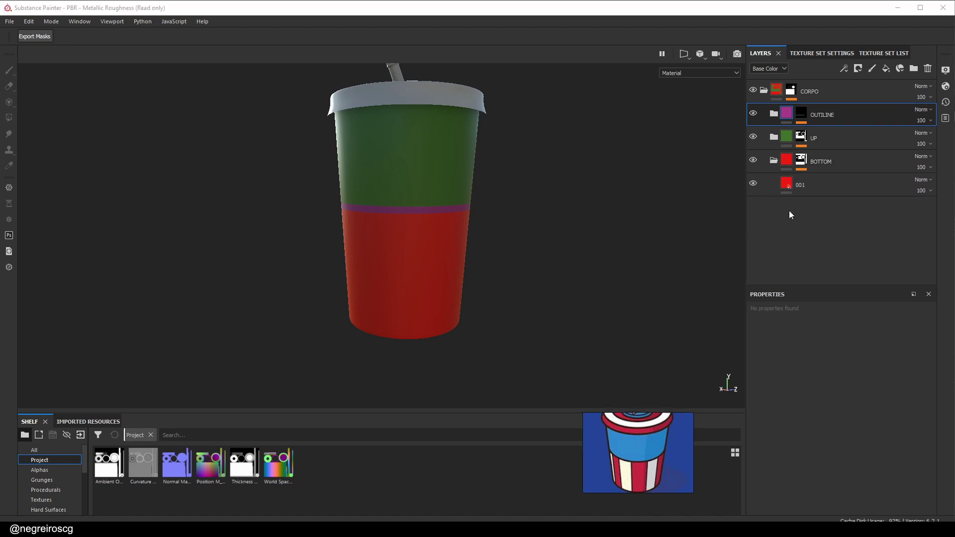
left_click(817, 186)
left_click(840, 421)
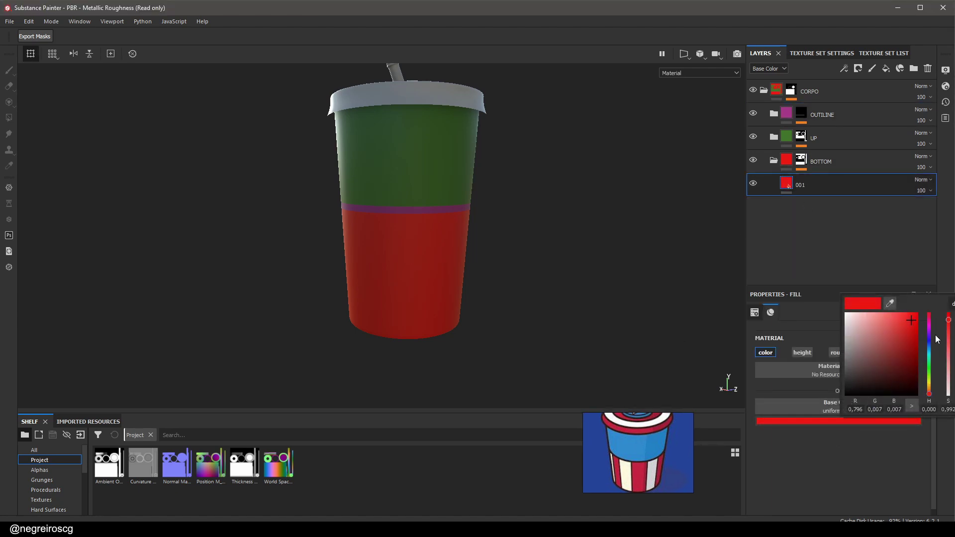
left_click(891, 305)
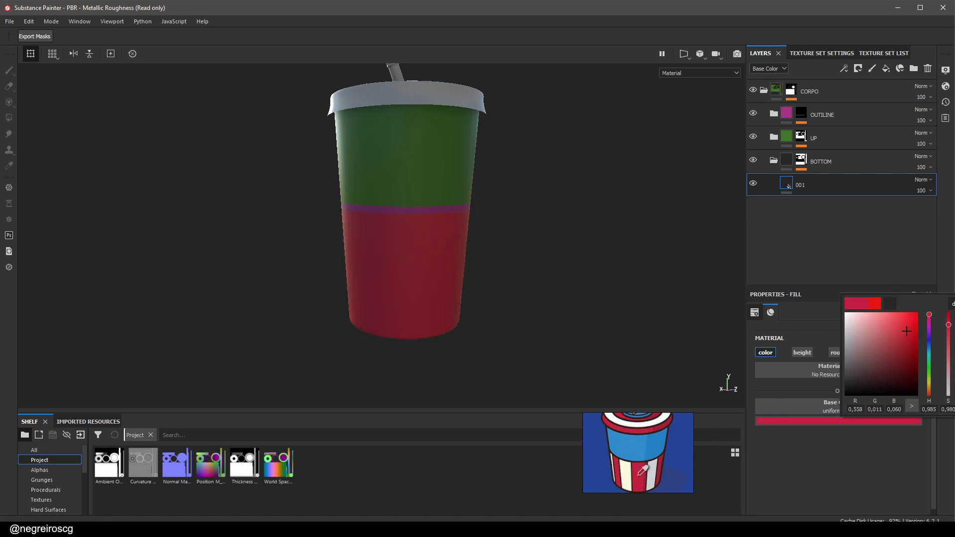
left_click(634, 270)
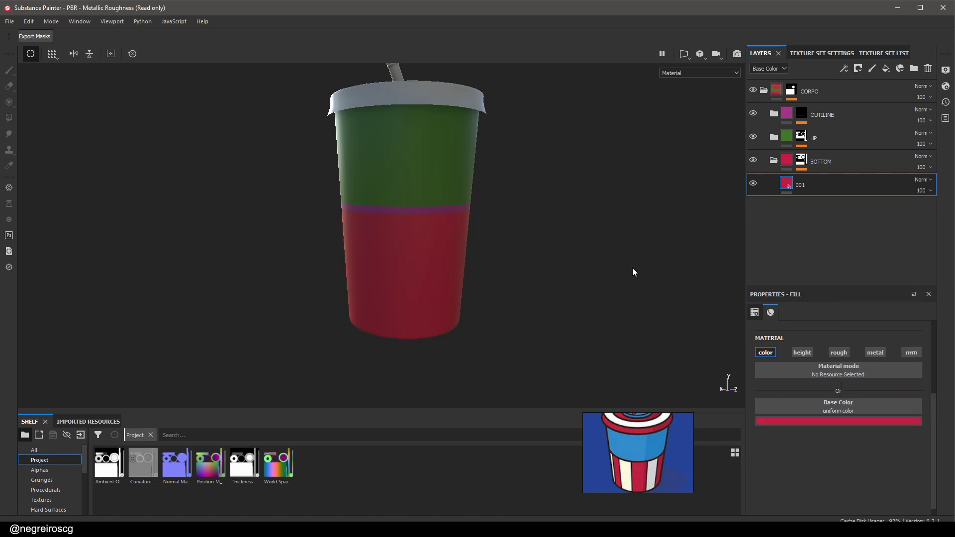
Duplicate the red 001 fill layer in the BOTTOM folder and rename the copy 002
key("ctrl+d")
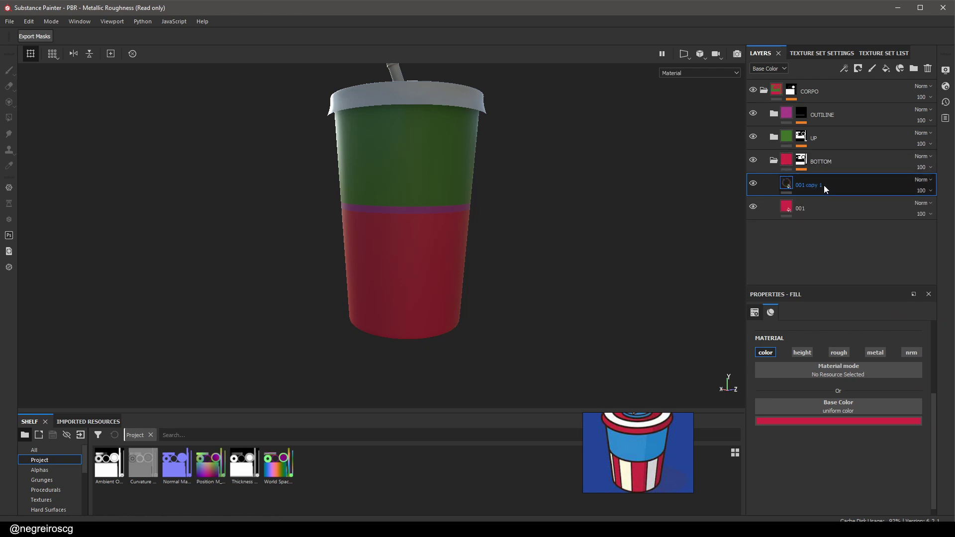
type("002")
key("Return")
Set layer 002's base color to the cream sampled from the reference cup's light stripe, and lighten it to near white
left_click(834, 422)
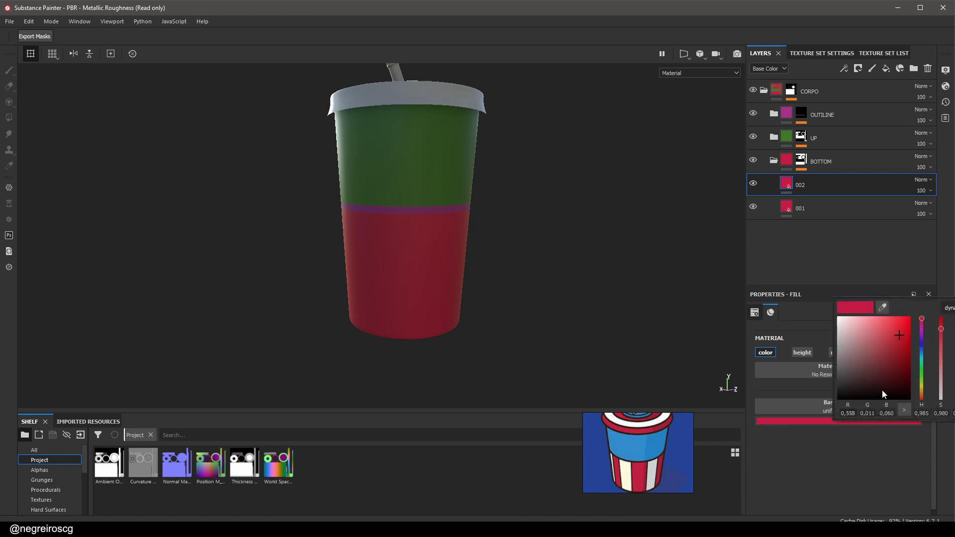
left_click(887, 309)
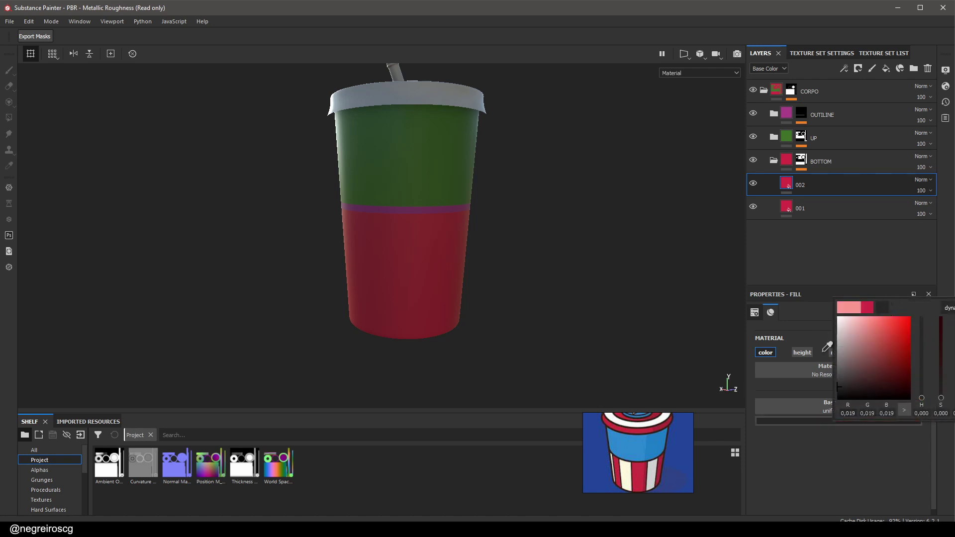
left_click(632, 472)
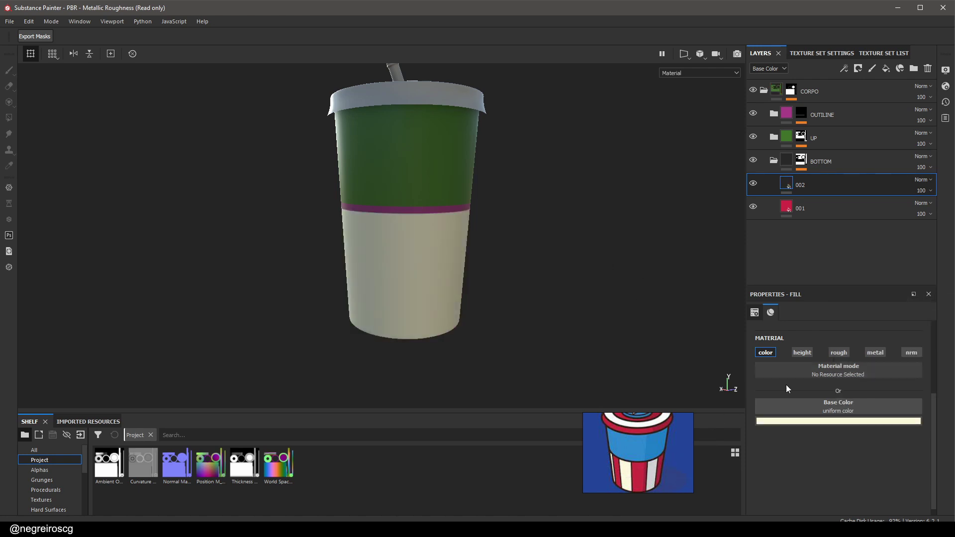
left_click(849, 421)
left_click_drag(861, 317, 854, 317)
left_click(526, 307)
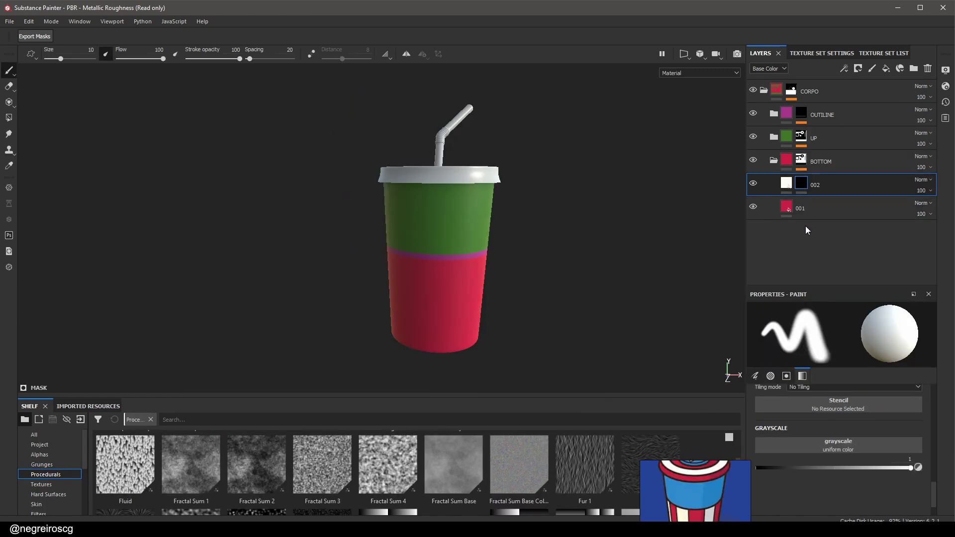
Add a fill effect to the black mask of layer 002 in the BOTTOM folder
left_click(791, 185)
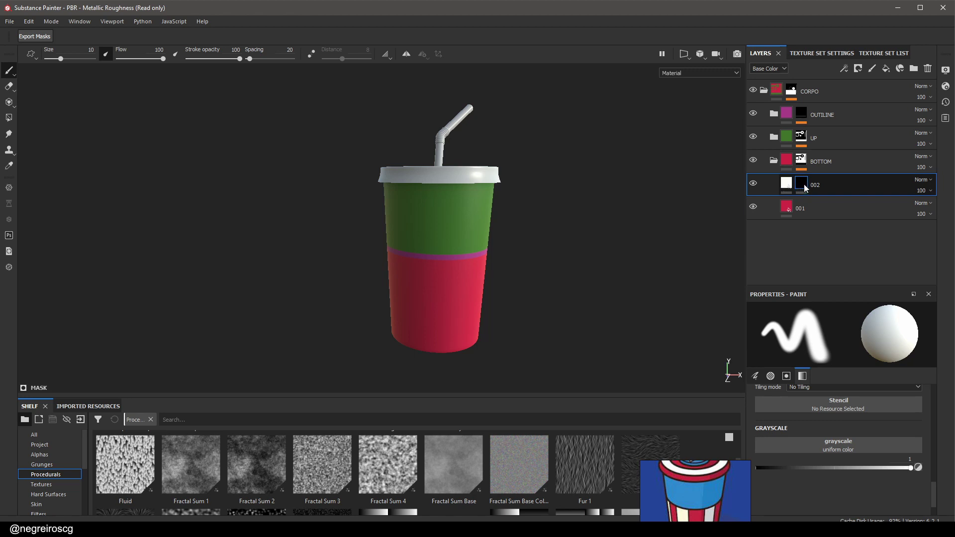
right_click(804, 184)
left_click(847, 404)
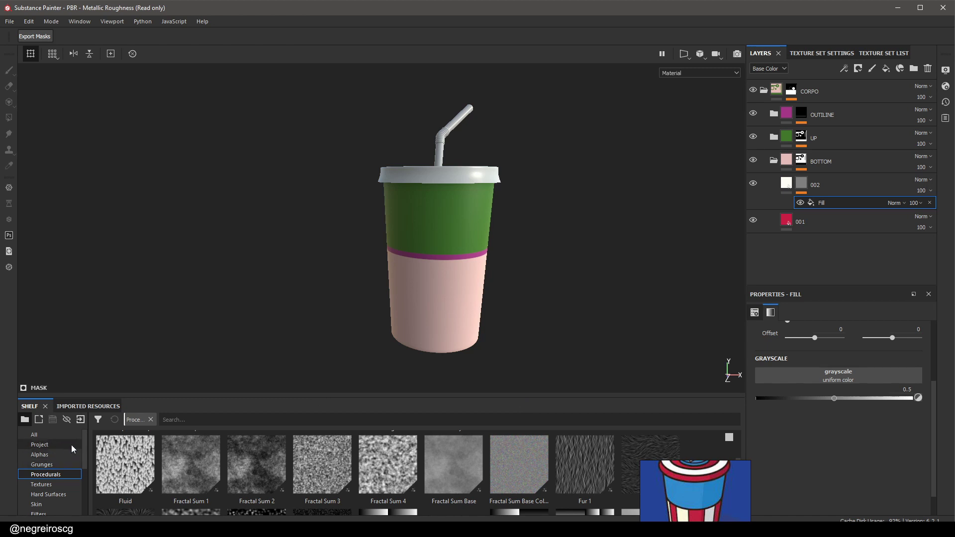
Find the Stripes procedural in the shelf and assign it to the grayscale of layer 002's mask fill
left_click(42, 465)
left_click(45, 475)
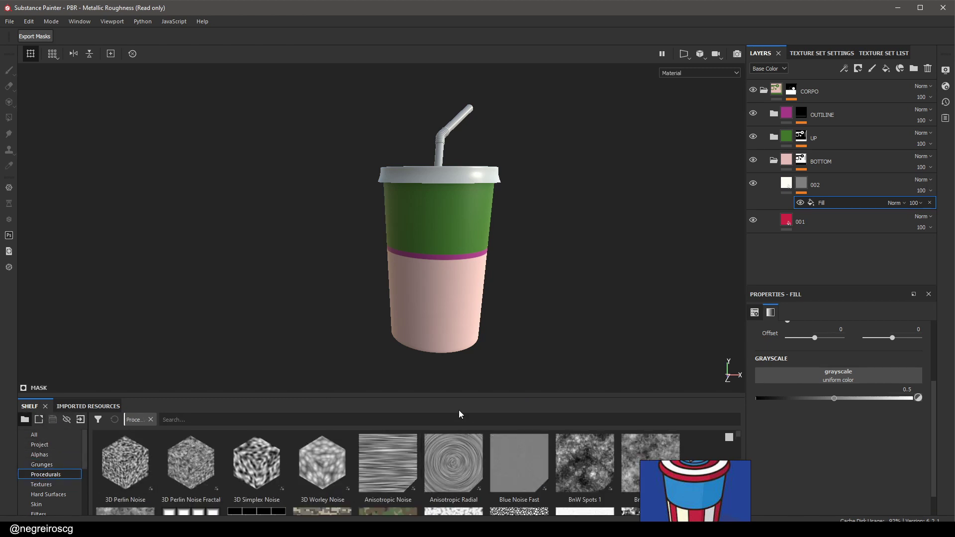
left_click_drag(454, 397, 454, 219)
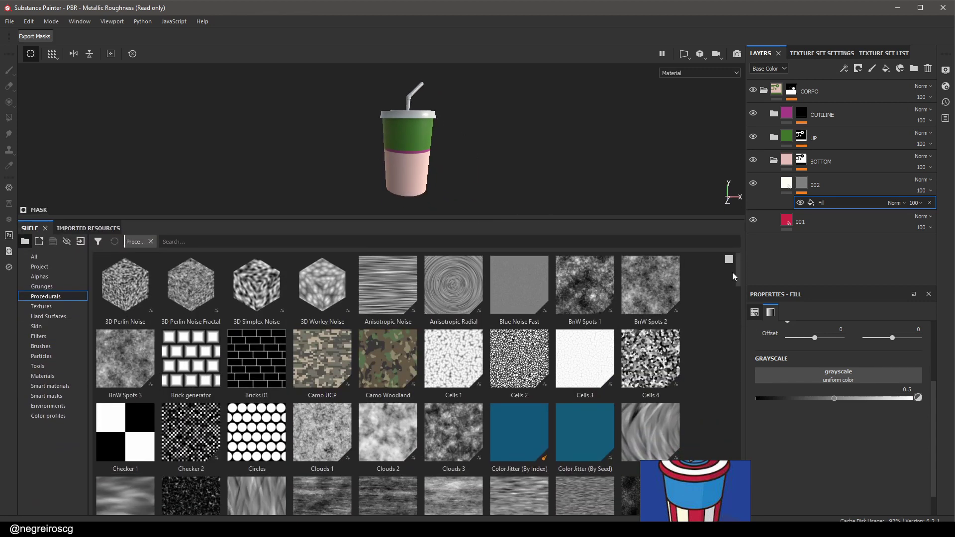
left_click_drag(739, 269, 724, 312)
left_click_drag(685, 493, 692, 469)
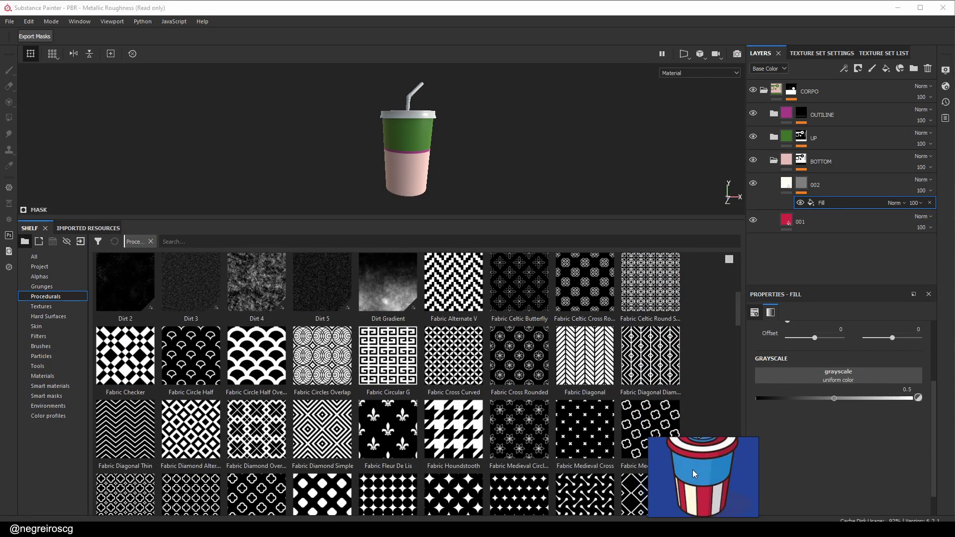
left_click(733, 312)
left_click_drag(737, 309, 728, 490)
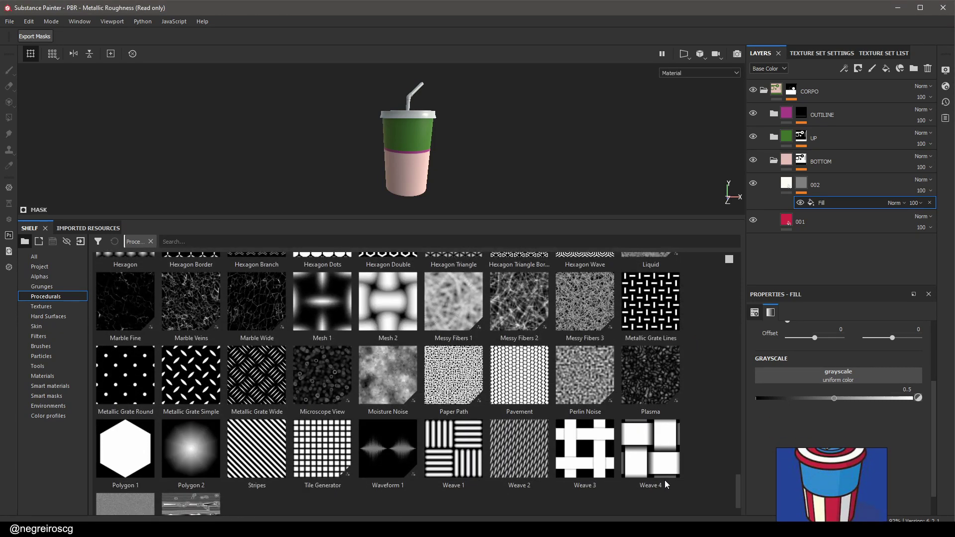
left_click_drag(252, 453, 826, 380)
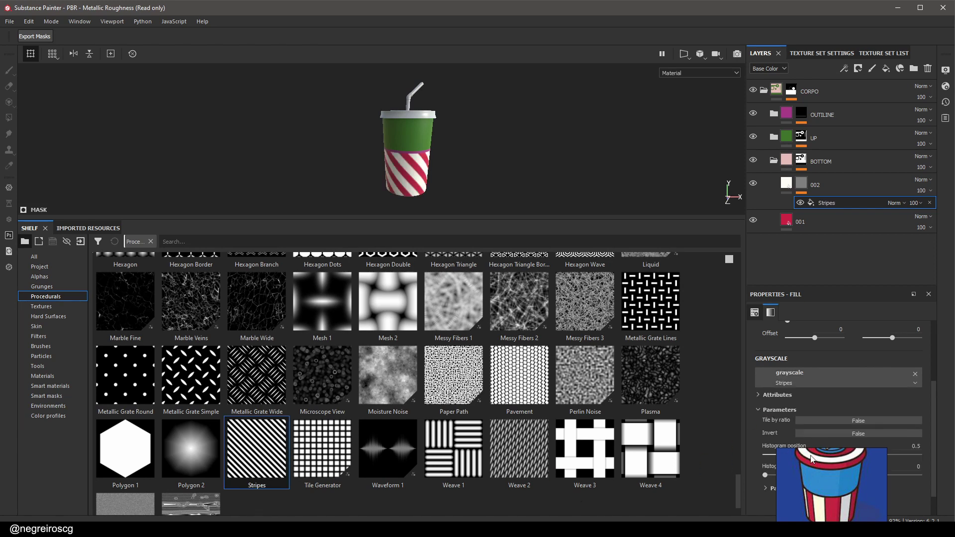
left_click_drag(535, 220, 521, 475)
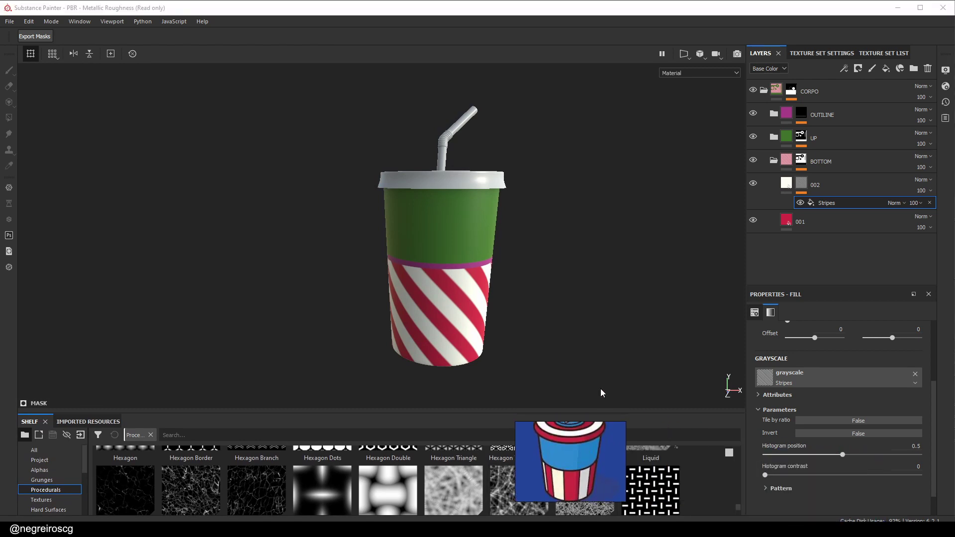
Set the mask's Stripes pattern to 4 stripes with a shift of 4
scroll(509, 343, "down", 1)
scroll(507, 344, "up", 4)
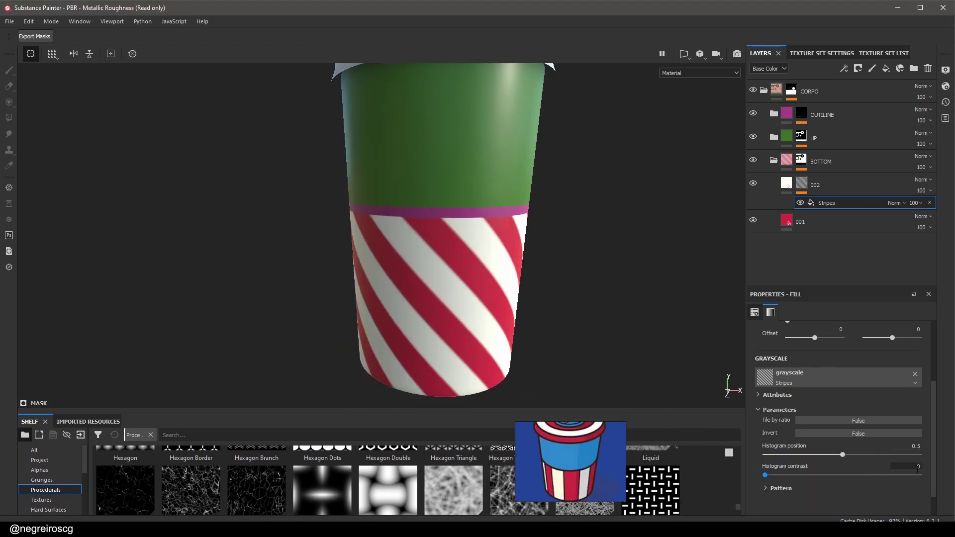
left_click(767, 490)
scroll(805, 420, "down", 3)
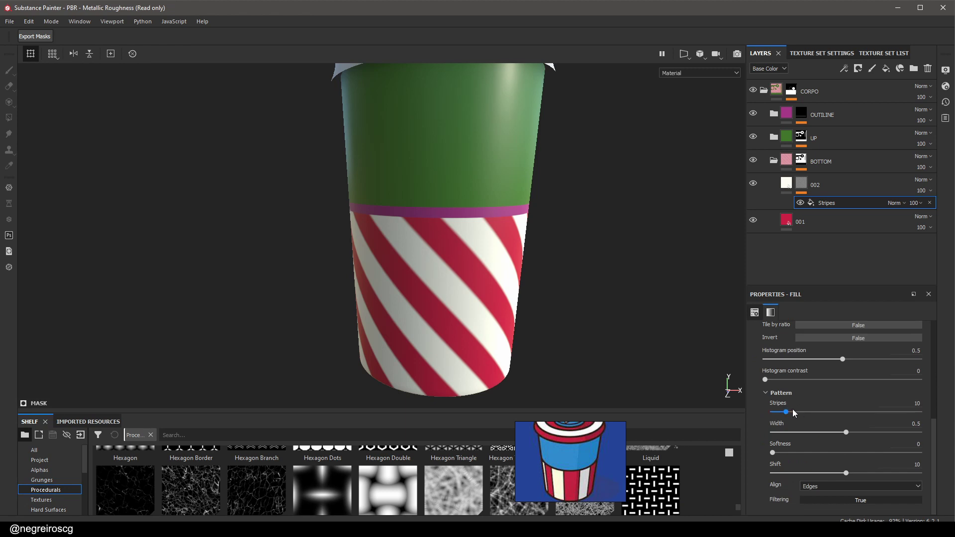
left_click_drag(787, 410, 780, 414)
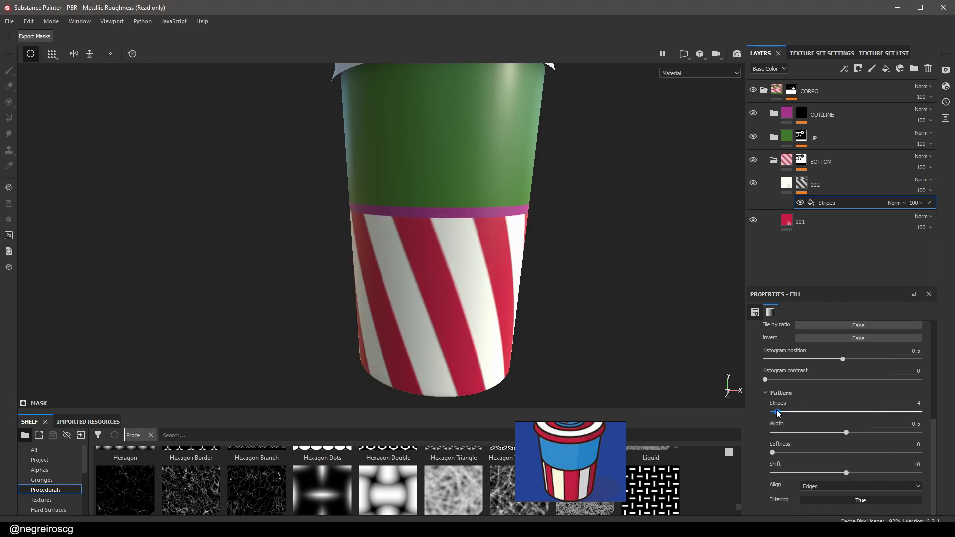
left_click_drag(846, 475, 801, 473)
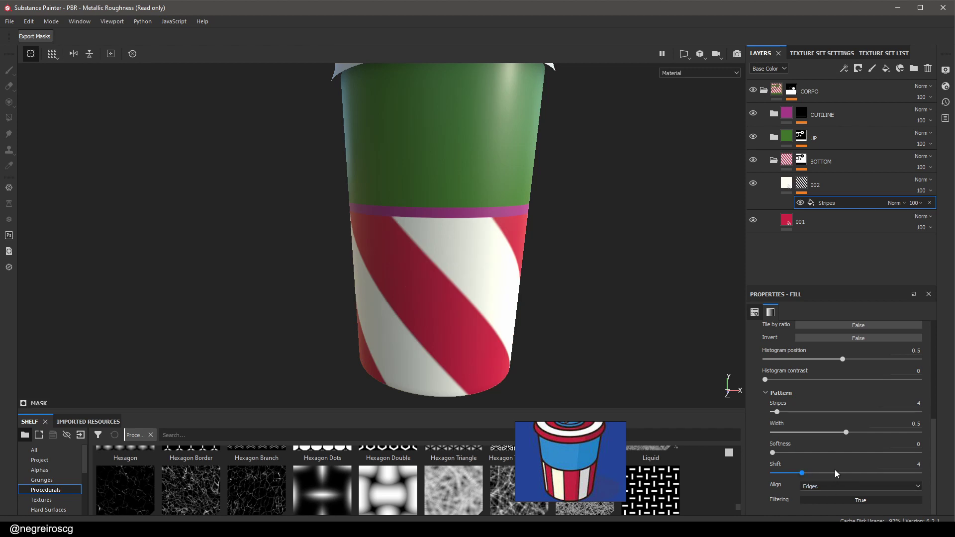
Align the stripe pattern to Center and sharpen its edges with a histogram contrast of 1
left_click(825, 487)
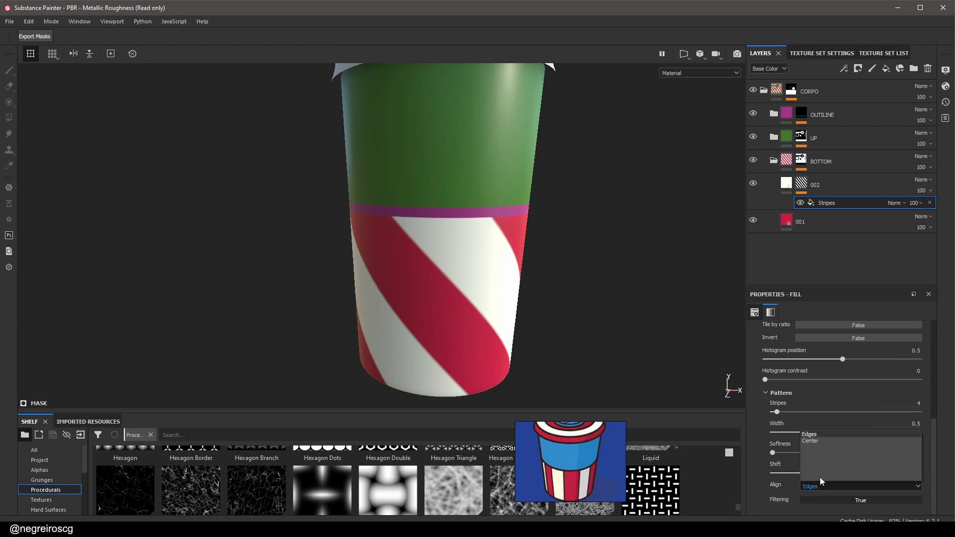
left_click(814, 441)
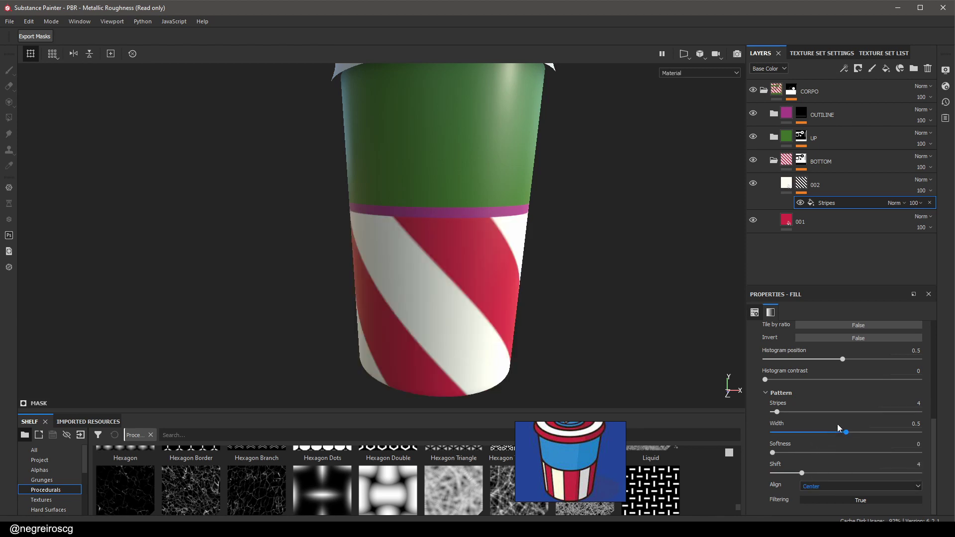
scroll(774, 403, "up", 2)
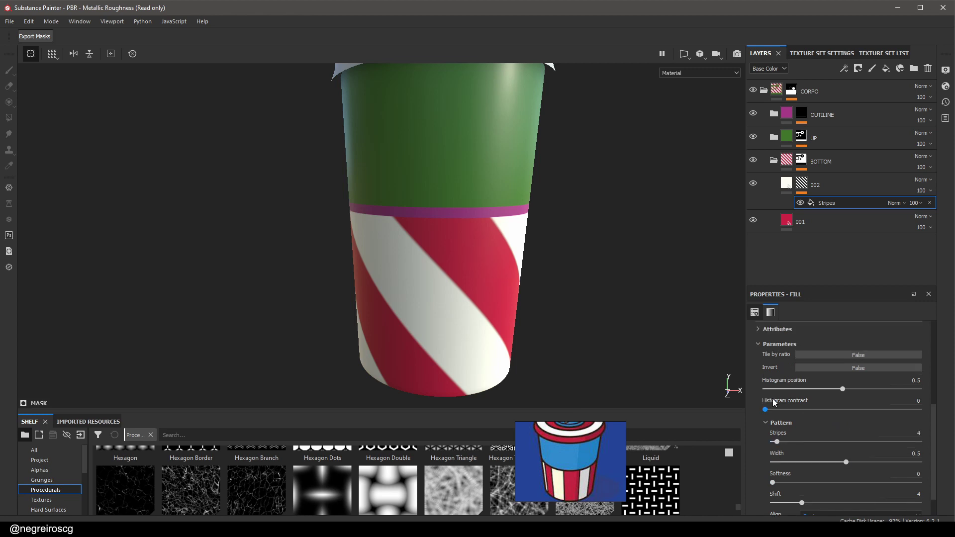
left_click_drag(767, 411, 920, 410)
Rotate the stripe fill's UV transformation to 135 so the stripes run vertically down the cup
scroll(852, 434, "up", 3)
scroll(852, 434, "up", 4)
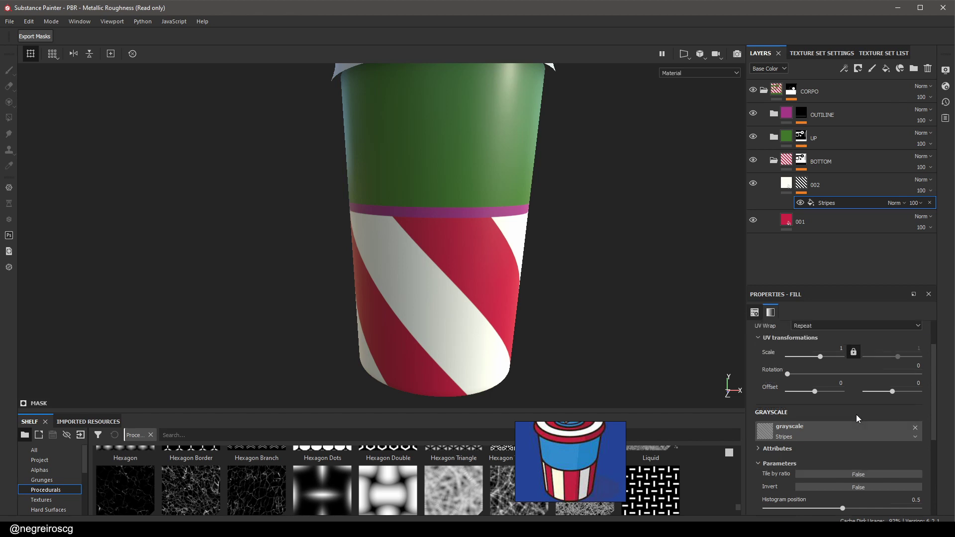
left_click_drag(788, 404, 835, 393)
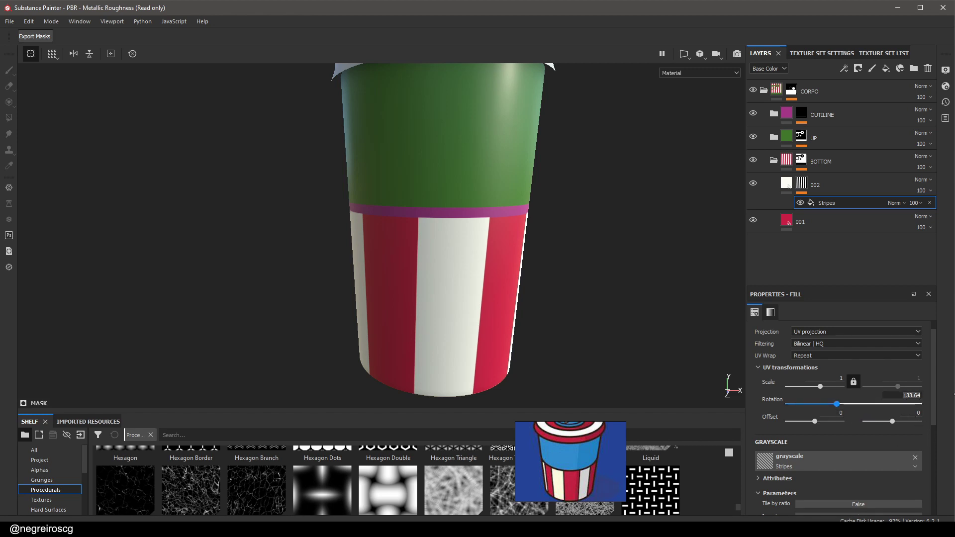
type("135")
key("Return")
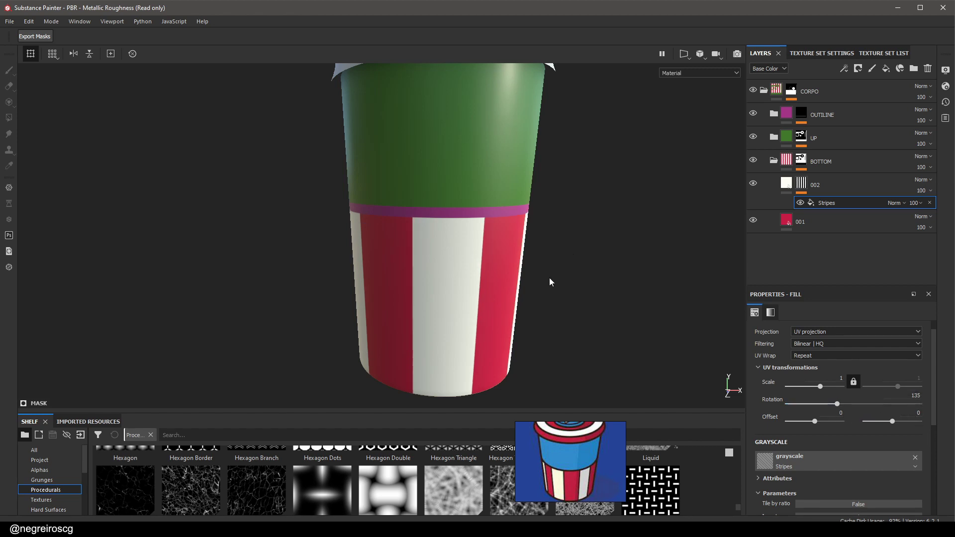
Shift the vertical stripes around the cup by setting the fill's first UV offset value to 0.06
left_click_drag(550, 283, 369, 163, "alt")
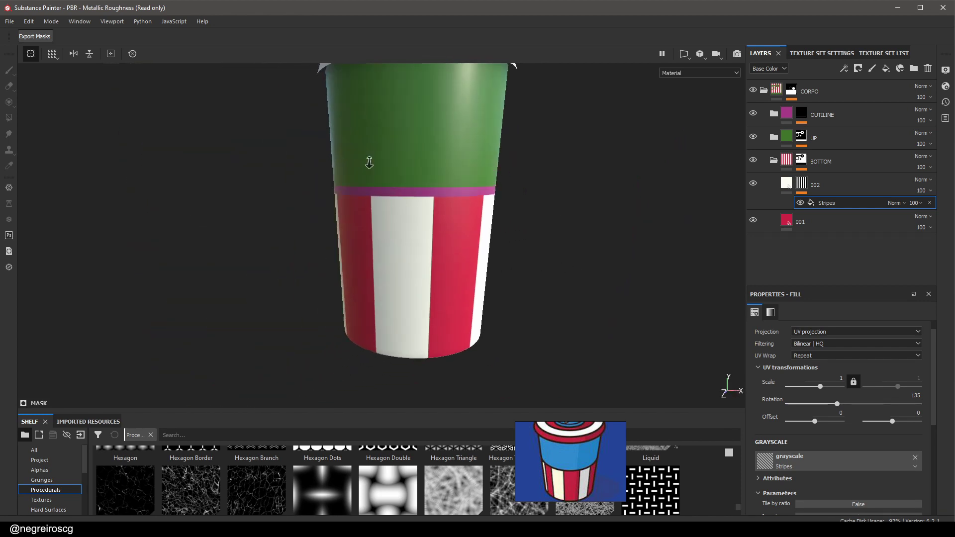
right_click_drag(369, 163, 441, 311, "alt")
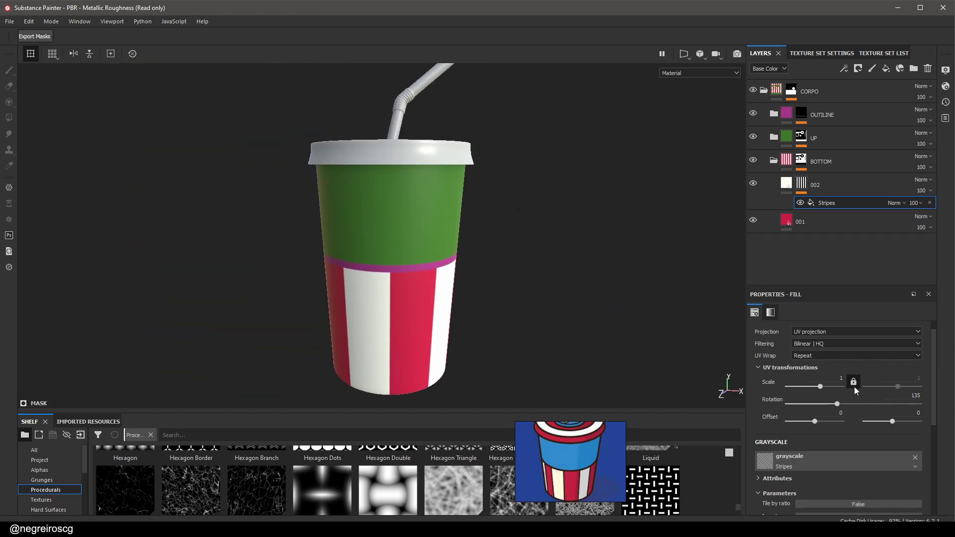
scroll(855, 386, "down", 5)
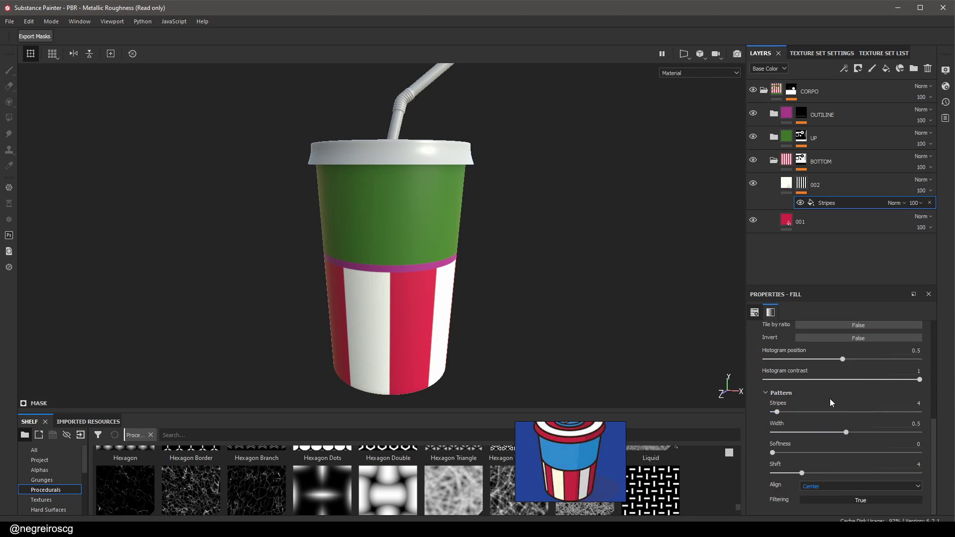
mouse_move(846, 435)
left_mouse_down()
mouse_move(867, 426)
mouse_move(834, 421)
mouse_move(846, 421)
left_mouse_up()
left_click_drag(408, 279, 548, 199, "alt")
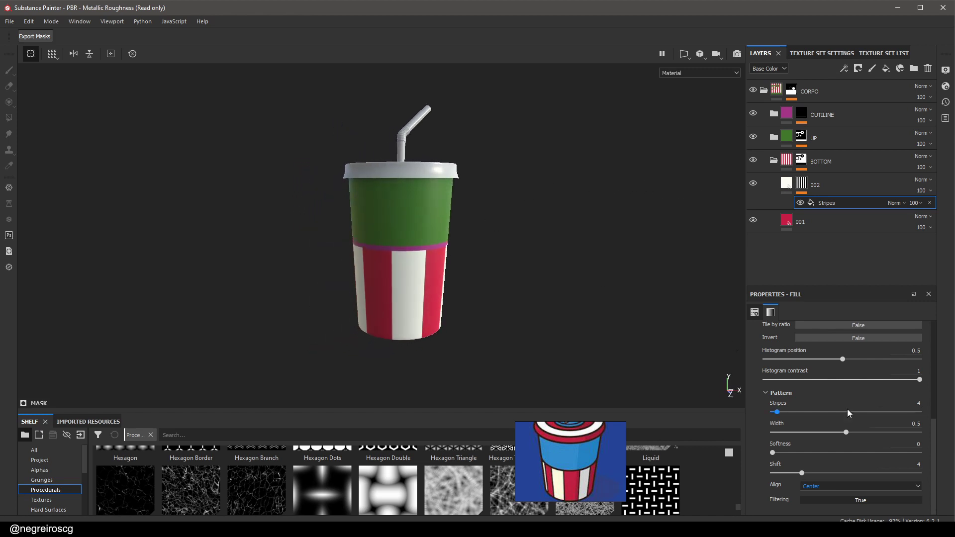
scroll(854, 392, "up", 3)
scroll(854, 392, "up", 2)
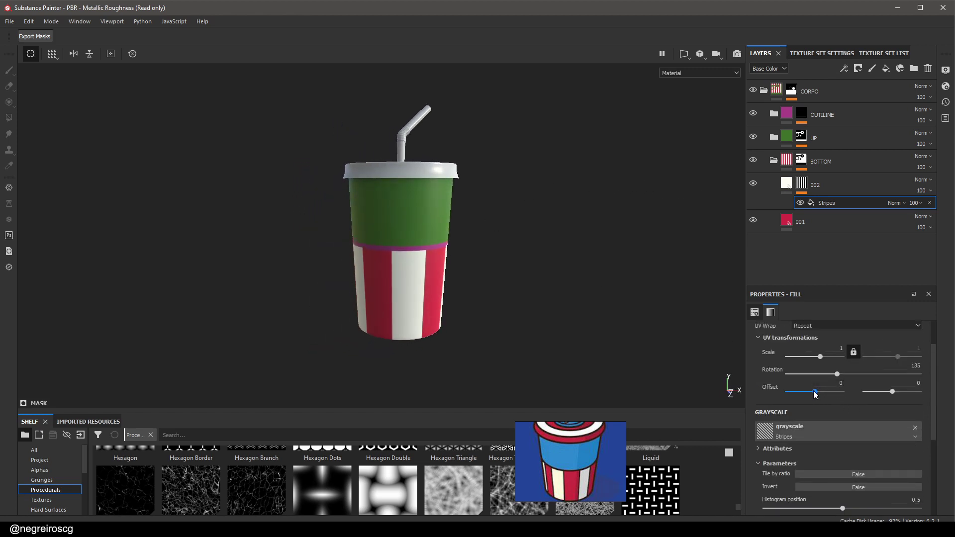
left_click_drag(815, 391, 817, 387)
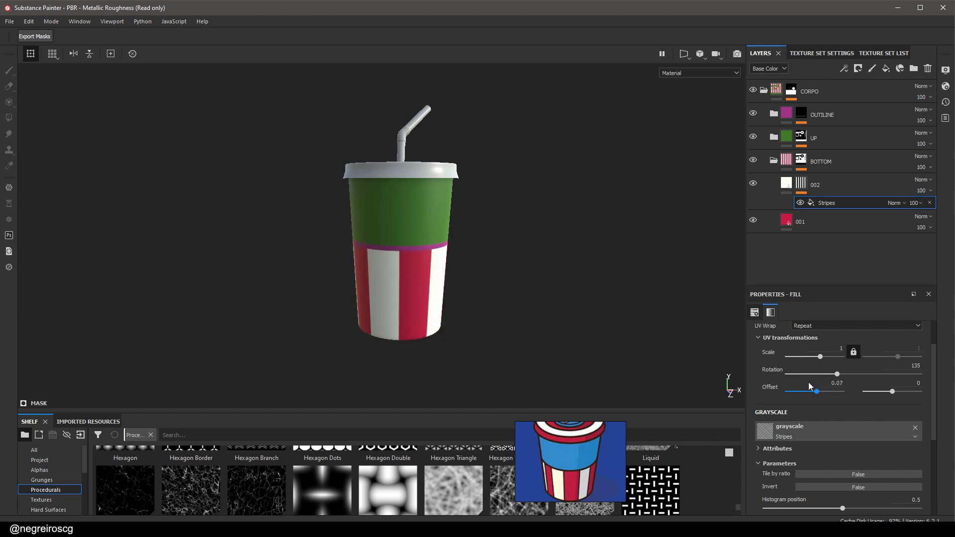
left_click_drag(589, 336, 533, 299, "alt")
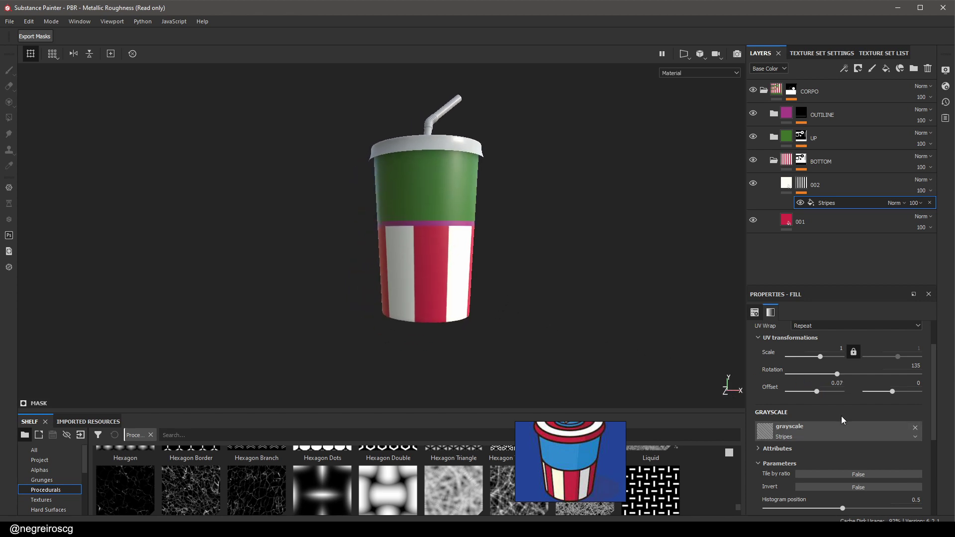
left_click_drag(819, 395, 816, 392)
Add a paint effect above the Stripes fill in layer 002's mask and activate Polygon Fill in UV chunk mode for the cup's underside
left_click_drag(582, 293, 496, 222, "alt")
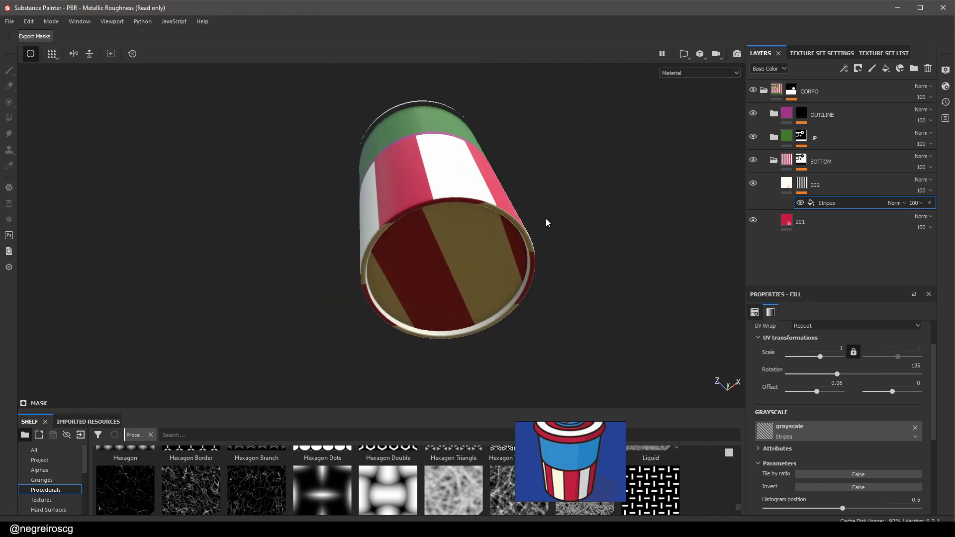
left_click_drag(562, 245, 444, 209, "alt")
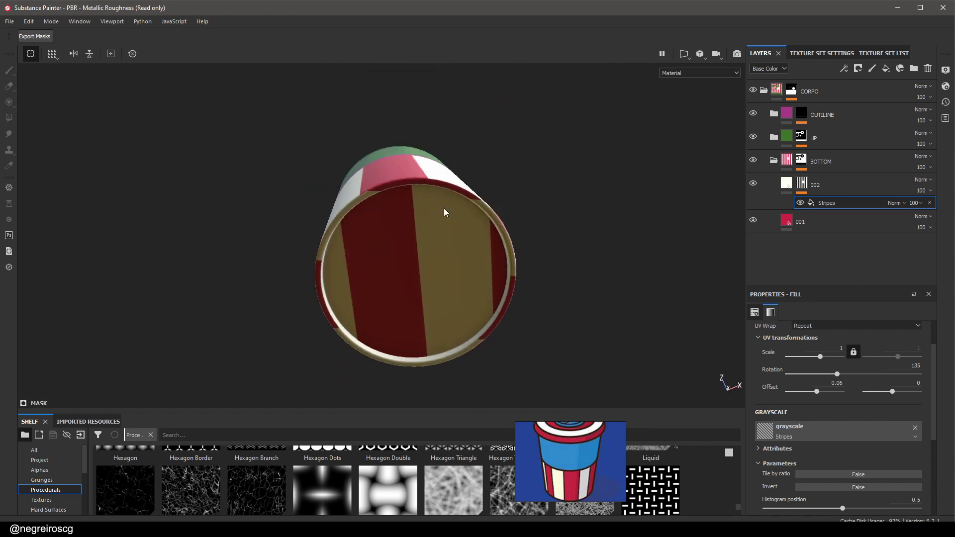
right_click_drag(466, 191, 433, 262, "alt")
left_click_drag(397, 256, 427, 258, "alt")
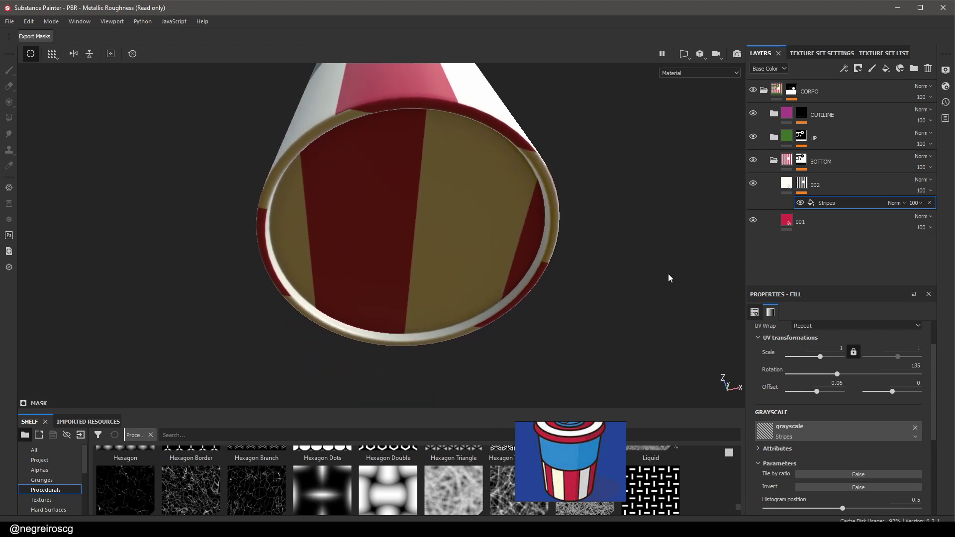
key("4")
right_click(802, 183)
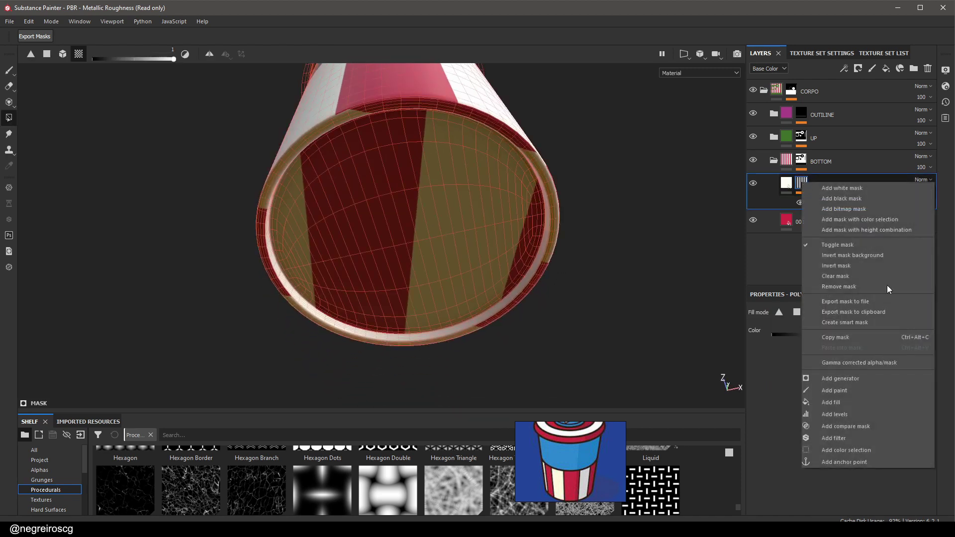
left_click(833, 391)
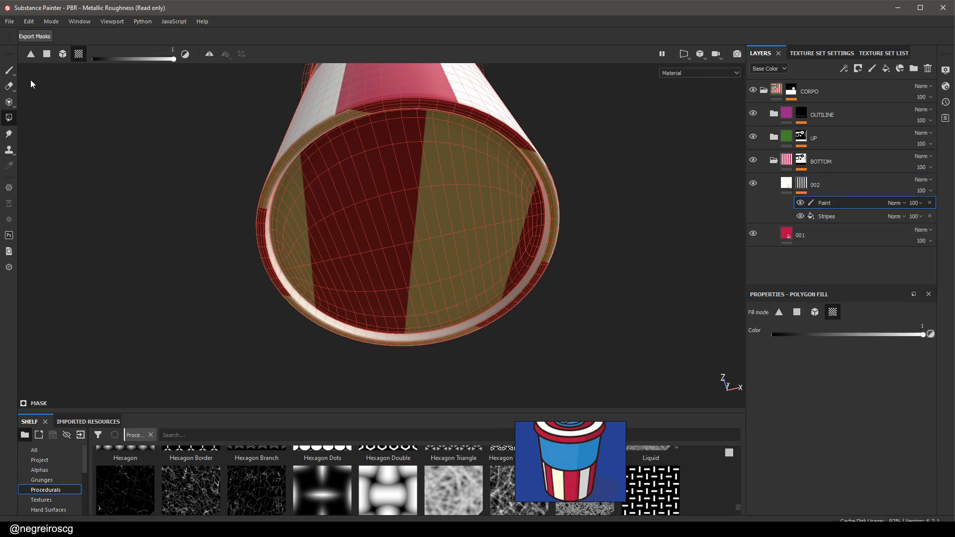
left_click(9, 70)
key("4")
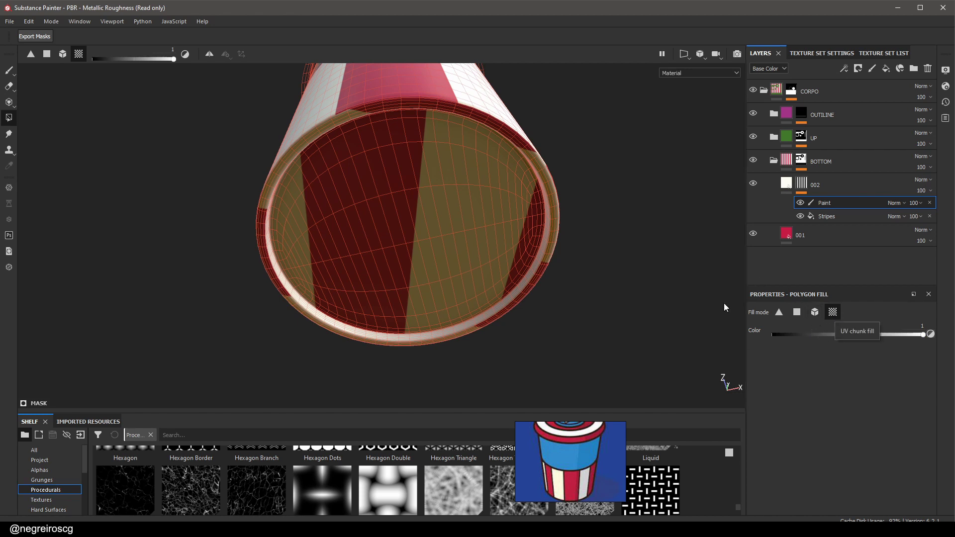
Fill the UV chunks of the cup's base disc and bottom rim with white in the mask, and return to the Paint tool
left_click(397, 192)
scroll(545, 302, "up", 5)
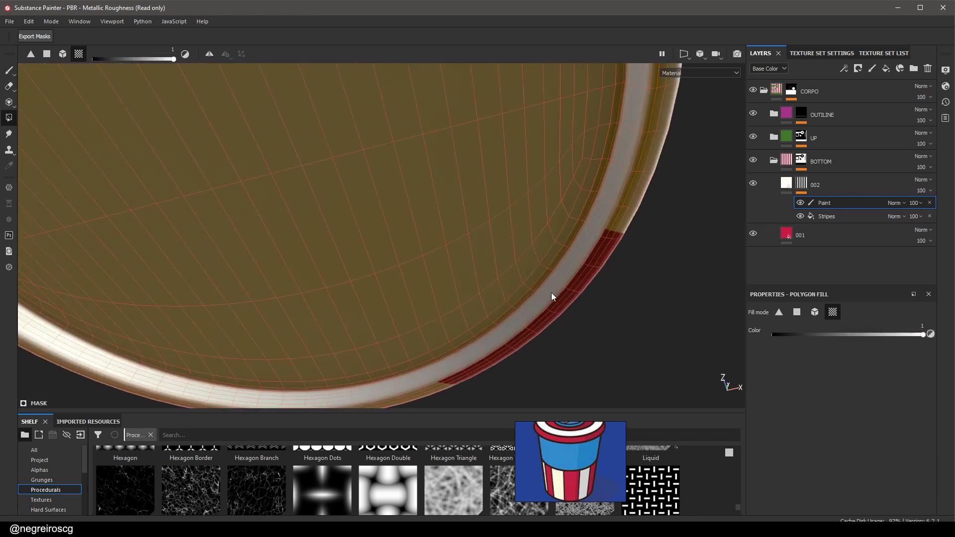
left_click(584, 280)
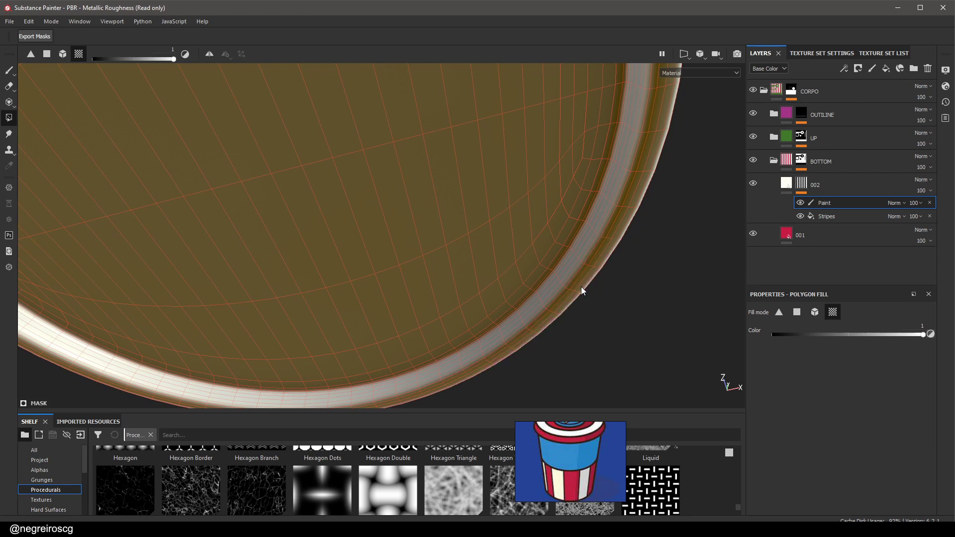
scroll(577, 259, "down", 5)
mouse_move(569, 224)
left_mouse_down("alt")
mouse_move(520, 166)
mouse_move(526, 245)
mouse_move(501, 261)
mouse_move(448, 187)
mouse_move(391, 166)
mouse_move(418, 214)
mouse_move(401, 260)
mouse_move(435, 290)
mouse_move(448, 280)
left_mouse_up("alt")
key("1")
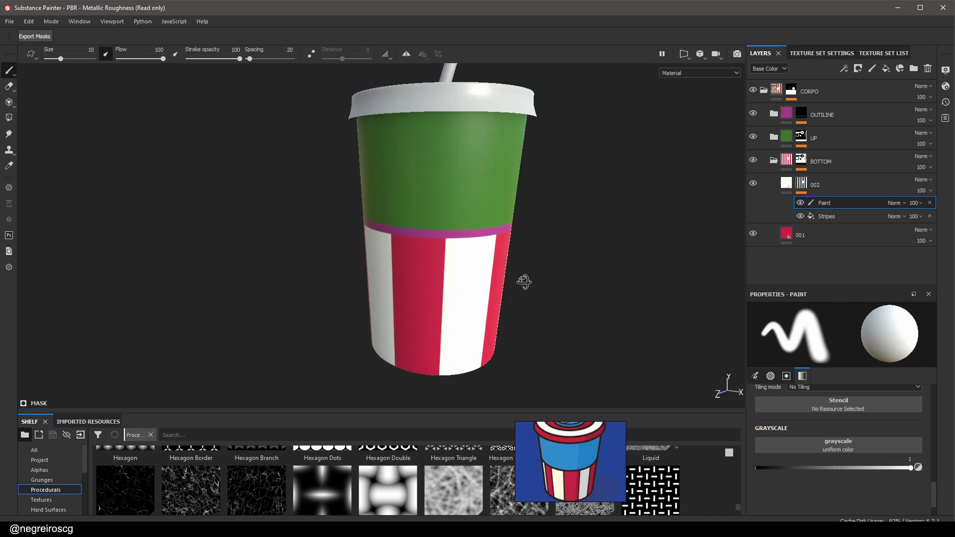
mouse_move(522, 281)
middle_mouse_down("alt")
mouse_move(515, 209)
mouse_move(550, 243)
mouse_move(563, 275)
middle_mouse_up("alt")
scroll(515, 209, "up", 4)
scroll(526, 207, "down", 3)
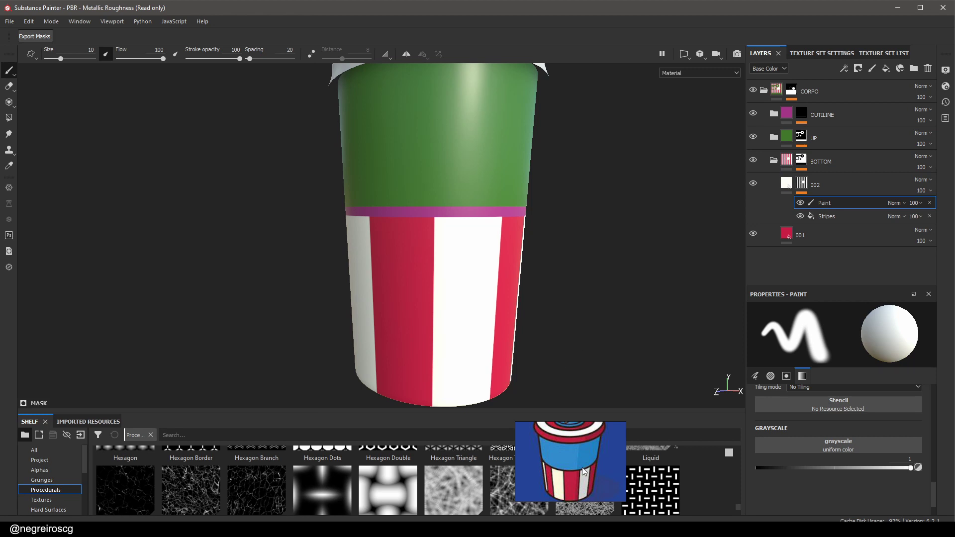
Recolor fill layer 002 in the UP folder with the blue sampled from the cup in the reference image
middle_click_drag(575, 491, 584, 480)
scroll(585, 481, "up", 4)
left_click(774, 160)
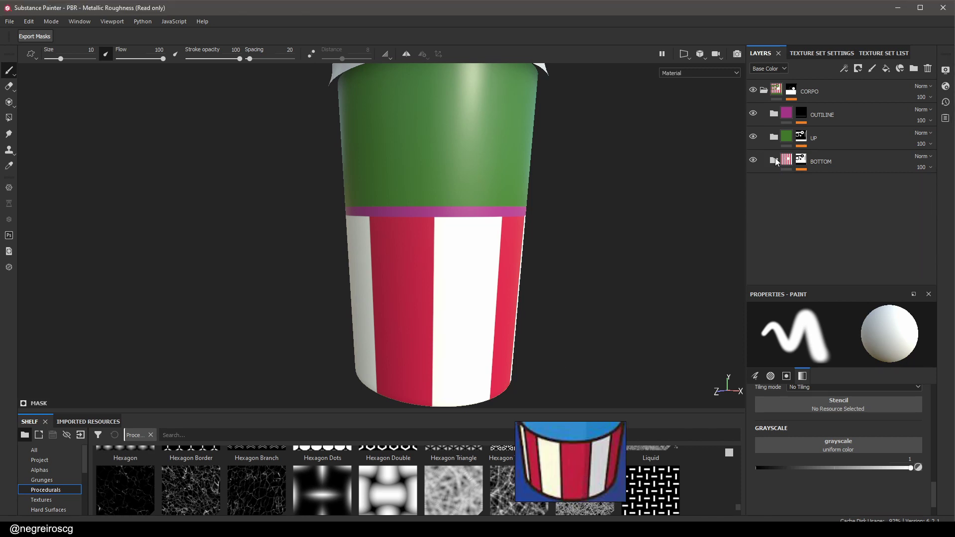
left_click(774, 138)
middle_click_drag(593, 450, 595, 482)
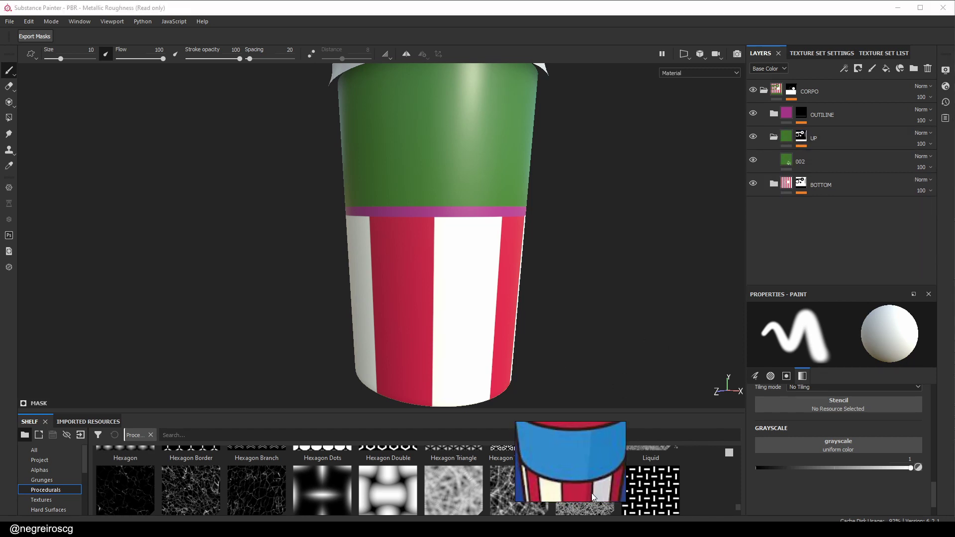
left_click(821, 161)
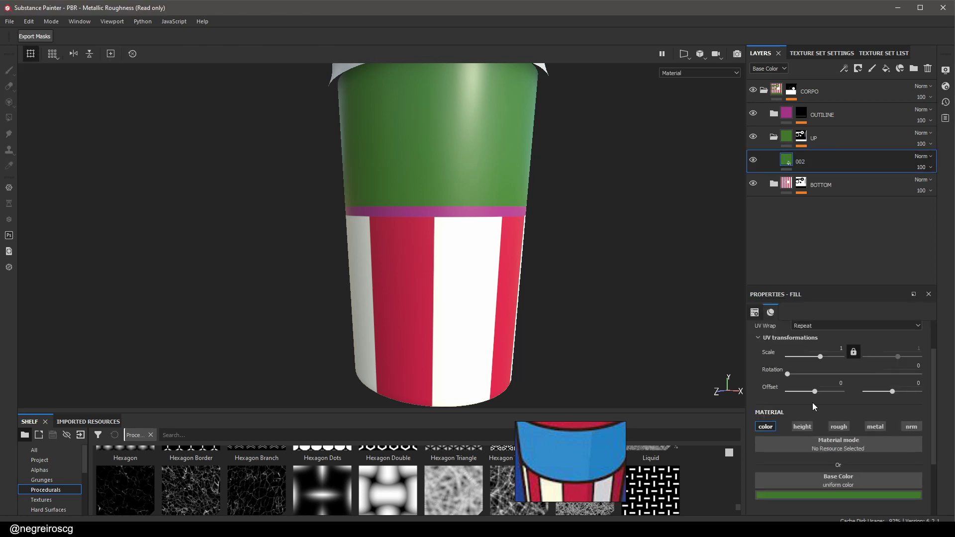
left_click(822, 496)
left_click(570, 448)
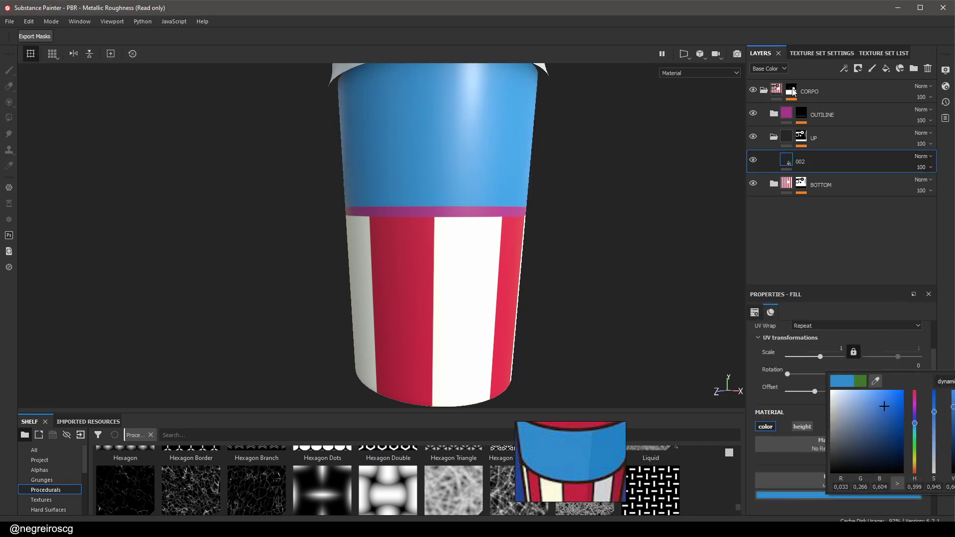
Set the base color of fill layer 001 in the OUTILINE folder to a near-black dark gray
left_click(774, 136)
left_click(774, 114)
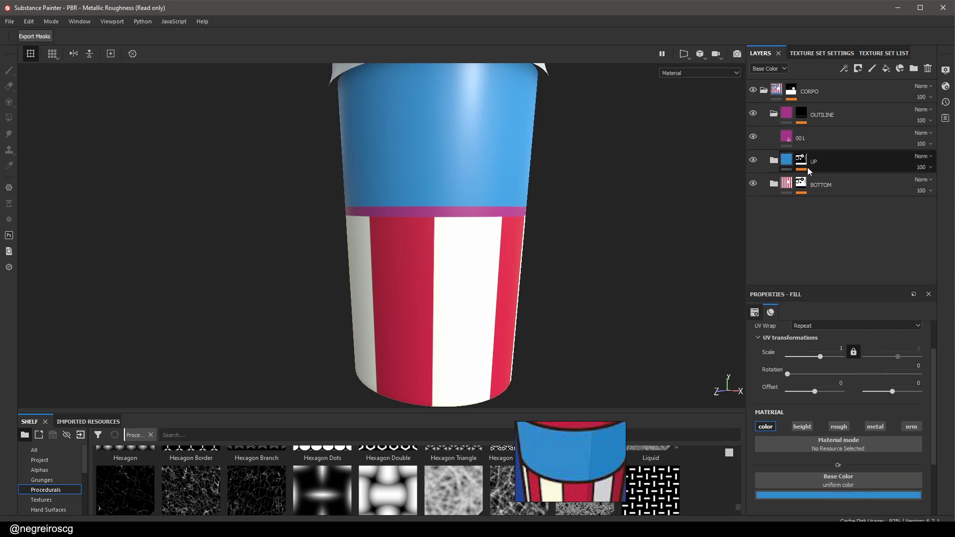
left_click(789, 143)
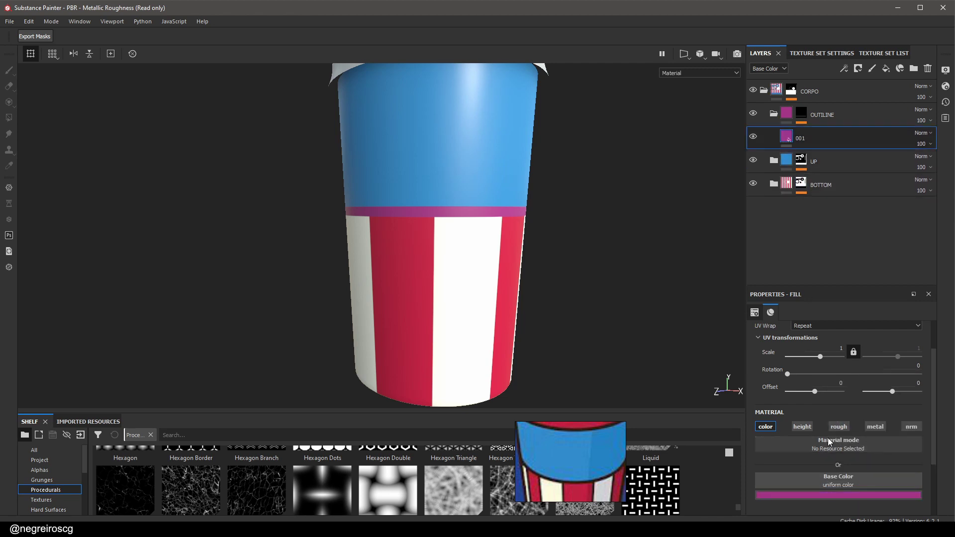
left_click(885, 494)
left_click_drag(933, 421, 886, 453)
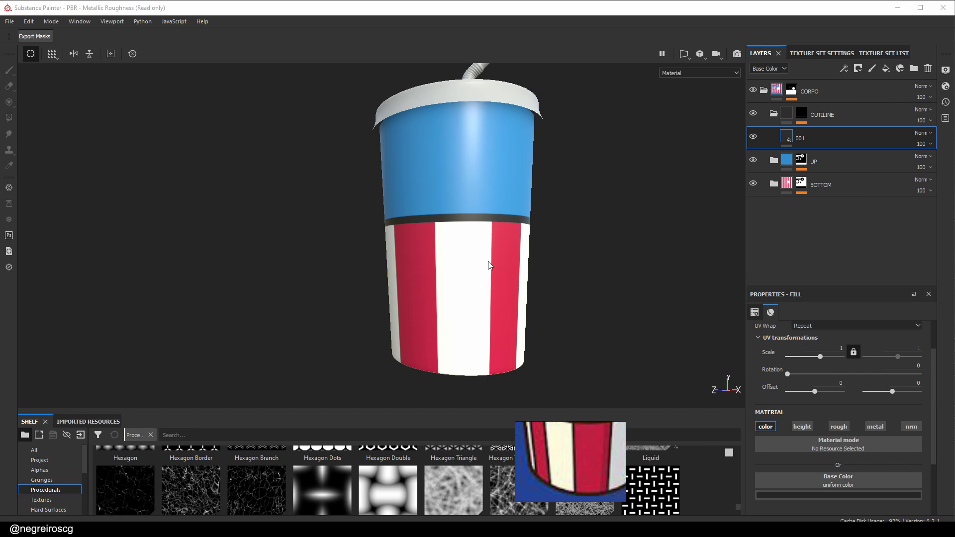
Copy the OUTILINE folder's mask and remove it from the folder
left_click(801, 119)
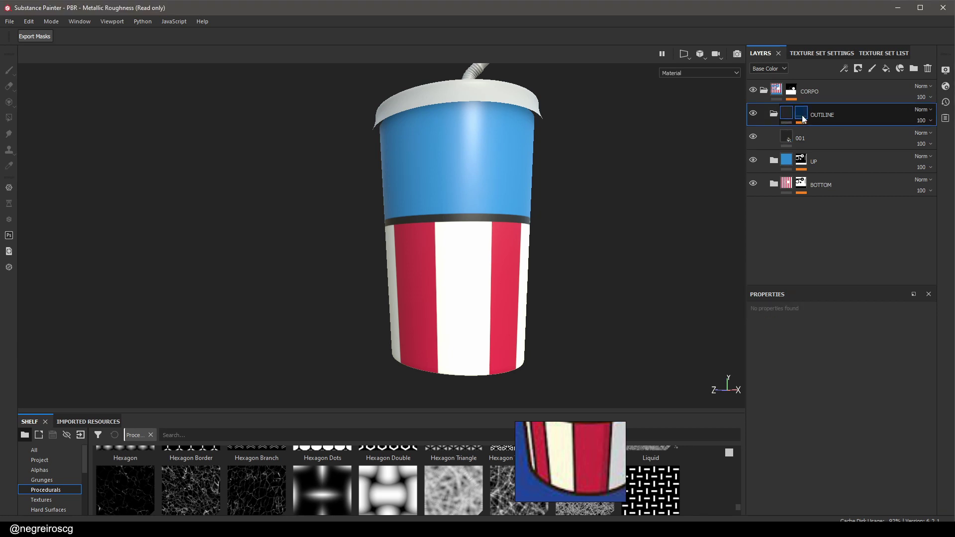
right_click(802, 114)
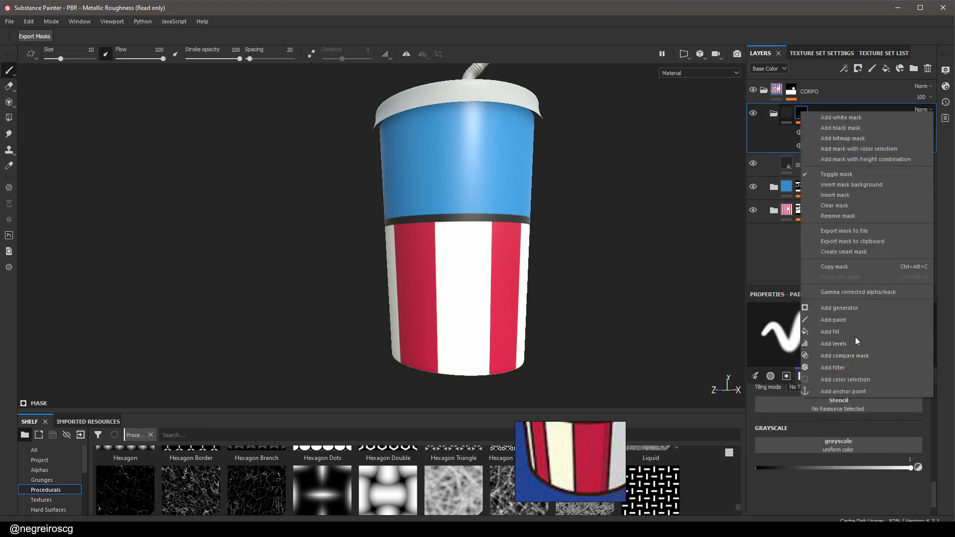
left_click(846, 267)
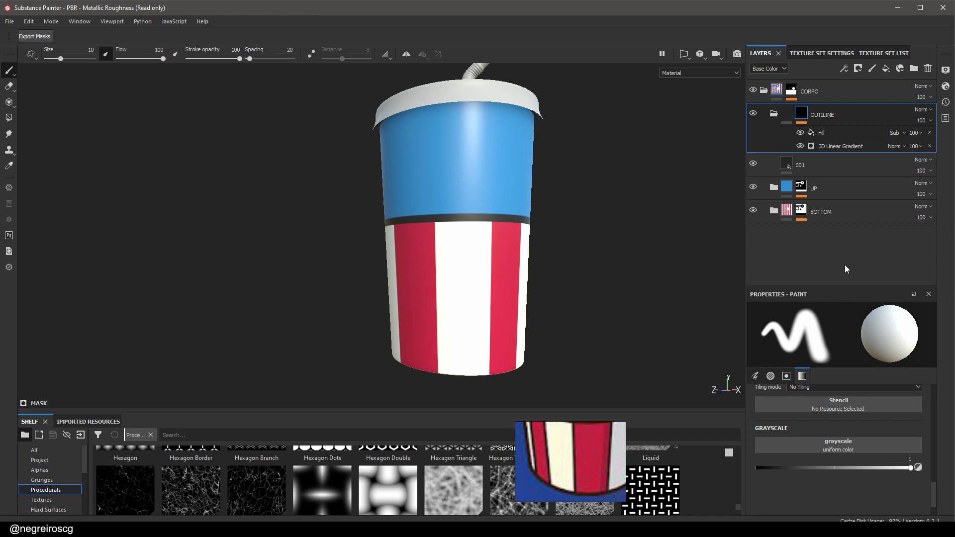
right_click(803, 115)
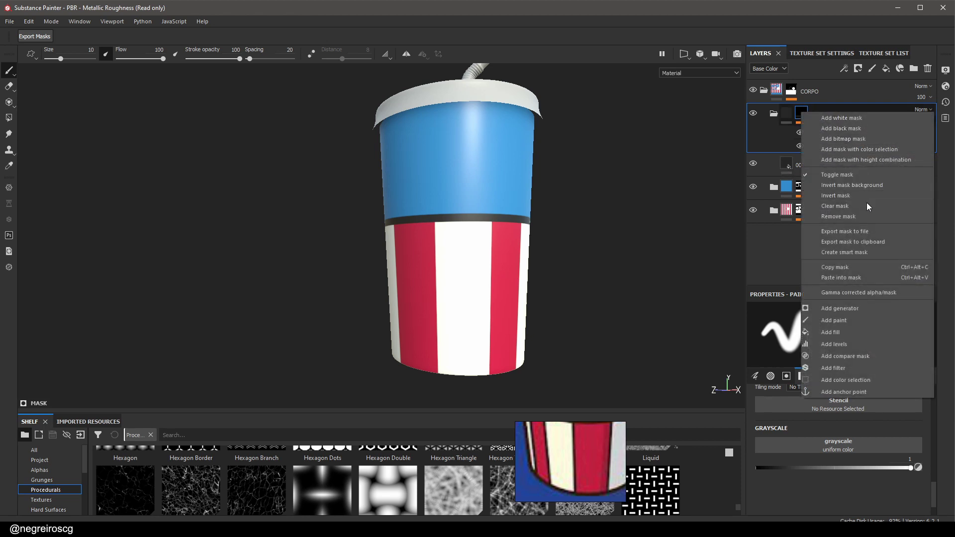
left_click(856, 219)
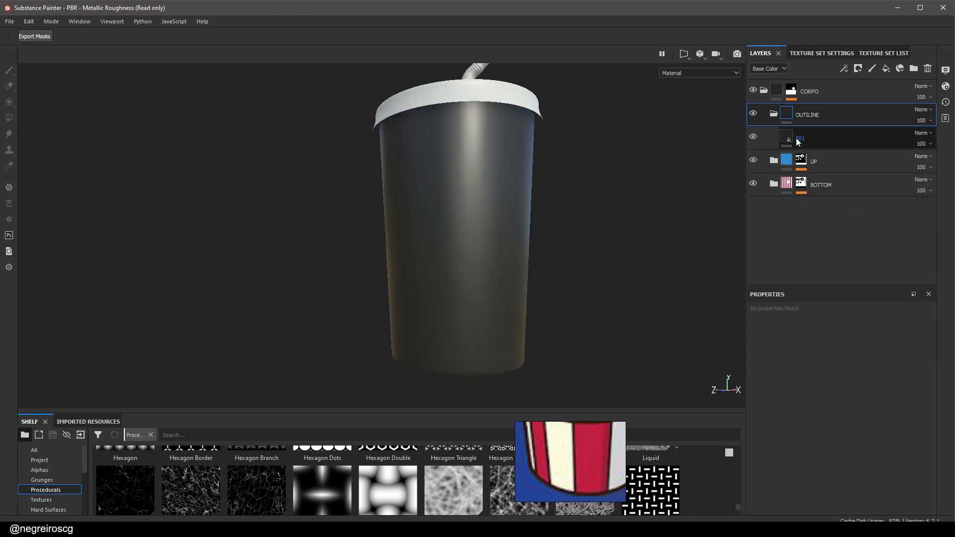
Add a black mask to layer 001 inside OUTILINE and paste the copied mask into it
left_click(811, 139)
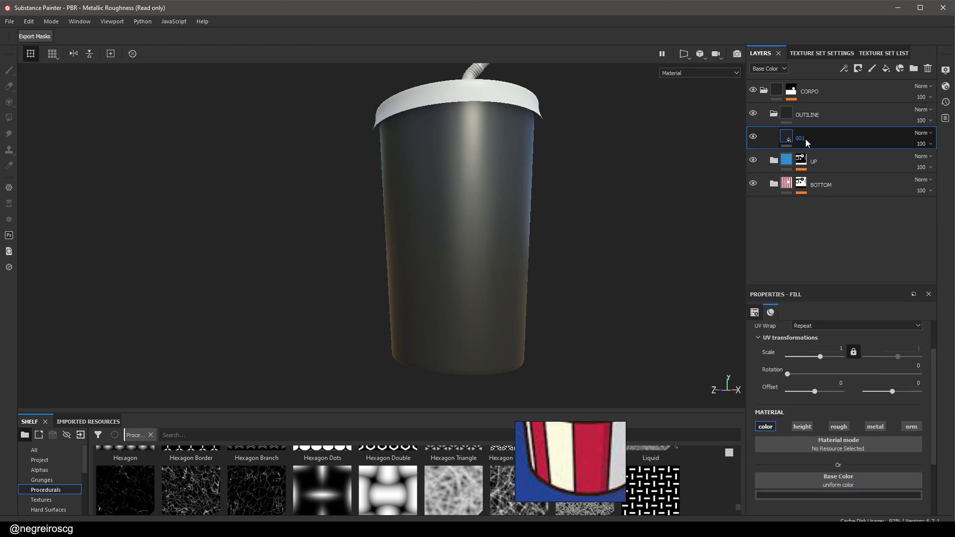
right_click(803, 139)
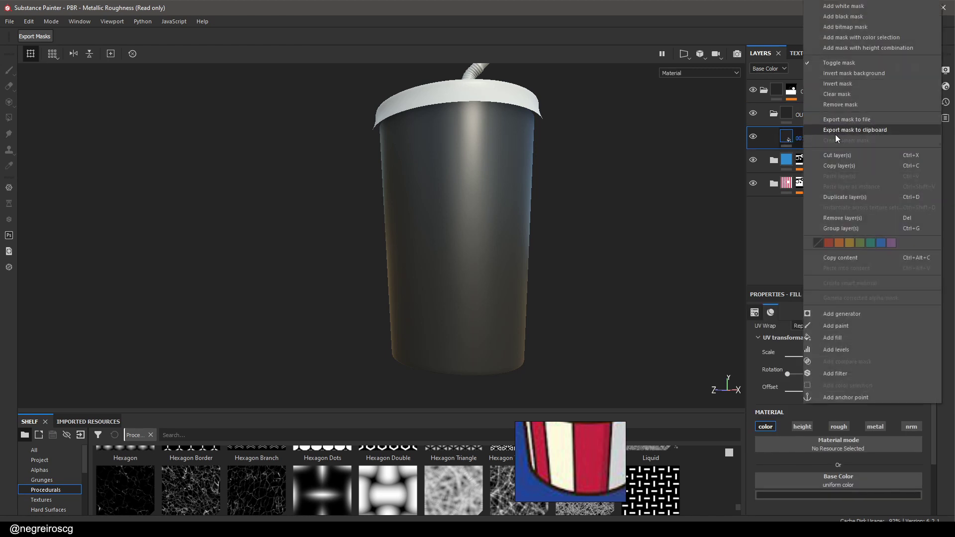
left_click(855, 167)
left_click(858, 69)
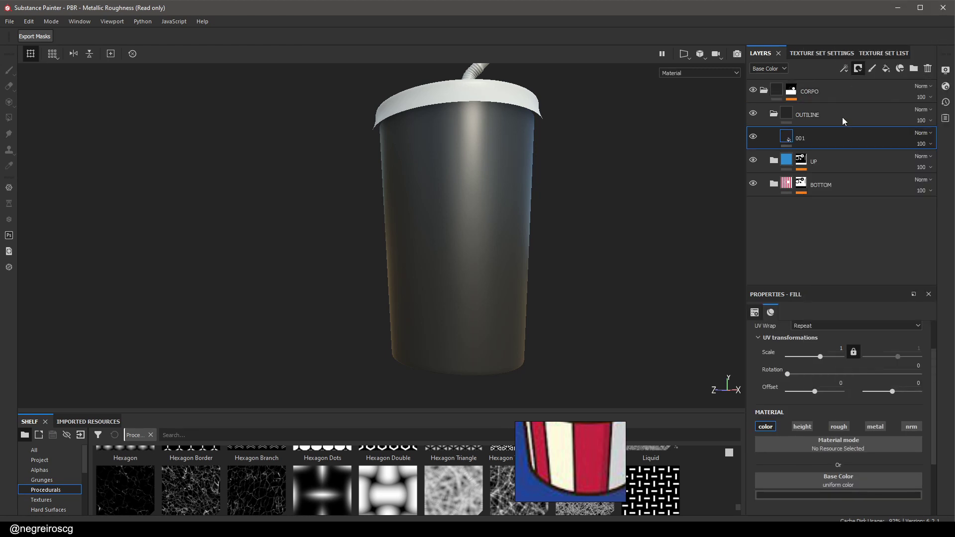
right_click(803, 136)
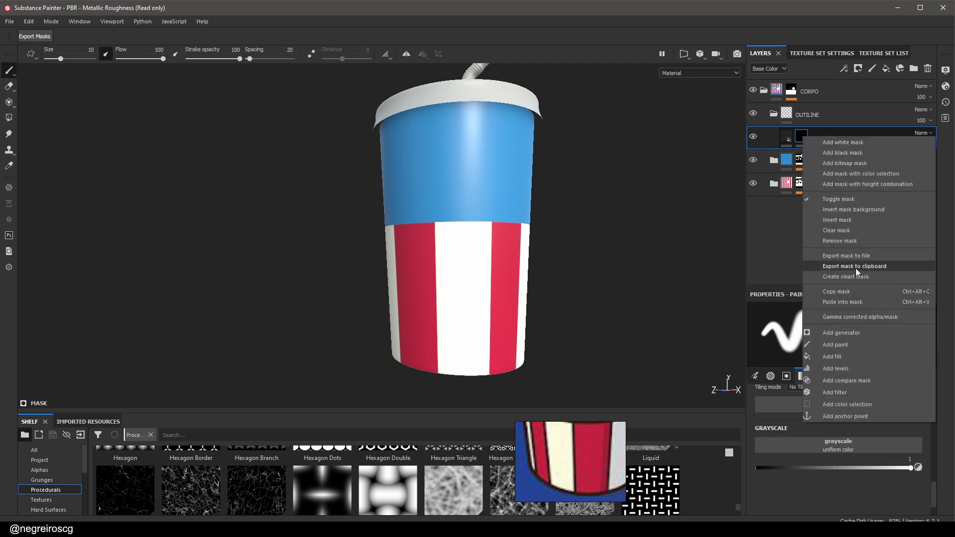
left_click(852, 303)
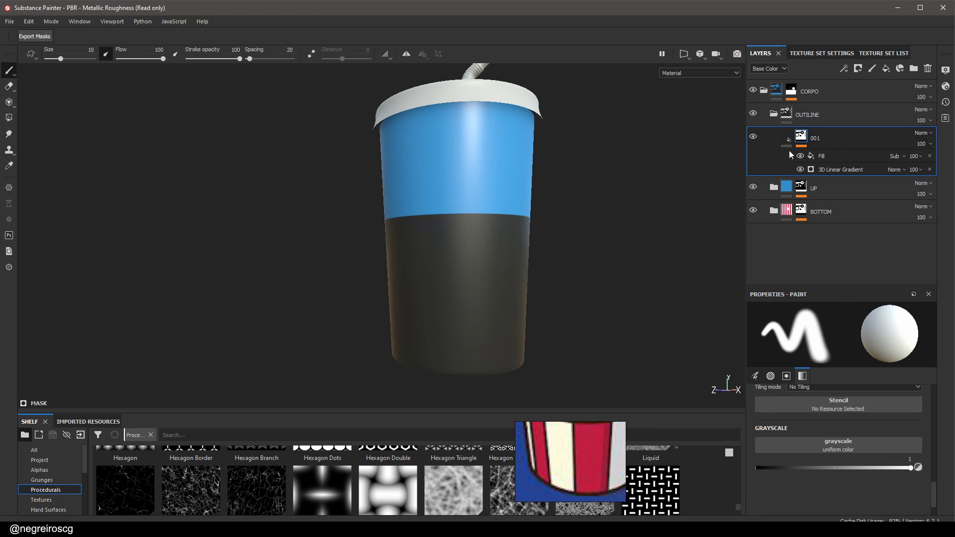
Inspect layer 001's mask on its own together with its fill effect, and return to the material view
scroll(531, 206, "up", 2)
left_click(803, 137)
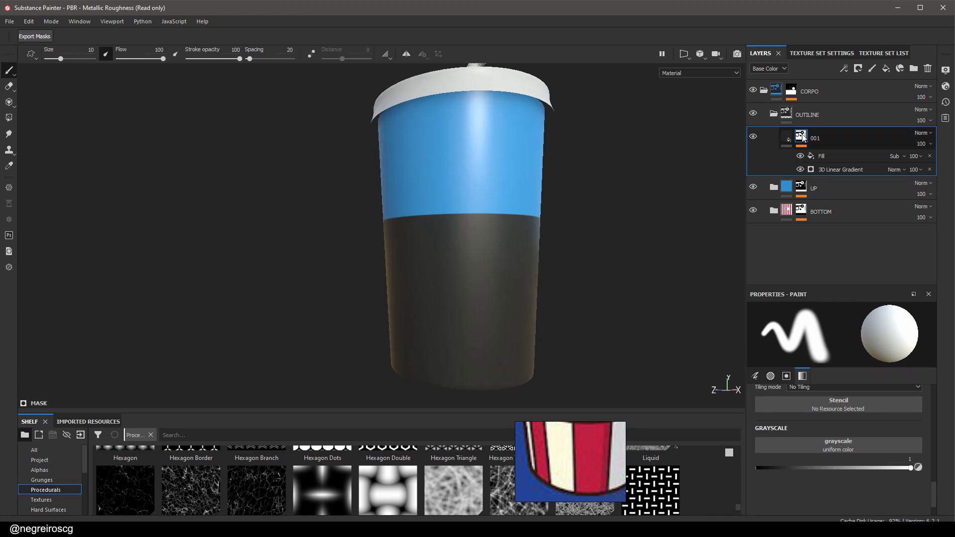
left_click(802, 137, "alt")
left_click(846, 157)
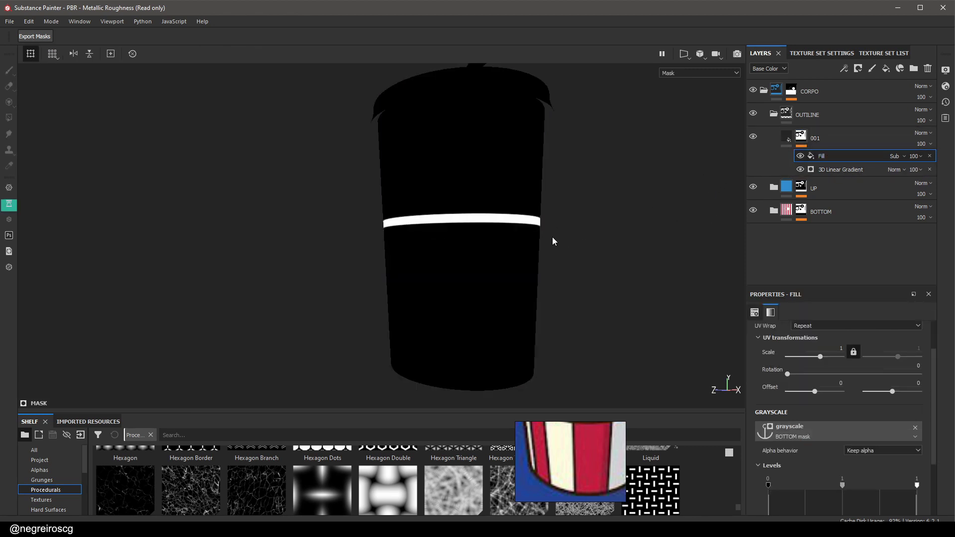
key("m")
scroll(535, 234, "up", 2)
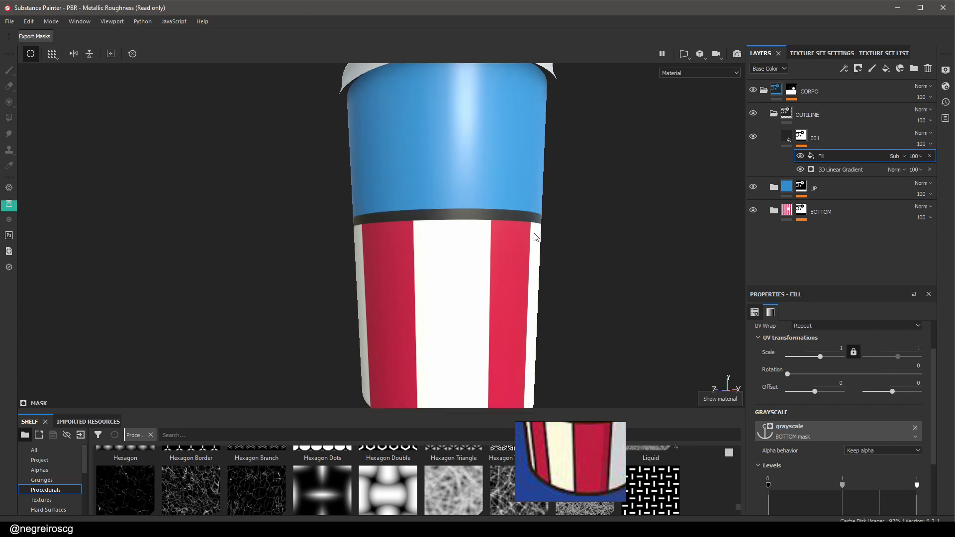
Duplicate outline layer 001 and rename the copy 002
left_click(827, 139)
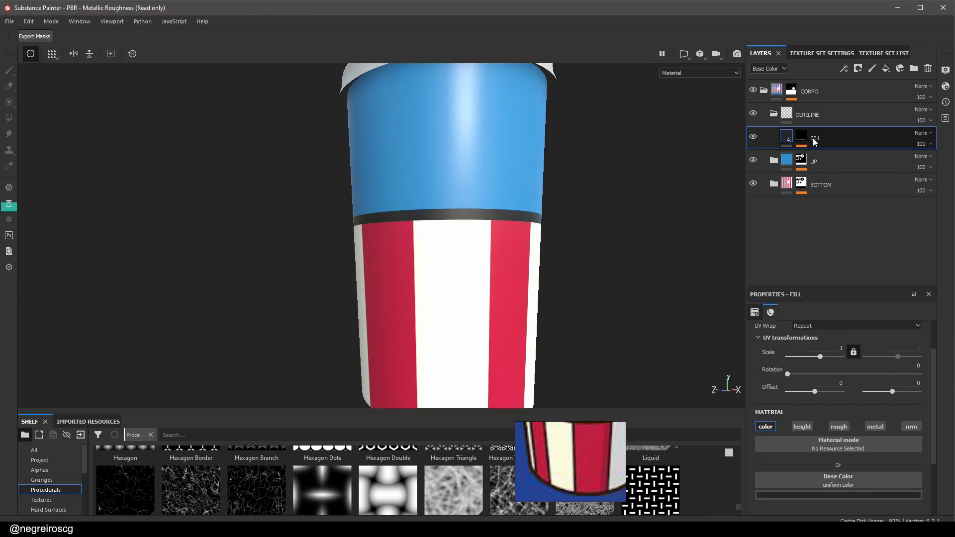
key("ctrl+d")
double_click(819, 139)
type("002")
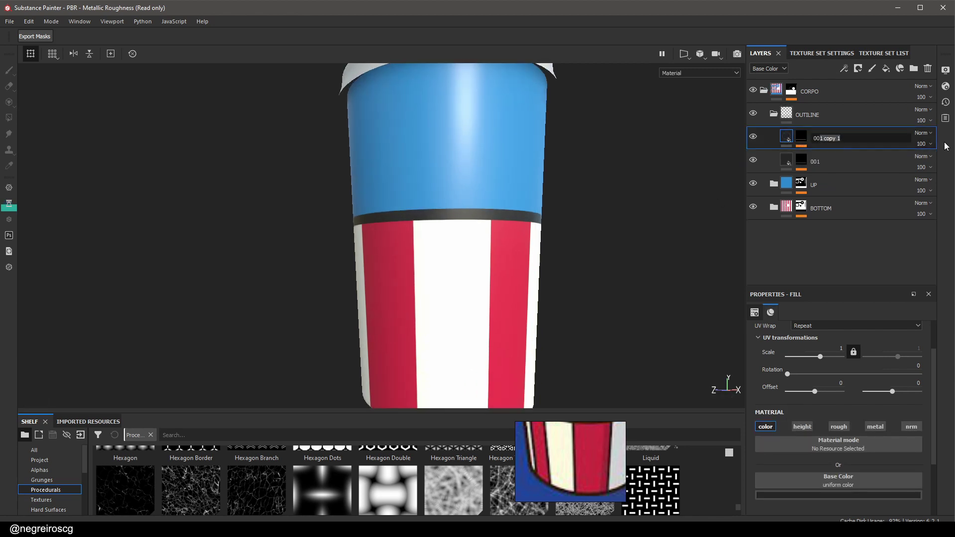
key("Return")
Replace the mask on outline layer 002 with a new black mask and save the project as COPO
left_click(802, 138)
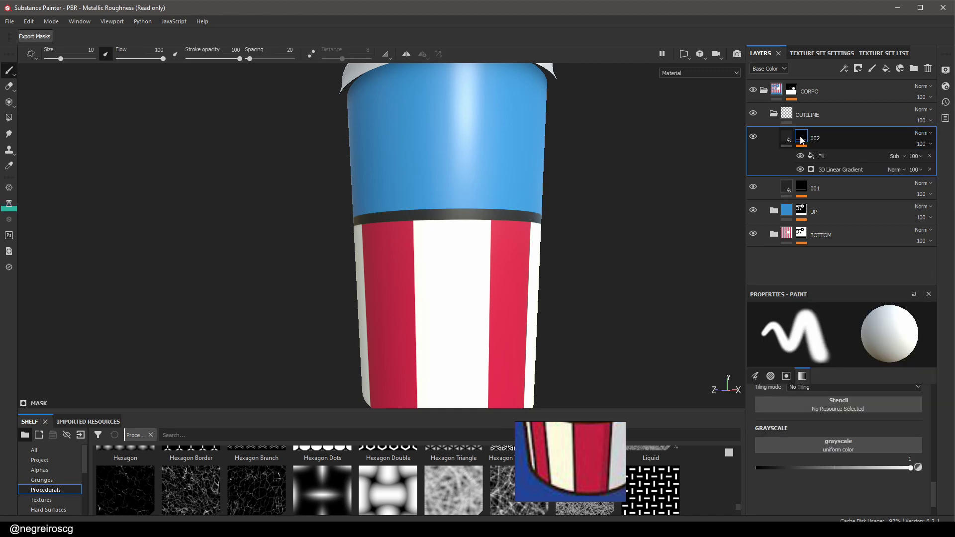
right_click(802, 137)
left_click(853, 243)
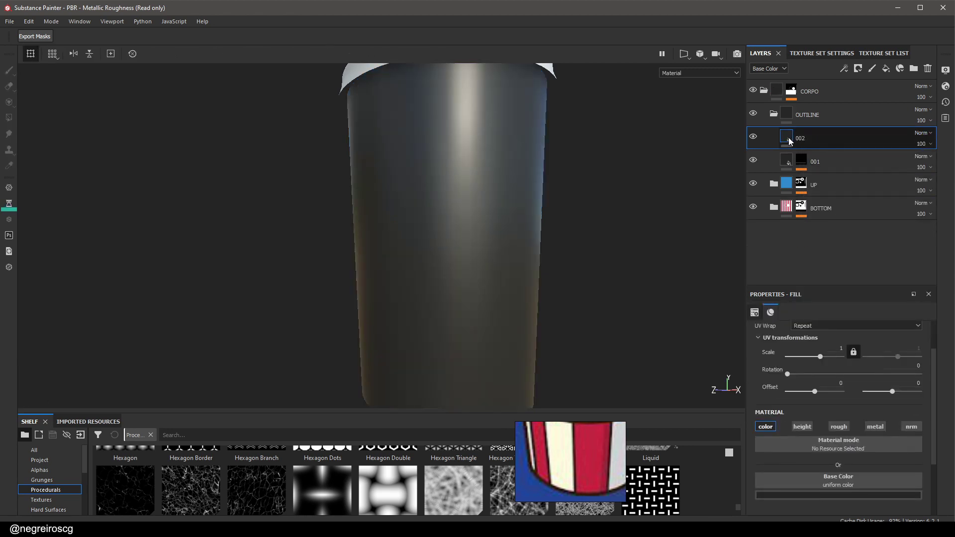
right_click(787, 135)
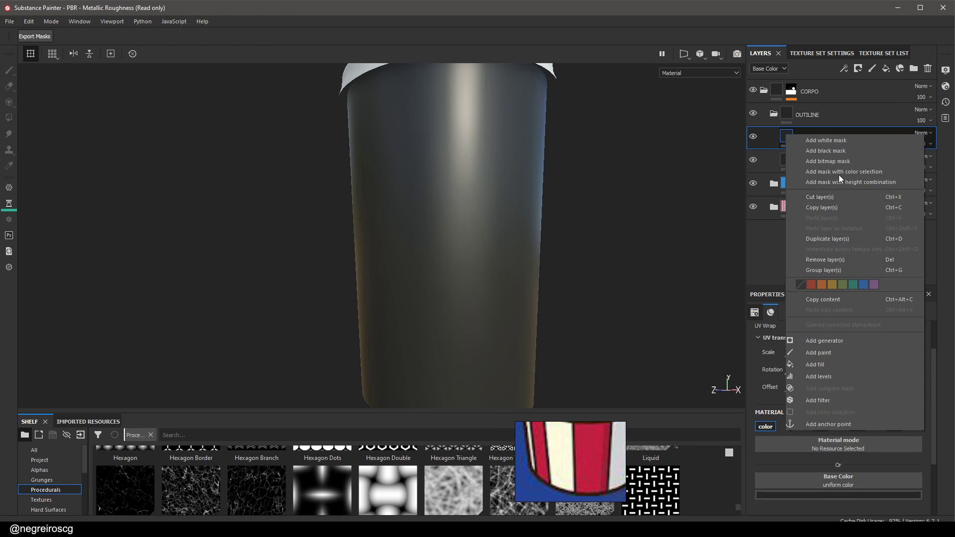
left_click(826, 140)
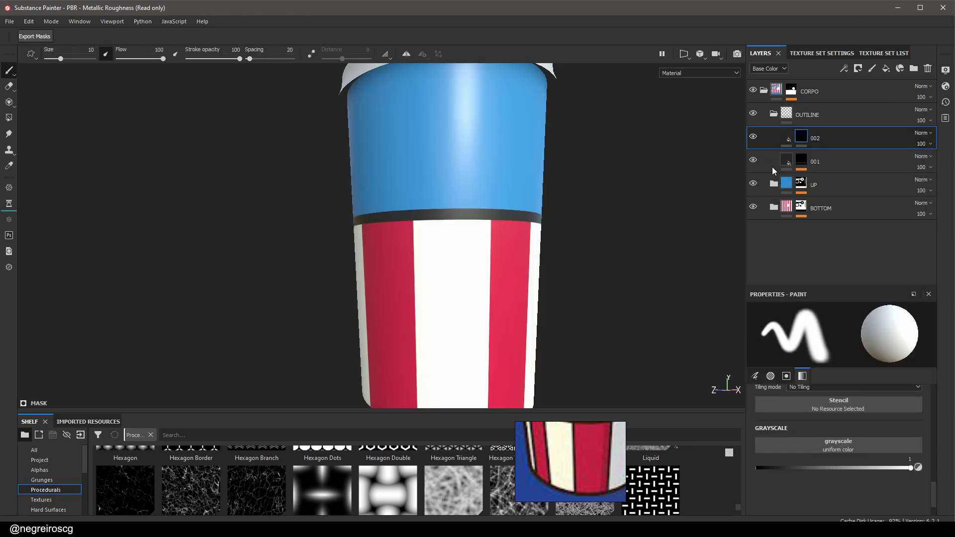
key("ctrl+s")
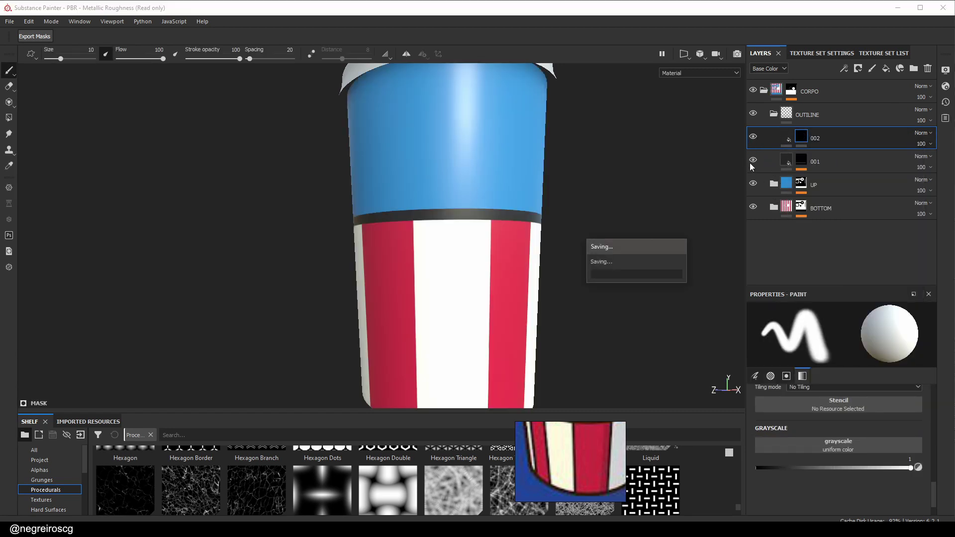
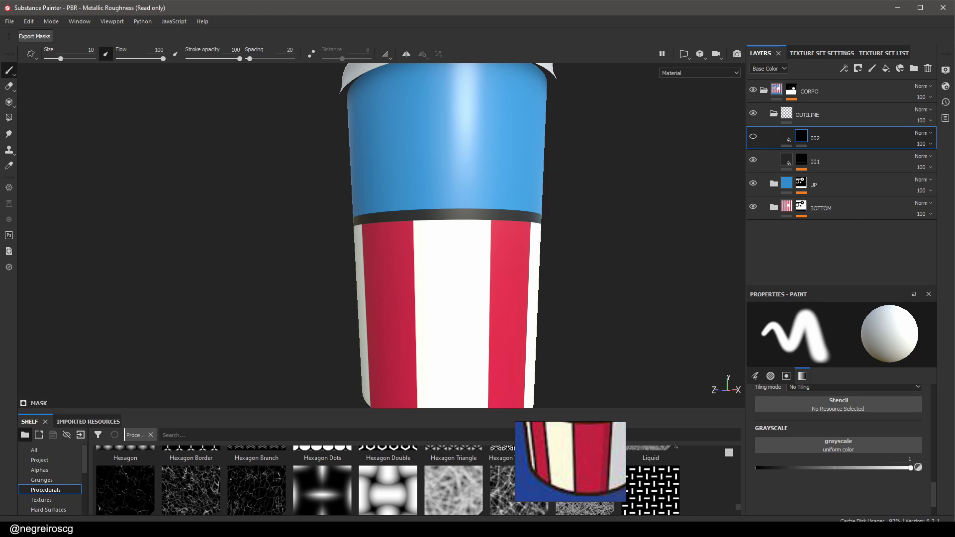
key("ctrl+shift+s")
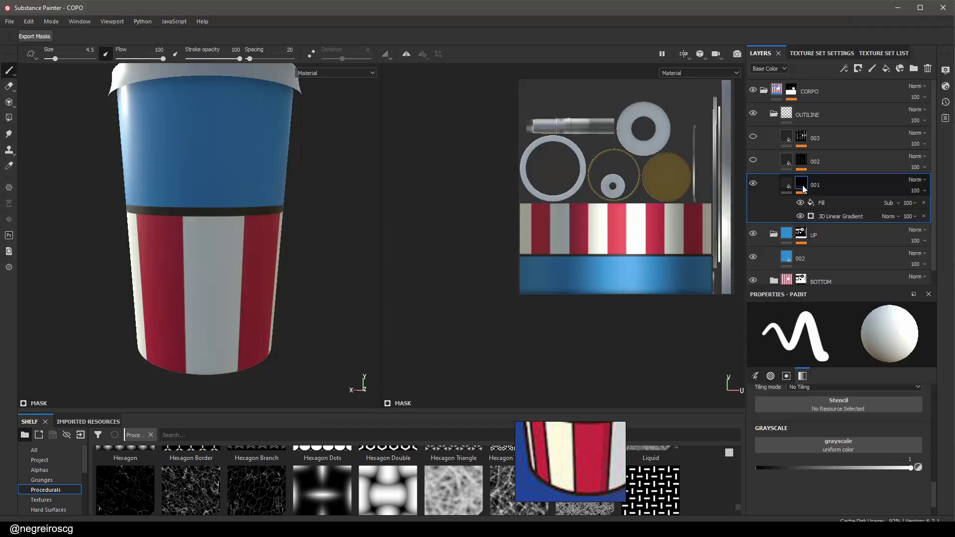
Add a paint effect at the top of outline layer 001's mask and clear the brush's alpha for a square tip
right_click(805, 188)
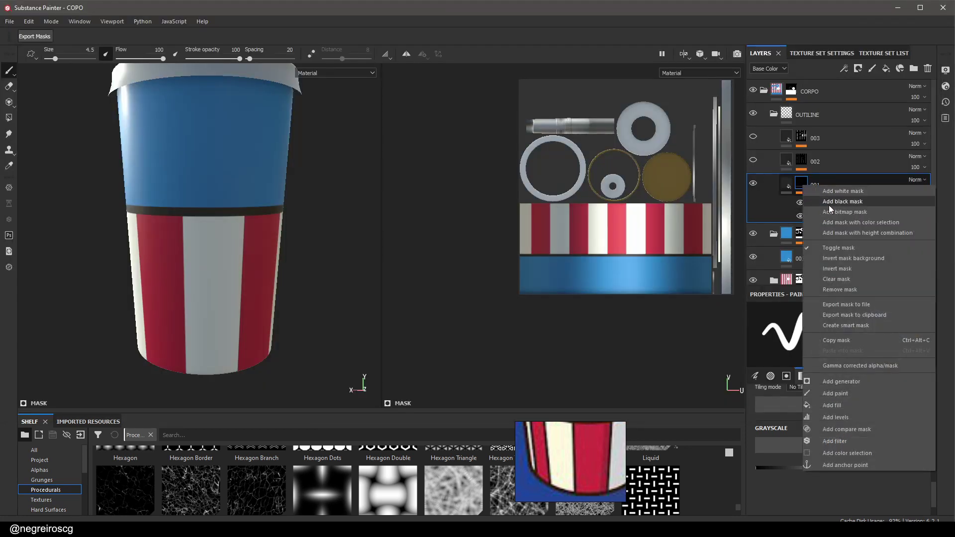
left_click(849, 393)
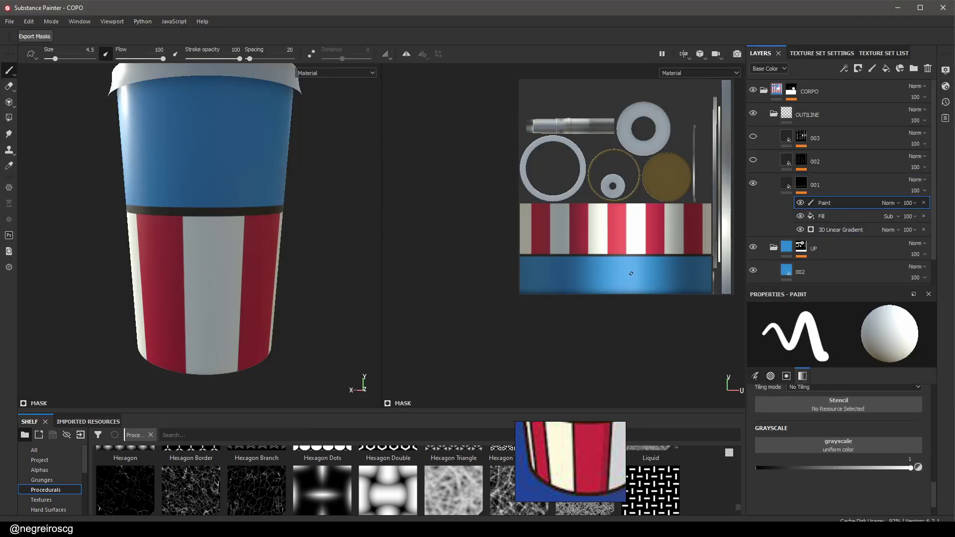
scroll(630, 258, "up", 5)
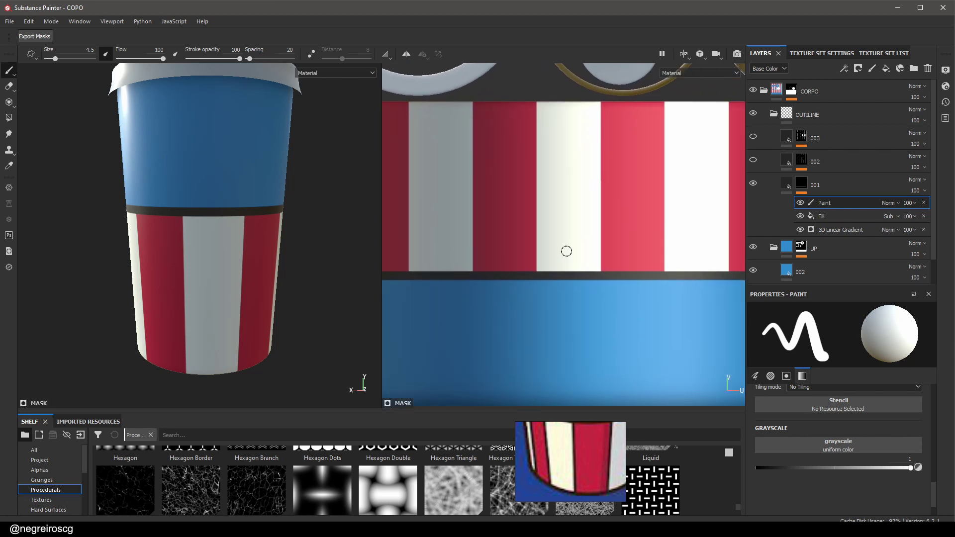
right_click(552, 218)
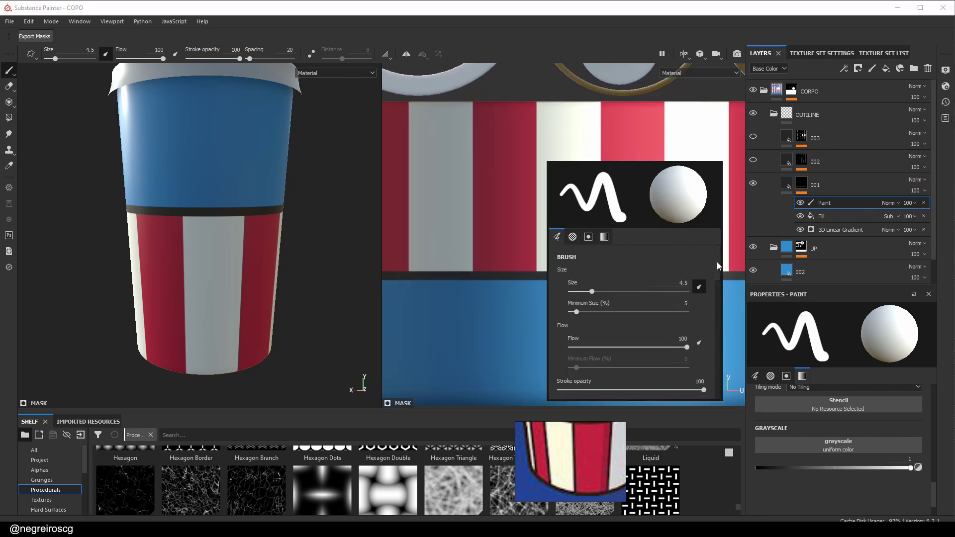
left_click_drag(719, 265, 723, 336)
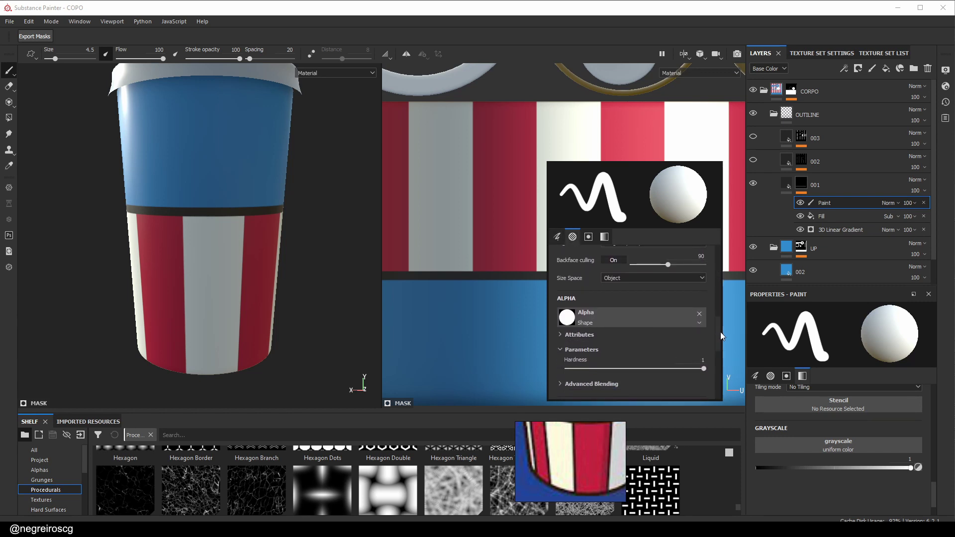
left_click(699, 313)
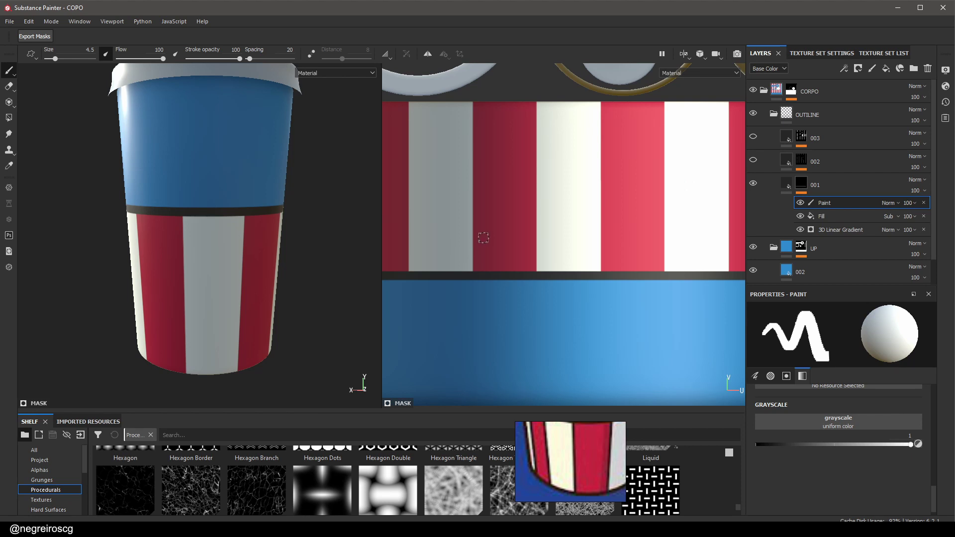
Try a straight vertical outline at brush size 2.84 along the boundary between the last red and white stripes, and undo the stroke
scroll(474, 249, "up", 4)
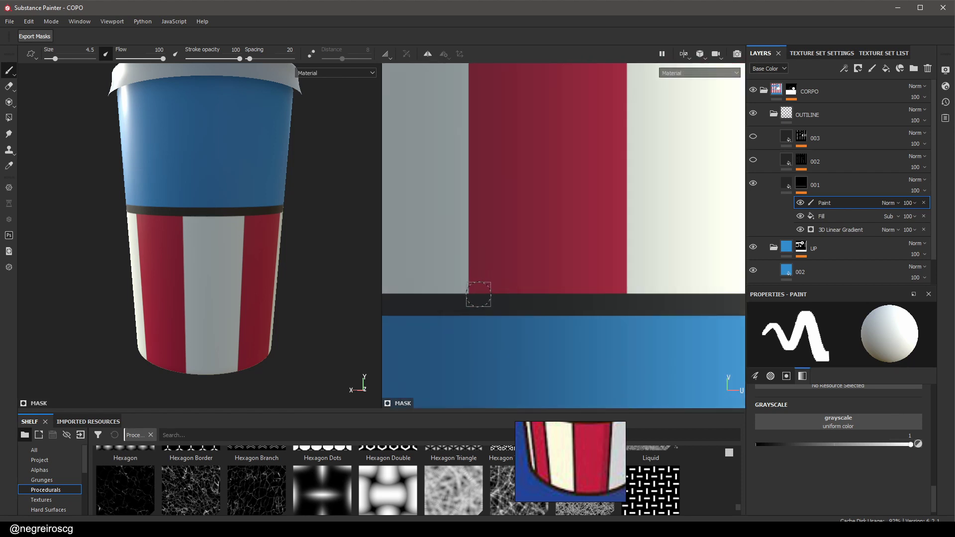
right_click_drag(471, 305, 470, 304, "ctrl")
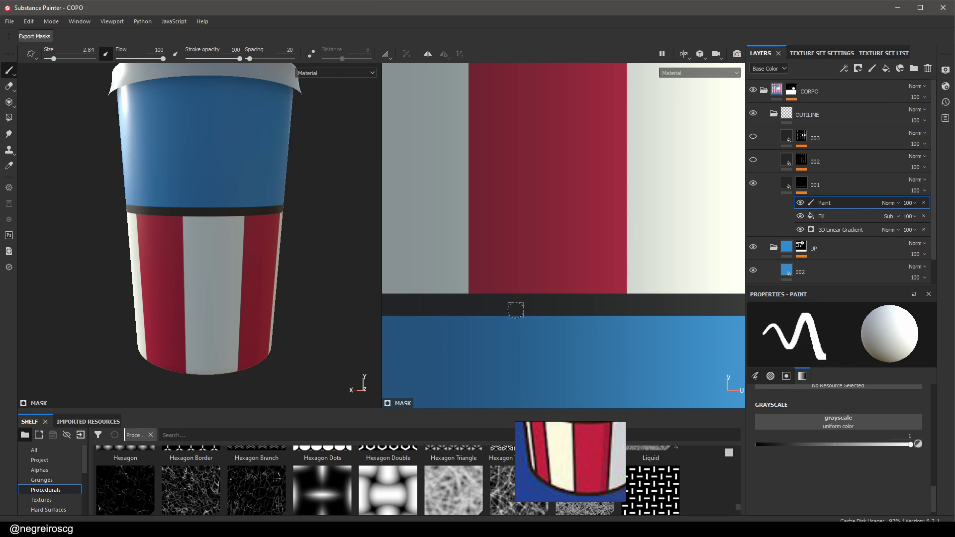
scroll(511, 298, "down", 3)
middle_click_drag(511, 298, 415, 292)
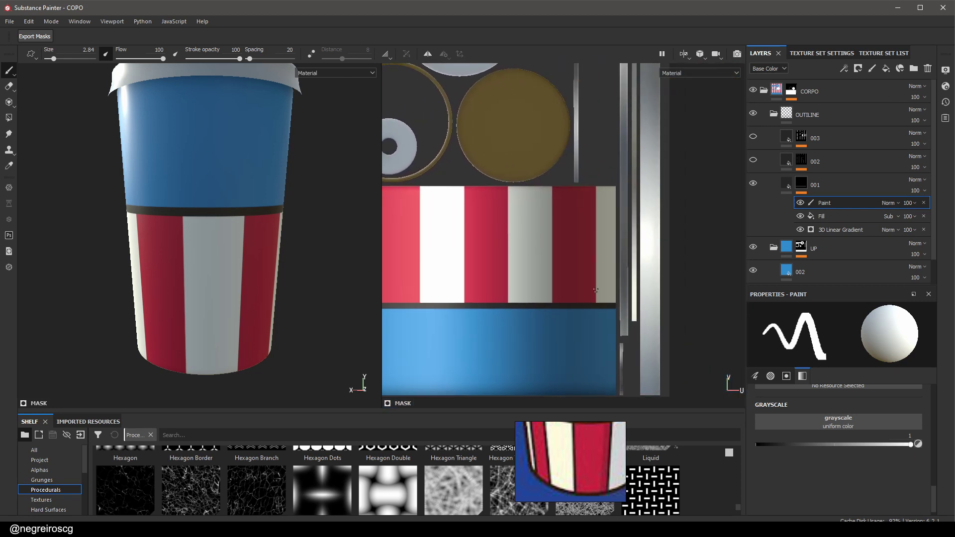
scroll(545, 309, "up", 2)
scroll(544, 309, "up", 3)
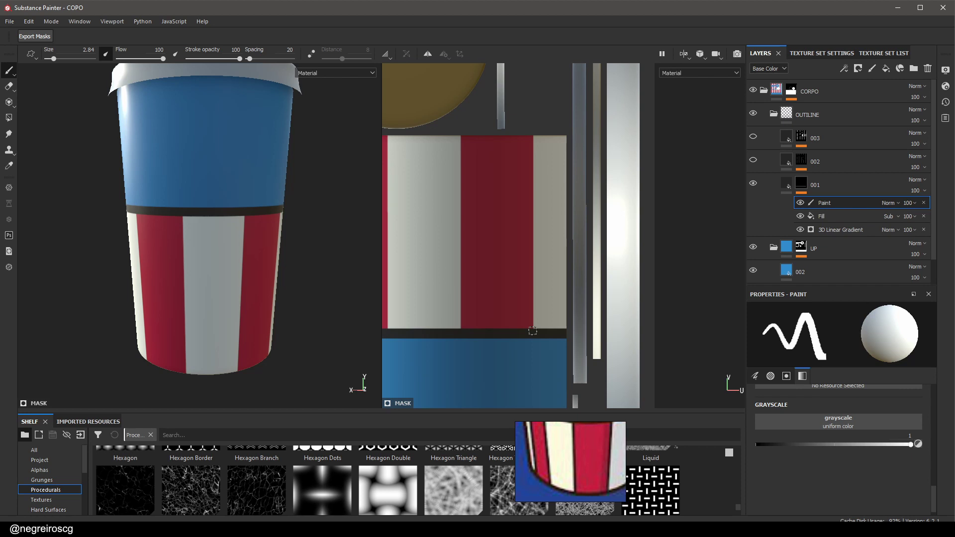
key("shift")
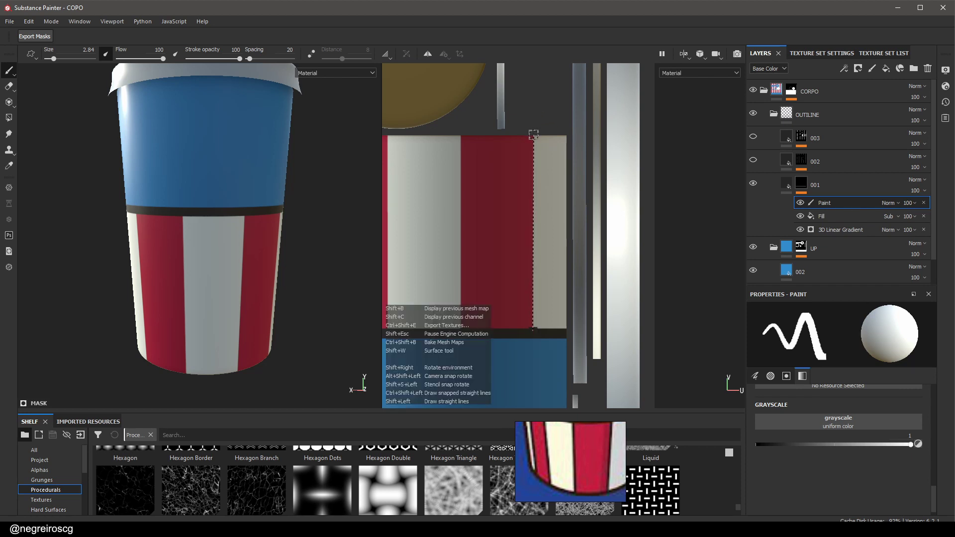
left_click(533, 134, "shift")
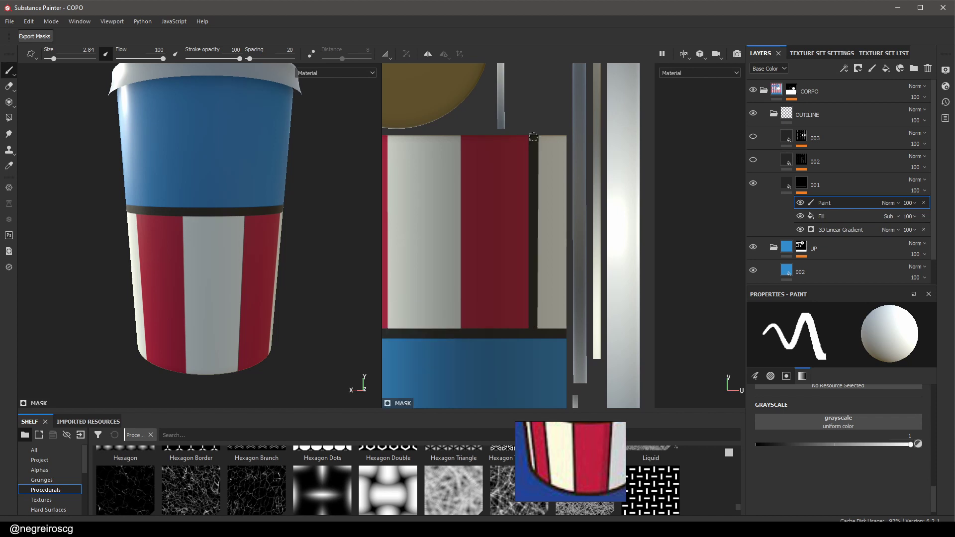
left_click_drag(347, 276, 105, 282, "alt")
key("ctrl+z")
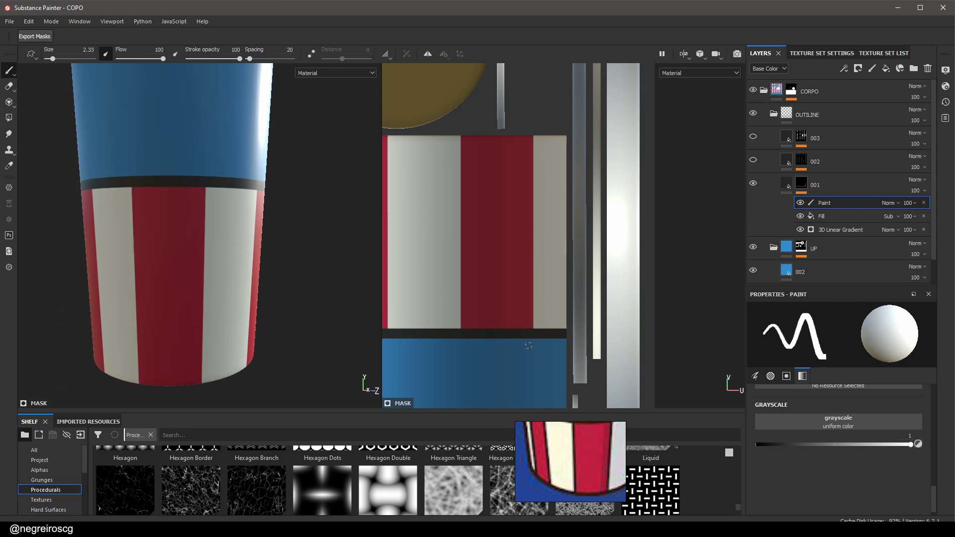
scroll(532, 334, "up", 2)
scroll(535, 324, "down", 3)
middle_click_drag(535, 324, 572, 331)
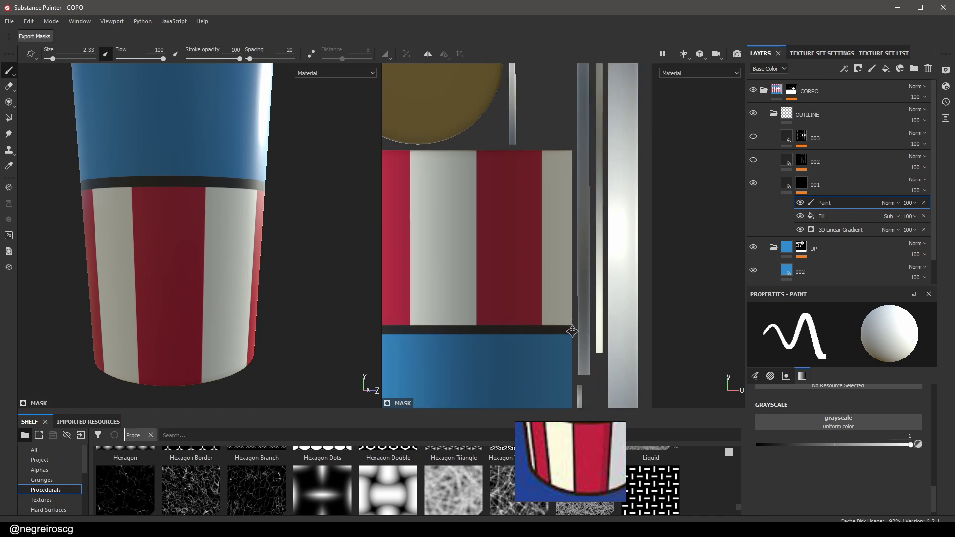
scroll(561, 320, "up", 3)
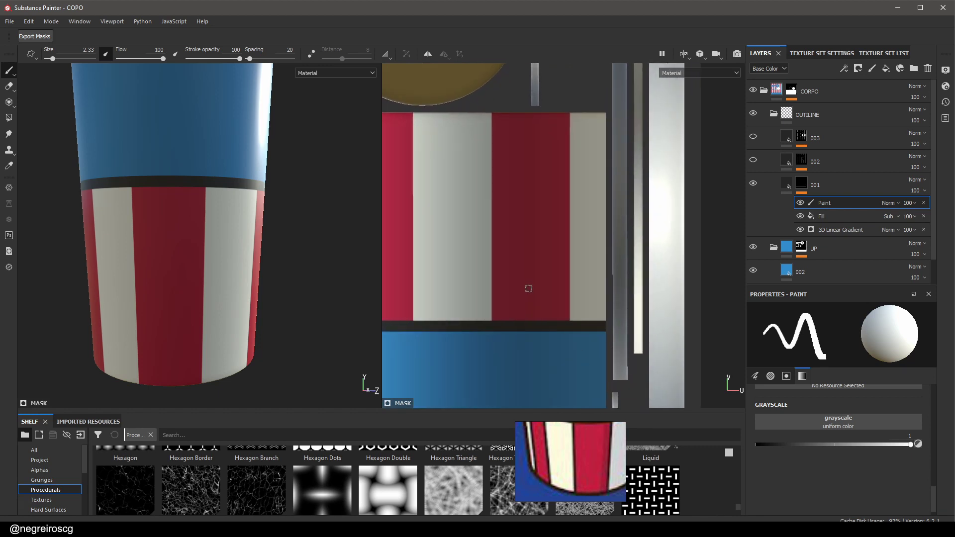
key("F2")
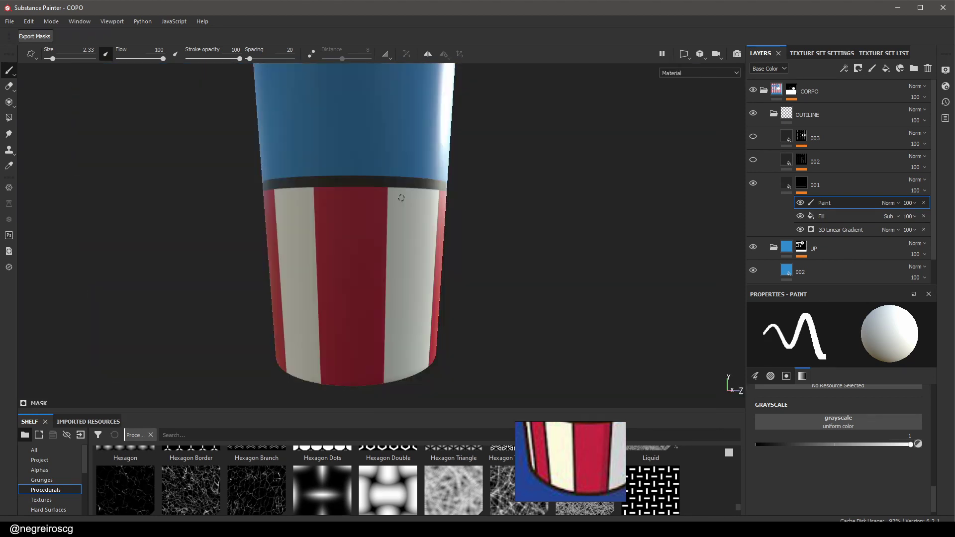
key("F1")
key("F2")
key("F1")
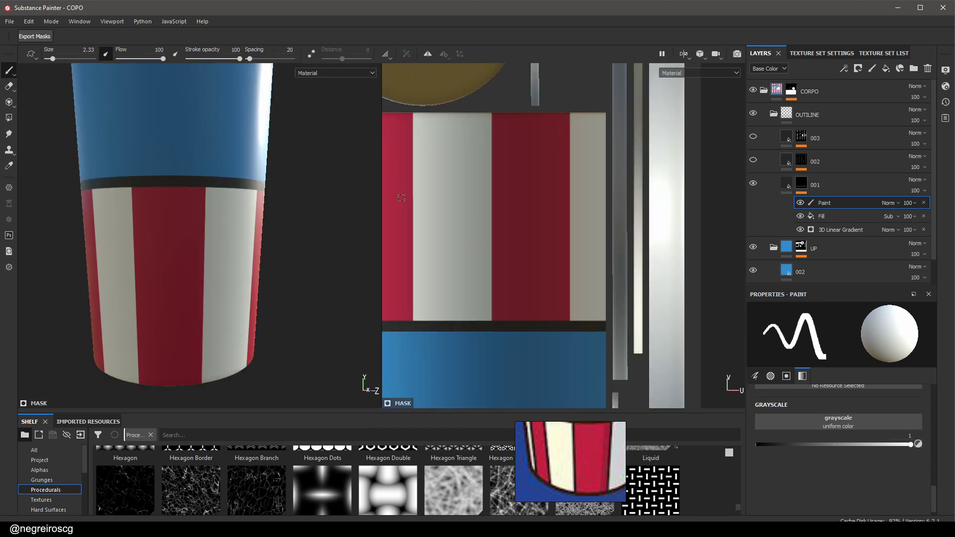
key("F2")
key("F1")
Paint a straight vertical outline at brush size 2.33 along the boundary between the last red and white stripes in layer 001's mask
scroll(575, 320, "up", 1)
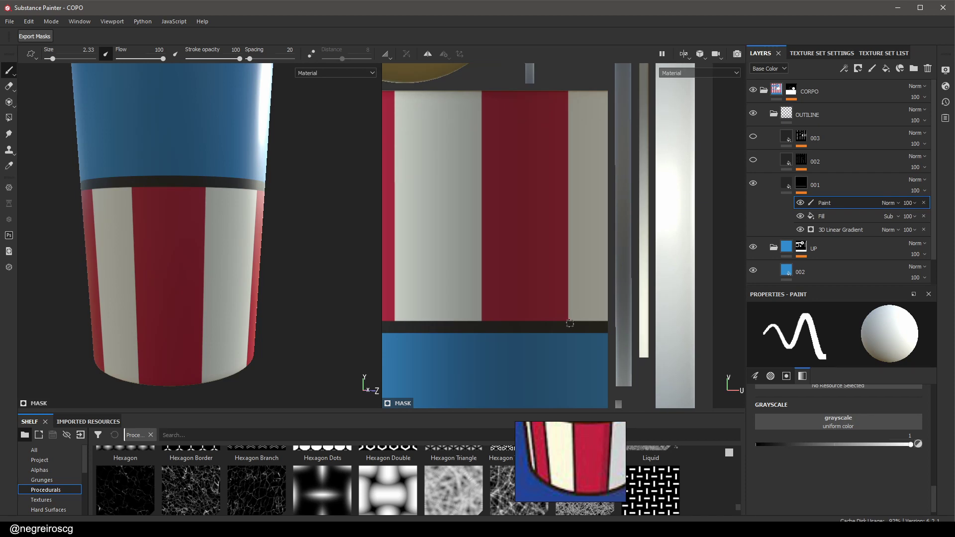
key("shift")
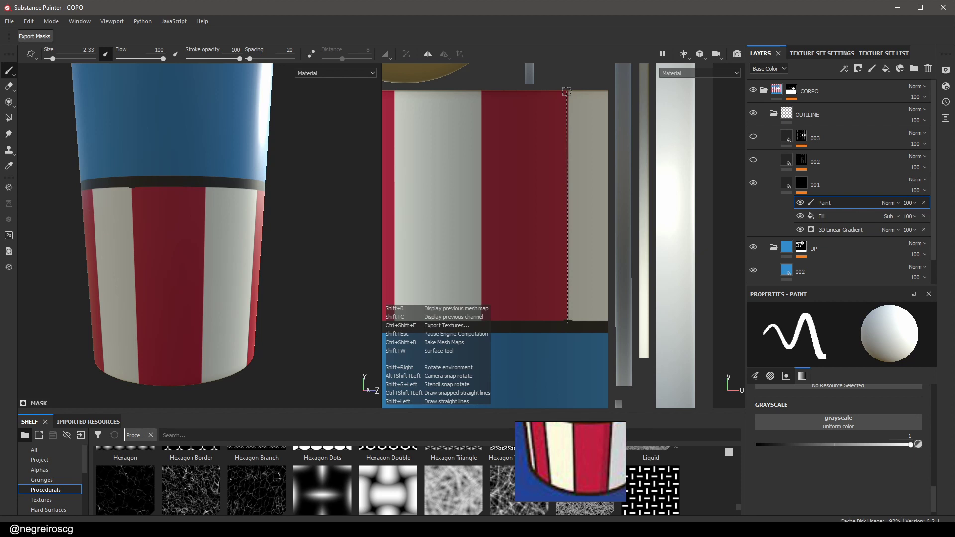
left_click(566, 91, "shift")
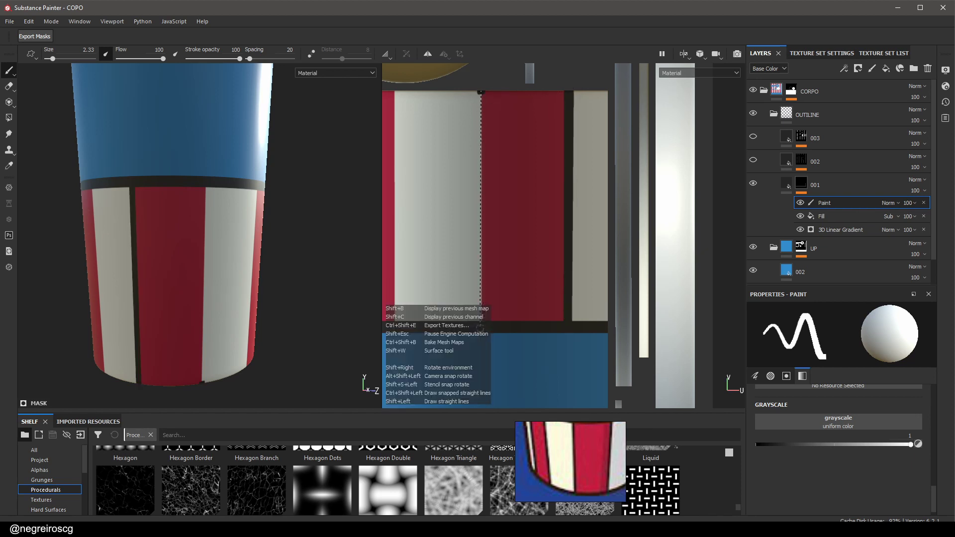
Paint straight outline strokes in the 001 mask along the UV edges left of the dark red stripe and its neighbouring grey stripe
left_click(484, 322, "shift")
middle_click_drag(394, 313, 584, 313)
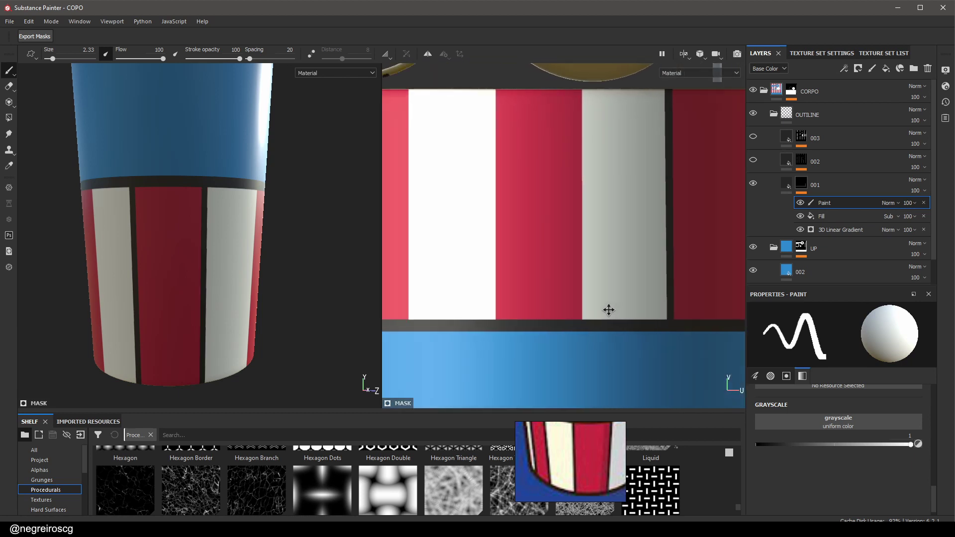
left_click(585, 321)
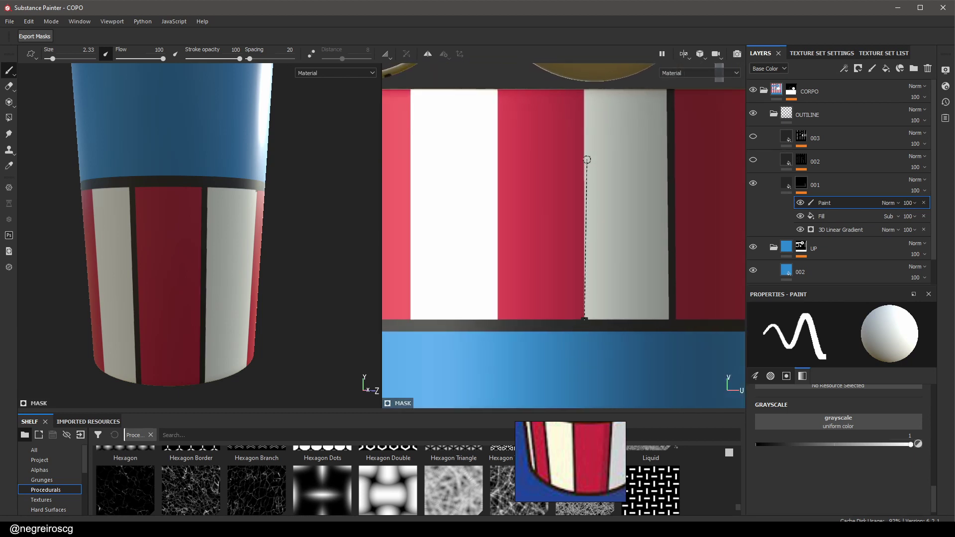
left_click(585, 88, "shift")
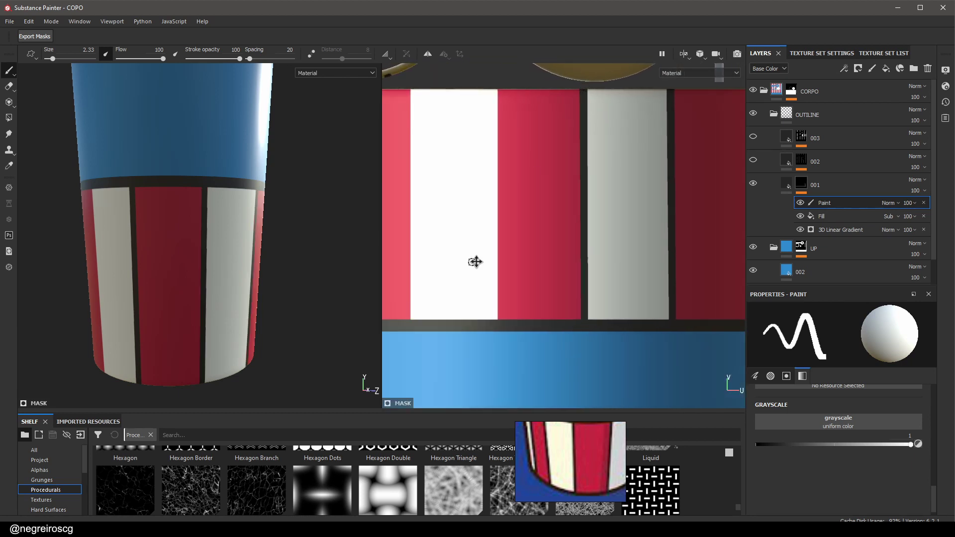
Paint straight vertical outlines along both long edges of the bright white stripe in the UV layout
middle_click_drag(505, 315, 649, 329)
left_click(643, 337)
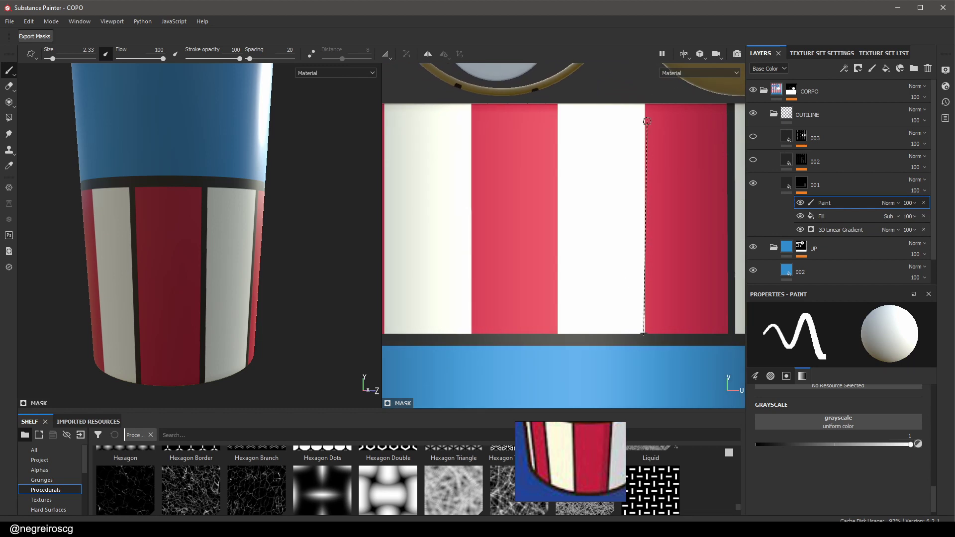
left_click(639, 103, "shift")
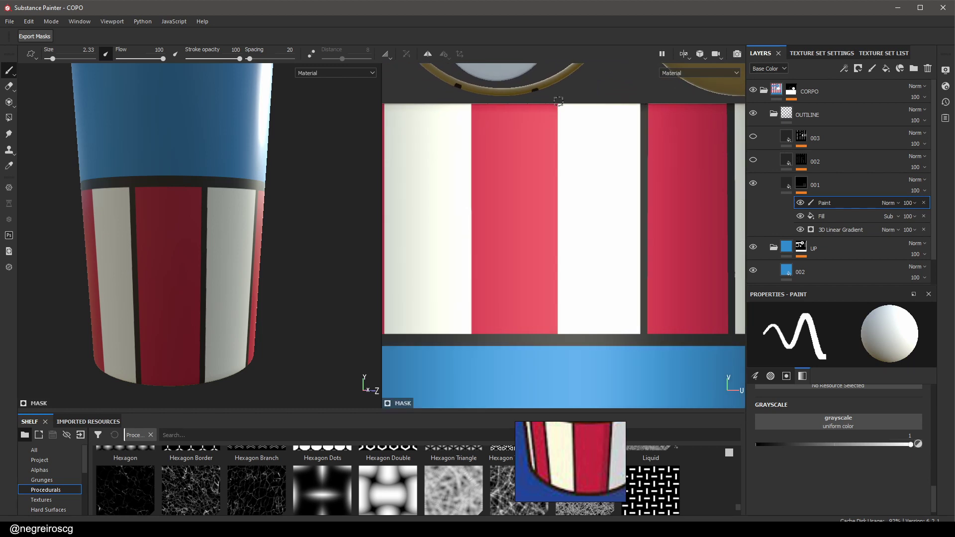
left_click(558, 105)
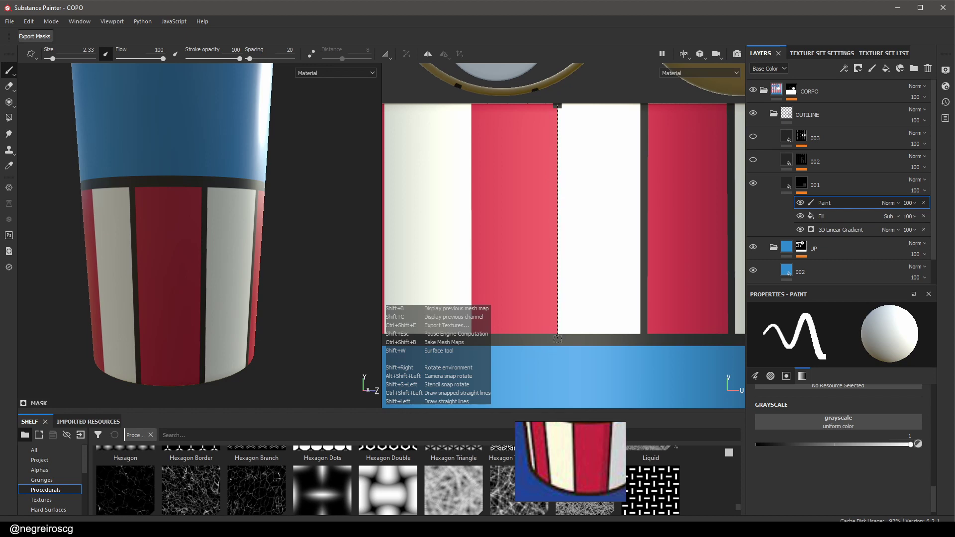
left_click(558, 337, "shift")
Outline both long edges of the cream stripe with straight strokes, undoing and redrawing the slanted one at its dark red side
middle_click_drag(494, 309, 622, 325)
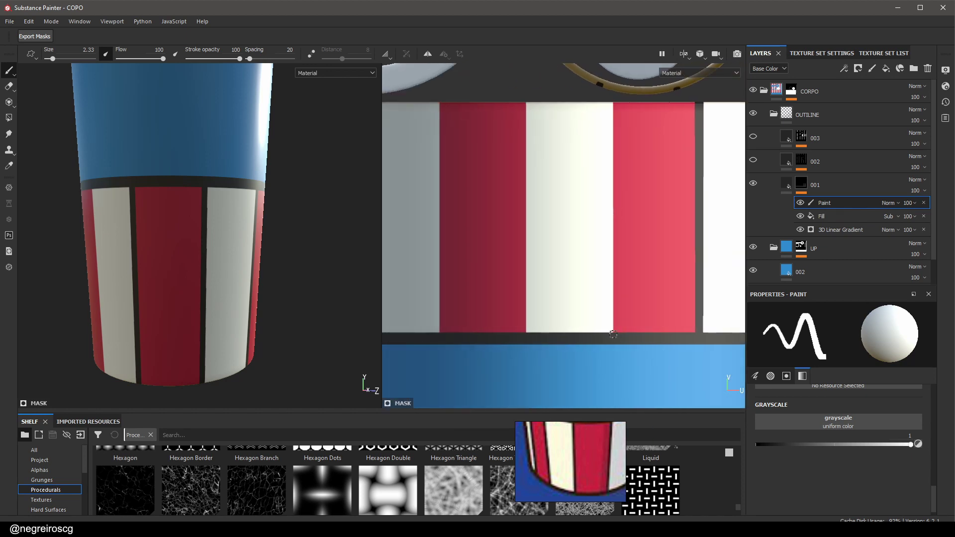
left_click(613, 334)
left_click(612, 111, "shift")
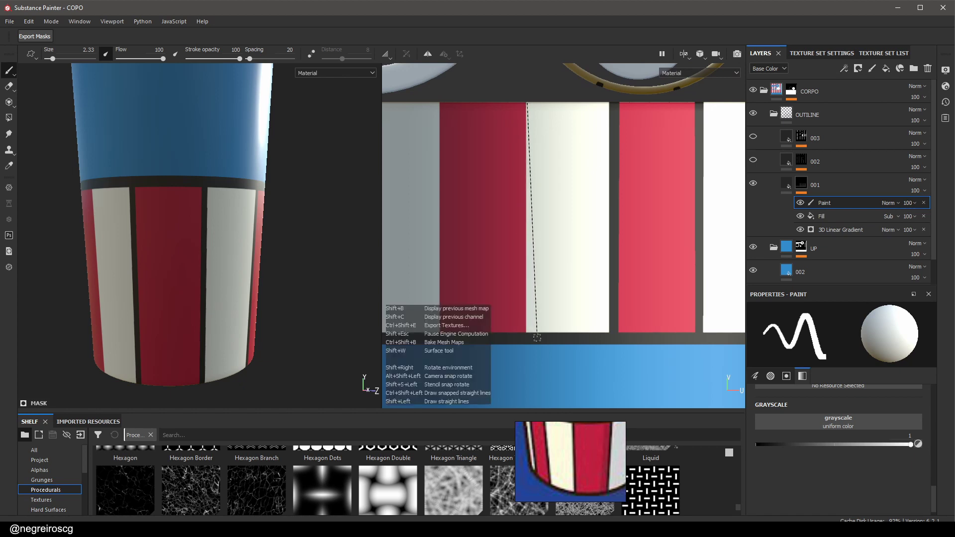
left_click(527, 331, "shift")
key("ctrl+z")
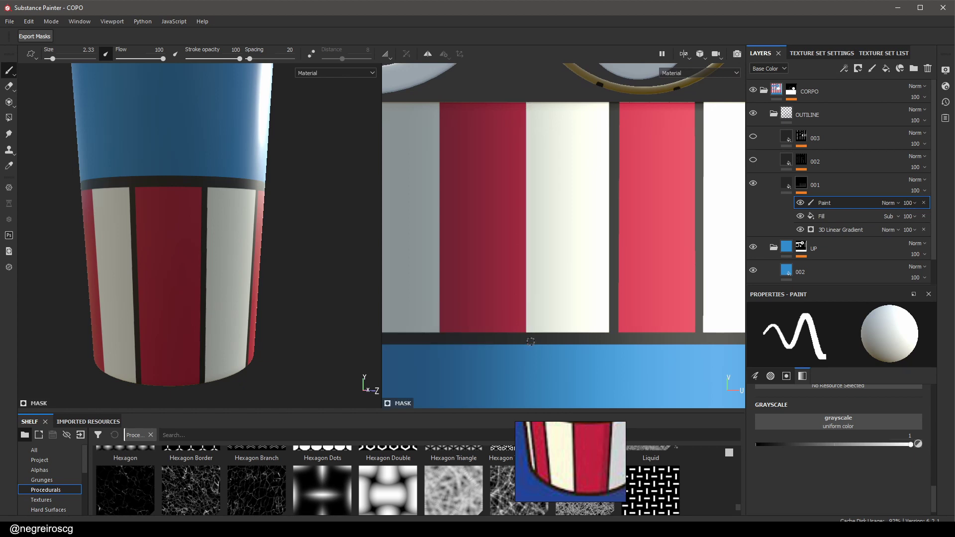
left_click(527, 327, "shift")
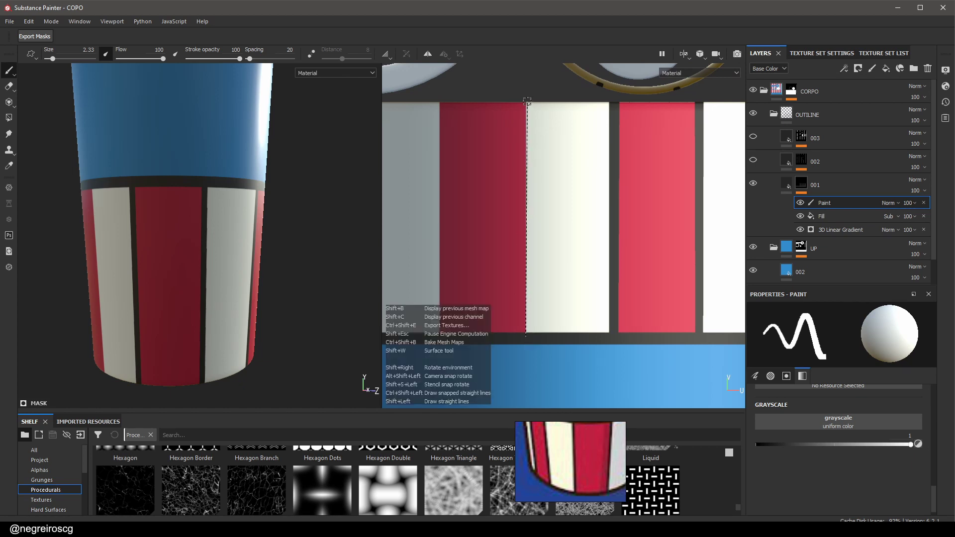
Paint straight vertical outlines along both long edges of the blue-grey stripe in the UV layout
middle_click_drag(475, 182, 575, 177)
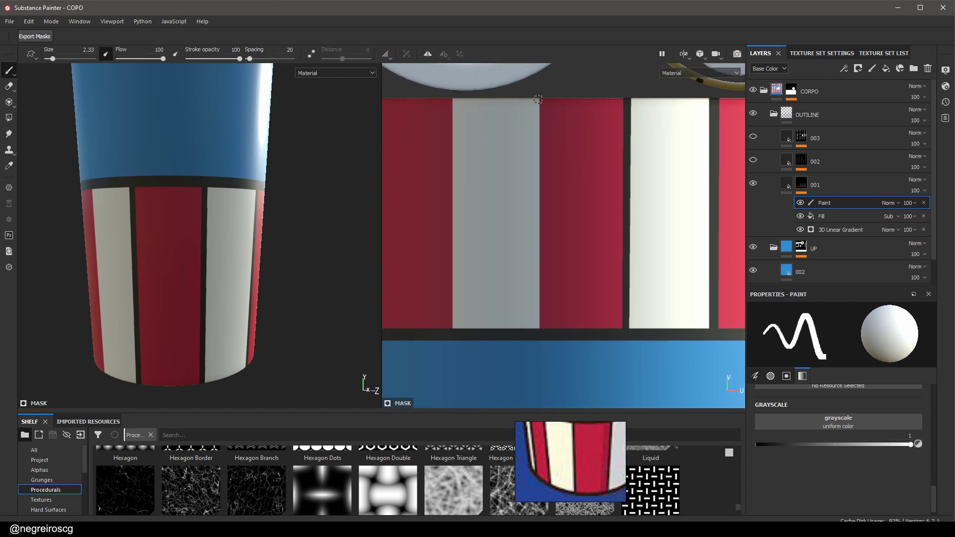
left_click(537, 100)
left_click(539, 329, "shift")
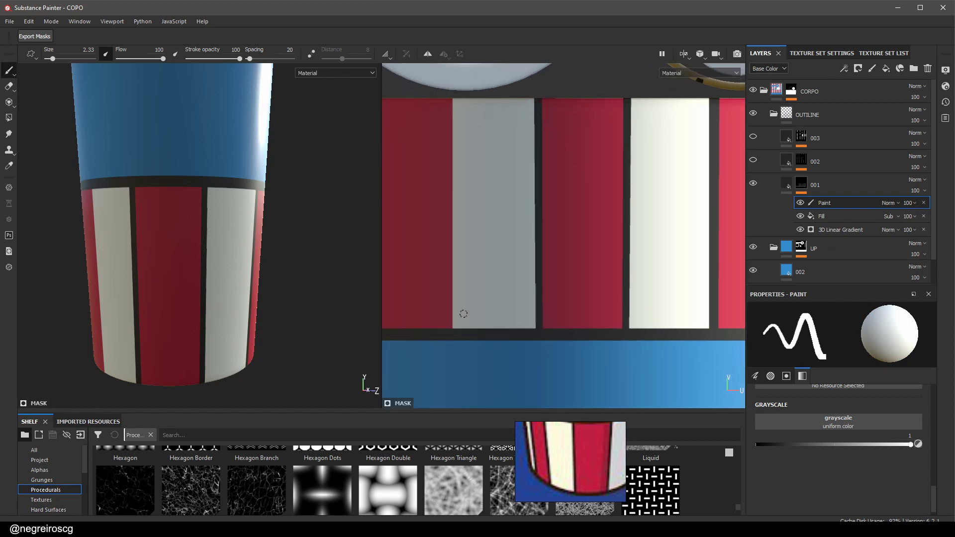
middle_click_drag(463, 314, 560, 316)
left_click(552, 328)
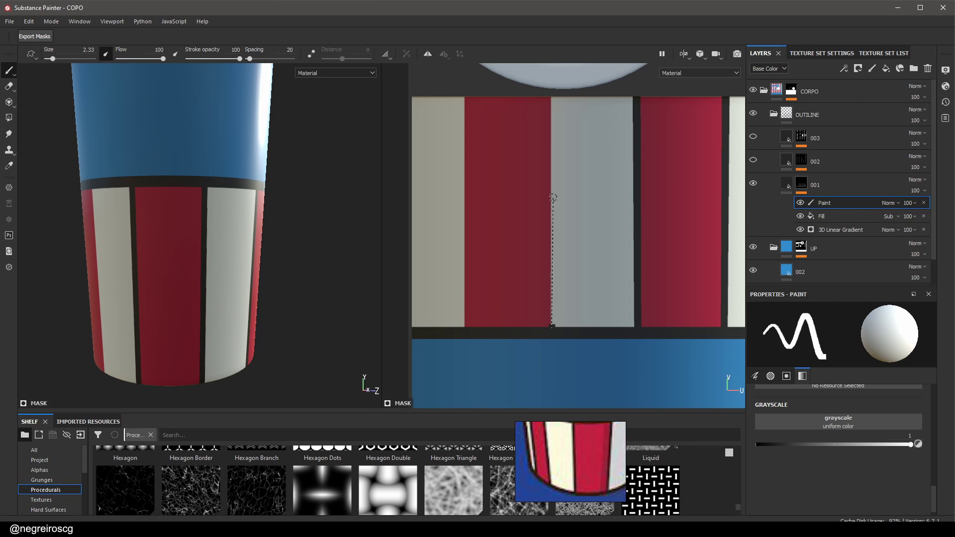
left_click(552, 98, "shift")
Paint a straight outline along the last remaining boundary, between the beige stripe at the UV border and the dark red stripe
middle_click_drag(456, 102, 541, 117)
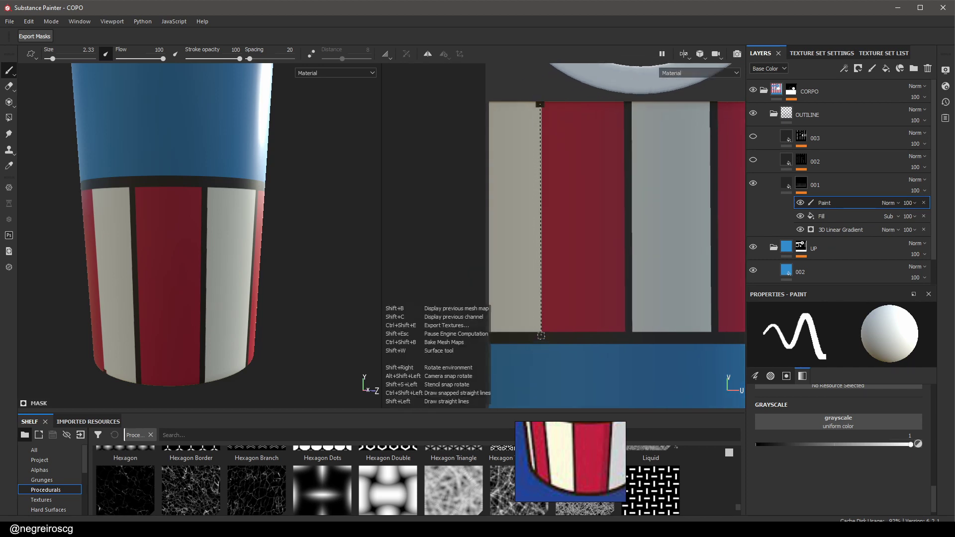
left_click(542, 331, "shift")
scroll(541, 299, "down", 4)
middle_click_drag(716, 241, 591, 253, "alt")
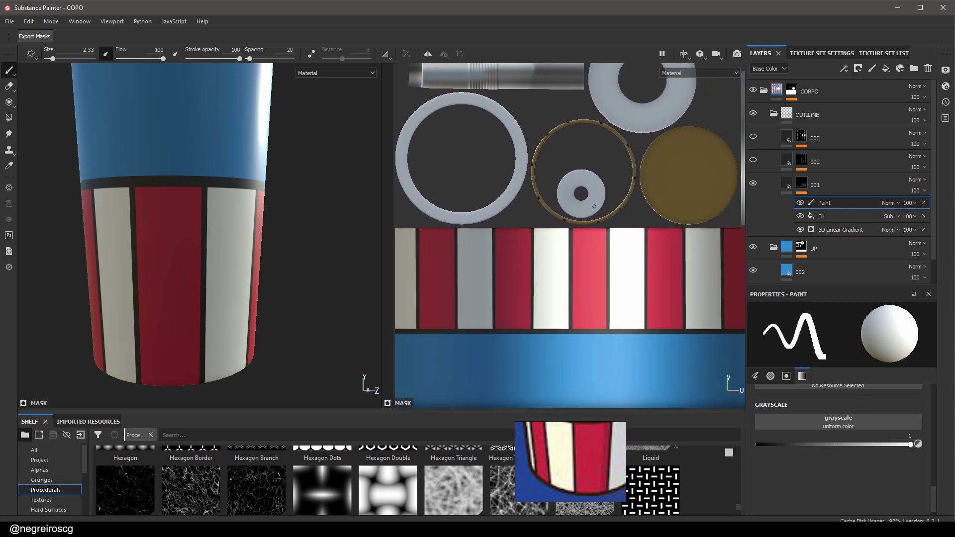
scroll(630, 173, "up", 3)
key("4")
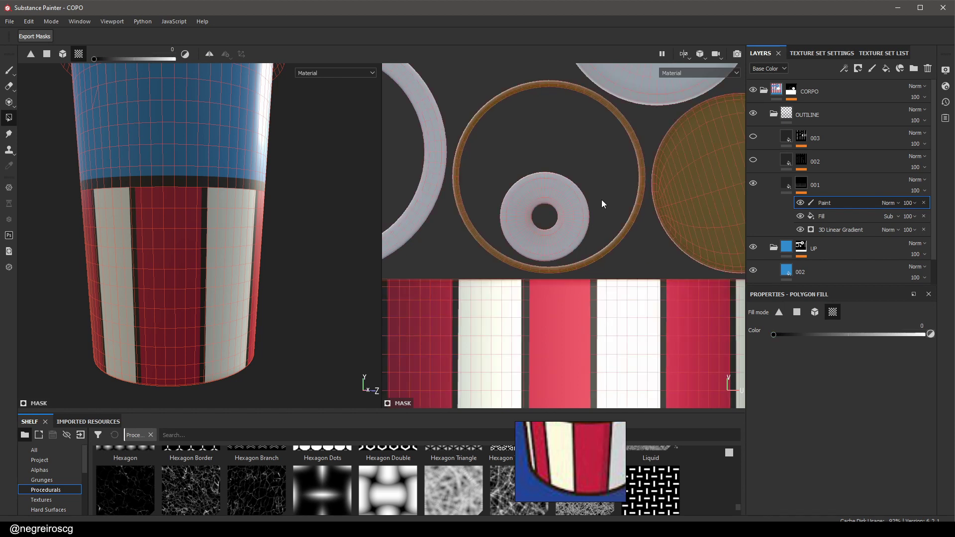
scroll(602, 199, "down", 3)
scroll(201, 217, "down", 1)
key("1")
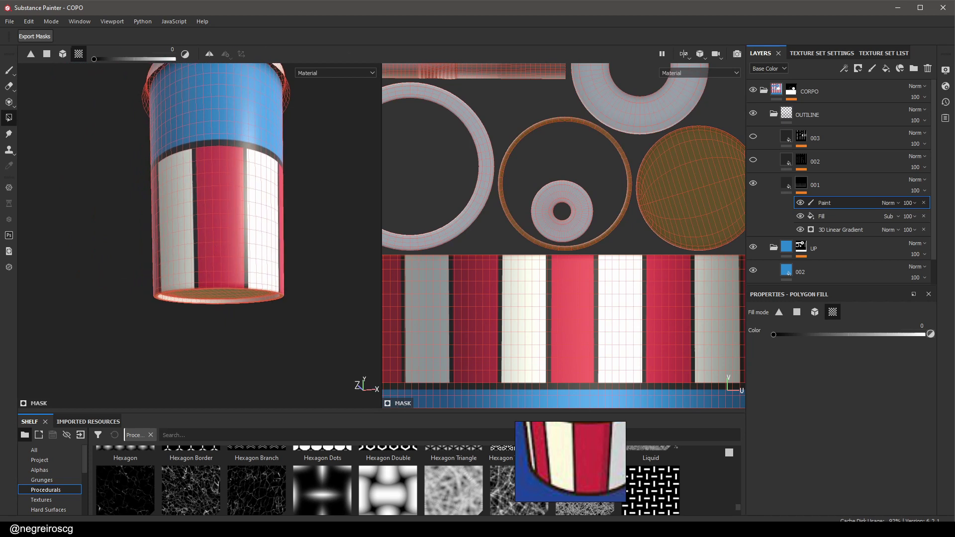
Examine the cup's bottom rim in 3D and the matching end of the stripes in the UV layout
scroll(267, 264, "up", 3)
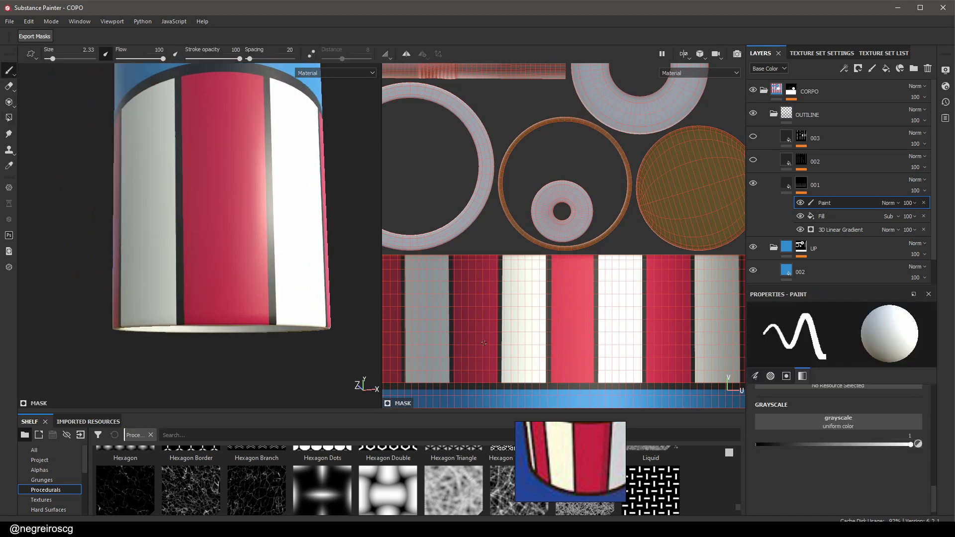
left_click_drag(239, 310, 174, 281, "alt")
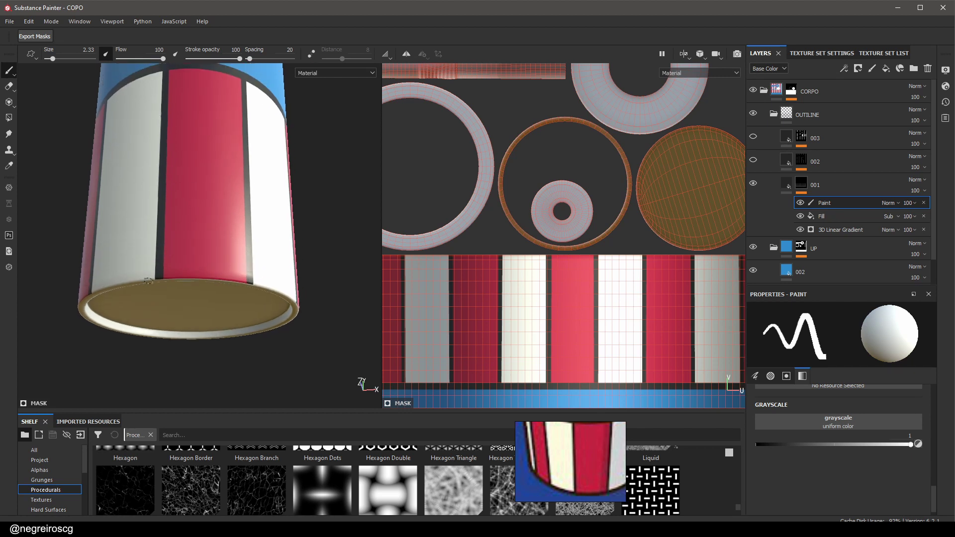
middle_click_drag(478, 341, 616, 324, "alt")
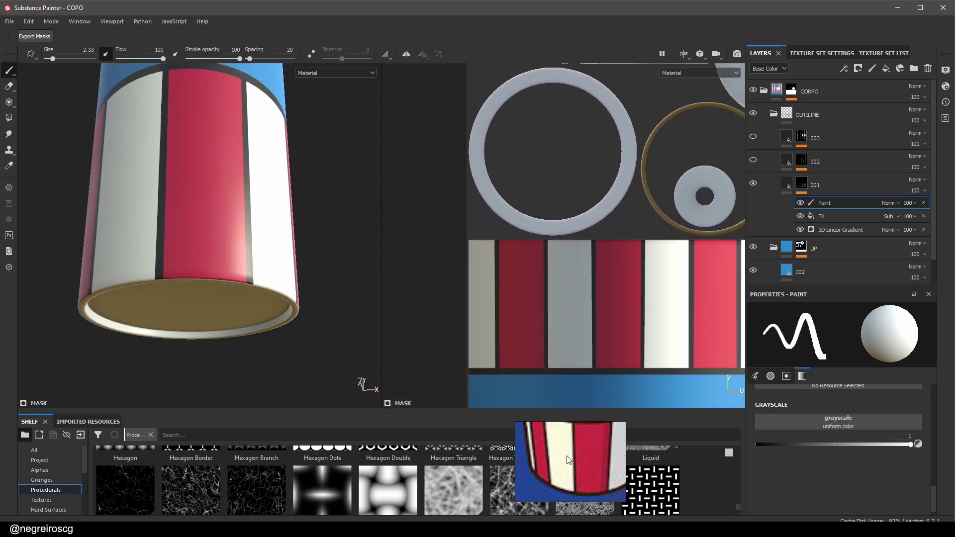
scroll(473, 243, "up", 3)
scroll(486, 245, "down", 2)
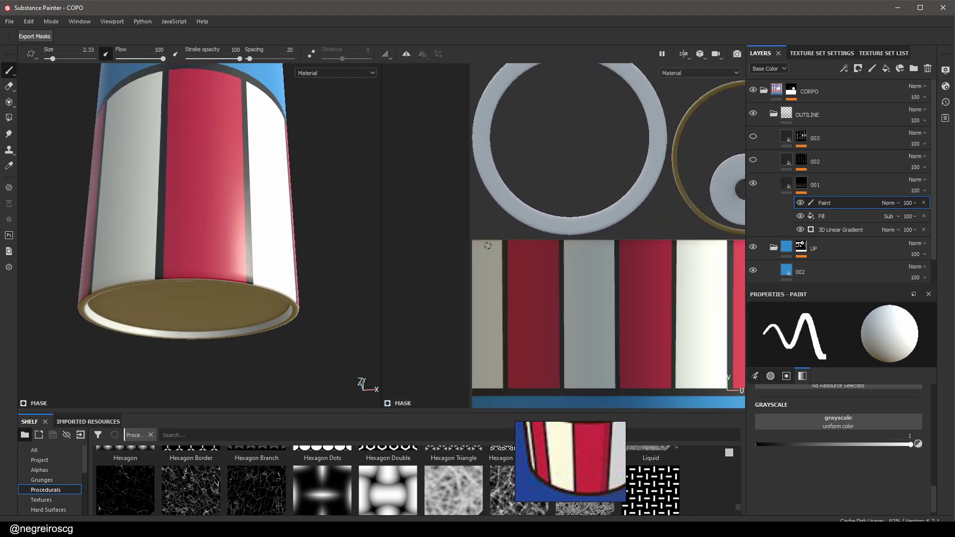
middle_click_drag(587, 264, 512, 252, "alt")
scroll(474, 254, "down", 1)
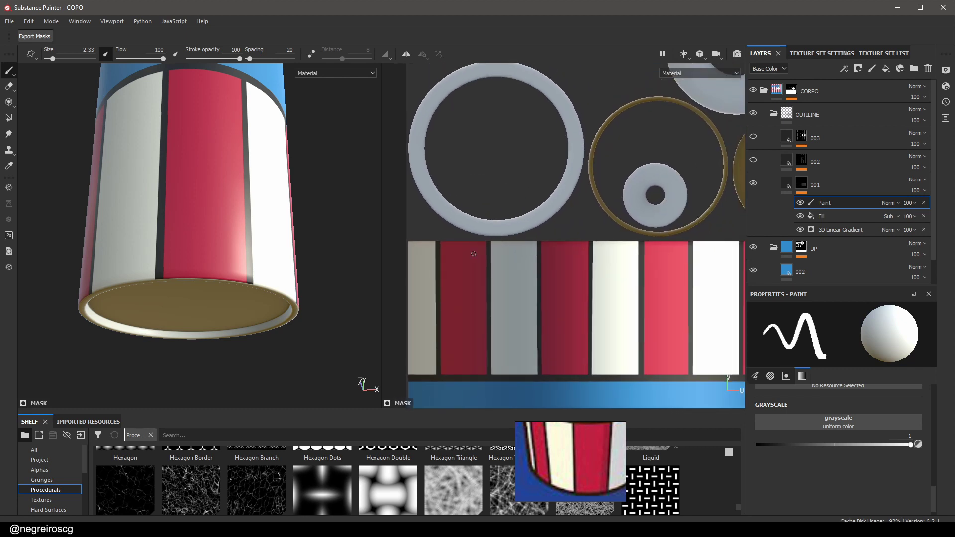
Set the brush size to 3.33 and paint a straight horizontal outline across the stripes' outer UV edge, at the cup's base
key("bracketright")
right_click_drag(511, 266, 440, 185, "alt")
middle_click_drag(582, 262, 520, 253, "alt")
right_click_drag(522, 258, 522, 252, "alt")
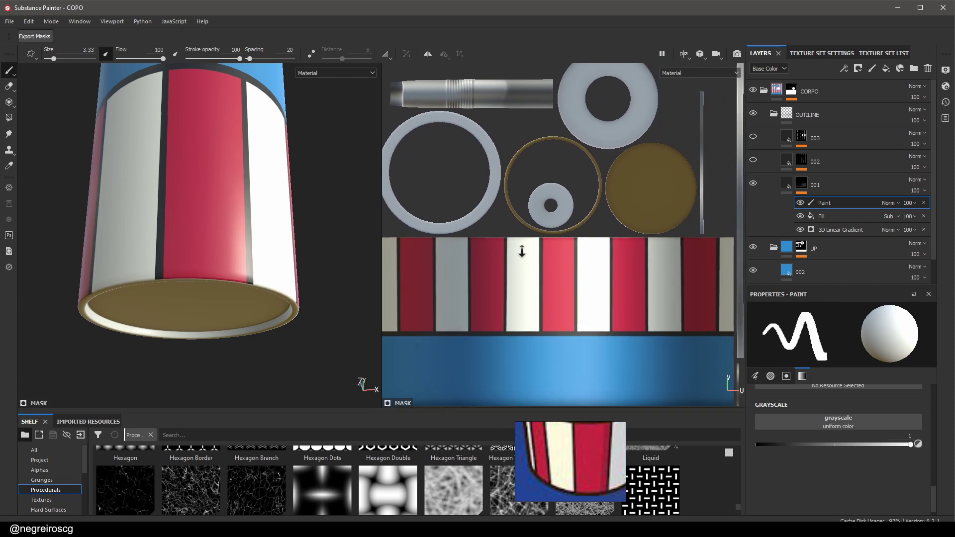
middle_click_drag(388, 251, 403, 246, "alt")
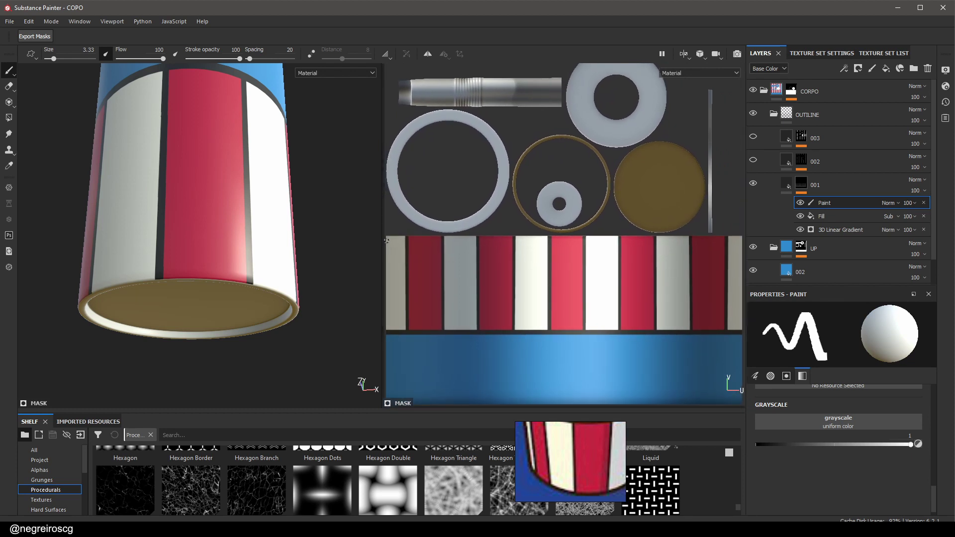
left_click_drag(383, 241, 347, 241)
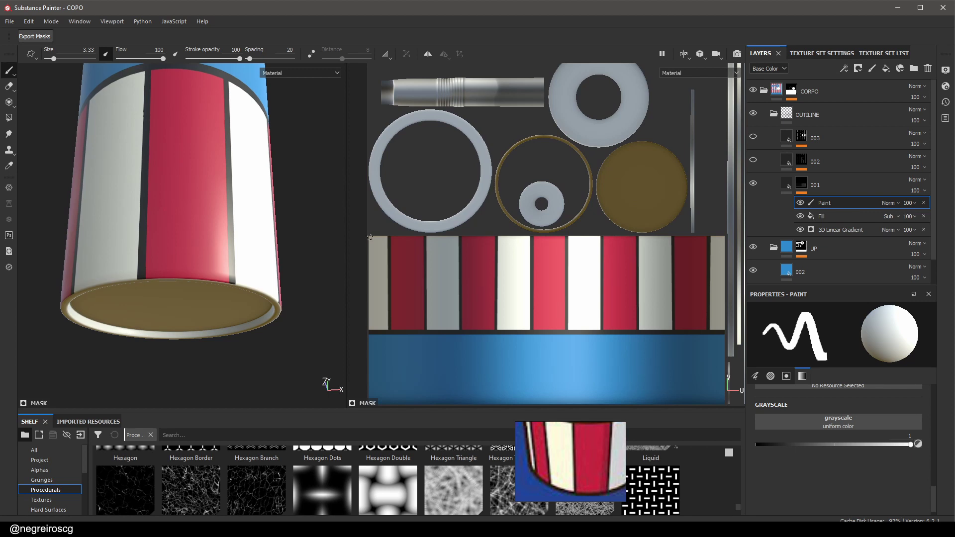
key("shift")
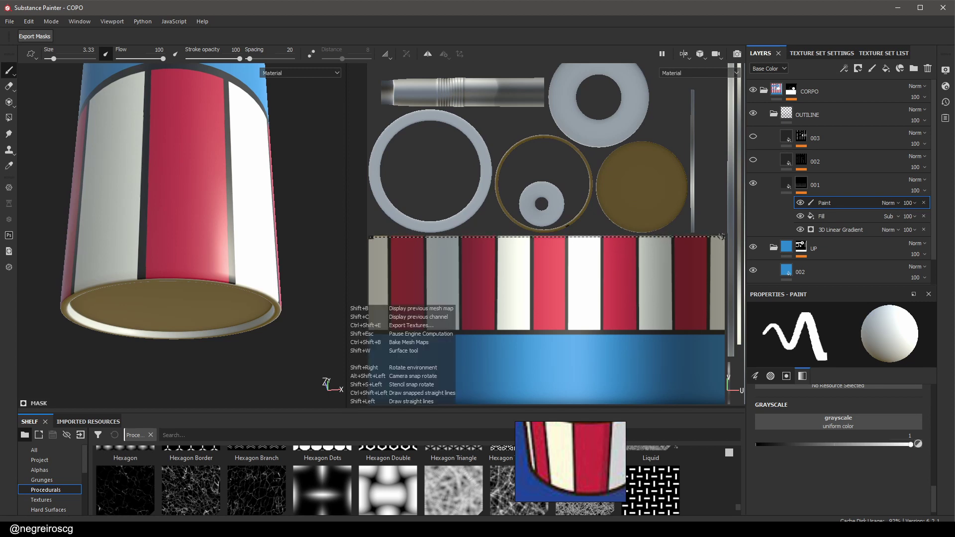
left_click(723, 237, "shift")
Inspect the finished stripe and base outlines around the whole cup in 3D
left_click_drag(250, 264, 182, 278, "alt")
scroll(200, 252, "up", 5)
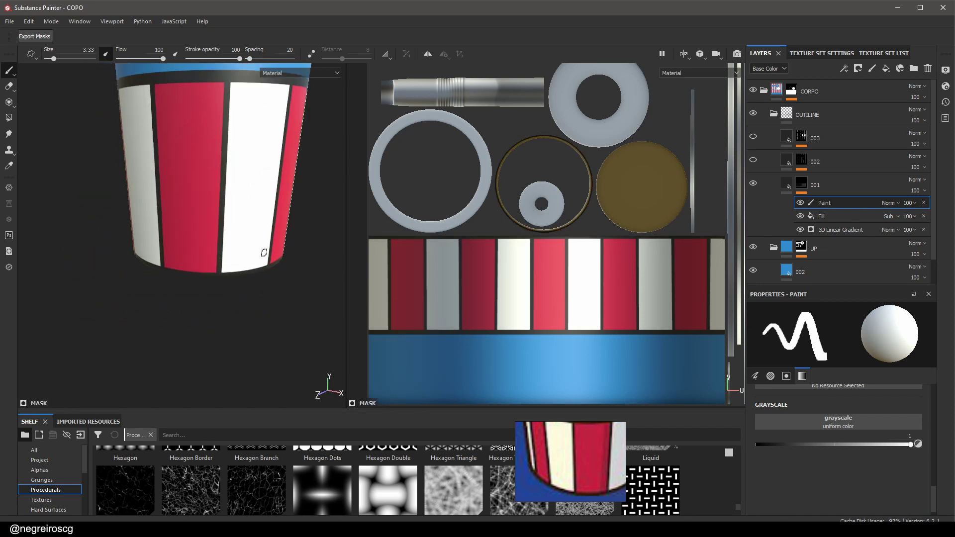
scroll(234, 245, "down", 5)
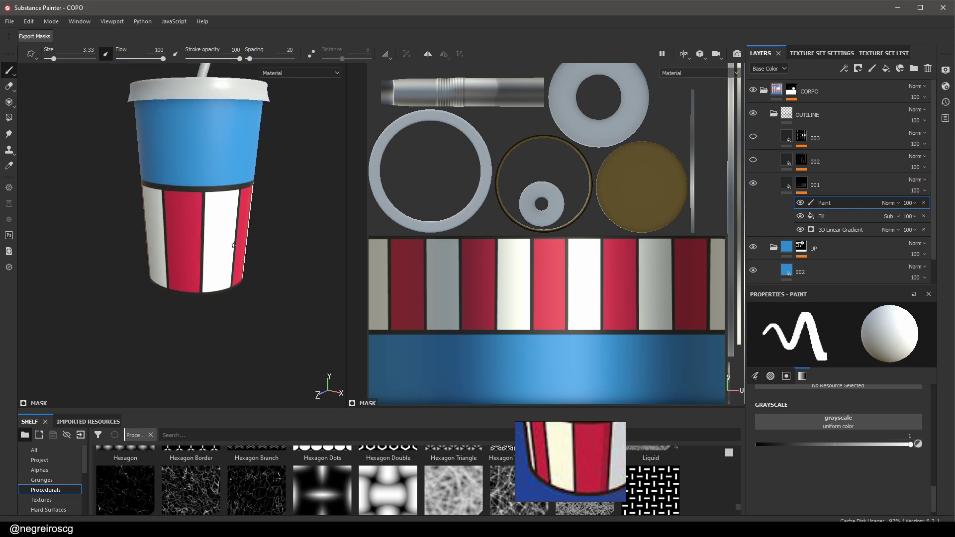
left_click_drag(222, 241, 221, 263, "alt")
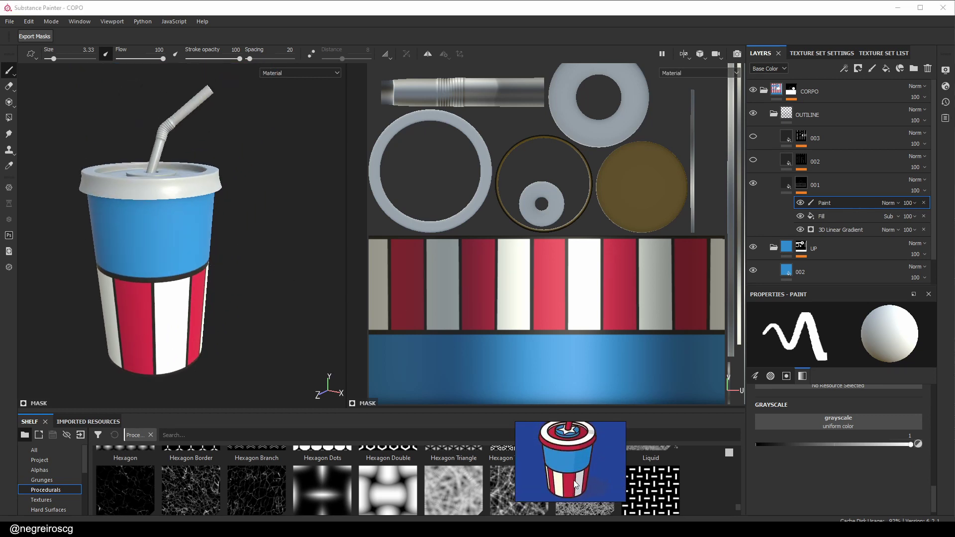
left_click_drag(234, 302, 209, 267, "alt")
middle_click_drag(209, 266, 144, 266, "alt")
left_click_drag(167, 270, 225, 259, "alt")
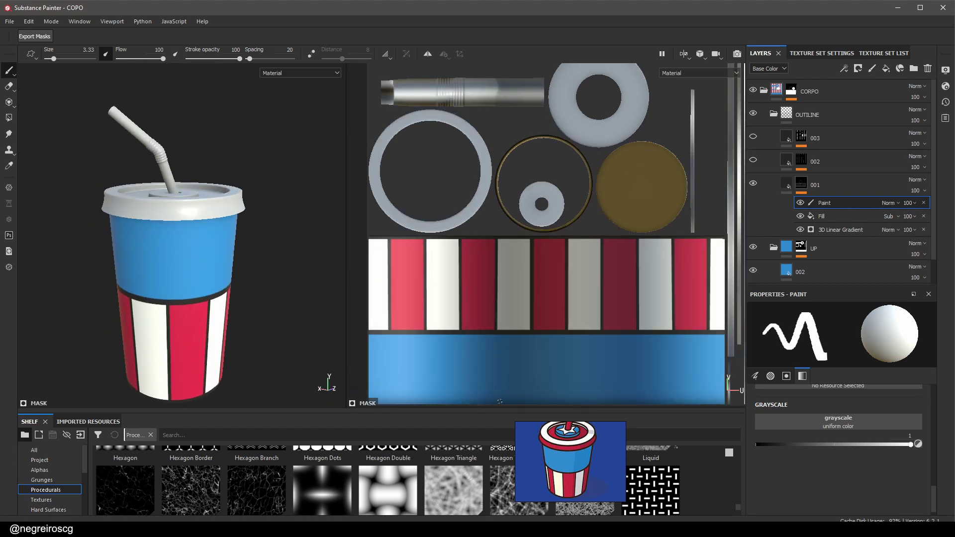
Collapse the OUTILINE folder and add a fill layer above it with the color channel turned off
left_click(774, 114)
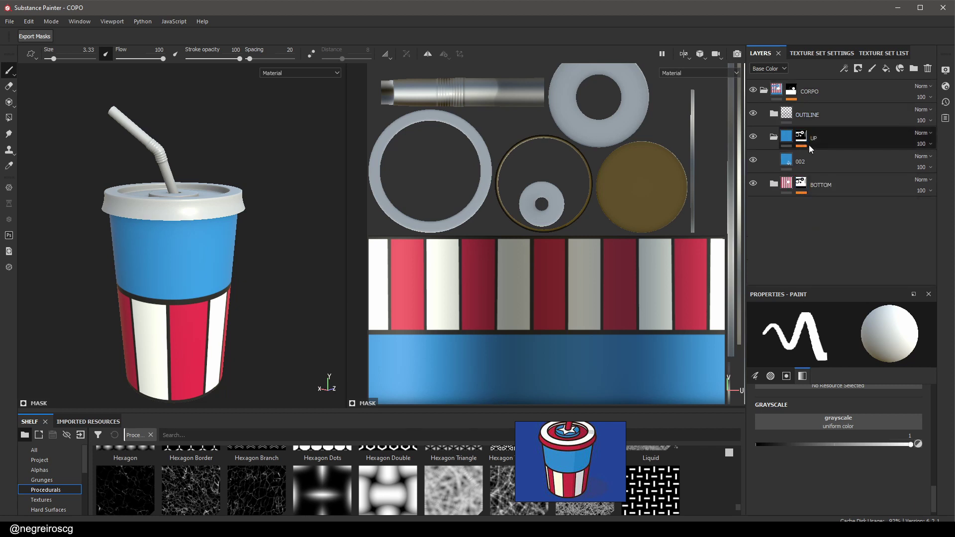
left_click(819, 118)
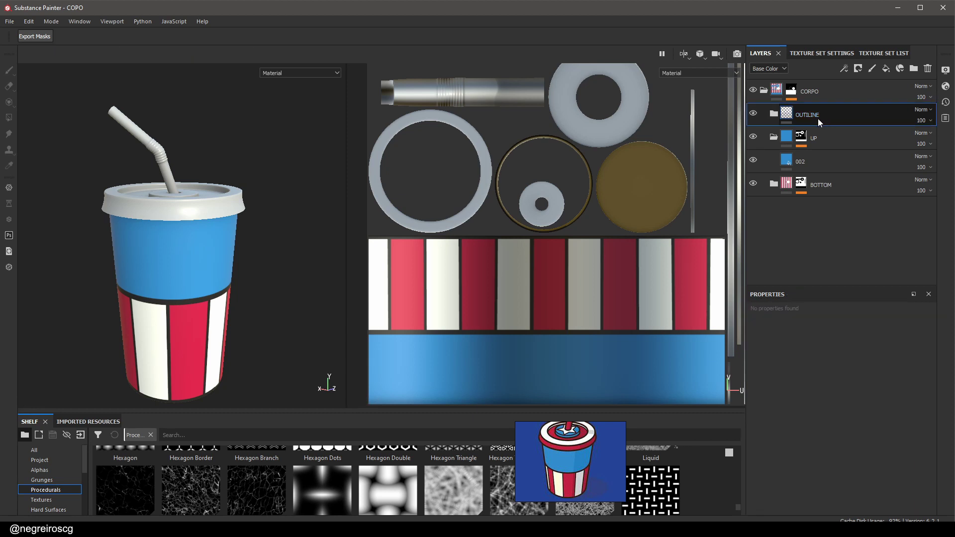
left_click(886, 69)
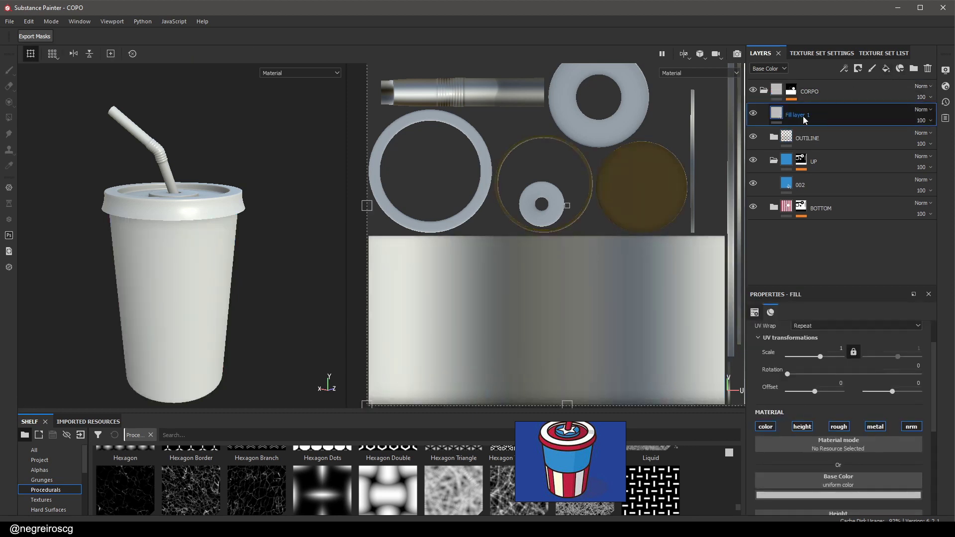
left_click(766, 426)
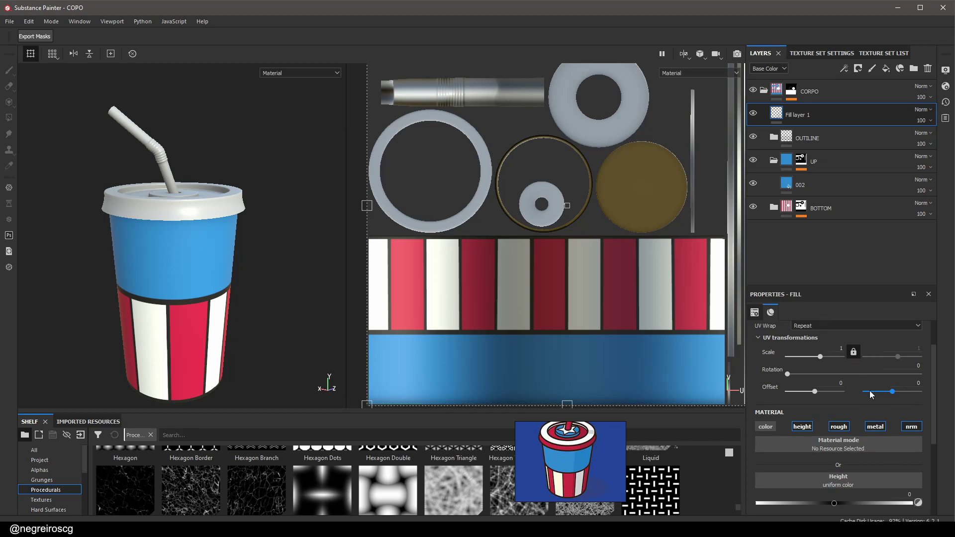
scroll(870, 394, "down", 3)
scroll(223, 329, "up", 3)
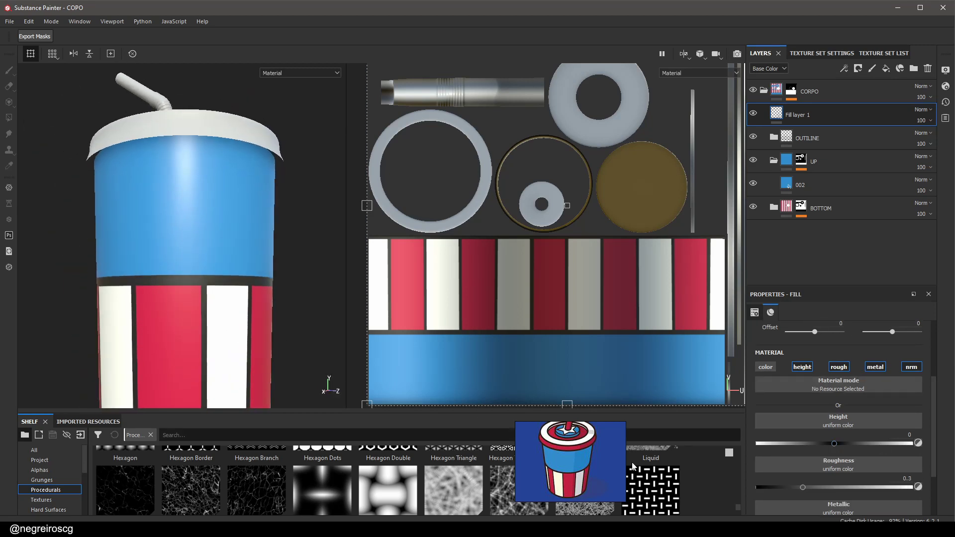
Set the new fill layer's roughness to about 0.19 and rename the layer Roghness
scroll(816, 466, "down", 2)
mouse_move(805, 458)
left_mouse_down()
mouse_move(774, 462)
mouse_move(788, 454)
left_mouse_up()
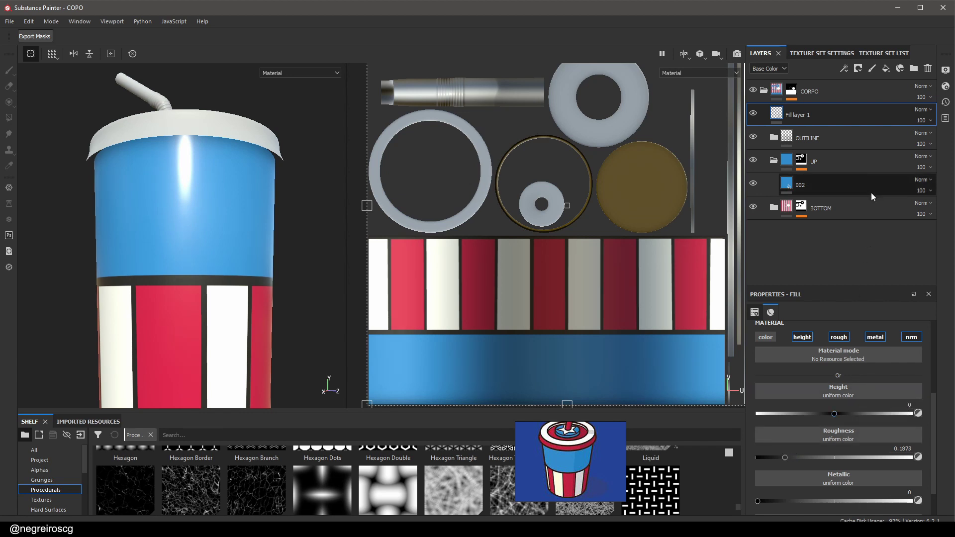
double_click(801, 118)
type("rO")
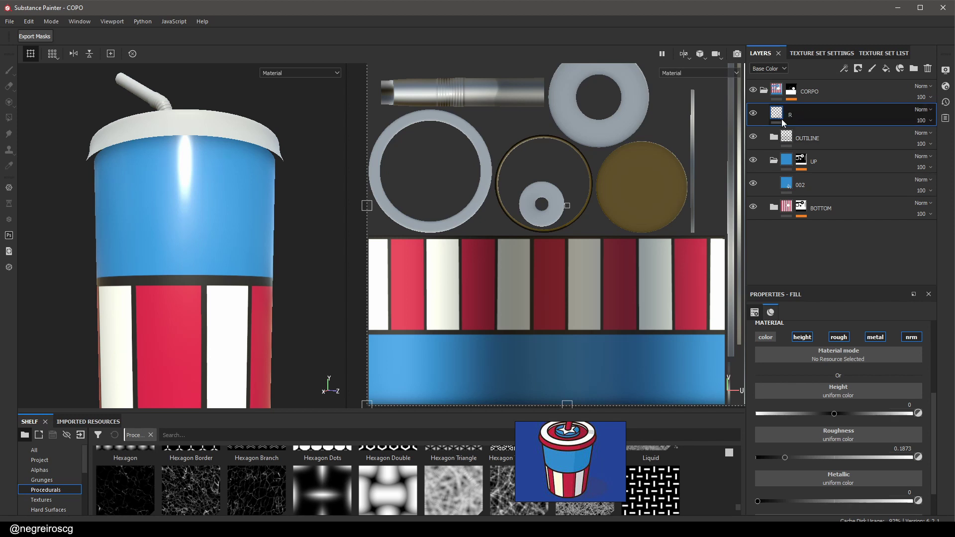
type("oghness")
key("Return")
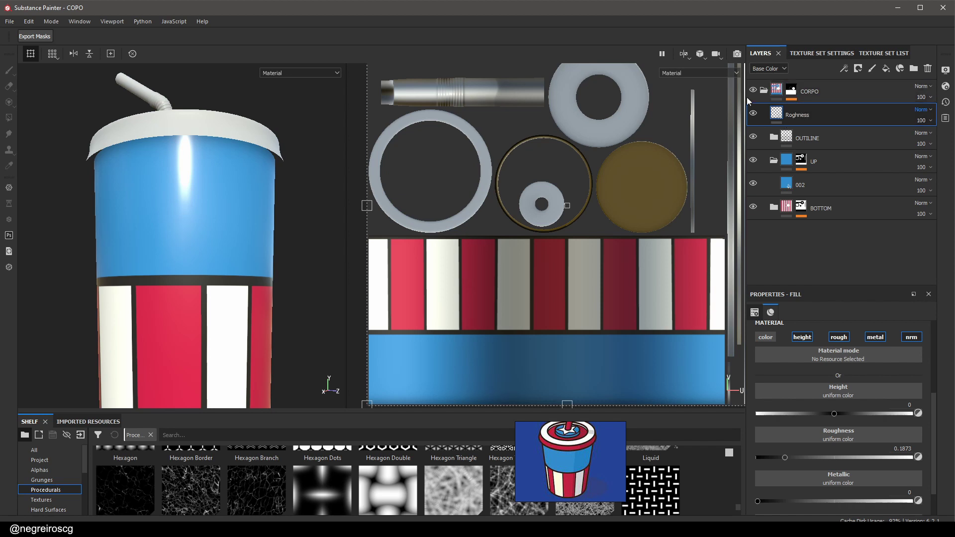
Duplicate the Roghness fill layer and rename the copy Roghness02
key("ctrl+d")
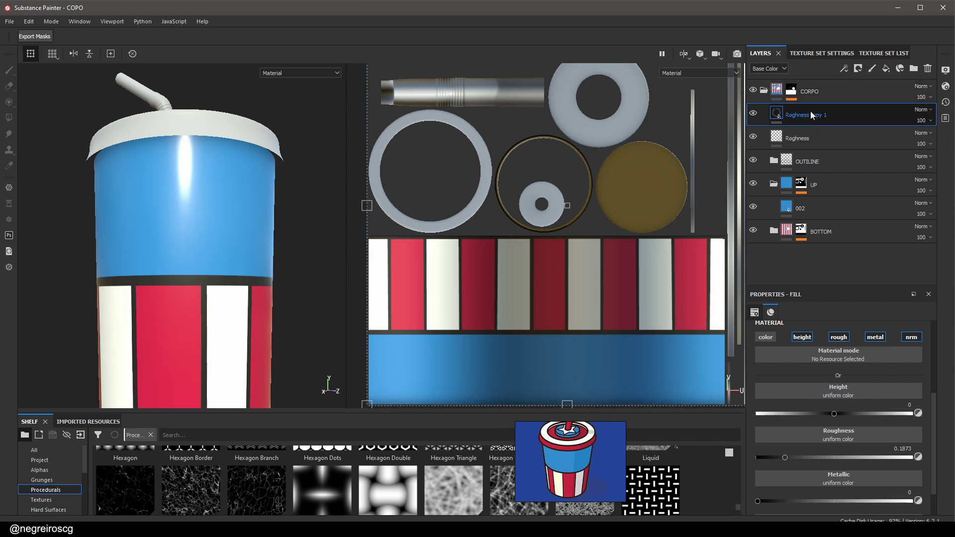
double_click(811, 115)
left_click_drag(813, 115, 830, 115)
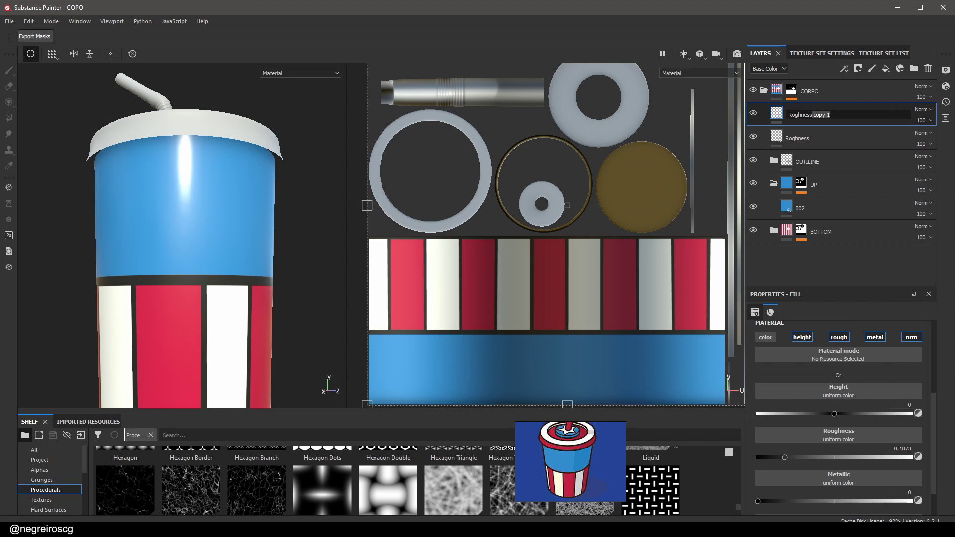
type("02")
key("Return")
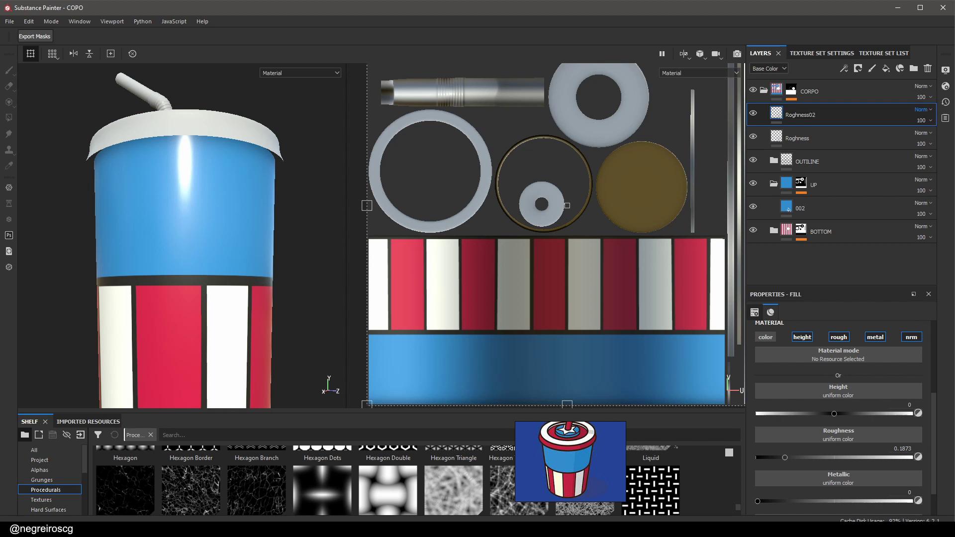
Limit Roghness02 to the roughness channel only and set its roughness to about 0.35
left_click(802, 337)
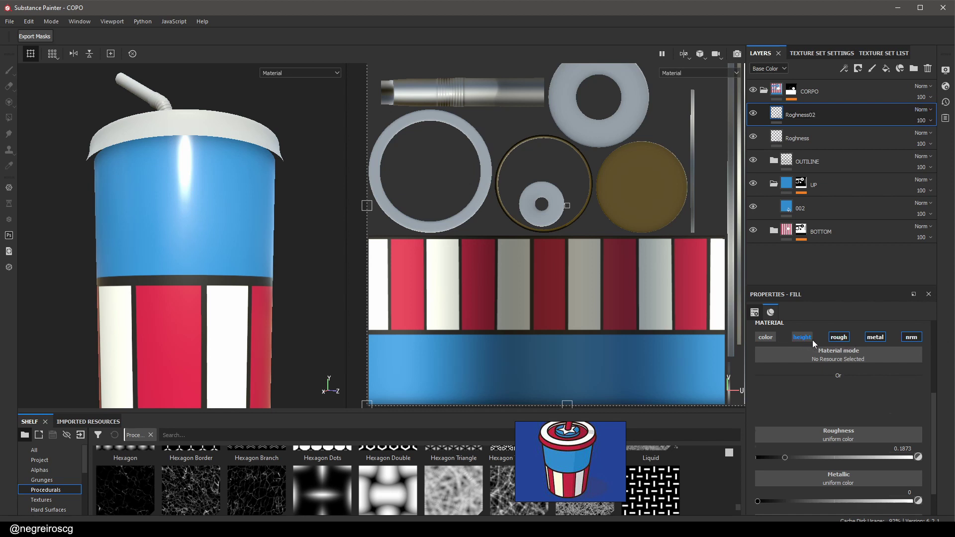
left_click(876, 337)
left_click(915, 338)
left_click_drag(784, 419, 811, 419)
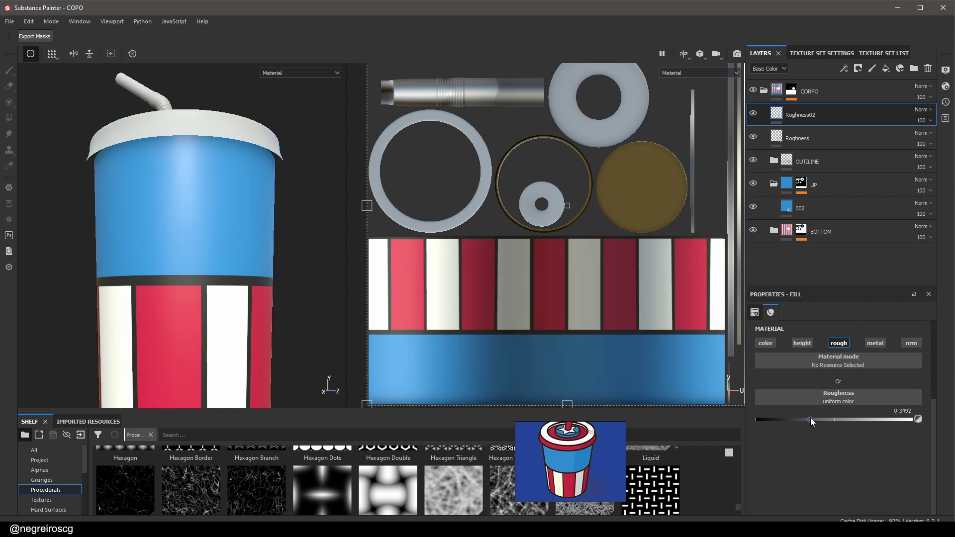
Give Roghness02 a black mask with a fill effect that uses the Grunge Wipe Directional Heavy procedural
left_click(858, 68)
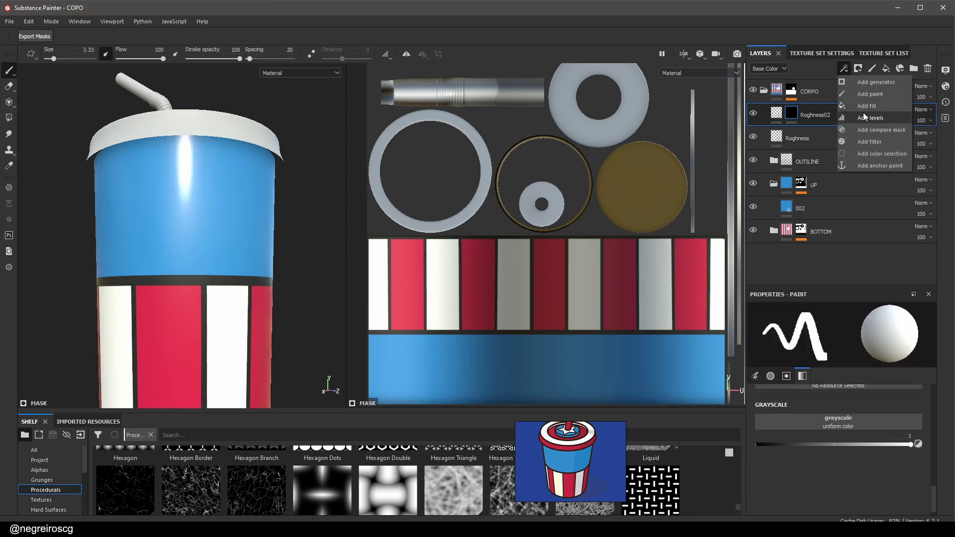
left_click(869, 106)
left_click(634, 431)
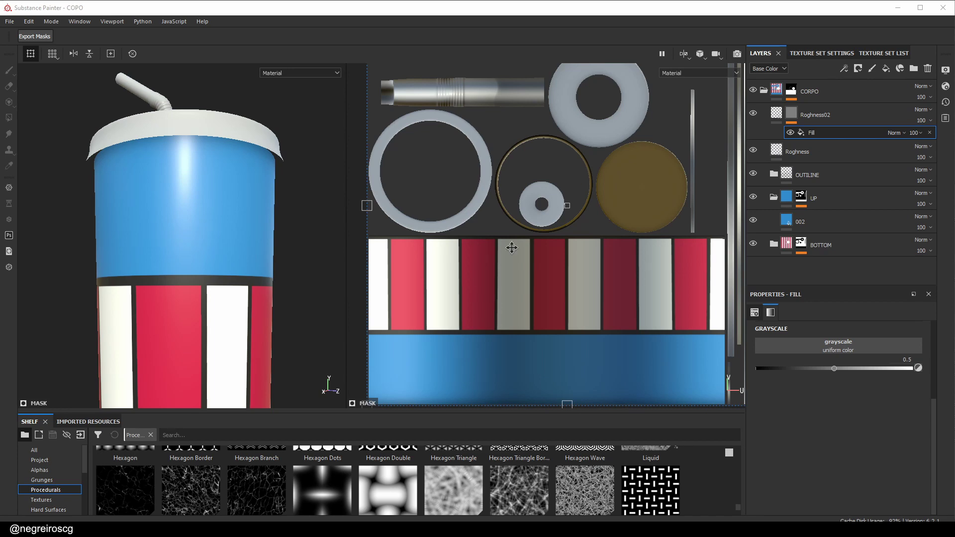
key("F2")
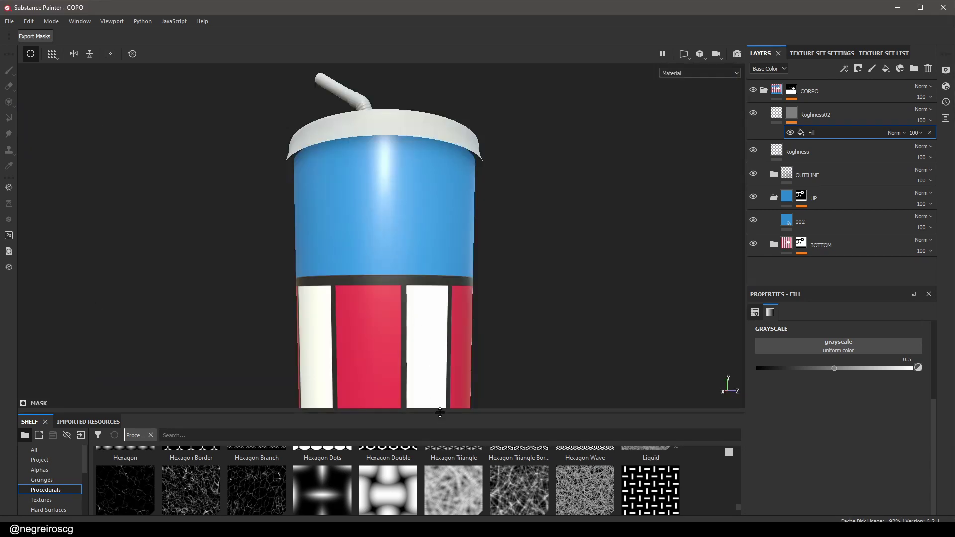
left_click_drag(440, 412, 452, 258)
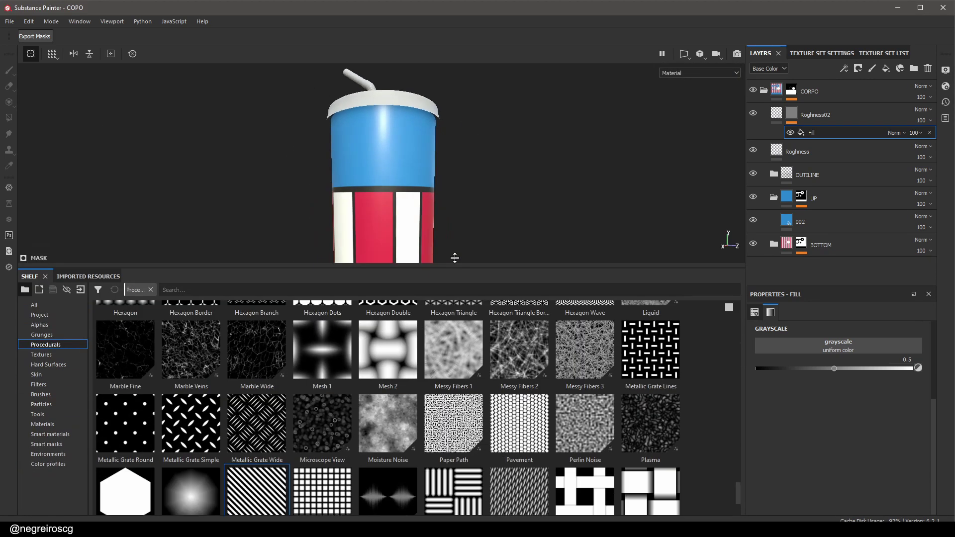
mouse_move(736, 490)
left_mouse_down()
mouse_move(736, 503)
mouse_move(748, 458)
left_mouse_up()
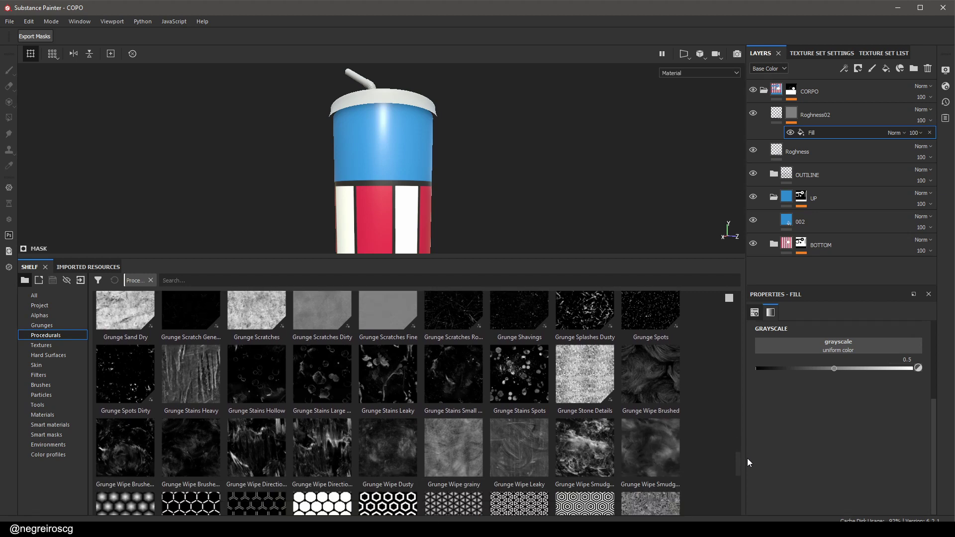
left_click_drag(363, 454, 822, 348)
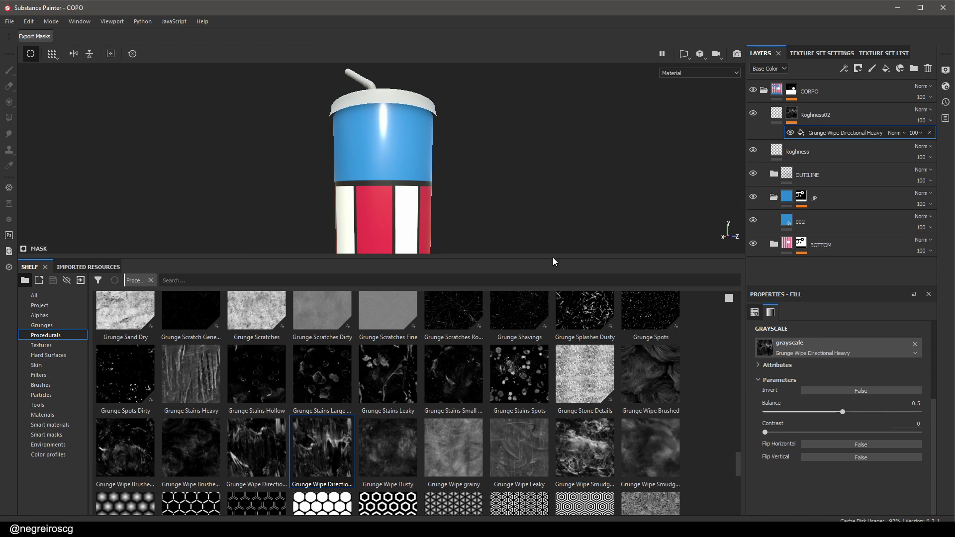
left_click_drag(551, 258, 551, 367)
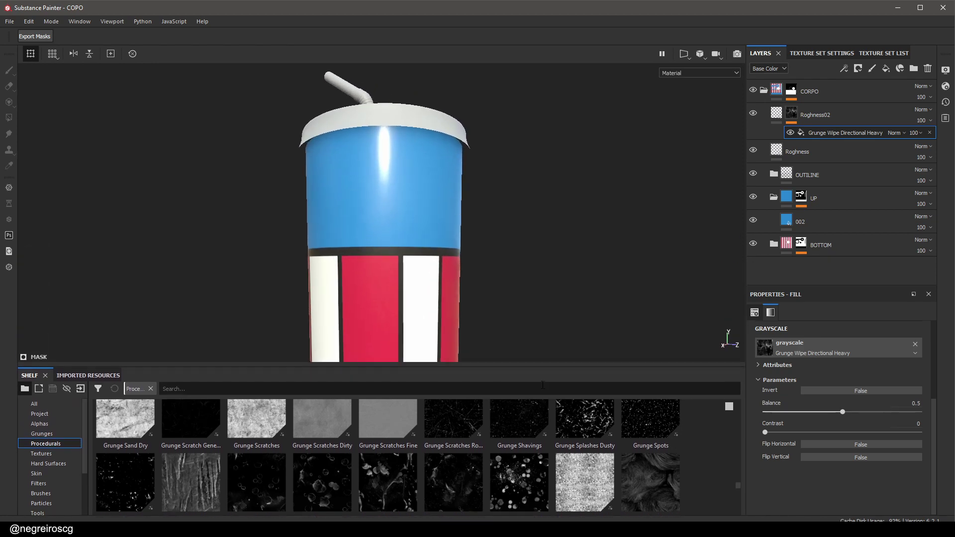
View the Roghness02 mask alone and set its grunge fill to an unlocked UV scale of 1.4 by 2.74 and a first offset of 0.31
left_click(796, 114, "alt")
left_click(834, 132)
scroll(869, 396, "up", 3)
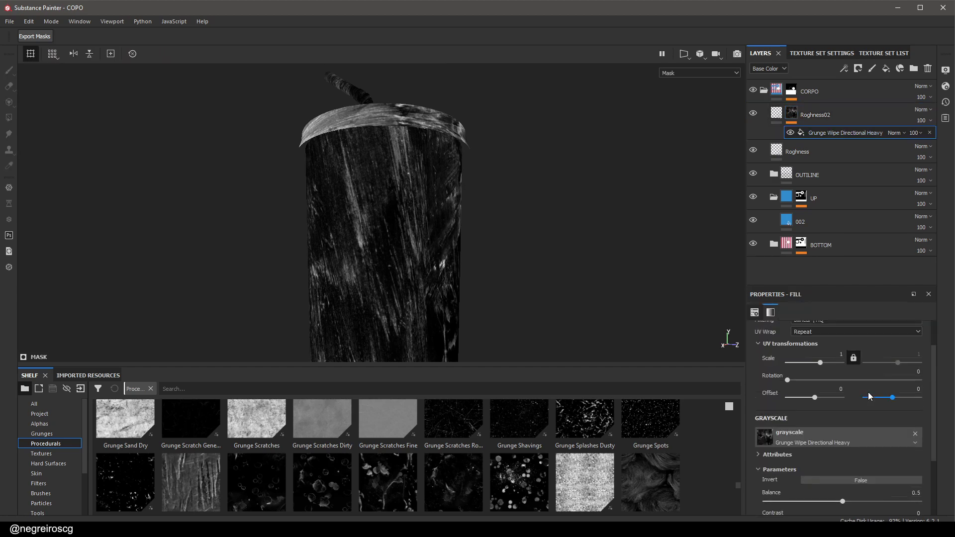
left_click_drag(821, 366, 822, 365)
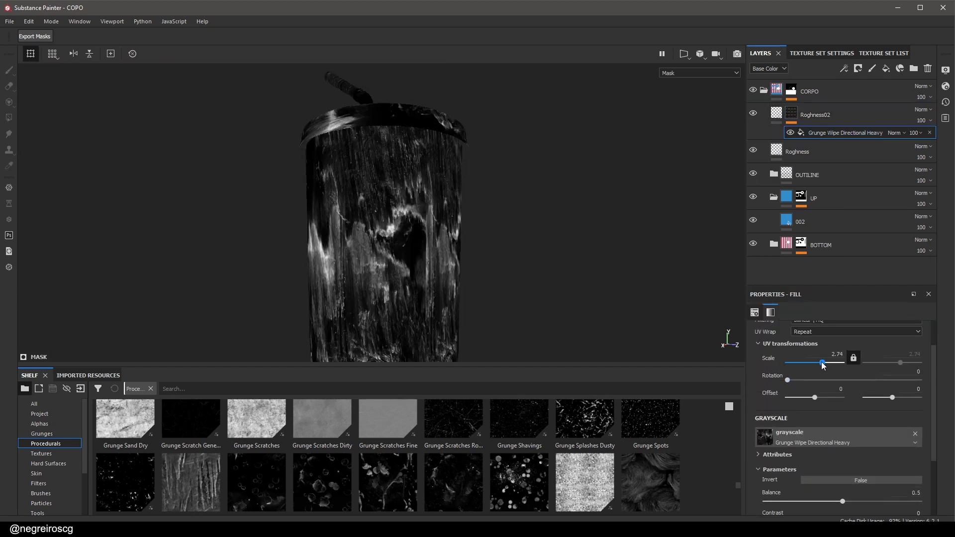
left_click_drag(808, 397, 823, 397)
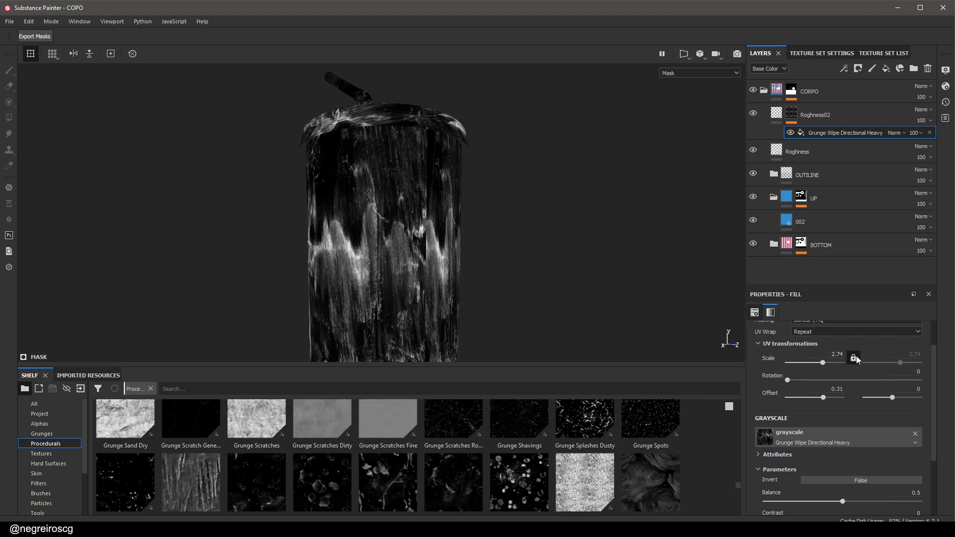
left_click_drag(906, 363, 901, 363)
left_click_drag(824, 362, 820, 360)
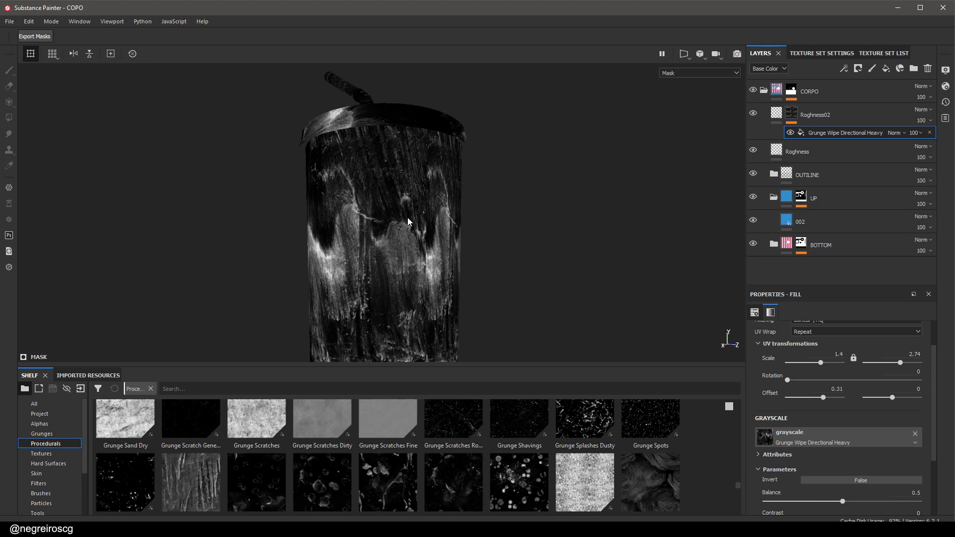
left_click_drag(378, 239, 391, 217, "alt")
right_click_drag(391, 217, 410, 222, "alt")
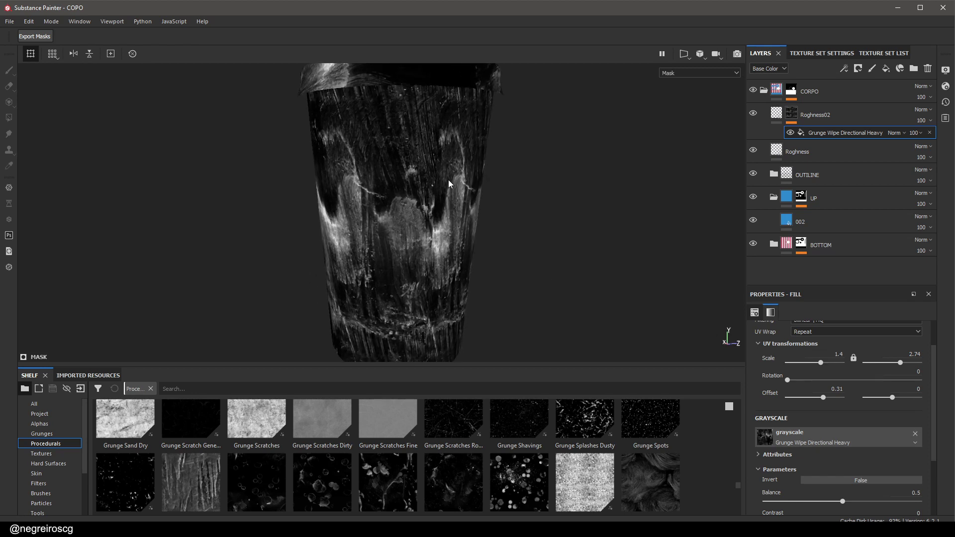
Return to the material view, inspect the cup's highlights, and set Roghness02's roughness to about 0.37
key("m")
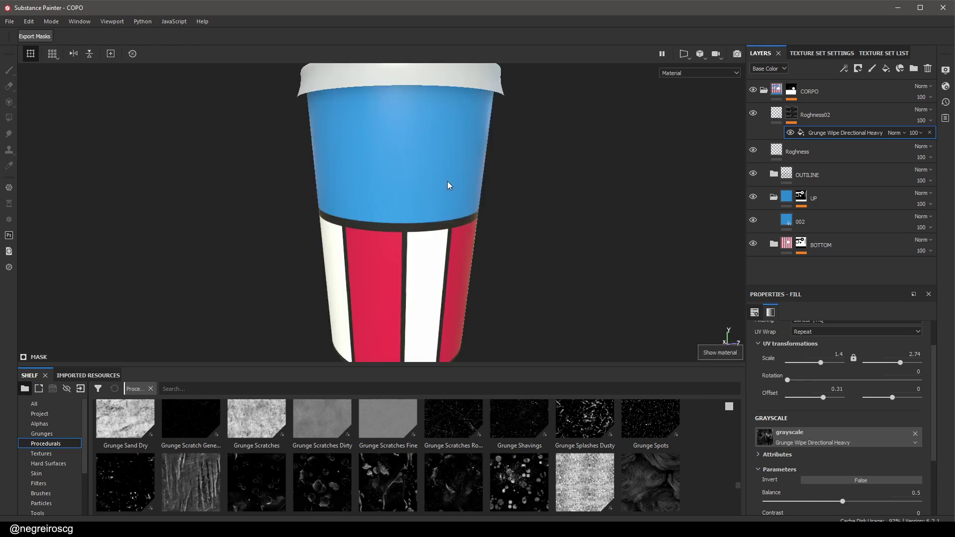
right_click_drag(448, 184, 459, 184, "alt")
left_click_drag(458, 183, 392, 253, "alt")
mouse_move(392, 254)
right_mouse_down("shift")
mouse_move(370, 264)
mouse_move(391, 256)
right_mouse_up("shift")
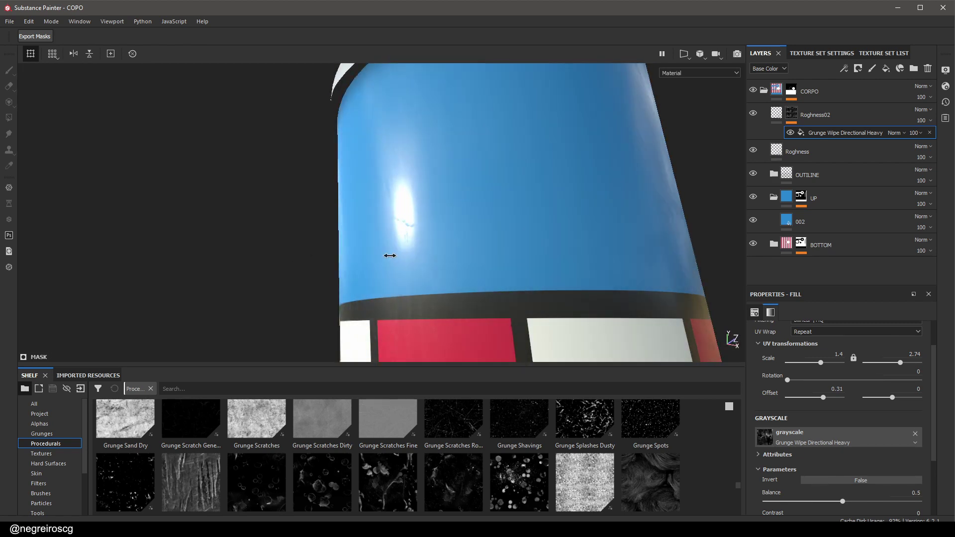
left_click(777, 113)
left_click_drag(811, 450, 837, 449)
right_click_drag(492, 265, 434, 233, "shift")
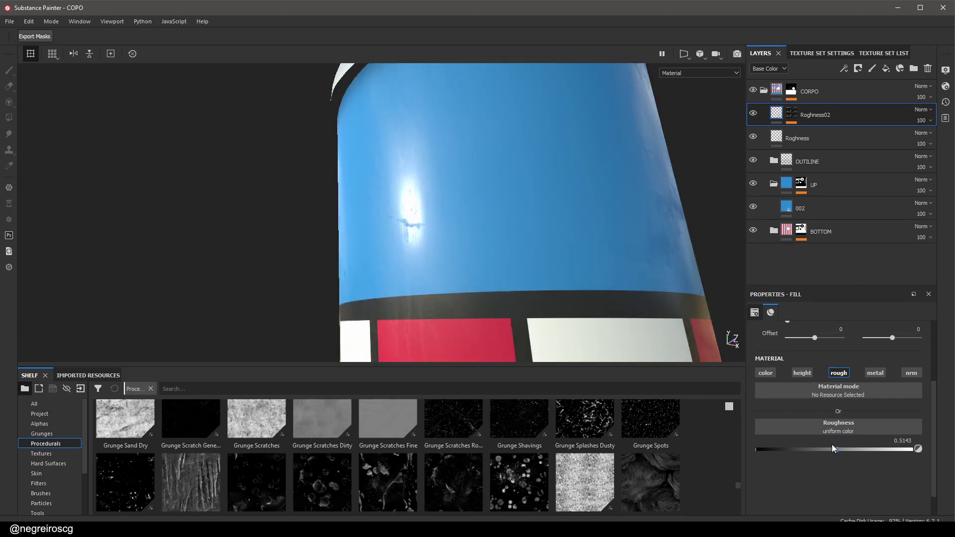
left_click_drag(816, 450, 814, 450)
left_click_drag(572, 279, 540, 241, "alt")
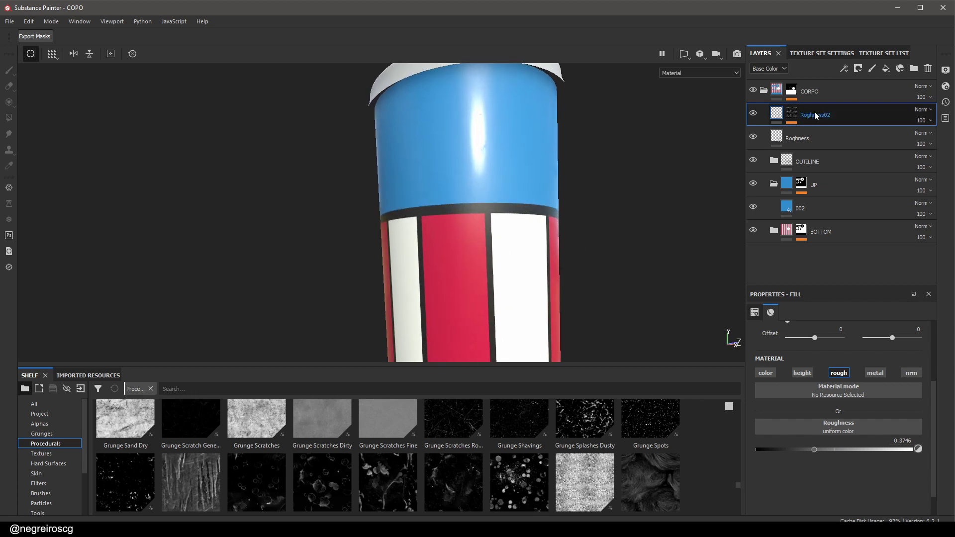
Duplicate the original Roghness layer, move the copy above Roghness02, and name it Roghness
left_click(812, 139)
key("ctrl+d")
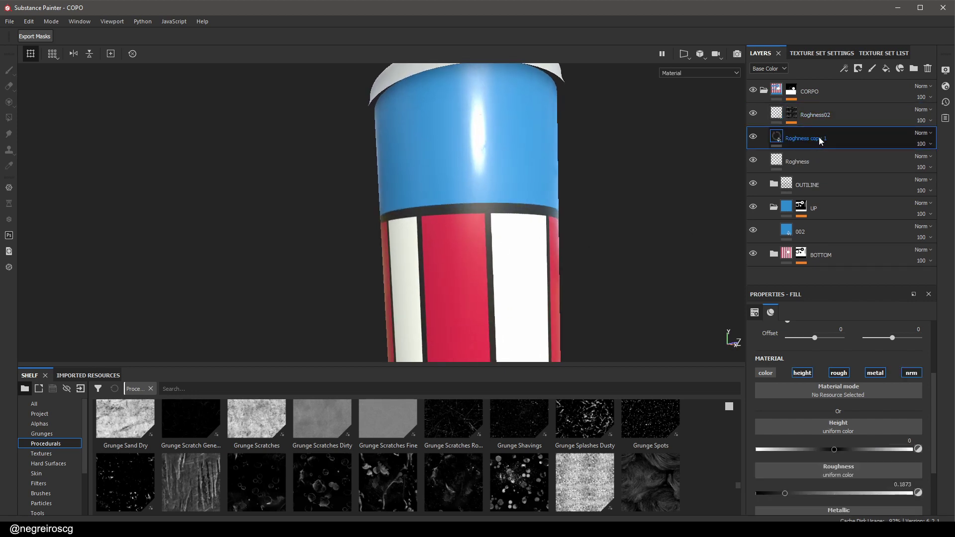
left_click_drag(815, 137, 814, 115)
double_click(819, 115)
key("BackSpace")
key("Return")
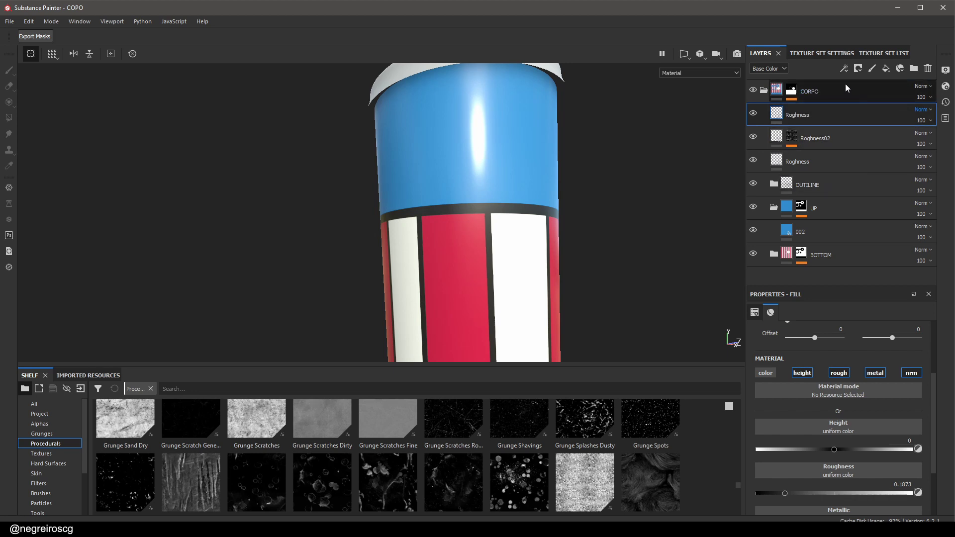
Set the upper Roghness layer's roughness to about 0.6 and add a black mask with a fill effect
left_click_drag(791, 494, 856, 497)
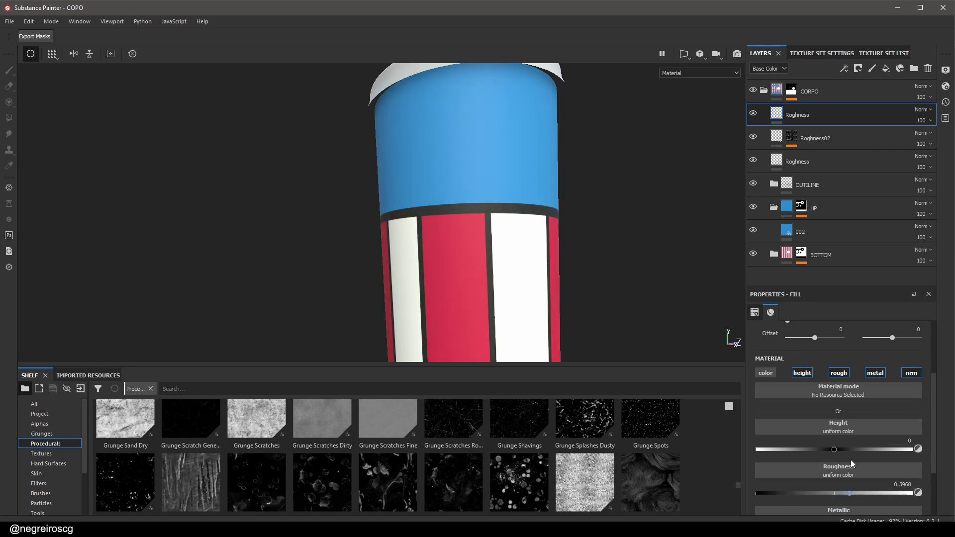
left_click(858, 68)
left_click(882, 91)
left_click(846, 69)
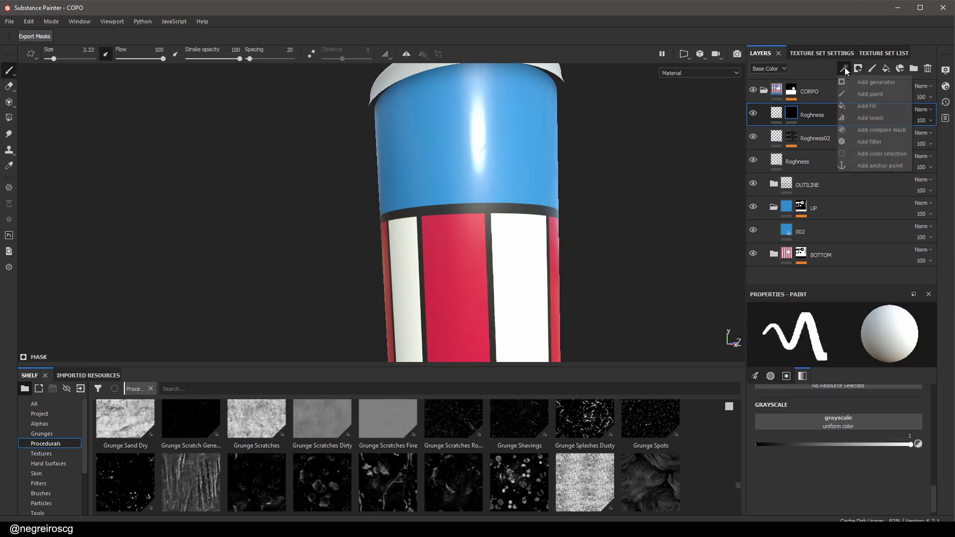
left_click(879, 105)
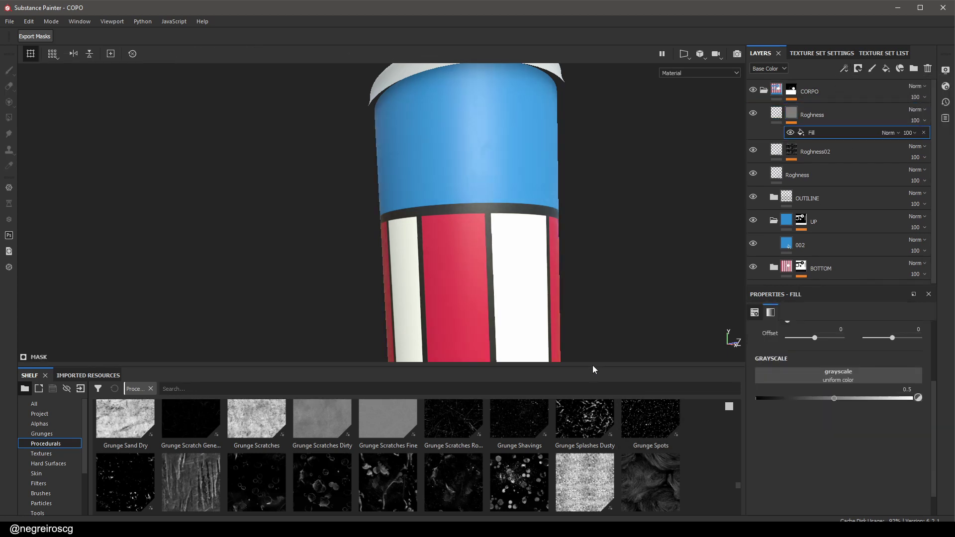
Assign the Grunge Scratches Rough procedural to the grayscale of the upper Roghness layer's mask fill
left_click_drag(593, 366, 610, 253)
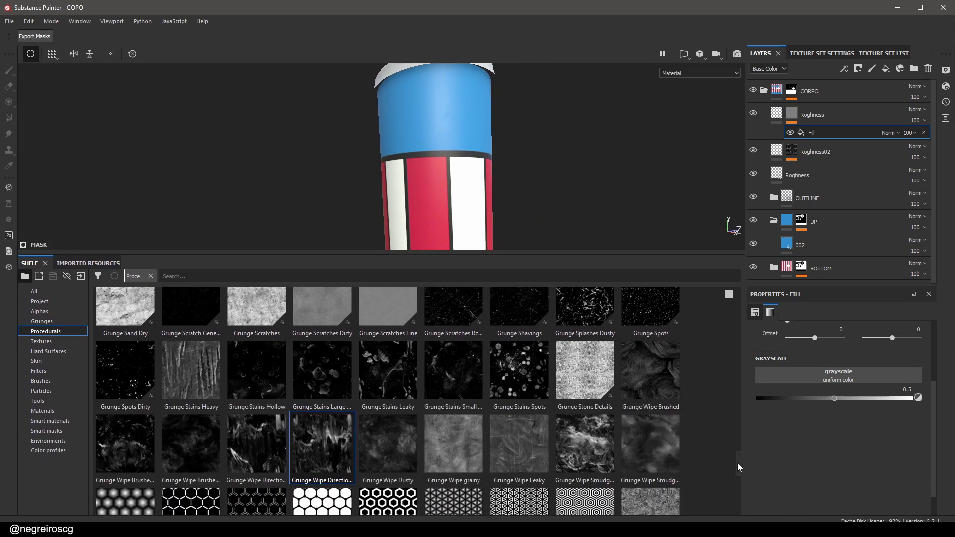
left_click_drag(738, 465, 741, 446)
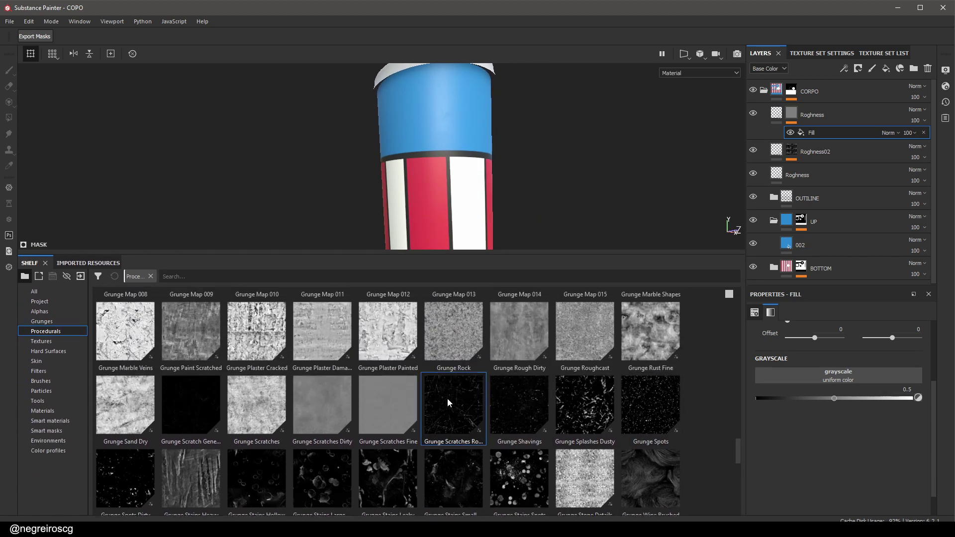
left_click_drag(448, 403, 870, 379)
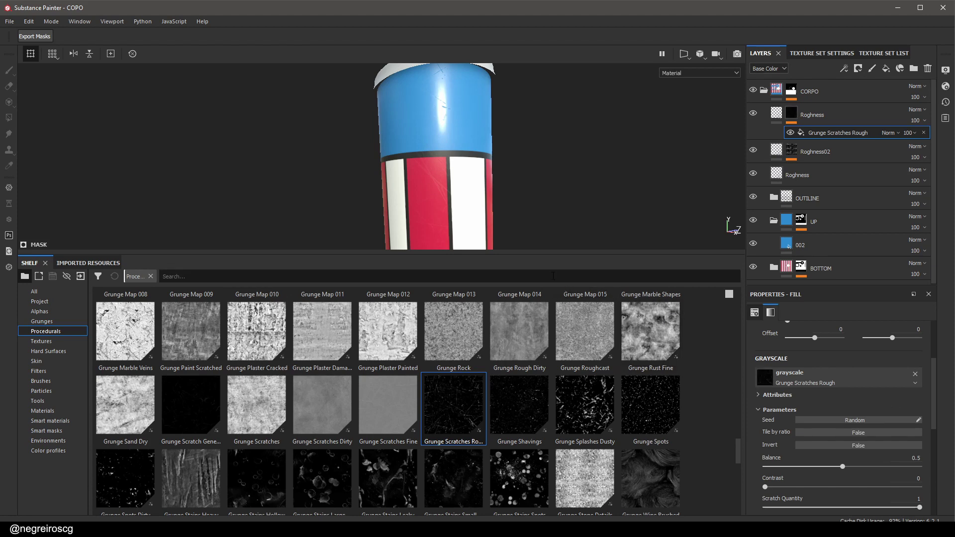
left_click_drag(540, 254, 540, 413)
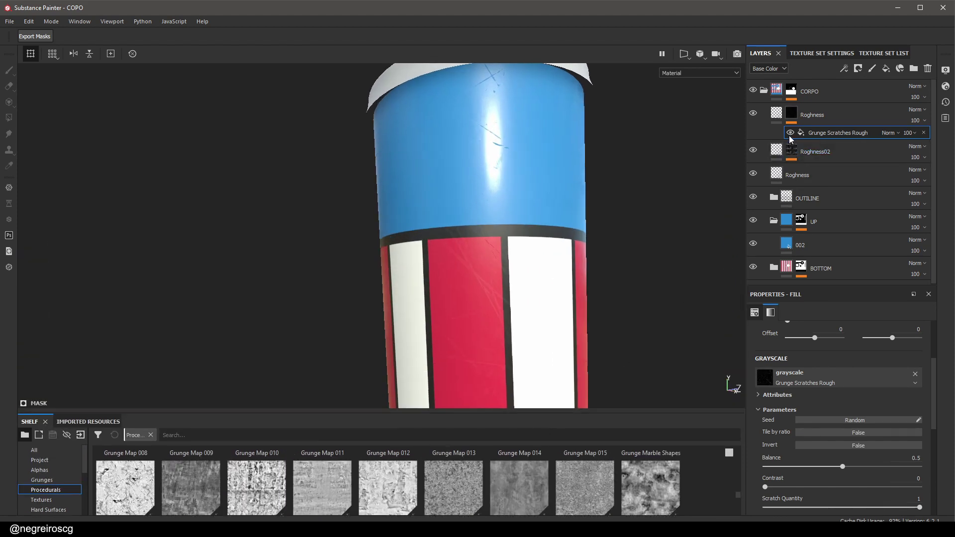
View the scratches mask alone and set its fill's UV scale to about 1.79
left_click(792, 116, "alt")
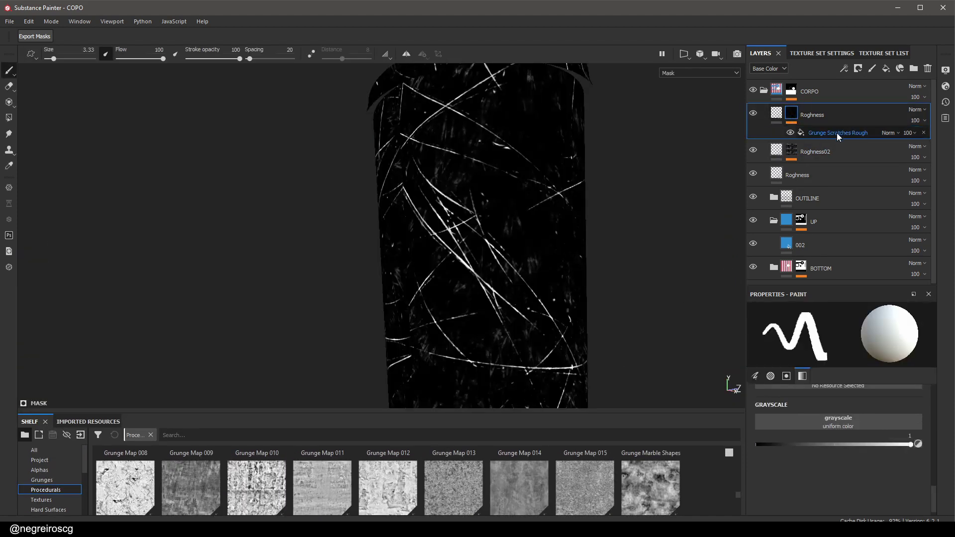
left_click(837, 133)
scroll(838, 366, "up", 1)
left_click_drag(820, 367, 848, 368)
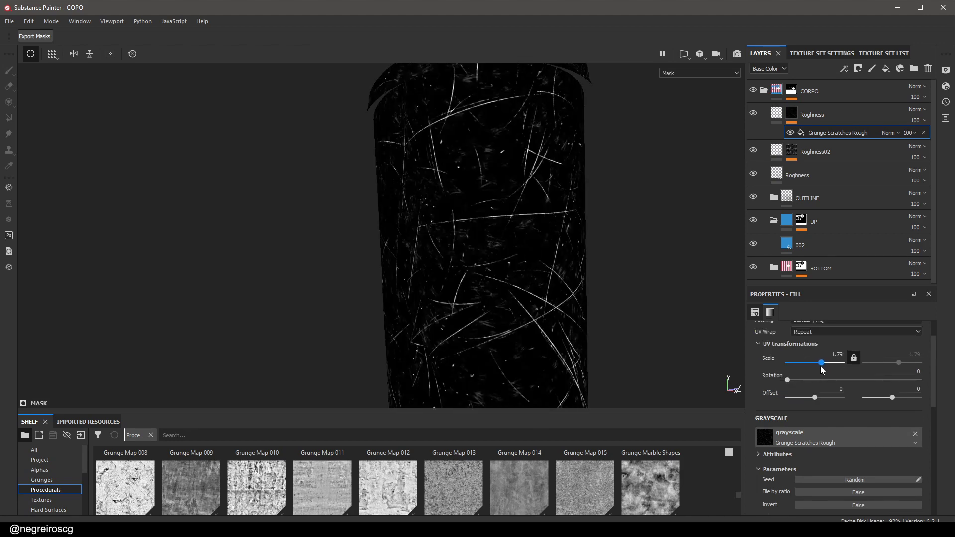
Return to the full material display and set the upper Roghness layer's height to about -0.0286
key("m")
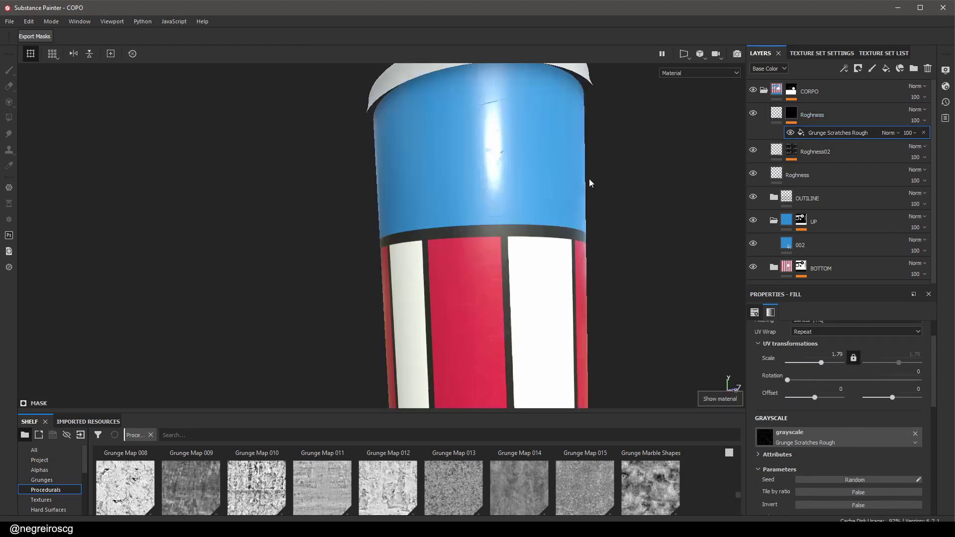
left_click_drag(589, 181, 512, 185, "alt")
scroll(513, 186, "up", 3)
left_click(778, 114)
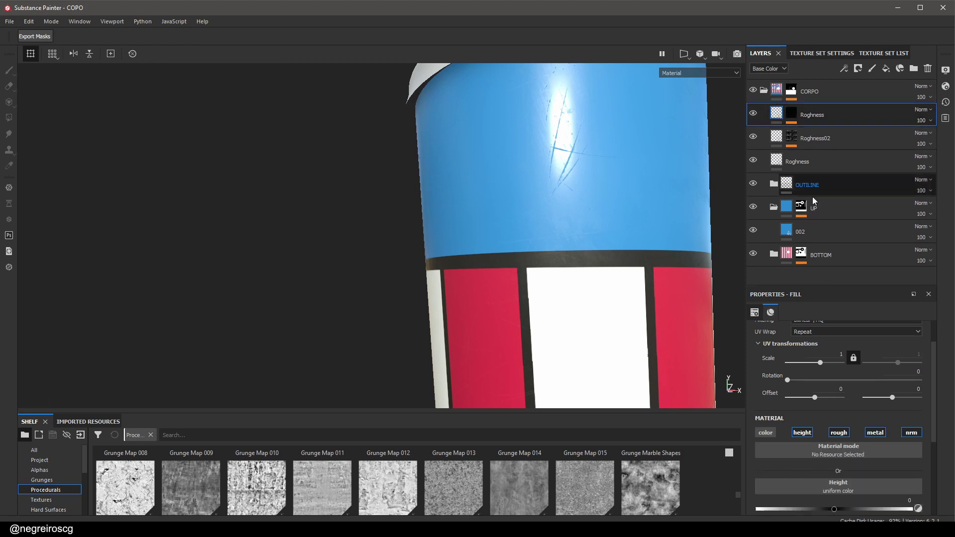
scroll(812, 432, "down", 2)
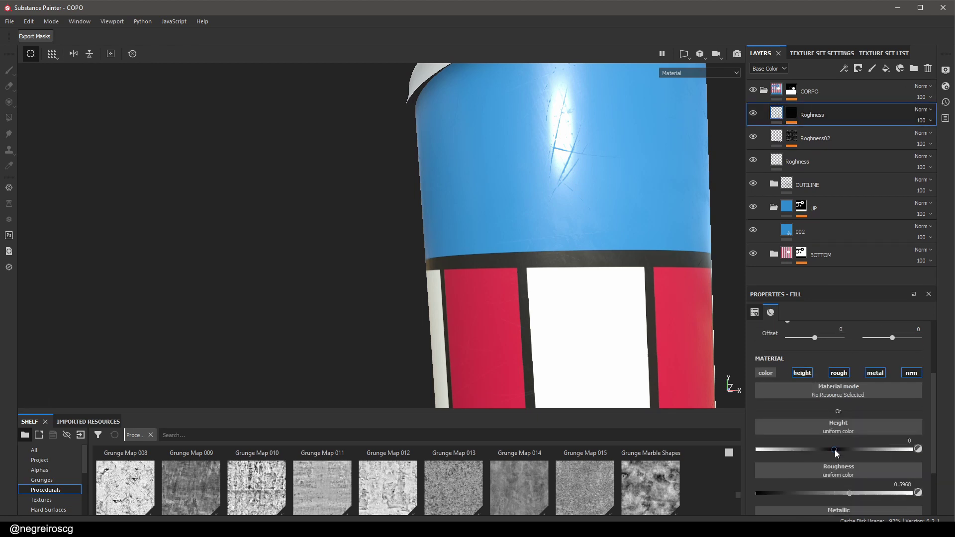
left_click_drag(836, 450, 835, 450)
left_click_drag(834, 450, 833, 450)
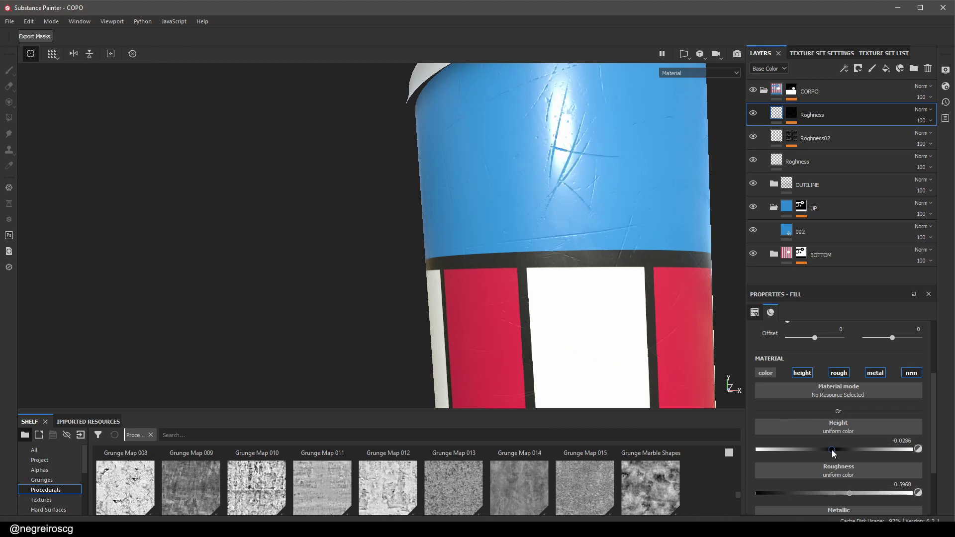
Enable the color channel on the upper Roghness layer and set its base color to dark gray
left_click(771, 374)
scroll(844, 428, "down", 1)
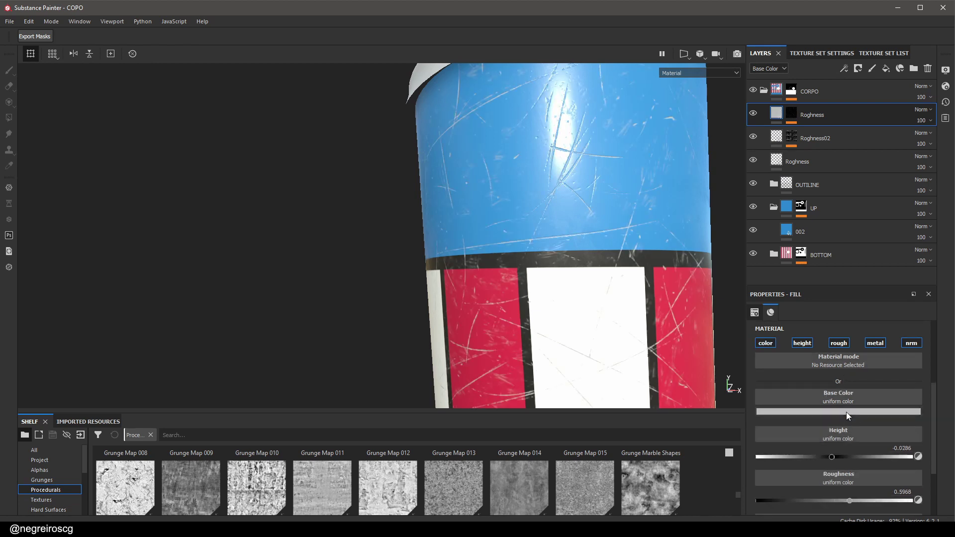
left_click(846, 412)
left_click_drag(853, 456, 853, 492)
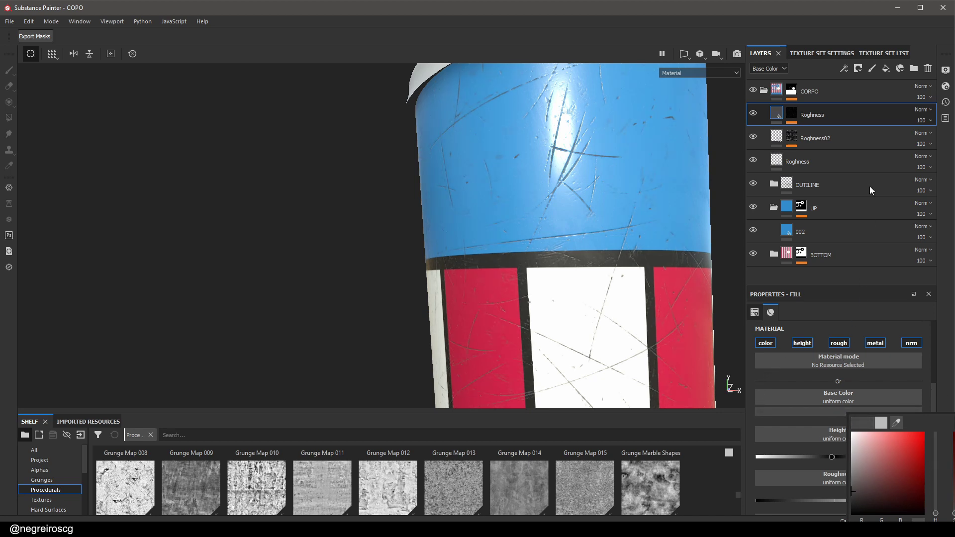
right_click_drag(565, 262, 459, 164, "alt")
left_click_drag(458, 164, 590, 284, "alt")
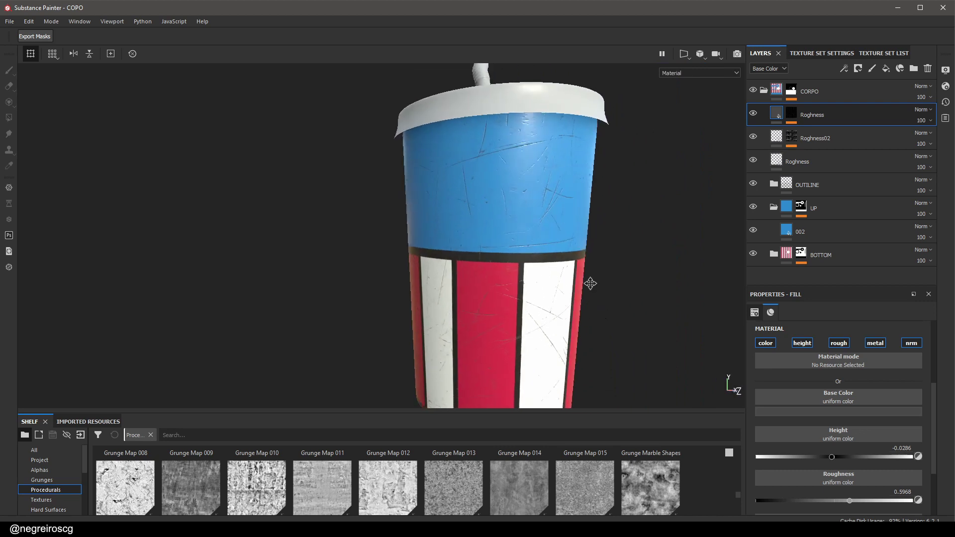
middle_click_drag(591, 284, 557, 199, "alt")
left_click_drag(557, 200, 481, 219, "alt")
Add a second fill above the scratches in the upper Roghness layer's mask and assign the Clouds 2 procedural to its grayscale
left_click(791, 114, "alt")
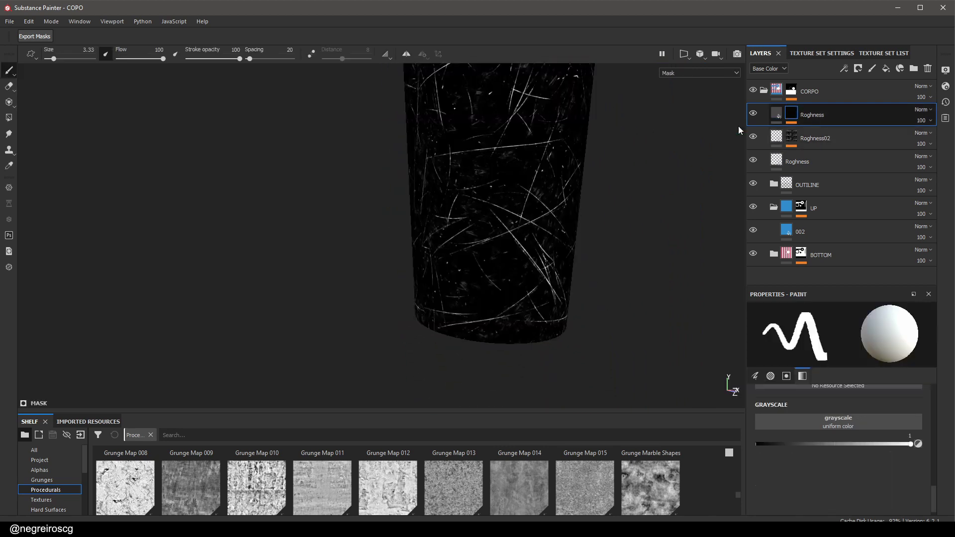
right_click(791, 118)
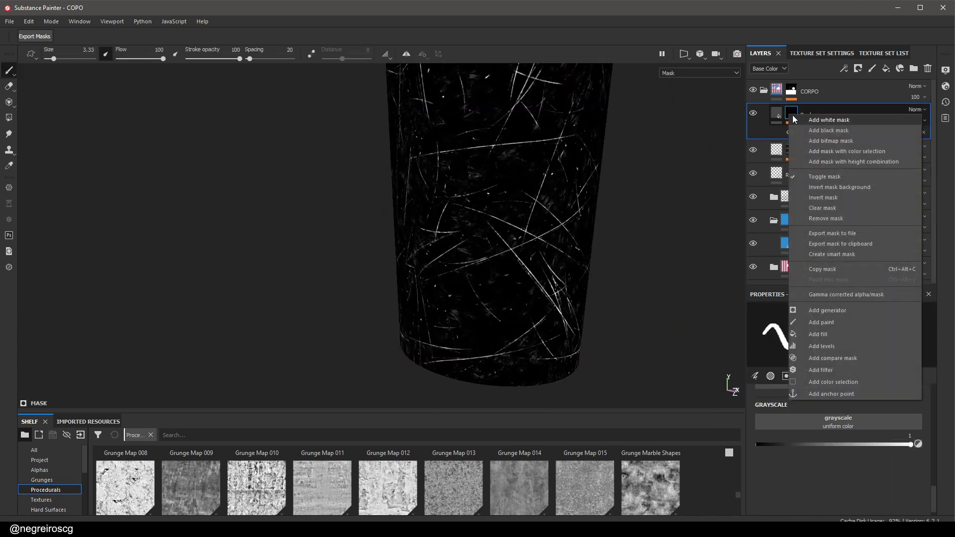
left_click(825, 338)
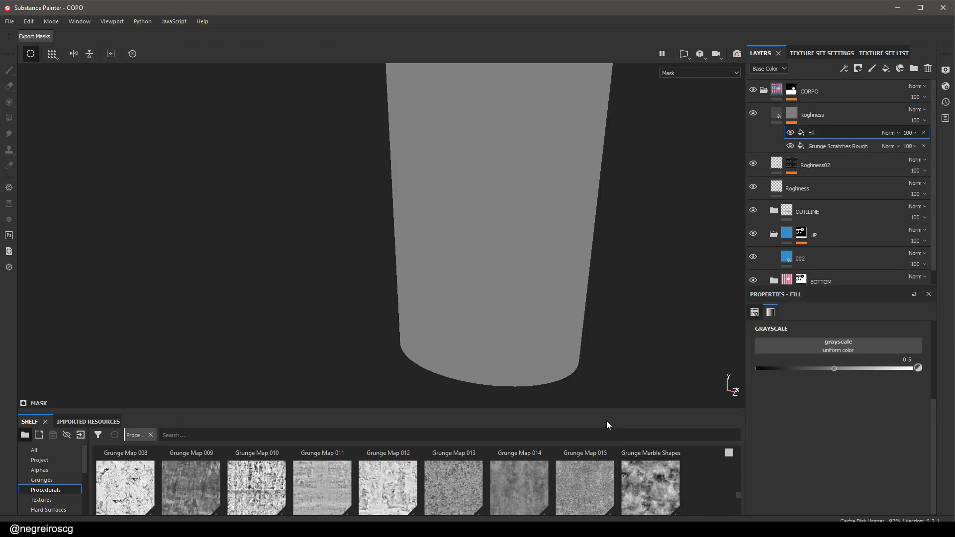
left_click_drag(607, 412, 618, 259)
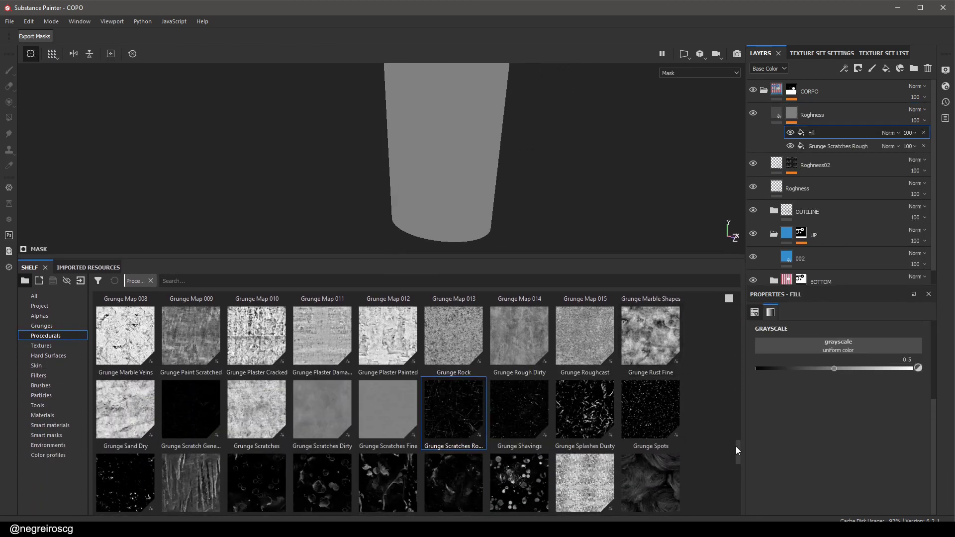
left_click_drag(736, 446, 739, 309)
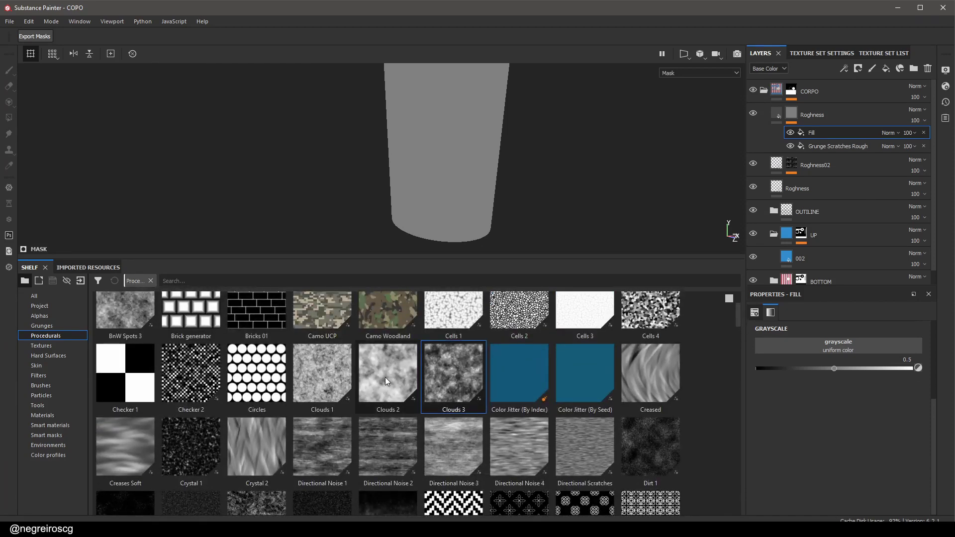
left_click_drag(385, 377, 816, 348)
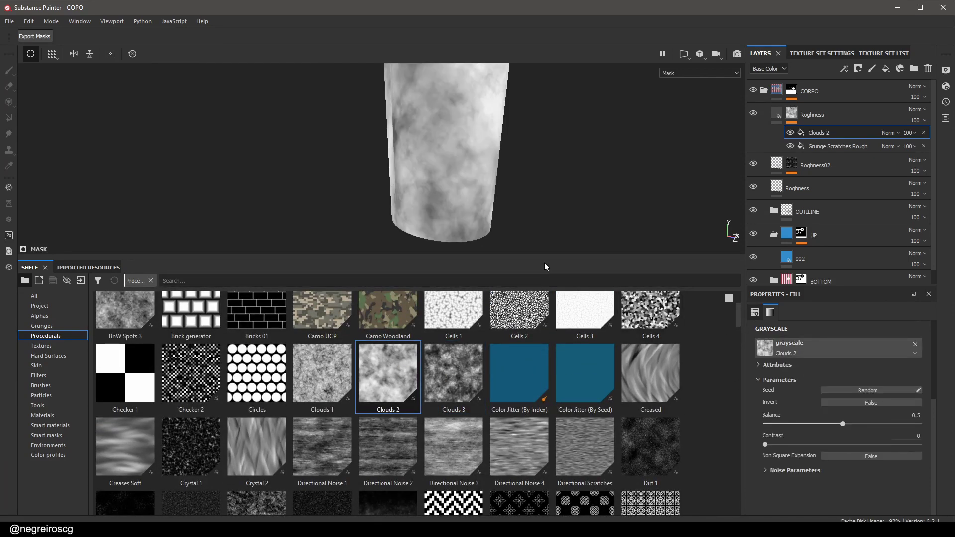
left_click_drag(546, 266, 547, 379)
Set the Clouds 2 fill's balance to about 0.21, its UV scale to about 0.81, and its projection to Tri-planar projection
scroll(809, 418, "up", 3)
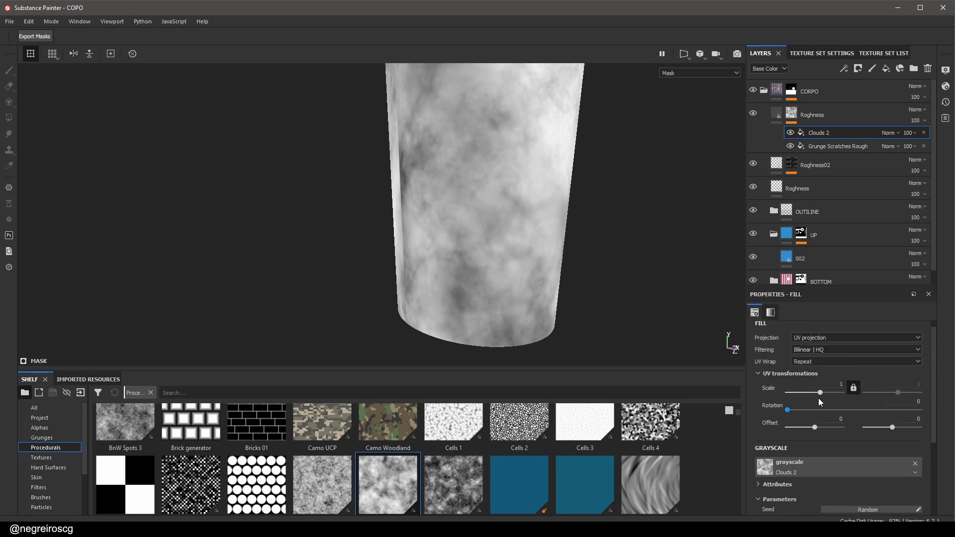
scroll(812, 438, "down", 3)
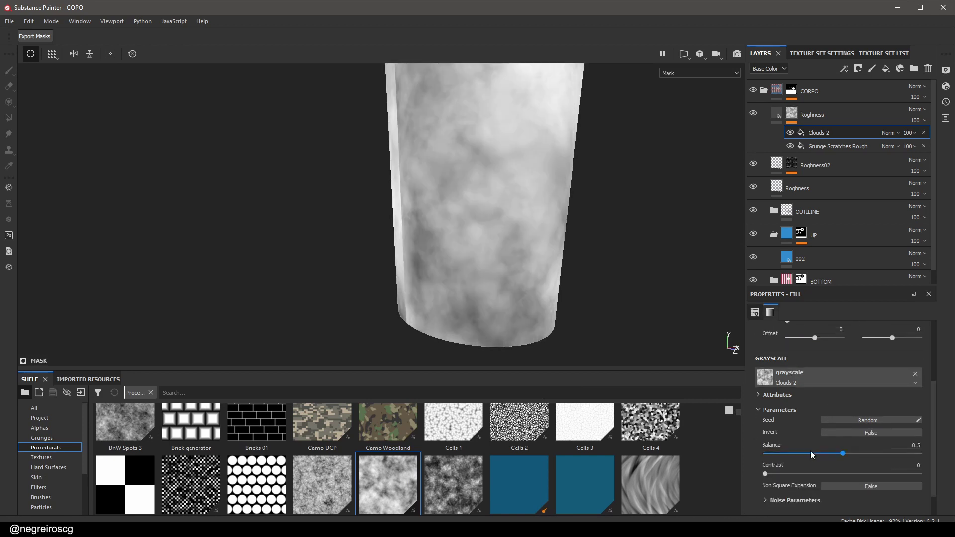
left_click_drag(834, 455, 799, 458)
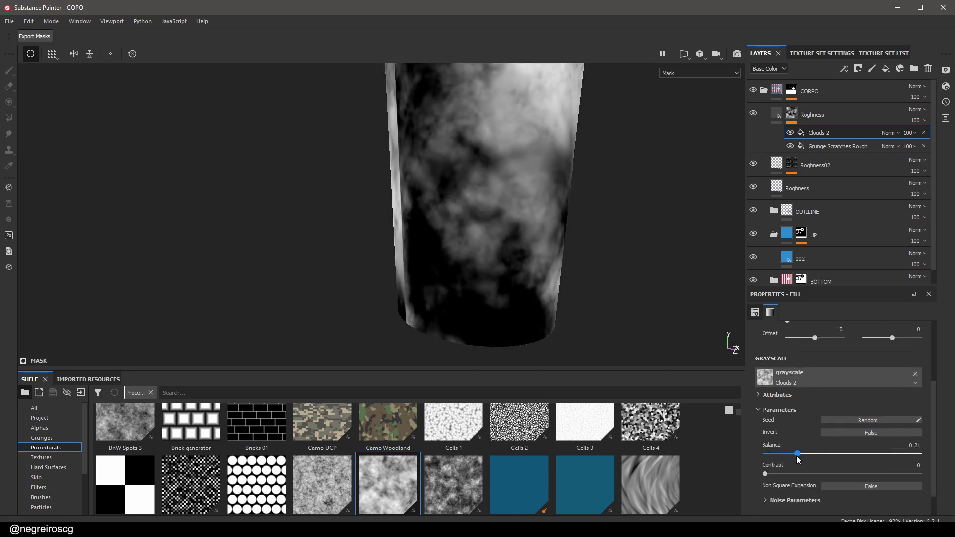
left_click_drag(559, 235, 687, 239, "alt")
scroll(913, 437, "up", 4)
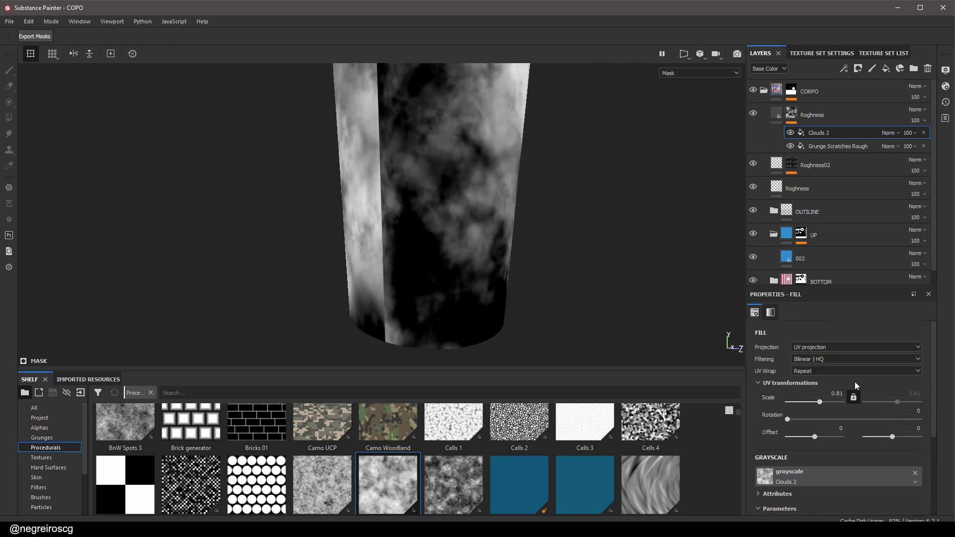
left_click(846, 347)
left_click(825, 370)
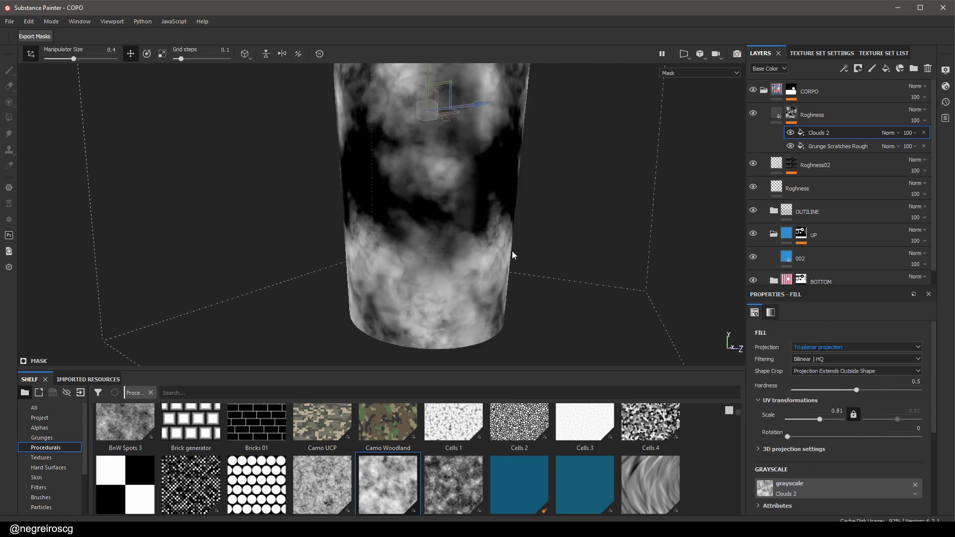
left_click_drag(513, 255, 568, 278, "alt")
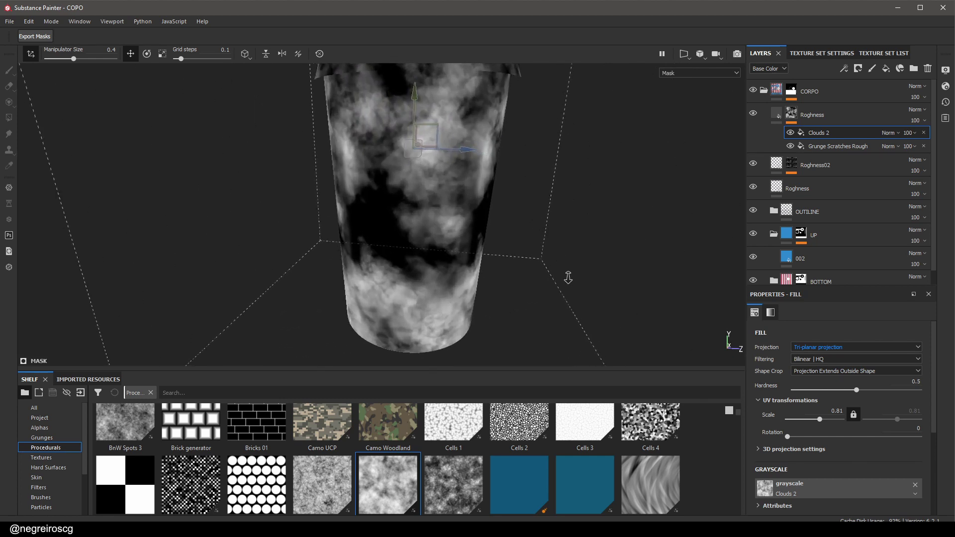
Set the Clouds 2 fill's blending mode to Multiply and its balance to about 0.19
left_click(889, 133)
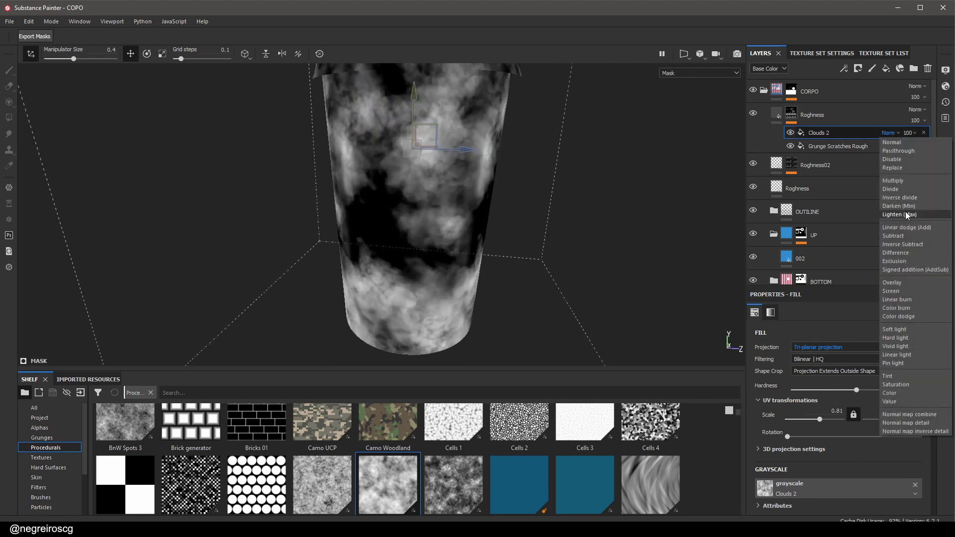
left_click(896, 182)
left_click_drag(693, 202, 390, 203, "alt")
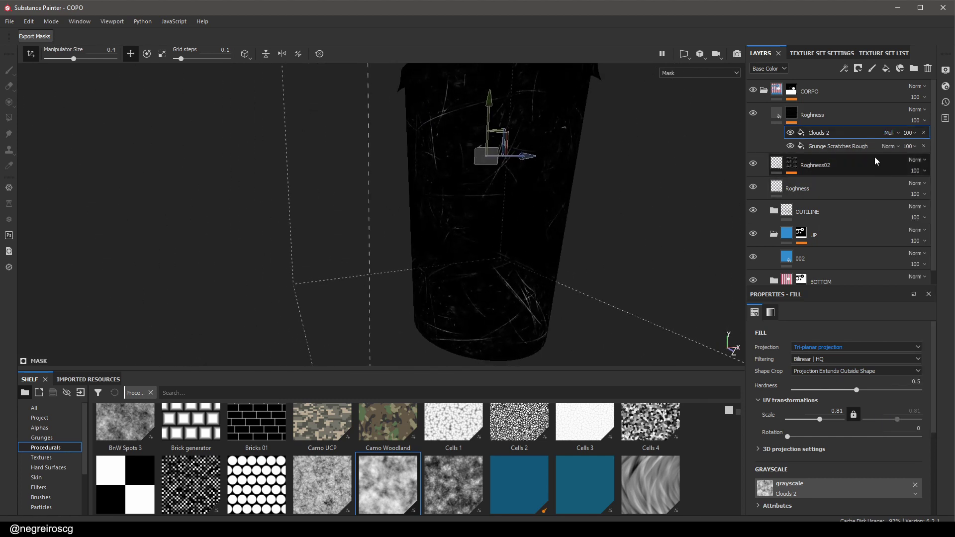
scroll(829, 423, "down", 2)
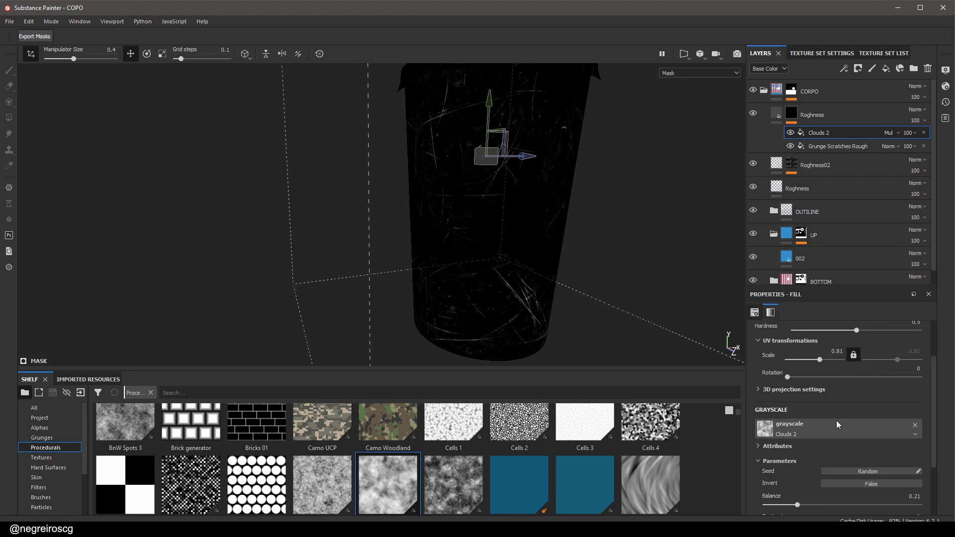
scroll(805, 477, "down", 1)
left_click_drag(799, 476, 819, 477)
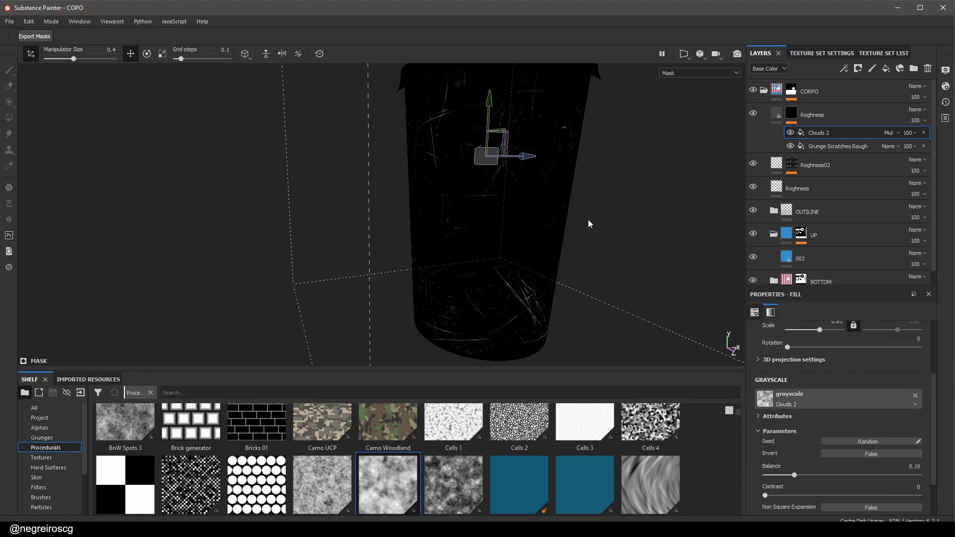
Show the full material, check the scratches around the cup, and darken the upper Roghness layer's base color to about 0.031 RGB
left_click_drag(589, 224, 500, 212, "alt")
key("m")
middle_click_drag(554, 198, 516, 198, "alt")
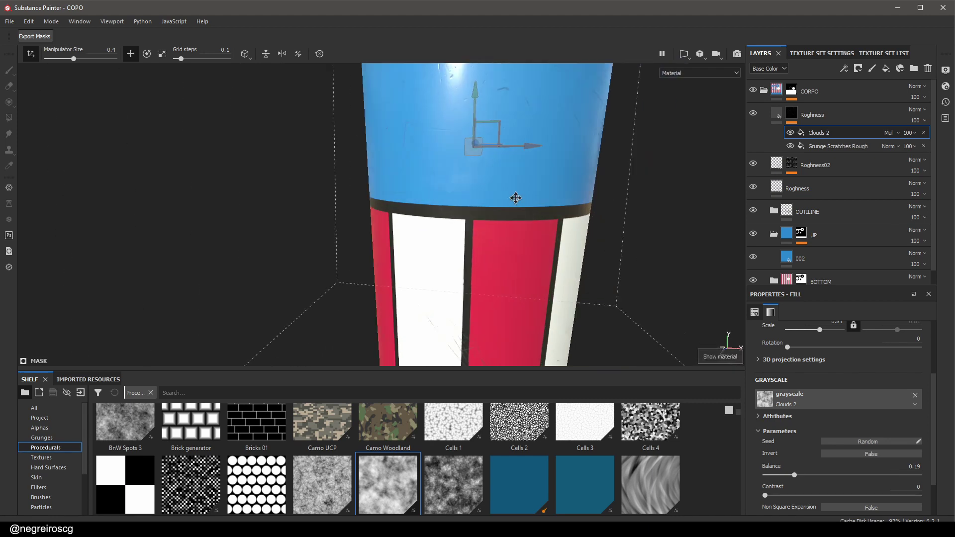
left_click_drag(516, 198, 319, 208, "alt")
middle_click_drag(517, 224, 389, 298, "alt")
left_click_drag(411, 234, 398, 214, "alt")
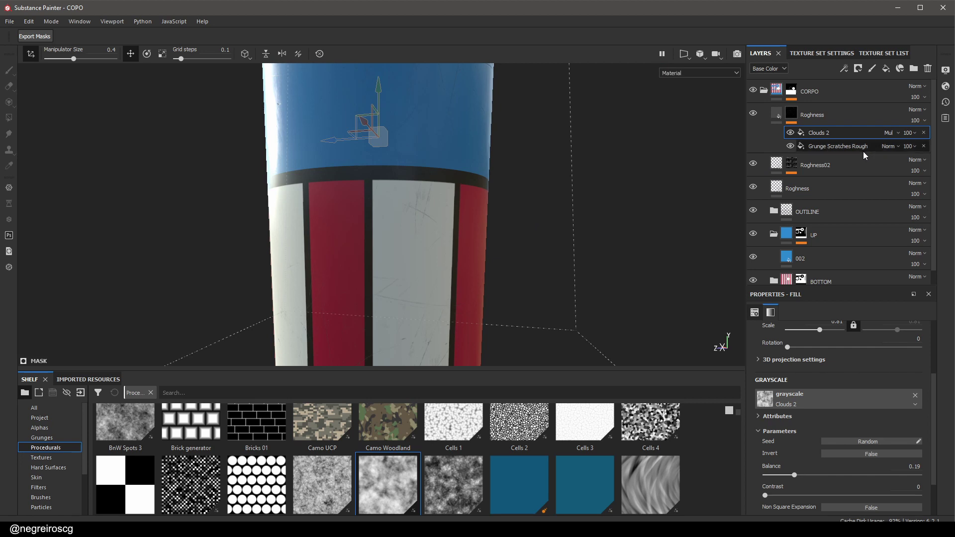
left_click(777, 114)
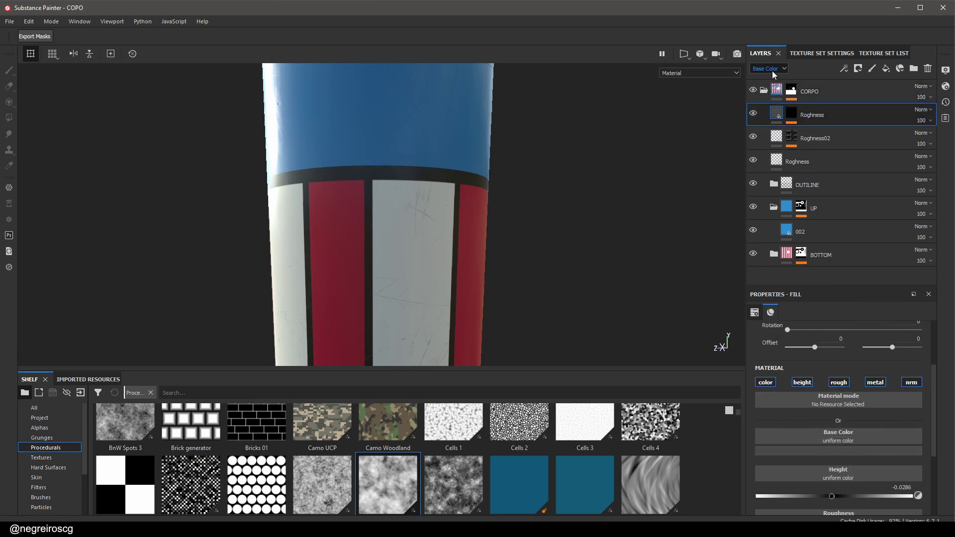
left_click(780, 73)
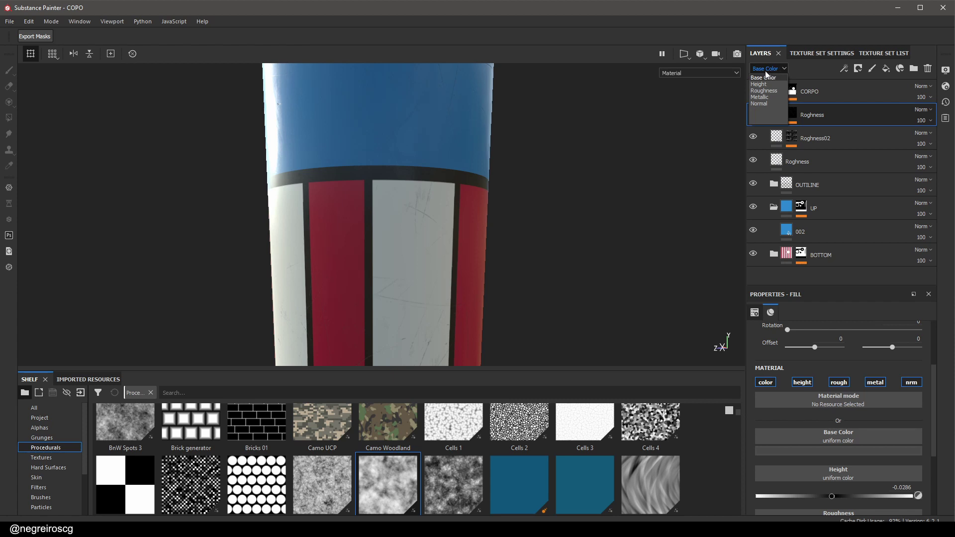
left_click(775, 73)
scroll(825, 434, "up", 2)
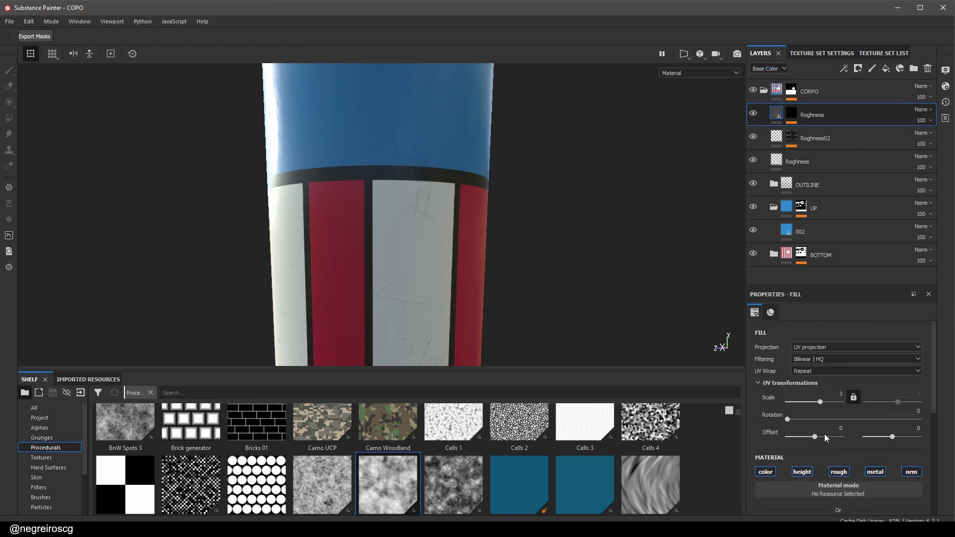
scroll(832, 440, "down", 2)
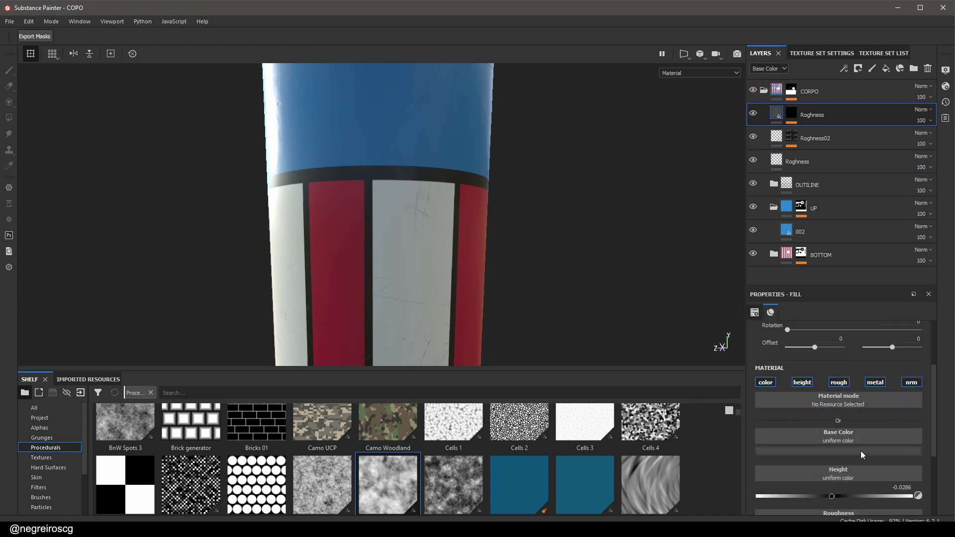
left_click(861, 451)
left_click_drag(868, 406, 867, 412)
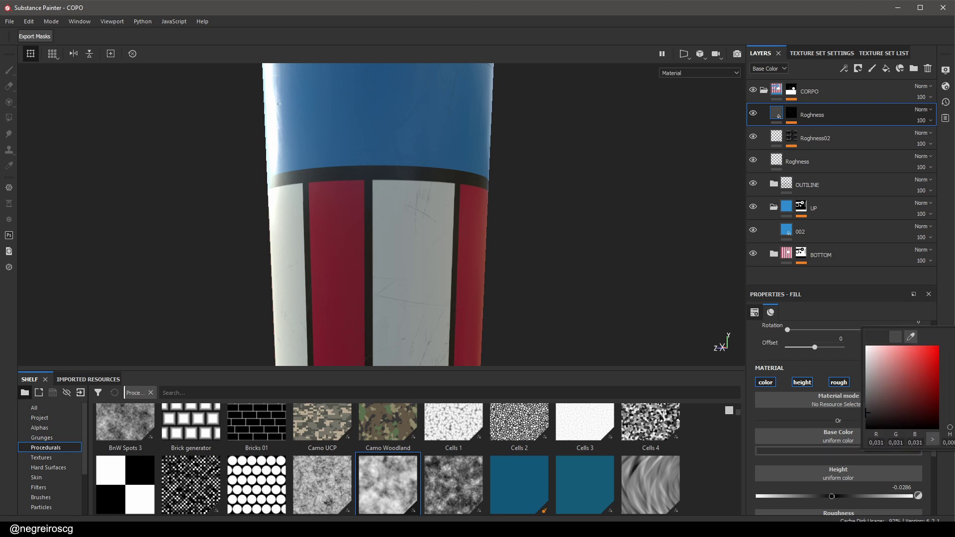
Set the upper Roghness layer's Base Color blending mode to Multiply and its opacity to about 63
left_click(921, 109)
left_click(921, 109)
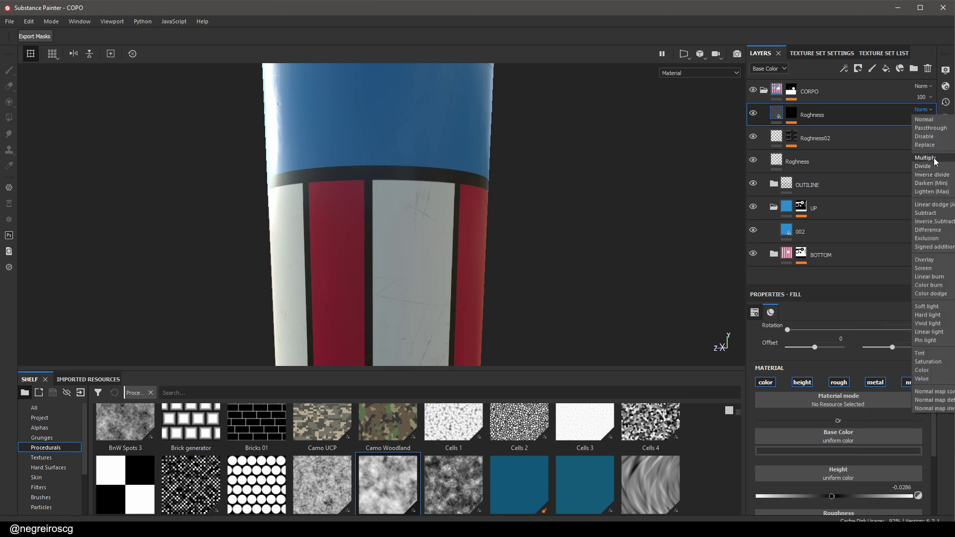
left_click(932, 160)
middle_click_drag(444, 299, 429, 199, "alt")
right_click_drag(429, 199, 482, 366, "alt")
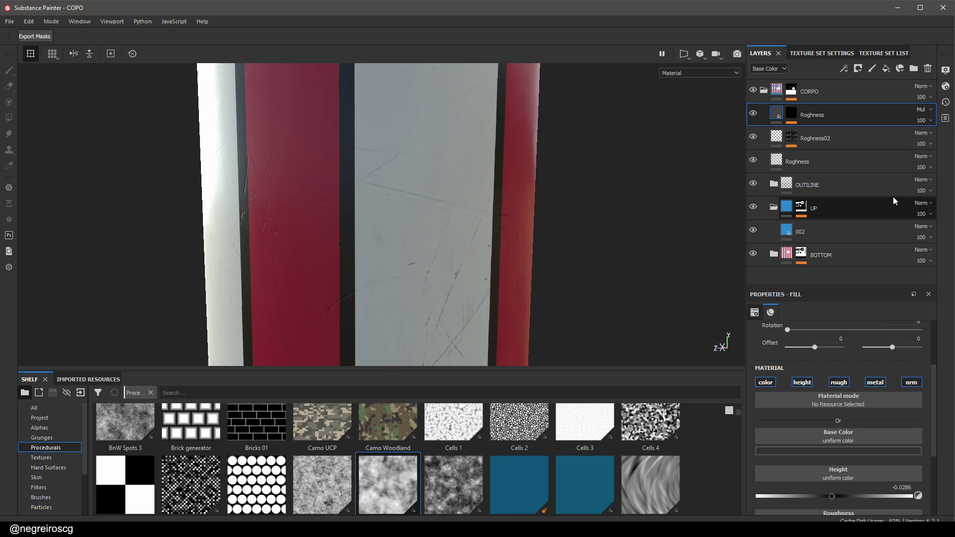
left_click(930, 121)
left_click_drag(947, 142, 944, 138)
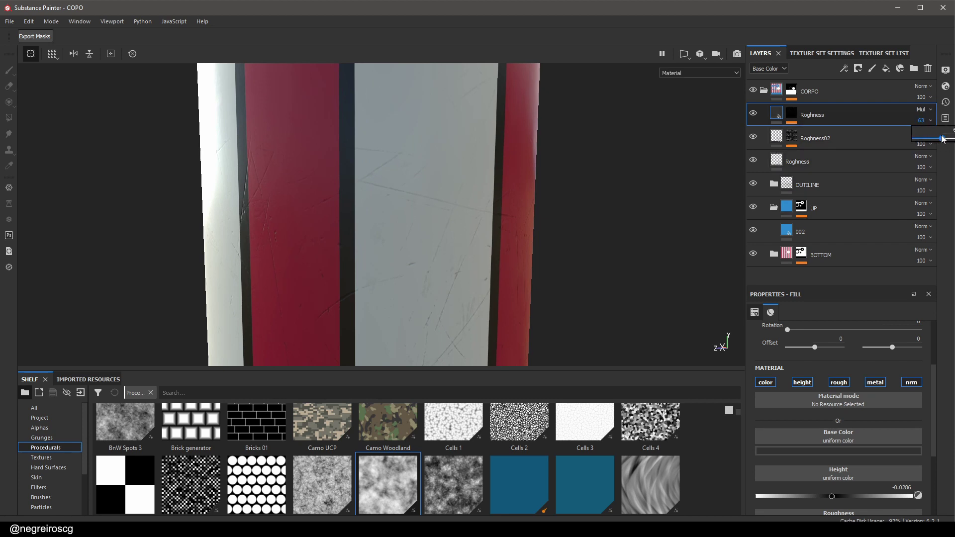
Set the upper Roghness layer's opacity in the Height channel to about 24
left_click(769, 68)
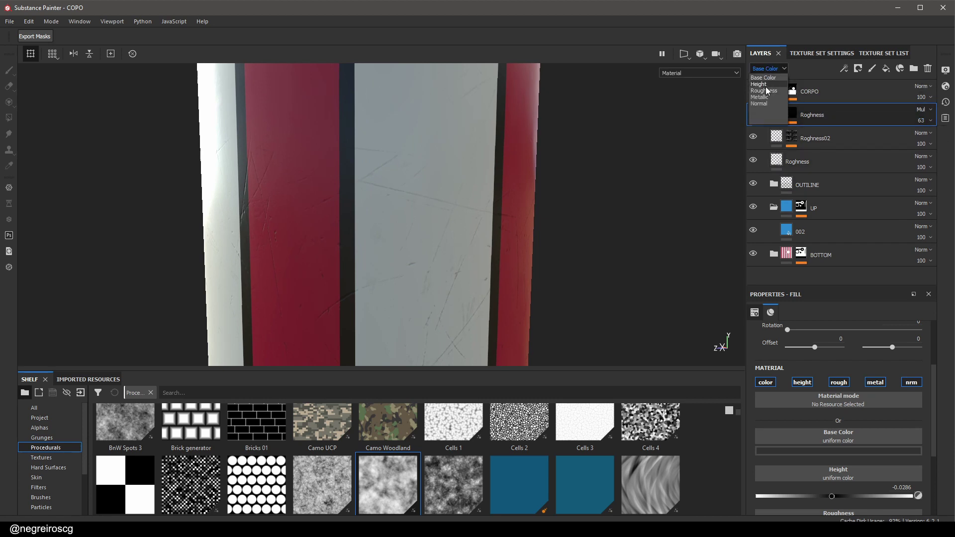
left_click(761, 84)
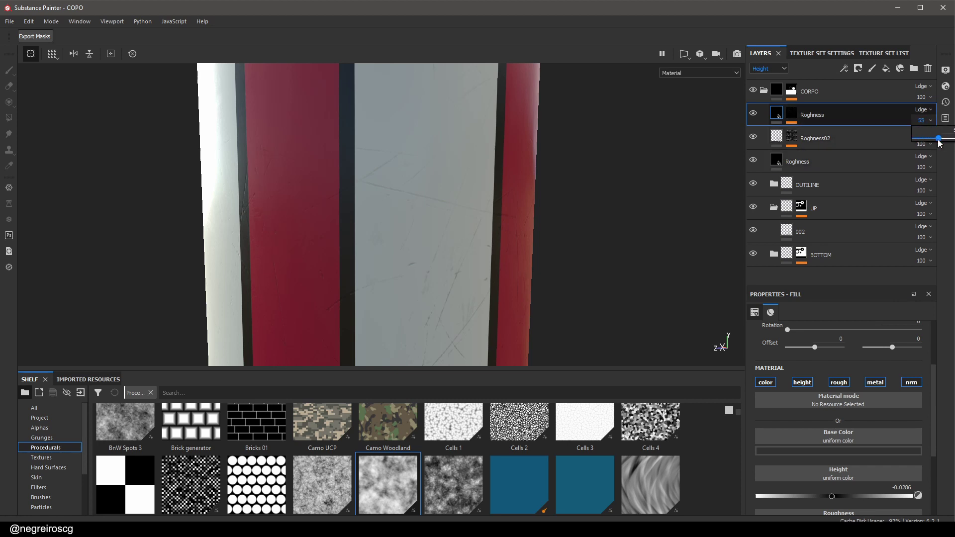
left_click_drag(940, 143, 938, 143)
left_click_drag(229, 214, 422, 231, "alt")
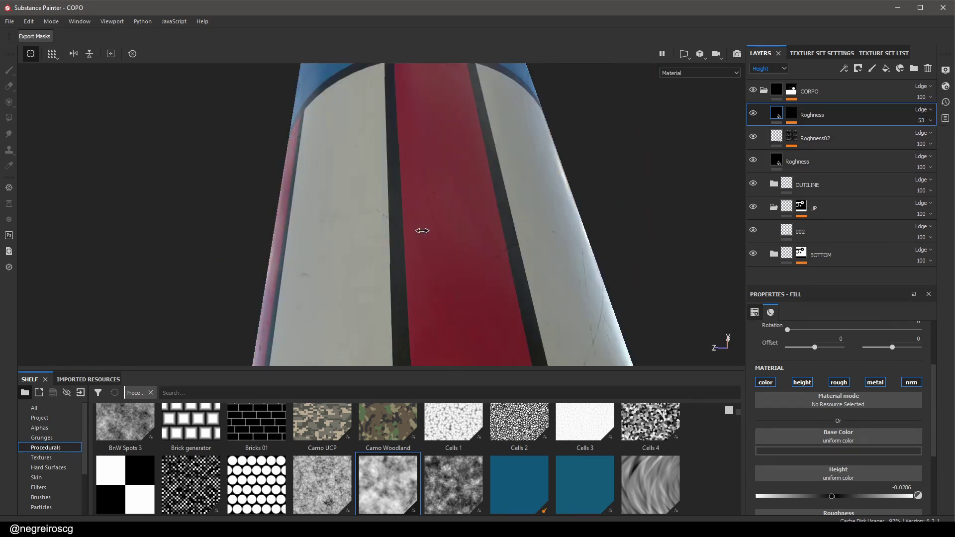
right_click_drag(422, 231, 384, 231, "shift")
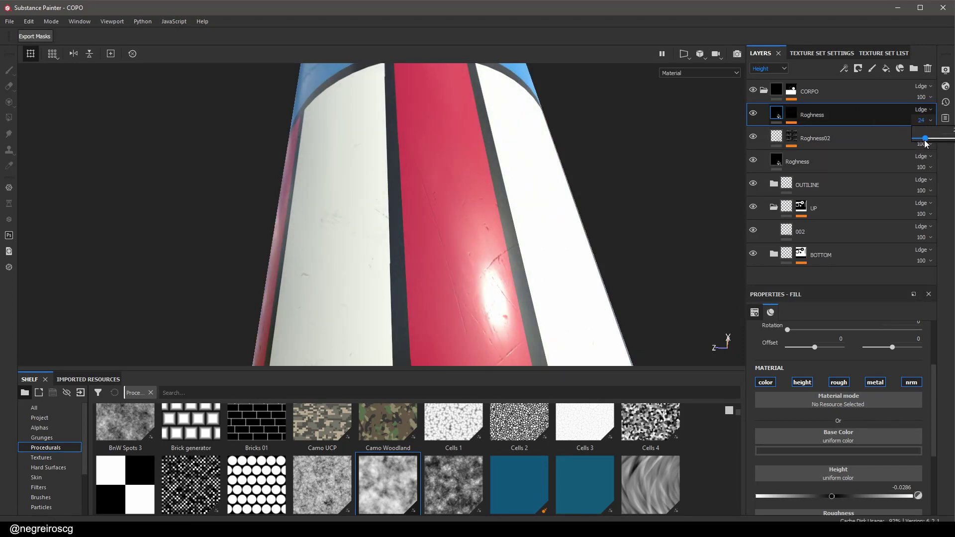
Set the upper Roghness layer's Roughness channel blending to Linear dodge (Add) with opacity 53, and check the scratches around the cup
left_click(768, 69)
left_click(769, 79)
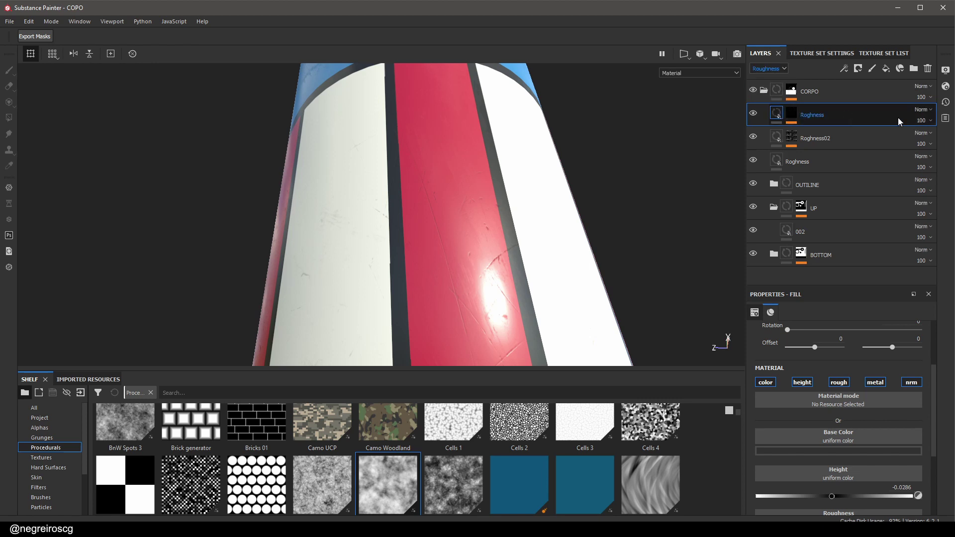
left_click(921, 109)
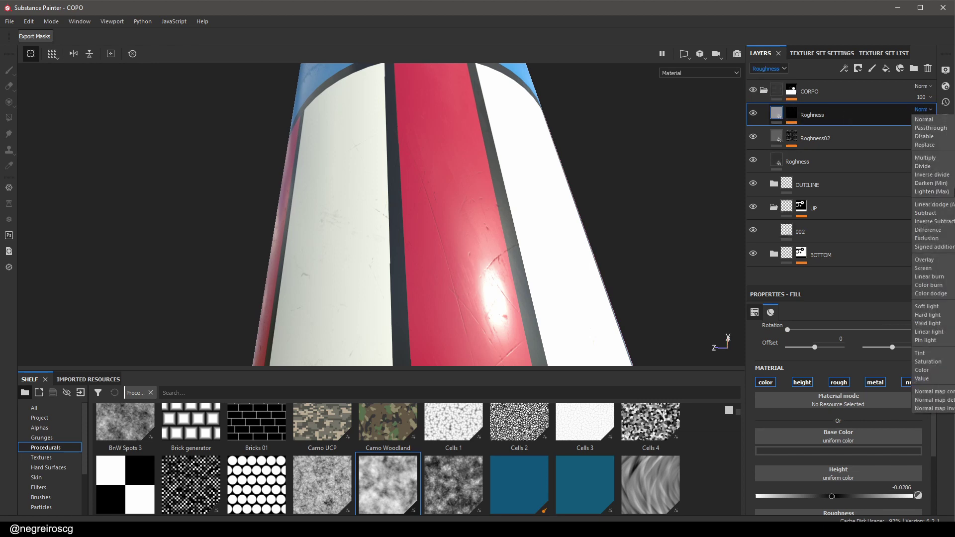
left_click(929, 205)
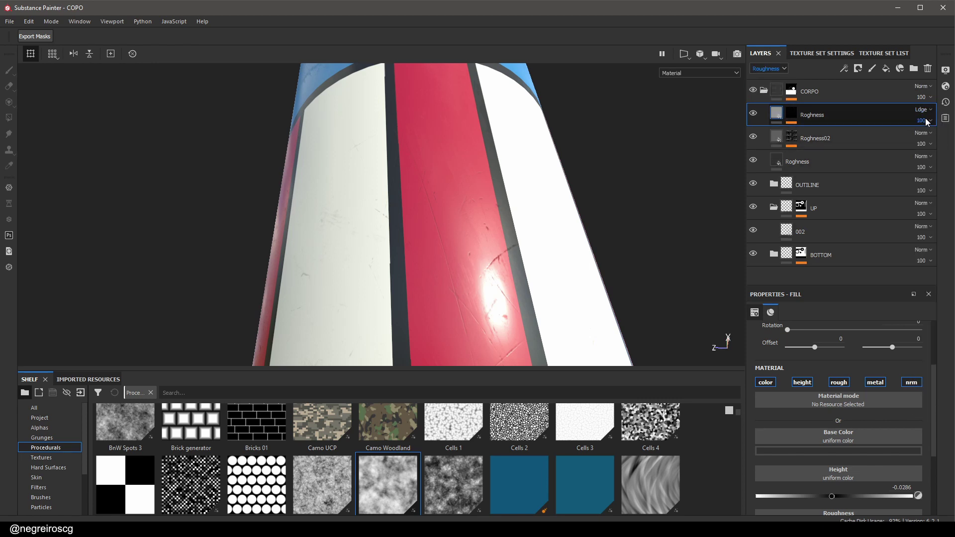
left_click_drag(936, 145, 938, 145)
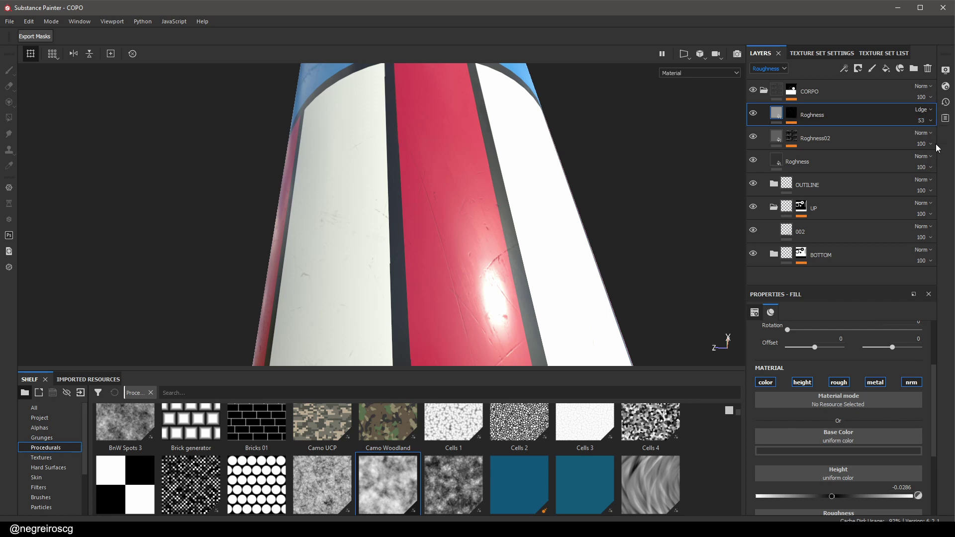
right_click_drag(454, 244, 395, 126, "alt")
left_click_drag(395, 126, 537, 258, "alt")
right_click_drag(537, 258, 228, 104, "alt")
left_click_drag(227, 104, 514, 261, "alt")
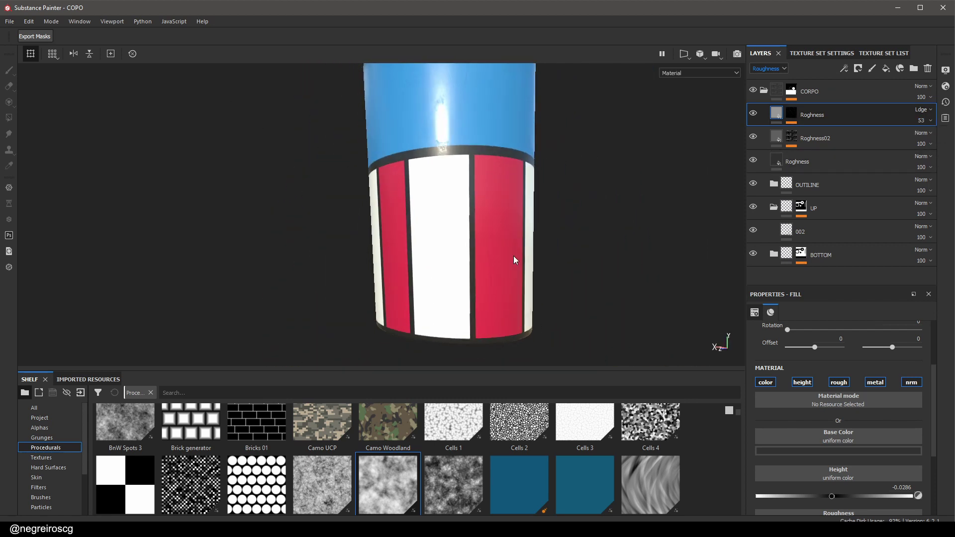
scroll(506, 258, "up", 3)
Show the Base Color channel in the layer stack and add a fill layer above the upper Roghness layer with only color enabled
left_click(776, 69)
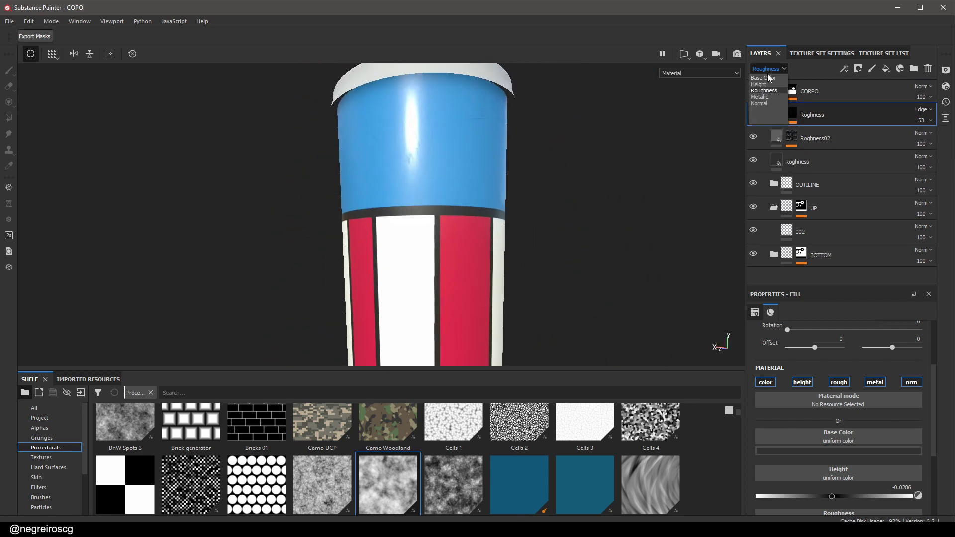
left_click(766, 78)
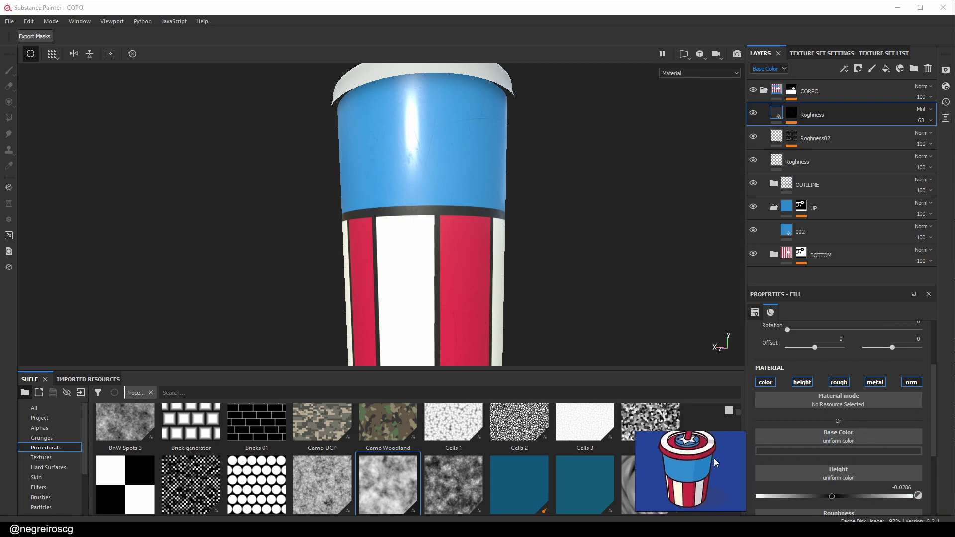
left_click(887, 69)
left_click(801, 383)
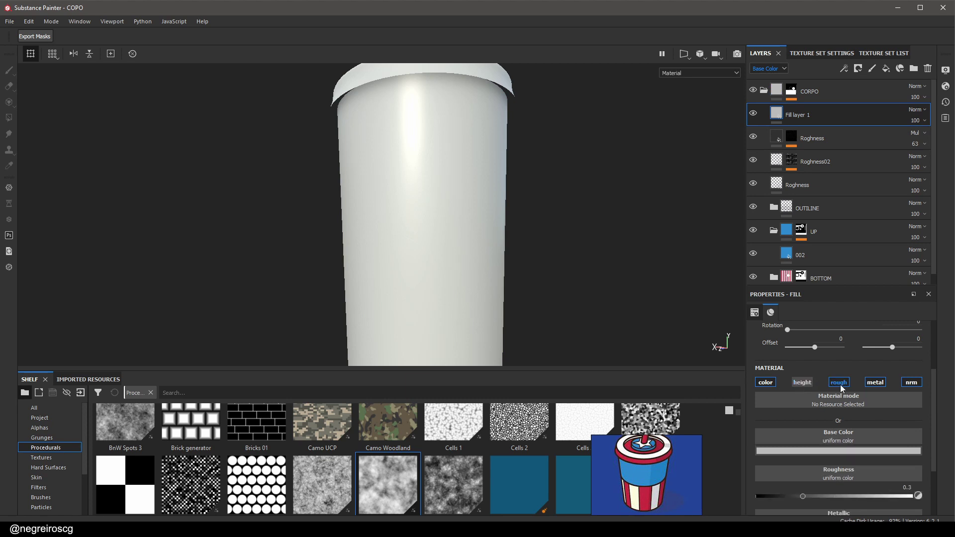
left_click(839, 382)
left_click(874, 383)
left_click(913, 383)
Darken the new fill layer's base color to about 0.018 RGB
left_click(840, 452)
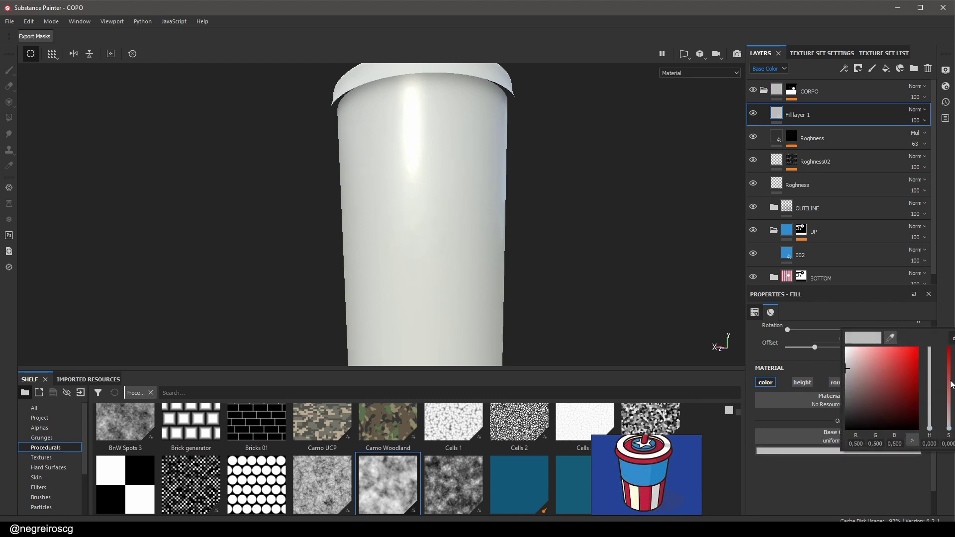
left_click(846, 413)
left_click_drag(846, 412, 846, 418)
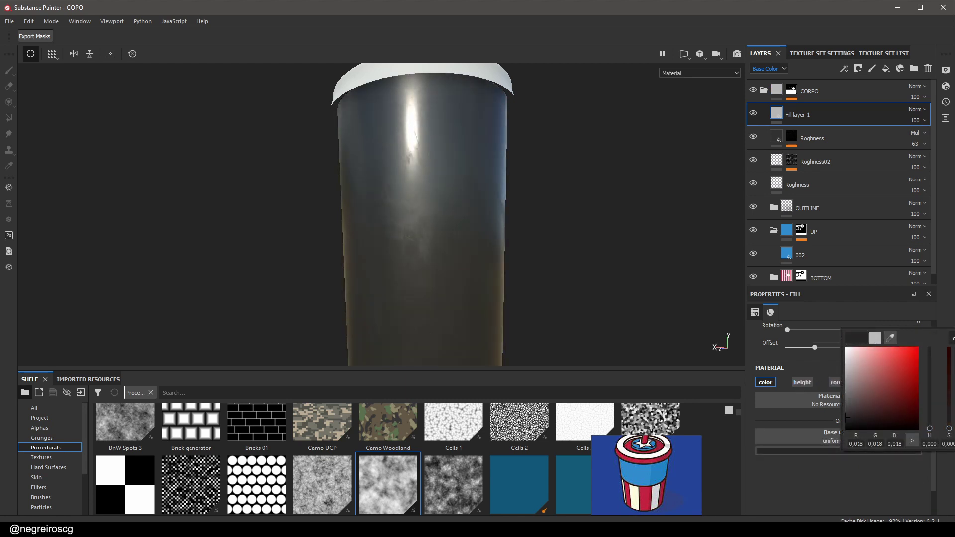
Add a black mask to the dark fill layer and put a fill effect in that mask
left_click(858, 68)
left_click(859, 68)
left_click(876, 93)
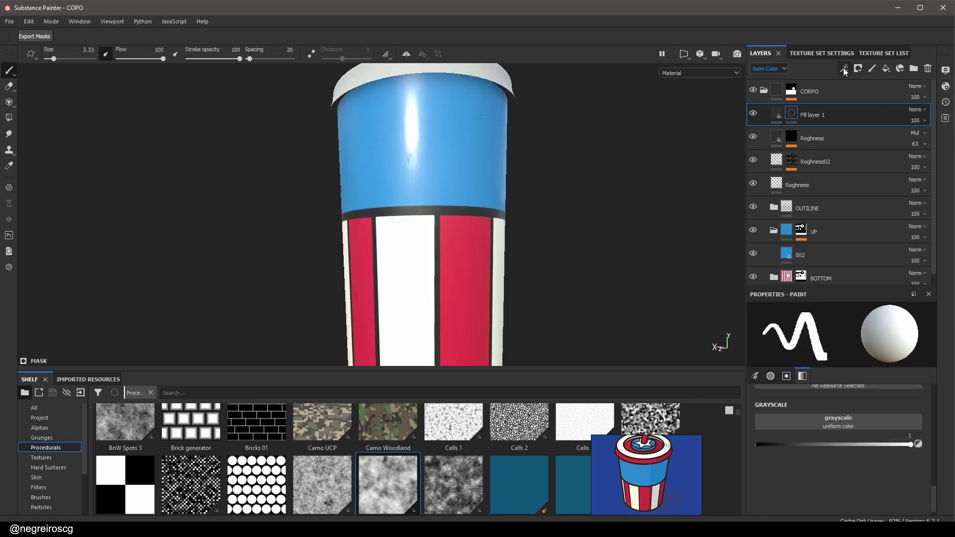
left_click(844, 68)
left_click(875, 109)
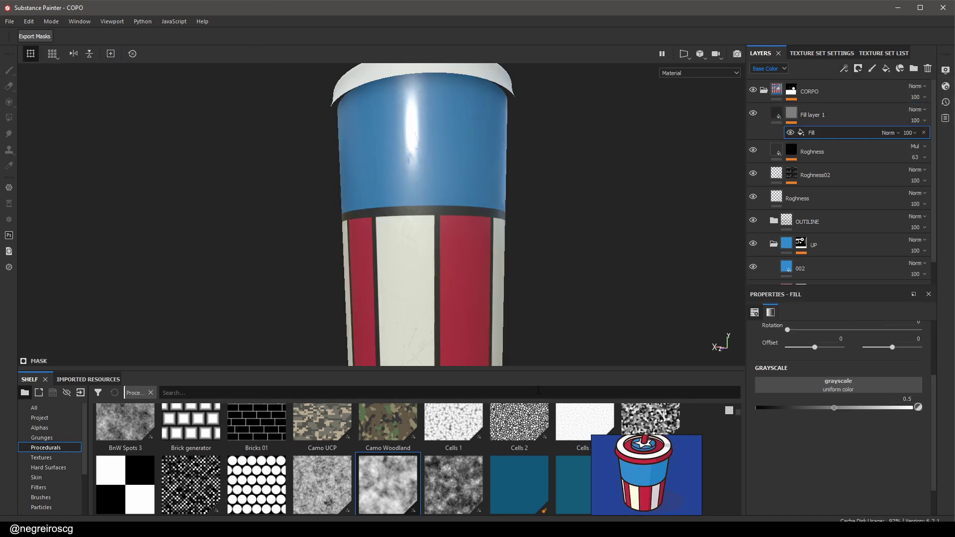
Assign the Grunge Galvanic Small procedural to the grayscale of the mask's fill effect
left_click_drag(530, 372, 539, 244)
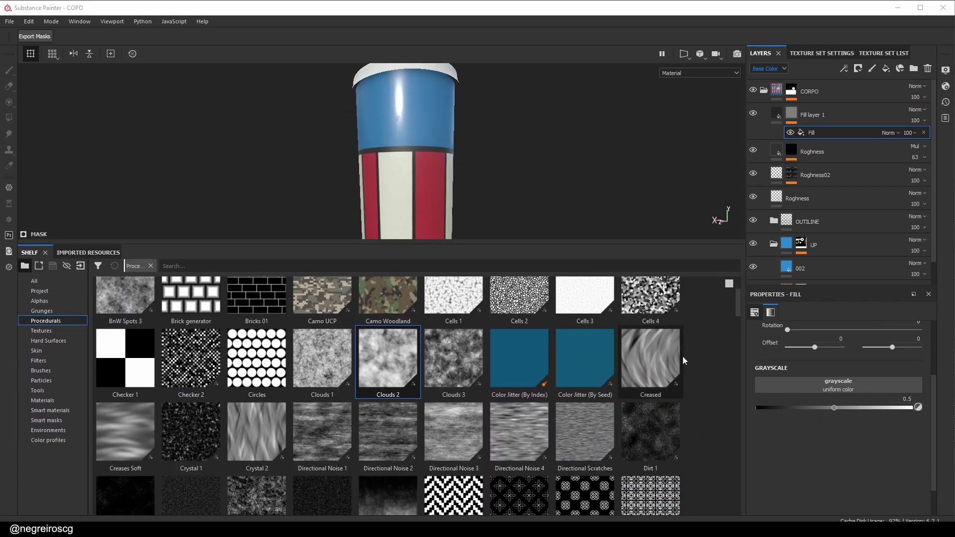
left_click_drag(739, 303, 731, 402)
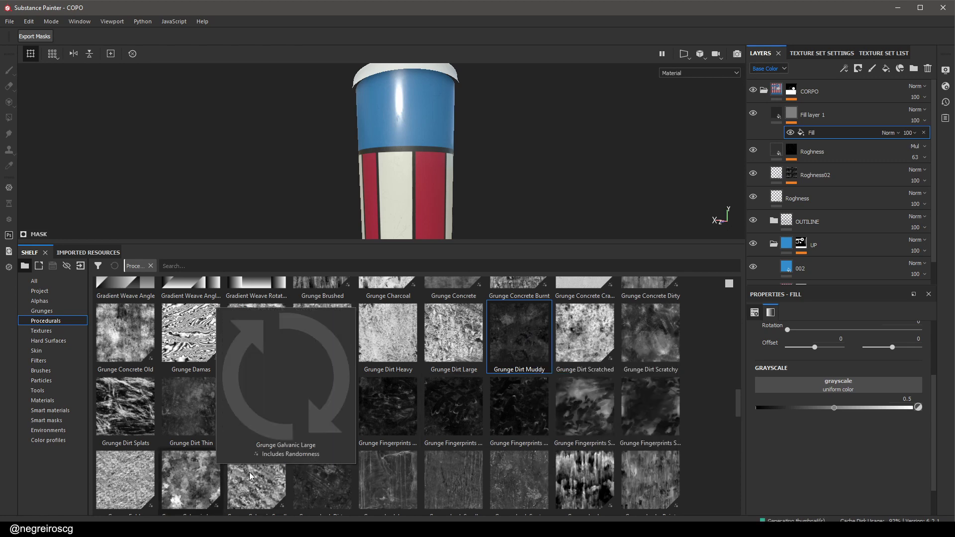
left_click_drag(257, 481, 860, 386)
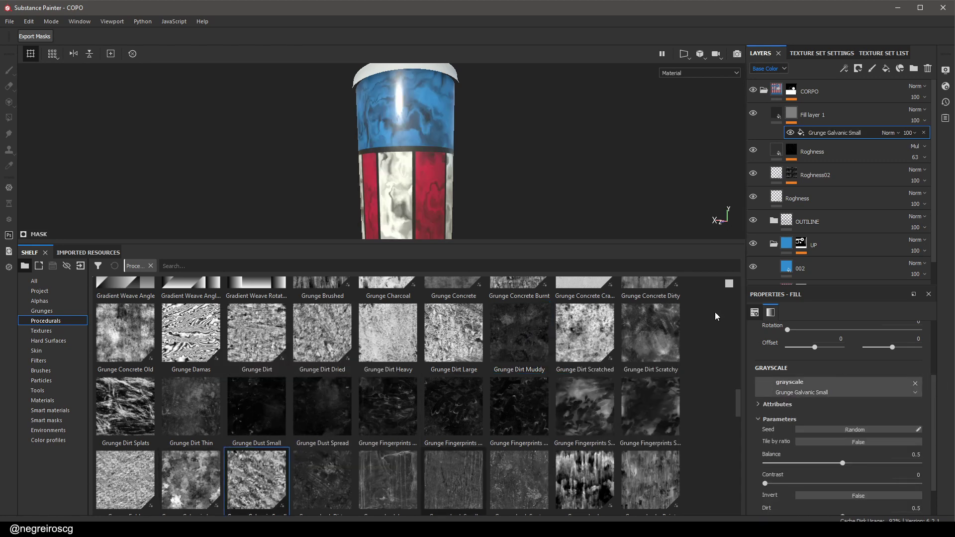
left_click_drag(570, 246, 570, 416)
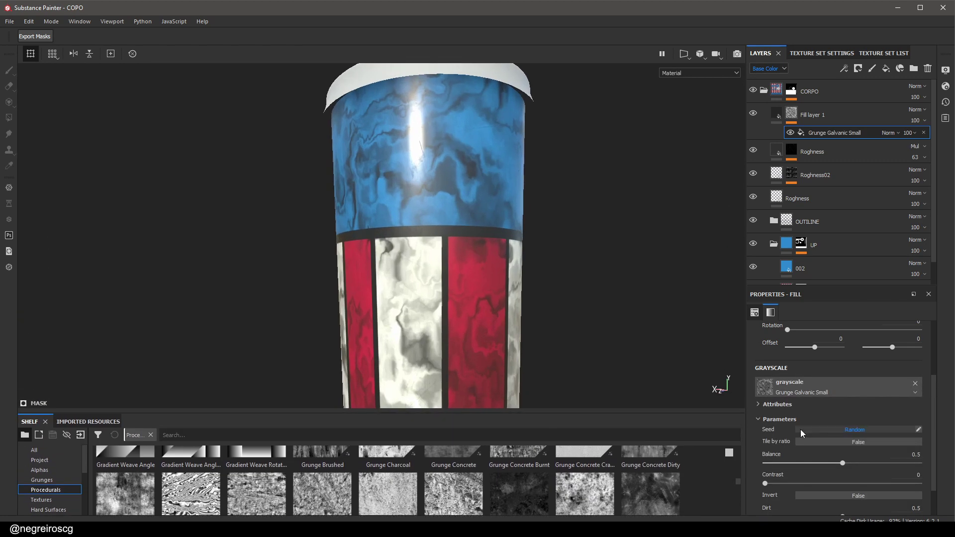
Set the Grunge Galvanic Small fill to Tri-planar projection with a UV scale of about 0.52
scroll(808, 382, "up", 3)
left_click(836, 347)
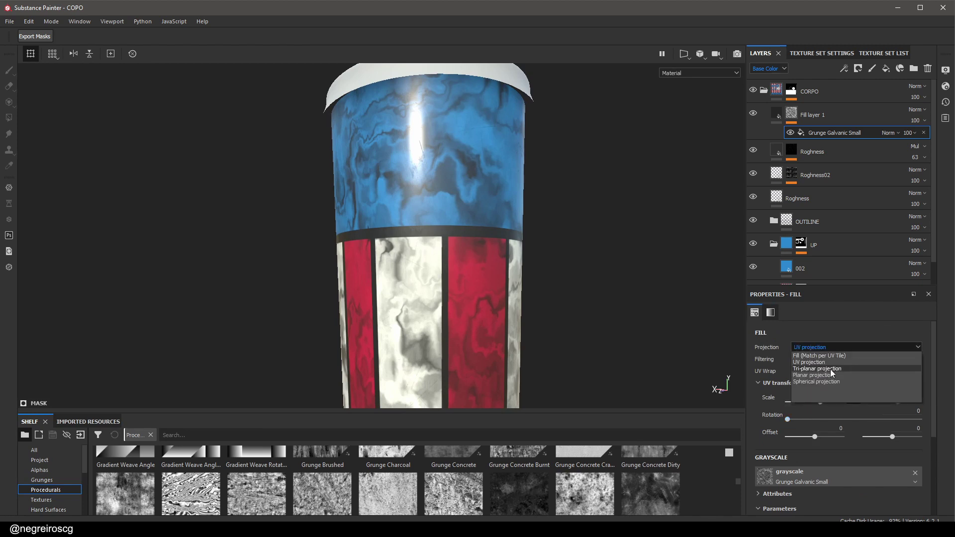
left_click(831, 369)
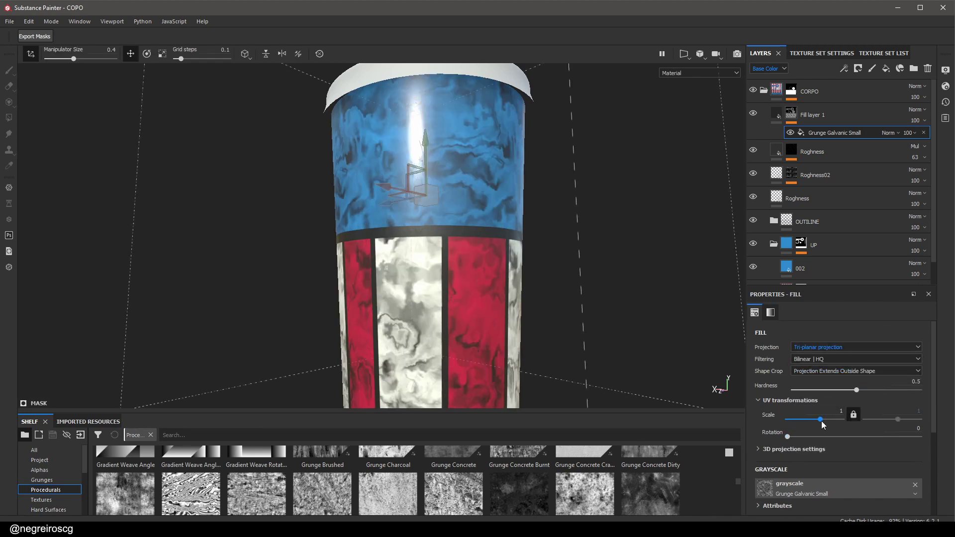
left_click_drag(822, 421, 814, 421)
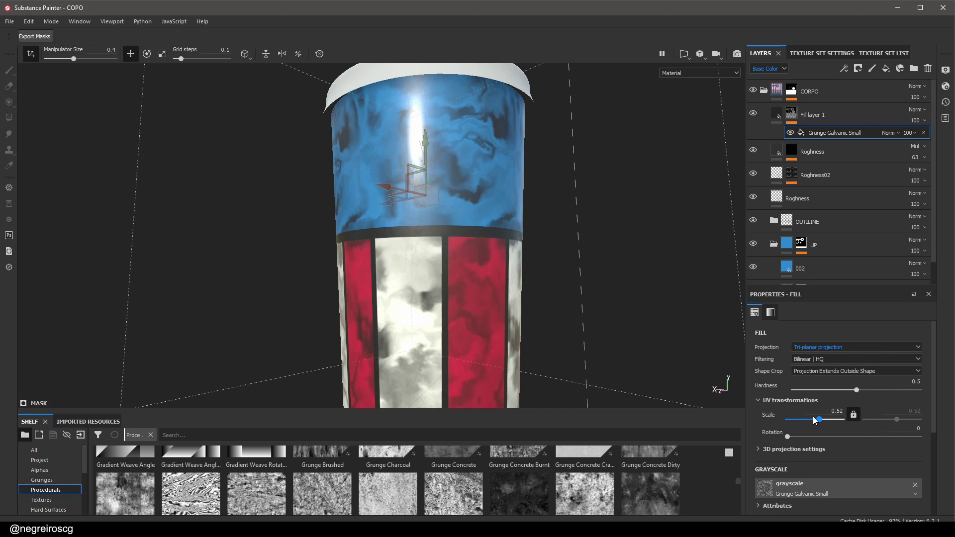
left_click_drag(533, 158, 585, 209, "alt")
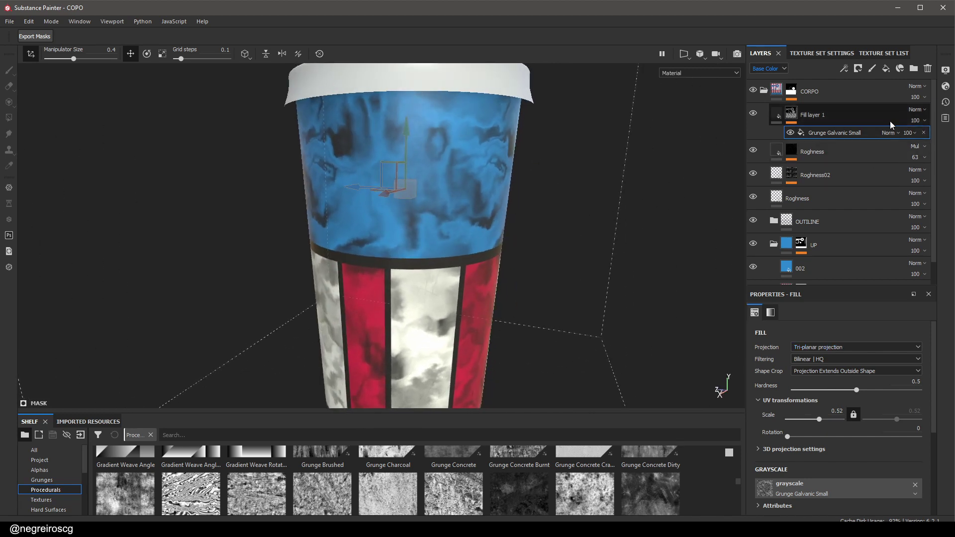
Set the grunge-masked fill layer to Multiply at opacity 22 and rename it Color_variation
left_click(917, 110)
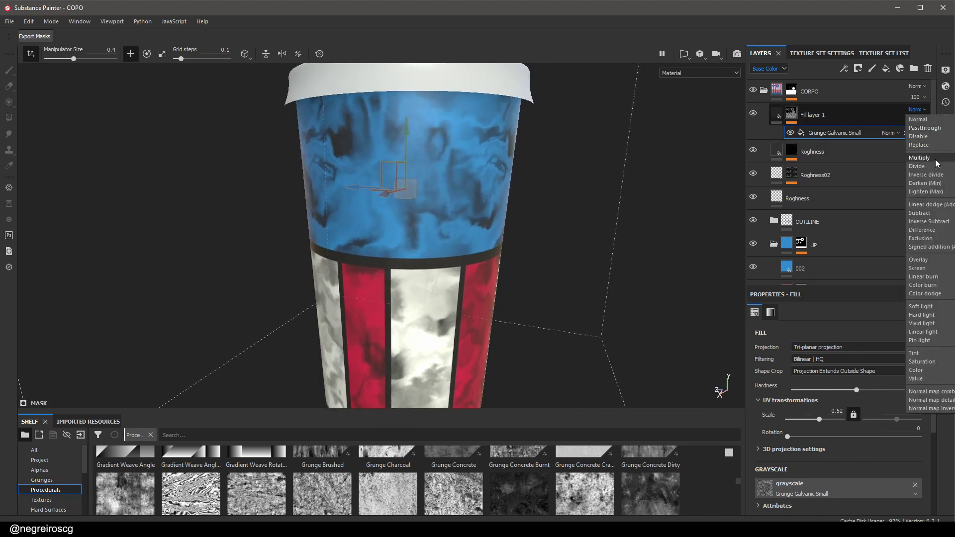
left_click(938, 163)
mouse_move(567, 164)
left_mouse_down("alt")
mouse_move(589, 211)
mouse_move(568, 154)
left_mouse_up("alt")
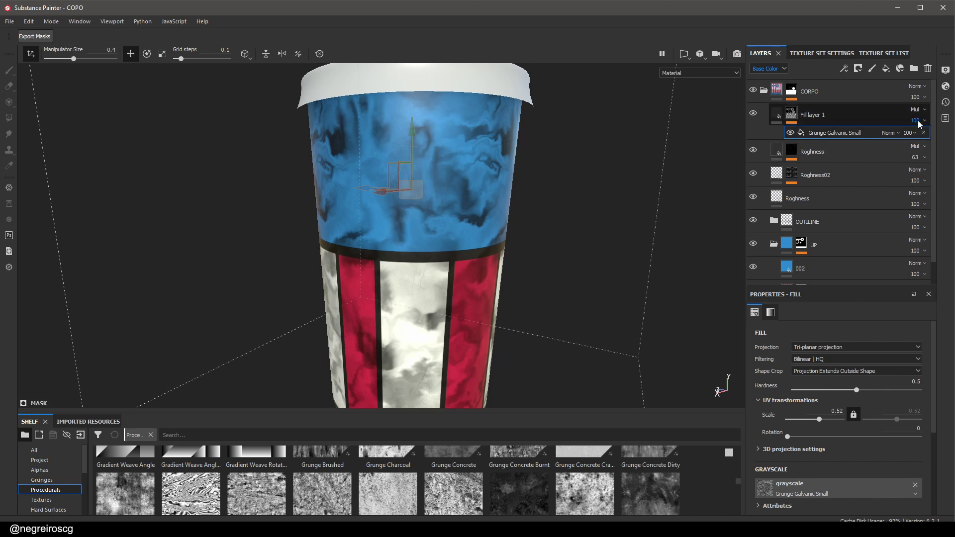
left_click(921, 122)
left_click_drag(952, 142, 916, 139)
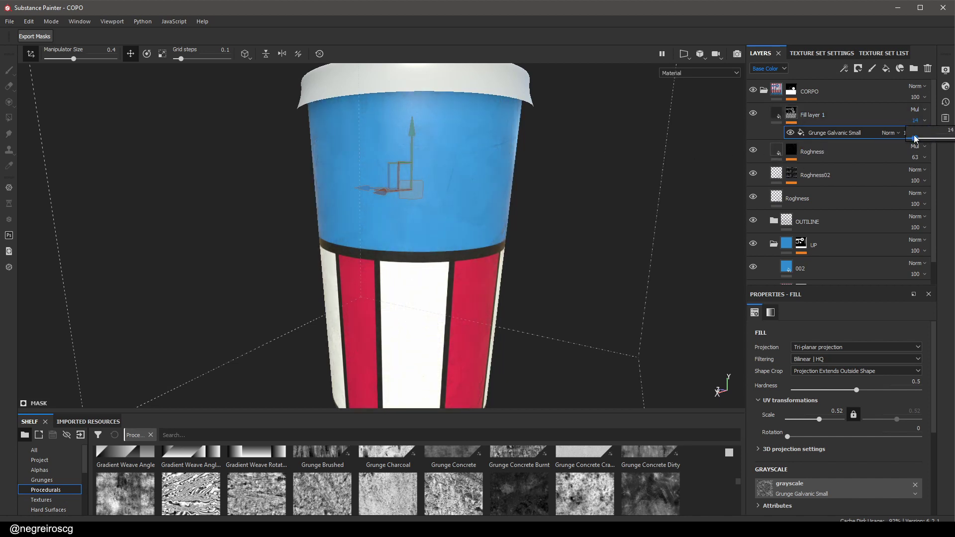
left_click_drag(920, 140, 919, 140)
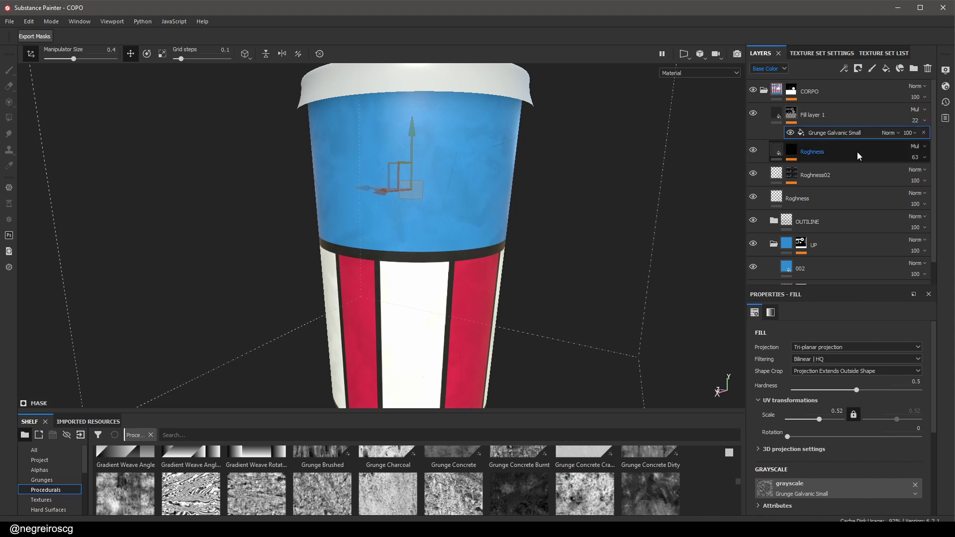
left_click_drag(448, 180, 508, 276, "alt")
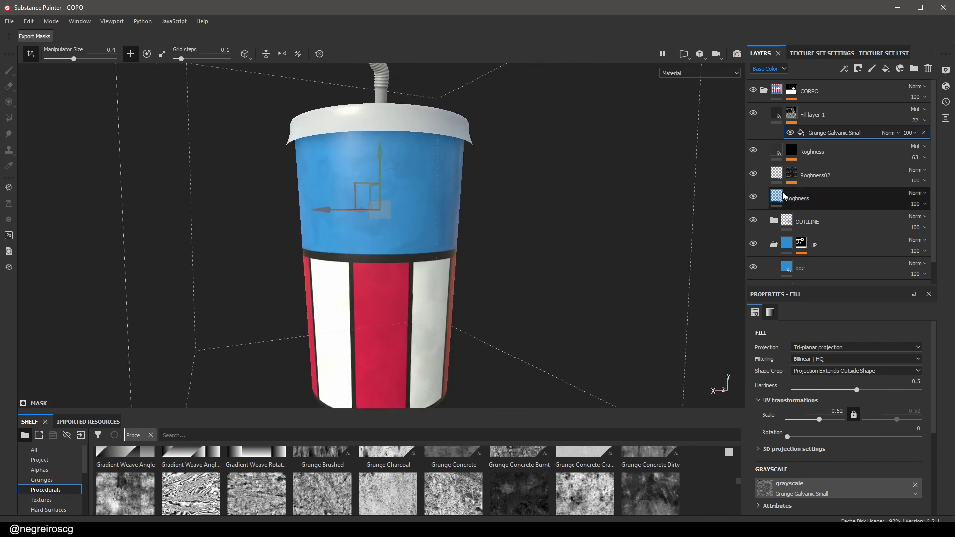
double_click(813, 115)
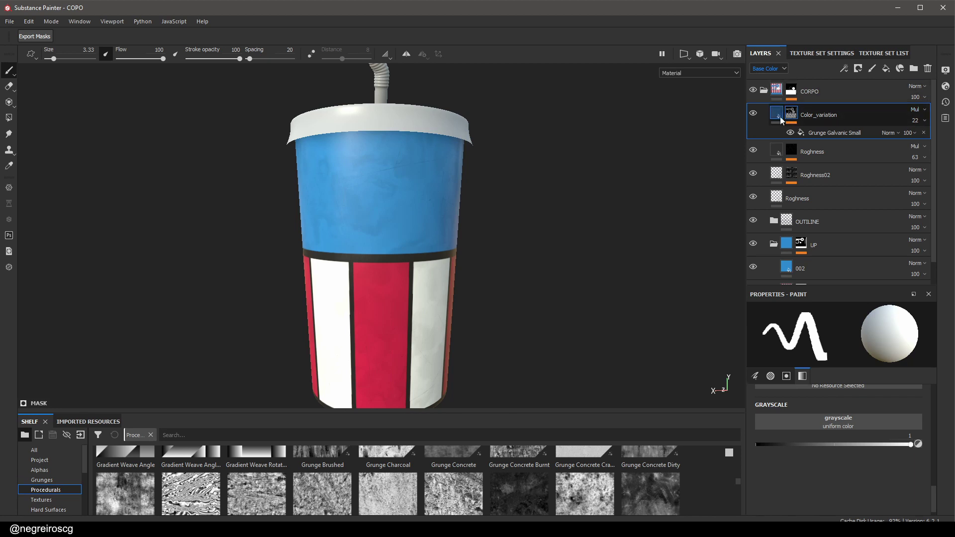
Add a fill layer named Finger above Color_variation with only the color and rough channels enabled
left_click(887, 68)
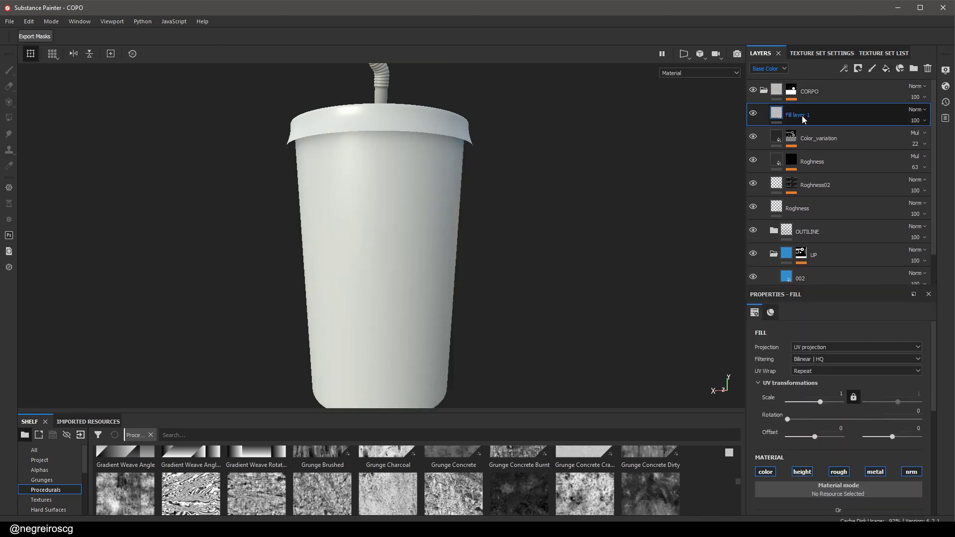
double_click(802, 115)
type("Finger")
key("Return")
scroll(847, 444, "down", 1)
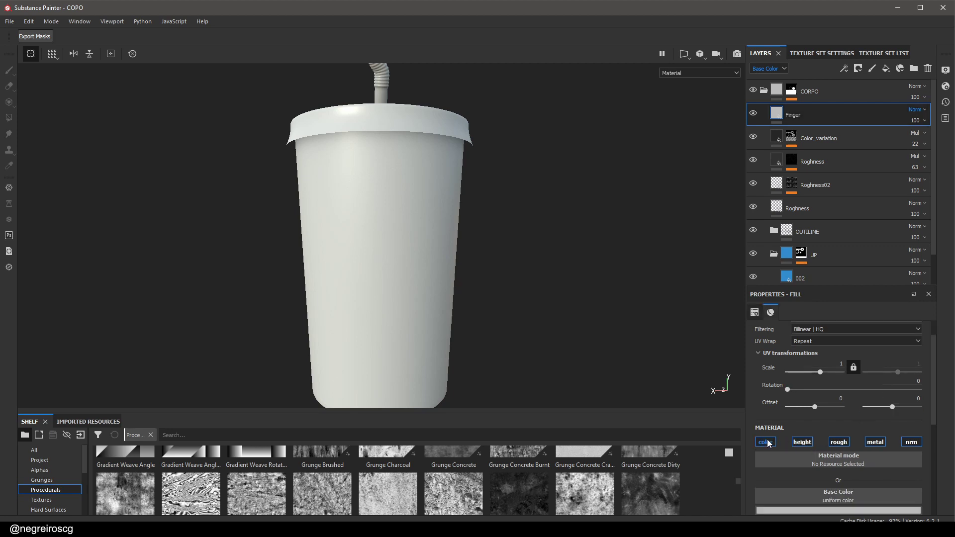
scroll(901, 448, "down", 2)
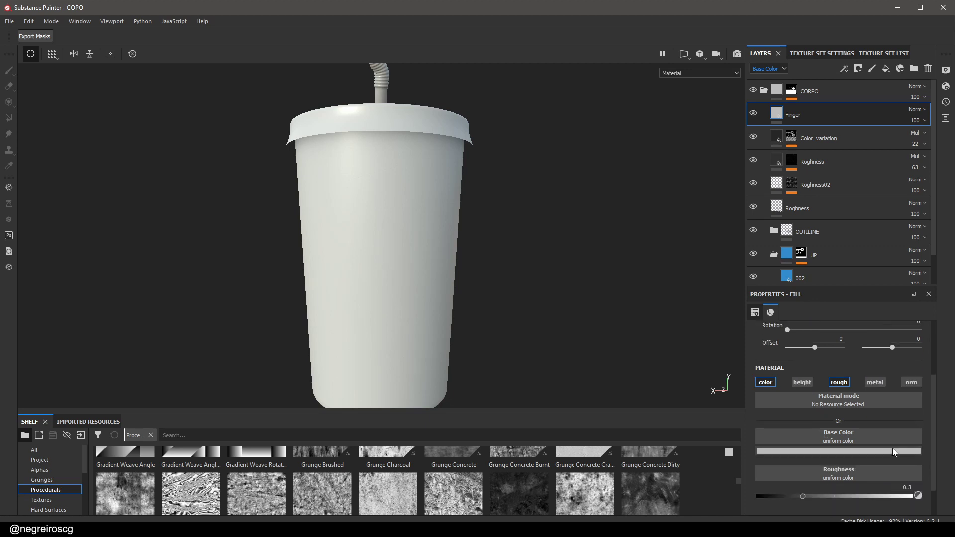
Set the Finger layer's base color to white and its roughness to about 0.86
left_click(878, 451)
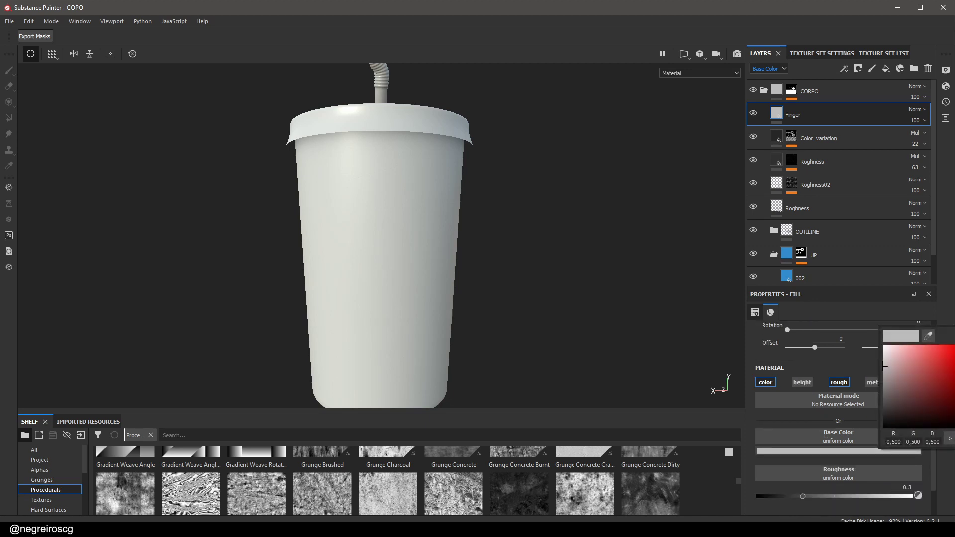
left_click_drag(885, 367, 886, 347)
left_click(808, 495)
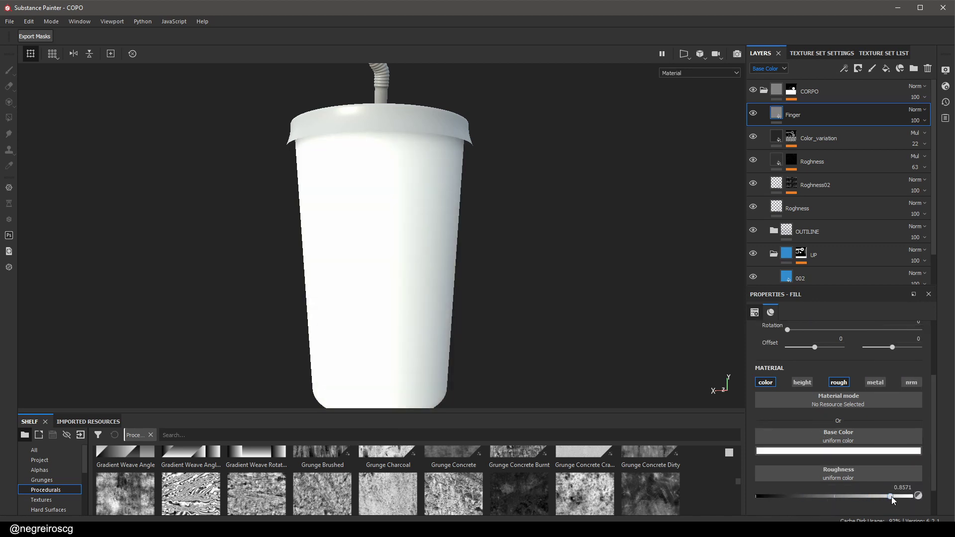
Add a black mask to the Finger layer and give the mask a fill effect
left_click(858, 69)
left_click(901, 91)
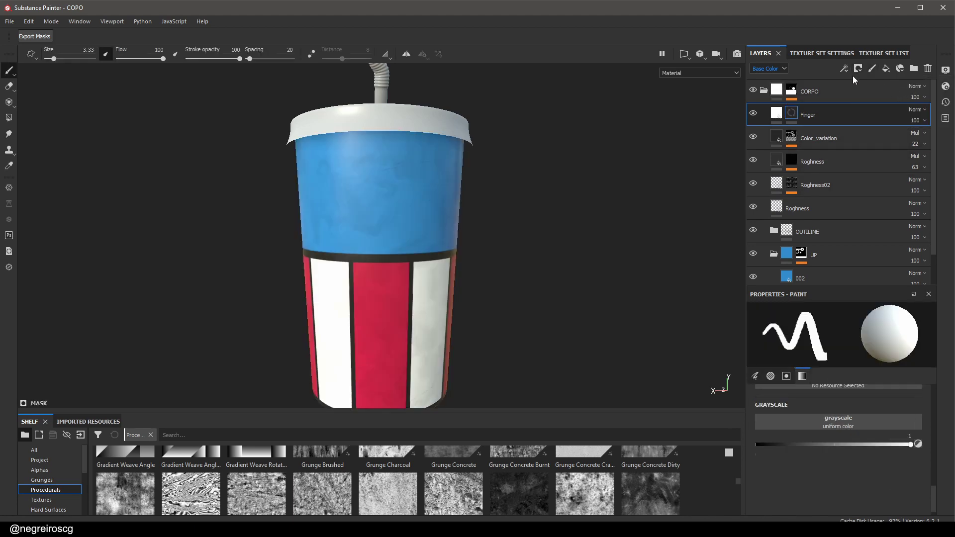
left_click(858, 69)
left_click(884, 107)
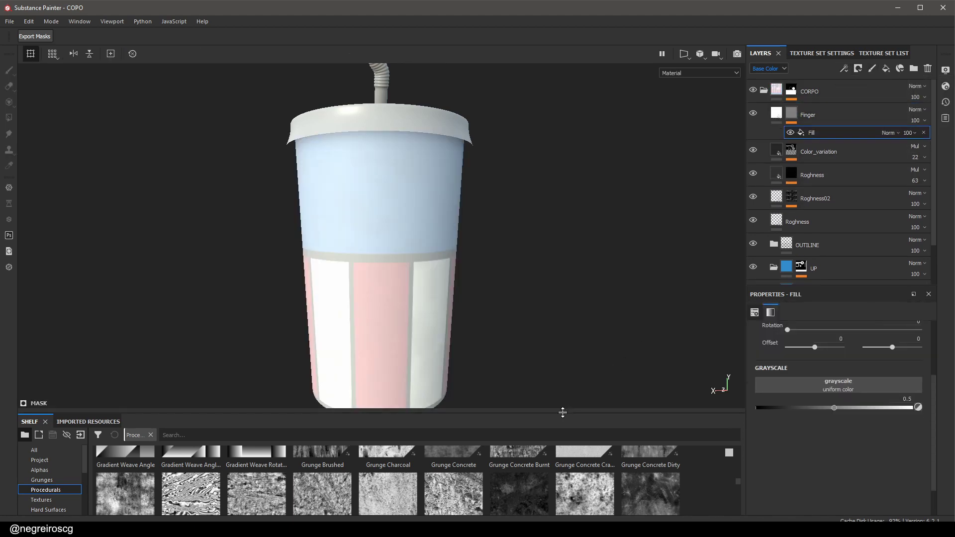
Try Grunge Dust Small in the Finger mask's fill, and replace it with Grunge Fingerprints Dirty
left_click_drag(563, 413, 563, 218)
left_click_drag(738, 387, 773, 386)
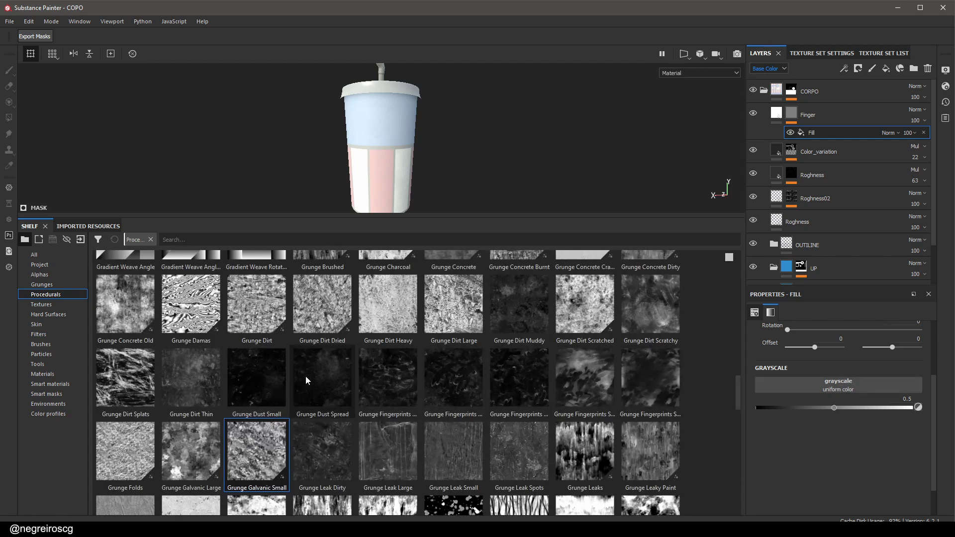
left_click_drag(267, 376, 870, 382)
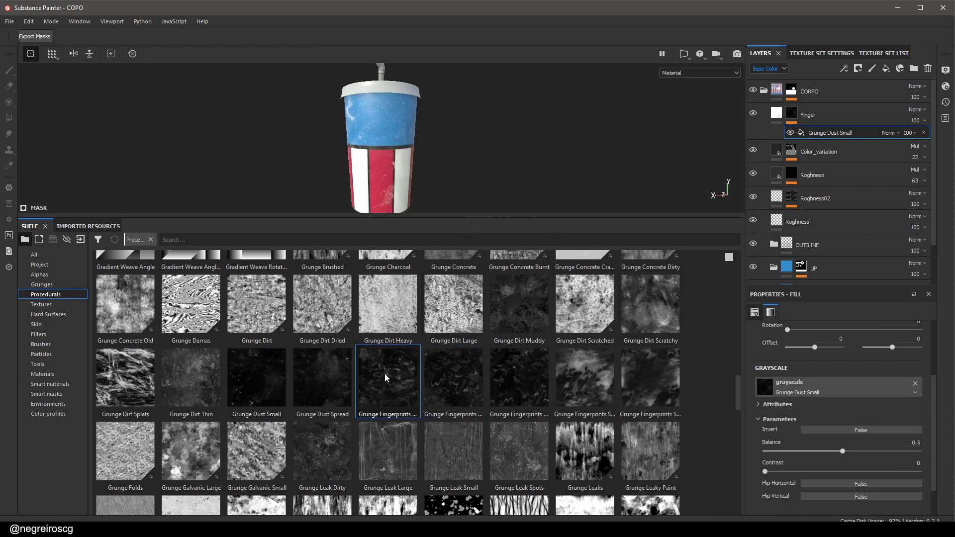
left_click_drag(386, 375, 767, 386)
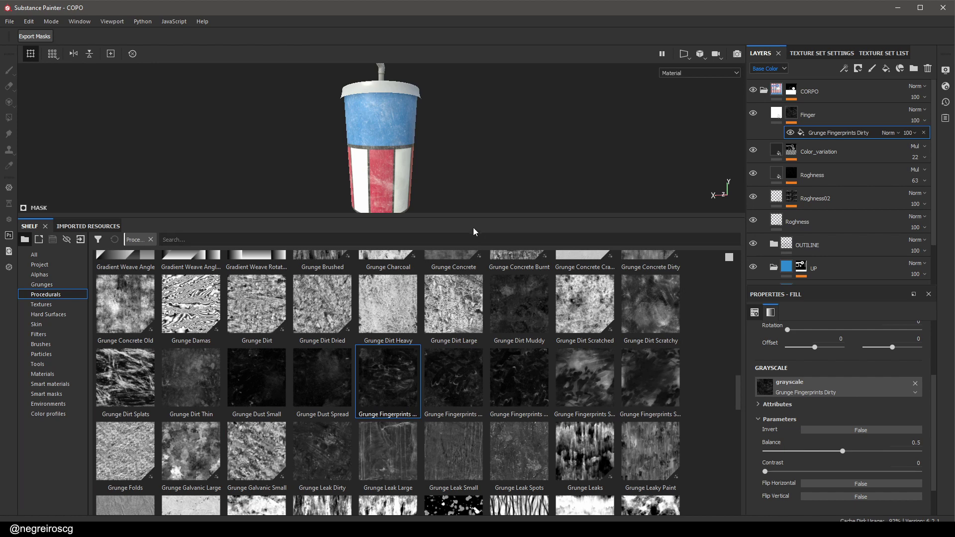
left_click_drag(480, 217, 480, 413)
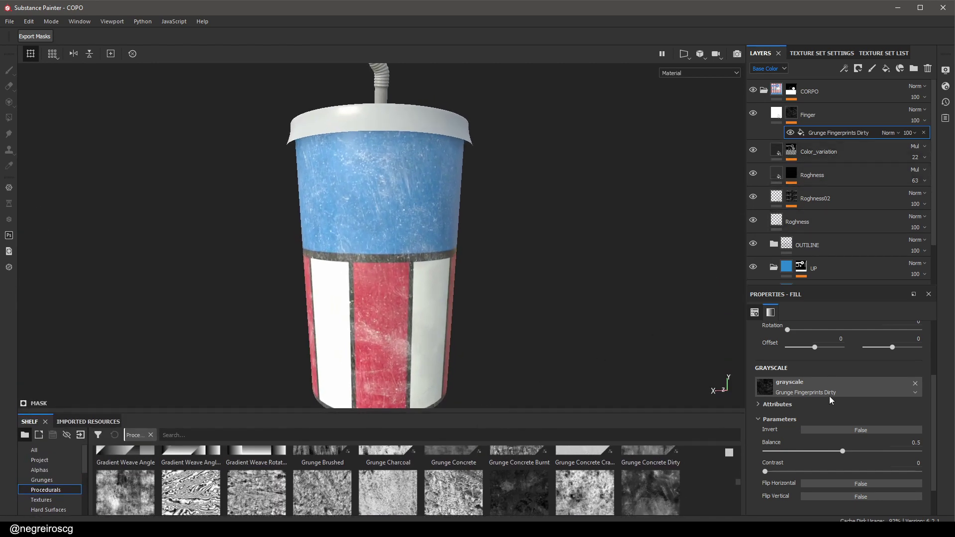
Adjust the UV mapping of the Finger mask's grunge fill and set its Balance to 0.41
scroll(829, 396, "up", 1)
left_click_drag(820, 342, 822, 342)
scroll(826, 382, "down", 1)
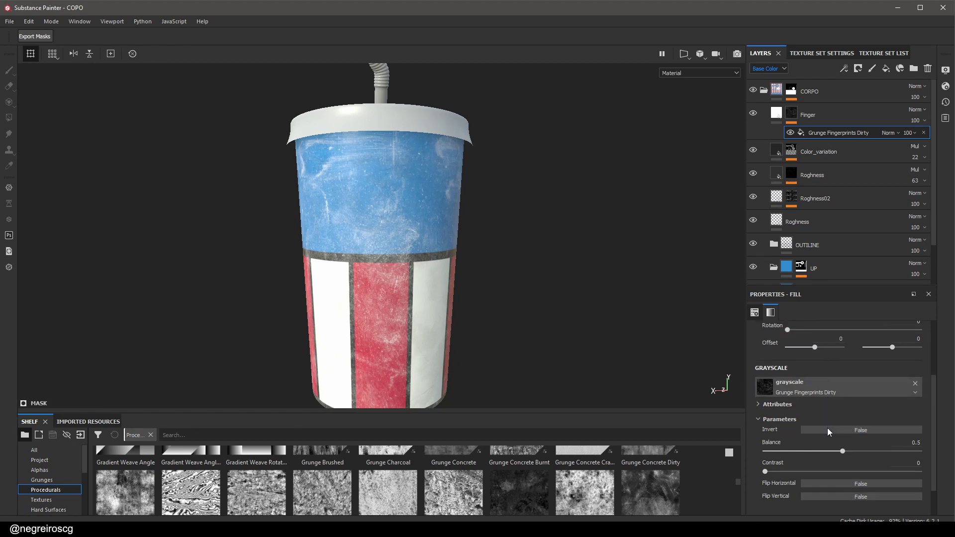
mouse_move(843, 452)
left_mouse_down()
mouse_move(789, 455)
mouse_move(829, 452)
left_mouse_up()
left_click_drag(535, 323, 440, 307, "alt")
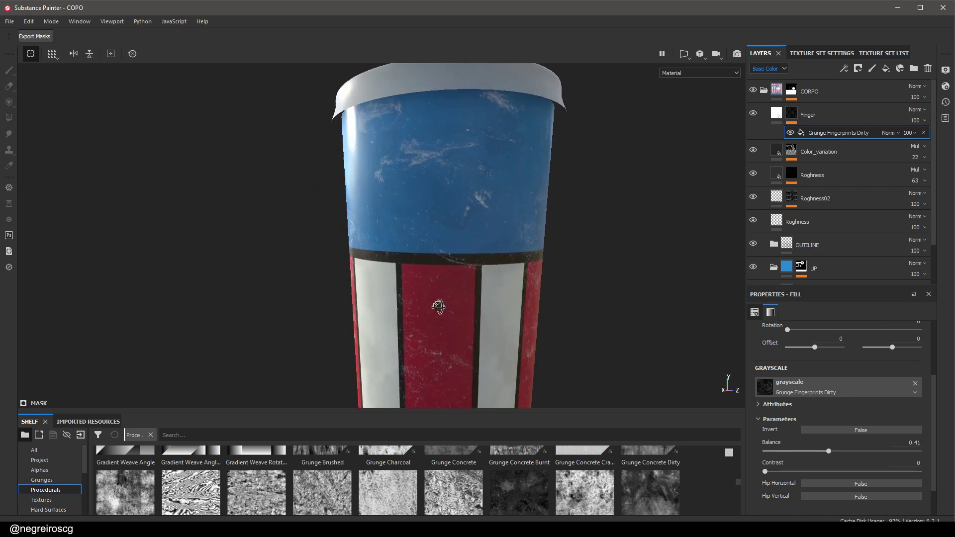
Set the Finger layer's Base Color blending to Linear dodge at opacity 26
left_click(919, 111)
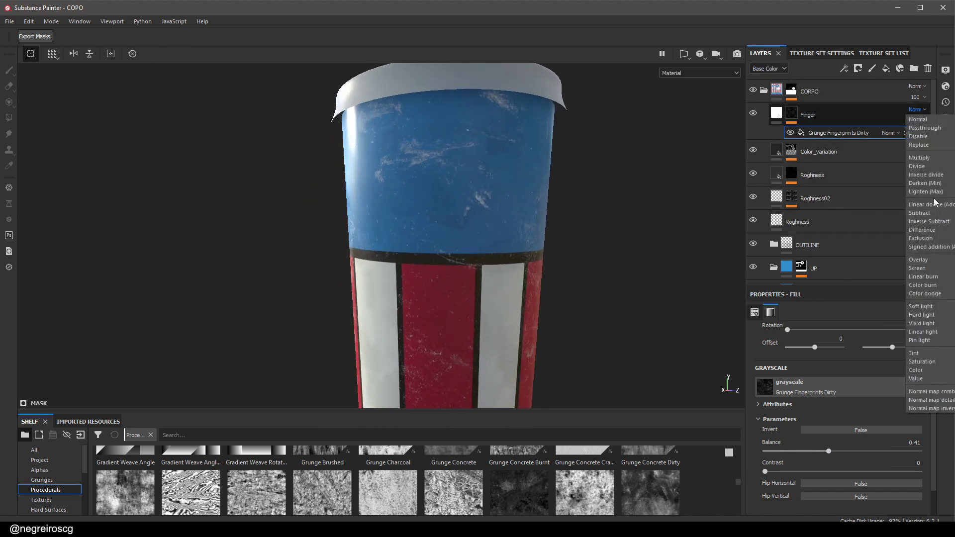
left_click(936, 219)
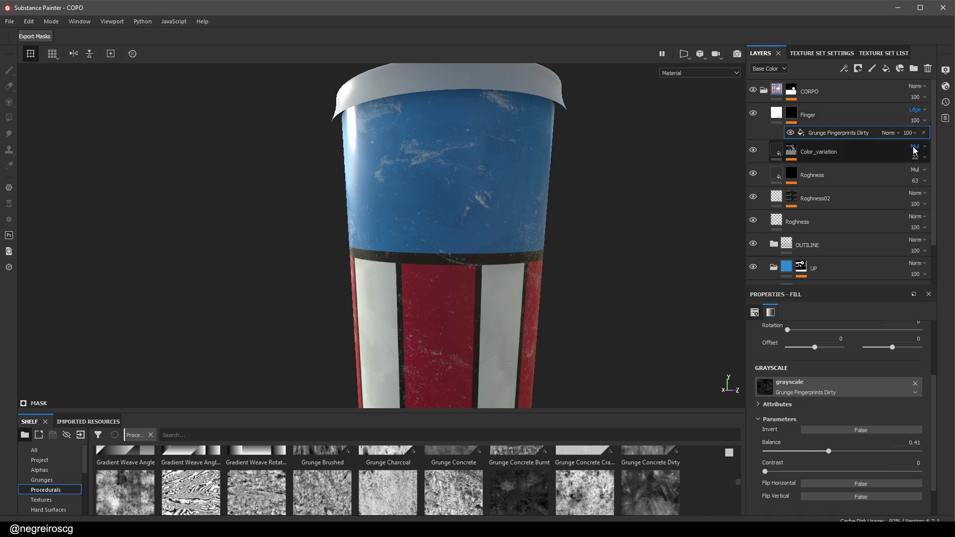
left_click(919, 121)
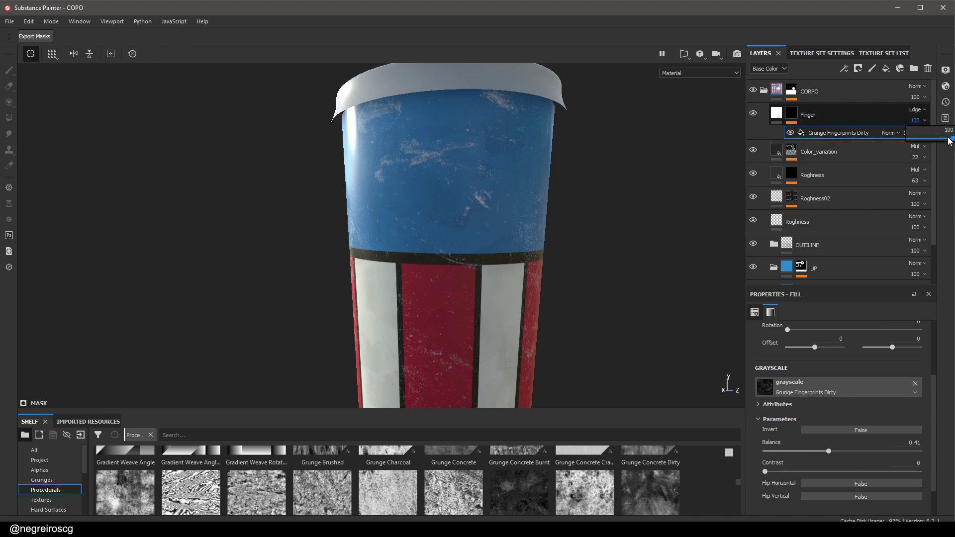
left_click_drag(950, 140, 921, 140)
left_click_drag(428, 286, 527, 279, "alt")
middle_click_drag(463, 277, 516, 252, "alt")
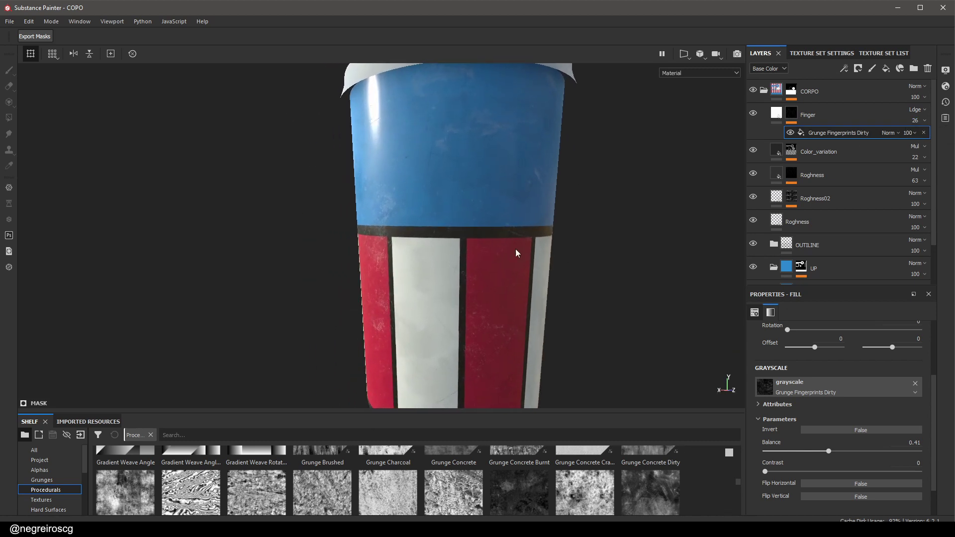
left_click_drag(516, 252, 544, 249, "alt")
Switch the layer stack to the Roughness channel and set the Finger layer to Linear dodge at opacity 28
left_click(768, 68)
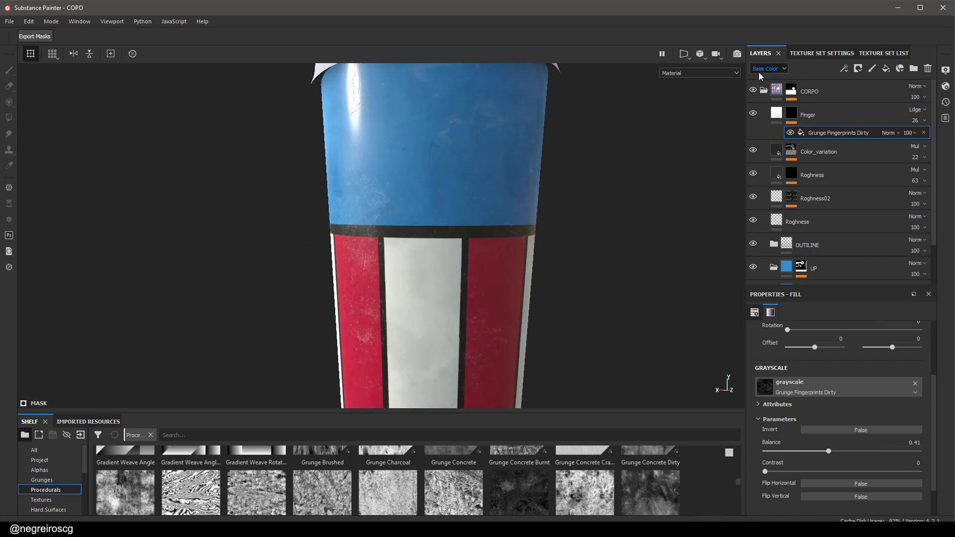
left_click(762, 91)
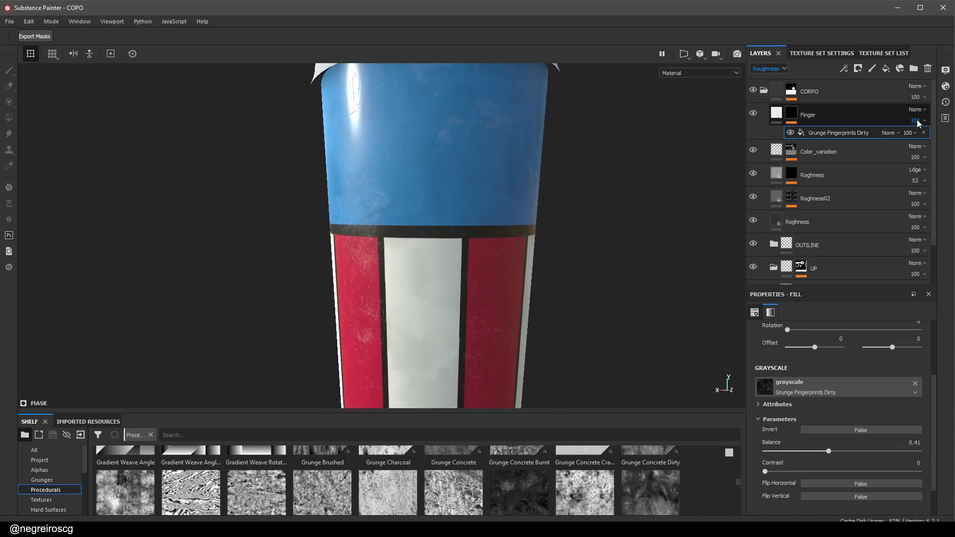
left_click(918, 120)
left_click(917, 110)
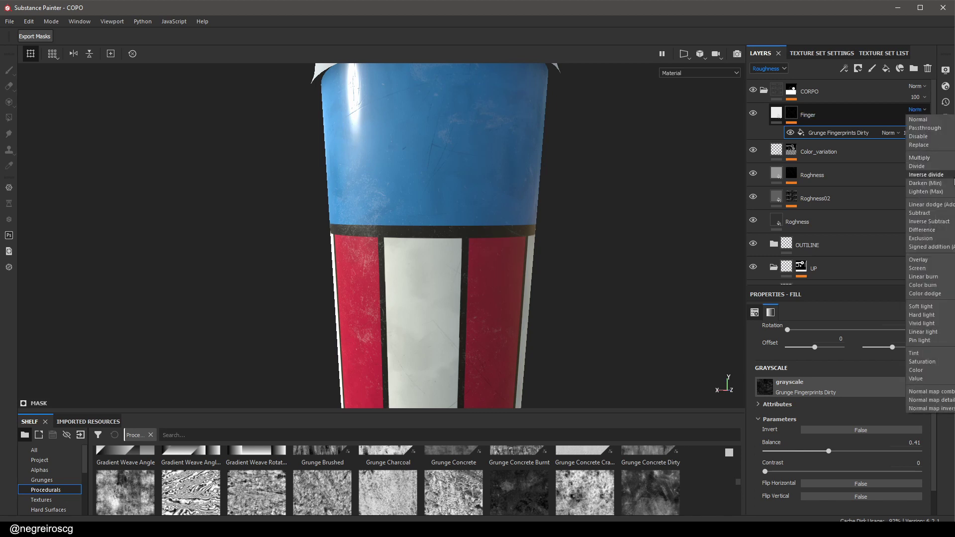
left_click(949, 205)
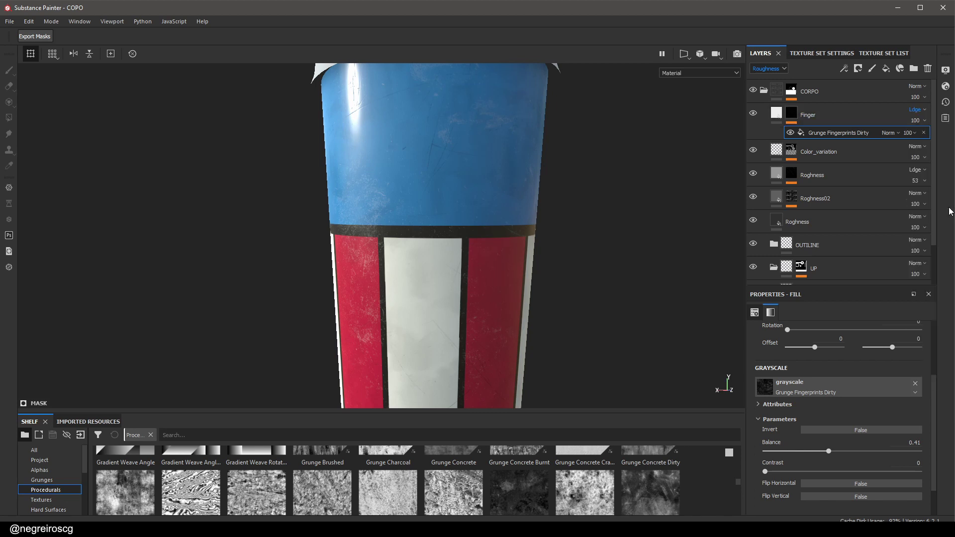
left_click(918, 120)
left_click_drag(948, 139, 925, 148)
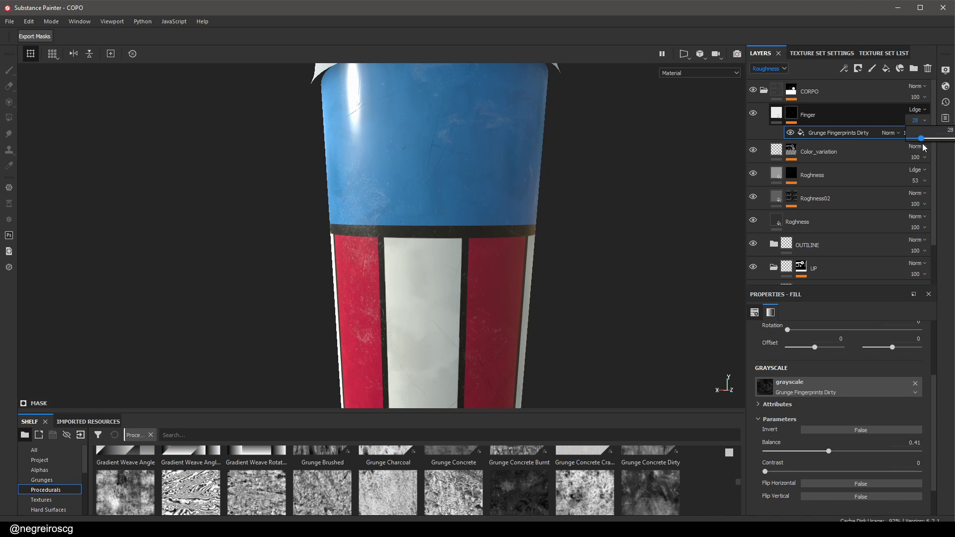
Return the layer stack to the Base Color channel and lower the Finger layer's opacity to 13
left_click(776, 70)
left_click(775, 78)
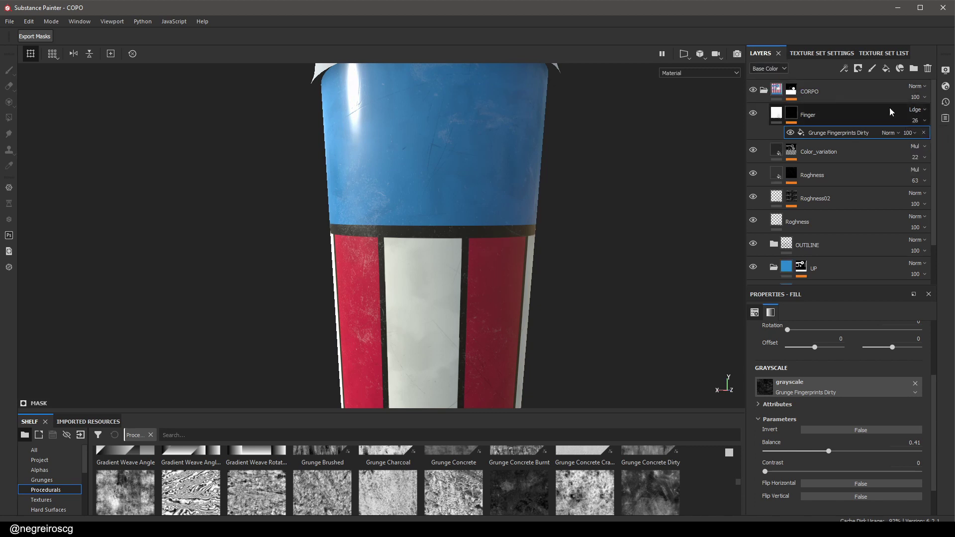
left_click(922, 121)
left_click_drag(924, 140, 916, 142)
Examine the fingerprint marks and reflections on the cup body under different lighting, angles and distances
left_click_drag(456, 256, 356, 252, "alt")
right_click_drag(421, 249, 416, 128, "shift")
left_click_drag(416, 128, 608, 241, "alt")
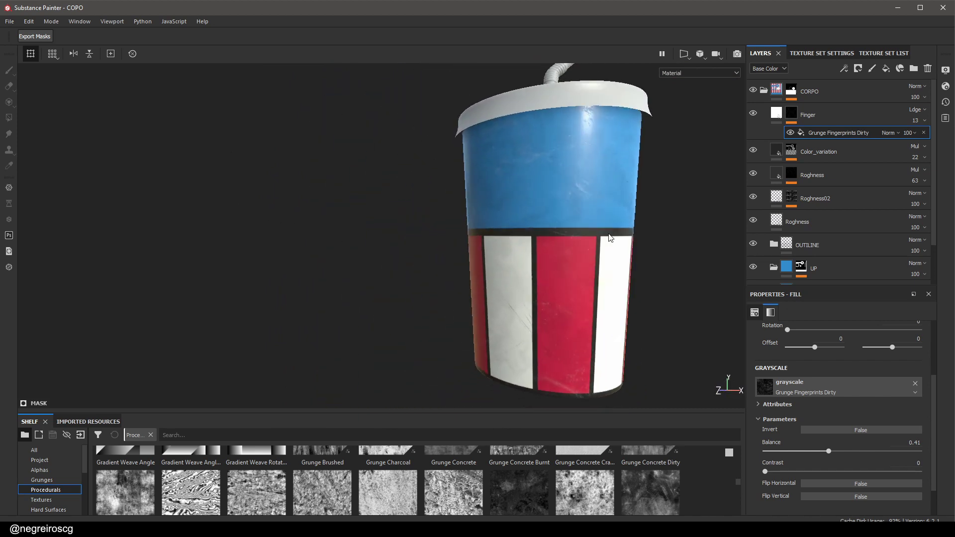
right_click_drag(608, 241, 458, 207, "alt")
left_click_drag(459, 207, 478, 255, "alt")
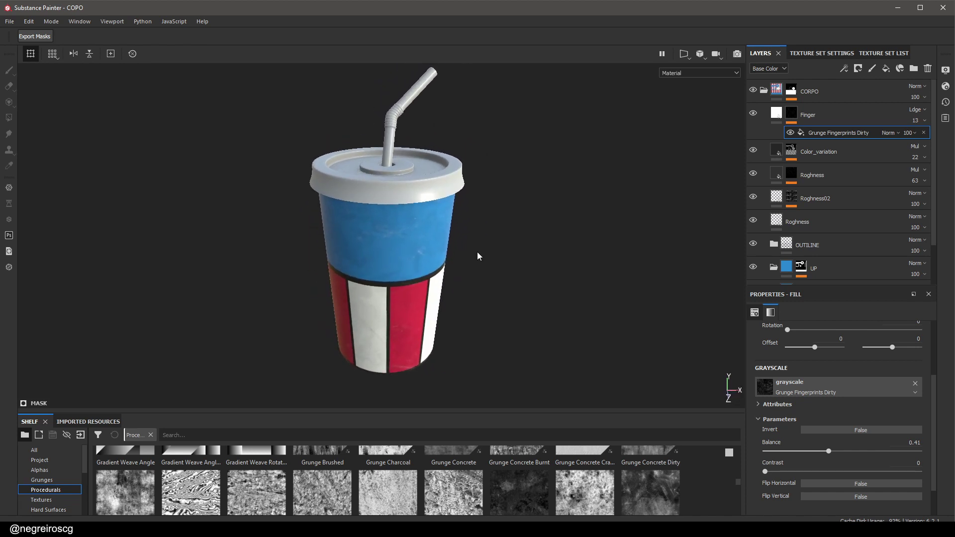
right_click_drag(478, 256, 349, 209, "alt")
left_click_drag(348, 209, 341, 204, "alt")
right_click_drag(341, 205, 368, 189, "alt")
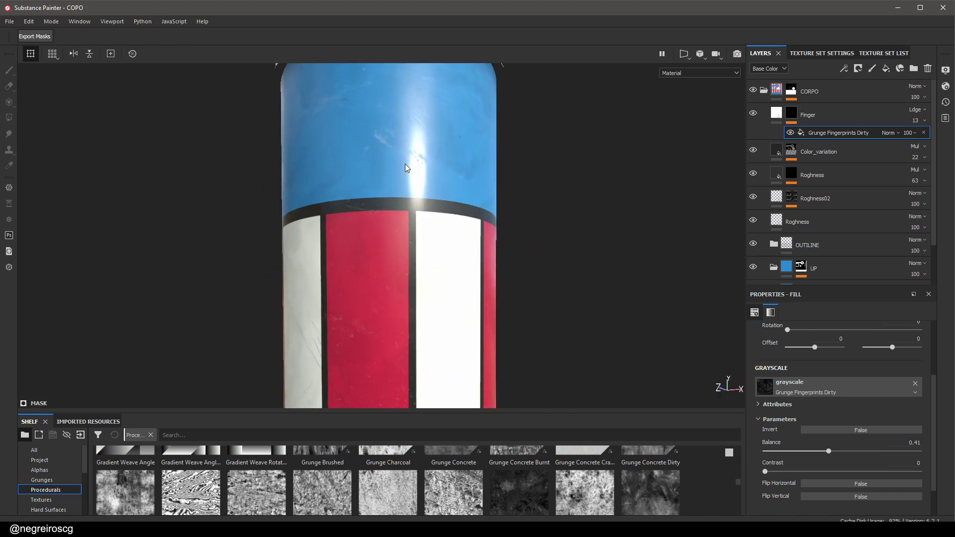
left_click_drag(368, 189, 436, 274, "alt")
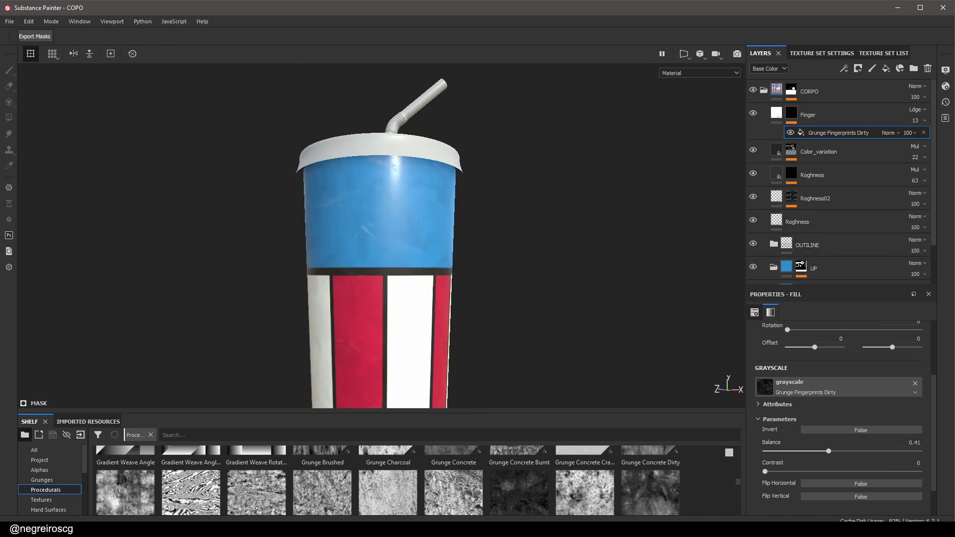
Place the cup reference image on screen and add a folder named TAMPA above the collapsed CORPO folder
left_click_drag(796, 422, 667, 475)
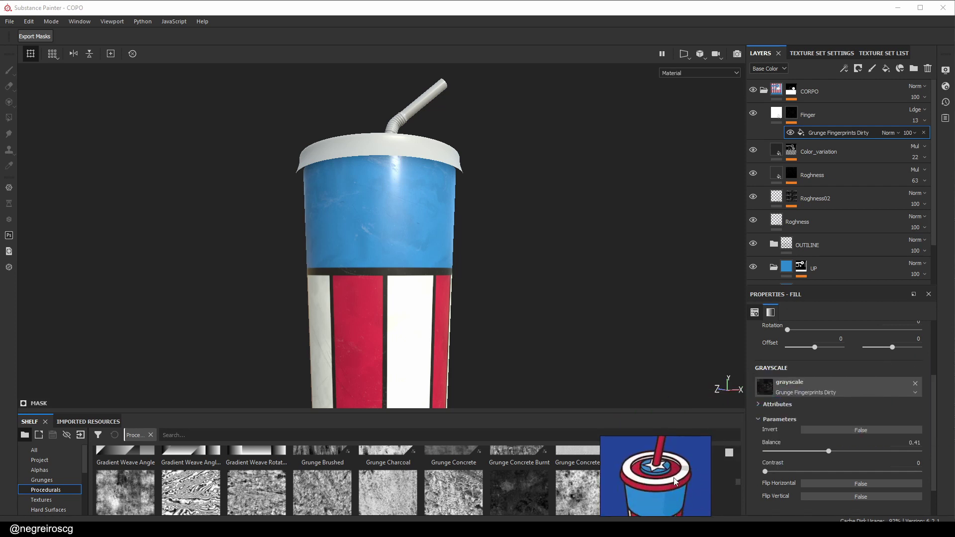
left_click(764, 90)
left_click(845, 93)
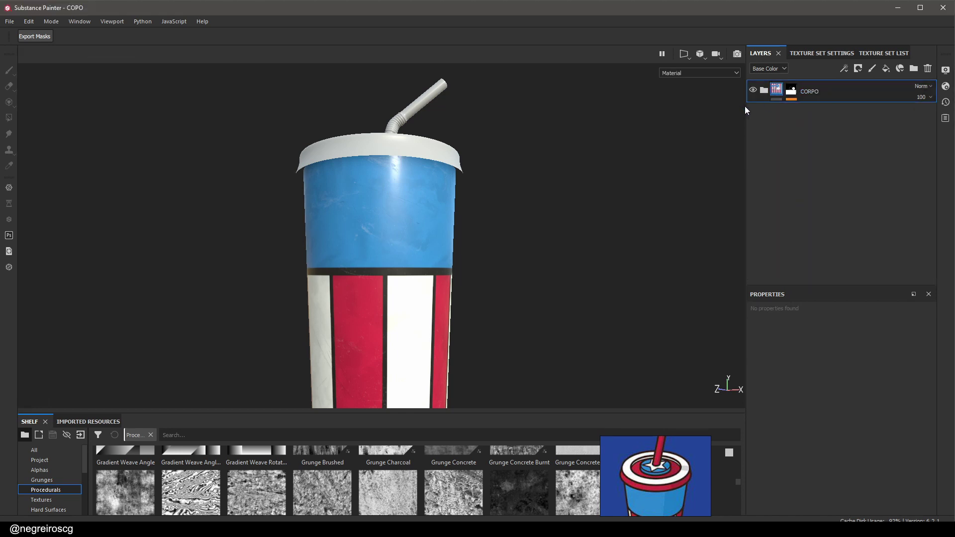
left_click(914, 68)
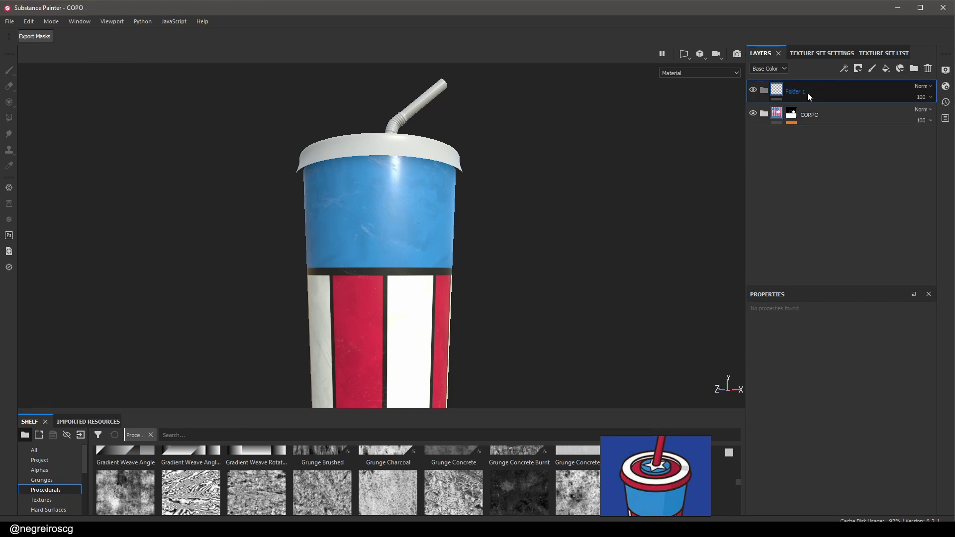
left_click(804, 96)
type("tampa")
key("Return")
double_click(806, 91)
type("TAMPA")
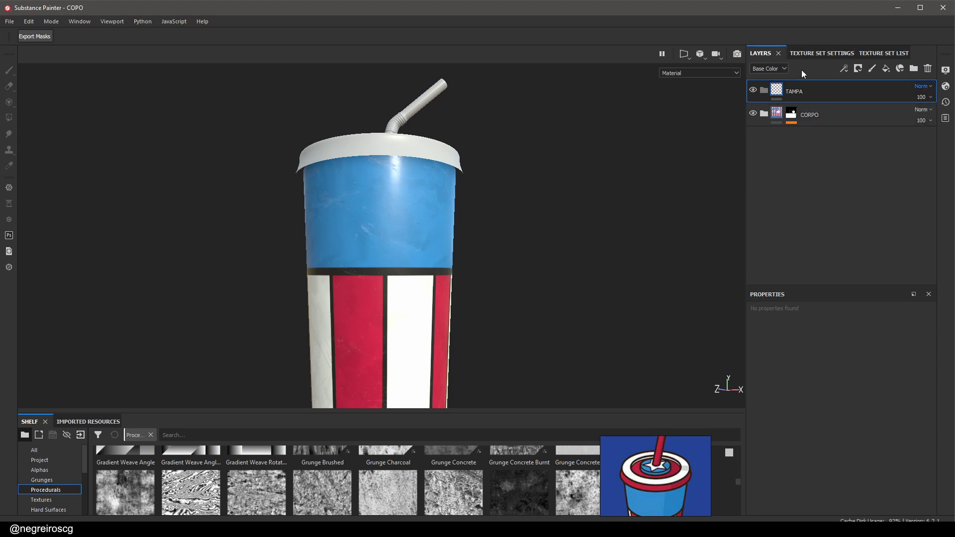
Add a fill layer named 001 and place it inside the TAMPA folder
left_click(885, 69)
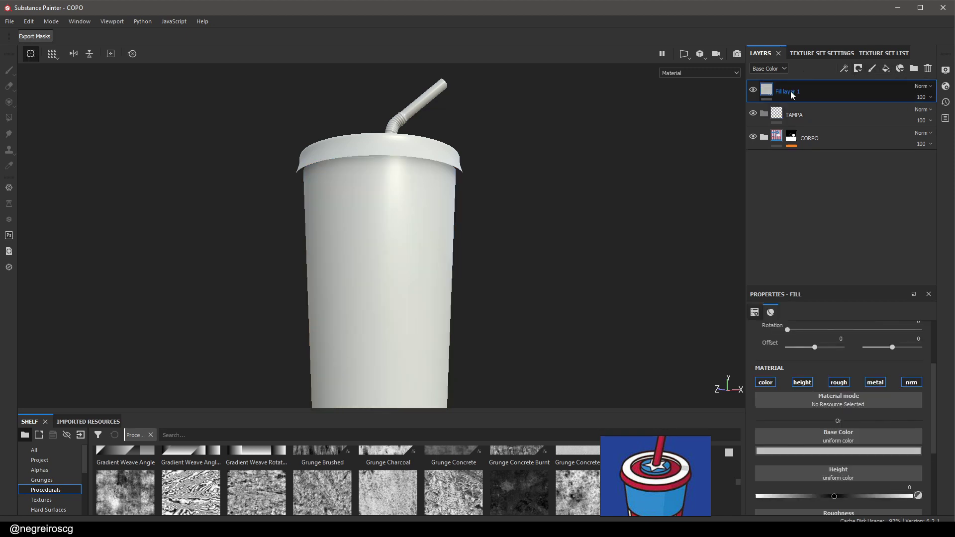
type("001")
left_click_drag(771, 92, 768, 103)
Add a black mask to the TAMPA folder with a paint effect on it
left_click(858, 69)
left_click(853, 77)
left_click(845, 69)
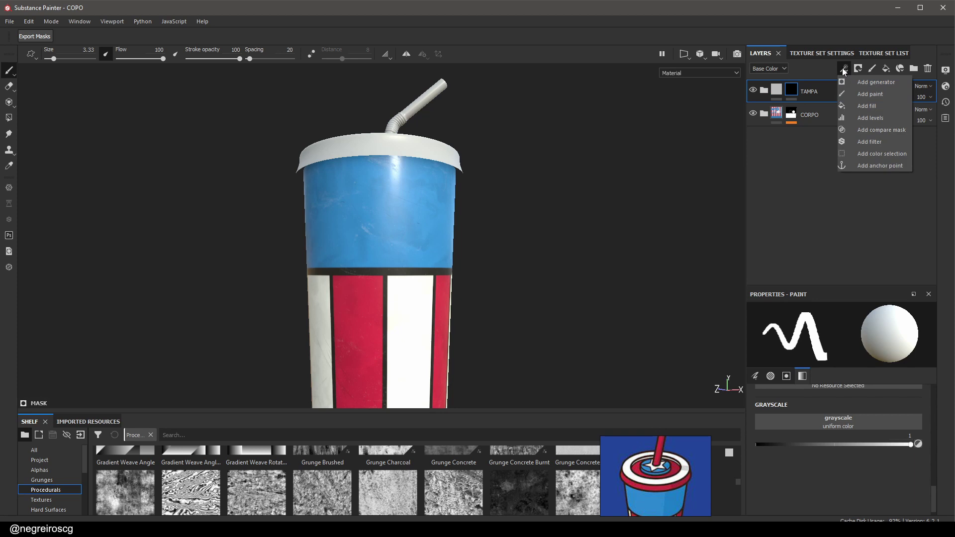
left_click(871, 94)
Fill the whole lid mesh with white in the TAMPA mask using Polygon Fill in mesh fill mode
left_click_drag(455, 154, 458, 177, "alt")
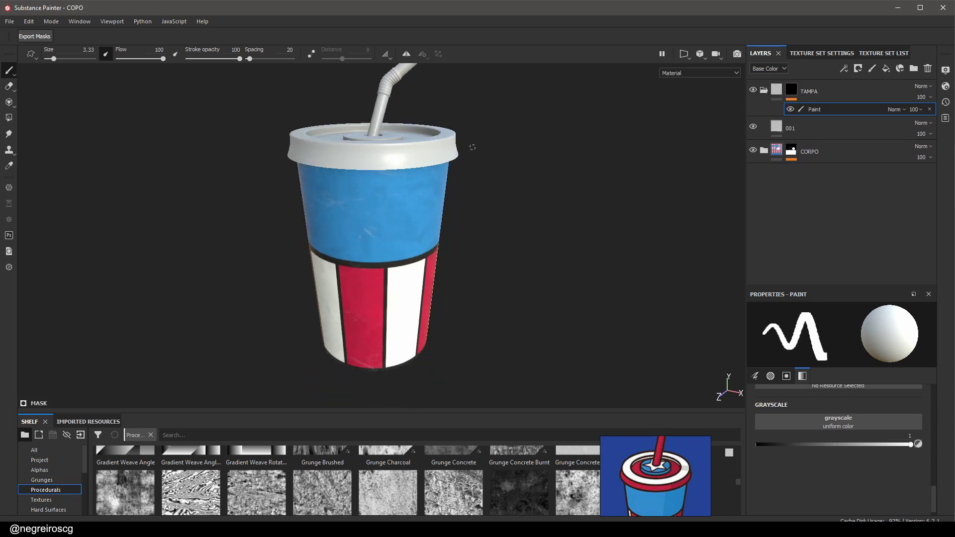
key("4")
left_click_drag(332, 154, 290, 216, "alt")
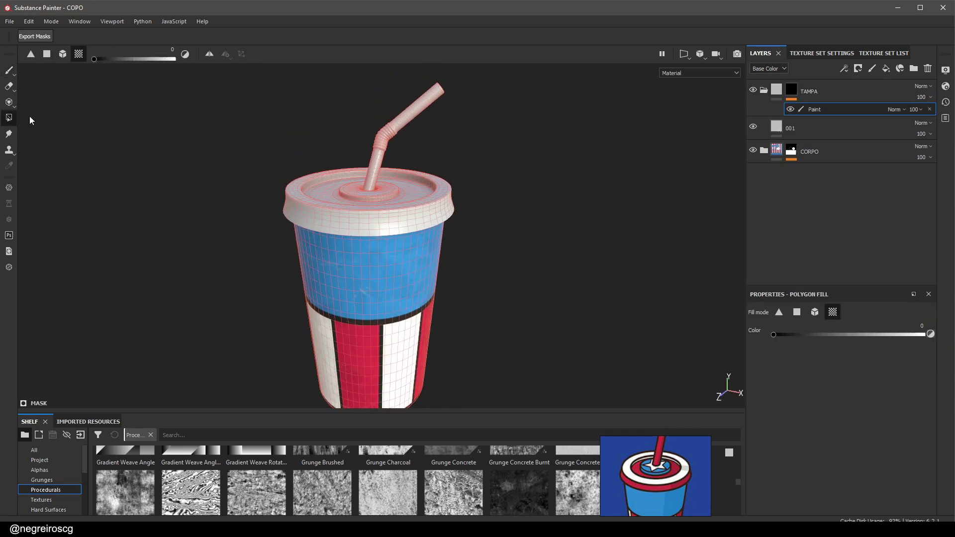
left_click(815, 312)
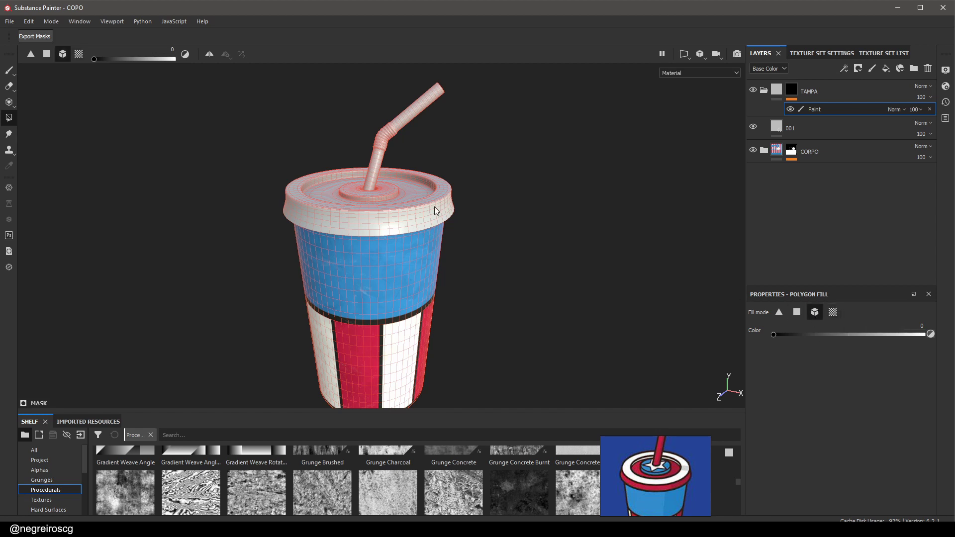
left_click(792, 90, "alt")
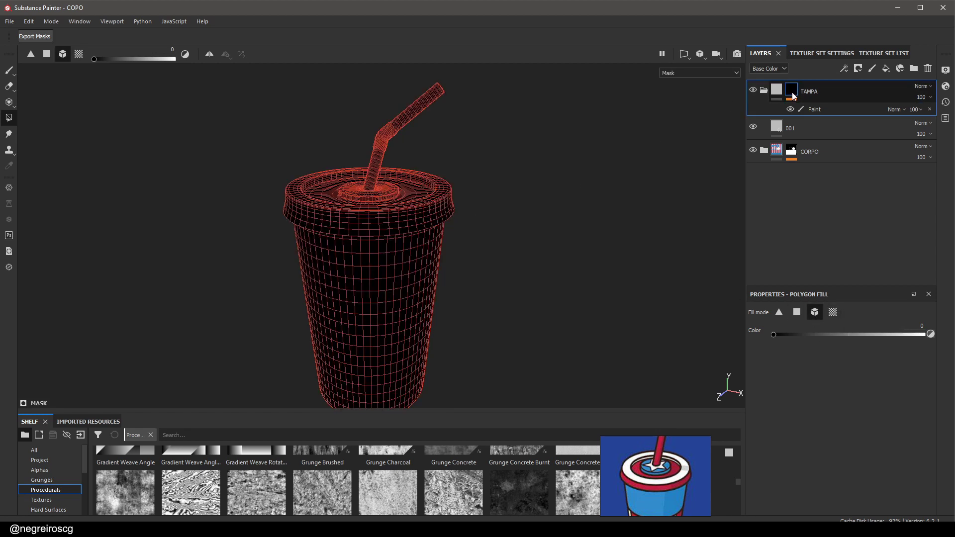
left_click(401, 217)
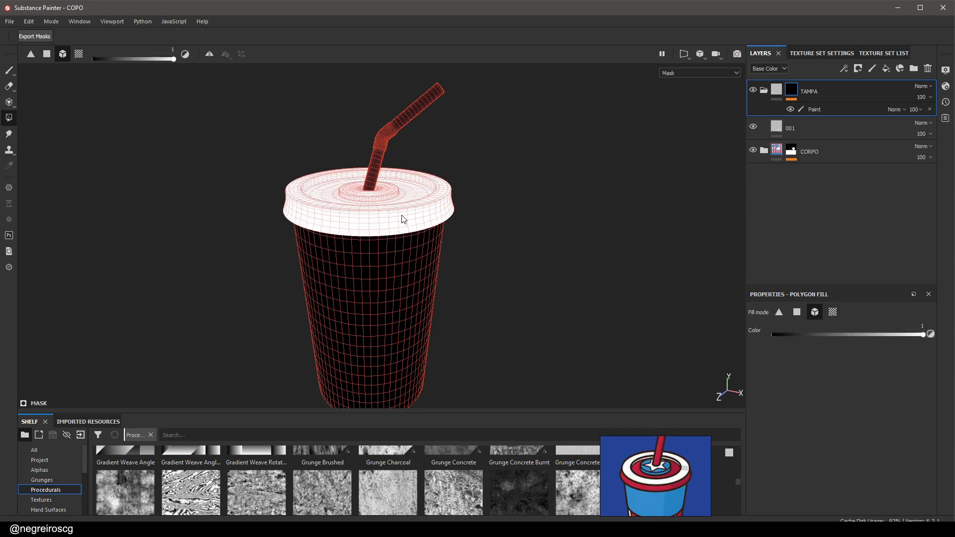
scroll(405, 211, "up", 4)
key("m")
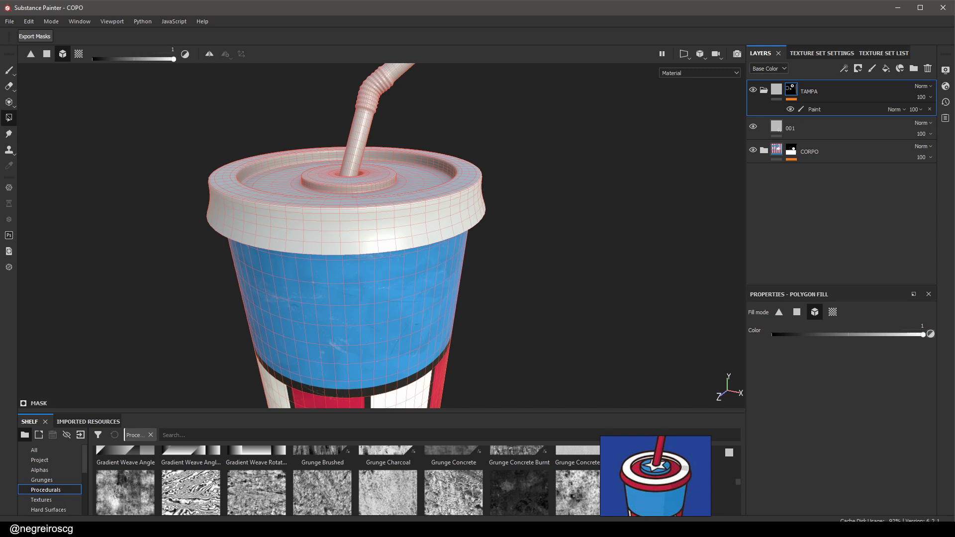
Limit fill layer 001 to the color channel and sample the reference image's red as its base color
left_click(818, 132)
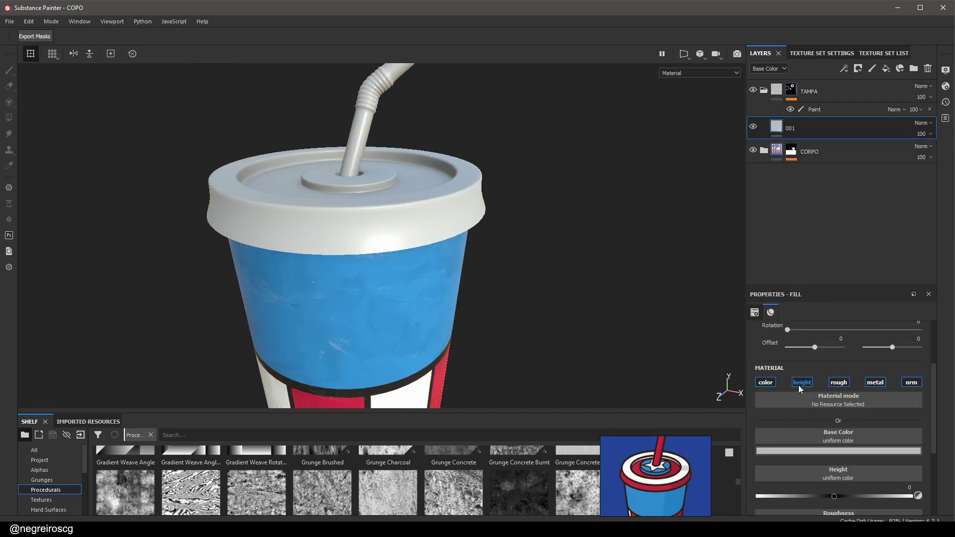
left_click(839, 383)
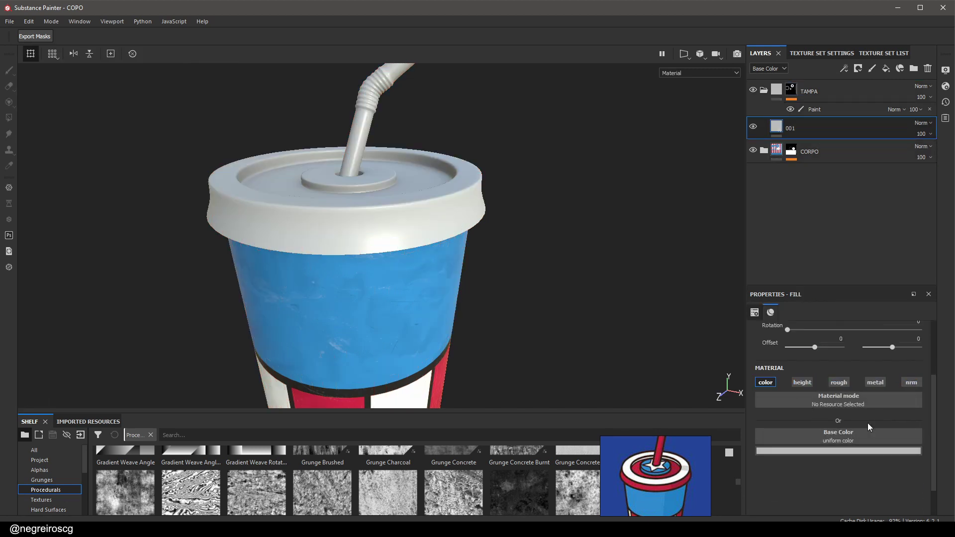
left_click(847, 449)
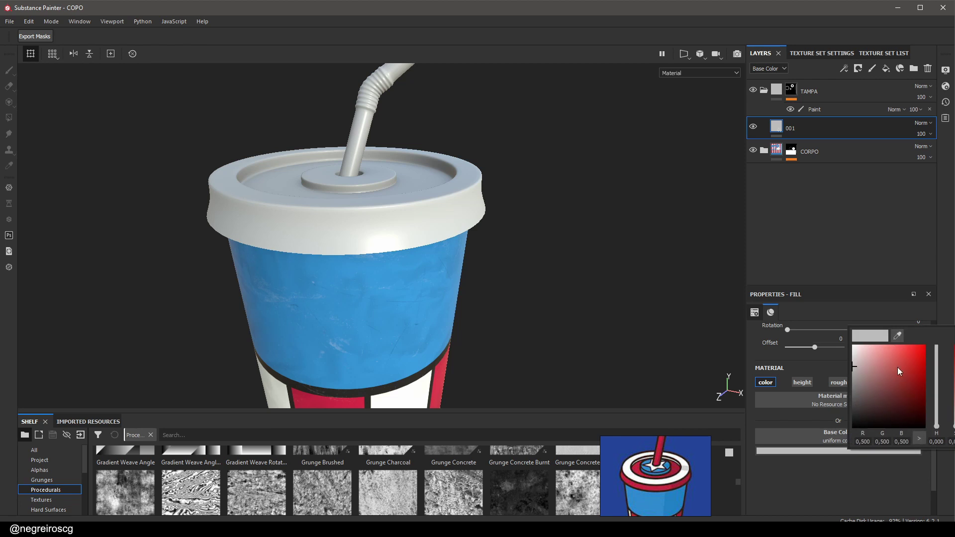
left_click(898, 338)
left_click(664, 483)
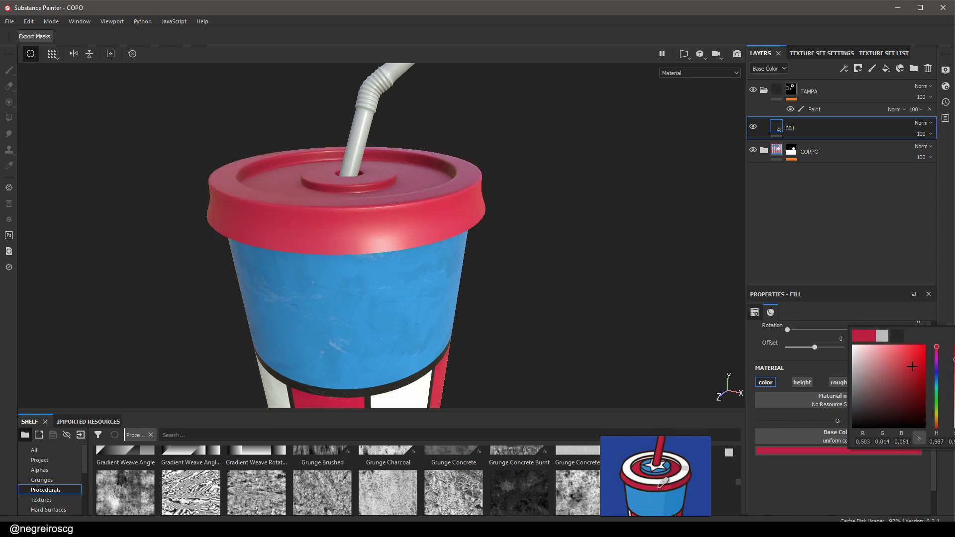
Duplicate layer 001 as 002 with an off-white base color, and duplicate that layer as 003
left_click(793, 126)
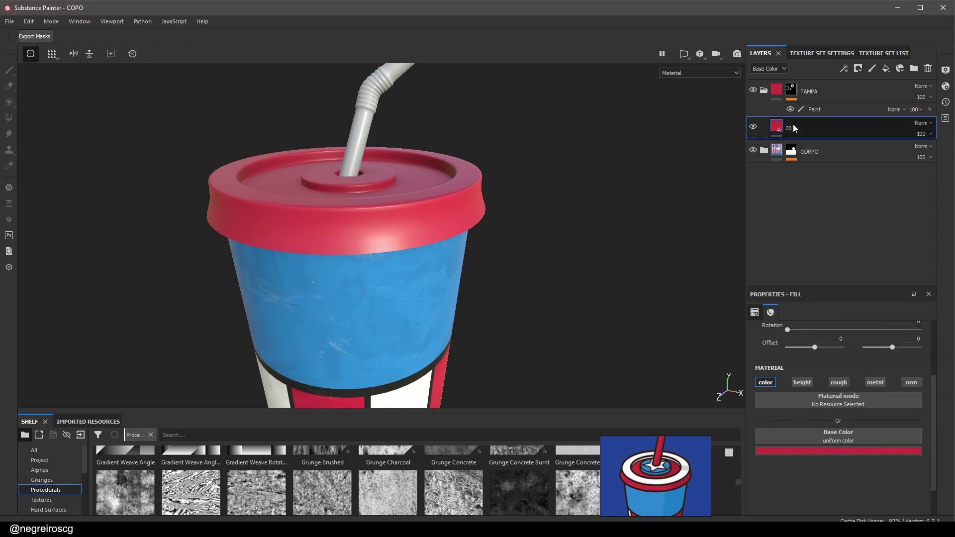
key("ctrl+d")
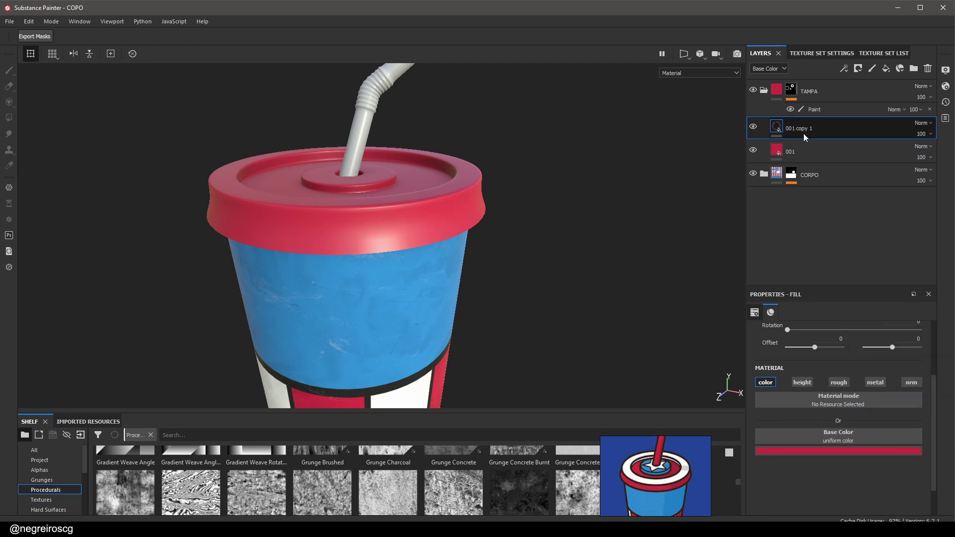
double_click(802, 127)
type("002")
key("Return")
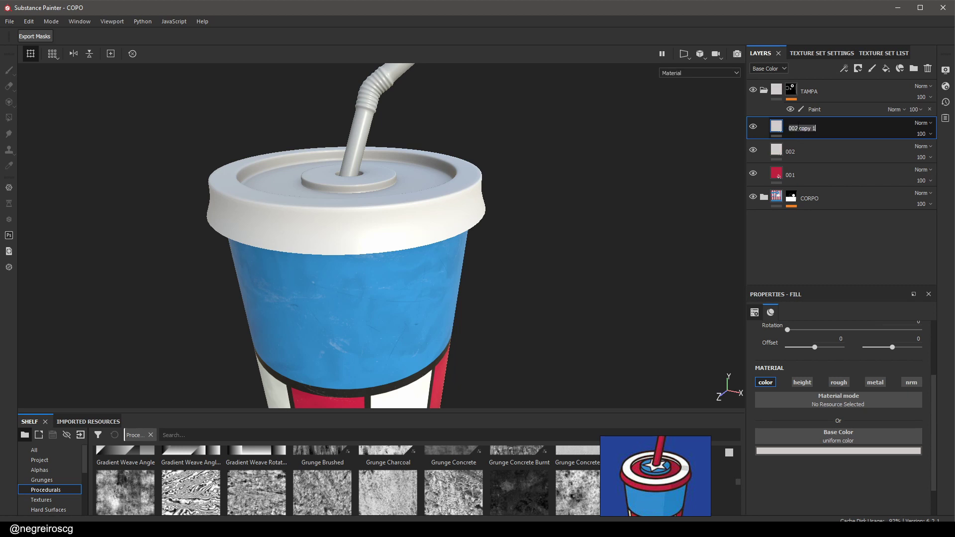
type("003")
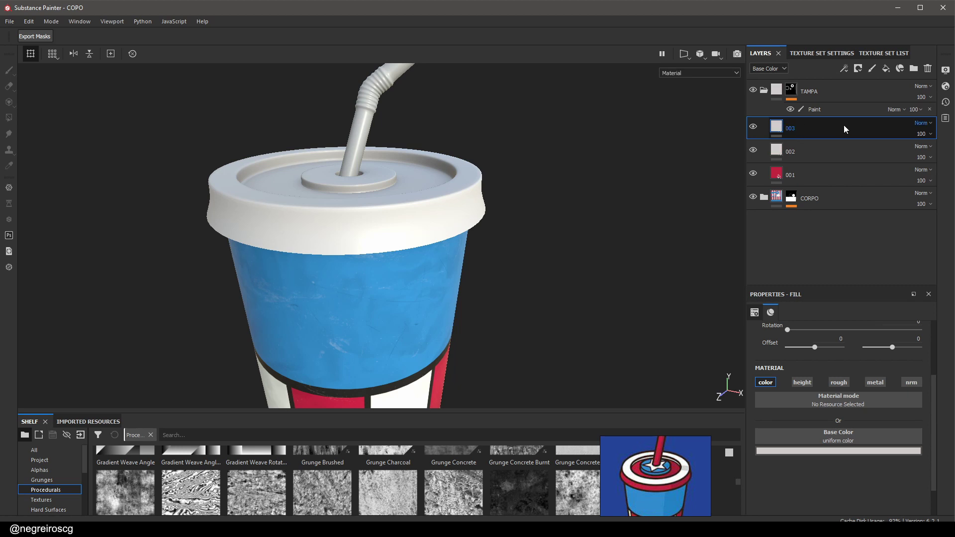
key("Return")
Sample a blue for layer 003's base color from the lid emblem in the reference image
left_click(835, 450)
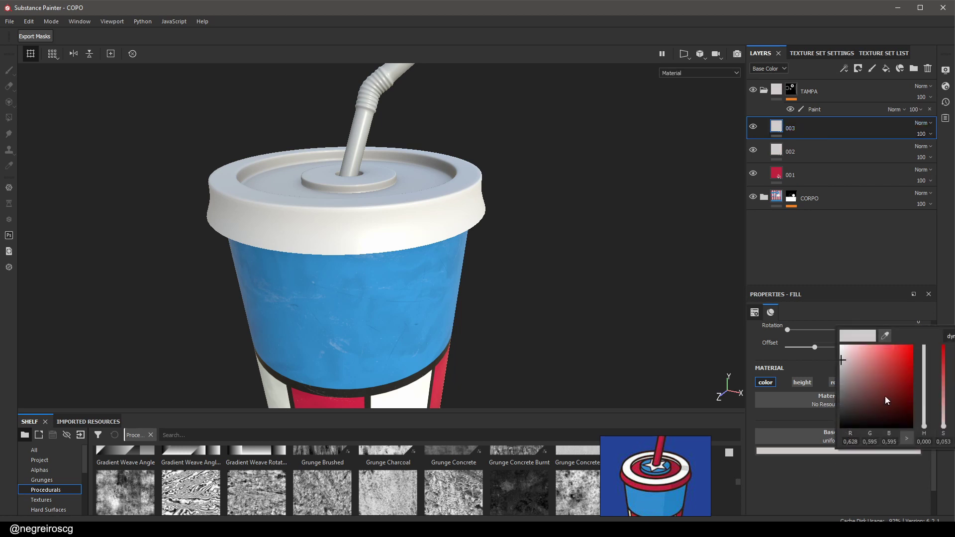
left_click(884, 399)
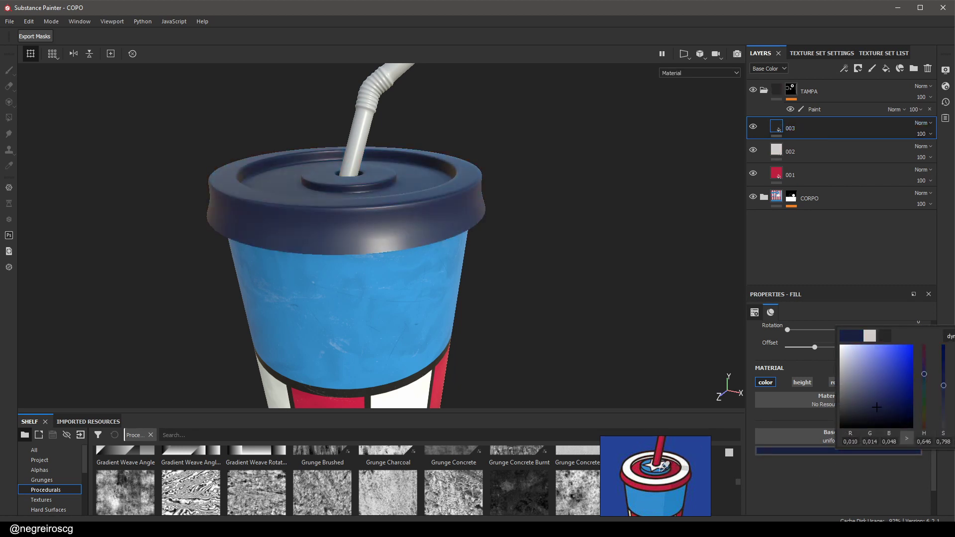
left_click(889, 361)
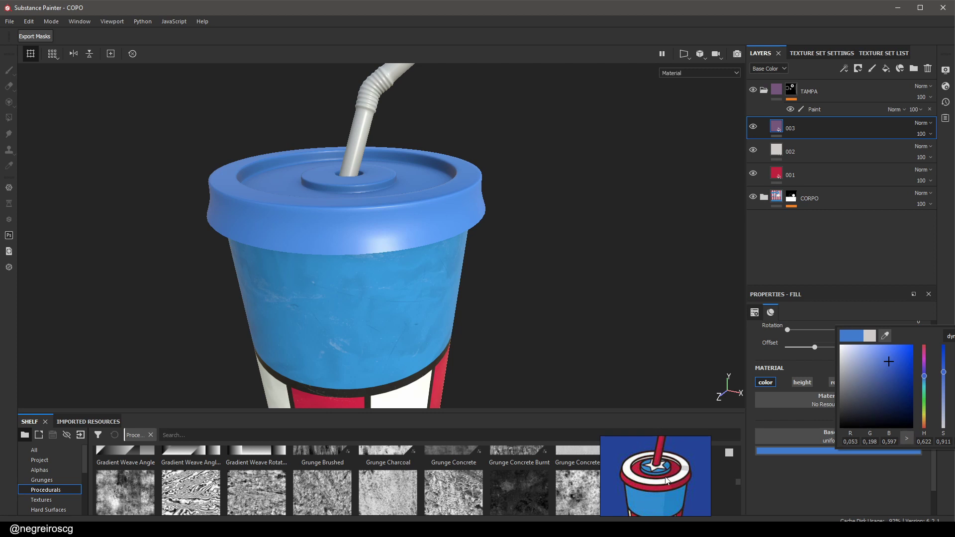
left_click(656, 508)
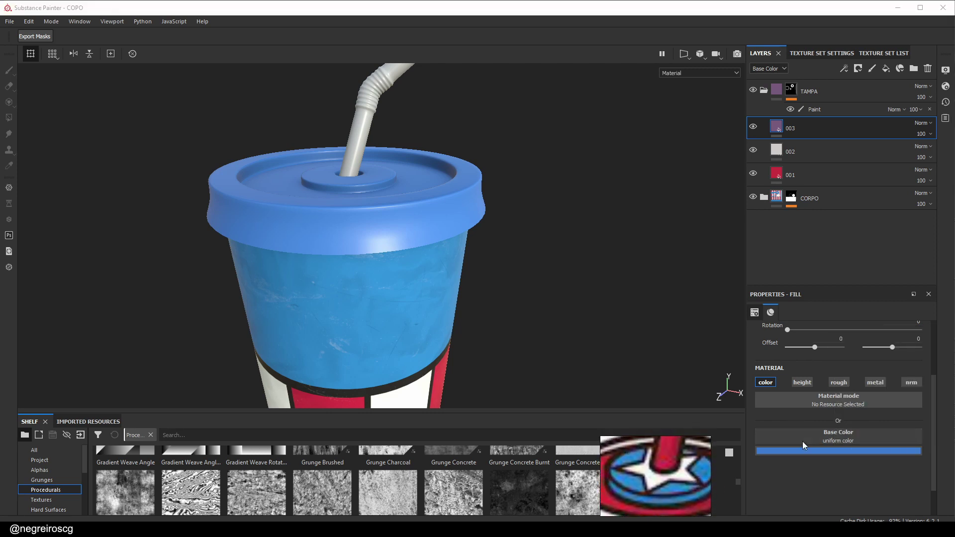
left_click(807, 449)
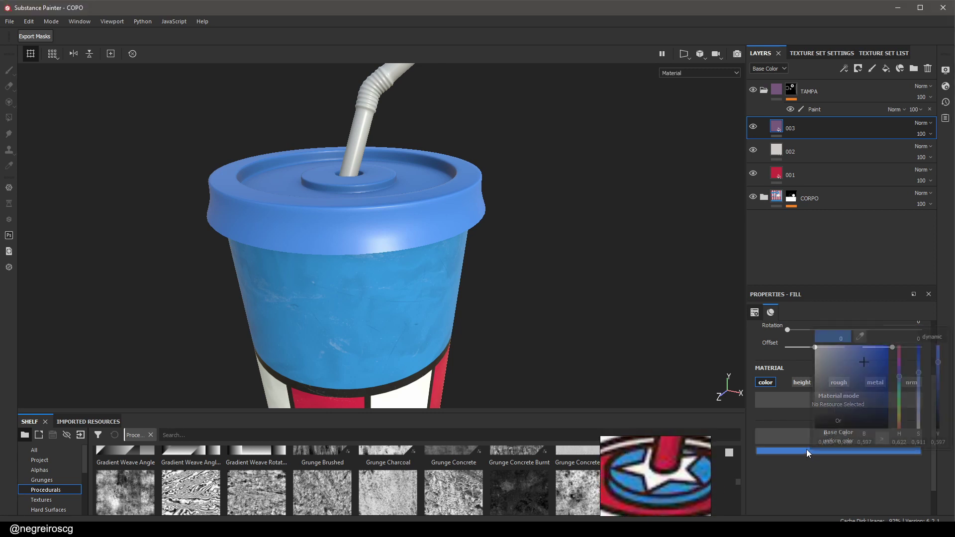
left_click(859, 337)
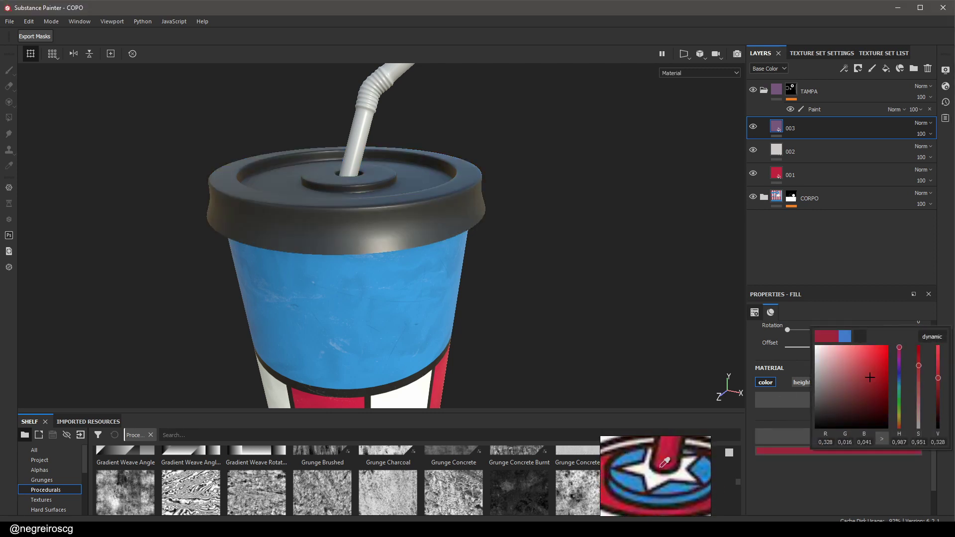
left_click(636, 479)
left_click(409, 225)
key("f")
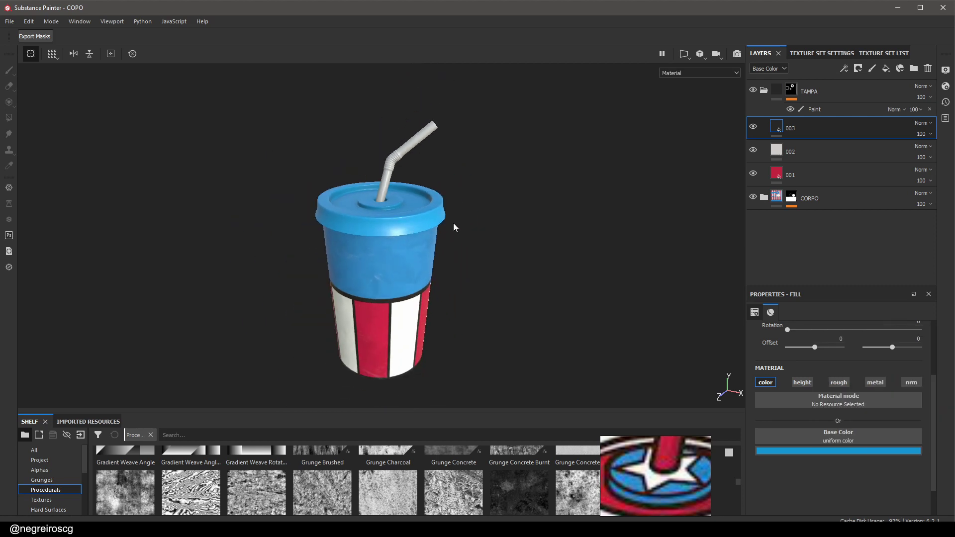
Match layer 003's base color to the cup body by sampling the blue of the UP folder inside CORPO
left_click(764, 198)
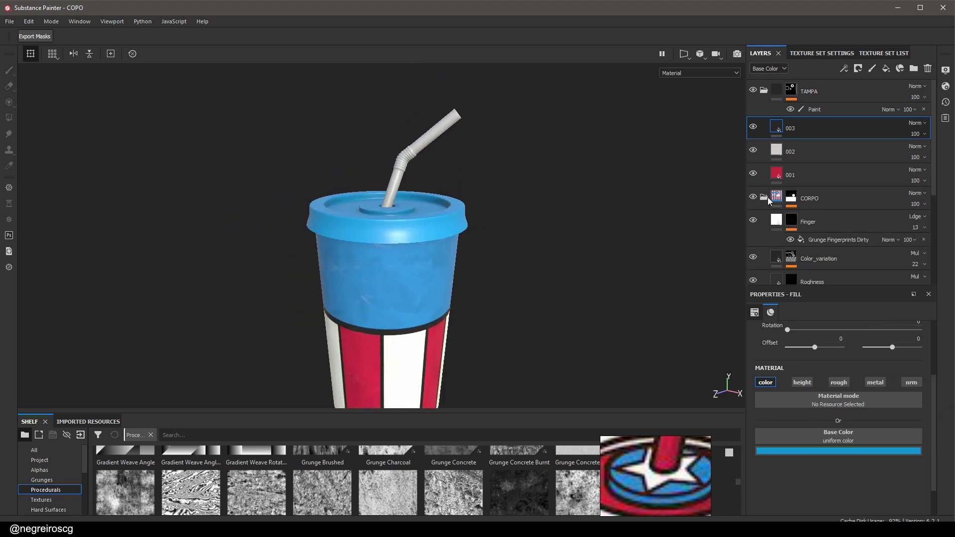
scroll(796, 194, "down", 1)
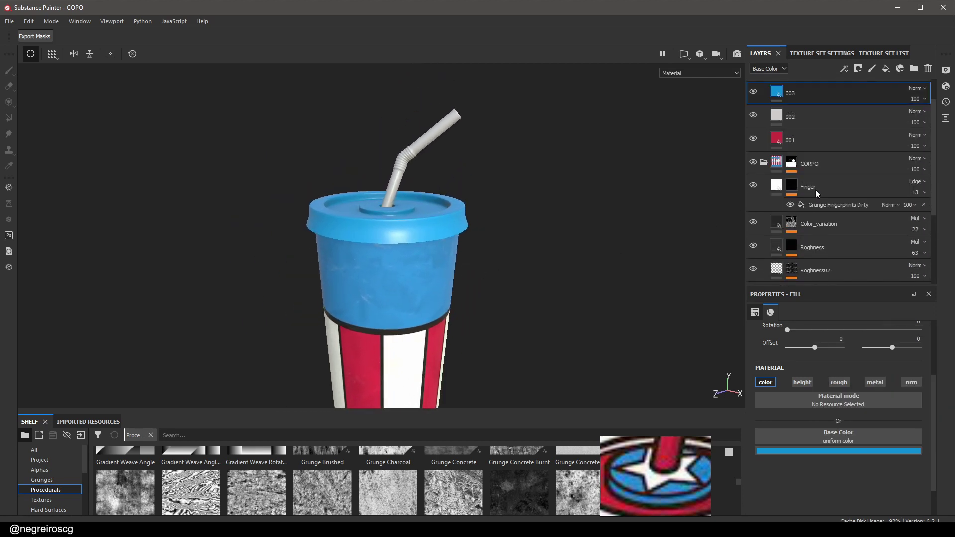
scroll(816, 190, "down", 2)
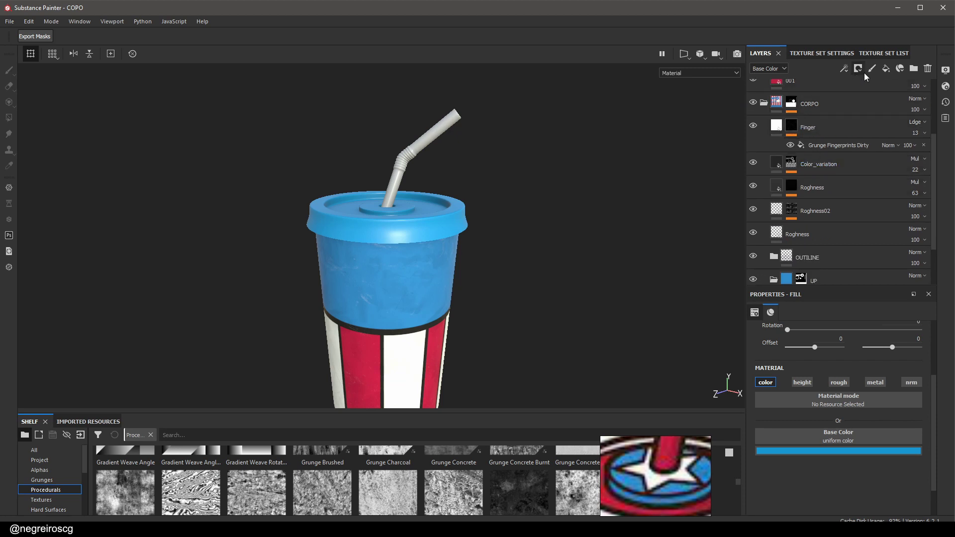
scroll(846, 145, "up", 1)
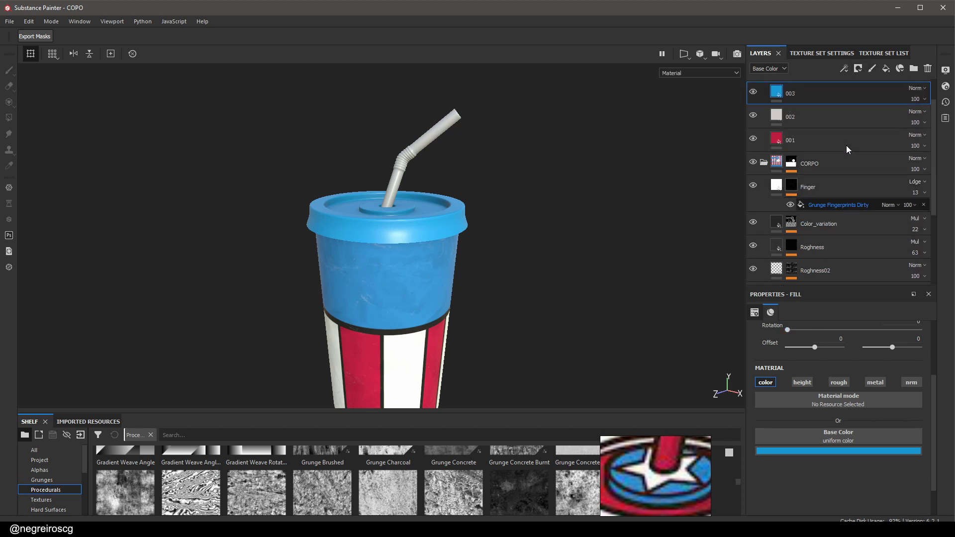
scroll(846, 145, "down", 2)
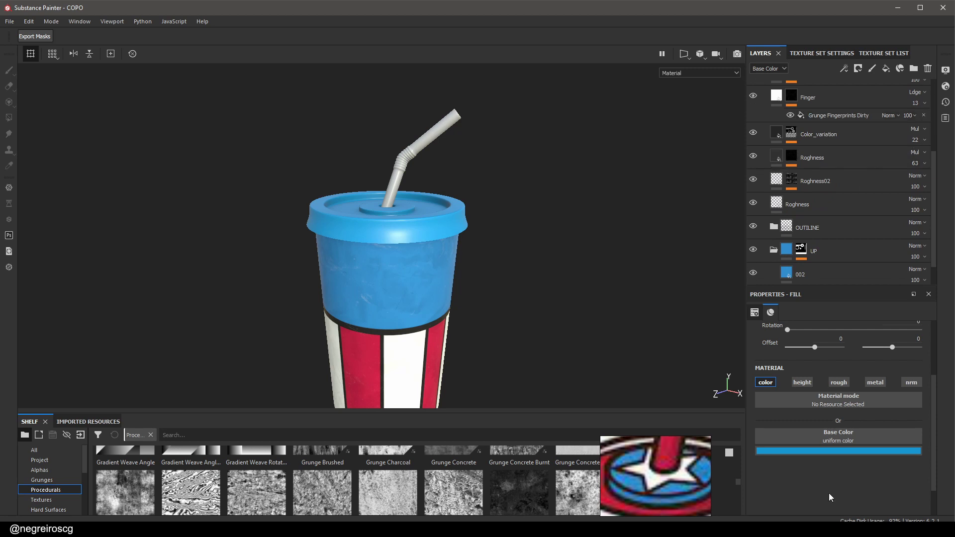
left_click(843, 450)
left_click(902, 330)
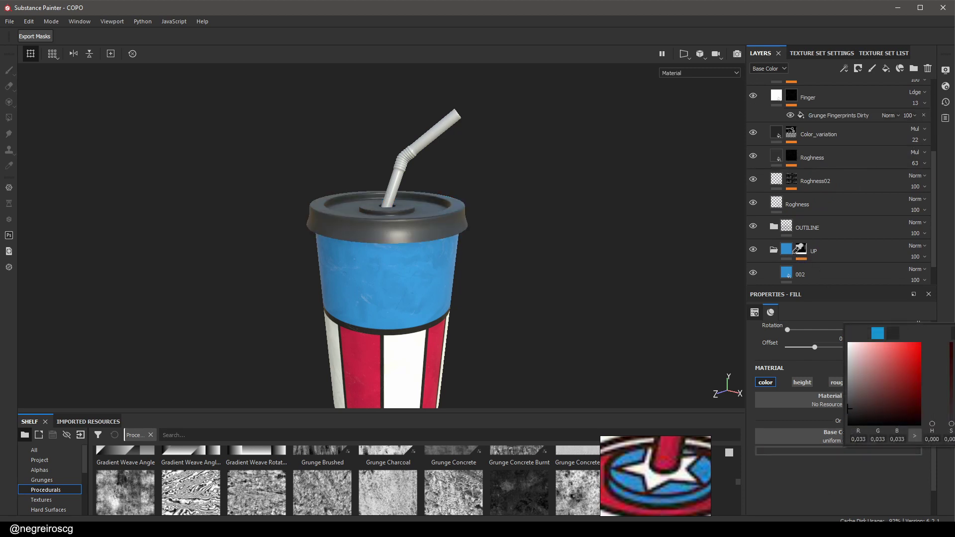
left_click(788, 249)
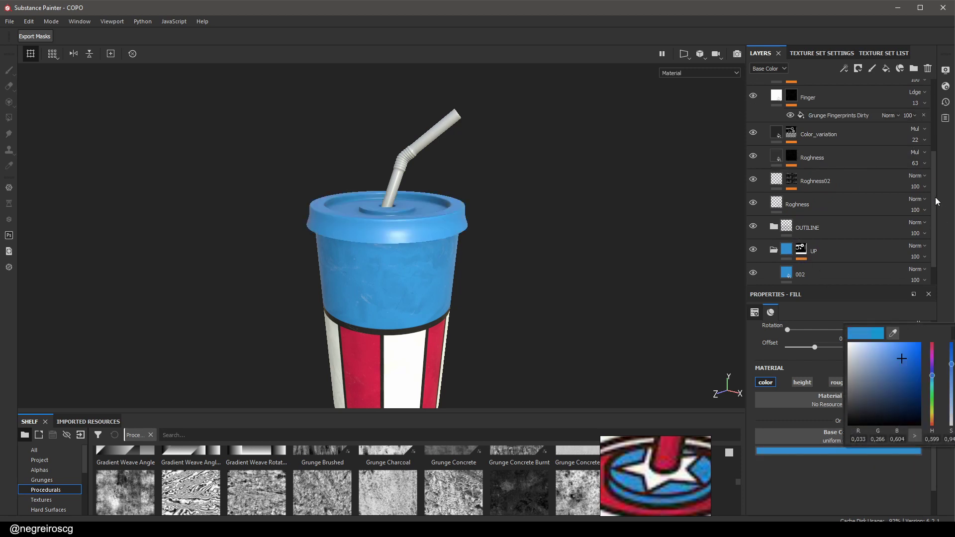
scroll(925, 189, "up", 5)
left_click(843, 130)
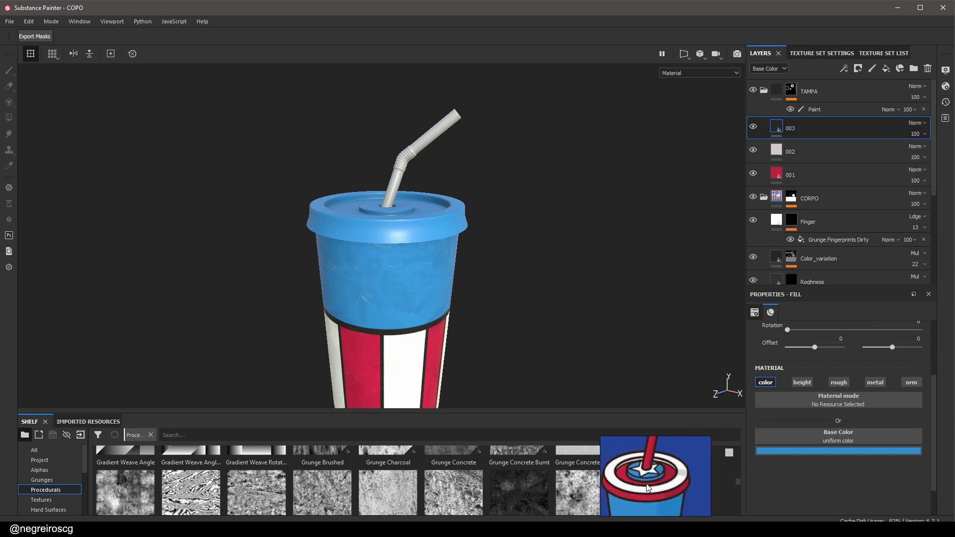
Hide layer 003 and give layer 002 a black mask with a paint effect
left_click(754, 128)
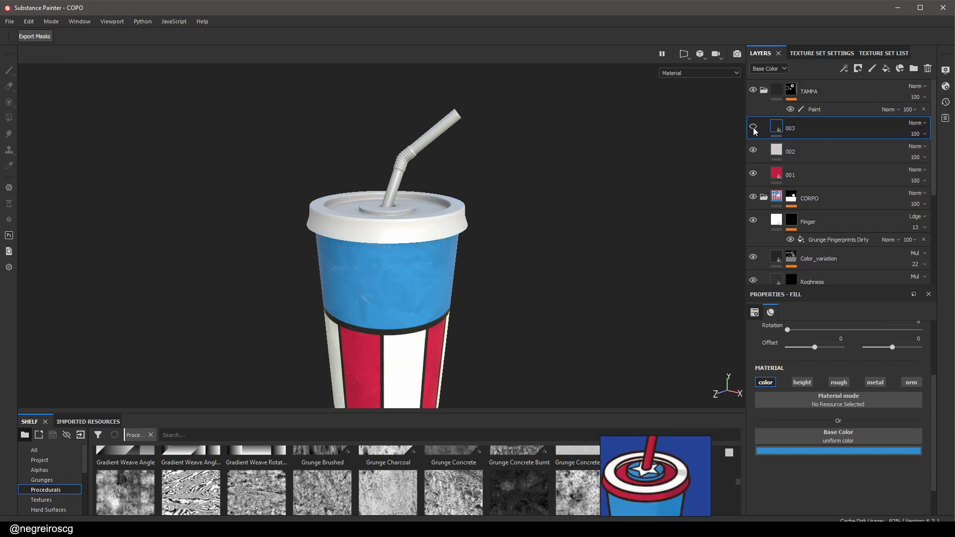
left_click(796, 175)
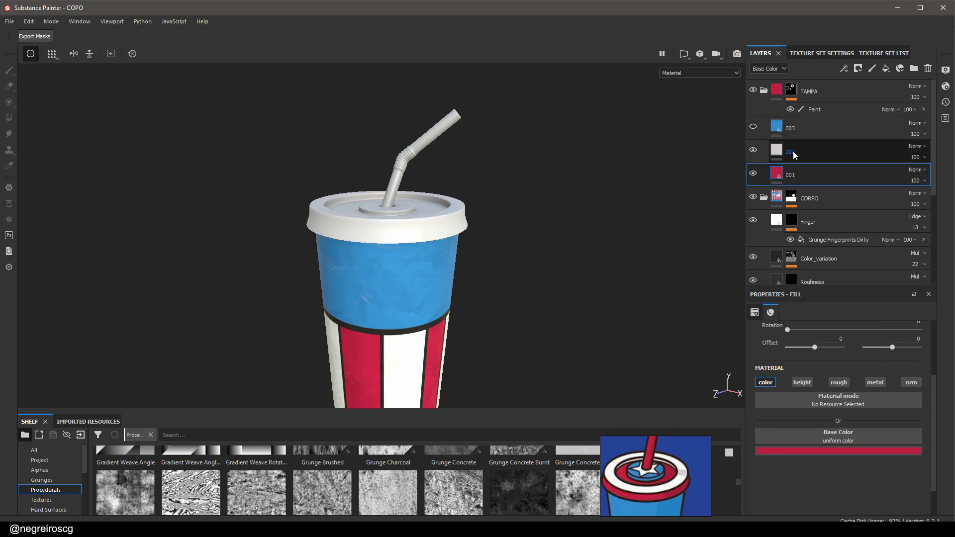
left_click(793, 152)
left_click(858, 68)
left_click(884, 88)
left_click(845, 69)
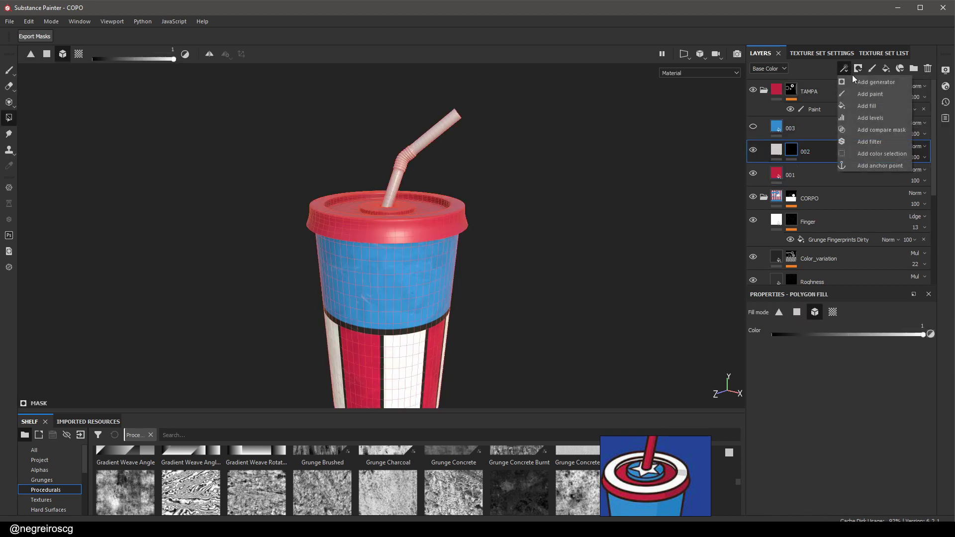
left_click(876, 95)
Fill the lid's top rim and its inner wall with white in layer 002's mask using Polygon Fill in UV chunk mode
left_click_drag(426, 241, 457, 201, "alt")
scroll(458, 201, "up", 5)
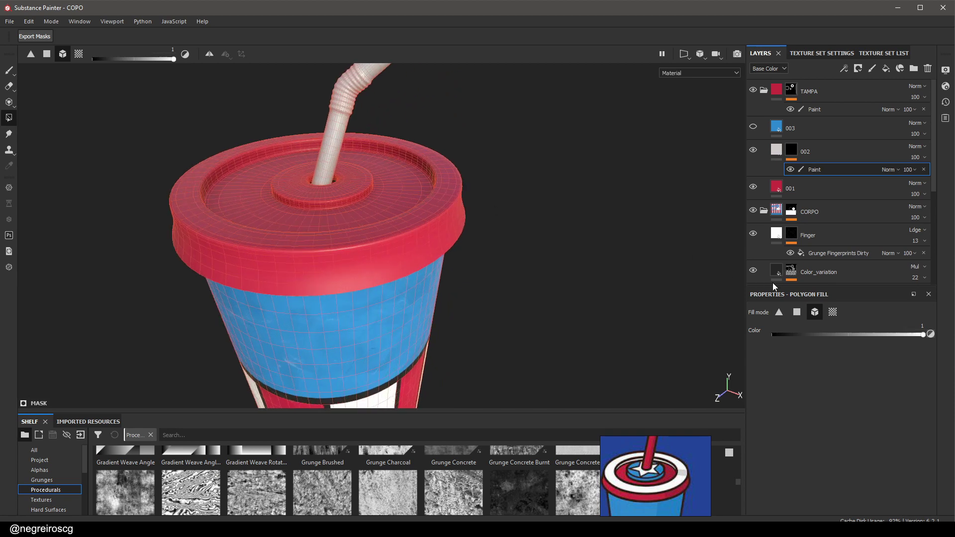
left_click(832, 314)
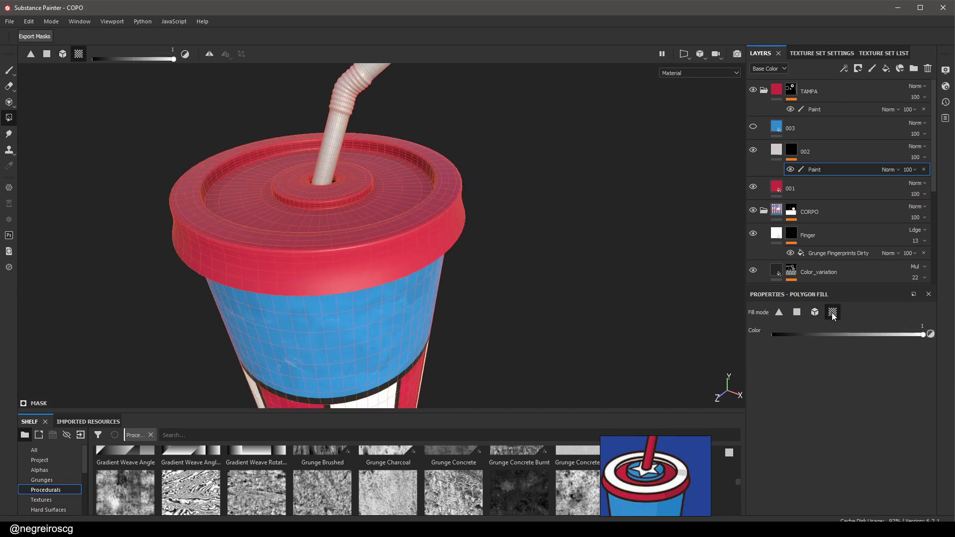
left_click(455, 190)
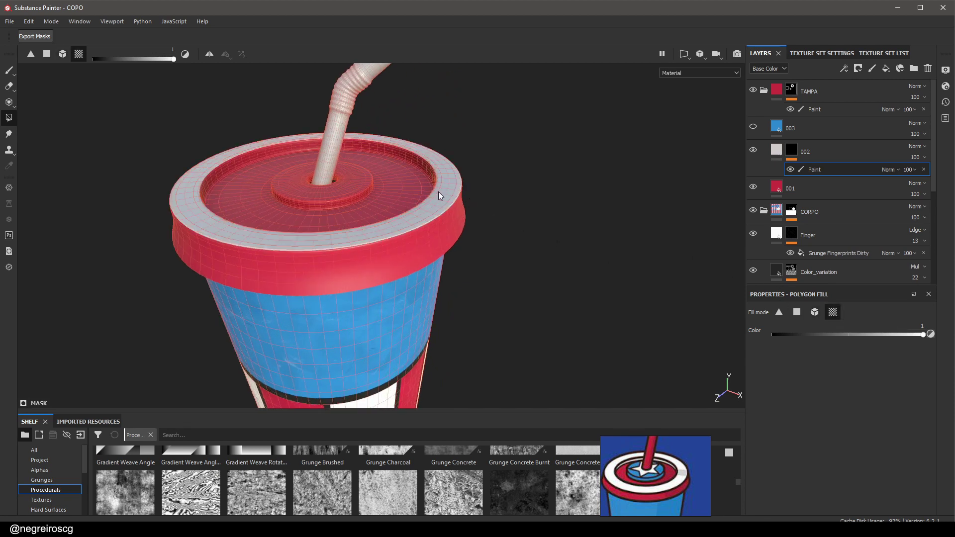
left_click_drag(437, 193, 491, 190, "alt")
left_click(491, 191)
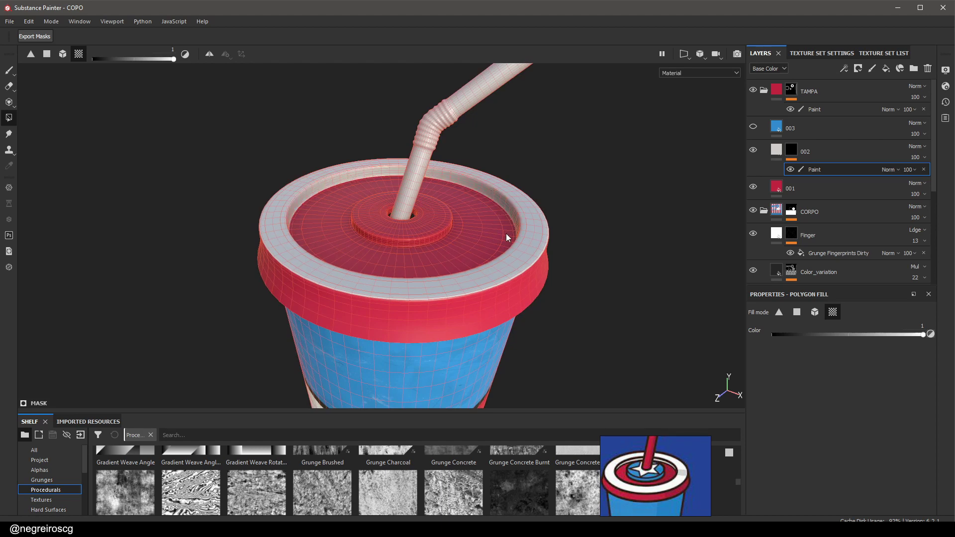
left_click_drag(512, 255, 512, 236, "alt")
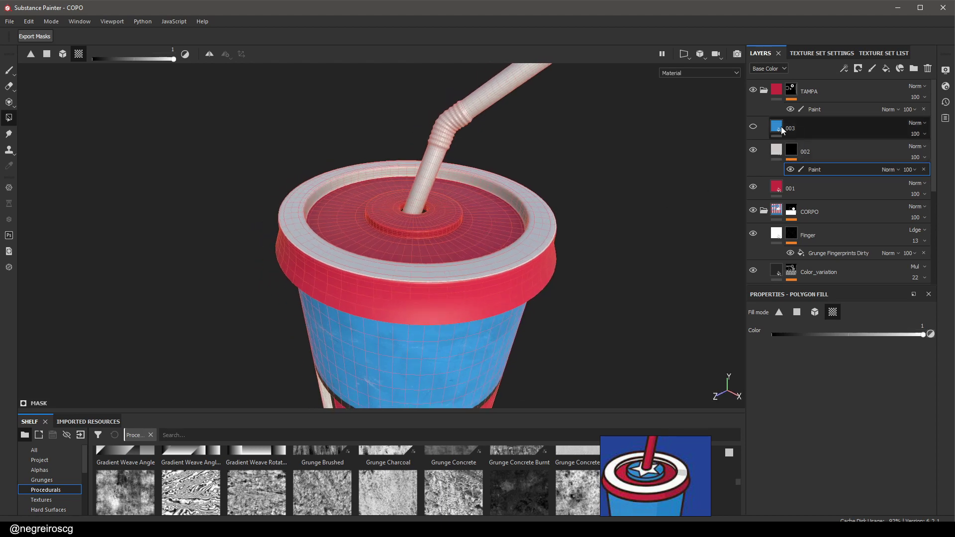
Show layer 003 again and give it a black mask with a paint effect
left_click(754, 127)
left_click(802, 127)
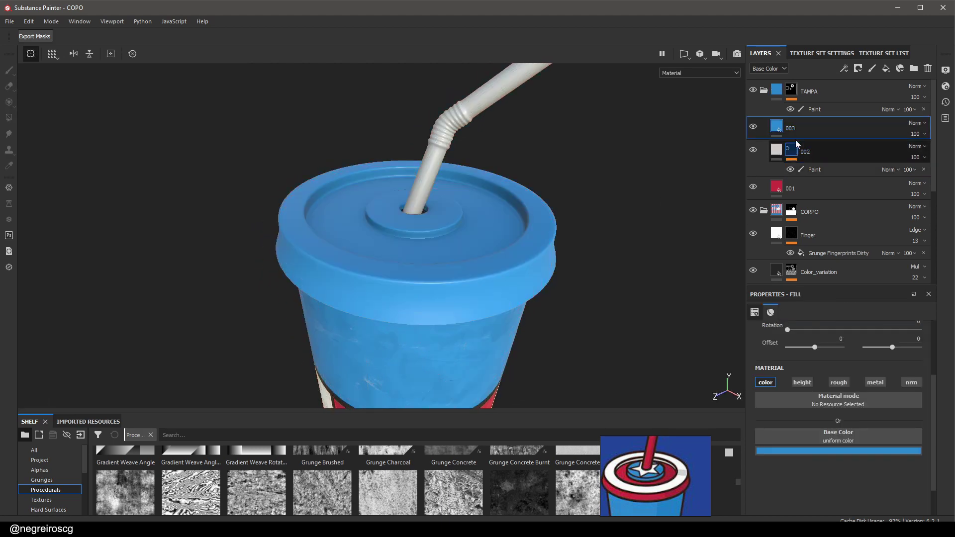
left_click(858, 68)
left_click(873, 89)
left_click(844, 68)
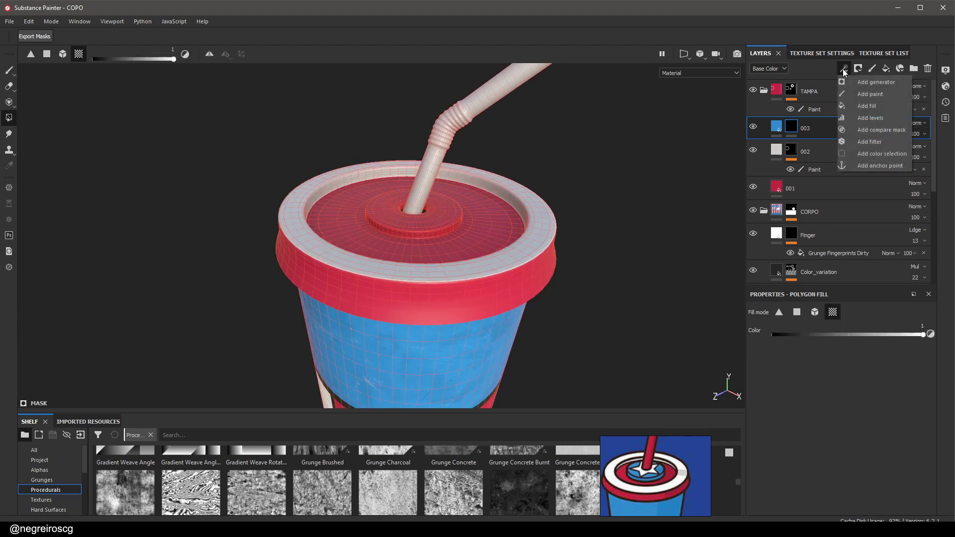
left_click(872, 95)
Fill the top face of the raised disc around the straw with white in layer 003's mask
scroll(443, 223, "up", 5)
left_click(444, 218)
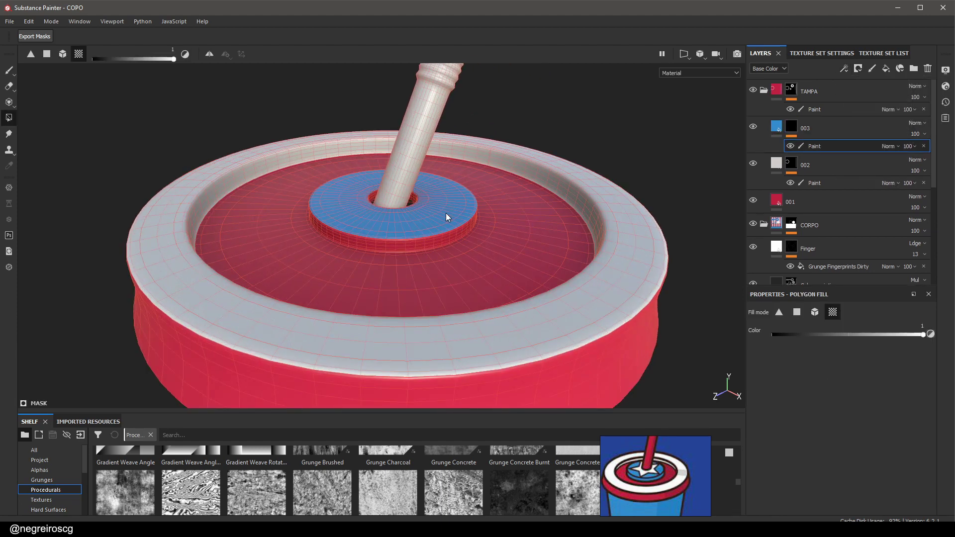
scroll(445, 213, "up", 3)
key("1")
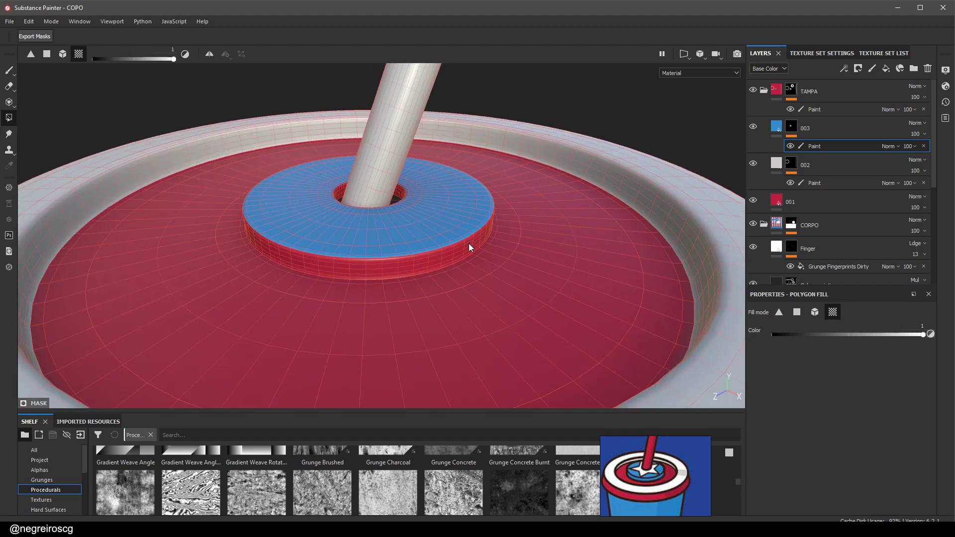
Duplicate fill layer 001, place the copy above layer 003 and rename it 004
scroll(467, 243, "down", 8)
mouse_move(476, 269)
left_mouse_down("alt")
mouse_move(497, 259)
mouse_move(572, 264)
left_mouse_up("alt")
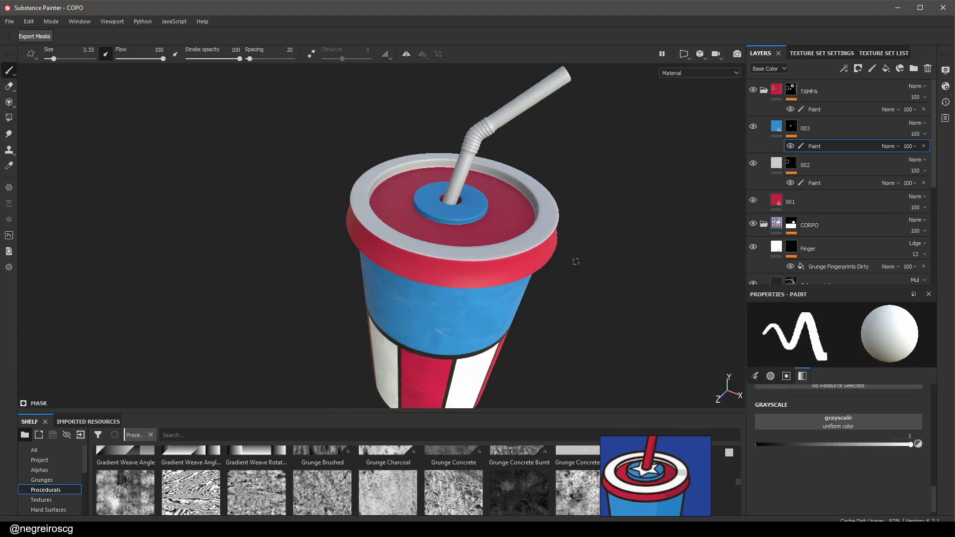
left_click(814, 125)
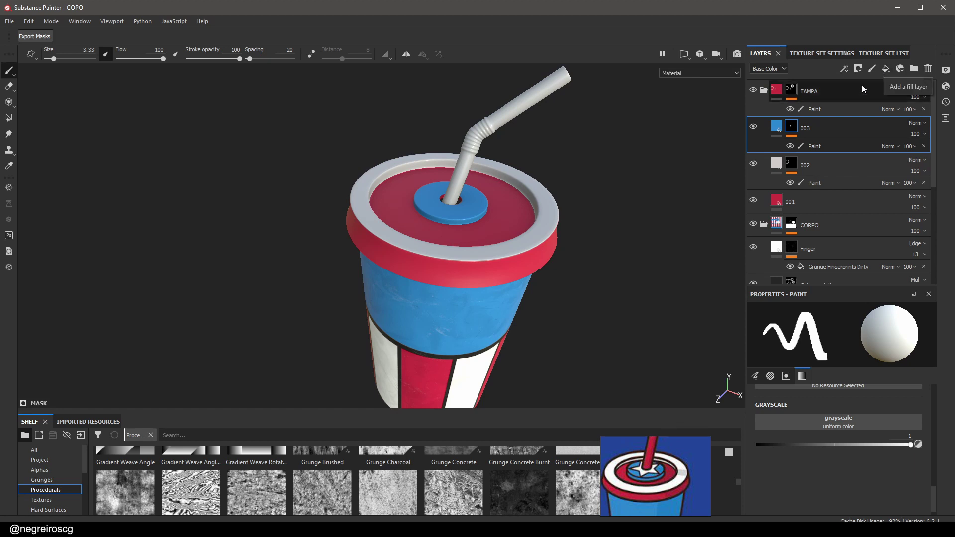
left_click(804, 202)
key("ctrl+d")
left_click_drag(804, 196, 817, 121)
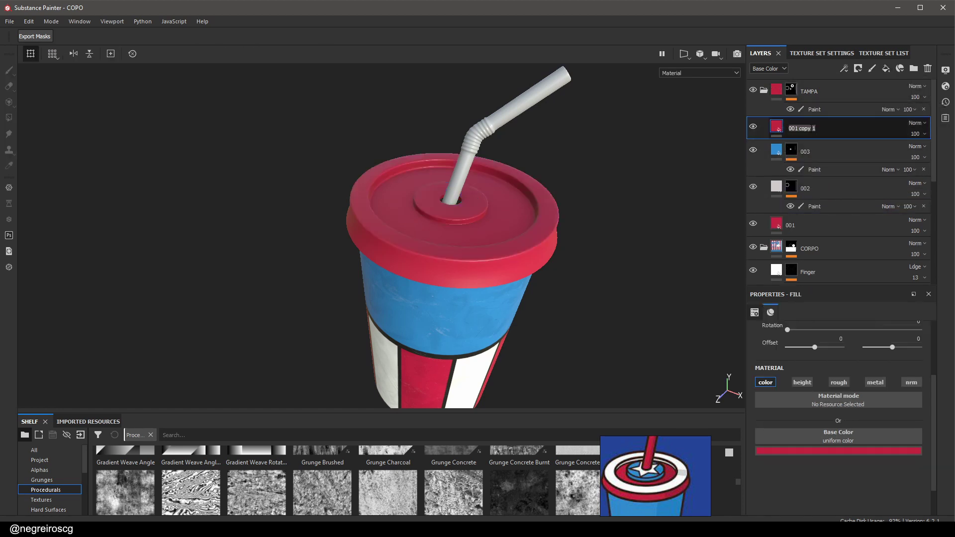
type("004")
key("Return")
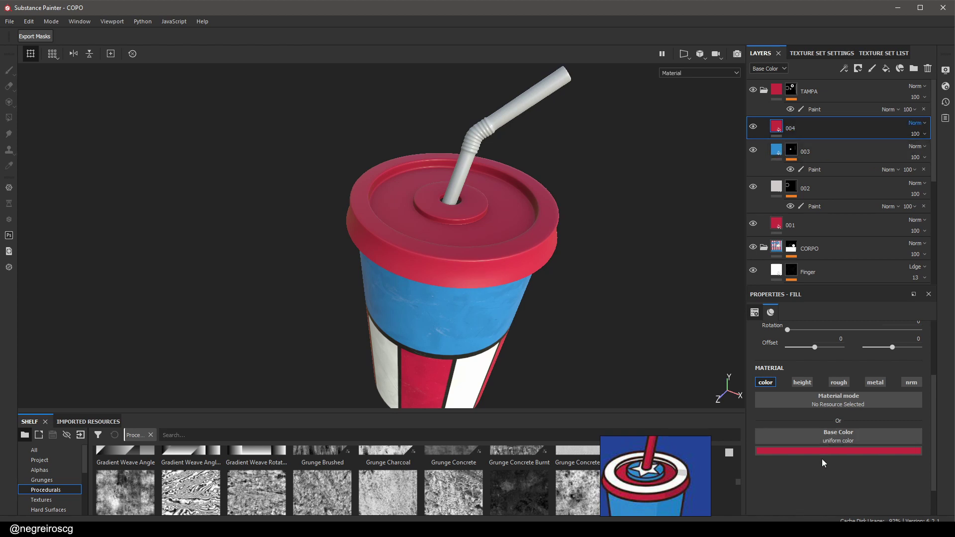
Set layer 004's base color to near-black, RGB 0.017 each, and give the layer a black mask
left_click(835, 450)
left_click_drag(842, 348, 841, 417)
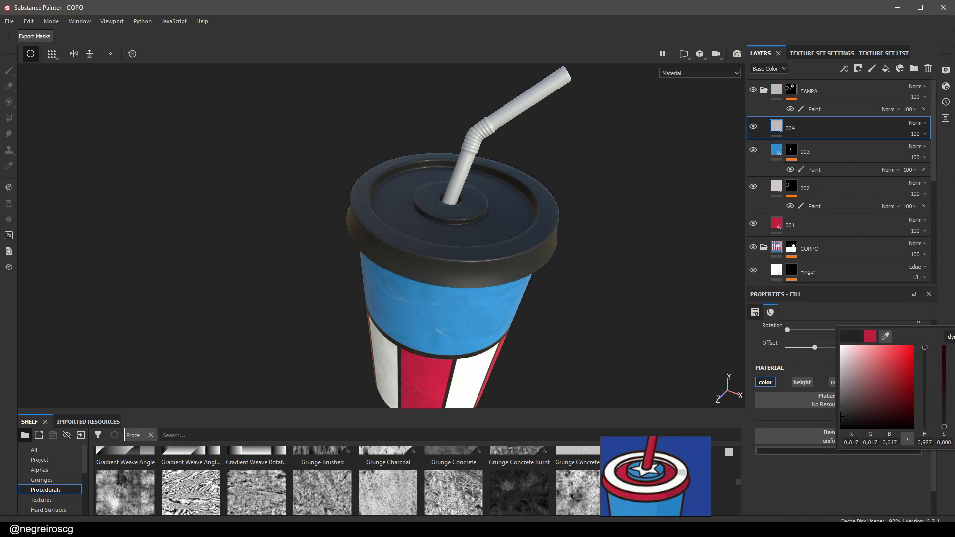
left_click(859, 68)
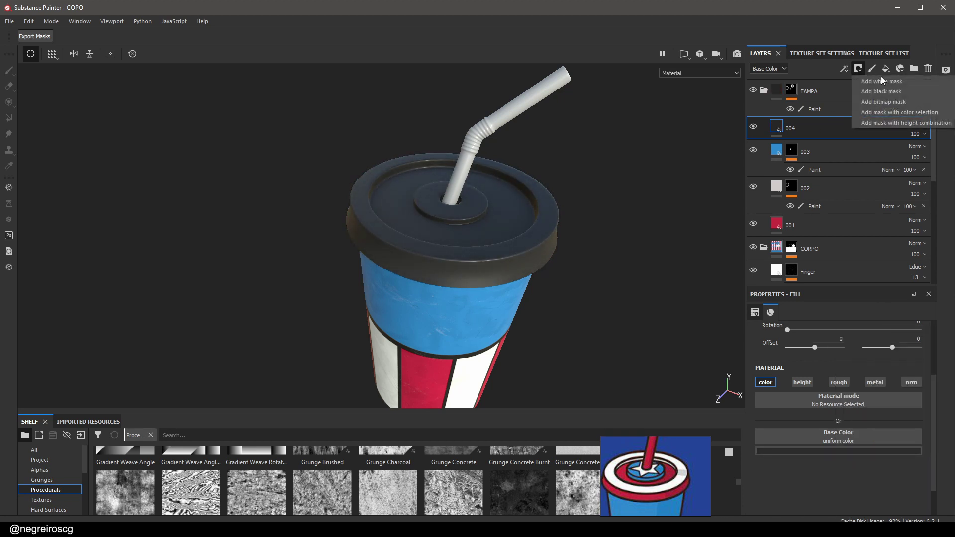
left_click(896, 88)
mouse_move(539, 226)
middle_mouse_down()
mouse_move(539, 213)
mouse_move(560, 203)
middle_mouse_up()
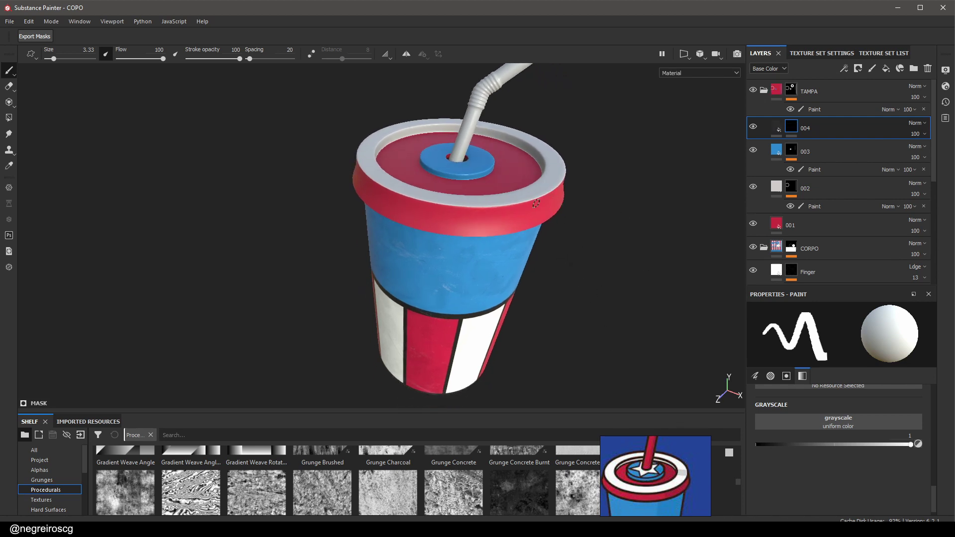
Add a UV Border Distance generator to layer 004's black mask
key("F1")
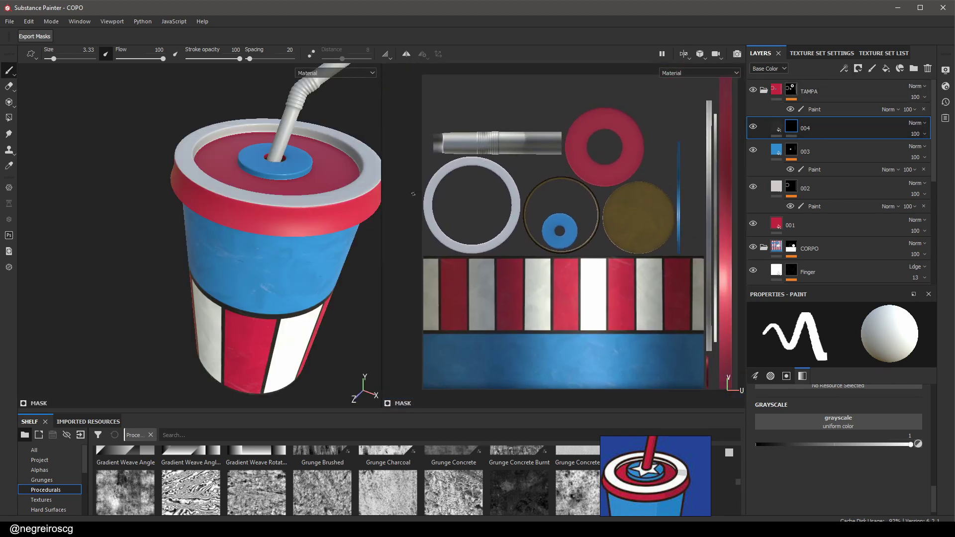
key("F2")
left_click(859, 68)
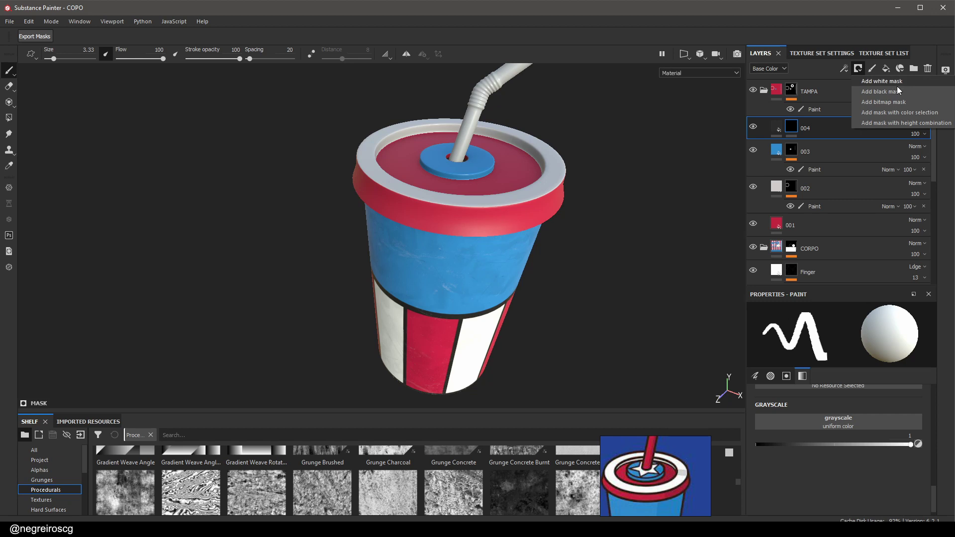
left_click(866, 91)
right_click(792, 129)
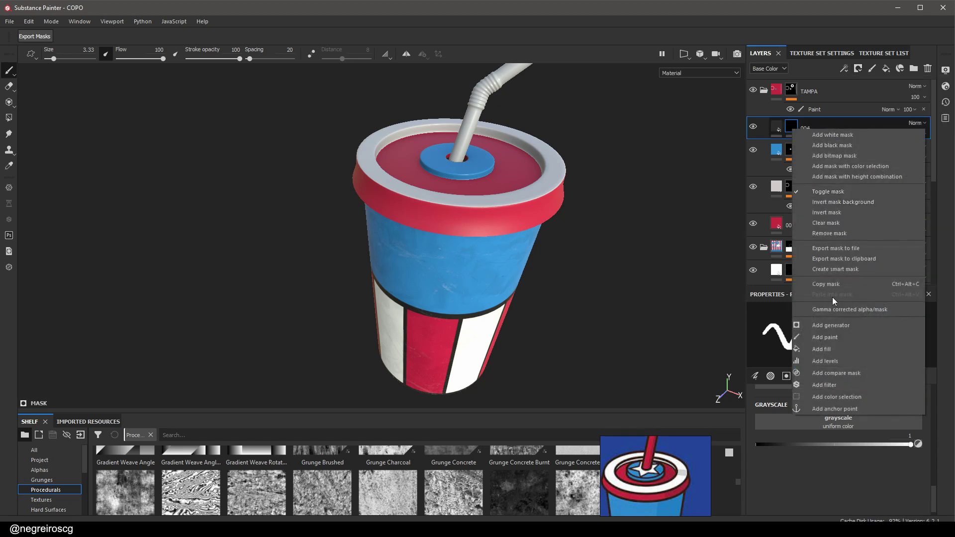
left_click(841, 327)
left_click(846, 330)
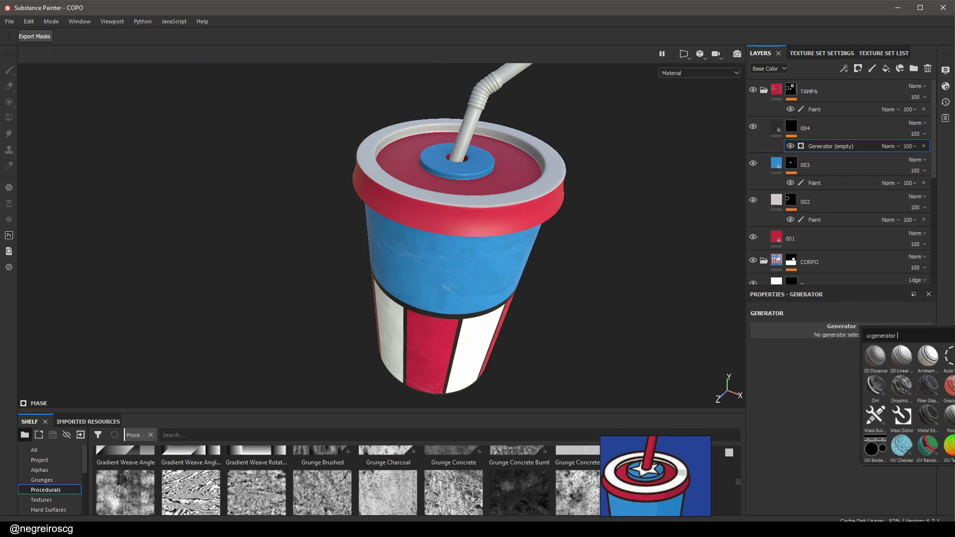
left_click(882, 451)
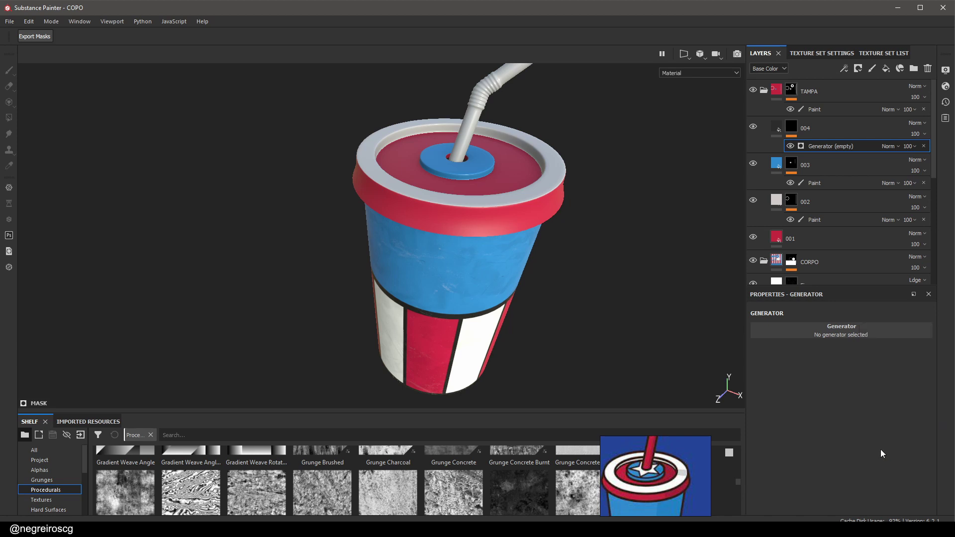
Set the UV Border Distance generator's contrast to 1 and its distance to 0.015
scroll(603, 233, "up", 5)
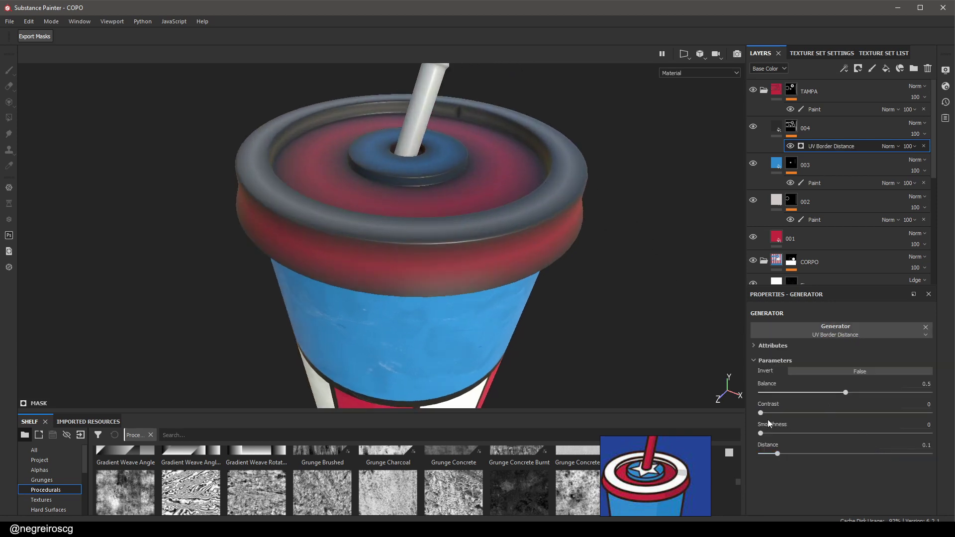
left_click_drag(761, 413, 930, 413)
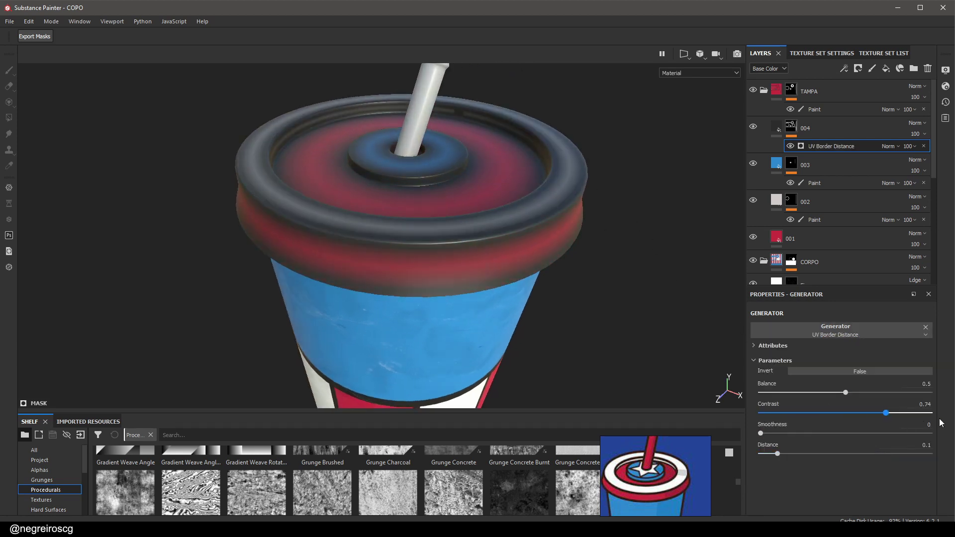
left_click_drag(778, 454, 765, 455)
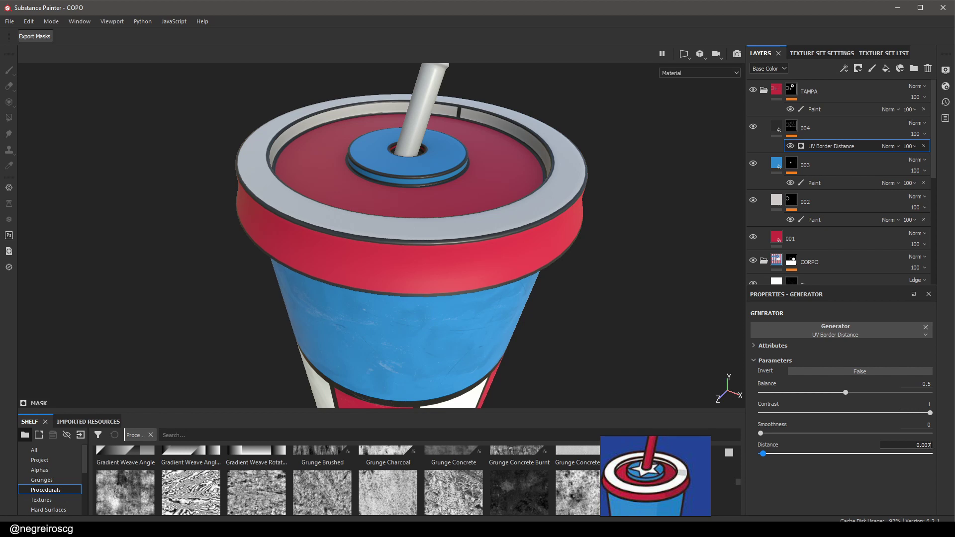
key("Return")
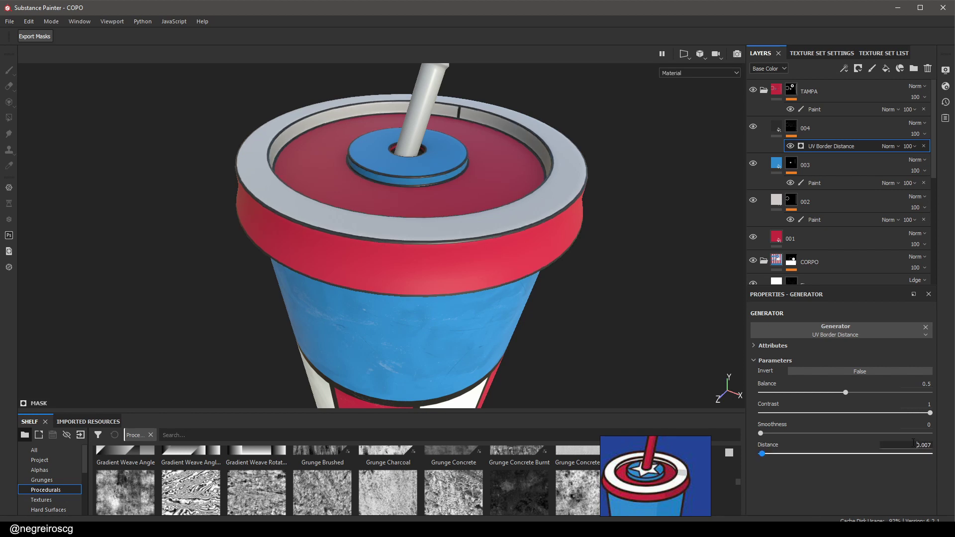
key("Return")
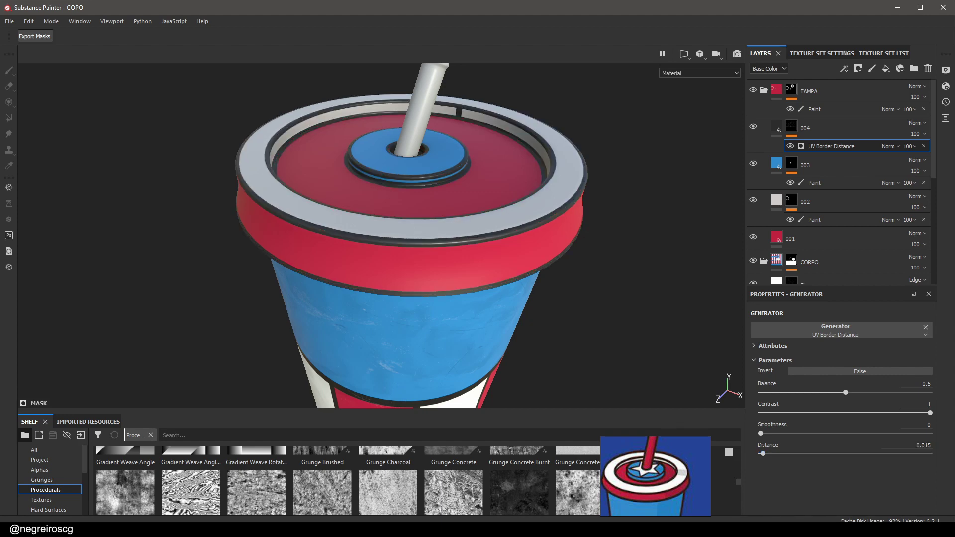
Locate the dark seam on the rim's inner wall in the UV layout and add a paint effect to layer 004's mask
left_click_drag(536, 195, 478, 167, "alt")
middle_click_drag(478, 166, 451, 237, "alt")
scroll(434, 184, "up", 5)
scroll(434, 185, "up", 3)
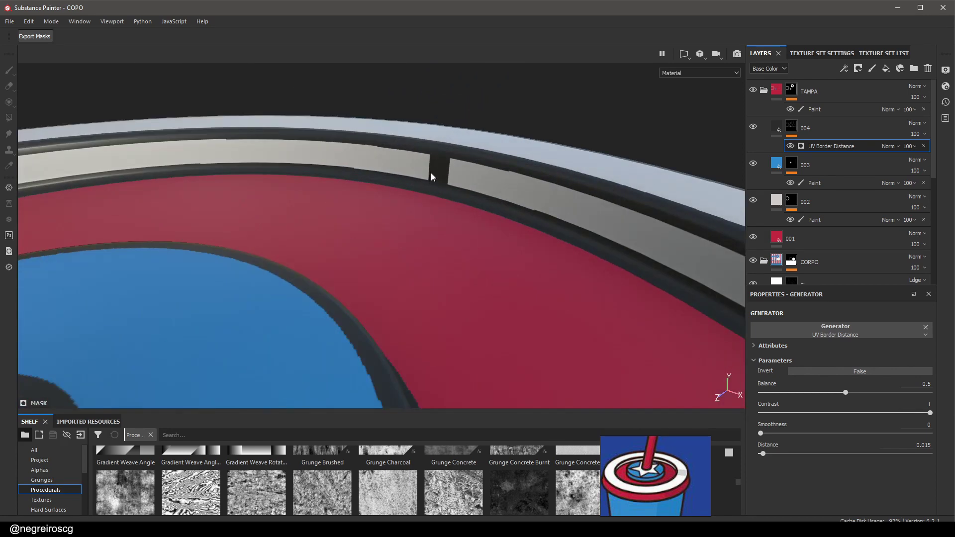
scroll(438, 172, "down", 4)
key("F1")
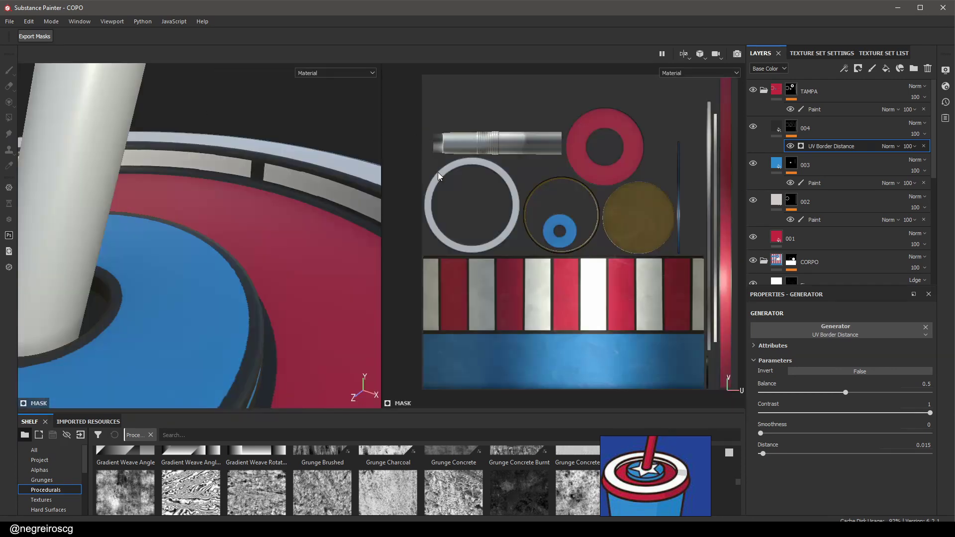
middle_click_drag(658, 245, 533, 188)
scroll(565, 242, "up", 5)
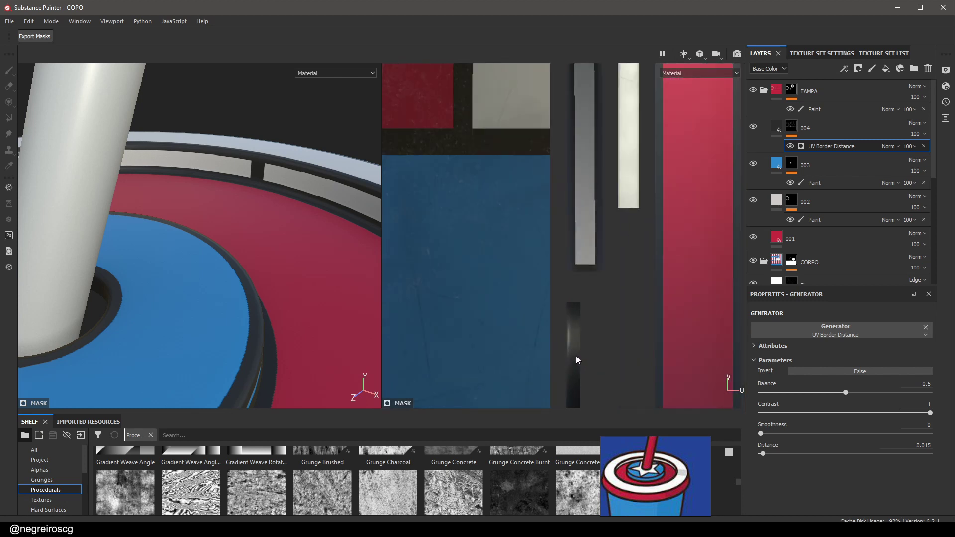
scroll(576, 356, "down", 3)
middle_click_drag(583, 289, 604, 186)
scroll(602, 182, "down", 3)
scroll(612, 162, "up", 6)
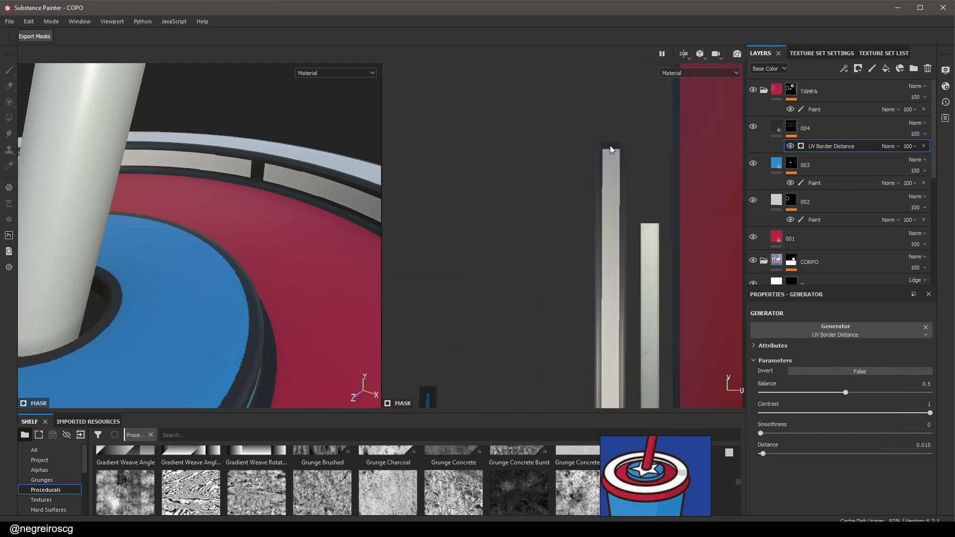
right_click(798, 129)
left_click(840, 337)
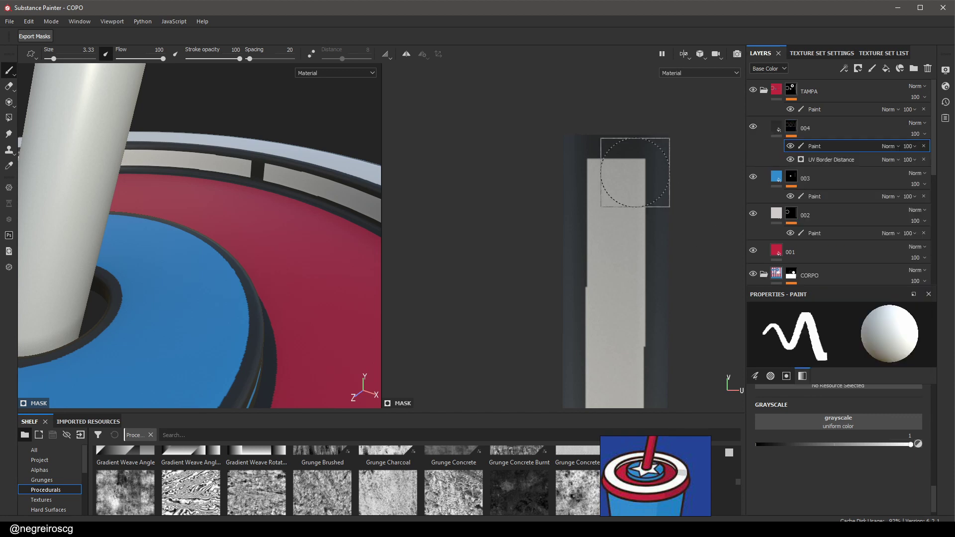
Paint black with a 1.37 brush over the outline at the upper end of the inner wall's UV strip
key("bracketleft")
key("bracketleft")
key("bracketleft")
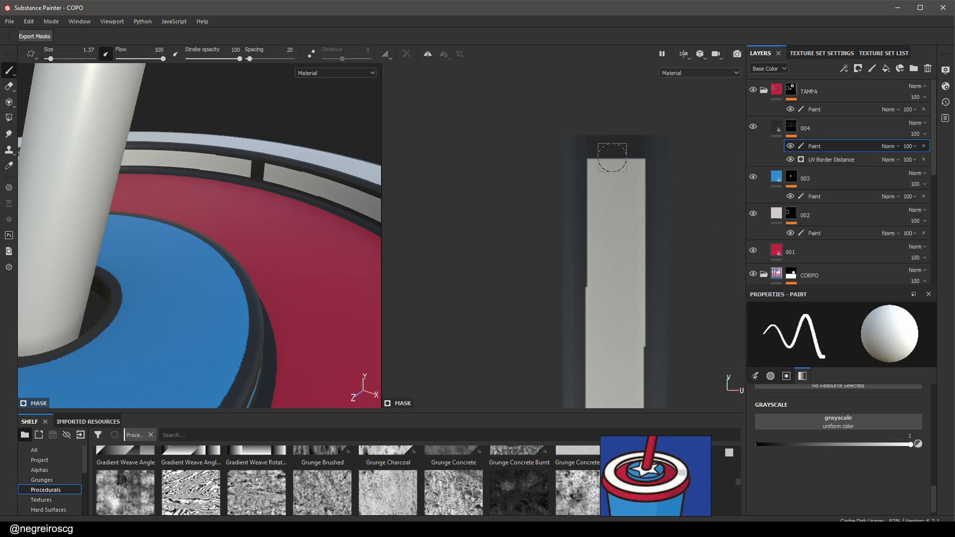
key("x")
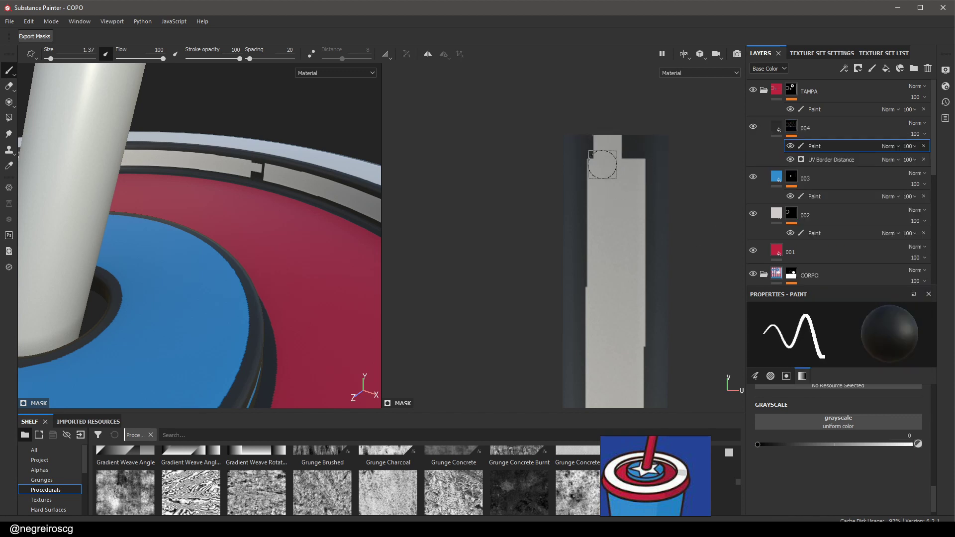
mouse_move(601, 149)
left_mouse_down()
mouse_move(601, 168)
mouse_move(603, 121)
left_mouse_up()
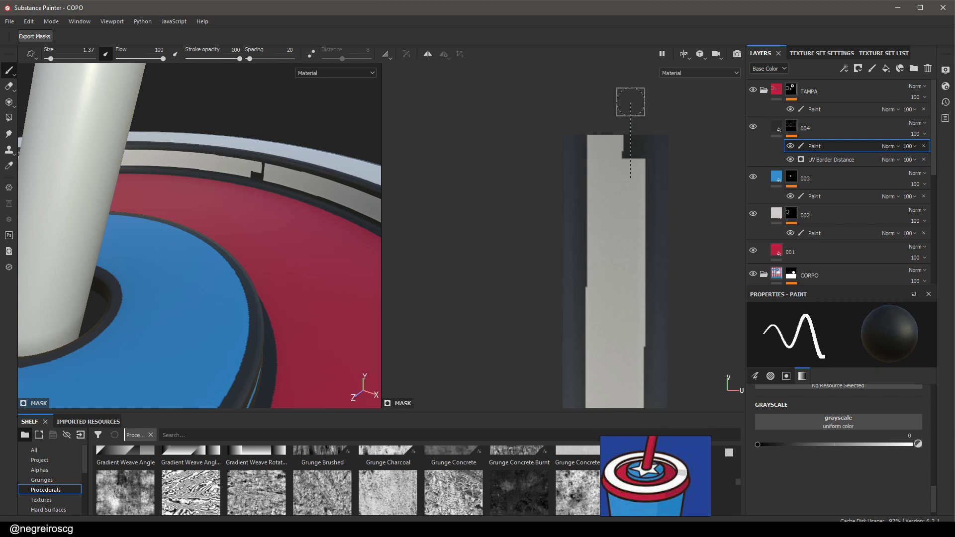
Paint black over the outline at the lower end of the inner wall's UV strip to remove the rest of the seam
scroll(600, 232, "down", 5)
scroll(599, 233, "up", 6)
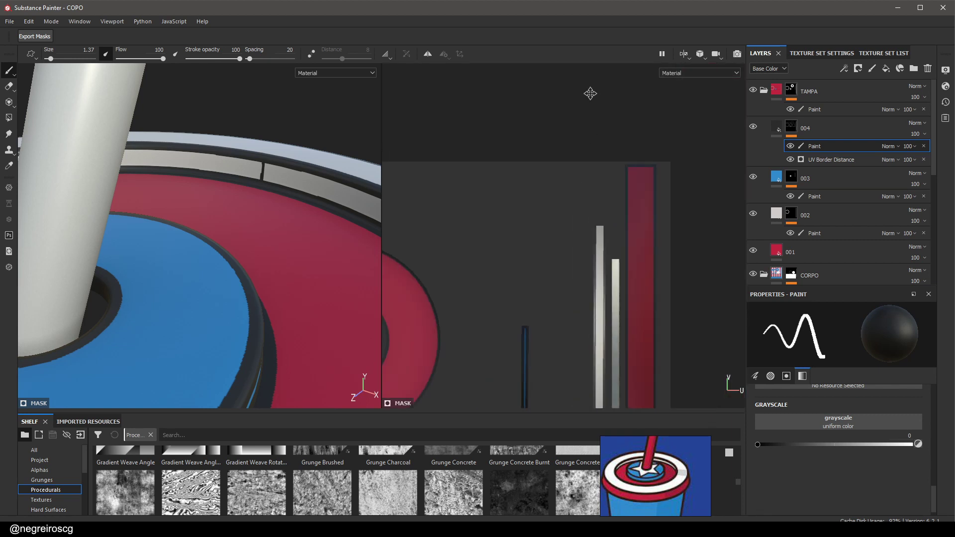
scroll(552, 115, "up", 8)
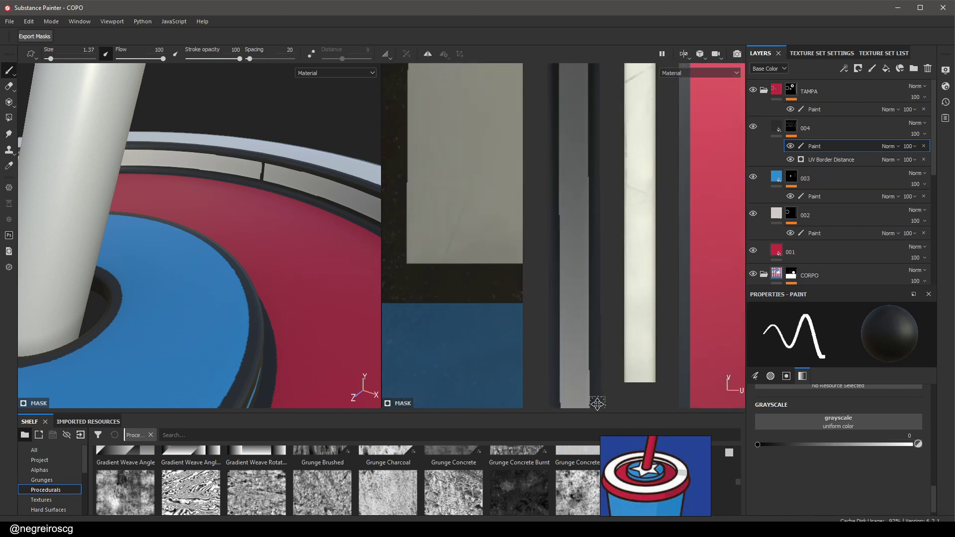
mouse_move(552, 115)
left_mouse_down()
mouse_move(555, 149)
mouse_move(544, 152)
mouse_move(614, 149)
left_mouse_up()
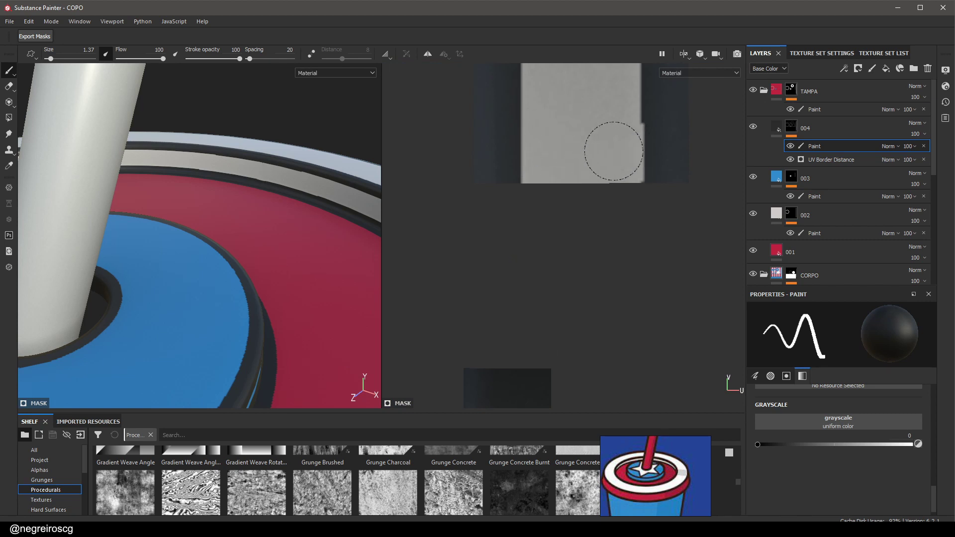
key("ctrl+z")
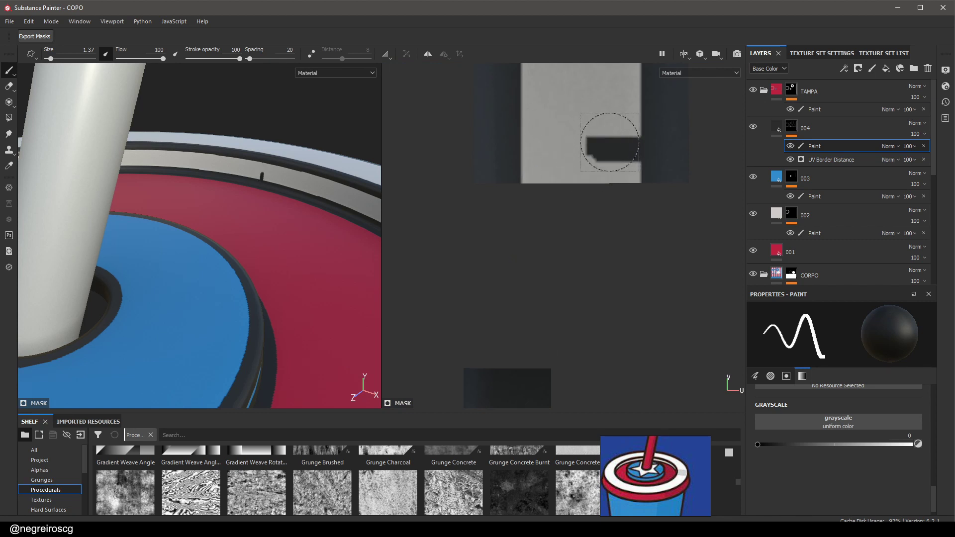
left_click(608, 140)
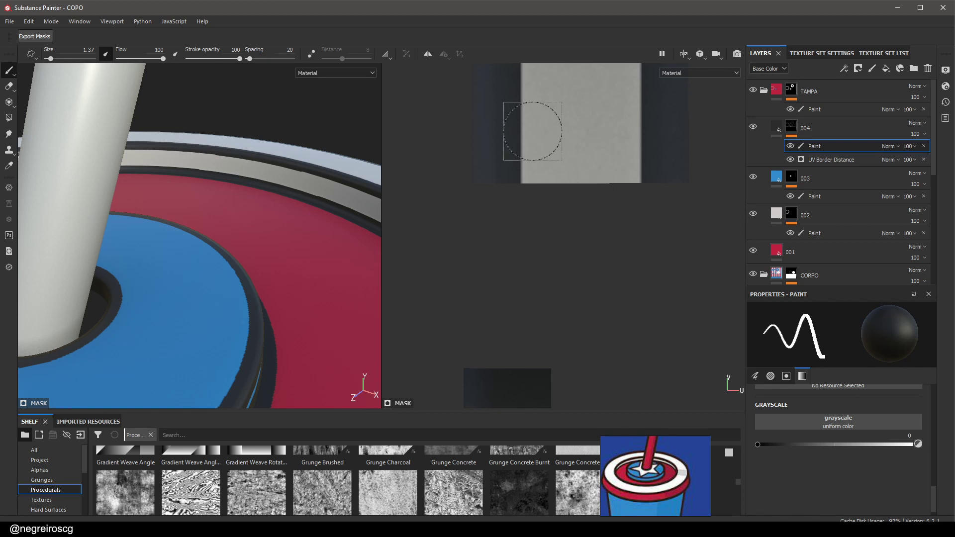
Examine the lid's outlines in 3D and find the blue disc's island in the UV layout
scroll(170, 252, "down", 10)
scroll(170, 253, "up", 6)
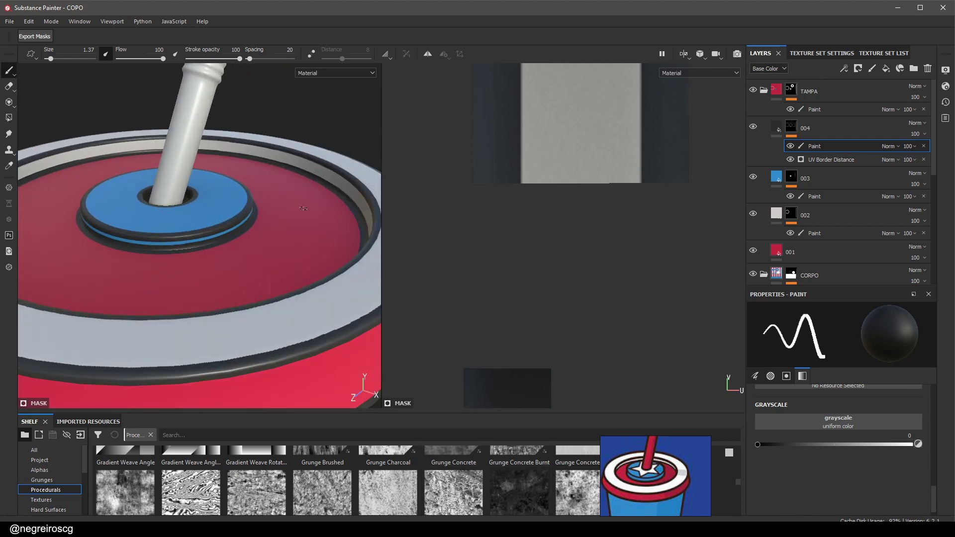
scroll(605, 266, "down", 3)
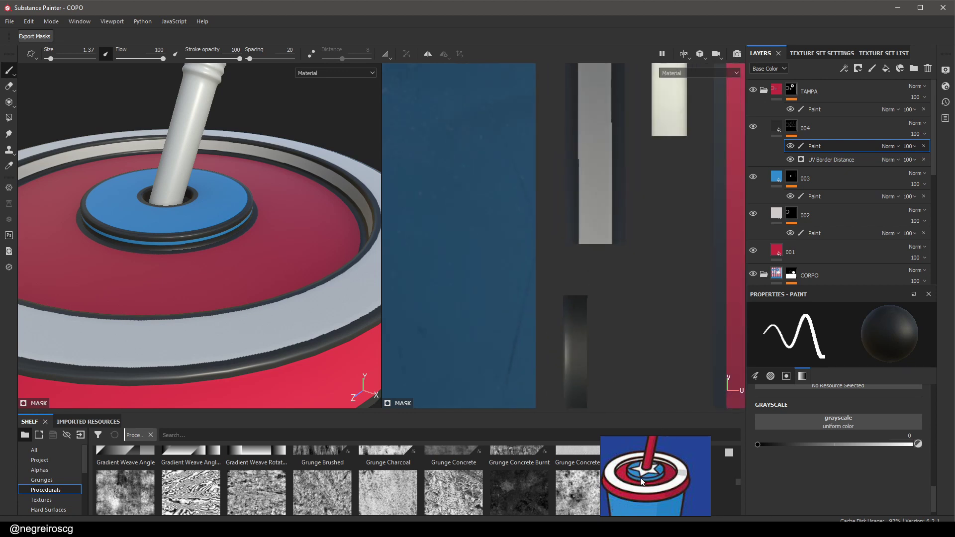
scroll(599, 210, "down", 5)
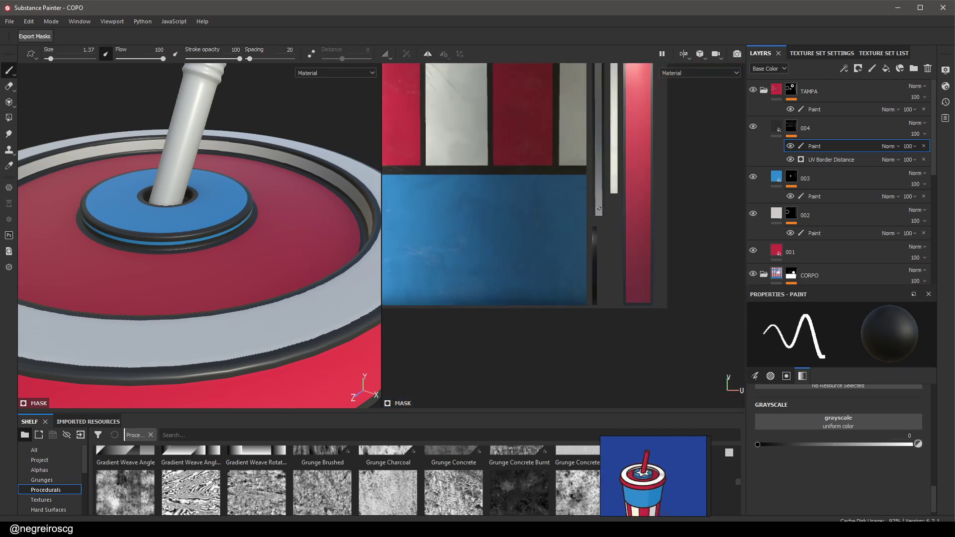
scroll(600, 209, "down", 3)
scroll(554, 228, "up", 6)
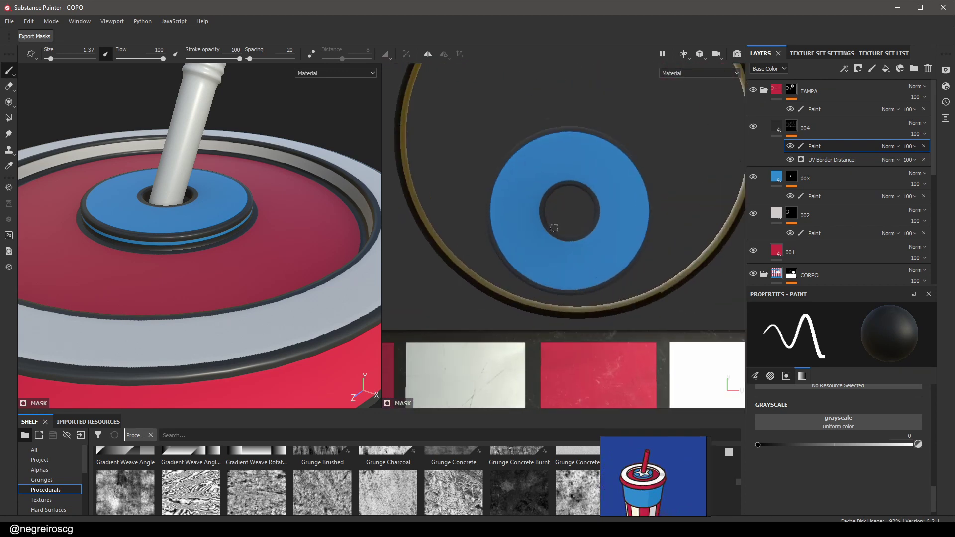
scroll(554, 228, "up", 2)
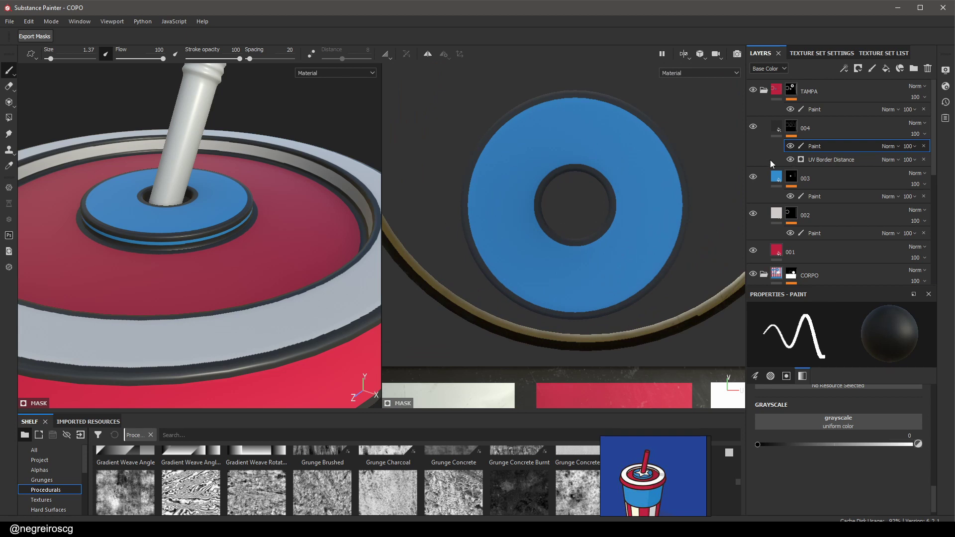
Duplicate the light fill layer 002, move the copy above layer 004, and rename it 005
left_click(780, 129)
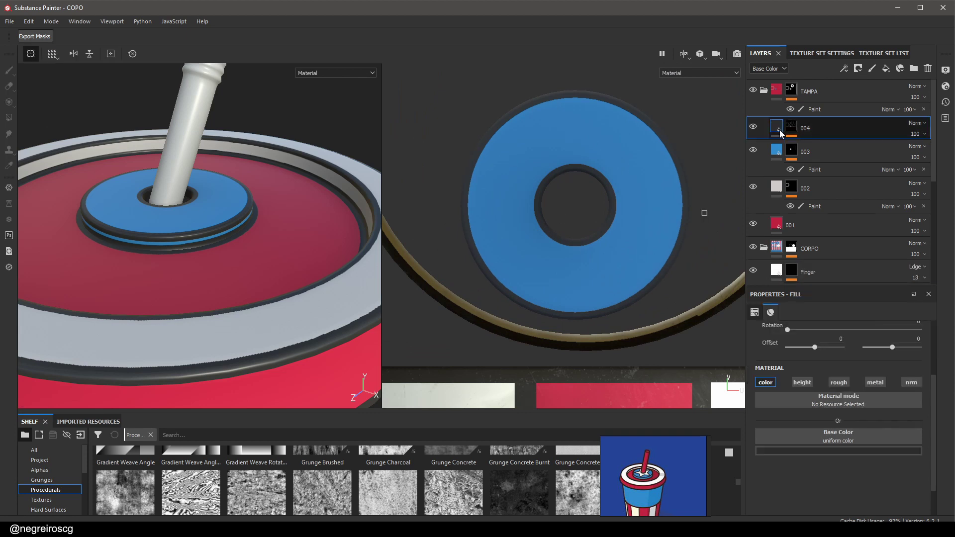
left_click(781, 191)
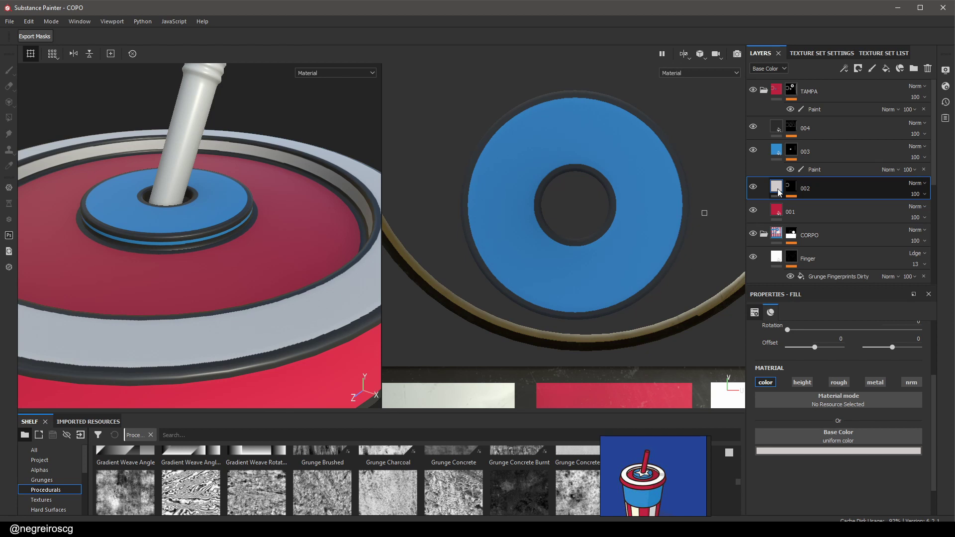
key("ctrl+d")
left_click_drag(779, 194, 815, 128)
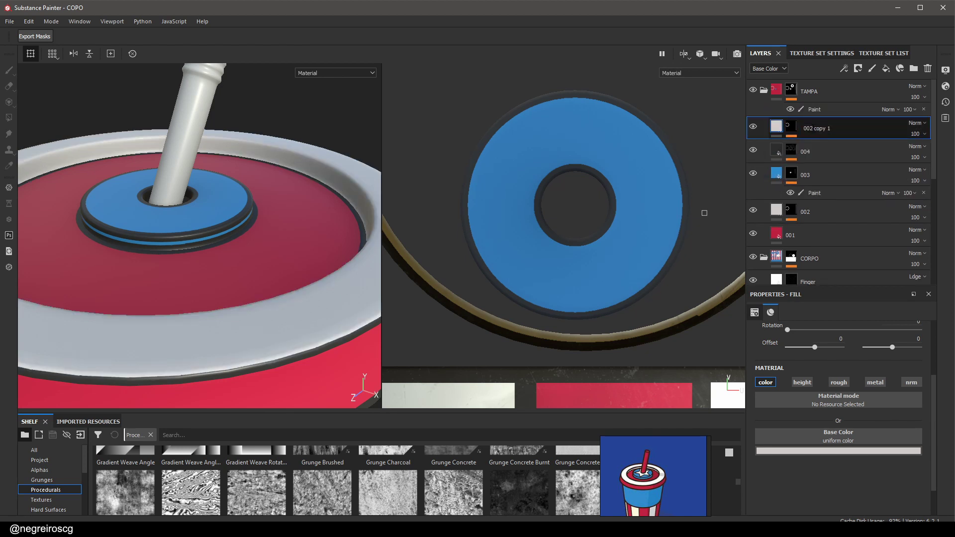
double_click(815, 128)
type("005")
Replace layer 005's inherited mask with a new black mask and add a paint effect to it
left_click(792, 131)
right_click(792, 131)
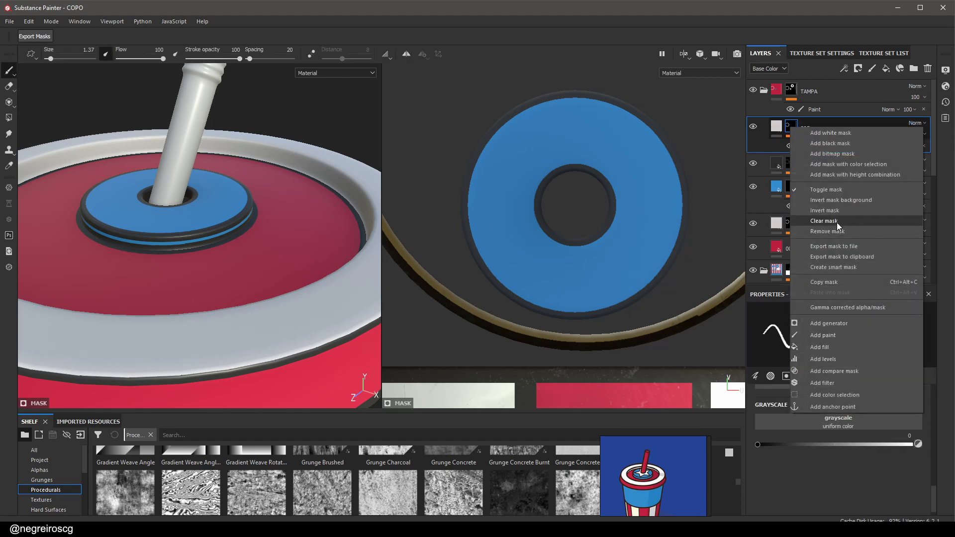
left_click(837, 231)
right_click(779, 126)
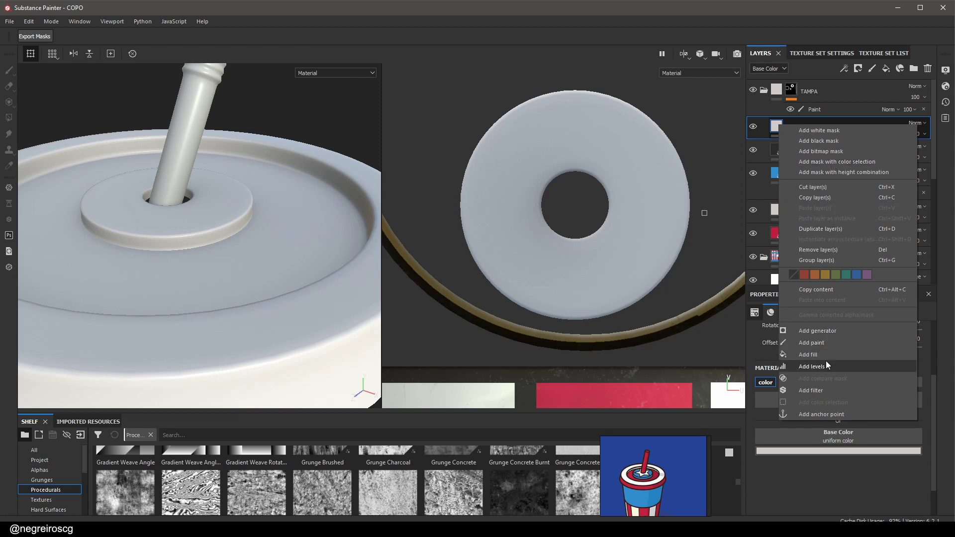
left_click(839, 142)
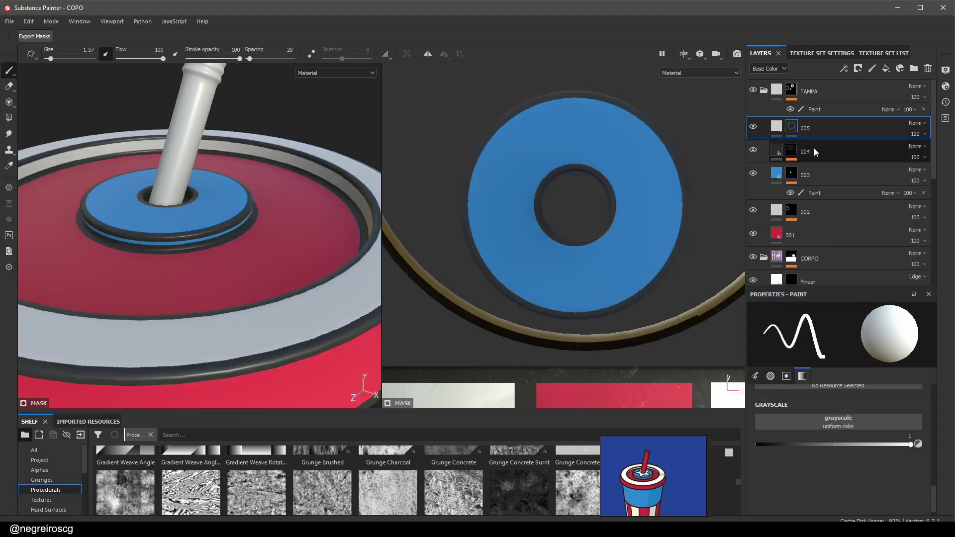
right_click(793, 126)
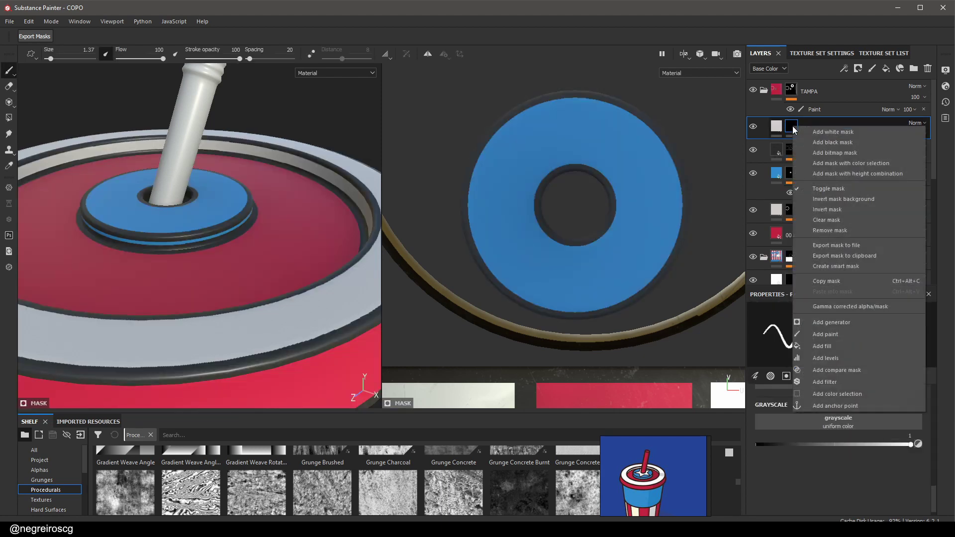
left_click(845, 332)
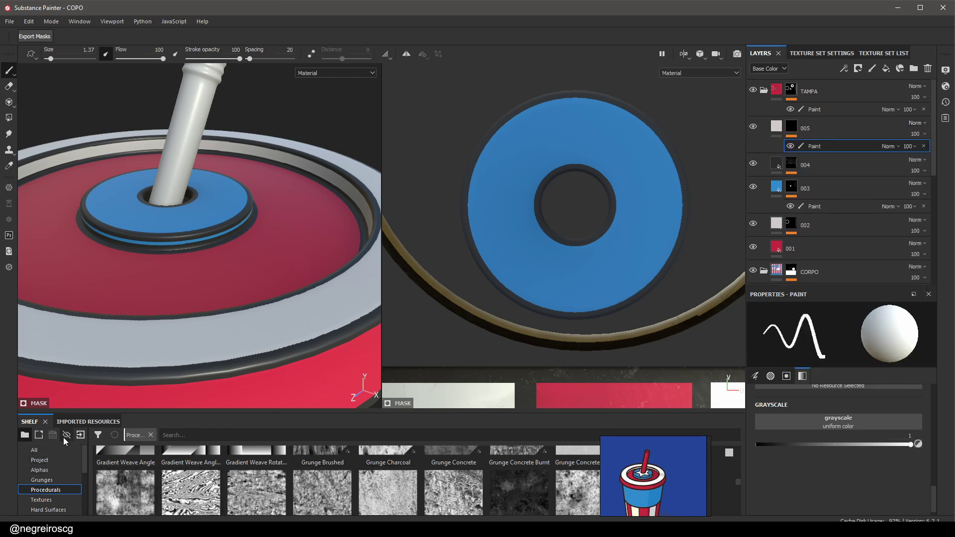
Show the Alphas category in the shelf and enlarge the shelf area for browsing
scroll(84, 470, "down", 3)
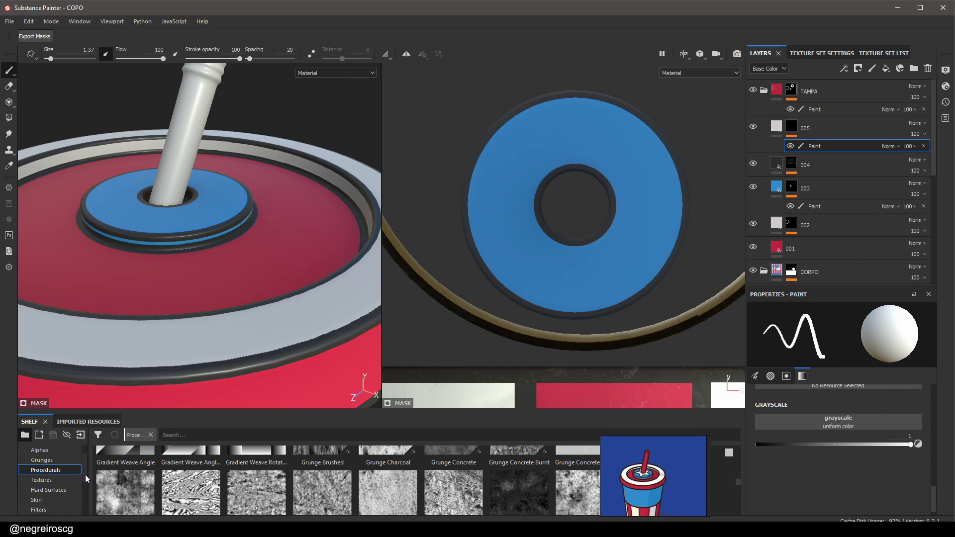
scroll(87, 485, "up", 3)
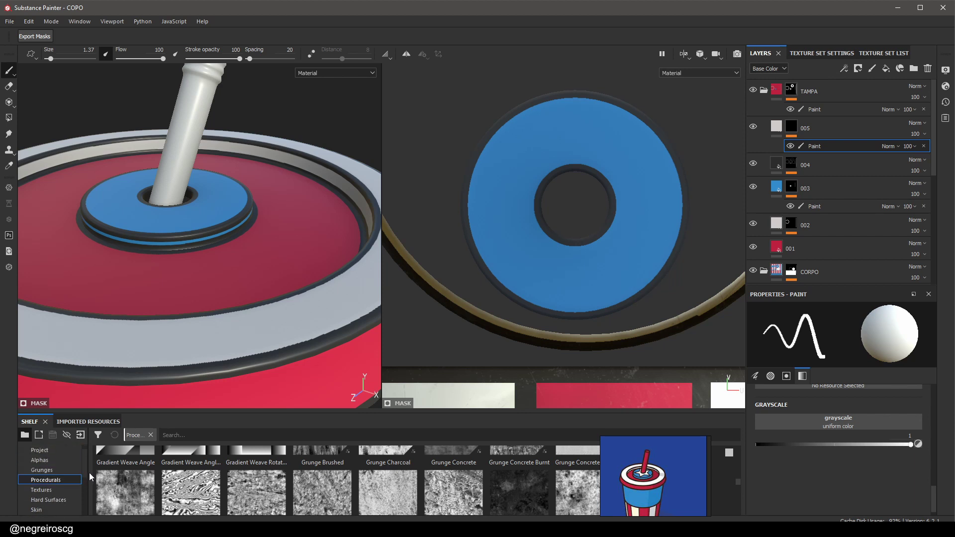
scroll(92, 468, "down", 3)
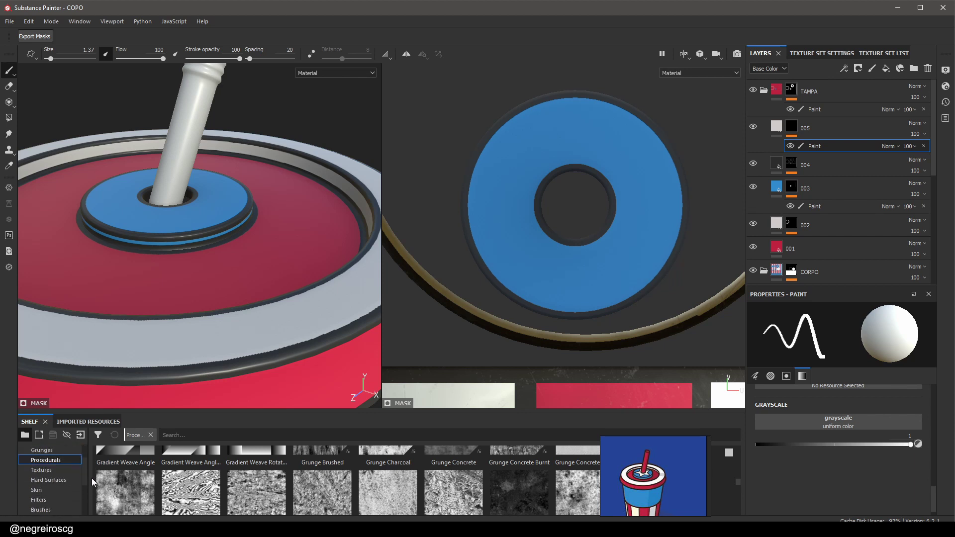
scroll(92, 492, "down", 3)
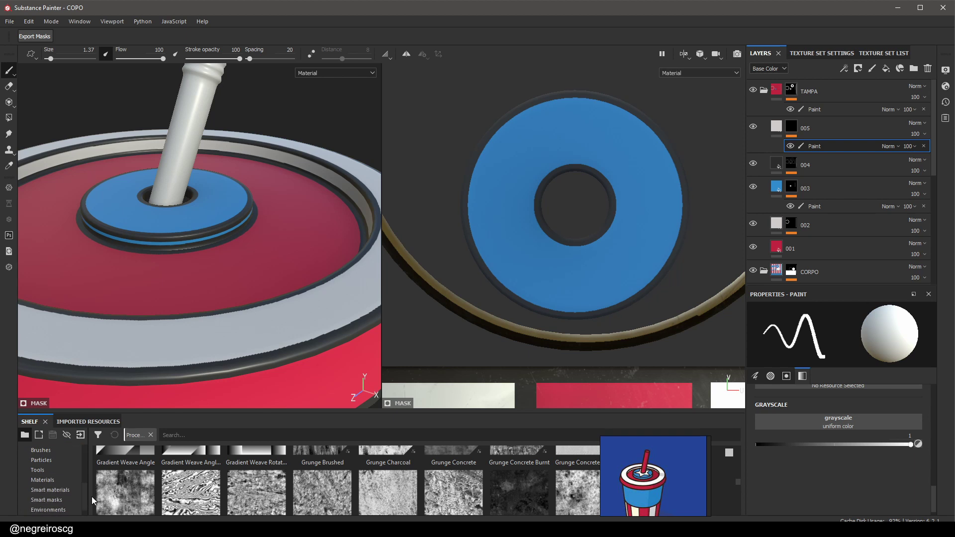
scroll(92, 500, "up", 5)
scroll(91, 479, "up", 3)
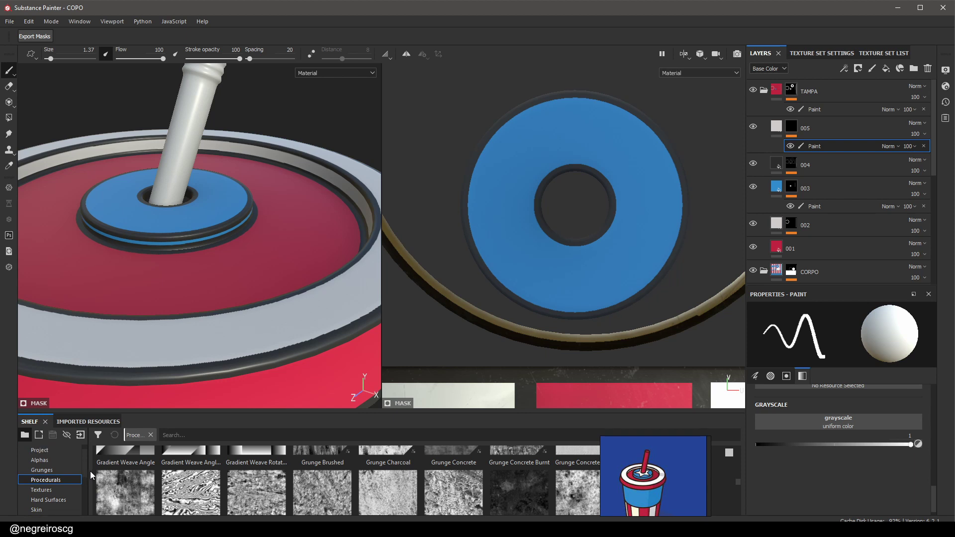
left_click(49, 460)
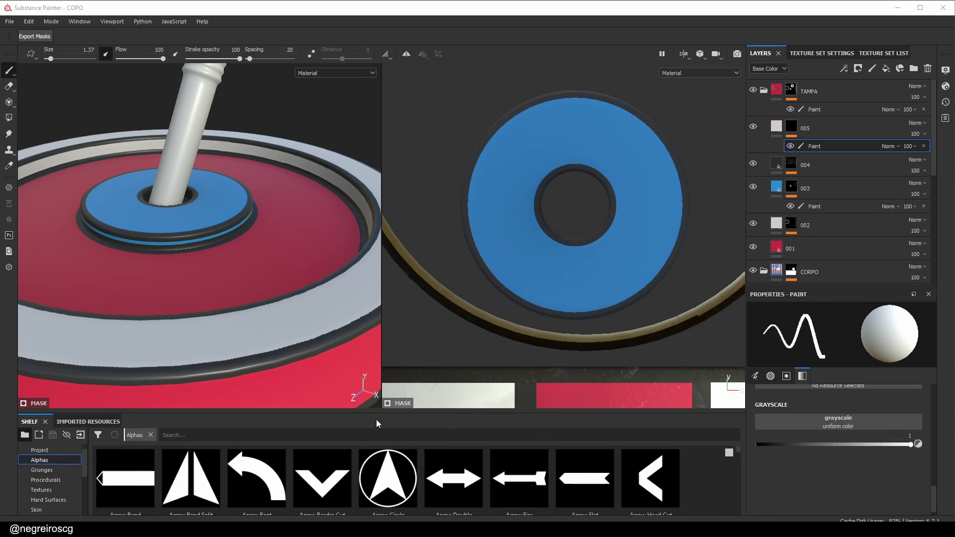
left_click_drag(333, 414, 334, 264)
Assign the Star Five Branch alpha to the mask brush and shrink the shelf back to its smaller height
scroll(665, 315, "down", 5)
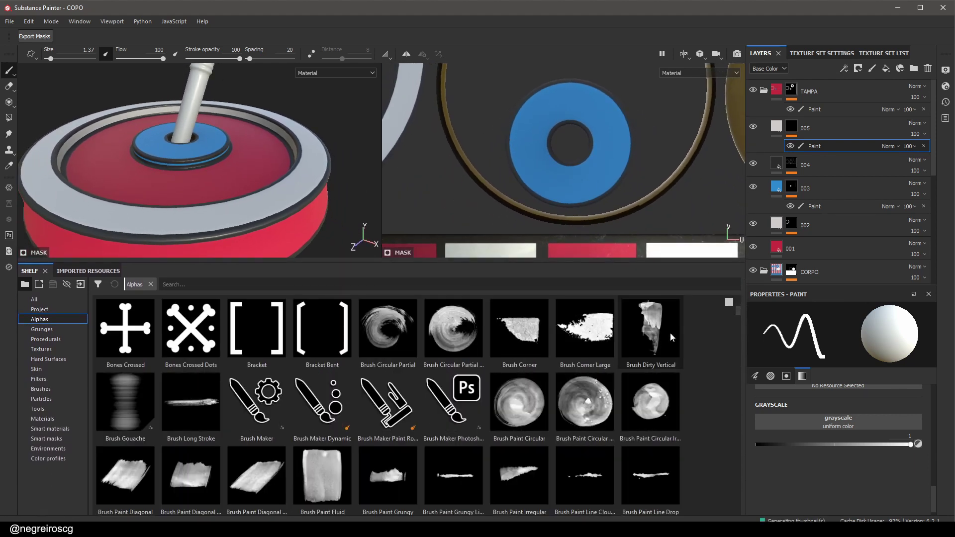
scroll(674, 327, "down", 3)
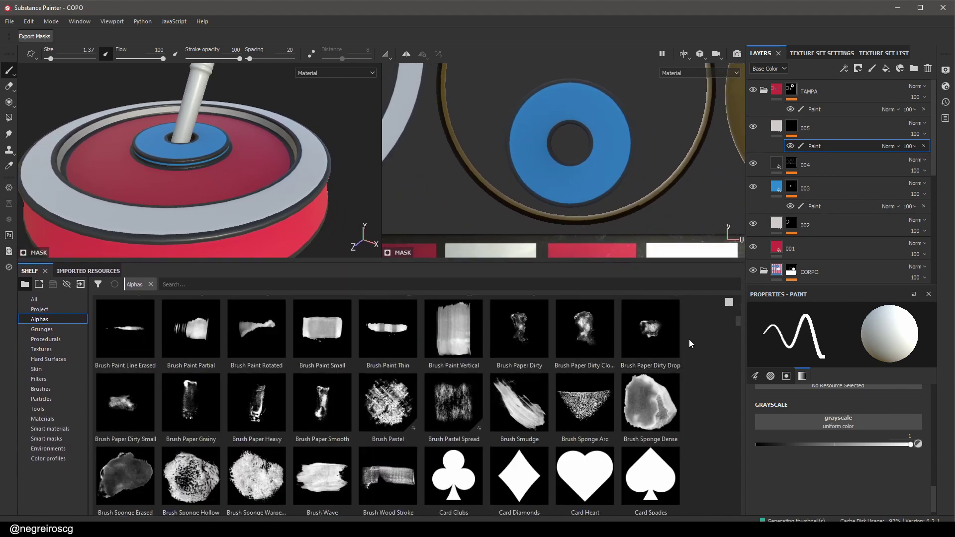
scroll(685, 342, "down", 4)
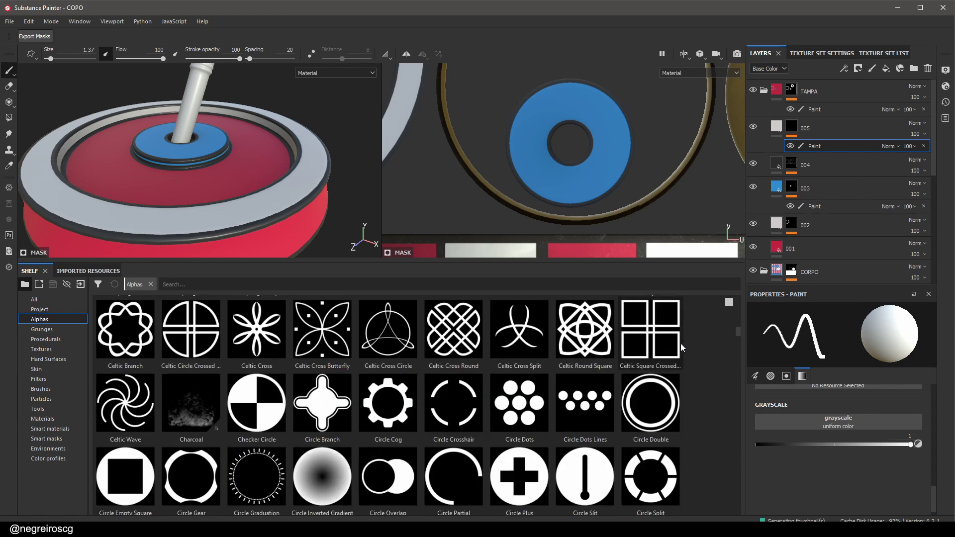
scroll(682, 345, "down", 2)
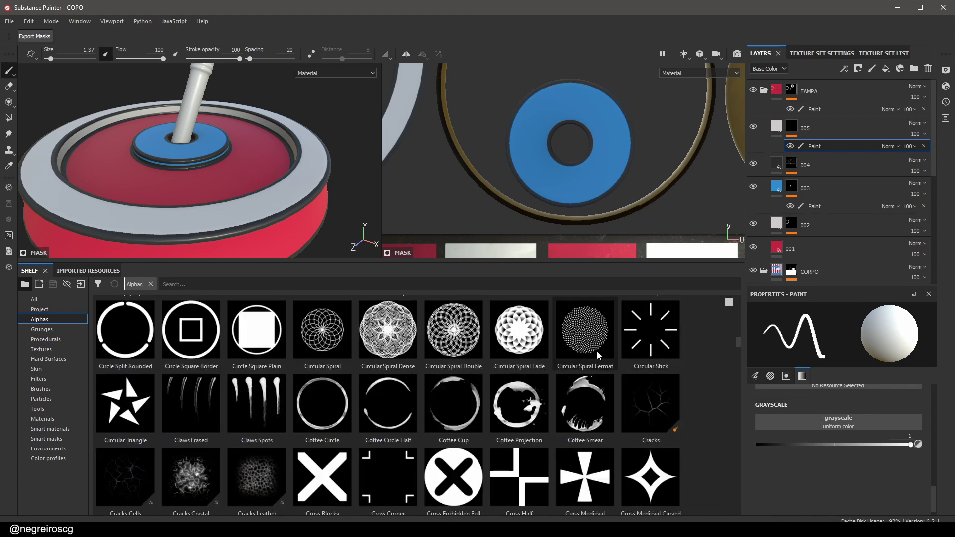
left_click_drag(738, 342, 747, 480)
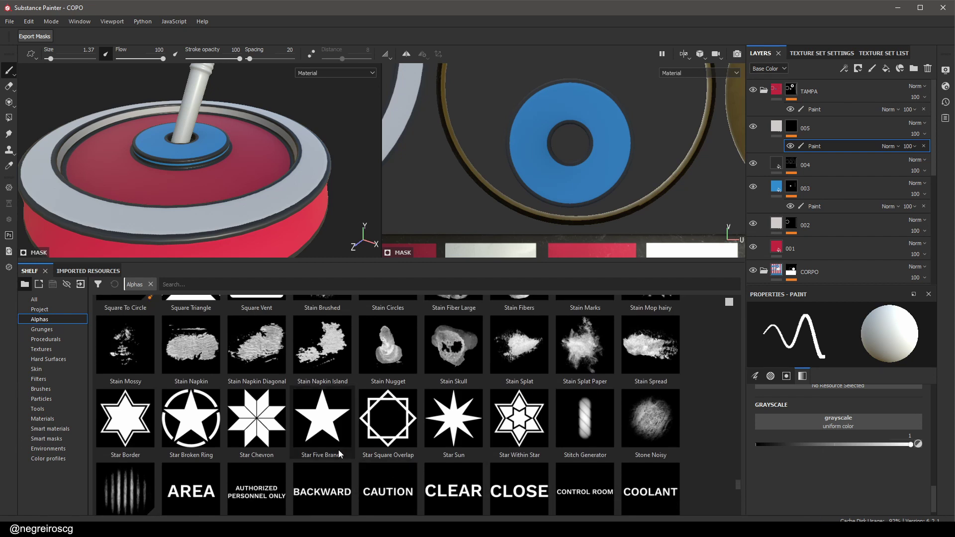
left_click(320, 432)
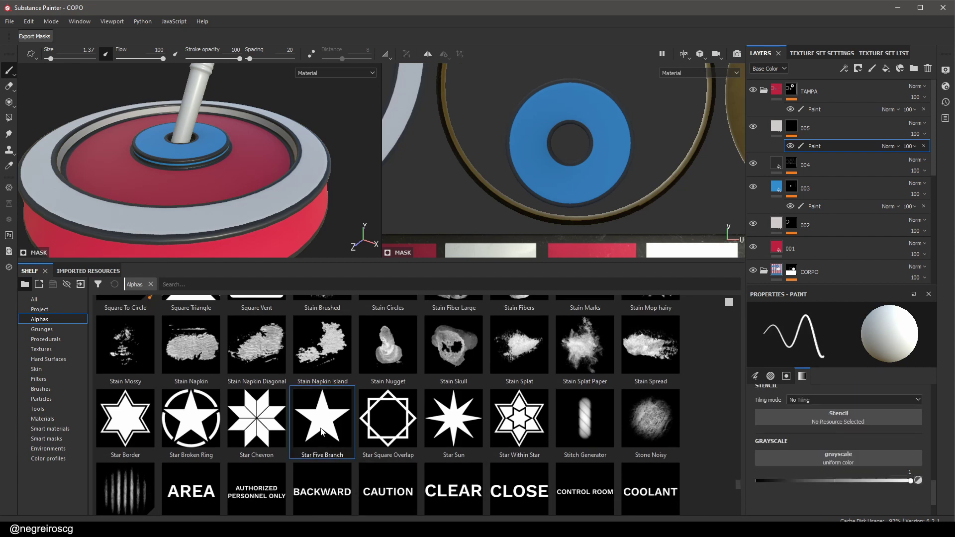
scroll(848, 464, "up", 5)
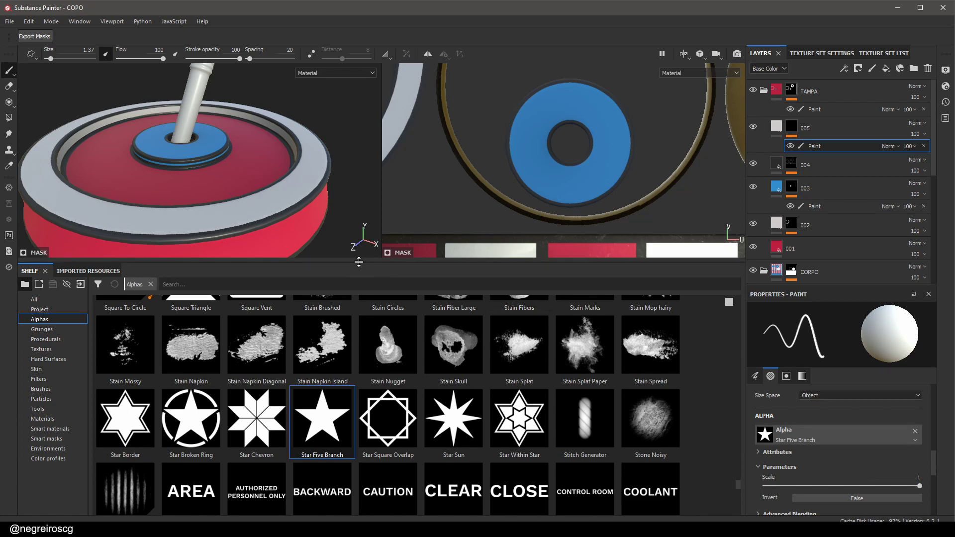
left_click_drag(363, 263, 363, 413)
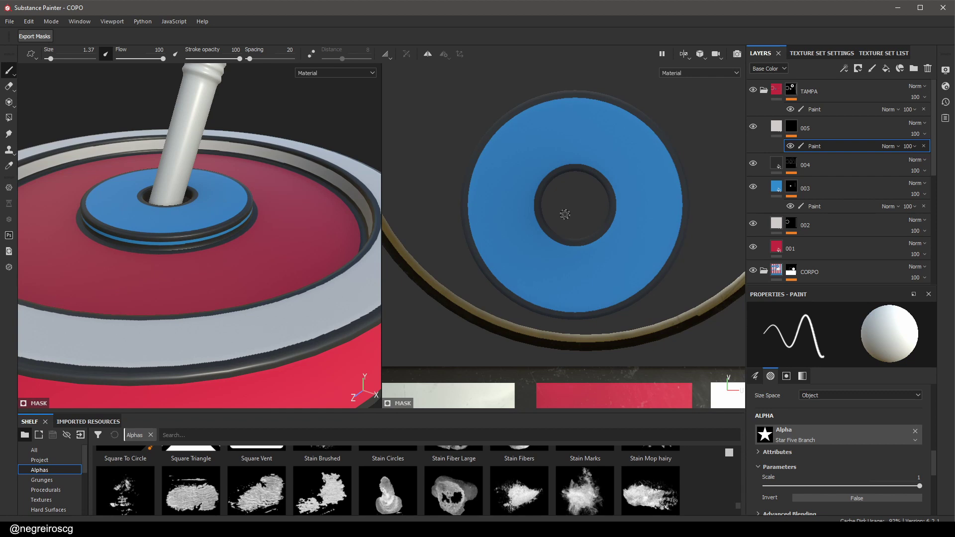
Try stamping the star at brush size 30.62 on the blue disc in 3D, and undo the stamp
right_click_drag(564, 214, 575, 204, "ctrl")
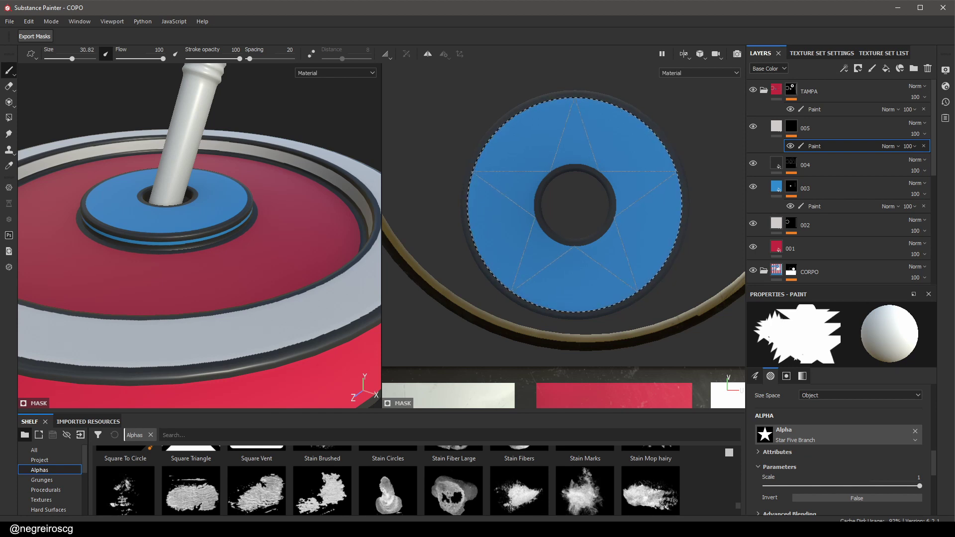
right_click_drag(575, 204, 575, 204, "ctrl")
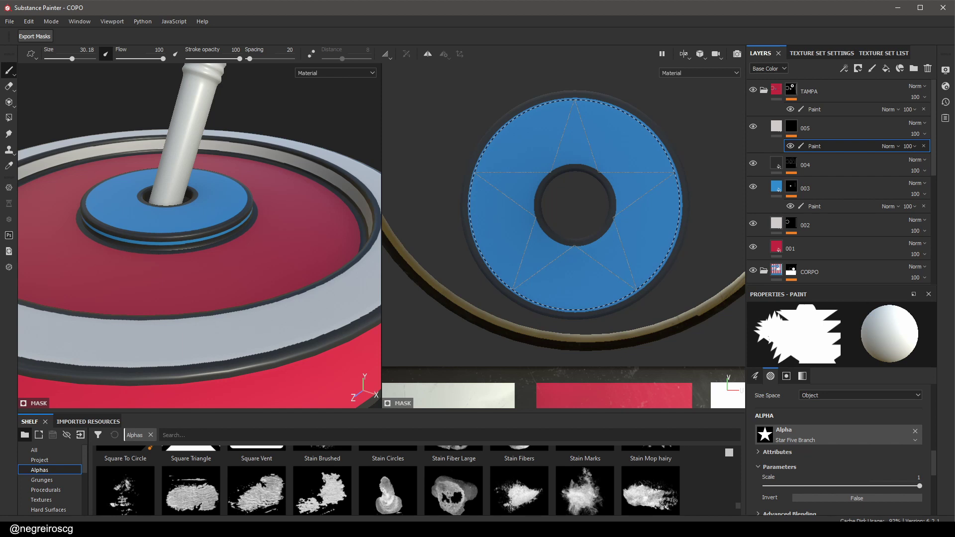
key("bracketright")
key("bracketright")
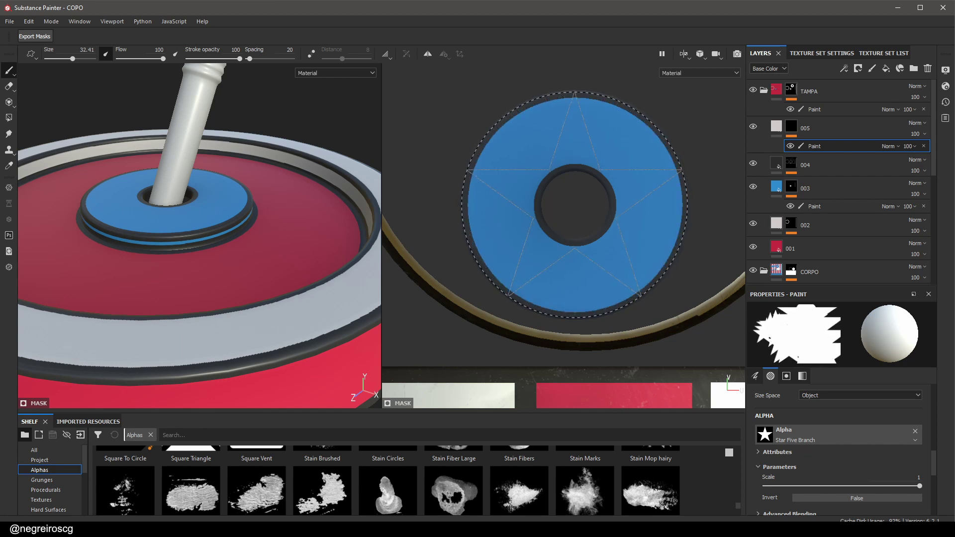
right_click_drag(574, 204, 572, 204, "ctrl")
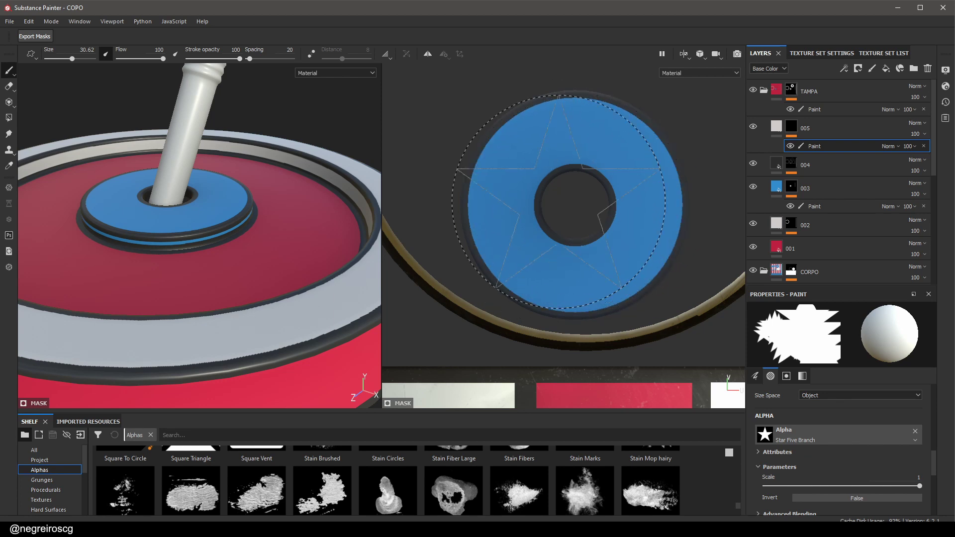
left_click(174, 209)
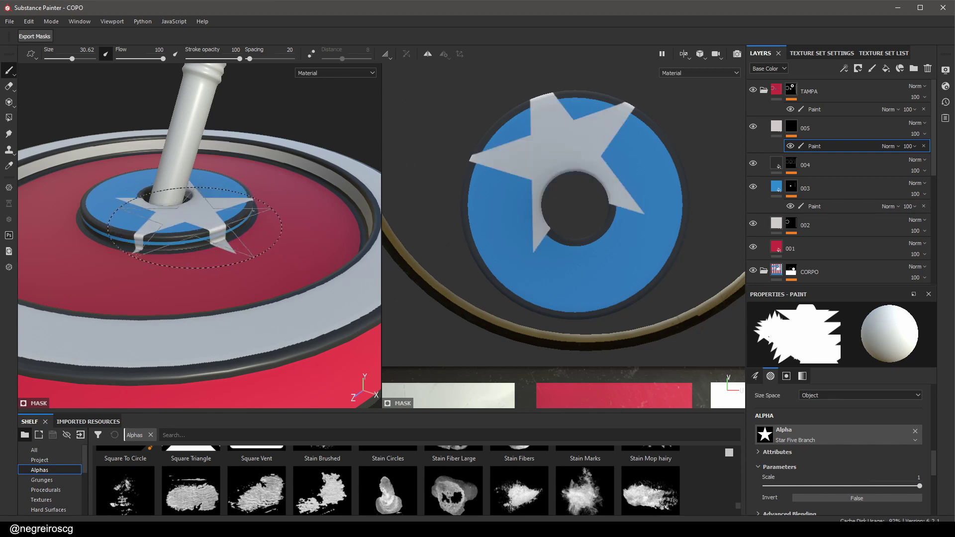
key("ctrl+z")
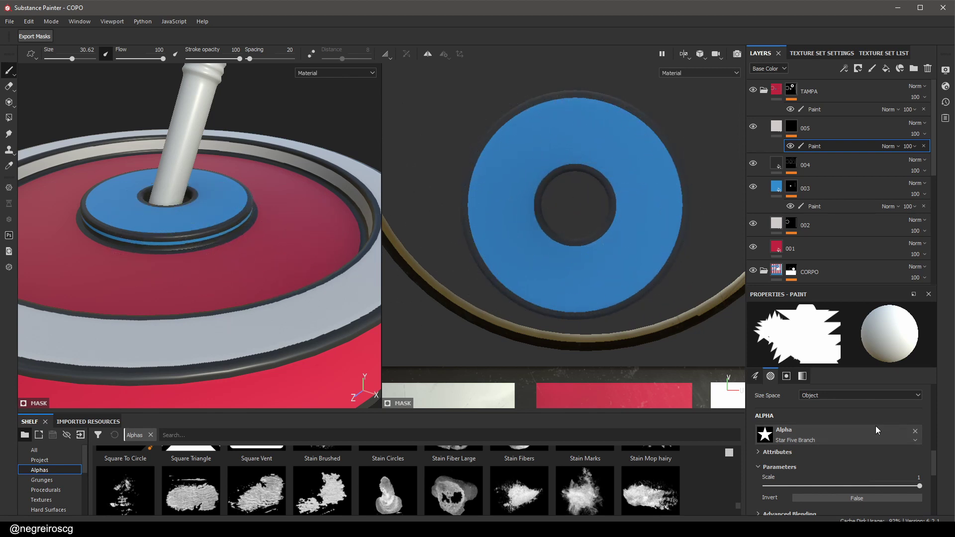
Try the Texture size space with the star brush at size 10.47 over the blue disc, and restore Size Space to Object
scroll(860, 438, "down", 10)
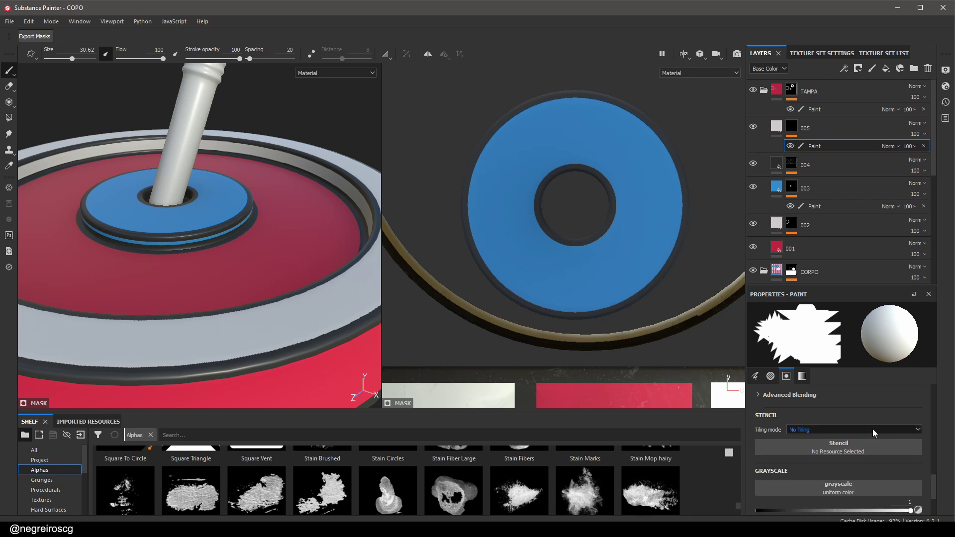
scroll(874, 421, "up", 8)
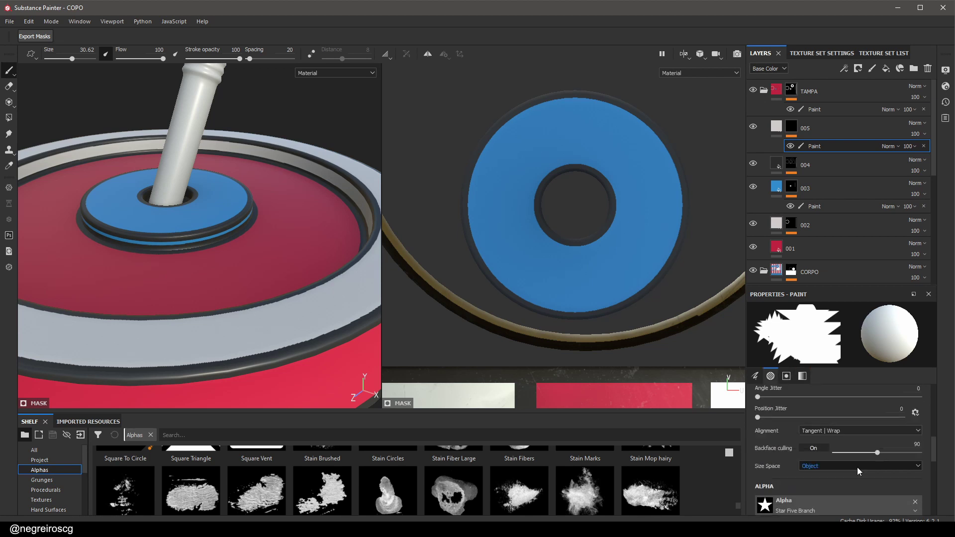
left_click(825, 467)
left_click(819, 487)
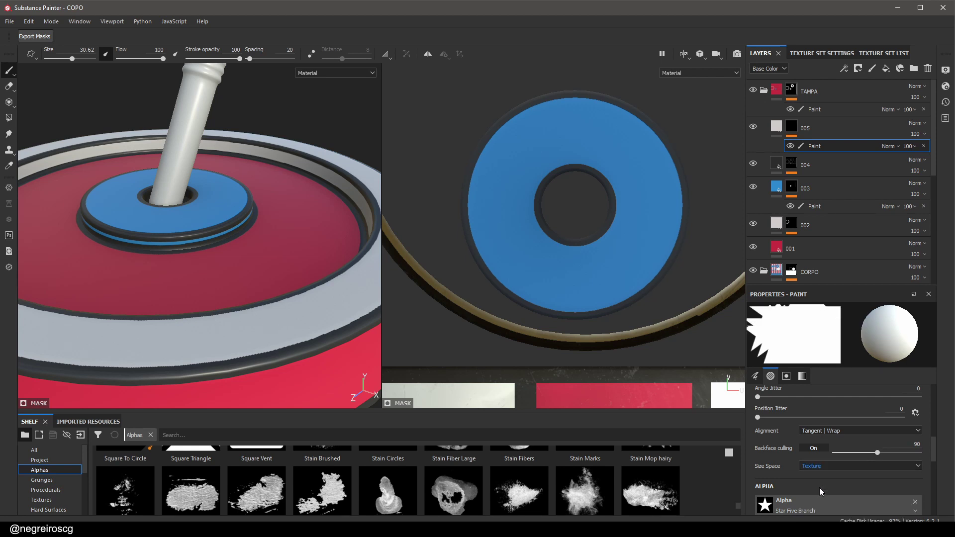
mouse_move(570, 185)
right_mouse_down("ctrl")
mouse_move(535, 184)
mouse_move(572, 184)
right_mouse_up("ctrl")
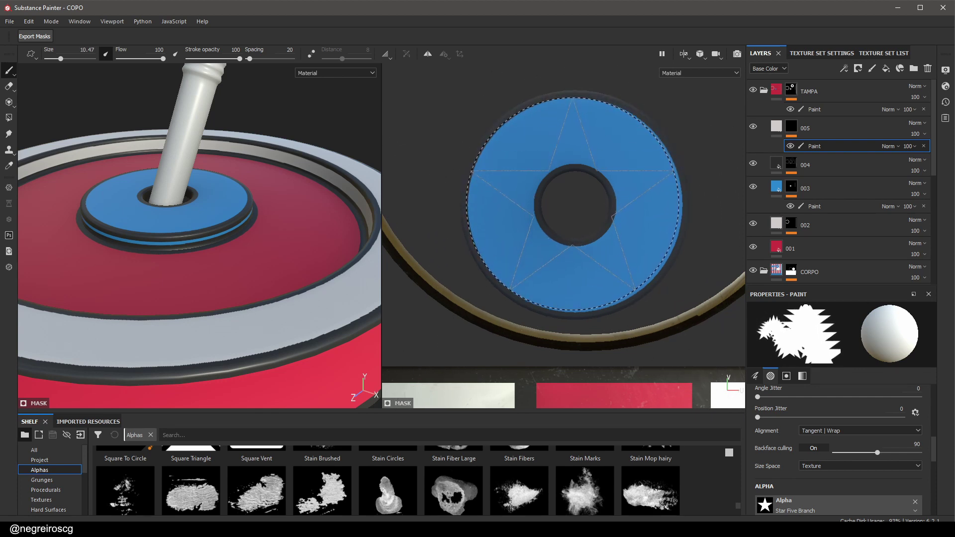
left_click_drag(573, 184, 577, 184, "ctrl")
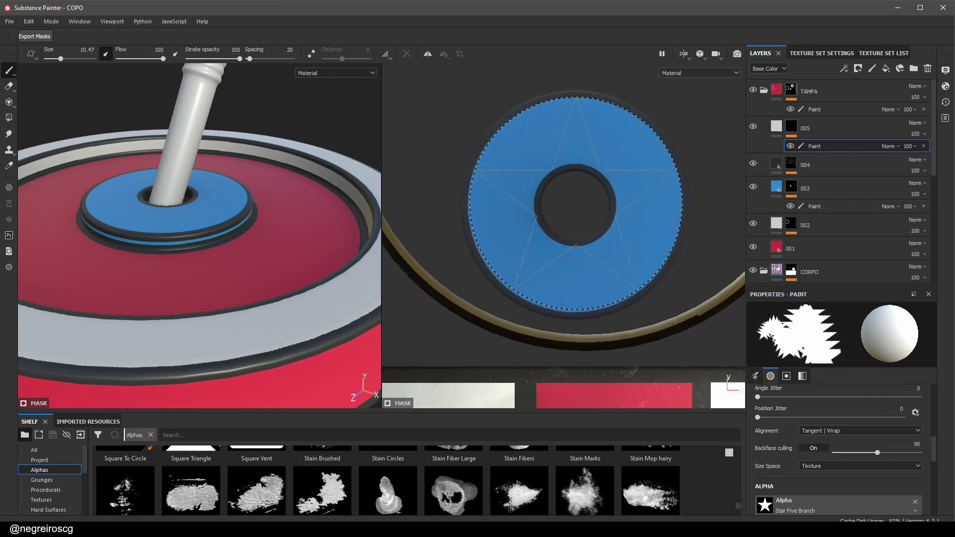
left_click(829, 466)
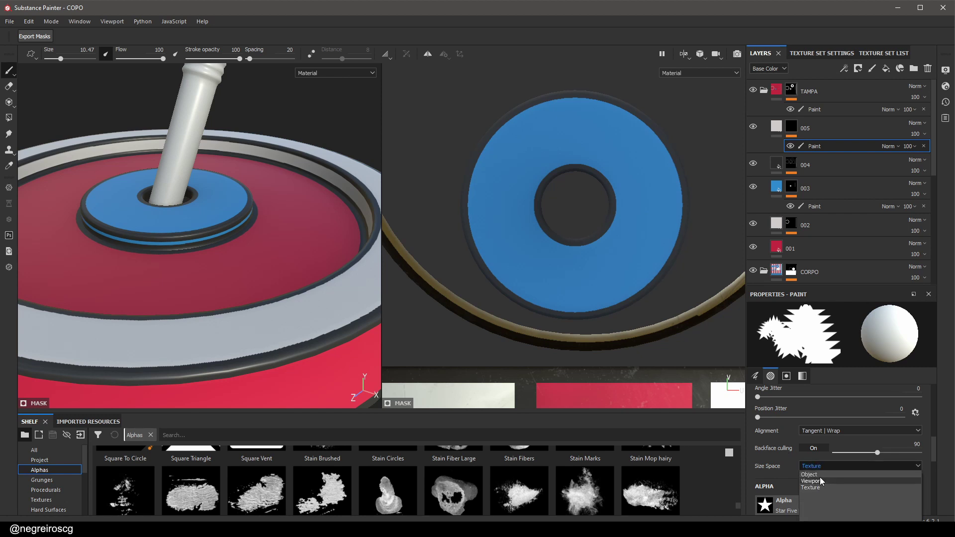
left_click(819, 475)
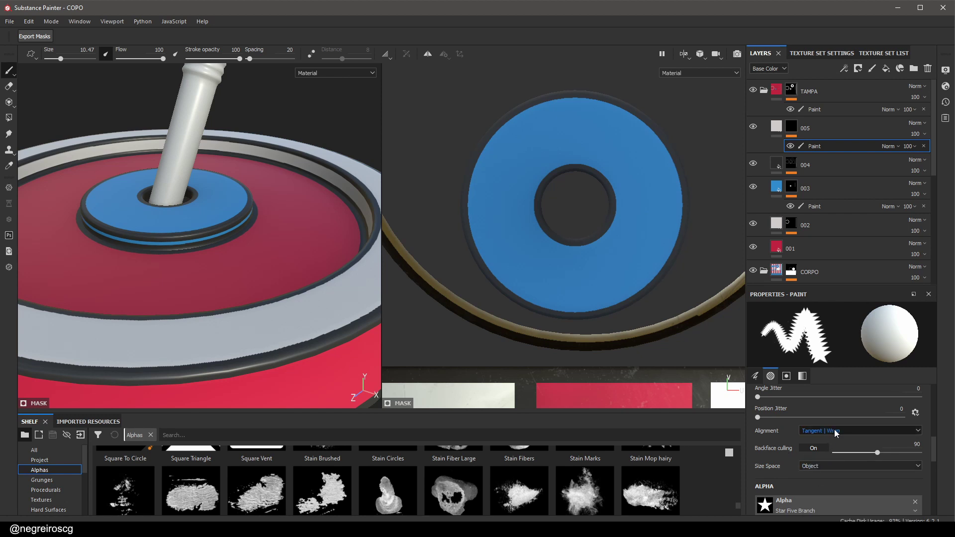
Set the star brush's alignment to UV and stamp it at size 31.32 centred on the blue disc in the 2D view
left_click(835, 431)
left_click(817, 458)
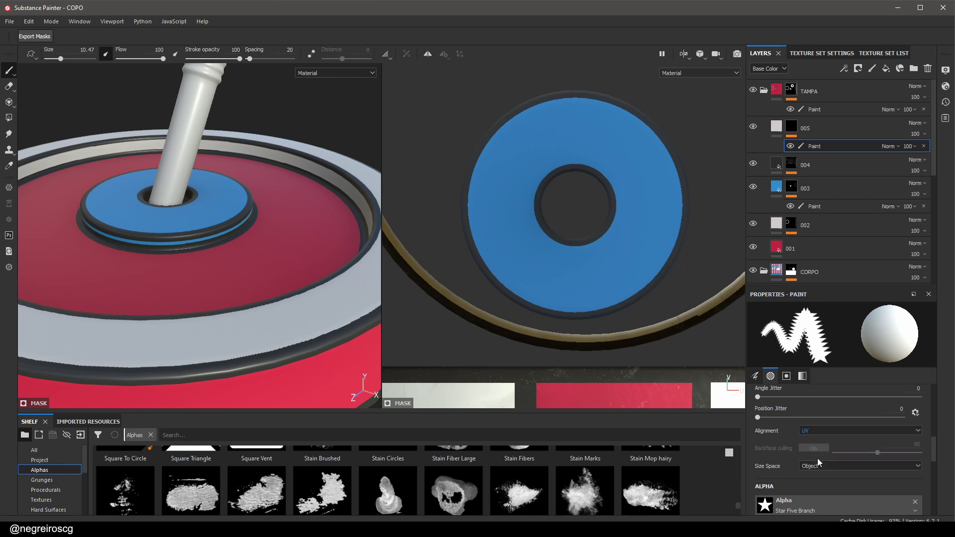
mouse_move(577, 207)
right_mouse_down("ctrl")
mouse_move(647, 206)
mouse_move(565, 208)
mouse_move(580, 205)
right_mouse_up("ctrl")
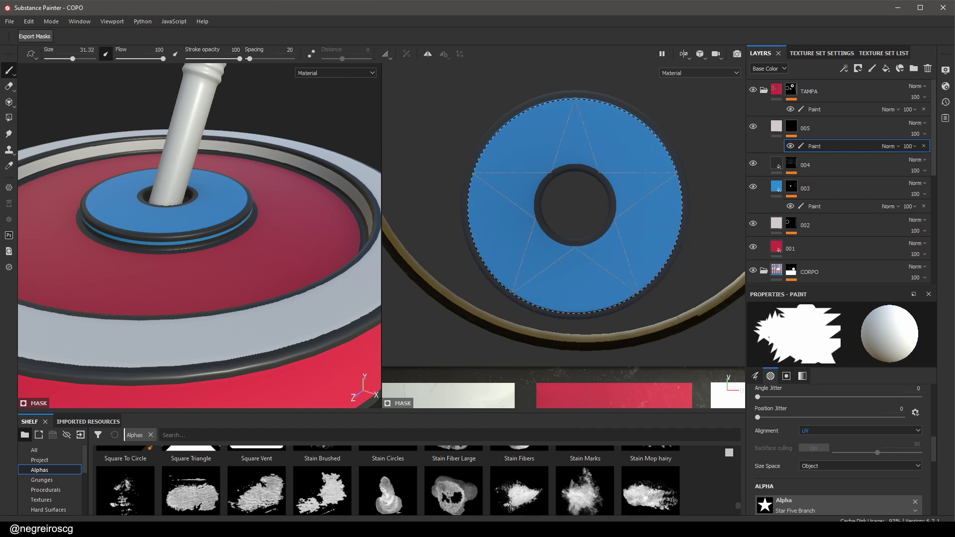
left_click(576, 205)
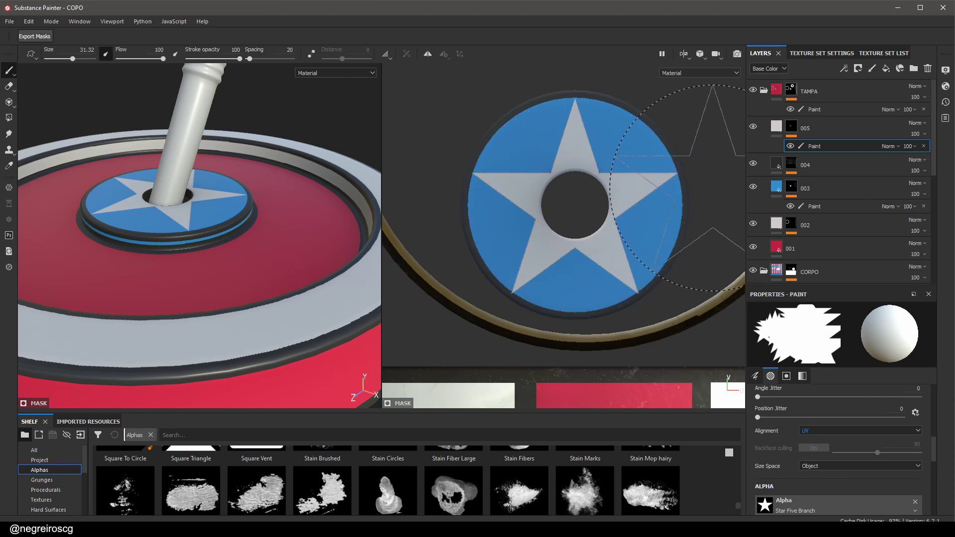
Move layer 004 above layer 005 in the TAMPA folder and activate layer 004's mask for painting
left_click(813, 170)
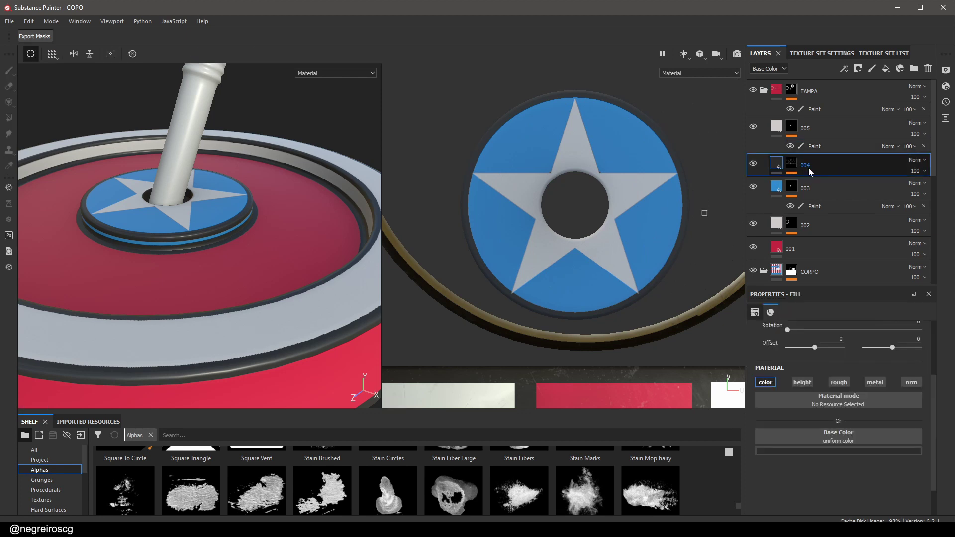
left_click_drag(809, 169, 808, 135)
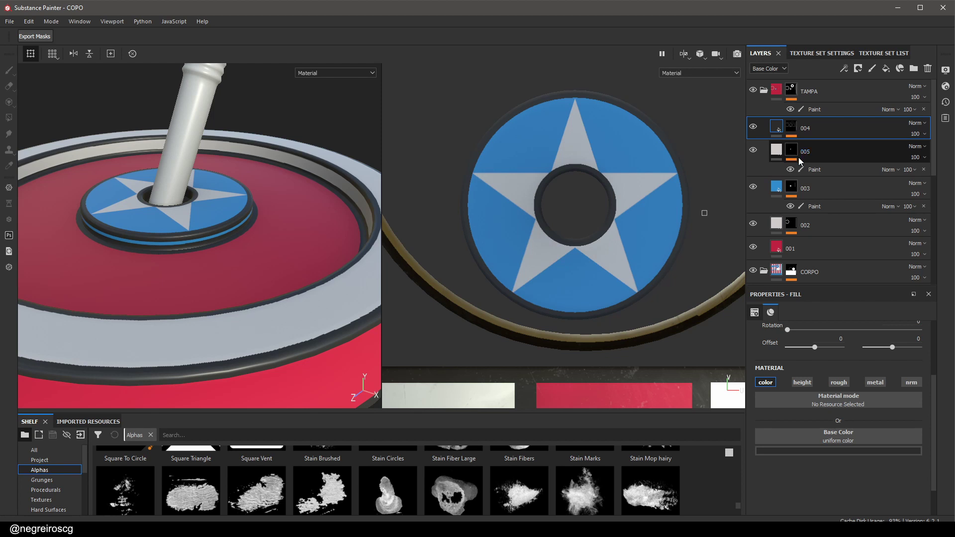
left_click(792, 128)
Remove the Star Five Branch alpha from the mask brush and reduce the brush size to 1.09
right_click(555, 218)
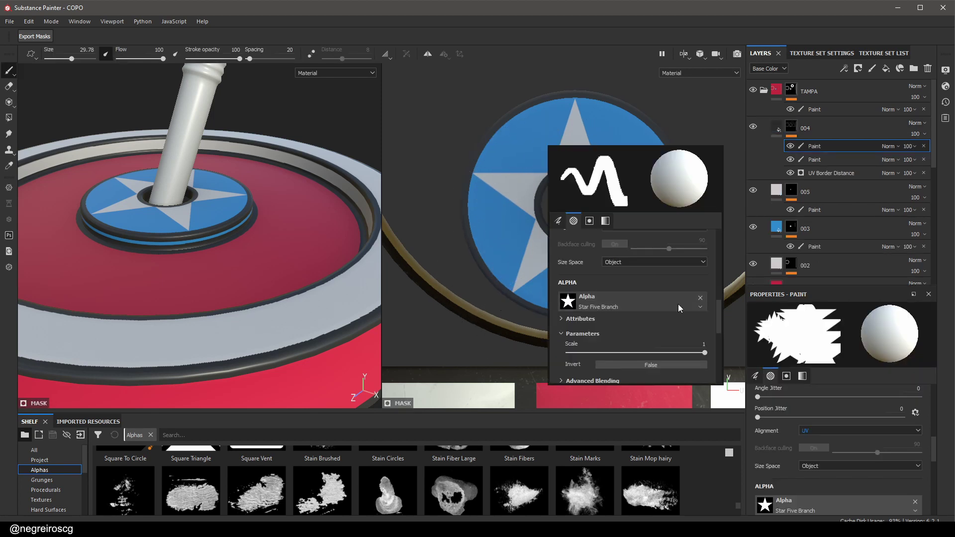
left_click(701, 298)
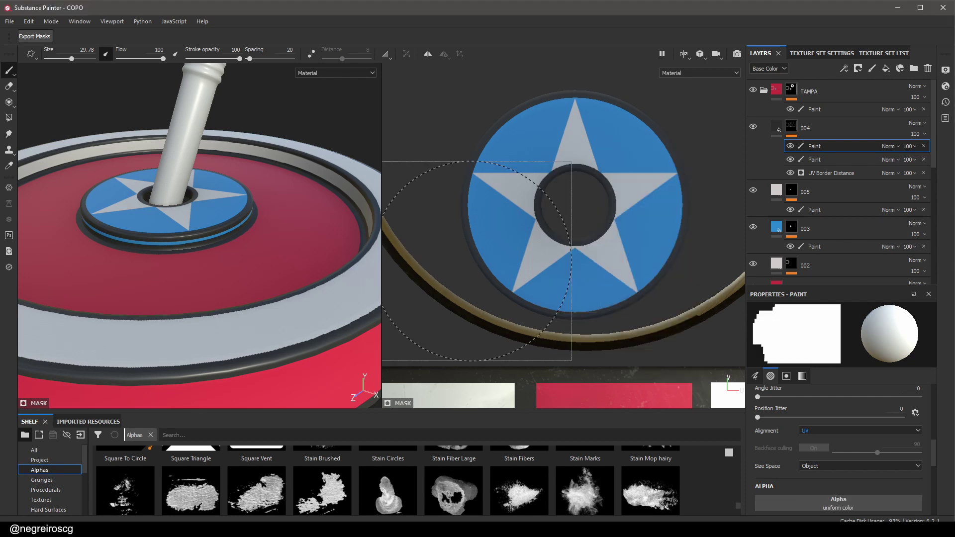
mouse_move(595, 272)
right_mouse_down("ctrl")
mouse_move(553, 272)
mouse_move(577, 272)
right_mouse_up("ctrl")
scroll(598, 271, "up", 4)
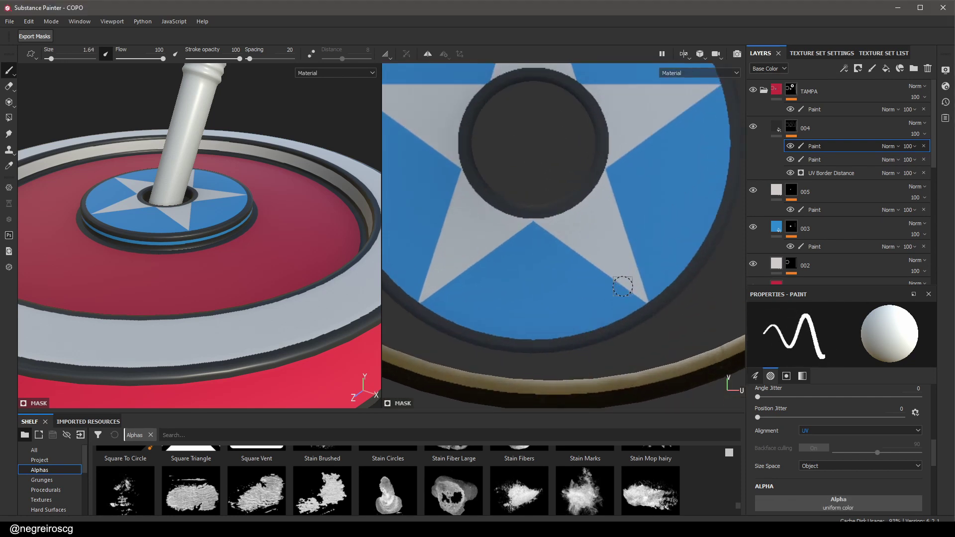
right_click_drag(634, 302, 632, 302, "ctrl")
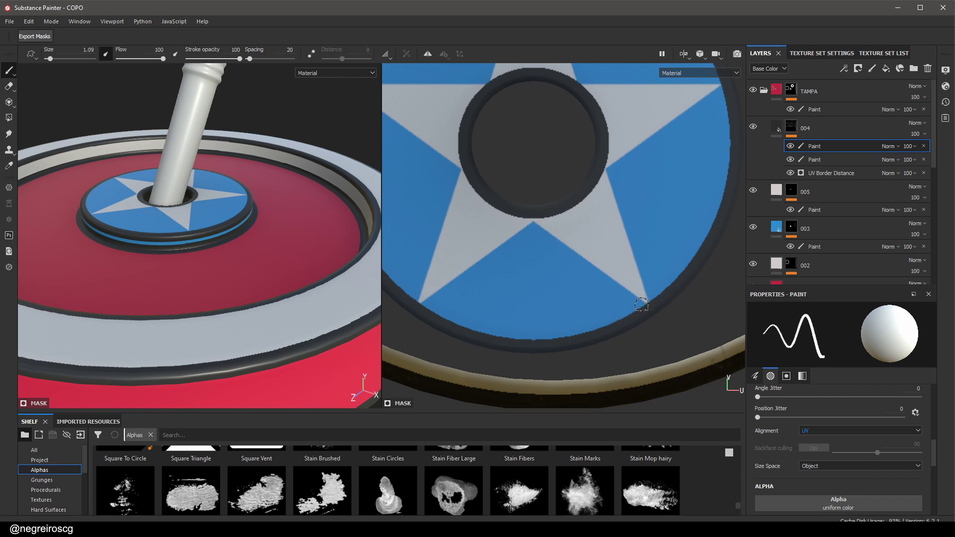
Search the brush alphas for "shape" and assign the soft round Shape alpha to the mask brush
right_click(593, 281)
left_click(670, 364)
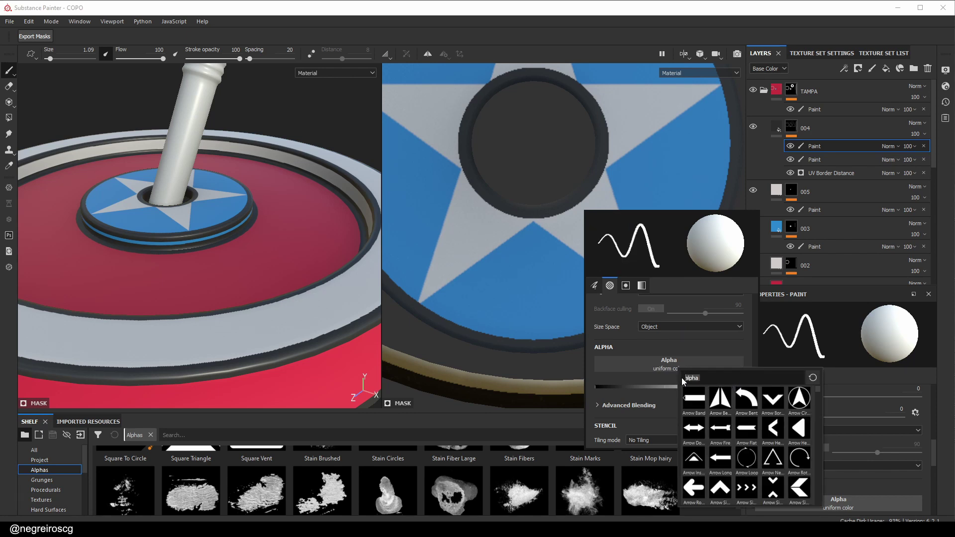
type("shape")
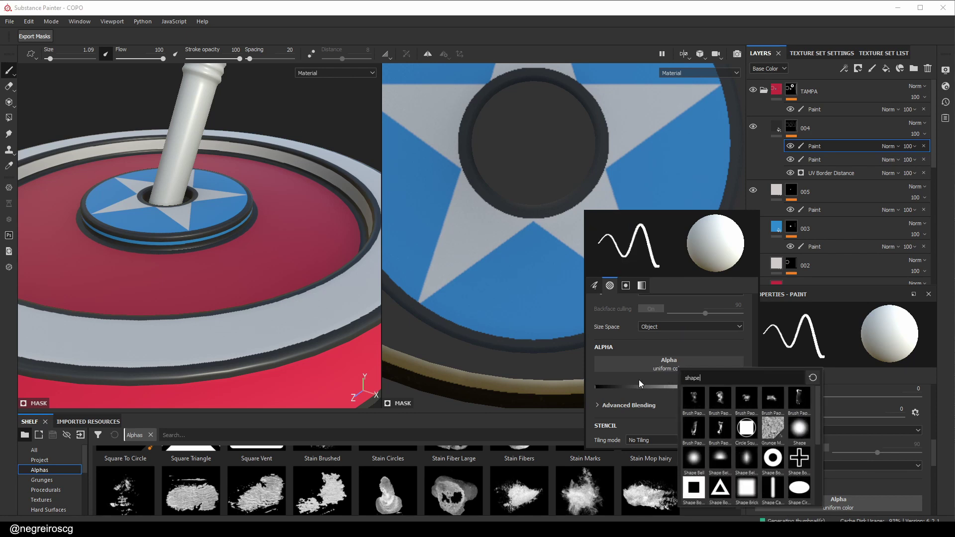
left_click(799, 429)
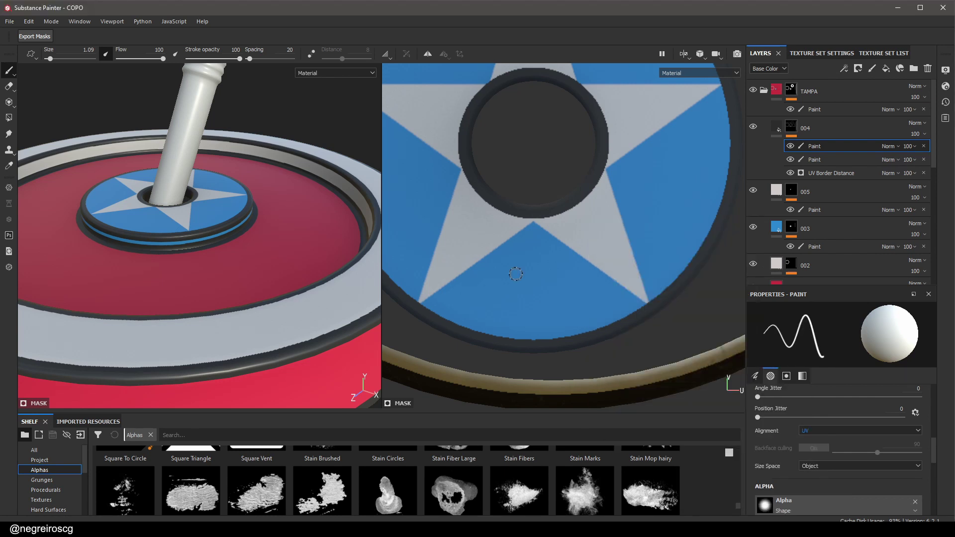
Reduce the brush size to 0.65 and paint straight dark outlines on layer 004's mask along the star's bottom notch and lower-left arm
scroll(522, 270, "up", 5)
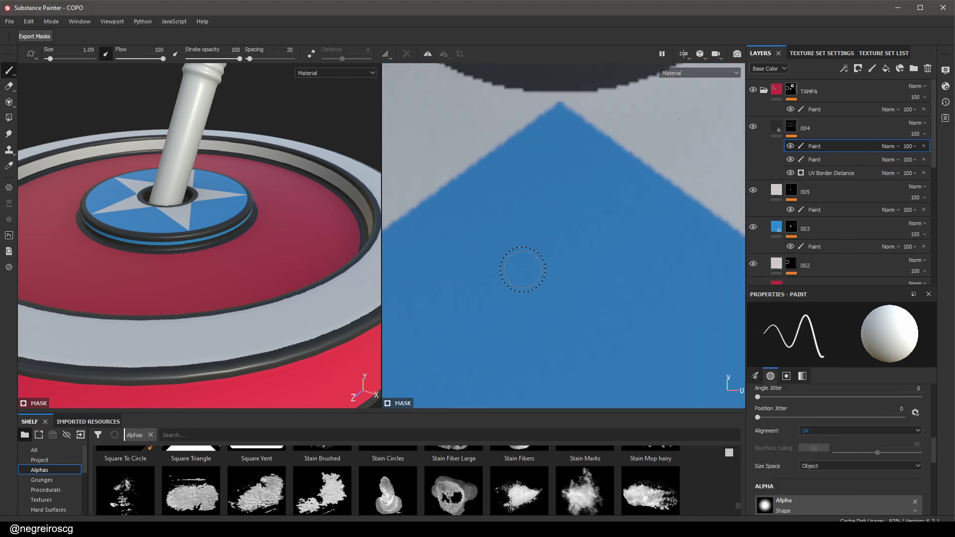
scroll(522, 270, "down", 5)
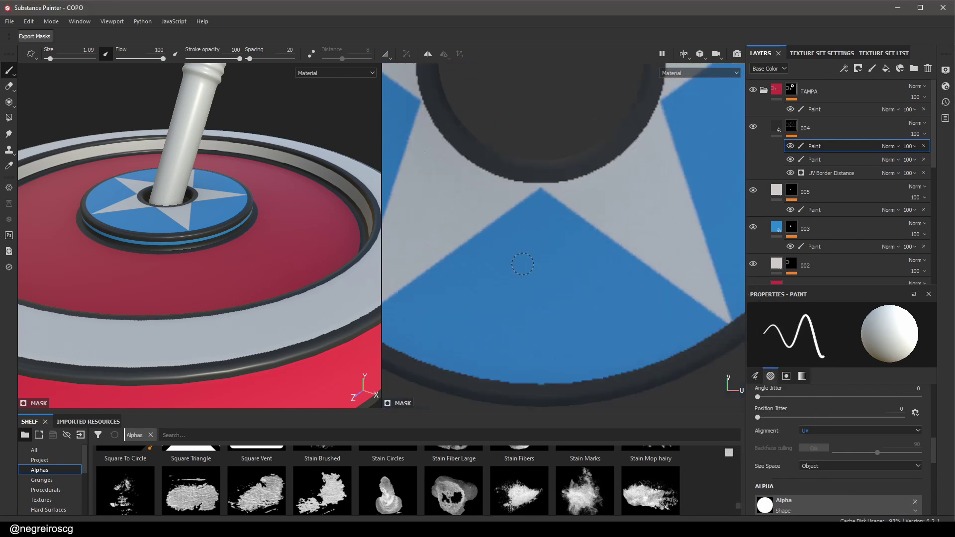
key("bracketleft")
key("bracketleft")
scroll(708, 322, "up", 2)
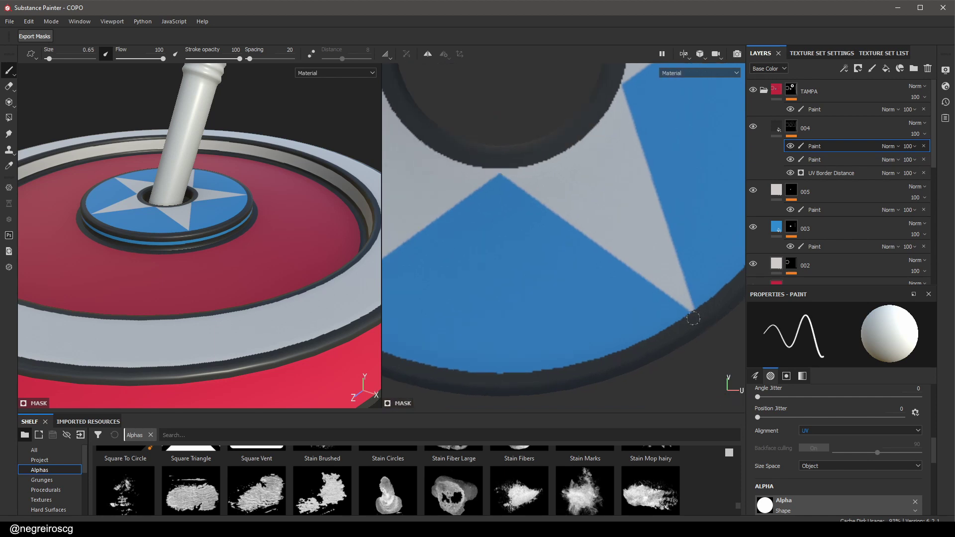
scroll(686, 318, "down", 3)
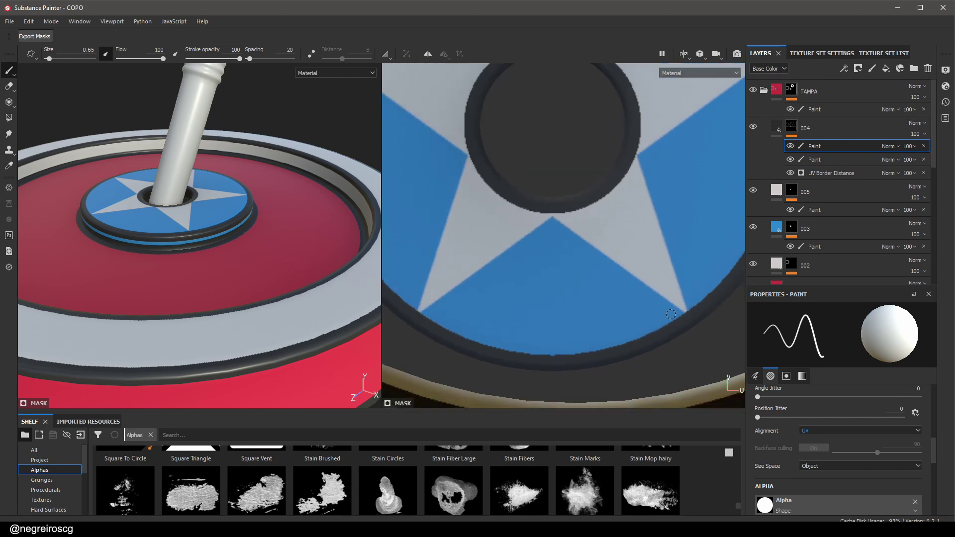
scroll(677, 324, "up", 1)
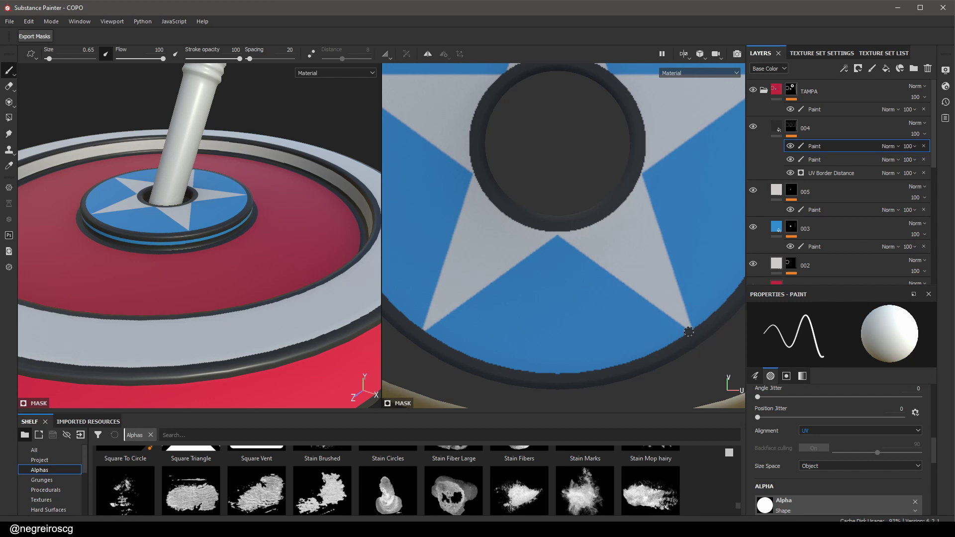
key("shift")
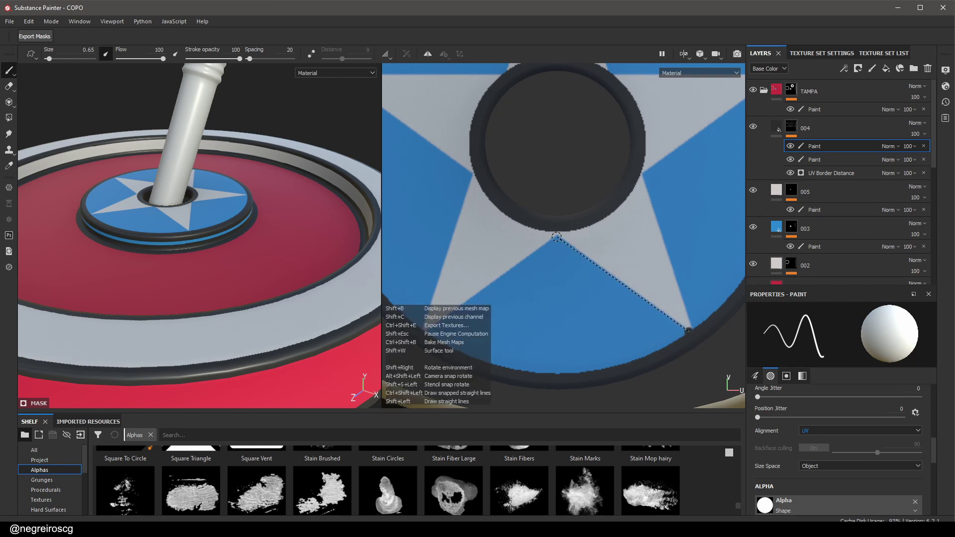
left_click(557, 238, "shift")
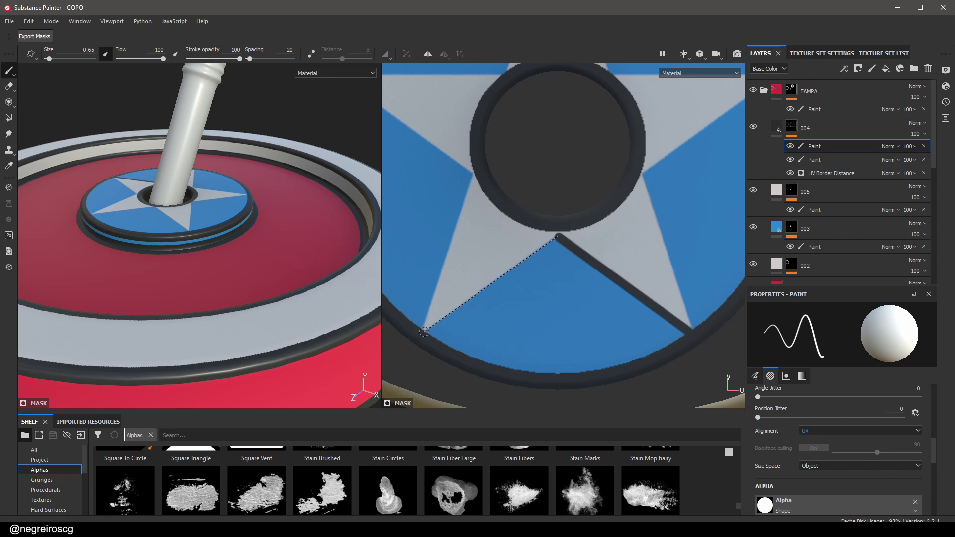
left_click(424, 332, "shift")
left_click(474, 174, "shift")
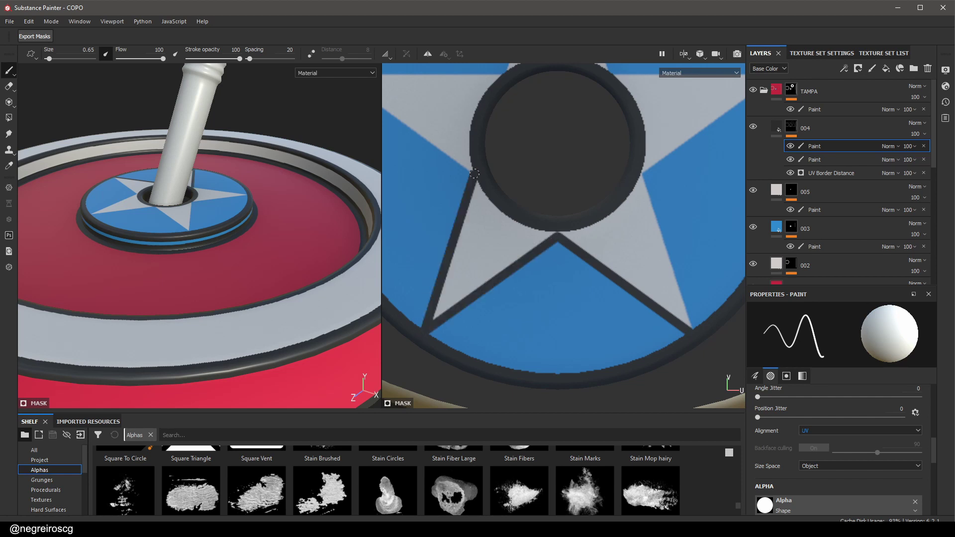
Paint straight dark outlines along both edges of the star's left arm on the mask of layer 004
middle_click_drag(475, 173, 602, 278)
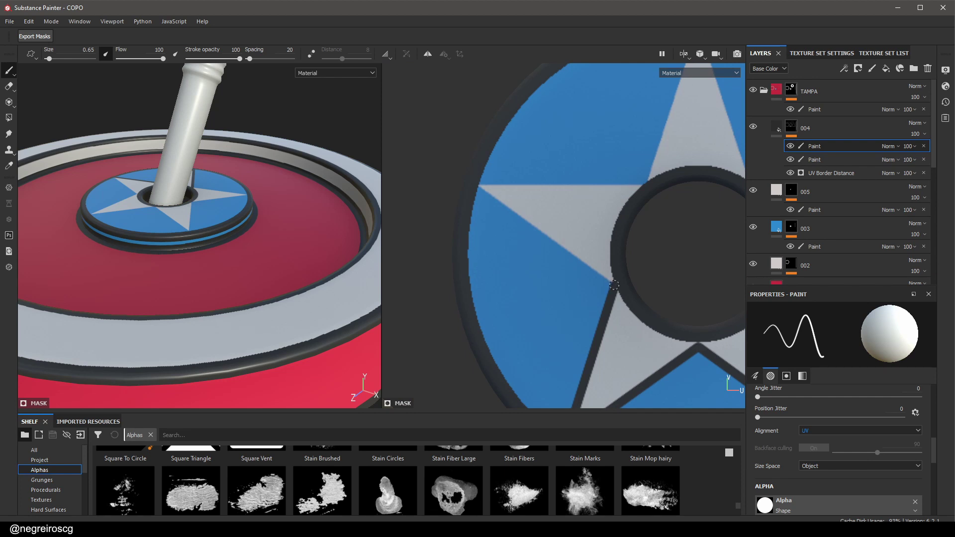
left_click(613, 283, "shift")
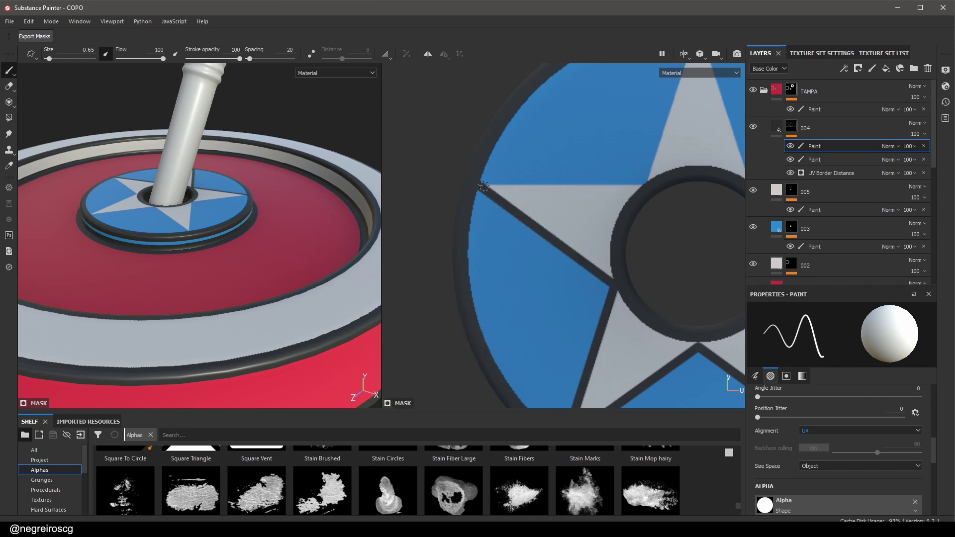
left_click(478, 184)
left_click(645, 186, "shift")
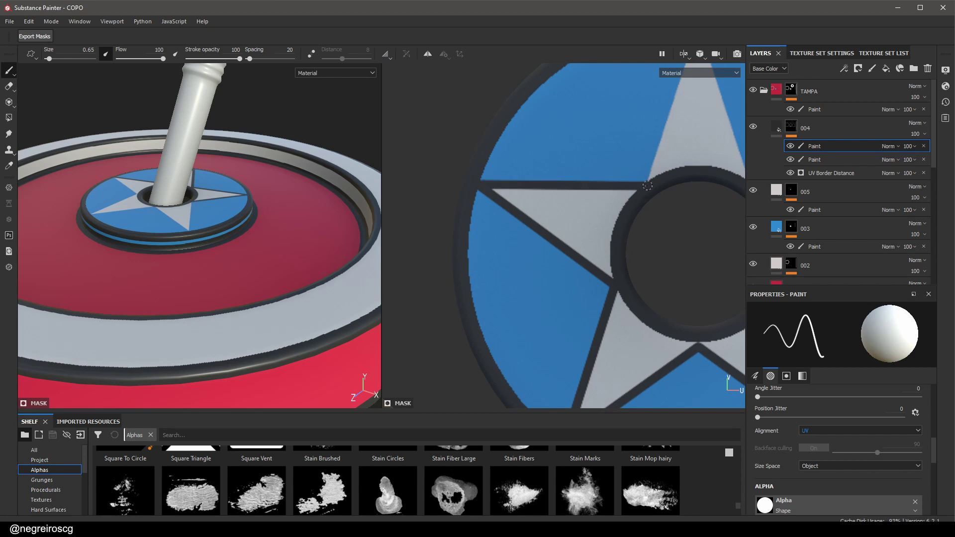
Paint straight dark outlines along both edges of the star's upper arm on the mask of layer 004
middle_click_drag(616, 226, 545, 323)
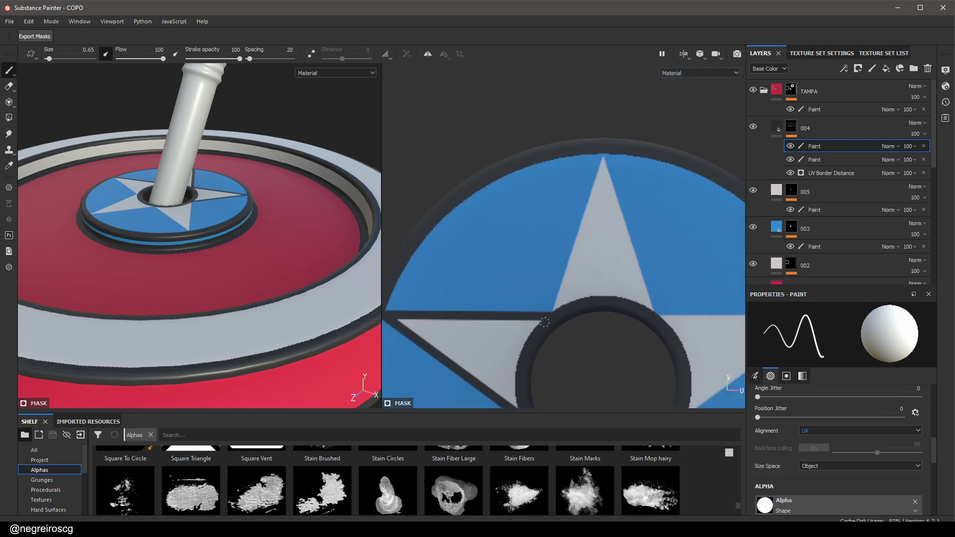
left_click(555, 307)
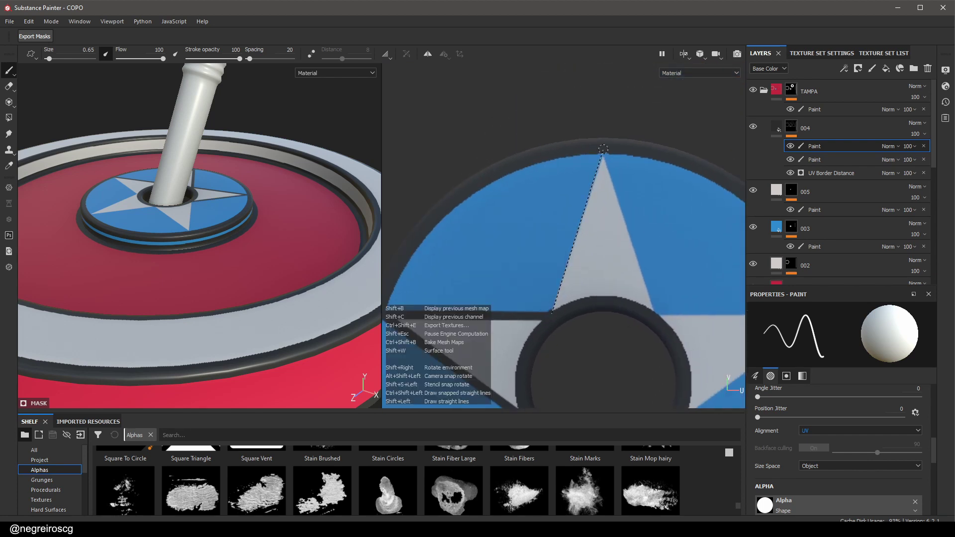
left_click(603, 155, "shift")
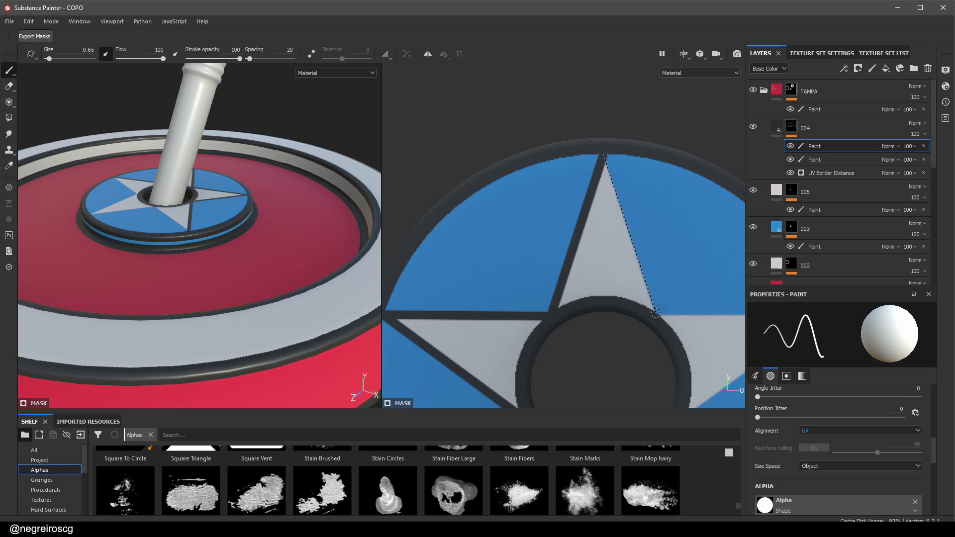
left_click(659, 317, "shift")
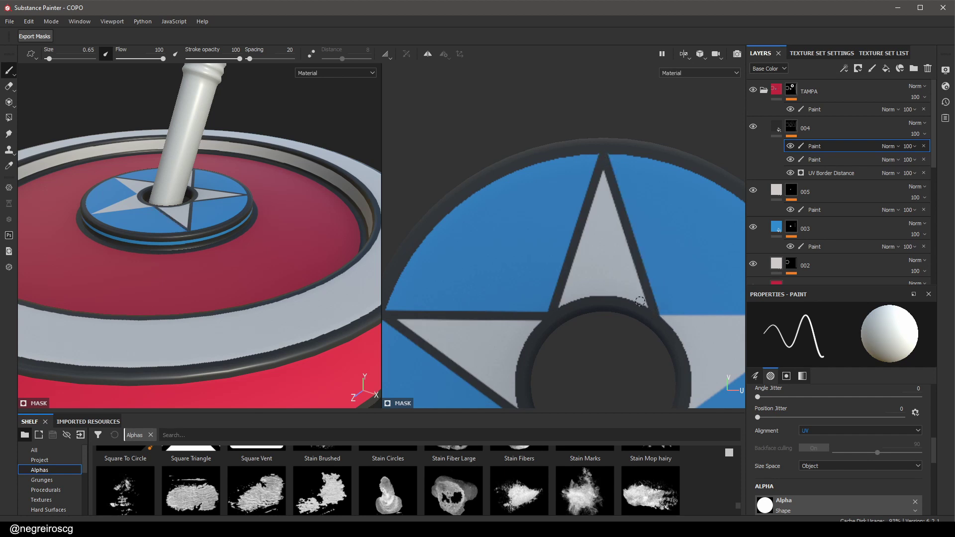
Paint straight dark outlines along both edges of the star's right arm and the remaining edge of its lower-right arm
middle_click_drag(640, 301, 519, 254)
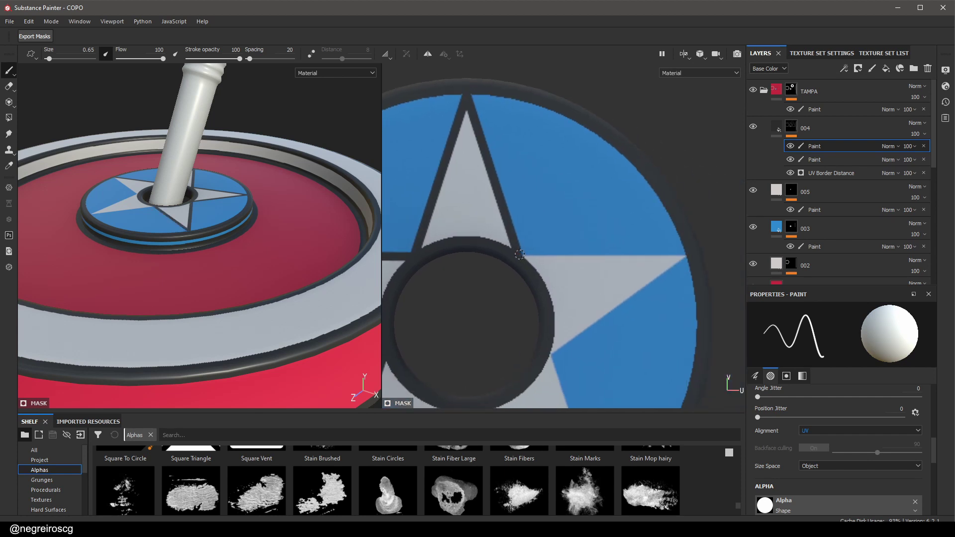
left_click(522, 257)
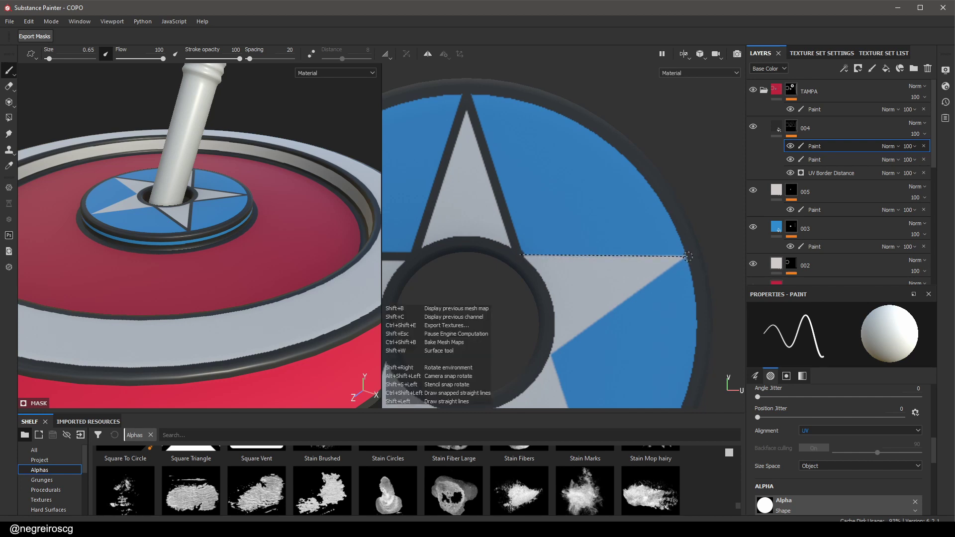
left_click(689, 256, "shift")
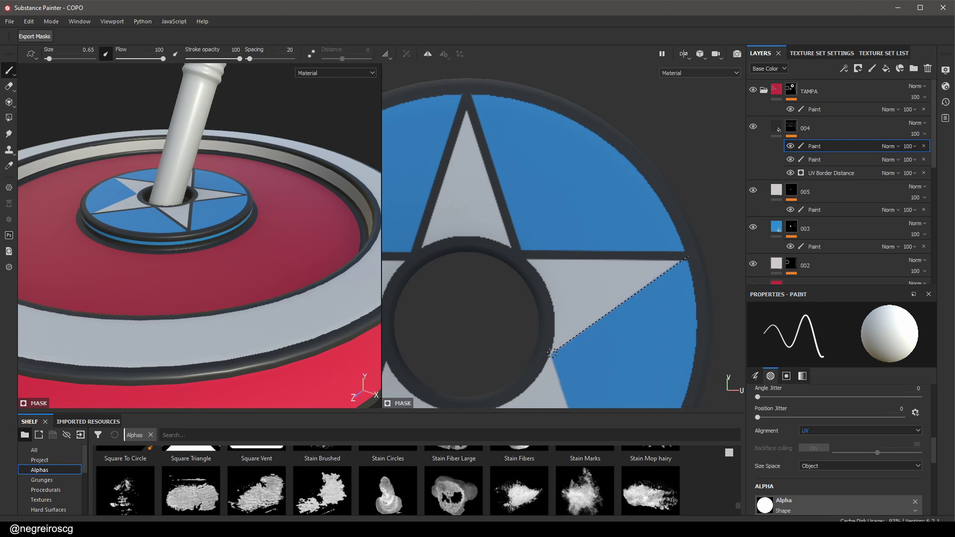
left_click(552, 353, "shift")
middle_click_drag(553, 368, 557, 173)
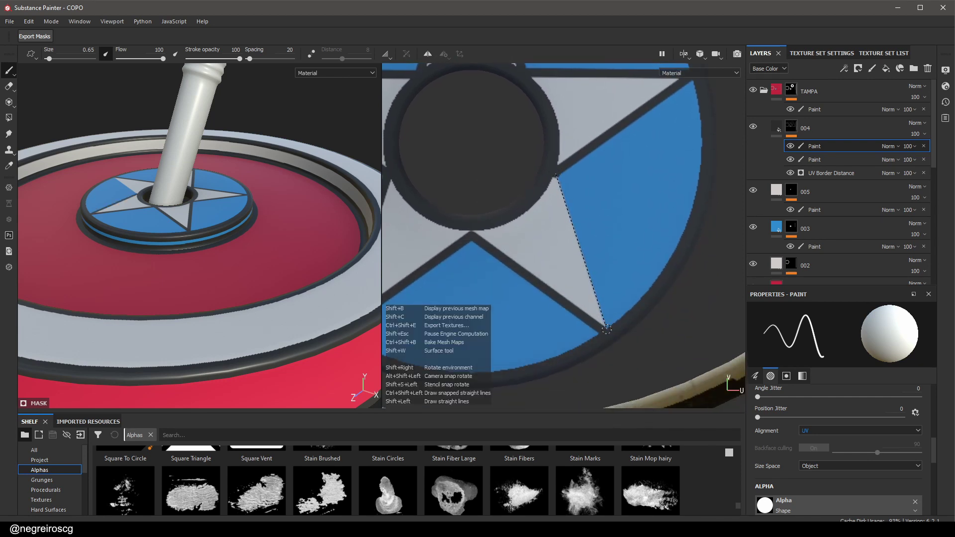
left_click(605, 325, "shift")
Examine the outlined star and the whole cup from several angles, switching to the 3D-only view
scroll(602, 314, "down", 2)
scroll(601, 308, "down", 3)
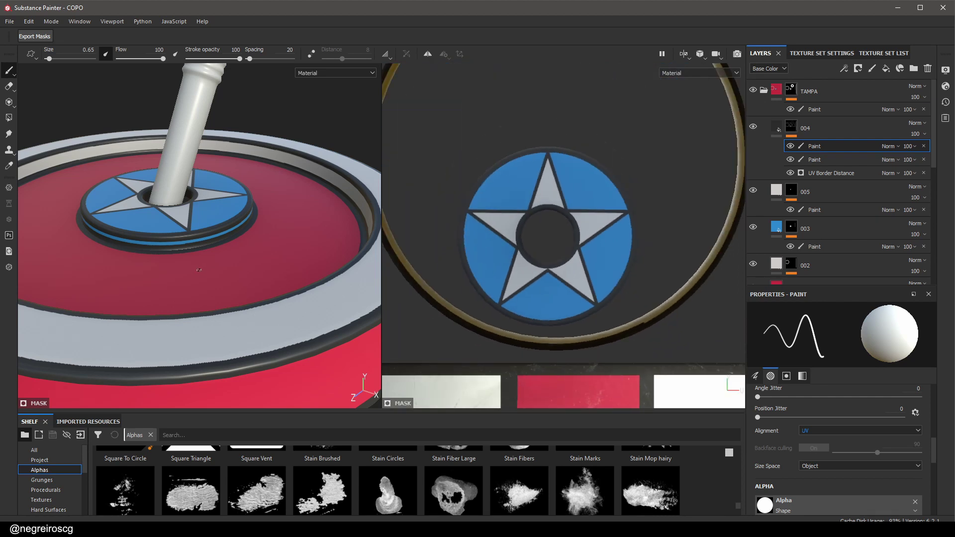
scroll(199, 270, "down", 6)
left_click_drag(149, 166, 198, 216, "alt")
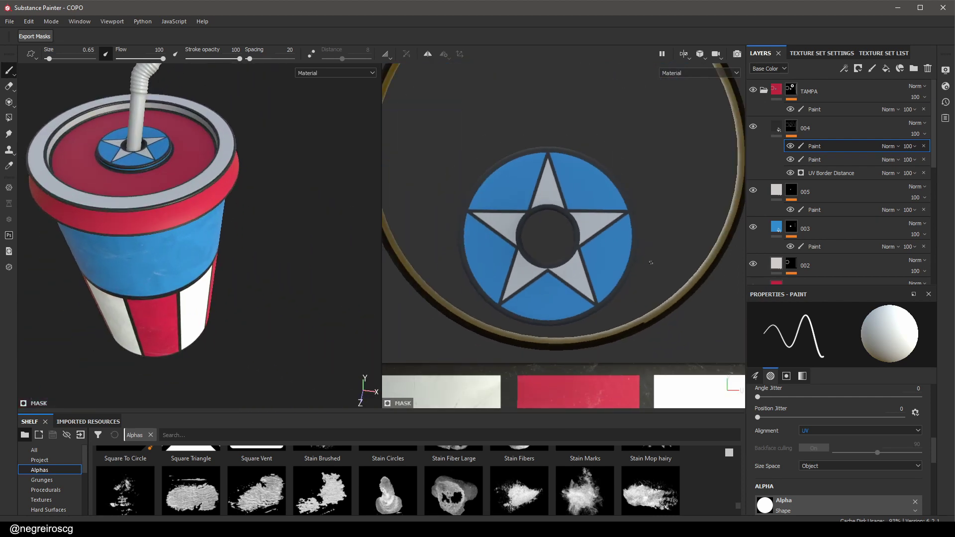
right_click_drag(954, 395, 604, 488)
scroll(584, 456, "down", 4)
scroll(587, 458, "up", 4)
left_click_drag(190, 213, 217, 223, "alt")
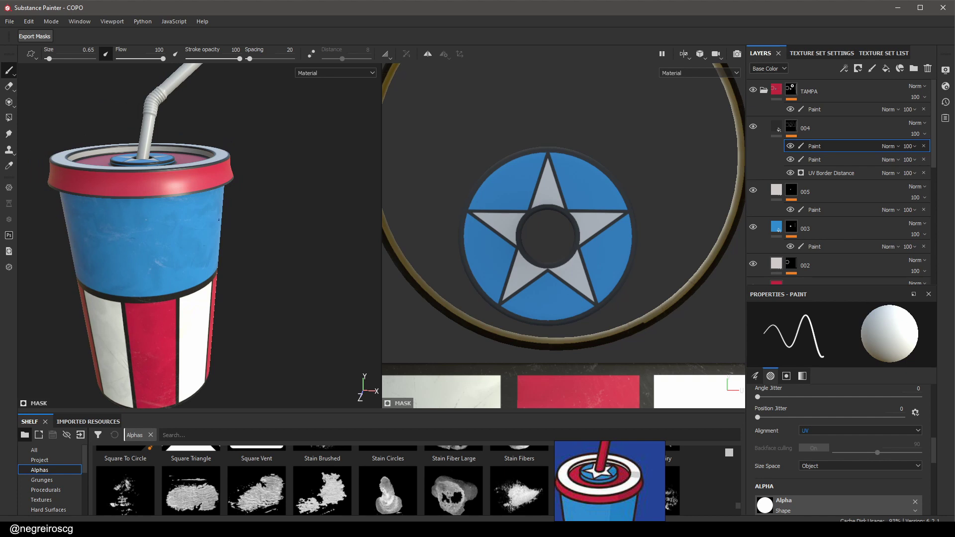
key("F2")
left_click_drag(500, 238, 507, 237, "alt")
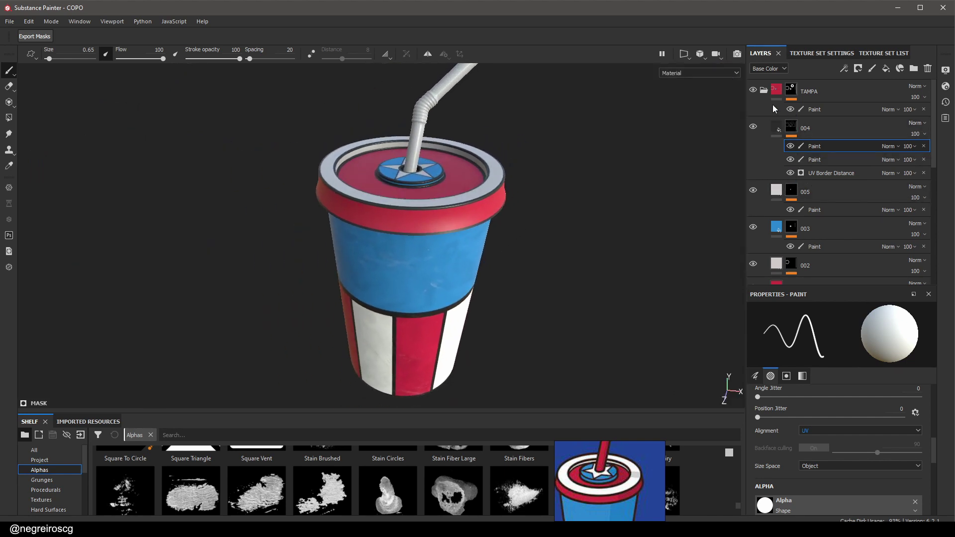
Copy the Finger, Color_variation, Roghness, Roghness02 and lower Roghness layers from the CORPO folder
left_click(764, 91)
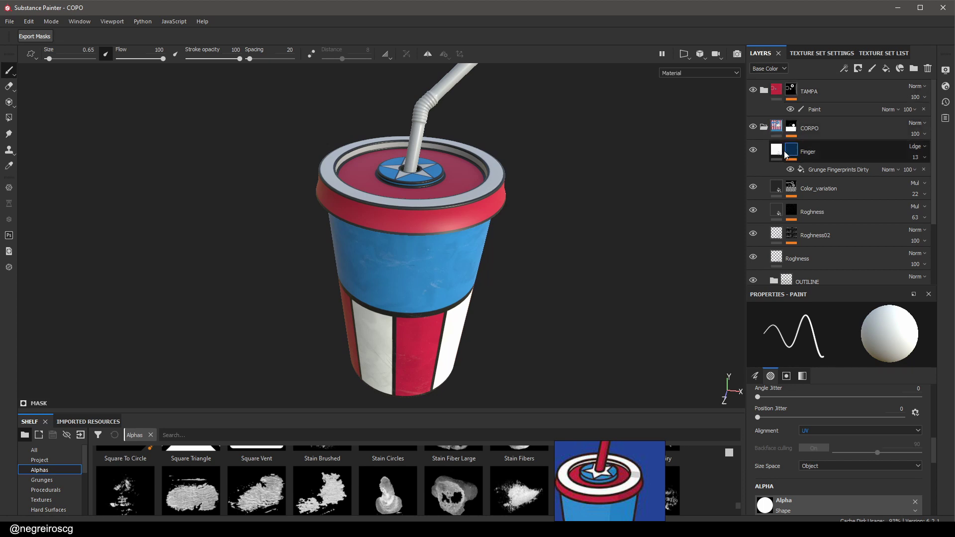
left_click(811, 151)
scroll(840, 168, "down", 2)
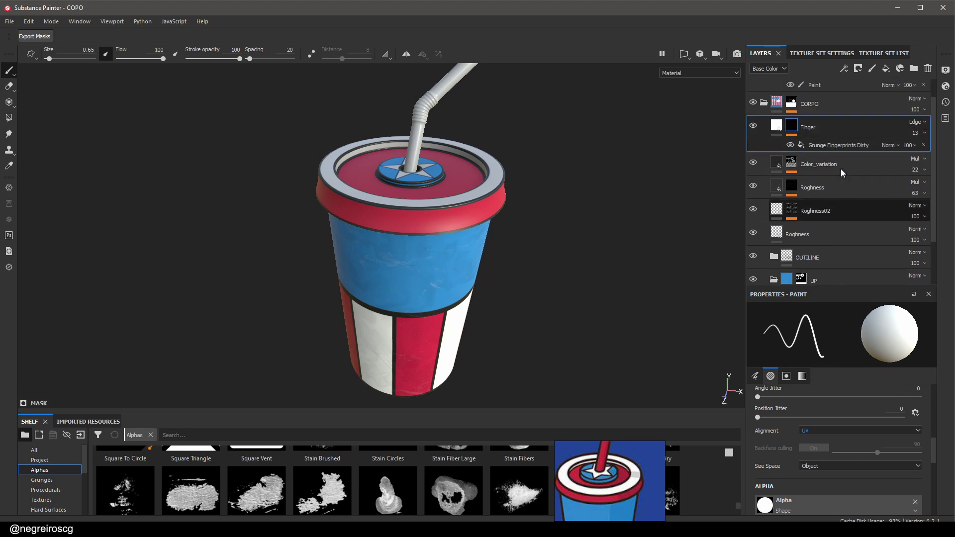
left_click(816, 232, "shift")
scroll(790, 138, "up", 2)
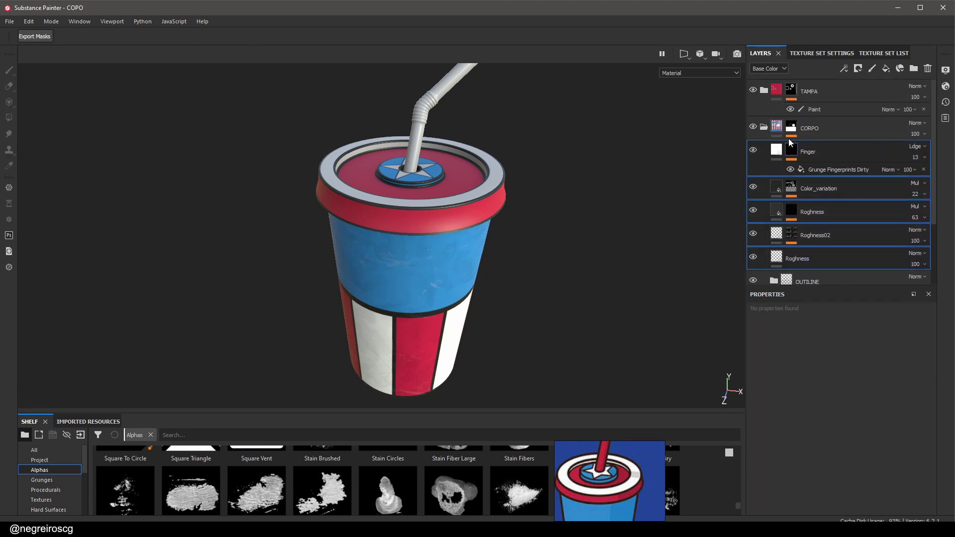
right_click(778, 154)
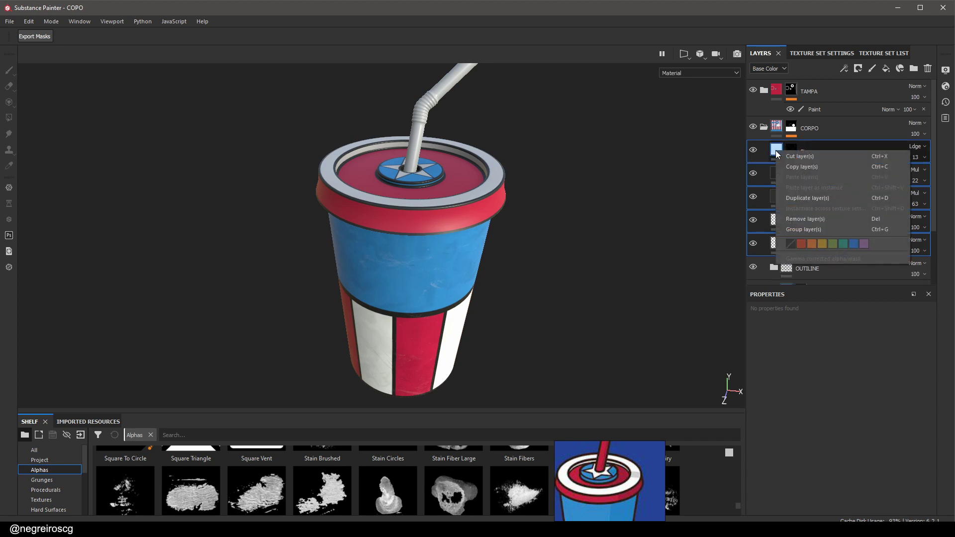
left_click(816, 170)
Paste the copied wear and roughness layers above layer 004 in the TAMPA folder and check the lid's surface
left_click(764, 128)
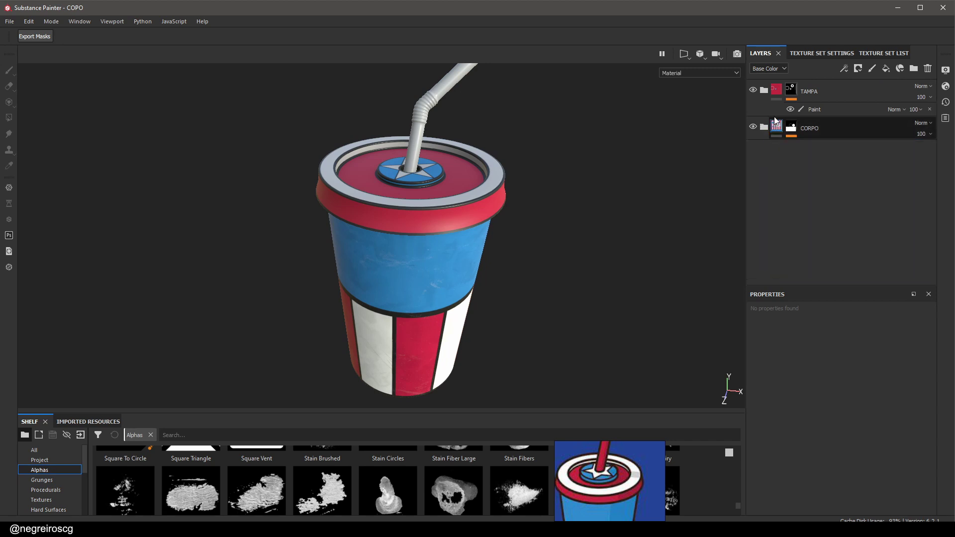
left_click(764, 90)
left_click(778, 130)
left_click(777, 131)
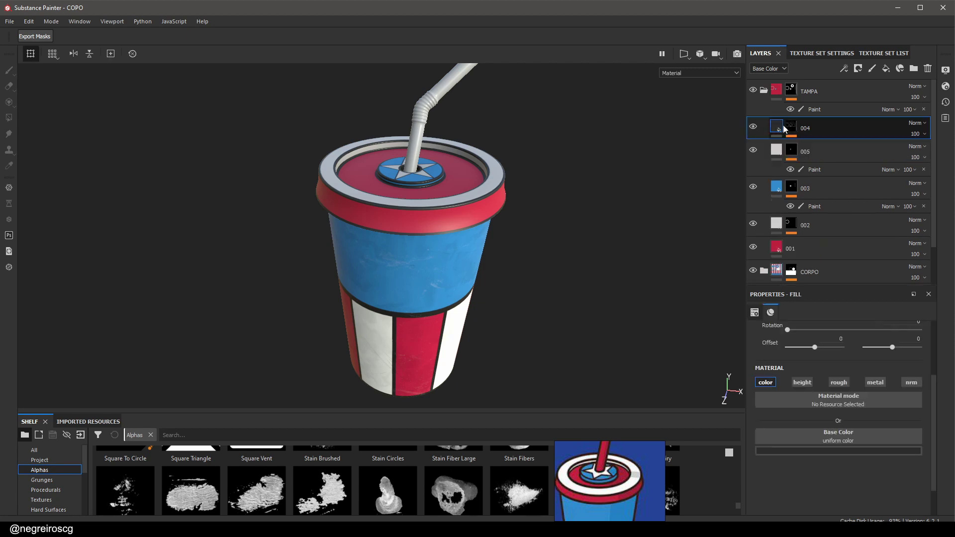
right_click(779, 129)
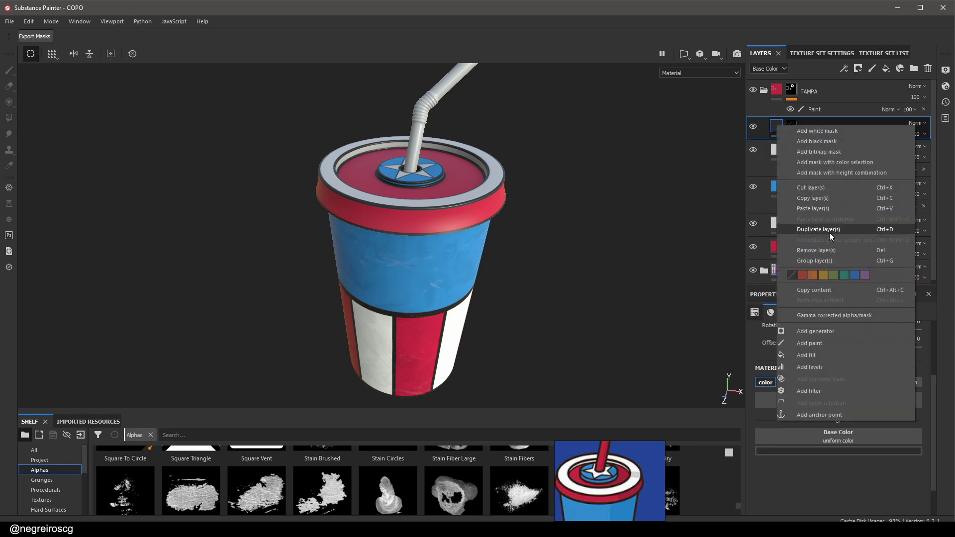
left_click(831, 211)
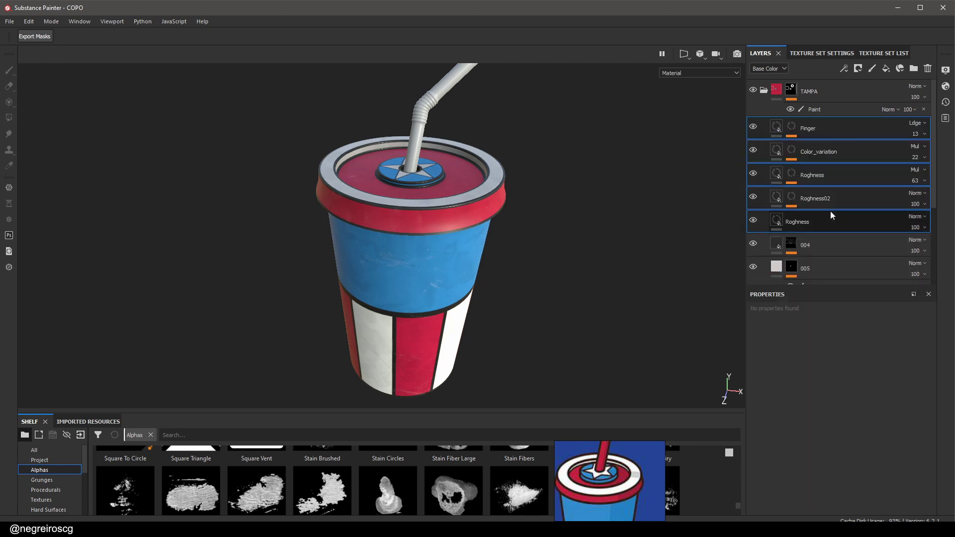
scroll(458, 178, "up", 5)
left_click_drag(473, 218, 427, 186, "alt")
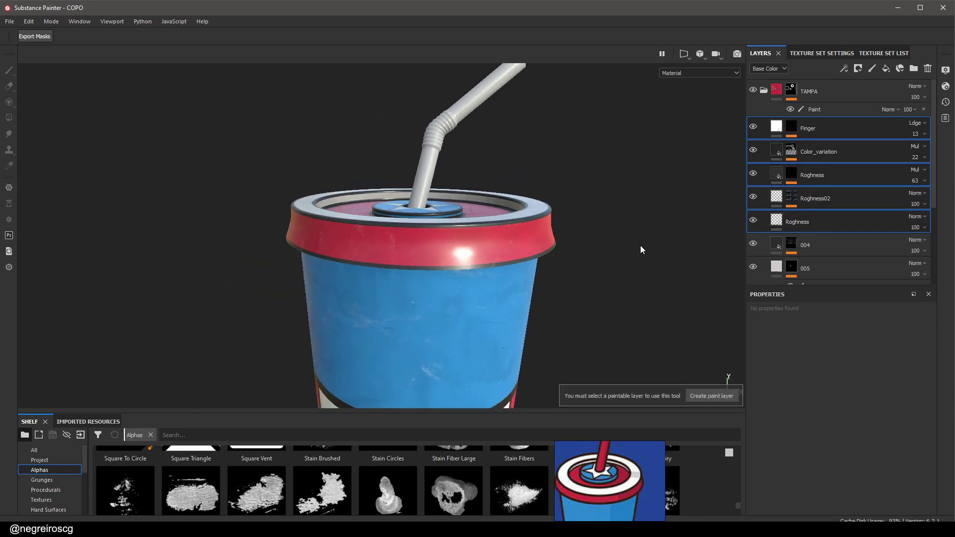
mouse_move(599, 275)
left_mouse_down("alt")
mouse_move(495, 160)
mouse_move(365, 128)
mouse_move(433, 179)
mouse_move(360, 135)
mouse_move(407, 237)
mouse_move(505, 268)
mouse_move(558, 262)
mouse_move(523, 230)
left_mouse_up("alt")
right_click_drag(523, 230, 486, 244, "alt")
left_click_drag(486, 244, 528, 333, "alt")
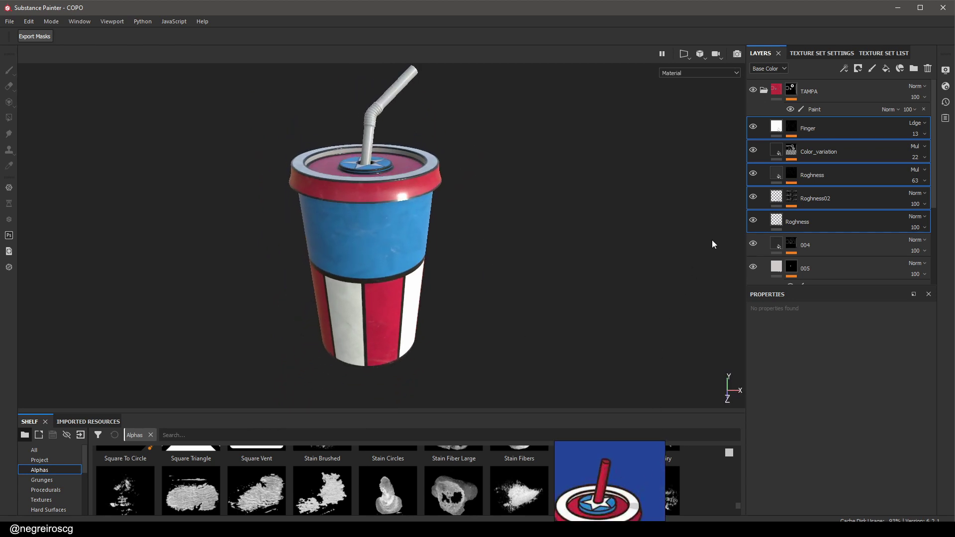
Collapse the TAMPA folder and create a new layer folder named Canudo above it
left_click(773, 93)
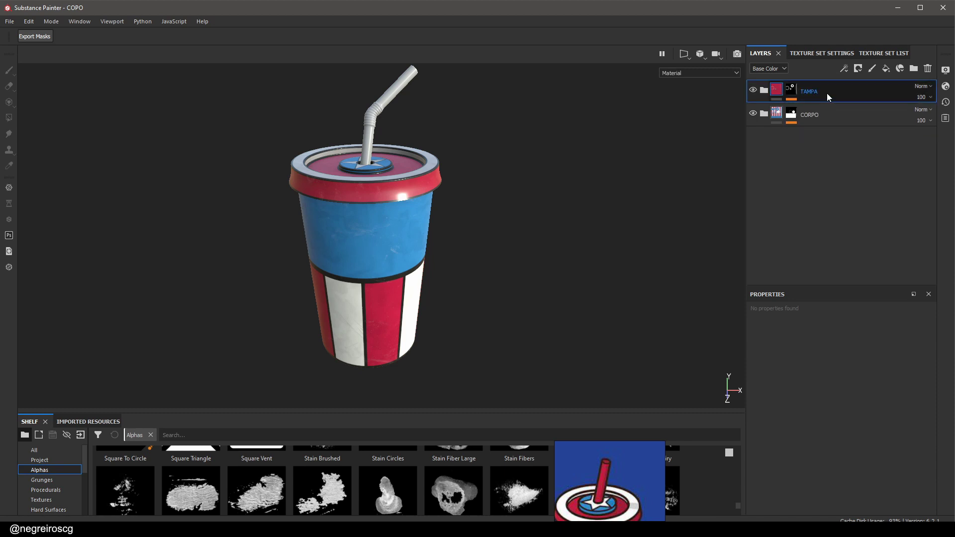
left_click(914, 69)
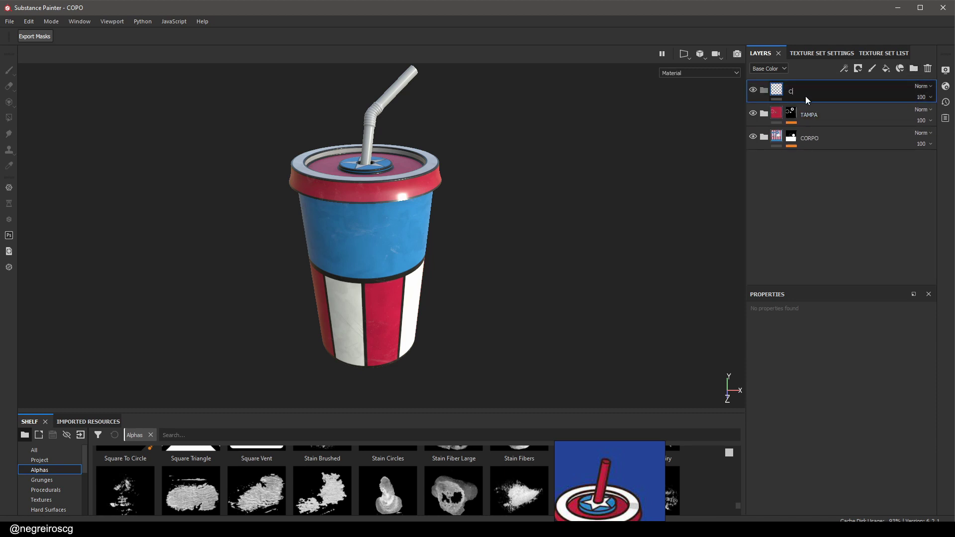
type("Canudo")
key("Return")
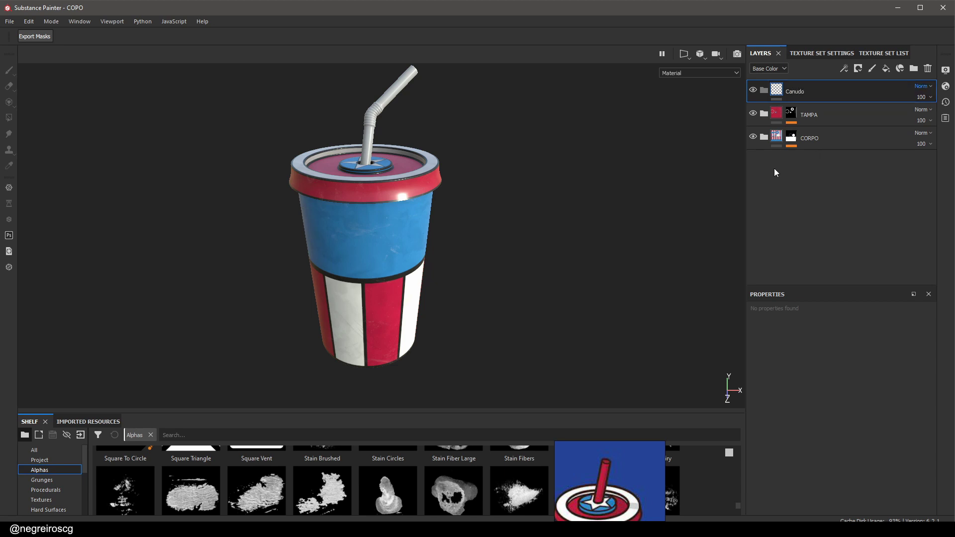
Add a fill layer inside the Canudo folder and name it 001
left_click(888, 69)
left_click_drag(793, 85, 797, 109)
double_click(801, 115)
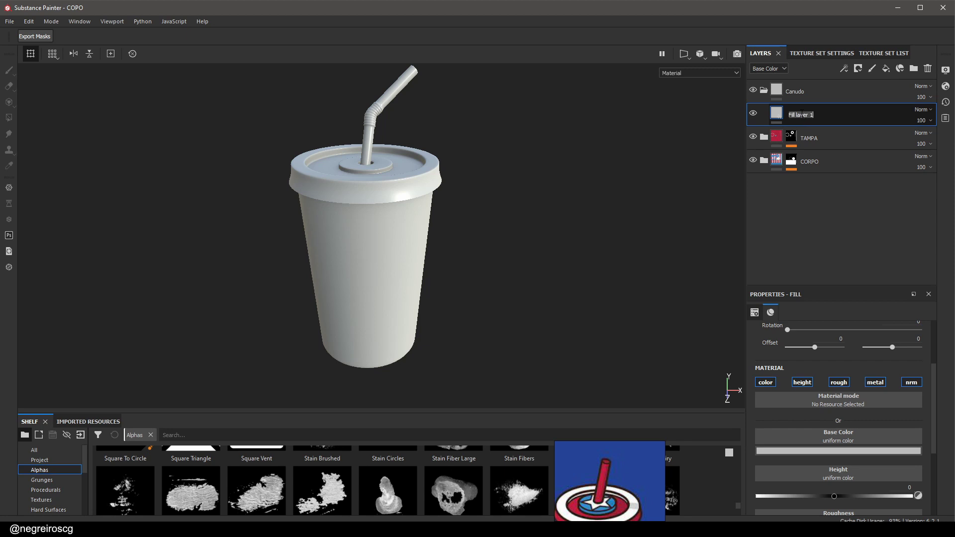
type("001")
key("Return")
Give the Canudo folder a black mask and add a paint effect to that mask
left_click(763, 91)
left_click(793, 92)
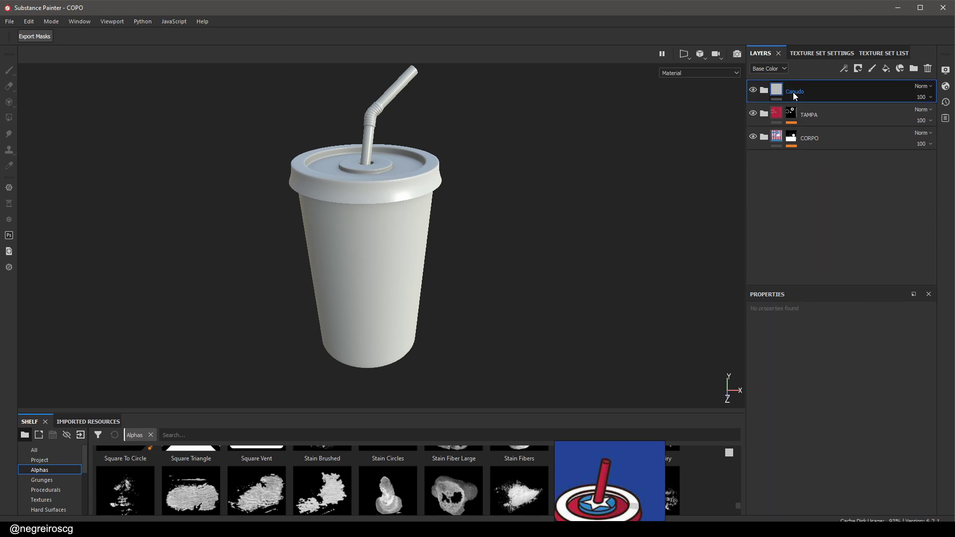
right_click(793, 92)
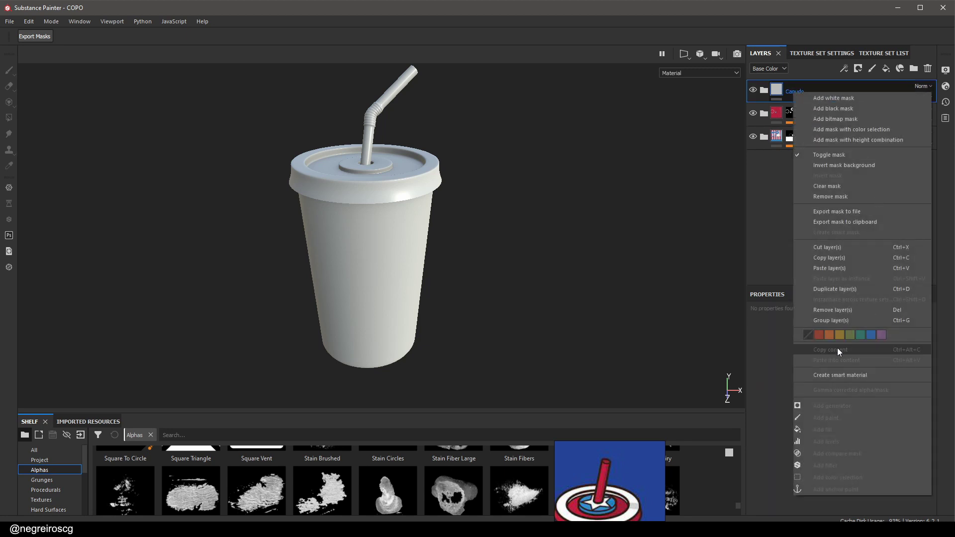
left_click(849, 108)
left_click(843, 70)
left_click(868, 89)
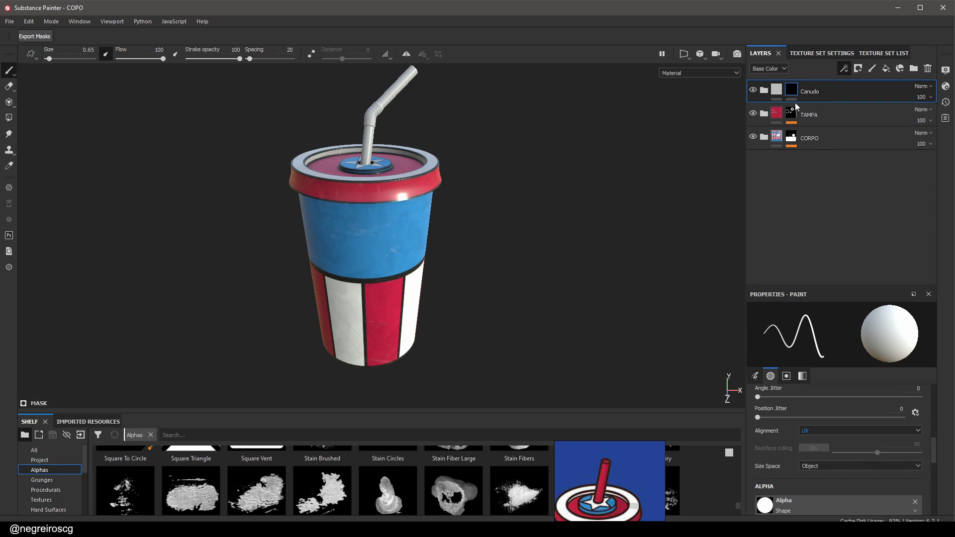
Fill the entire straw mesh with white in the Canudo mask using Polygon Fill in mesh mode, checking it in the mask view
key("4")
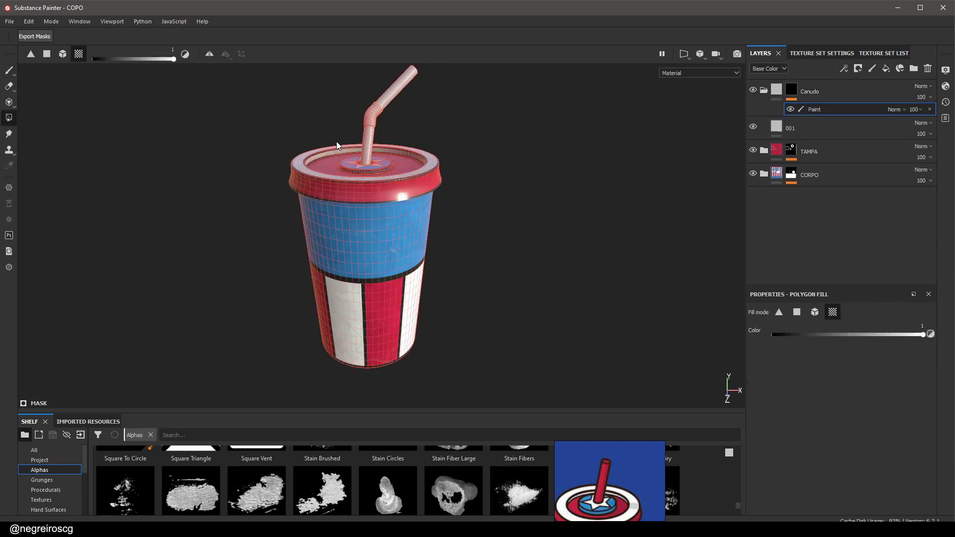
middle_click_drag(338, 147, 385, 256, "alt")
right_click_drag(380, 251, 227, 174, "alt")
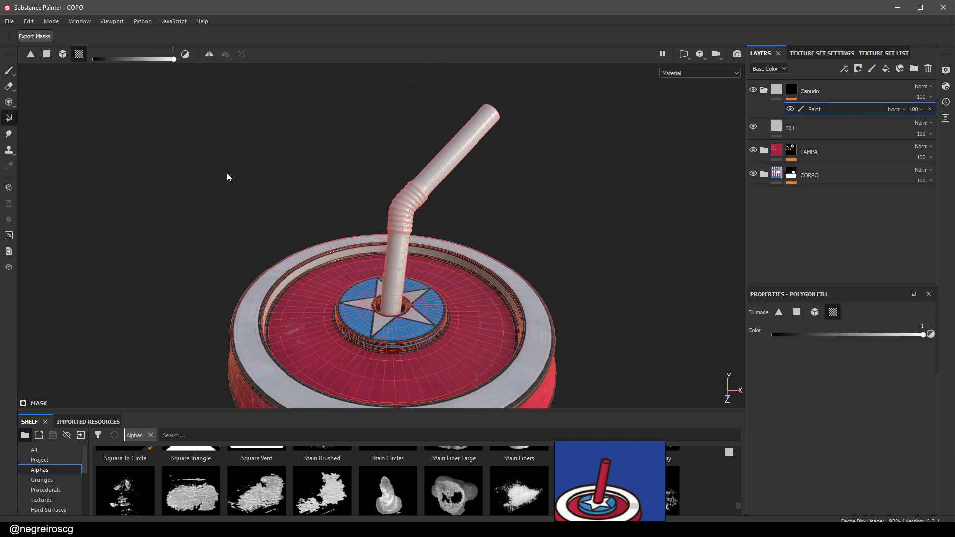
left_click(817, 314)
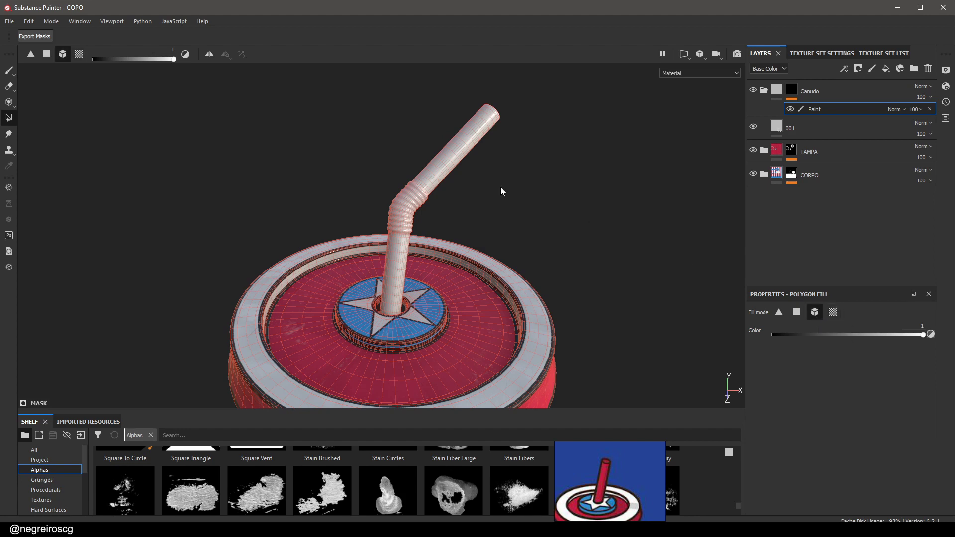
key("m")
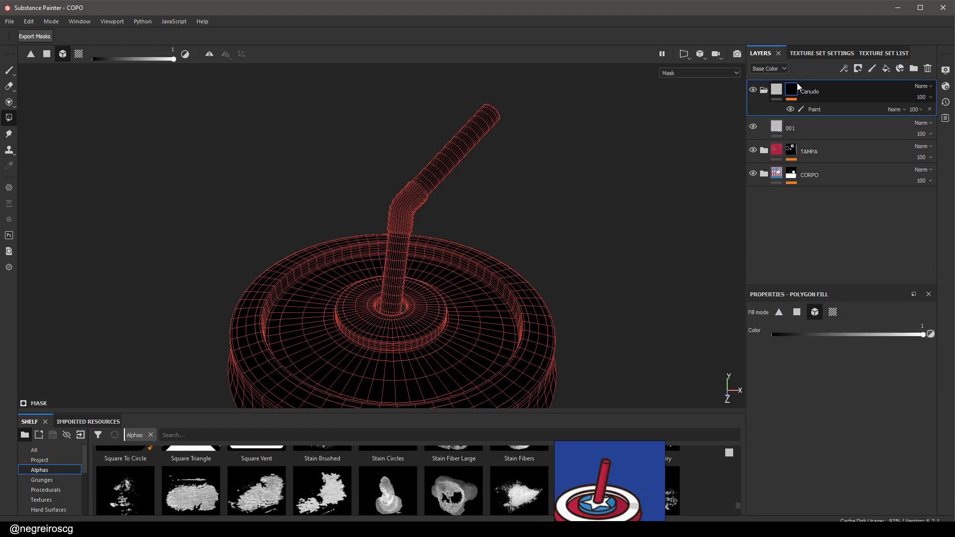
left_click(447, 174)
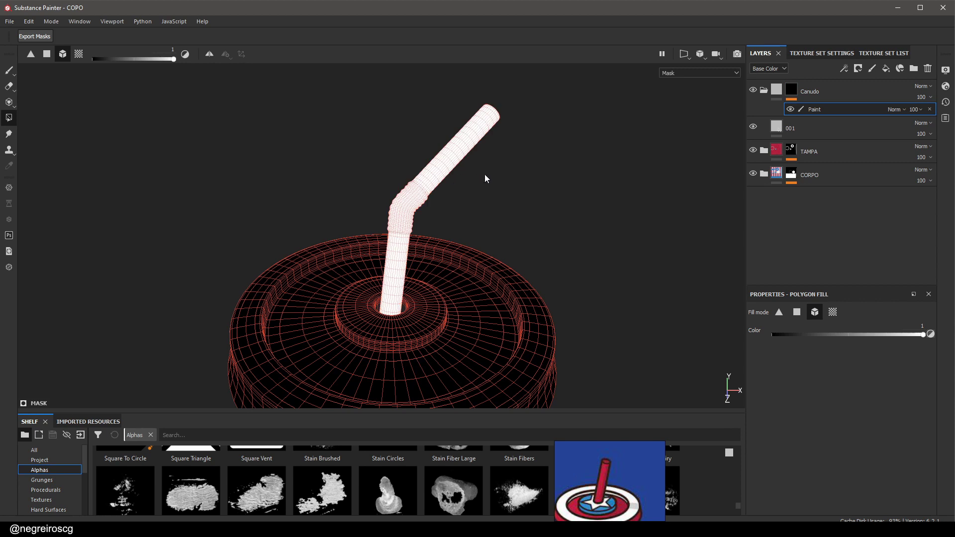
key("1")
key("m")
scroll(512, 162, "up", 5)
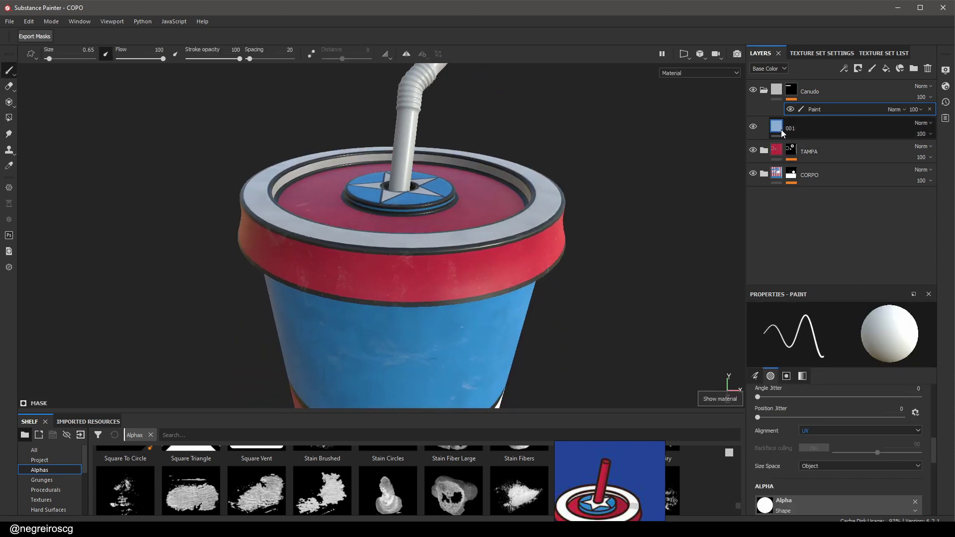
Restrict layer 001 to the color channel by disabling height, roughness, metallic and normal
left_click(782, 133)
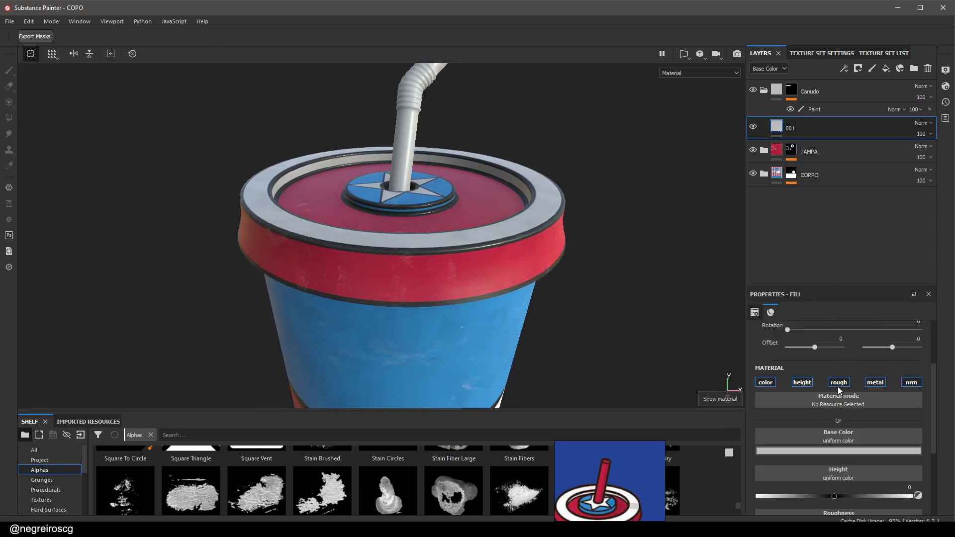
scroll(837, 386, "up", 4)
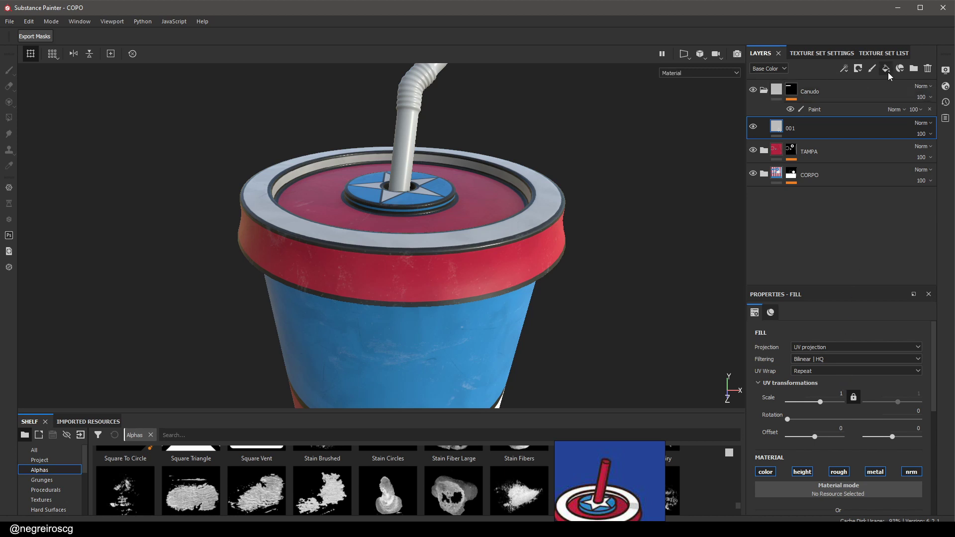
scroll(846, 422, "down", 1)
scroll(846, 426, "down", 2)
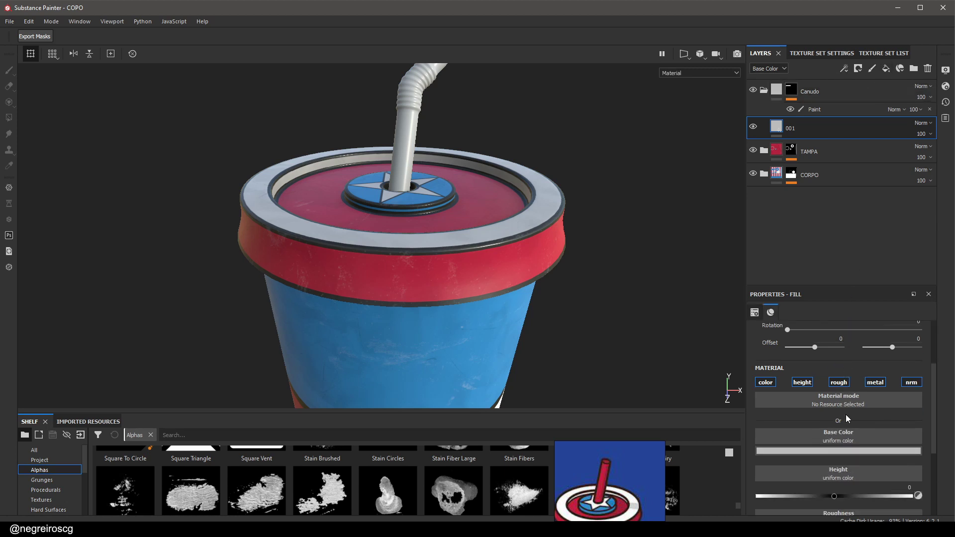
left_click(802, 382)
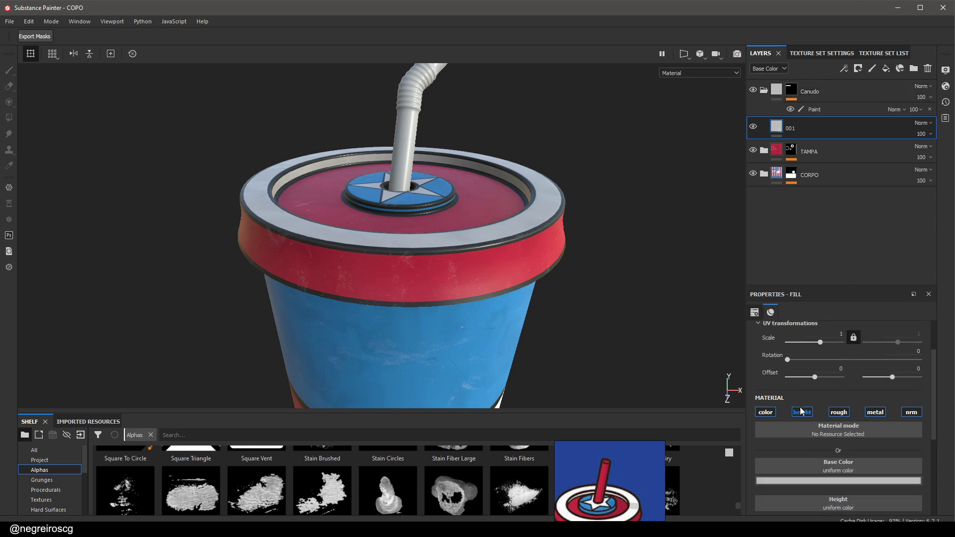
left_click(848, 413)
left_click(876, 412)
left_click(908, 414)
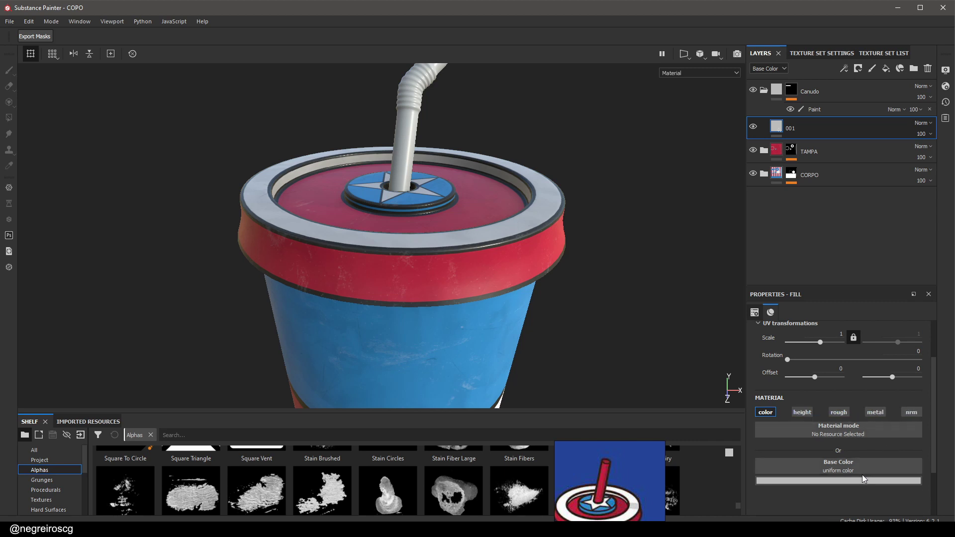
Set layer 001's base color to the red sampled from the straw in the reference image and check the cup
left_click(860, 477)
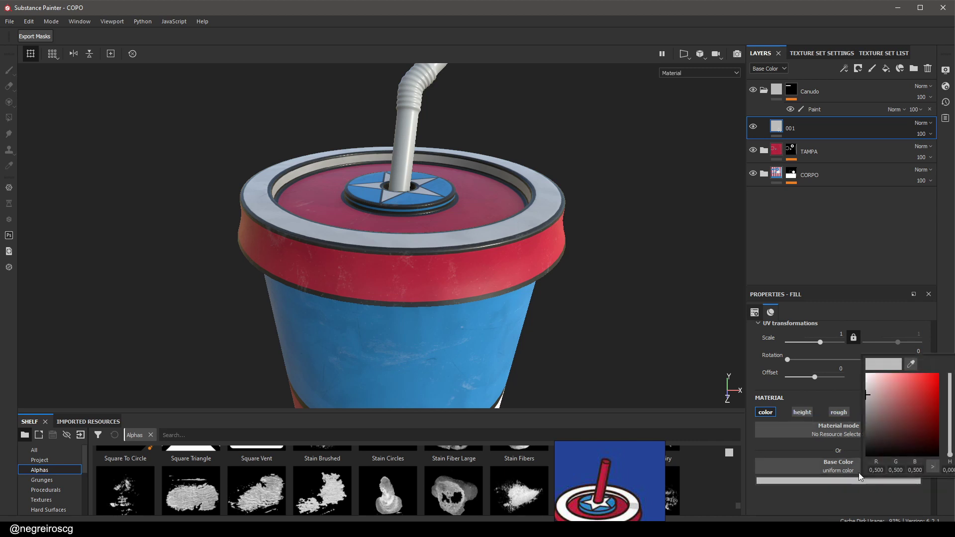
left_click(913, 365)
left_click(600, 479)
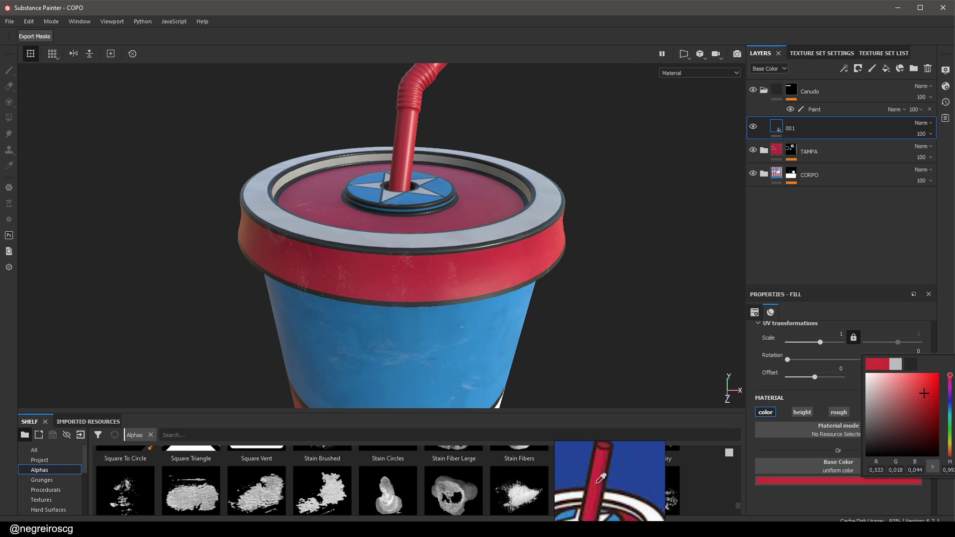
right_click_drag(497, 339, 213, 10, "alt")
right_click_drag(518, 259, 427, 137, "alt")
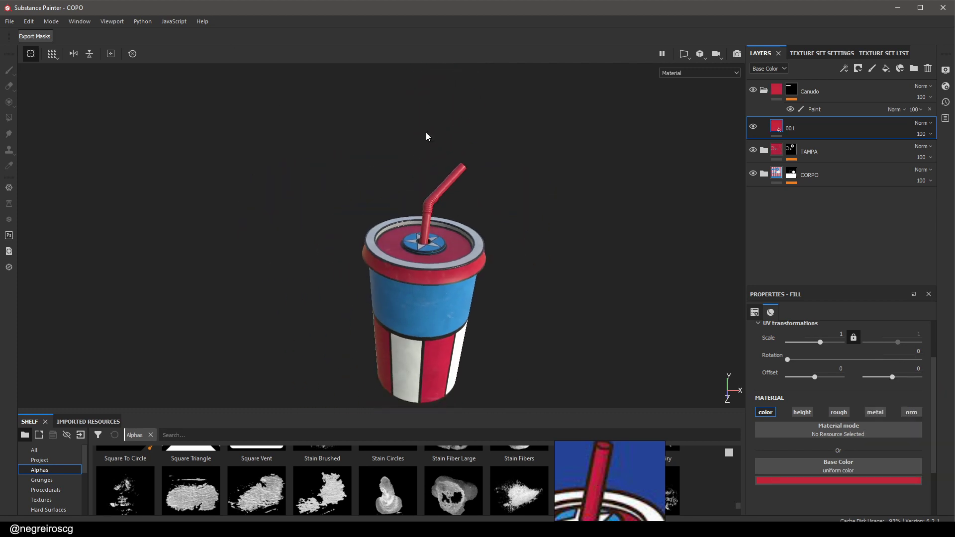
left_click_drag(427, 137, 444, 273, "alt")
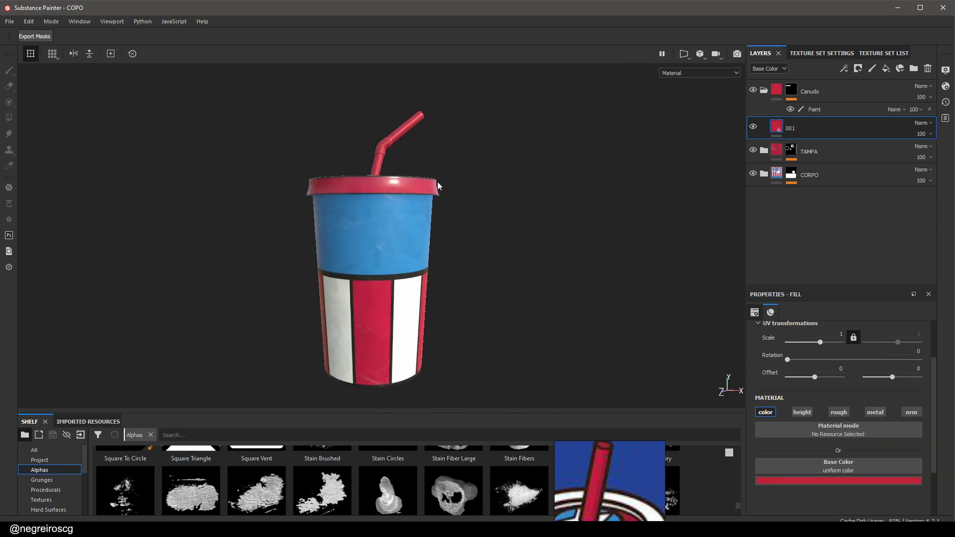
right_click_drag(438, 186, 605, 289, "alt")
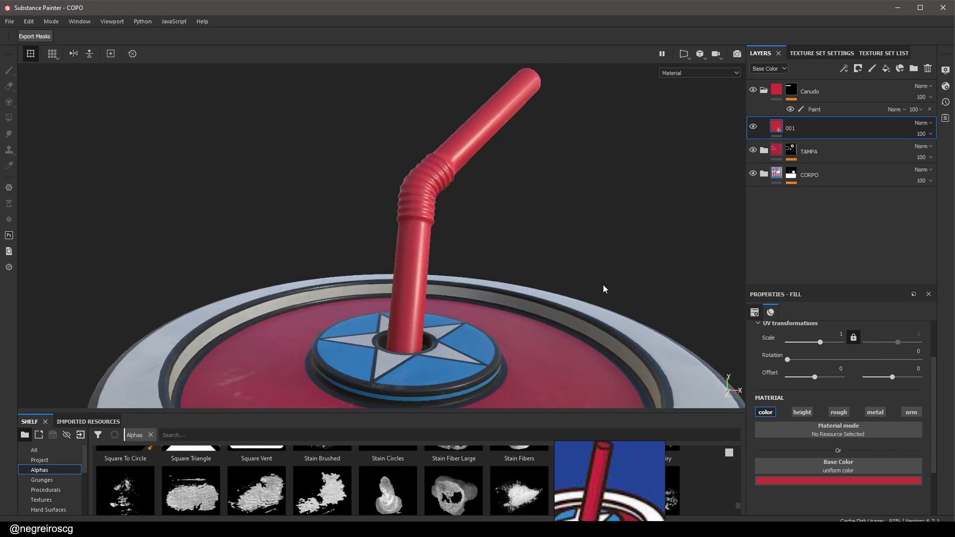
Enable layer 001's roughness channel, set roughness to 0.0762 and compare the straw's gloss with the lid
scroll(756, 446, "up", 1)
scroll(837, 420, "down", 3)
left_click(839, 343)
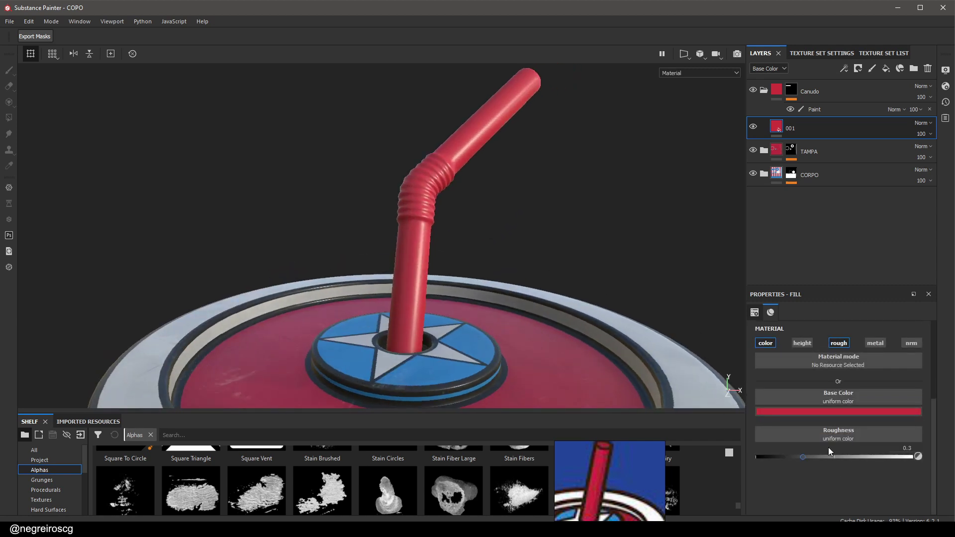
left_click_drag(803, 458, 772, 457)
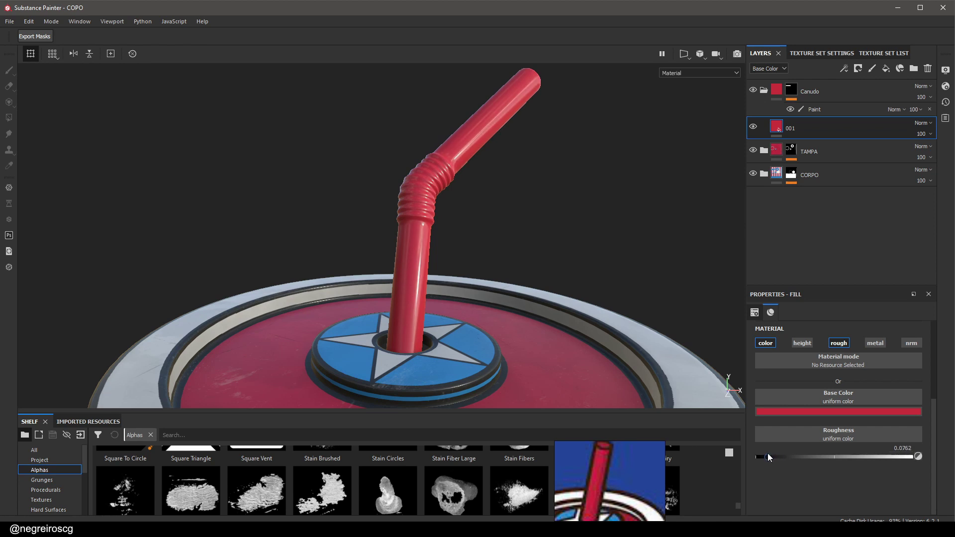
scroll(473, 295, "down", 3)
left_click_drag(473, 295, 432, 216, "alt")
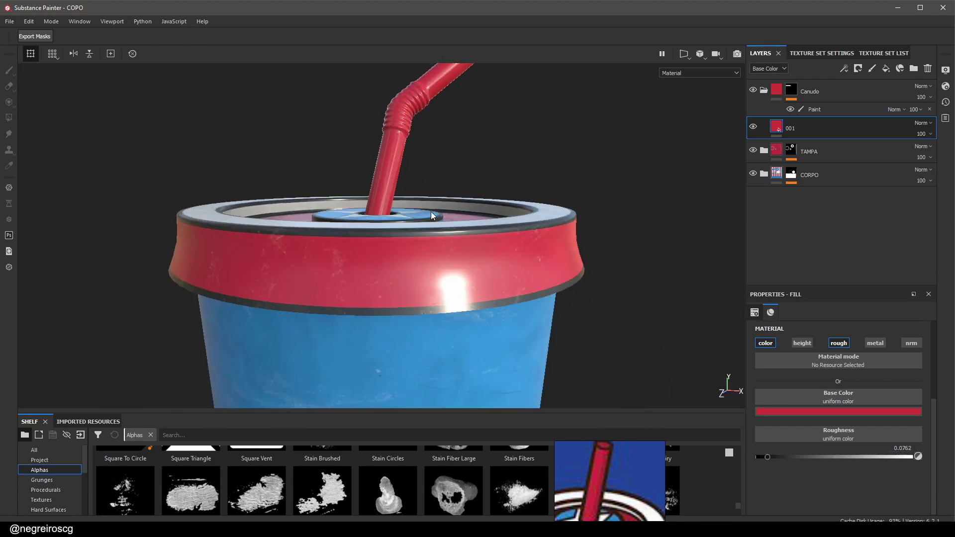
right_click_drag(431, 216, 444, 252, "alt")
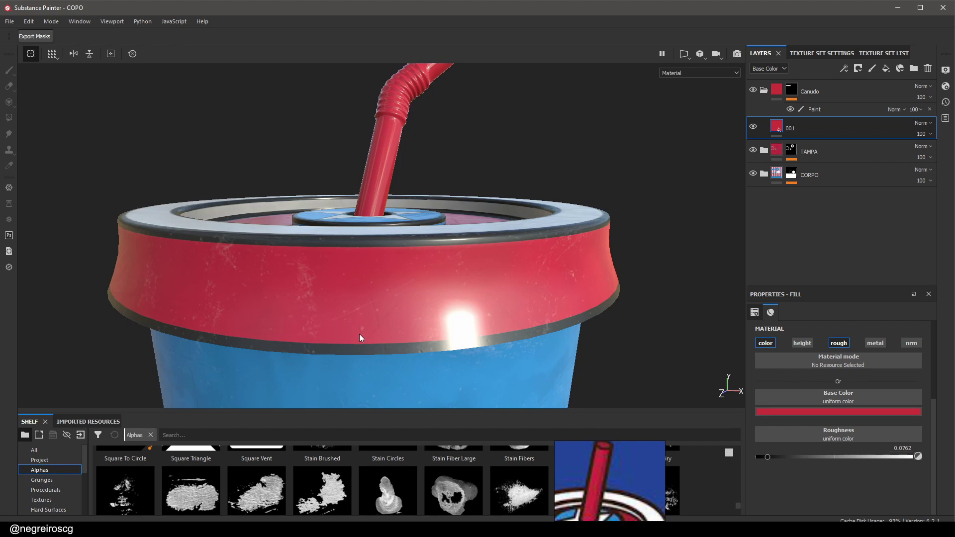
right_click_drag(360, 335, 417, 225, "alt")
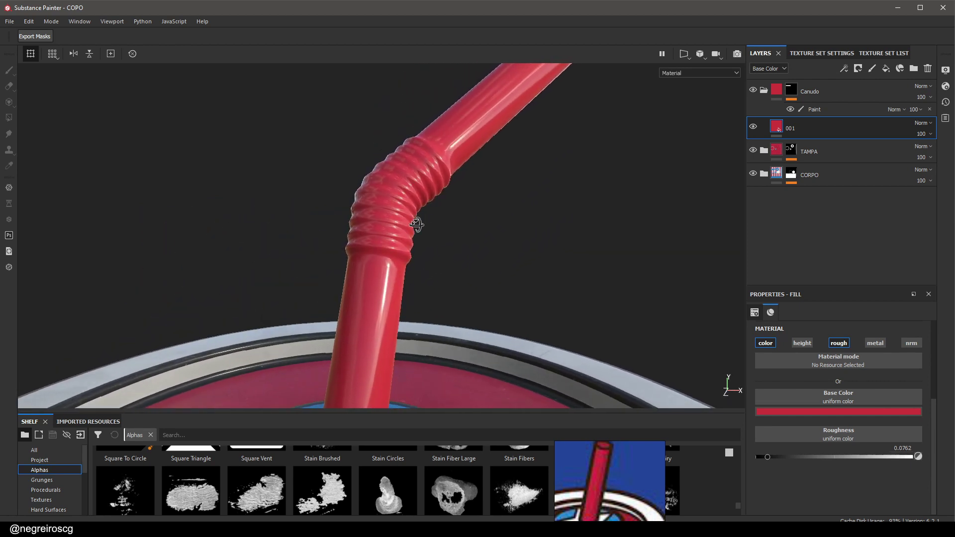
Add a fill layer named R_Variation above layer 001 in the Canudo folder
left_click(885, 71)
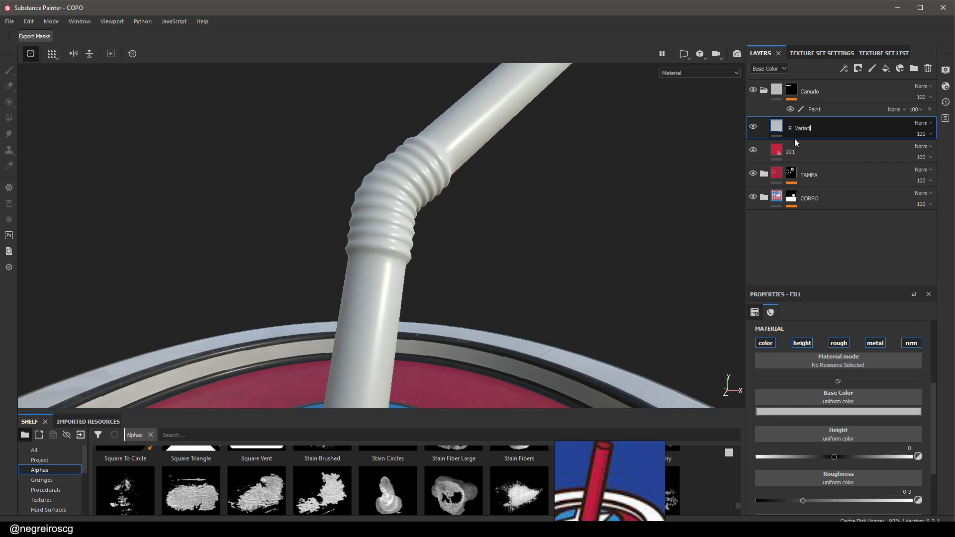
type("on")
key("Return")
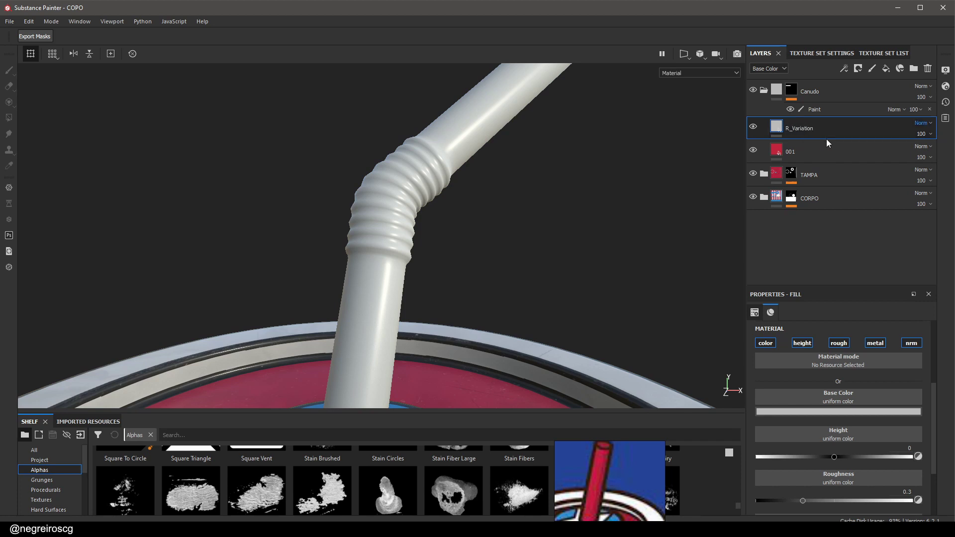
Leave only the roughness channel active on R_Variation and set its roughness to 0.5556
left_click(766, 343)
left_click(802, 343)
left_click(875, 343)
left_click(911, 344)
left_click_drag(806, 420, 854, 419)
Add a black mask with a fill effect to the R_Variation layer
left_click(858, 69)
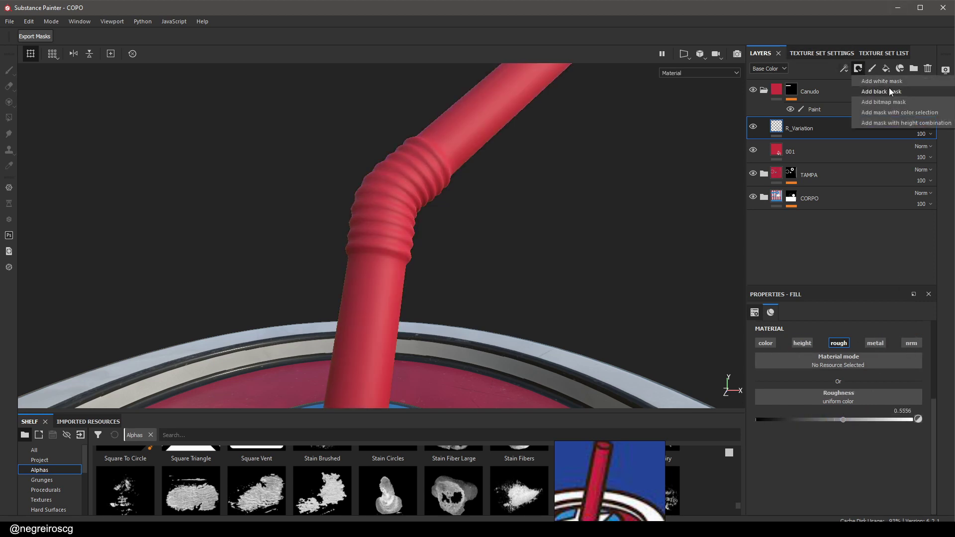
left_click(891, 92)
left_click(844, 69)
left_click(879, 107)
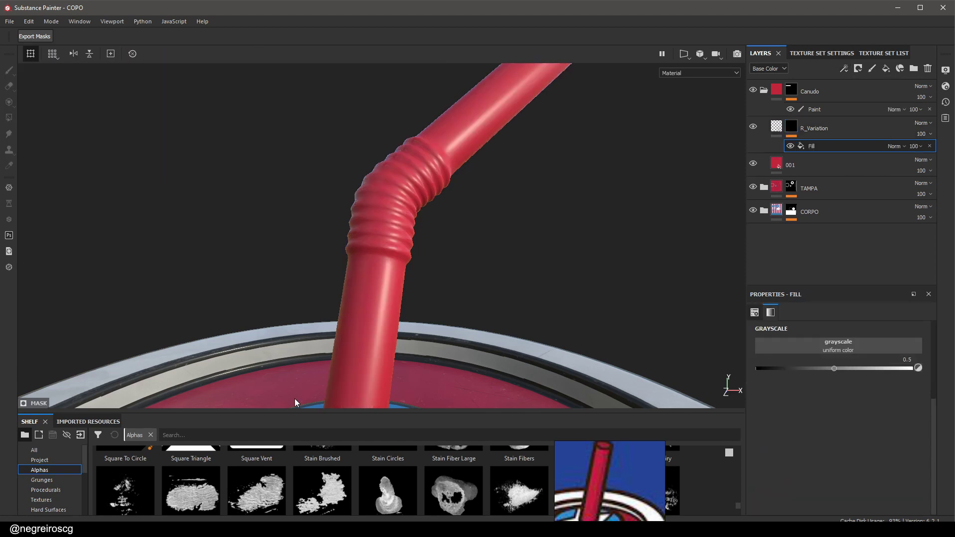
Assign the Grunge Stains Leaky procedural to the fill effect in R_Variation's mask
left_click(71, 491)
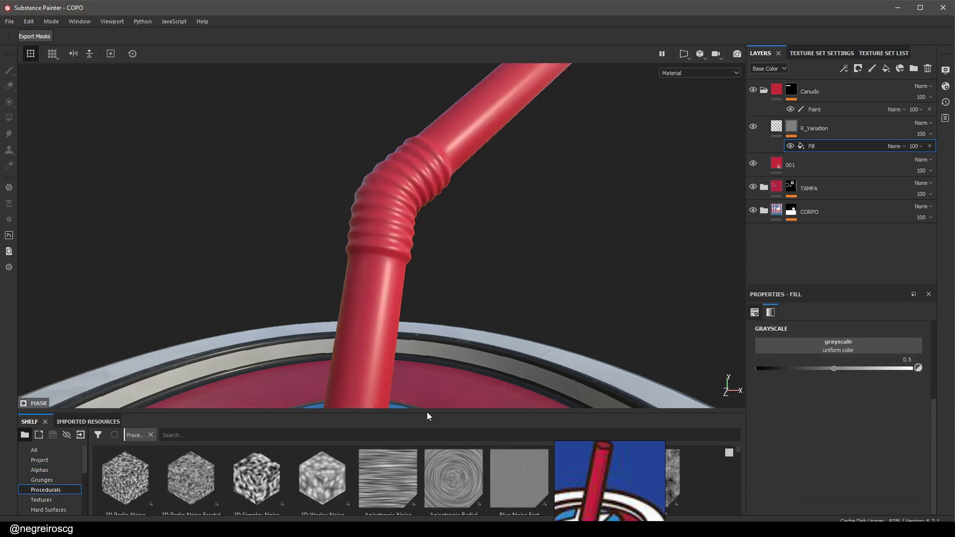
left_click_drag(426, 411, 438, 148)
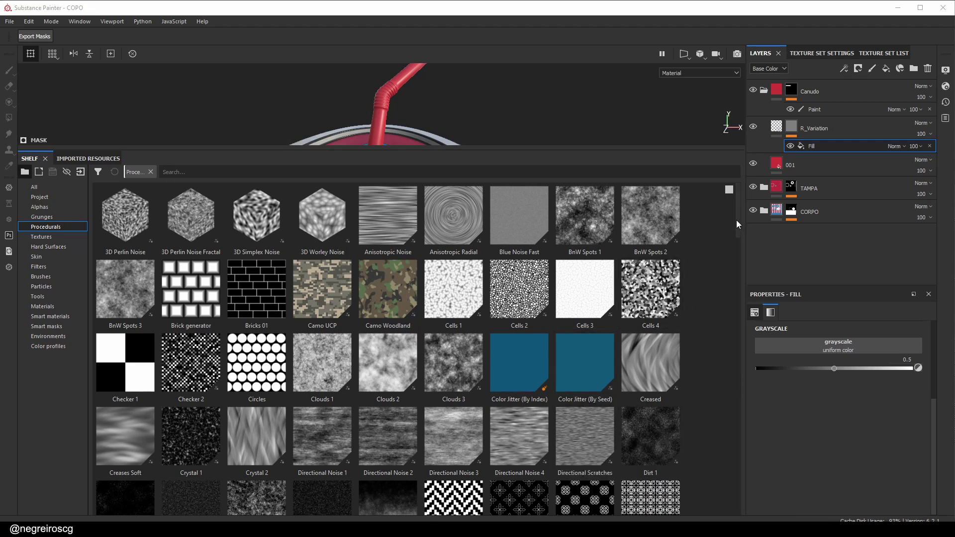
left_click_drag(737, 220, 697, 440)
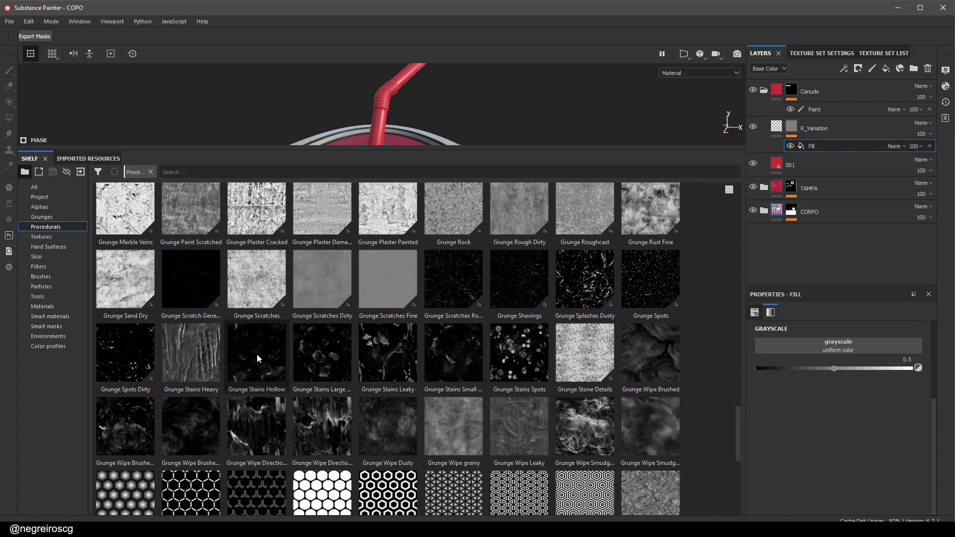
left_click_drag(262, 354, 320, 351)
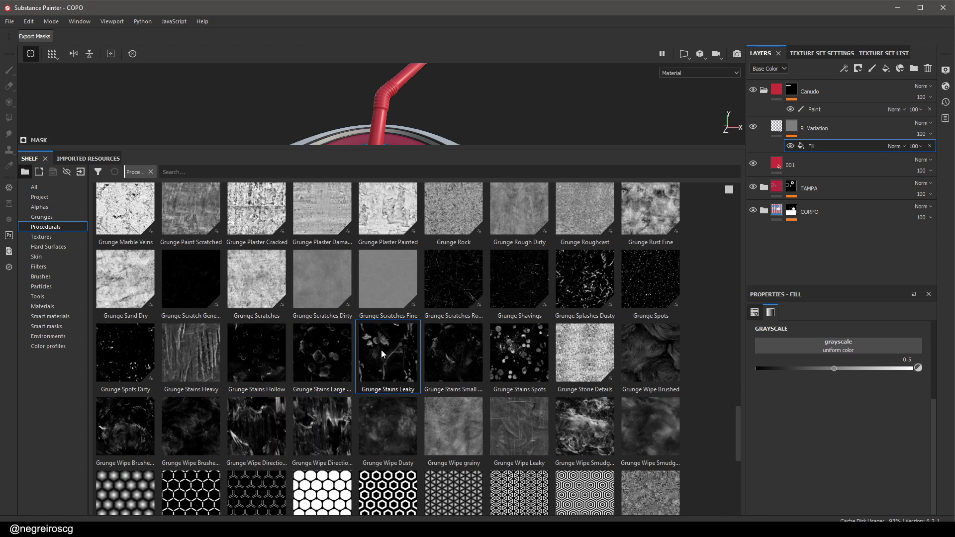
left_click_drag(380, 355, 803, 343)
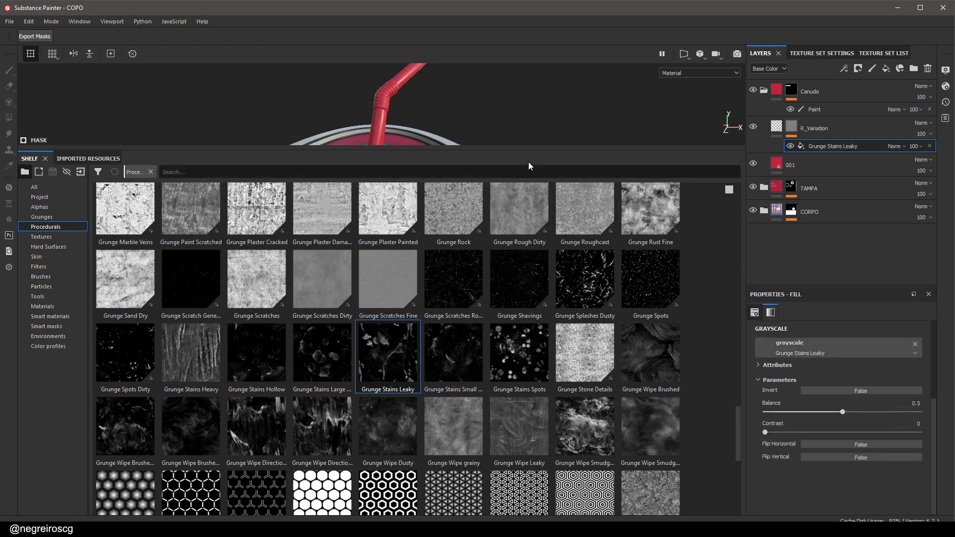
left_click_drag(462, 158, 531, 398)
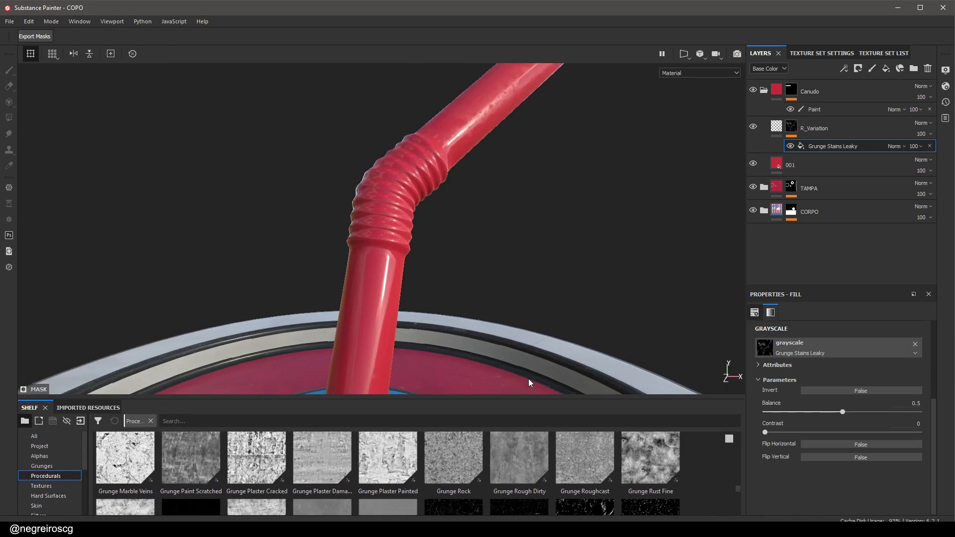
Set the Grunge Stains Leaky fill's UV scale to 7.53 while viewing the mask, and check it on the straw's material
left_click(792, 128, "alt")
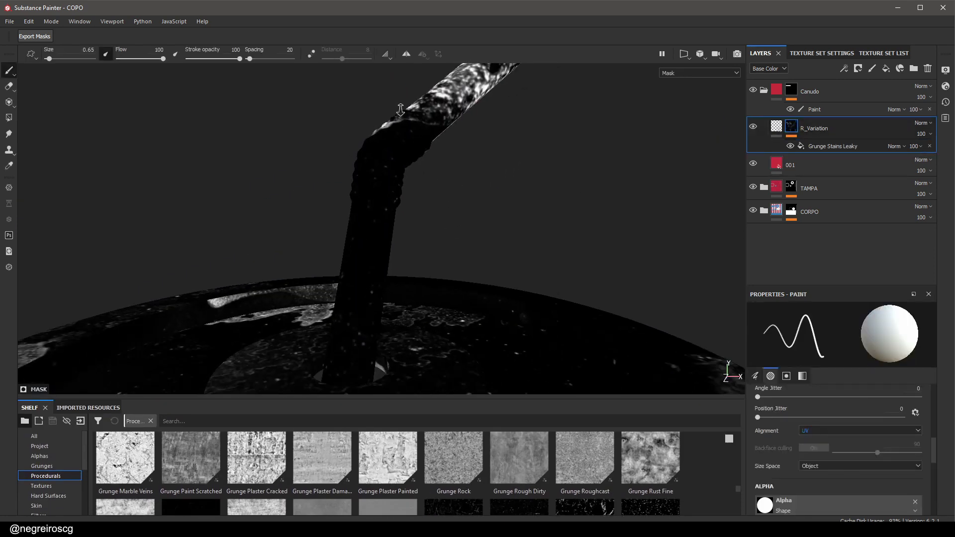
left_click(841, 150)
scroll(826, 377, "up", 3)
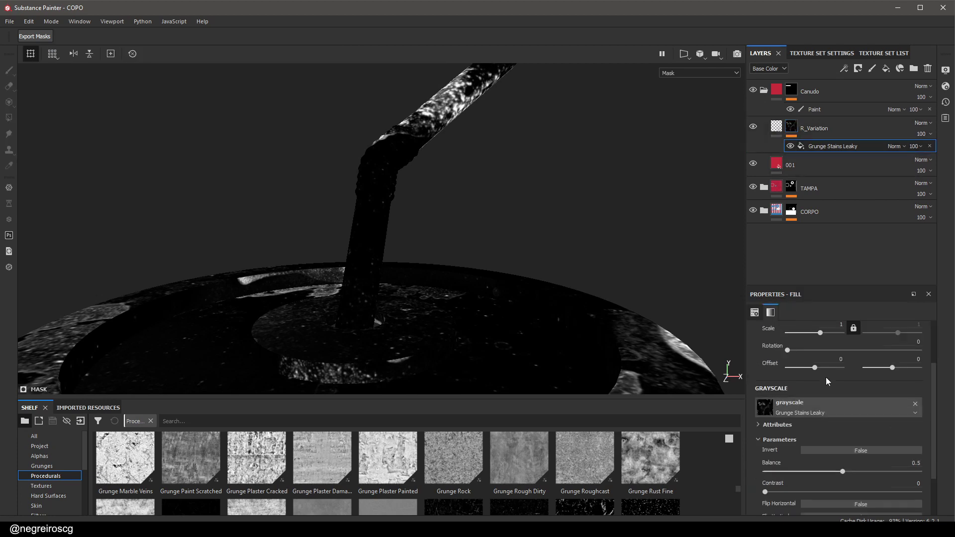
left_click_drag(820, 364, 825, 363)
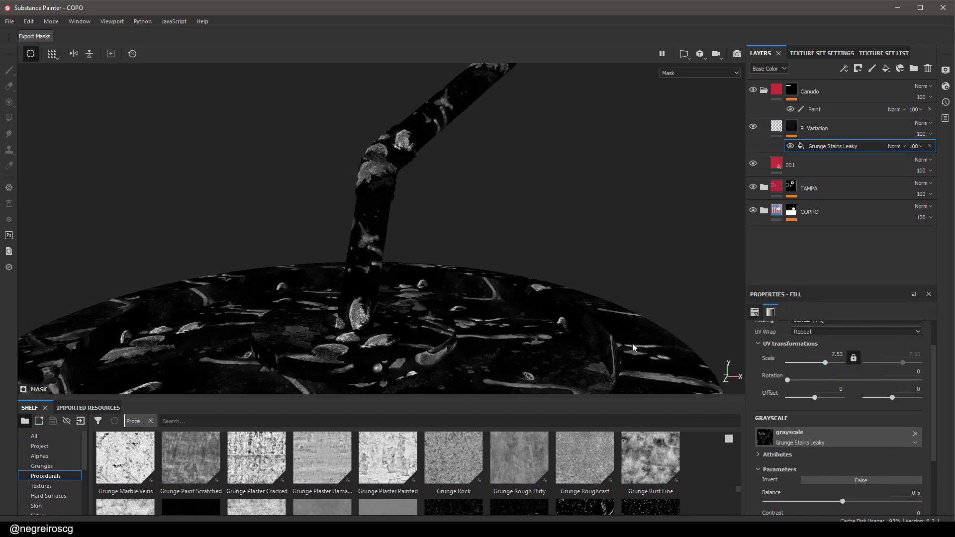
key("m")
left_click_drag(438, 229, 497, 259, "alt")
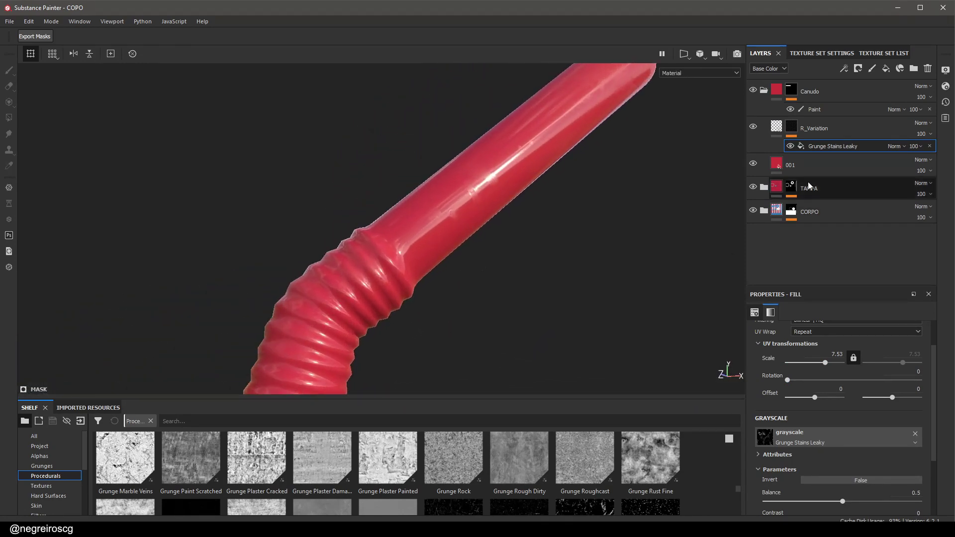
Show the layer stack's Roughness channel, and set R_Variation's blending to Linear dodge (Add) with opacity 59
left_click(768, 68)
left_click(769, 94)
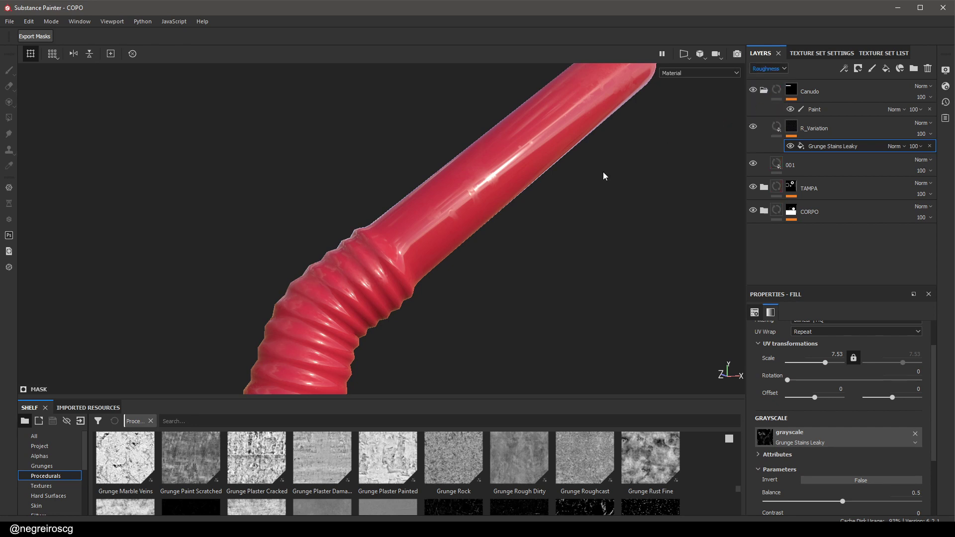
left_click_drag(604, 174, 909, 138, "alt")
left_click(923, 123)
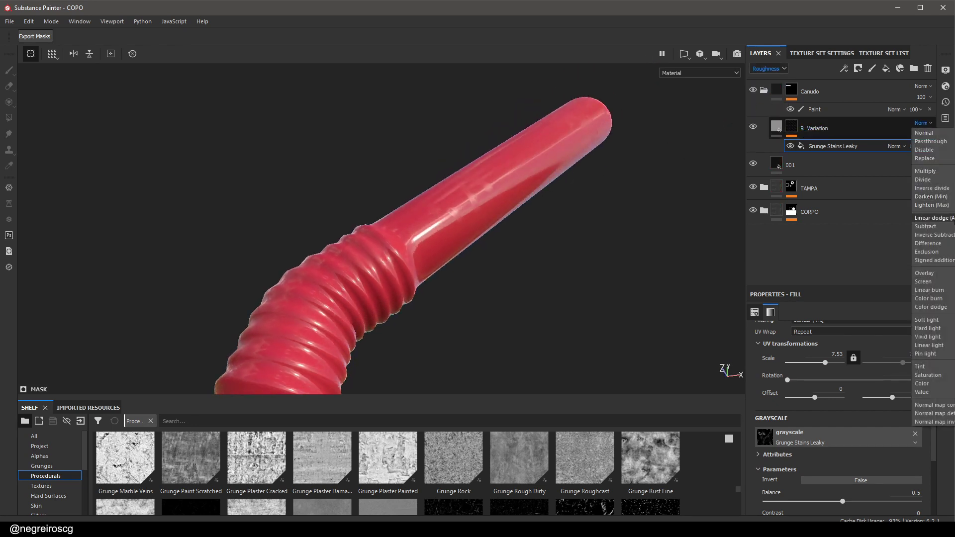
left_click(930, 218)
mouse_move(725, 215)
left_mouse_down("alt")
mouse_move(593, 214)
mouse_move(581, 226)
left_mouse_up("alt")
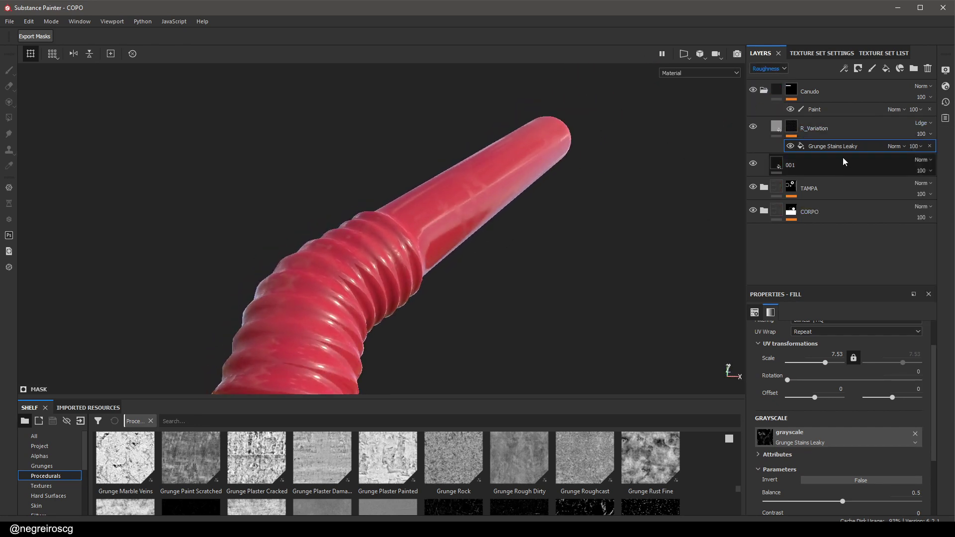
left_click(921, 135)
left_click_drag(953, 152, 942, 153)
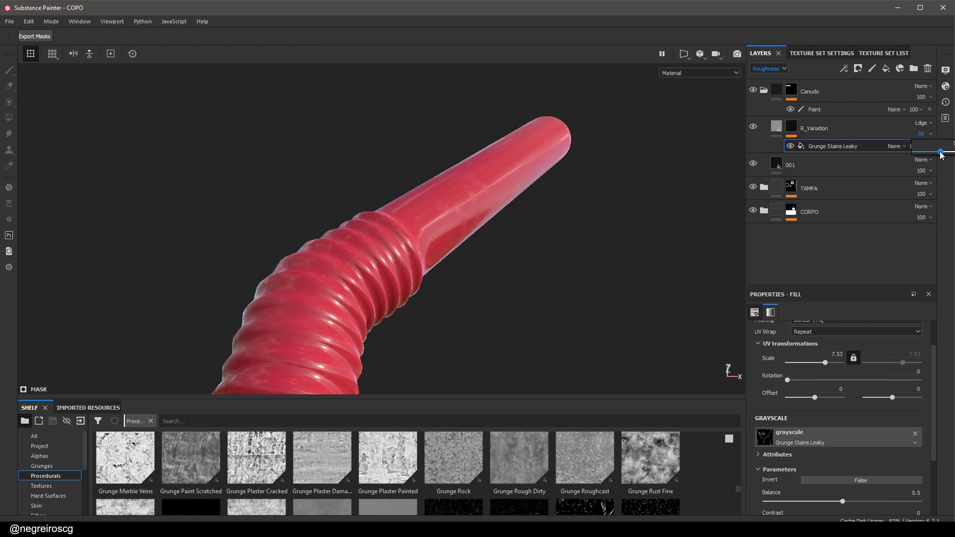
Set layer 001's roughness to 0.1524 and return the layer stack to the Base Color channel
left_click(780, 167)
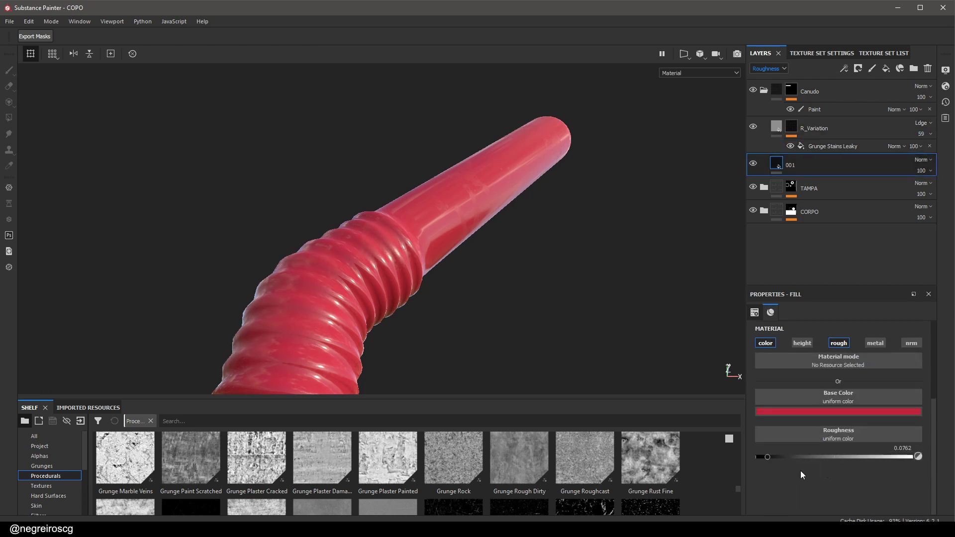
left_click_drag(771, 456, 781, 455)
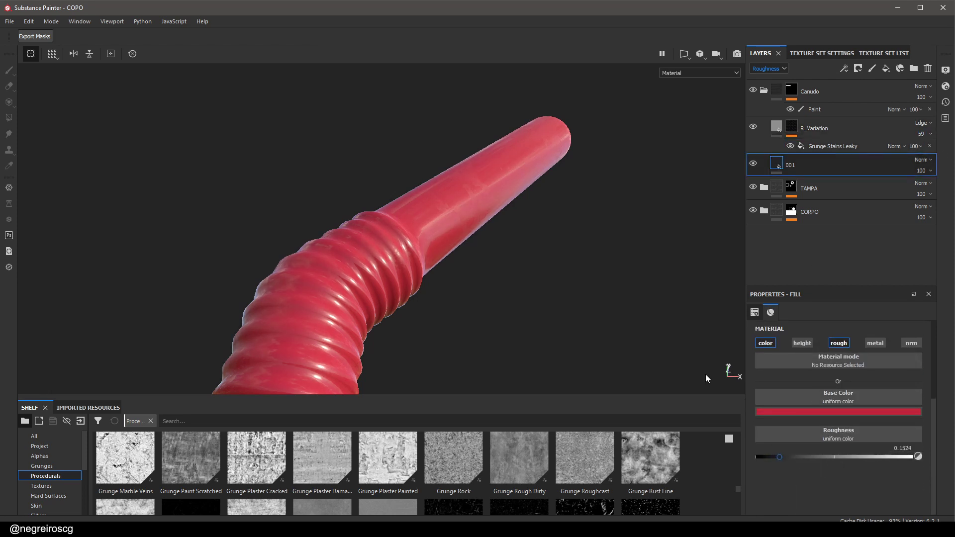
left_click_drag(706, 375, 530, 258, "alt")
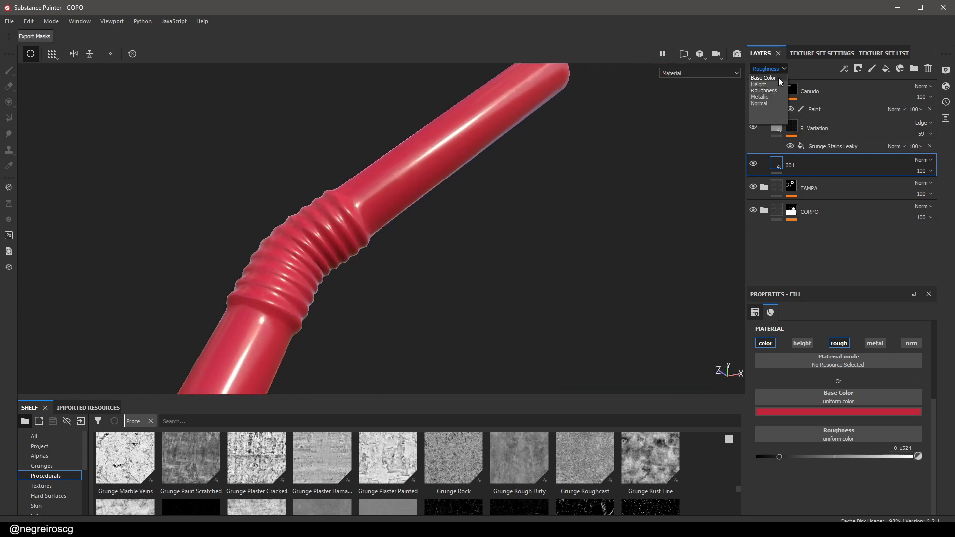
left_click(769, 69)
left_click(774, 82)
left_click_drag(645, 113, 721, 120, "alt")
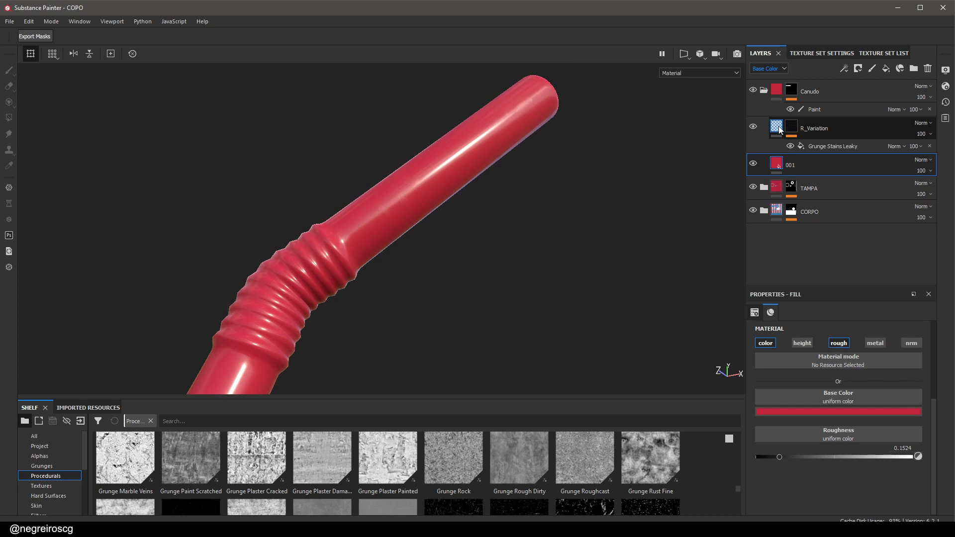
Duplicate the R_Variation layer and replace the copy's mask with an empty black mask
left_click(801, 129)
key("ctrl+d")
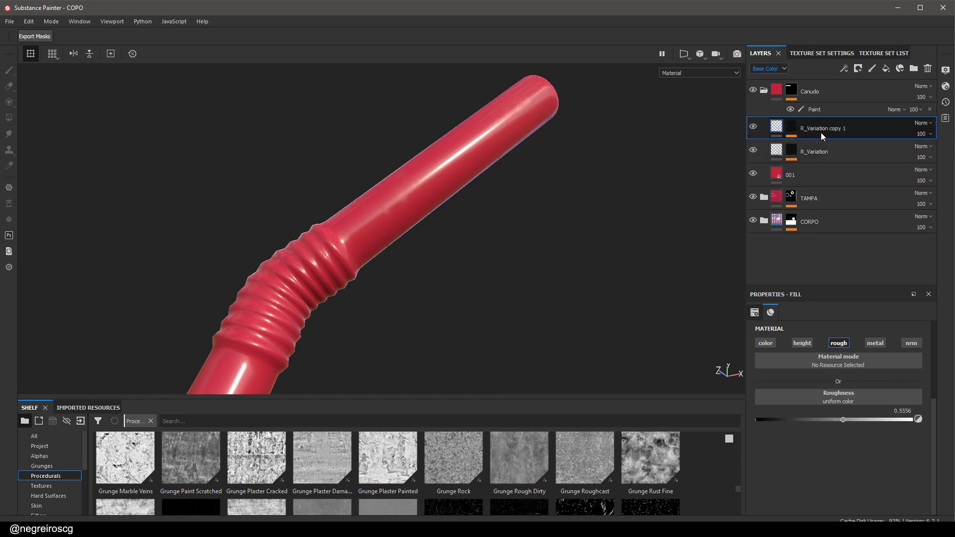
left_click(791, 131)
right_click(792, 131)
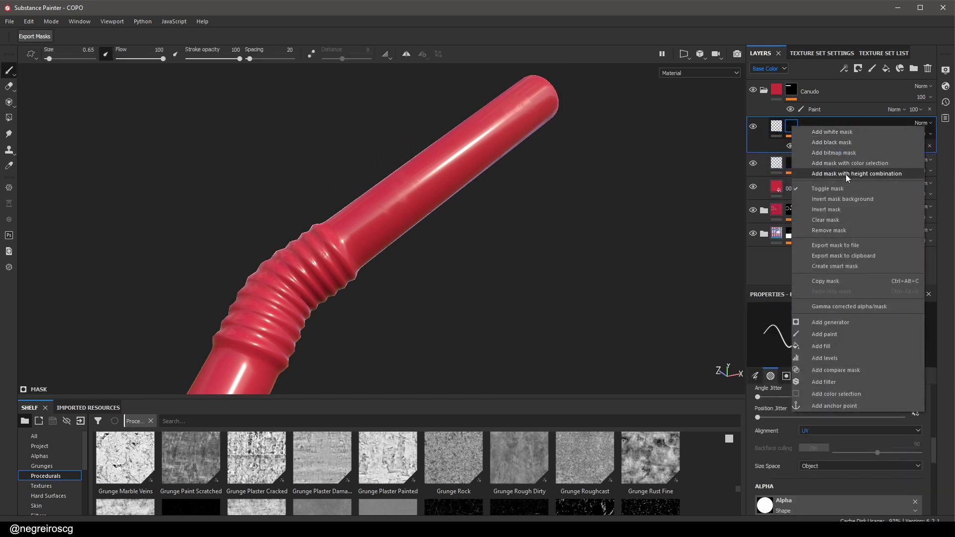
left_click(836, 143)
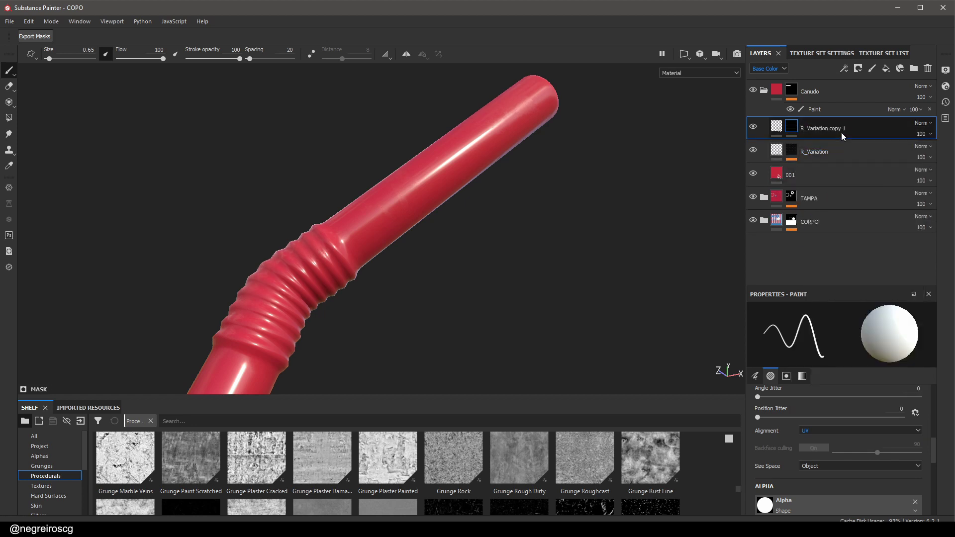
Rename the duplicated layer R_Variation 02
double_click(836, 128)
left_click_drag(833, 128, 850, 129)
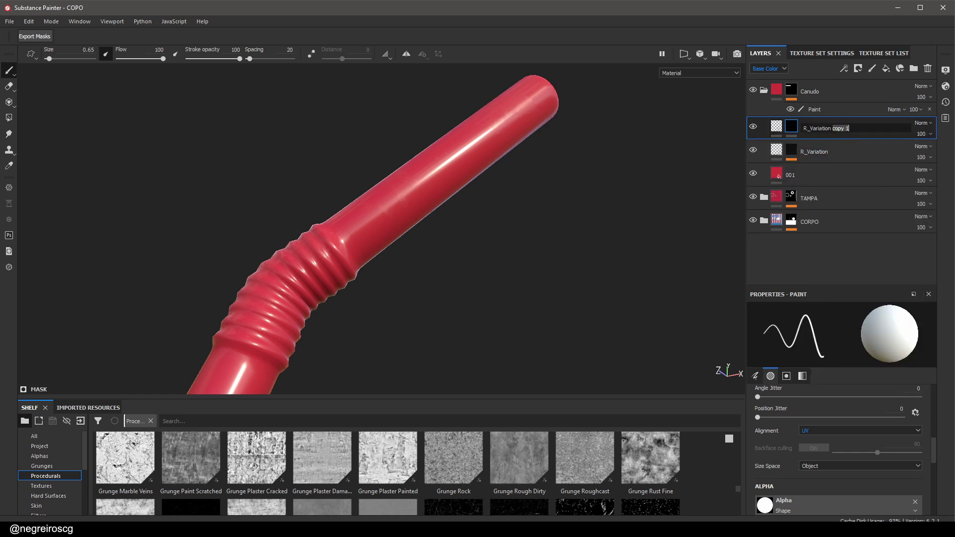
type("02")
key("Return")
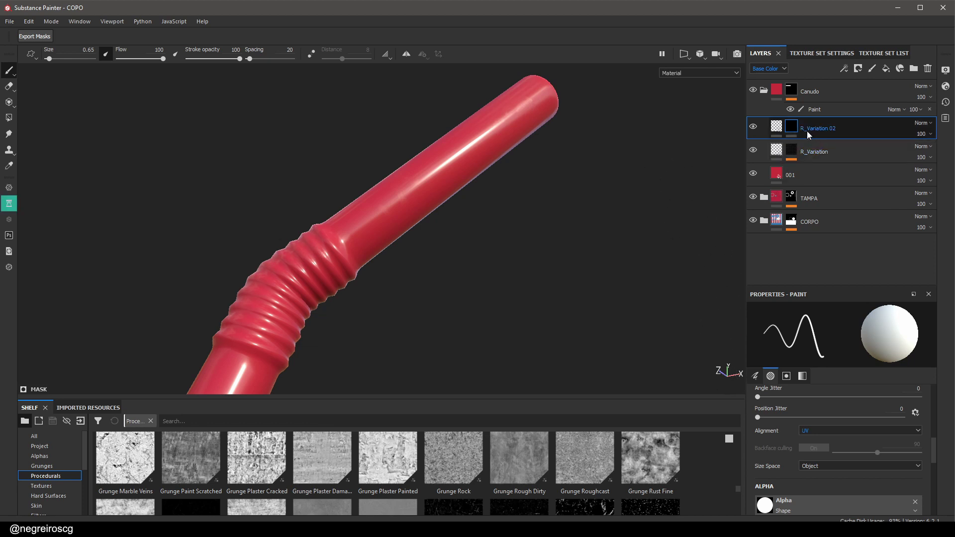
Add a fill effect with the baked Thickness Map to R_Variation 02's mask, and save the project while viewing the mask
mouse_move(793, 132)
left_click(40, 446)
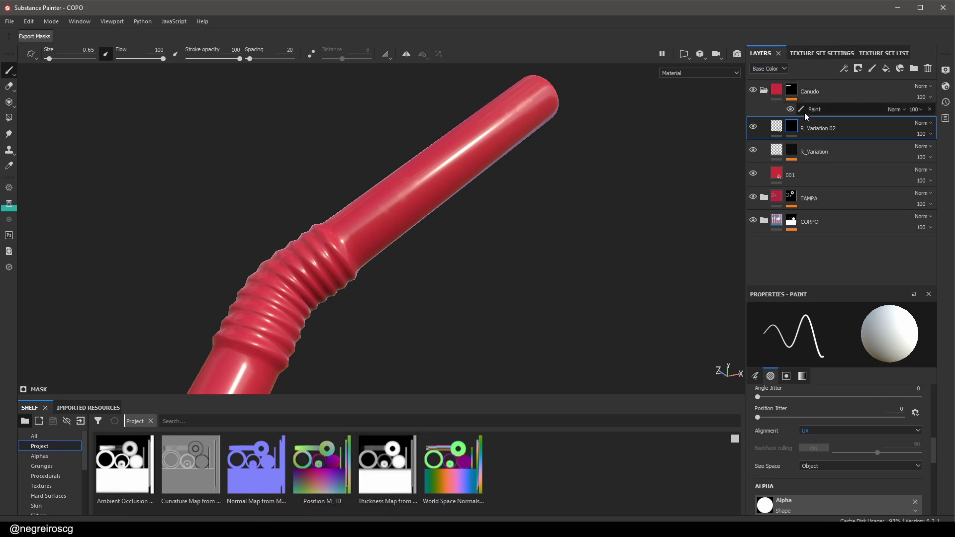
left_click(844, 69)
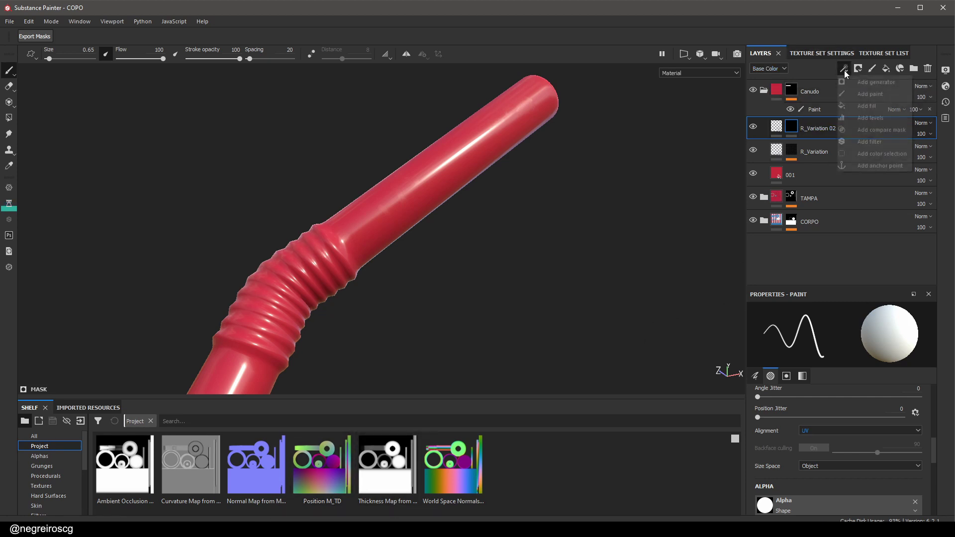
left_click(867, 106)
mouse_move(379, 476)
left_mouse_down()
mouse_move(817, 316)
mouse_move(826, 346)
left_mouse_up()
left_click(791, 127, "alt")
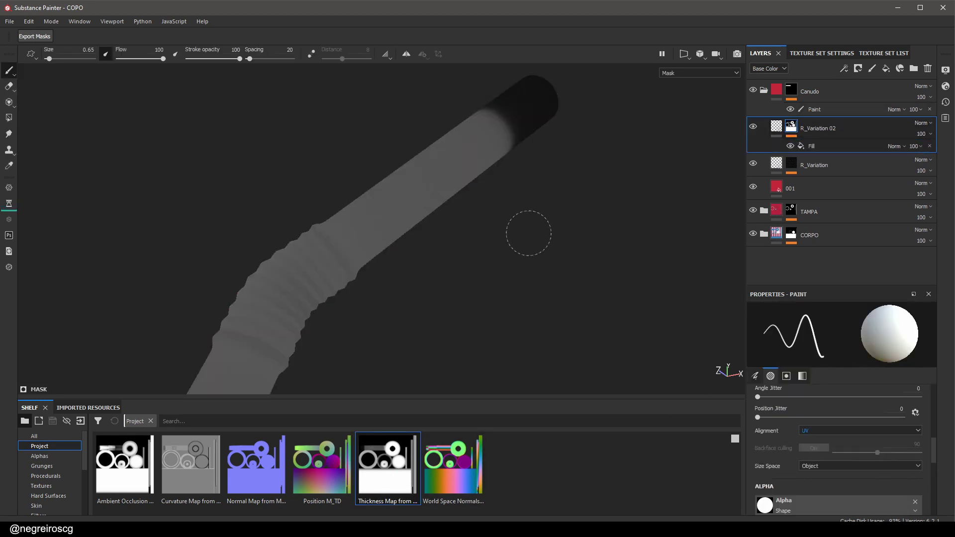
left_click_drag(529, 232, 401, 273, "alt")
key("ctrl+s")
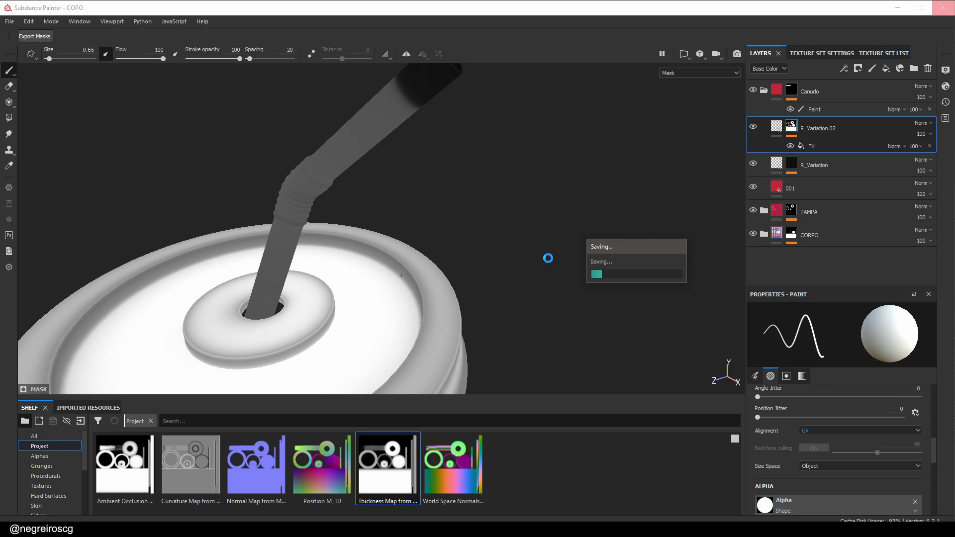
Add a Levels effect above the thickness fill in R_Variation 02's mask and invert it
left_click_drag(548, 282, 544, 297, "alt")
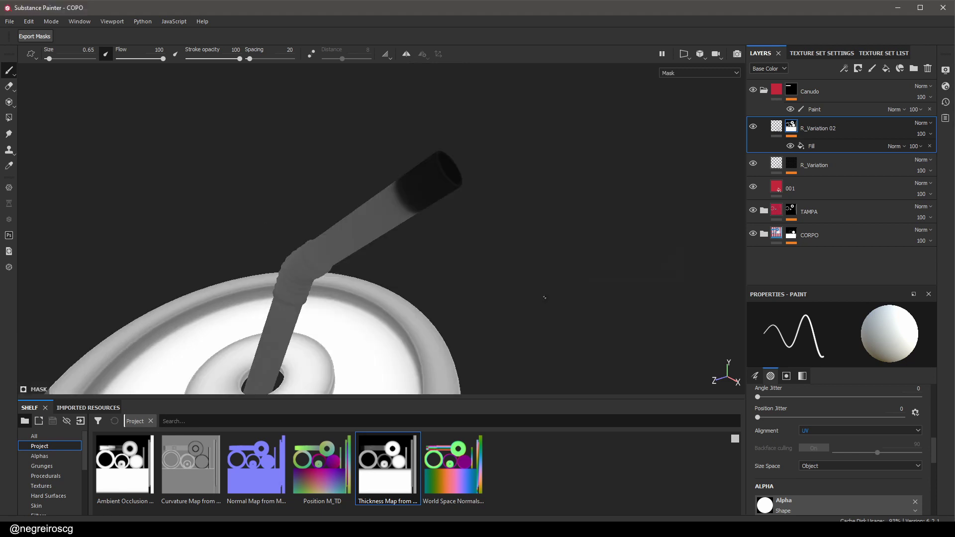
middle_click_drag(418, 256, 524, 213, "alt")
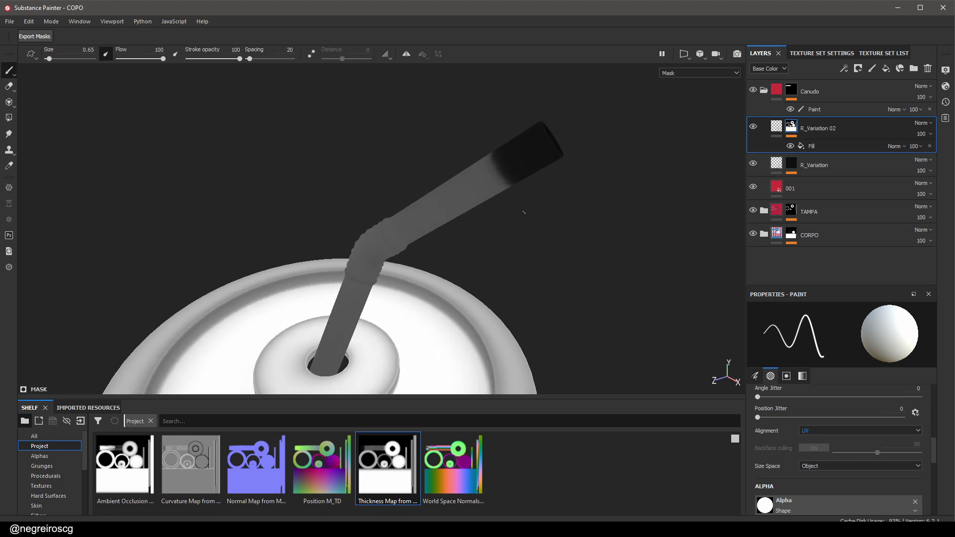
left_click(821, 146)
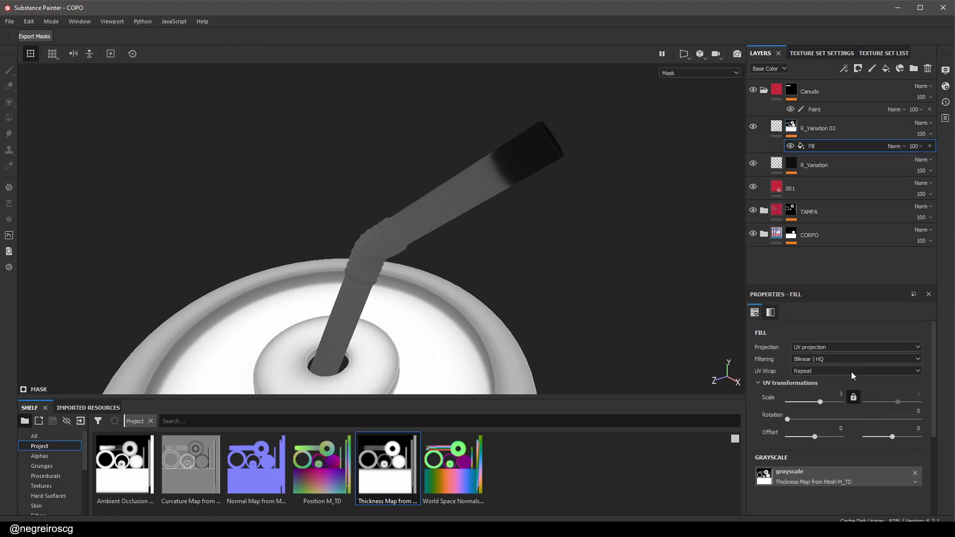
left_click(845, 68)
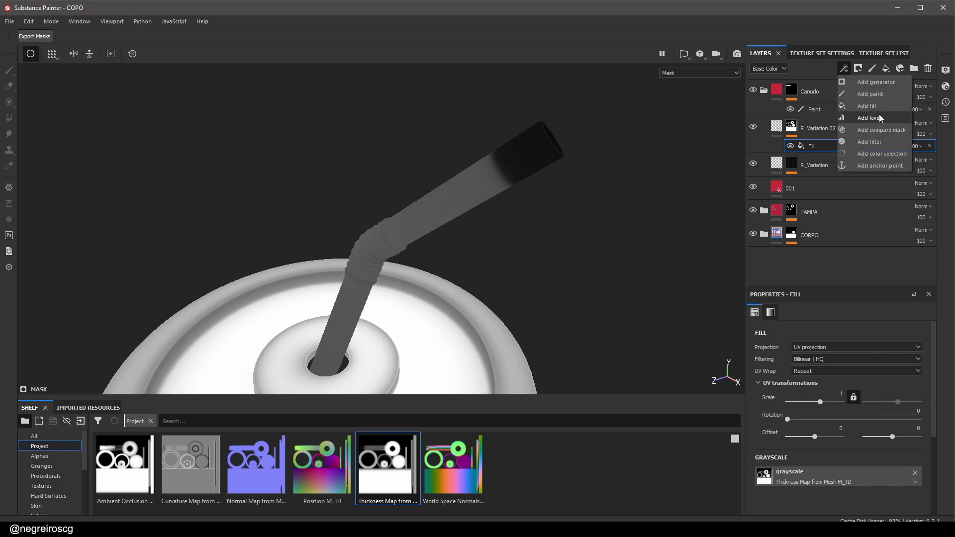
left_click(880, 119)
left_click(888, 399)
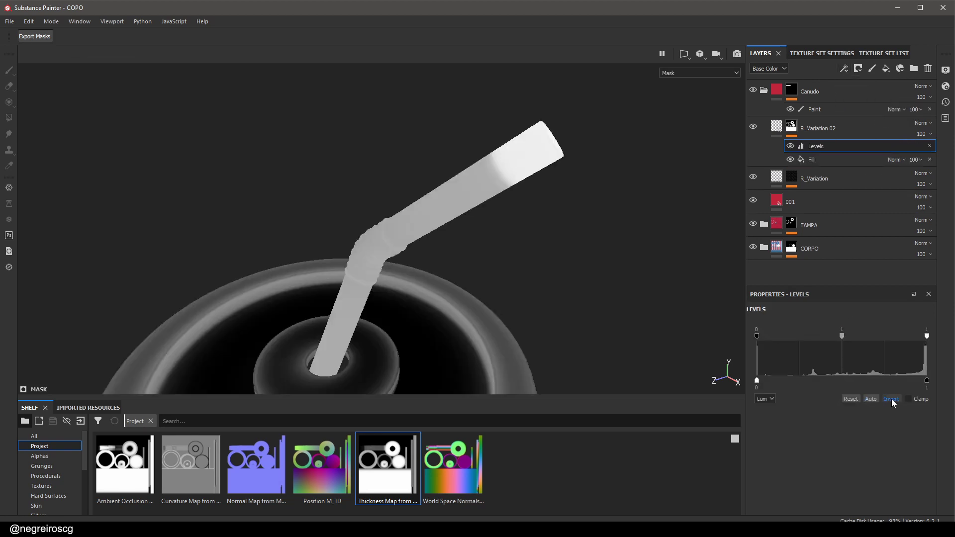
Add a Histogram Scan filter above the Levels effect in R_Variation 02's mask
left_click(845, 68)
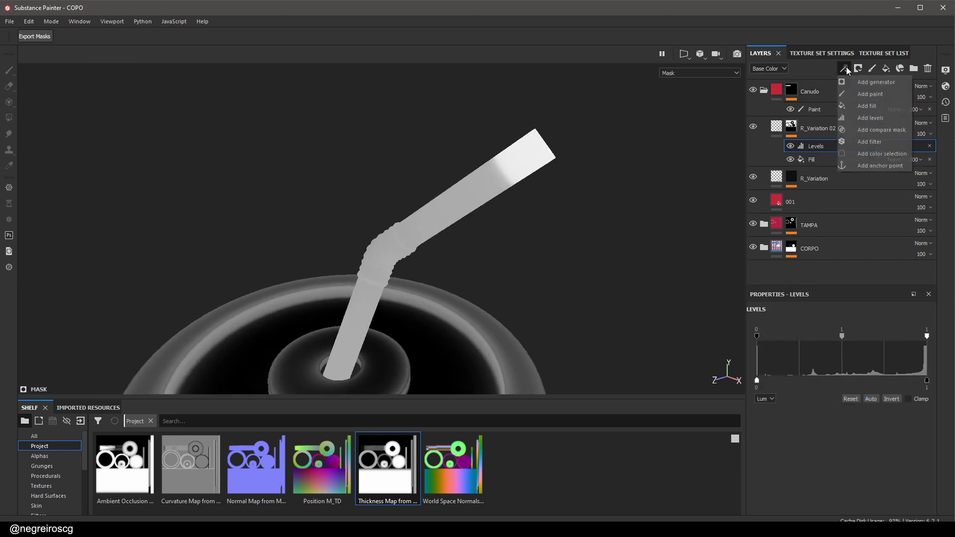
left_click(869, 145)
left_click(850, 335)
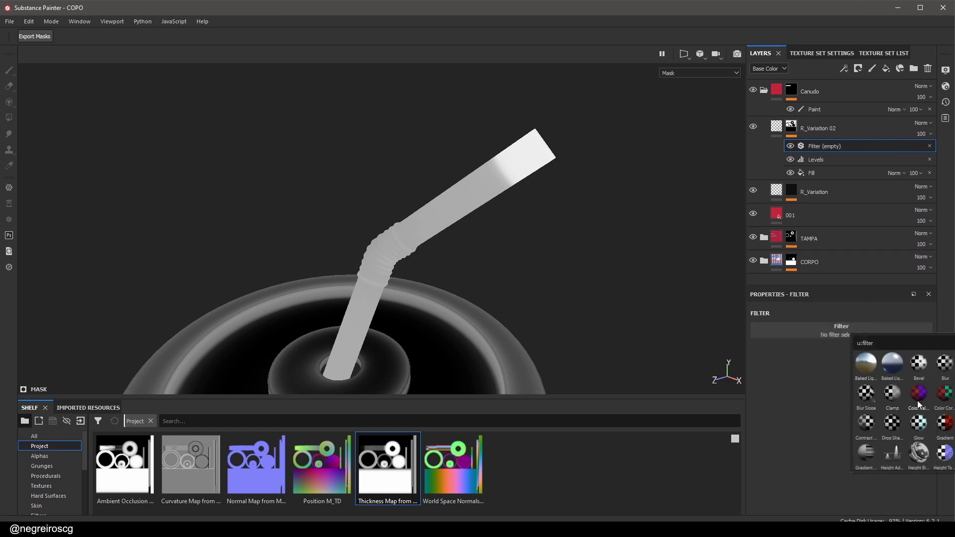
type("hist")
left_click(857, 399)
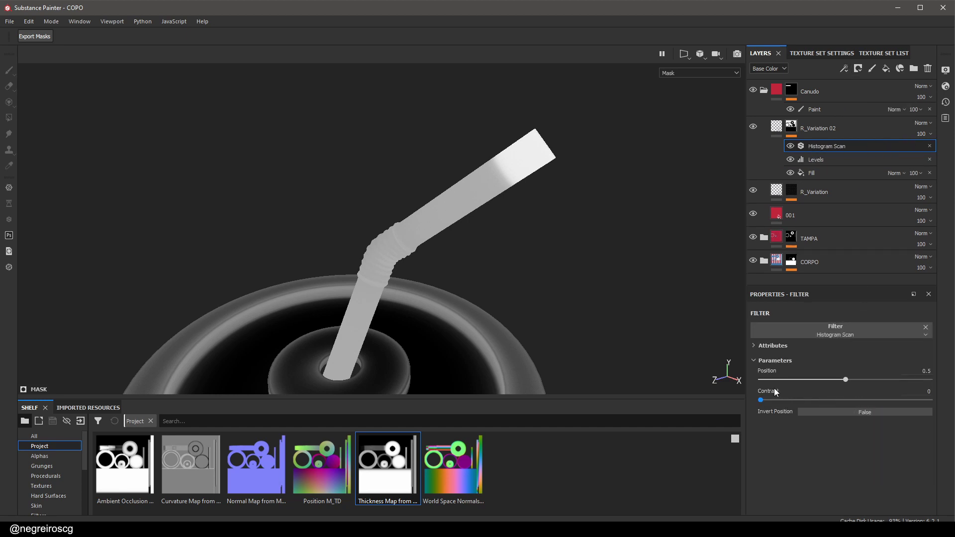
Set the Histogram Scan in R_Variation 02's mask to position 0.24 and contrast 0.92, isolating the straw's tip
left_click_drag(768, 399, 791, 400)
left_click_drag(847, 378, 839, 400)
mouse_move(787, 380)
left_mouse_down()
mouse_move(826, 379)
mouse_move(760, 380)
mouse_move(775, 379)
left_mouse_up()
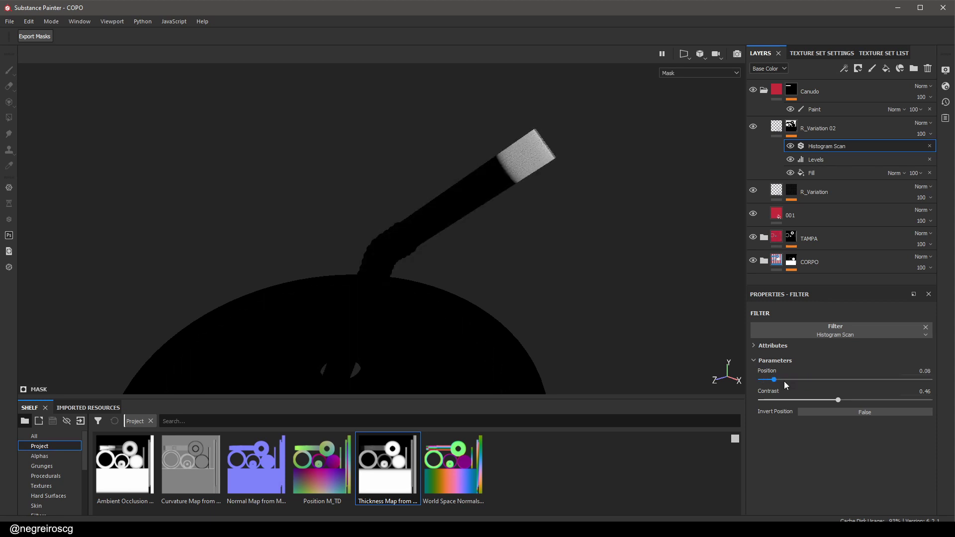
left_click_drag(842, 400, 917, 400)
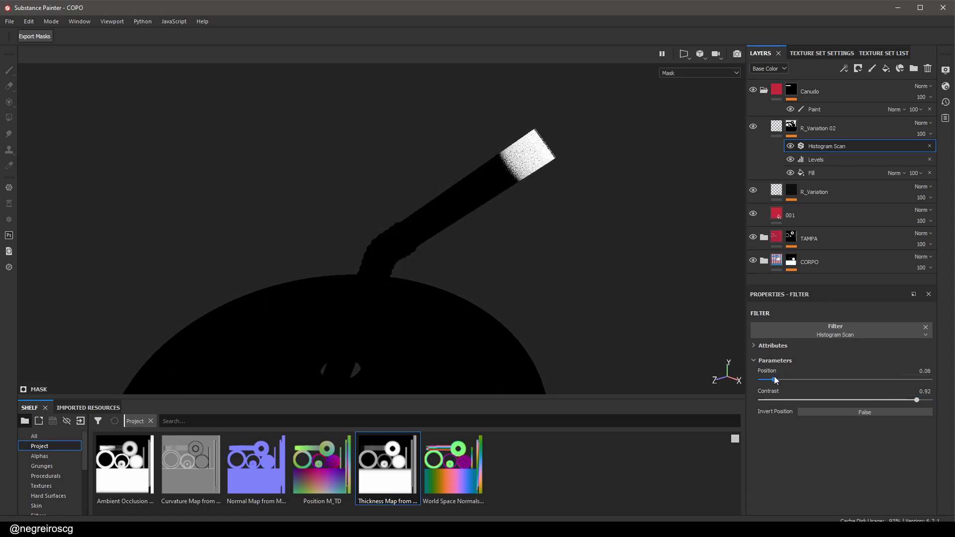
left_click_drag(774, 379, 801, 380)
left_click_drag(622, 244, 596, 242, "alt")
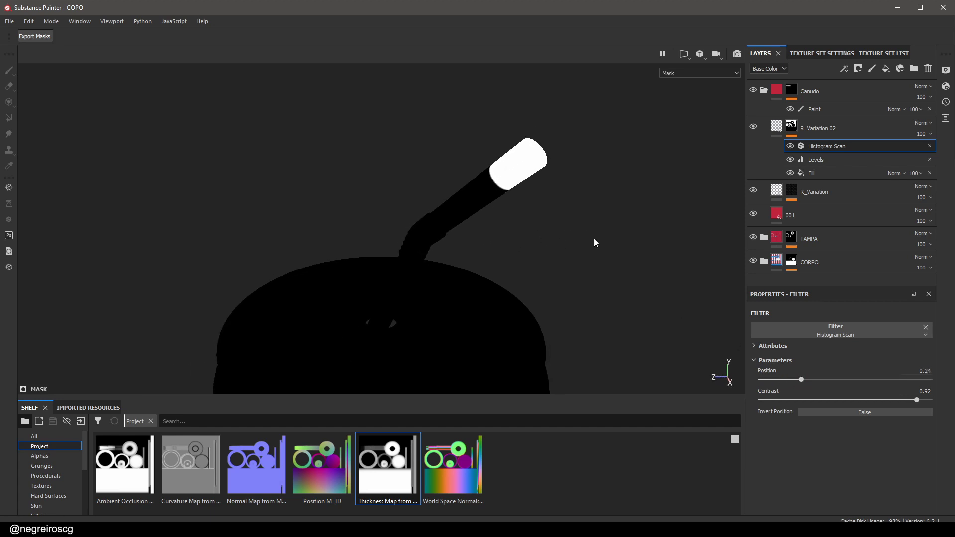
Try a Bevel filter above the Histogram Scan in R_Variation 02's mask, and remove it
left_click(845, 68)
left_click(876, 142)
left_click(846, 332)
left_click(910, 359)
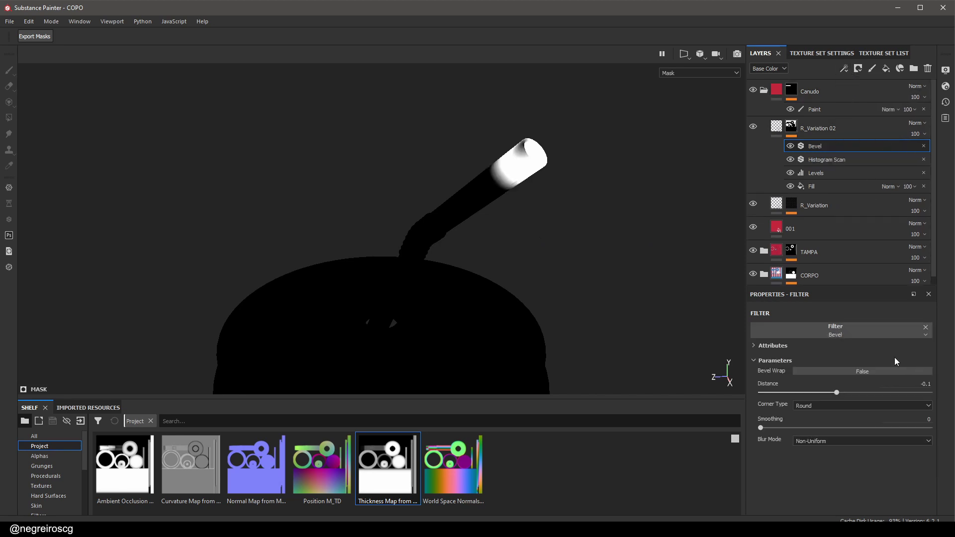
left_click(924, 146)
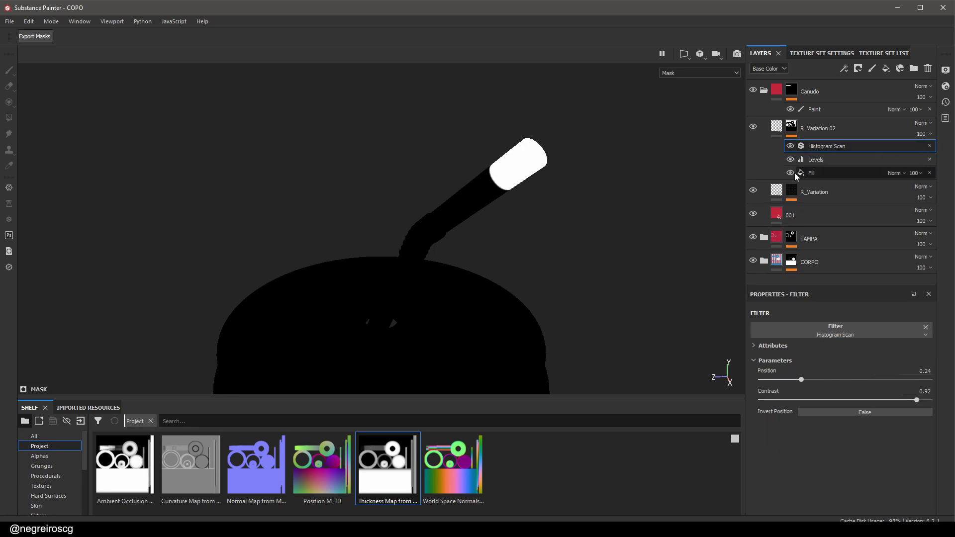
Add a Blur filter above the Histogram Scan in R_Variation 02's mask and set its intensity to 4.58
left_click(844, 69)
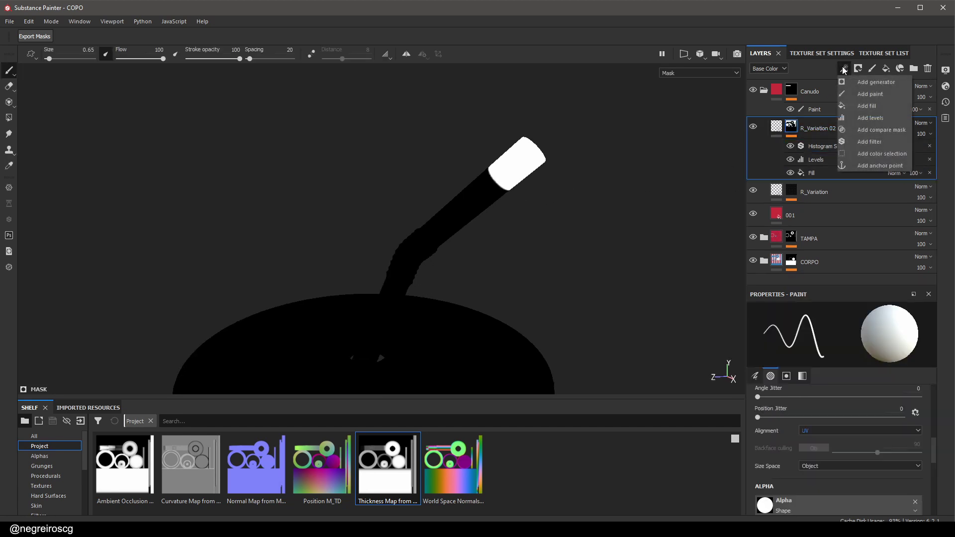
left_click(878, 141)
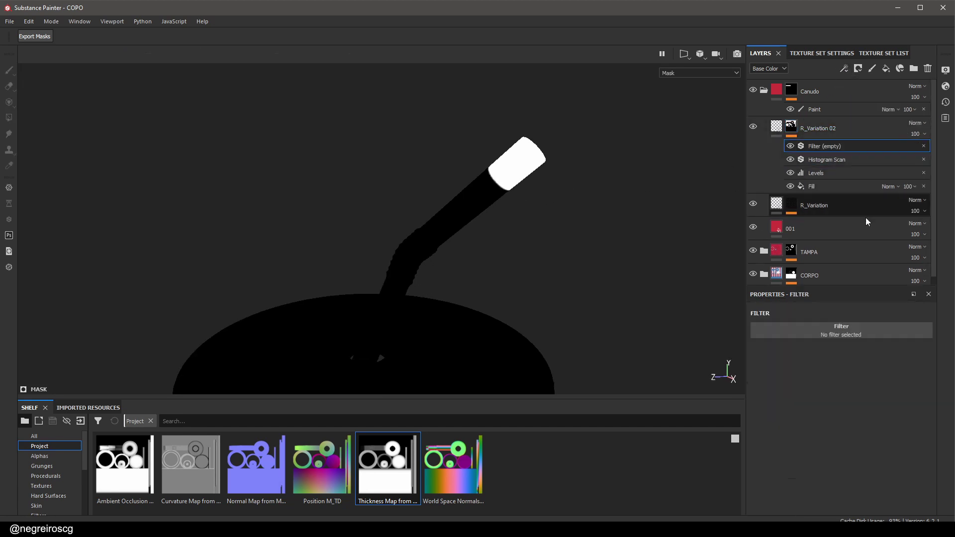
left_click(858, 331)
left_click(952, 362)
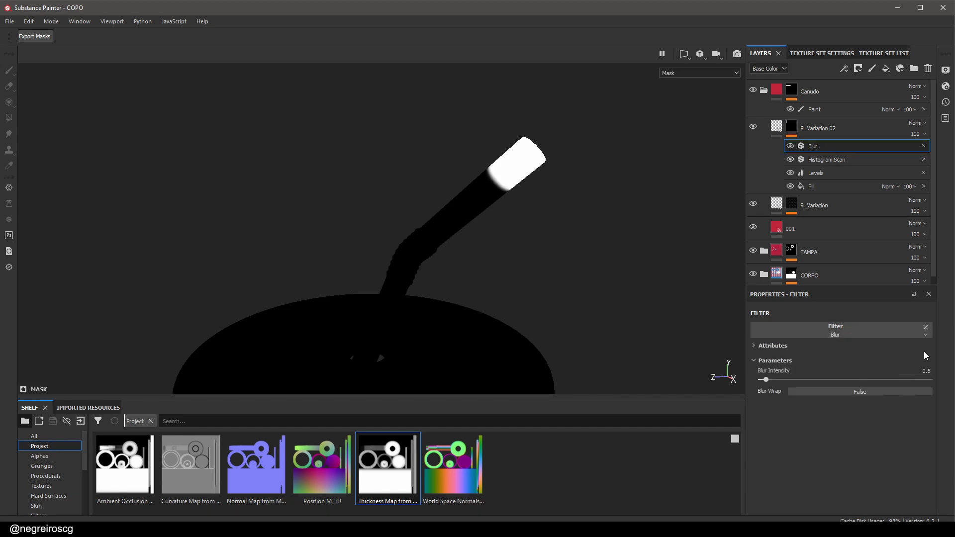
left_click_drag(773, 379, 809, 359)
left_click_drag(587, 320, 499, 192, "alt")
scroll(499, 192, "up", 2)
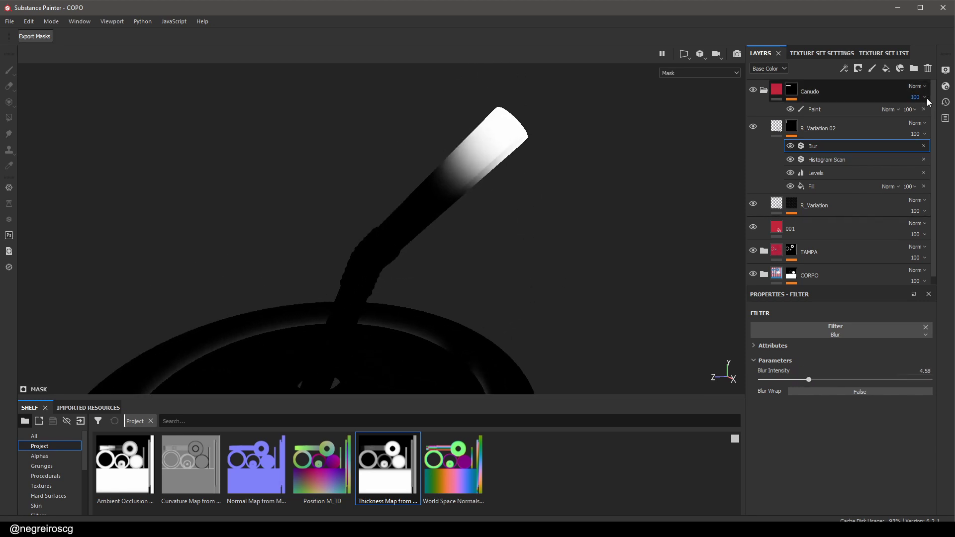
Add a fill with the BnW Spots 1 procedural above the Blur in R_Variation 02's mask, scaled to 19.83
left_click(843, 70)
left_click(867, 106)
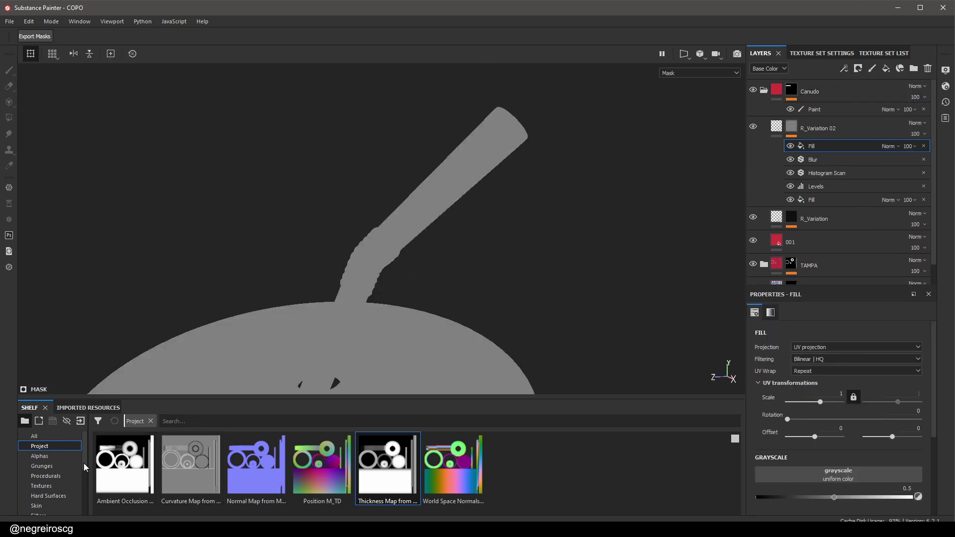
left_click(59, 476)
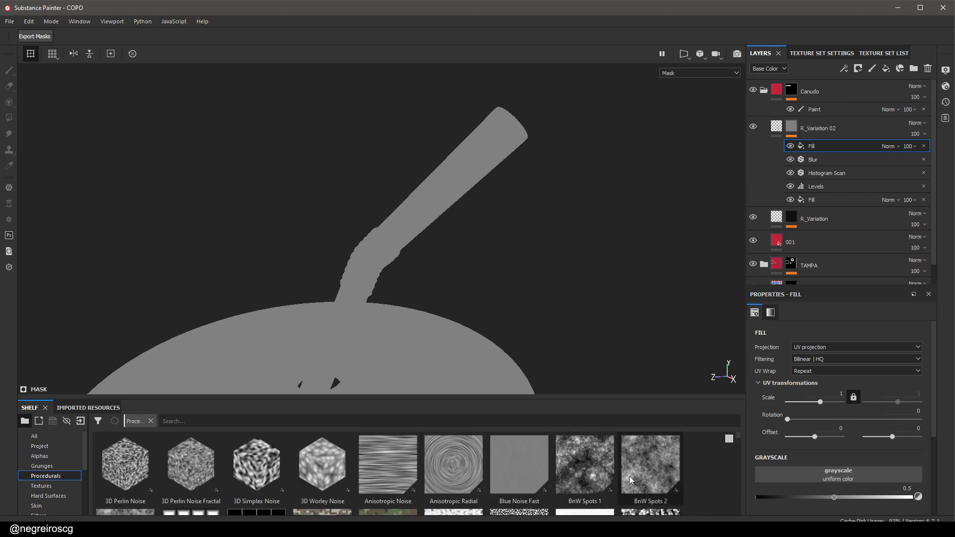
left_click_drag(592, 474, 836, 471)
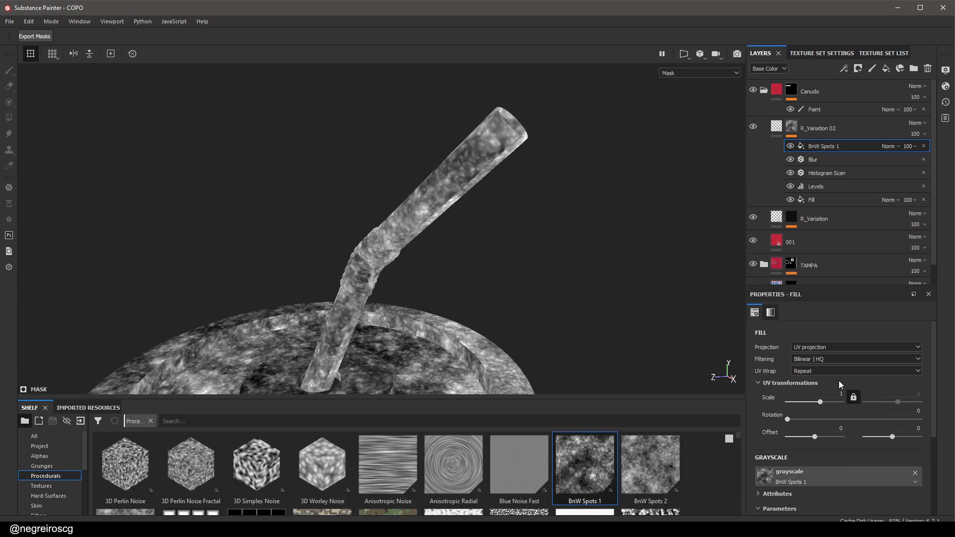
left_click_drag(822, 402, 829, 404)
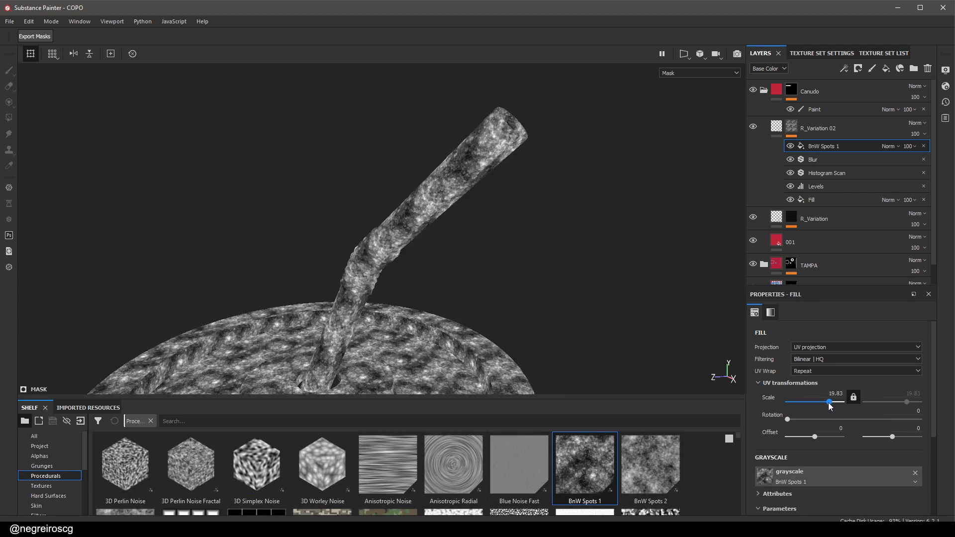
Try Multiply blending for the BnW Spots 1 fill, and settle on Overlay
left_click(889, 146)
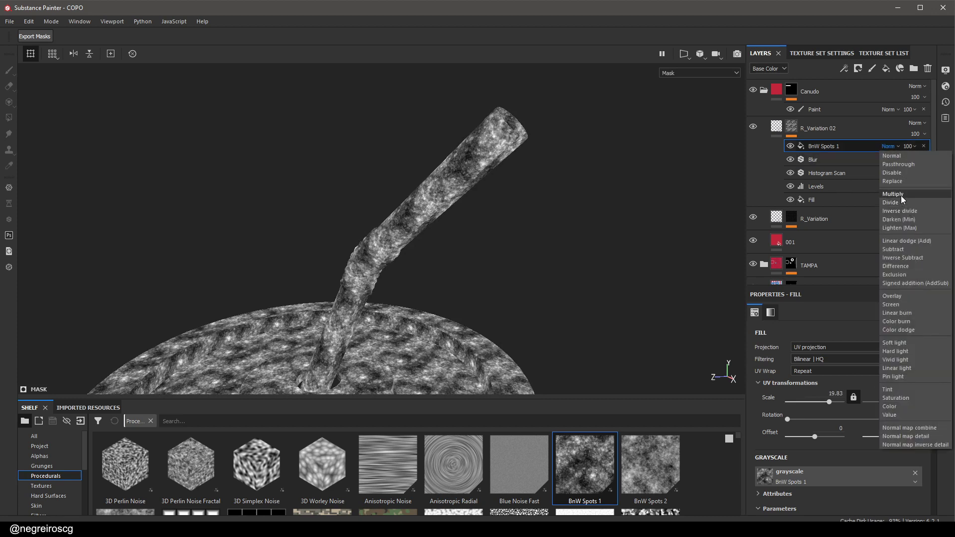
left_click(901, 196)
left_click(891, 147)
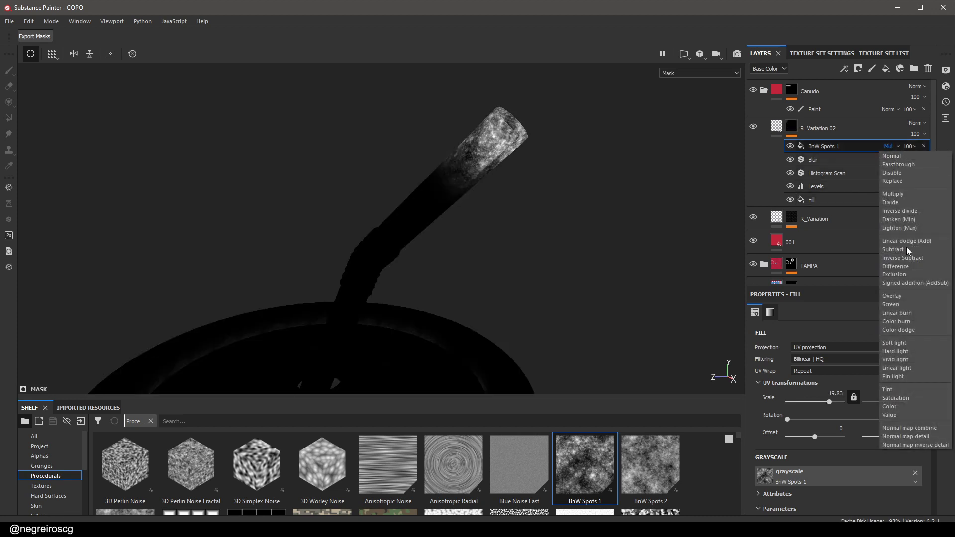
left_click(901, 296)
left_click_drag(473, 214, 692, 260, "alt")
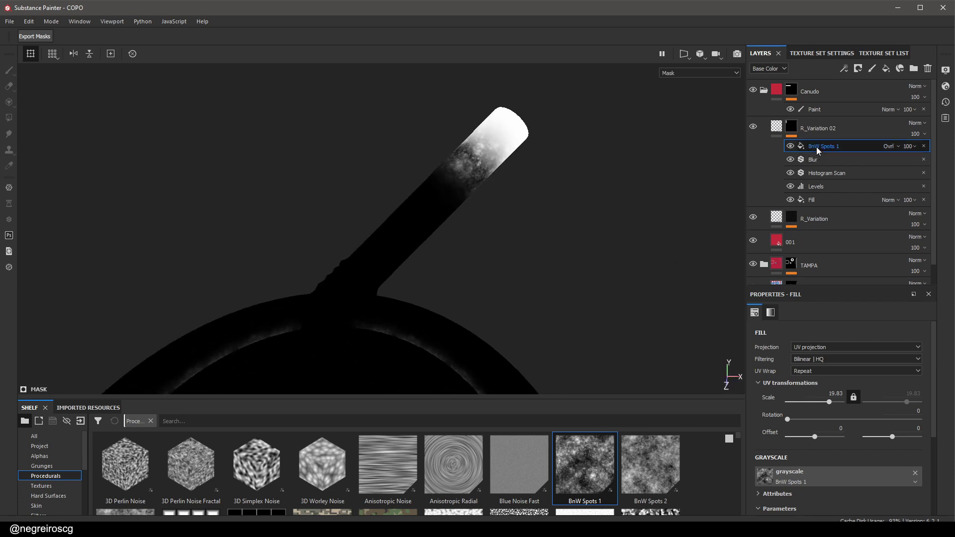
Add a BnW Spots 2 fill on top of R_Variation 02's mask effects, with scale 34.85 and Multiply blending
left_click(858, 68)
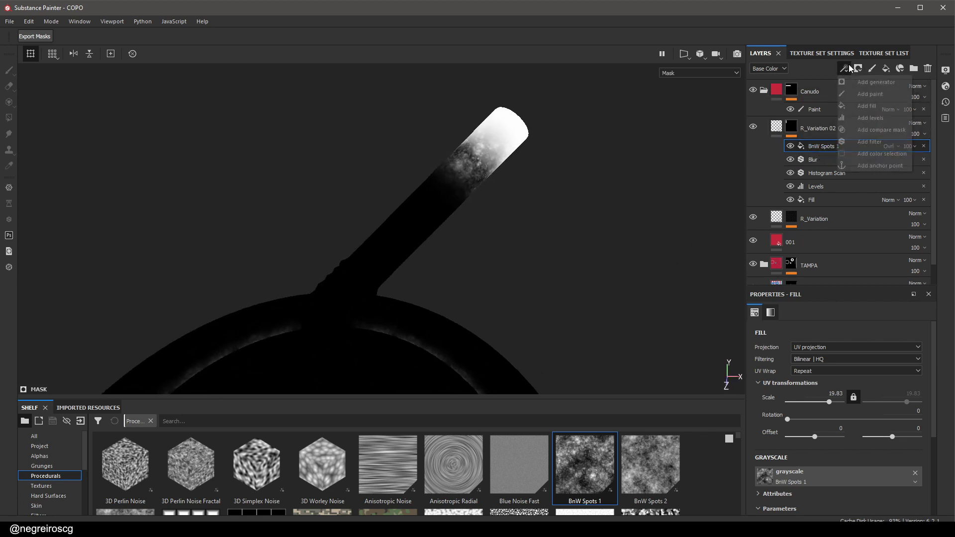
left_click(876, 109)
left_click_drag(663, 462, 846, 473)
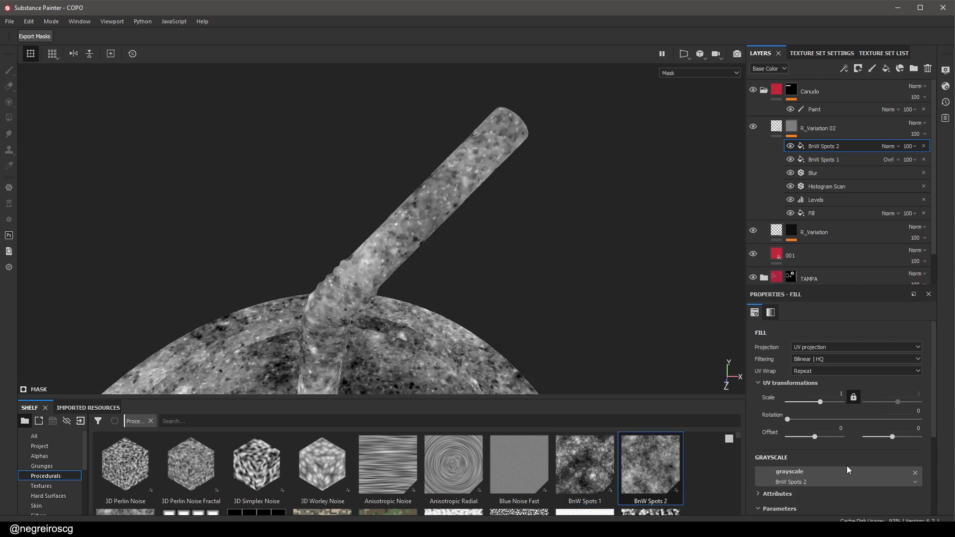
left_click_drag(821, 402, 834, 404)
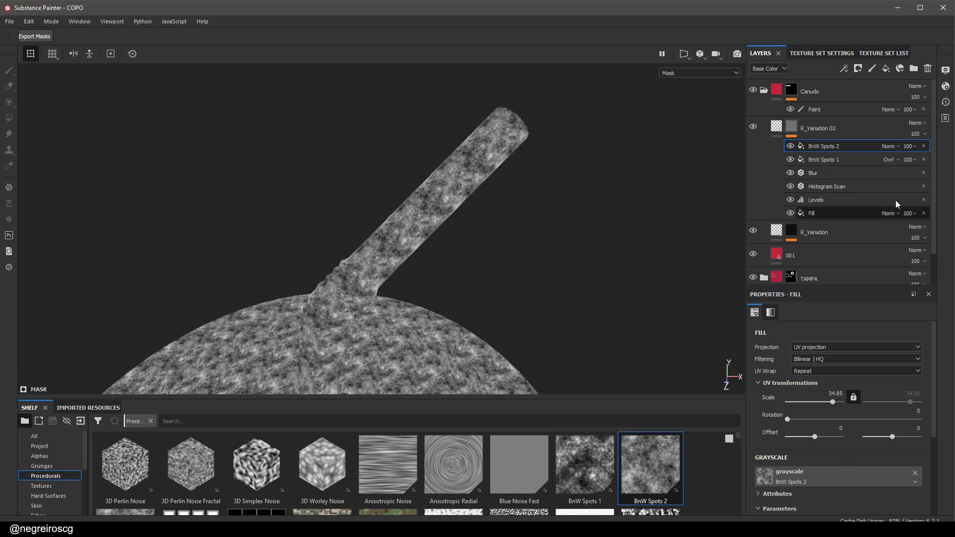
left_click(888, 146)
left_click(906, 195)
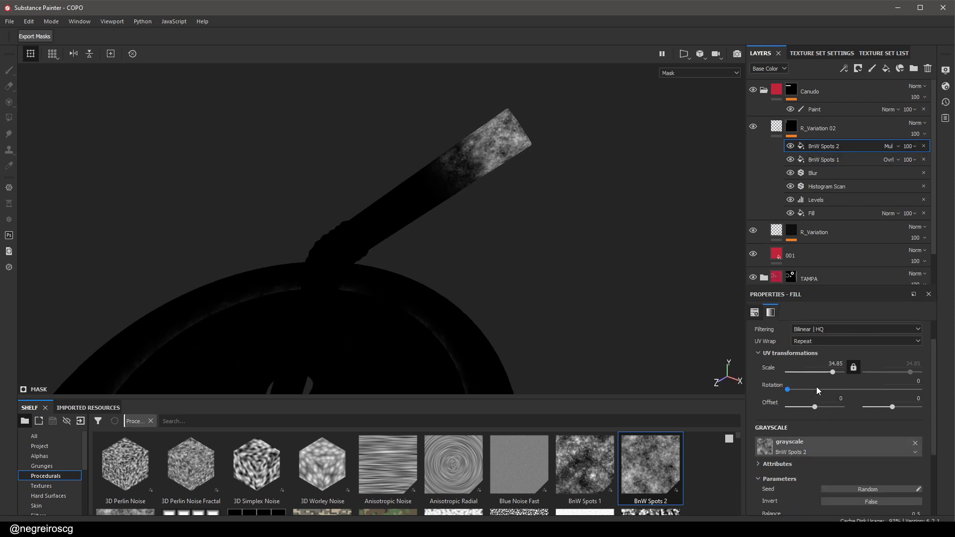
Set the BnW Spots 2 fill's balance to 0.36, contrast to 0.12 and opacity to 78
scroll(816, 387, "down", 3)
left_click_drag(842, 434, 821, 433)
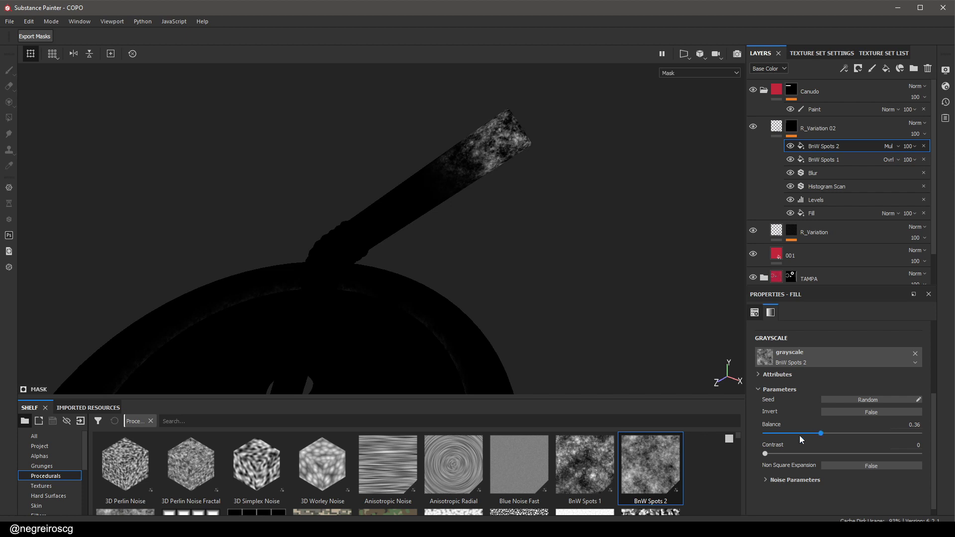
left_click_drag(766, 454, 785, 454)
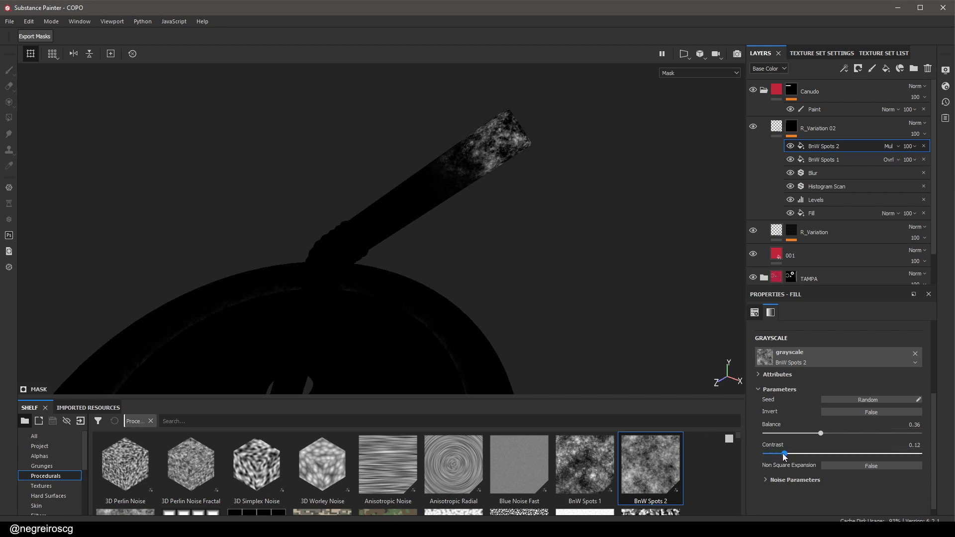
left_click(910, 147)
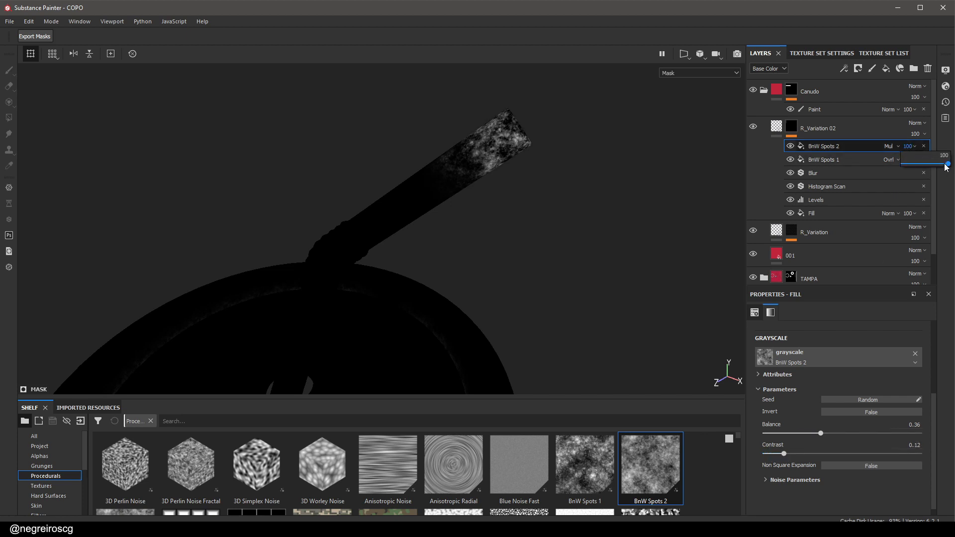
left_click_drag(946, 167, 938, 167)
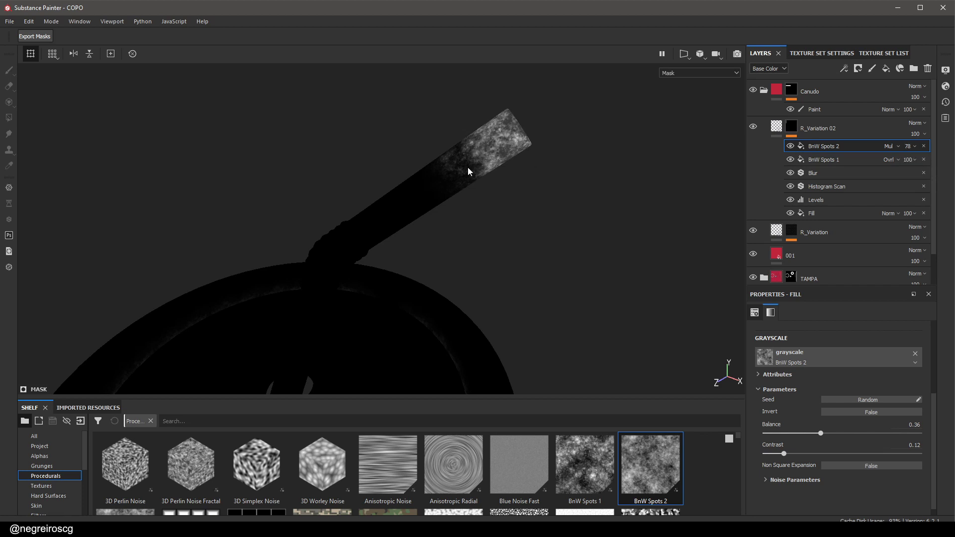
Return to the material view, set R_Variation 02's roughness to 1, and check the straw's tip under rotated lighting
key("m")
scroll(469, 165, "up", 3)
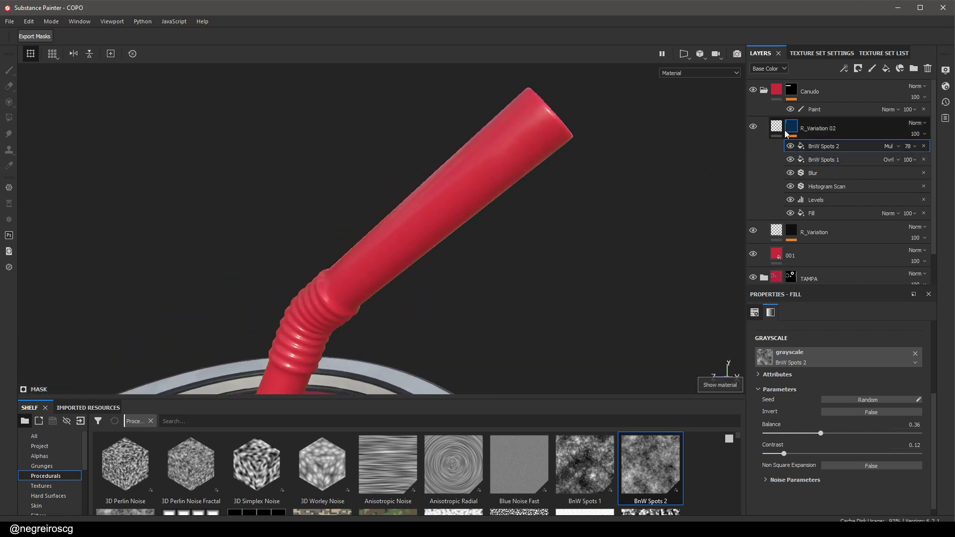
left_click(777, 127)
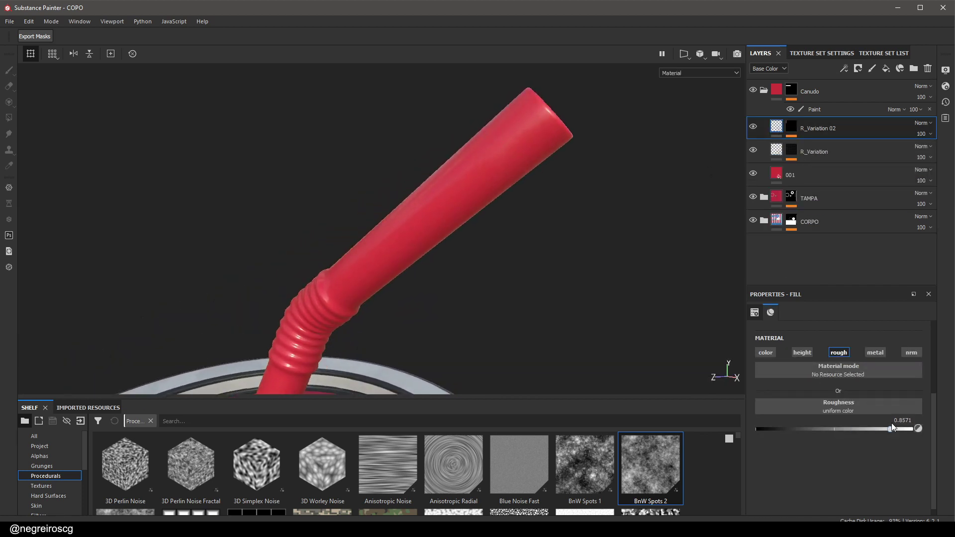
left_click_drag(572, 219, 602, 170, "alt")
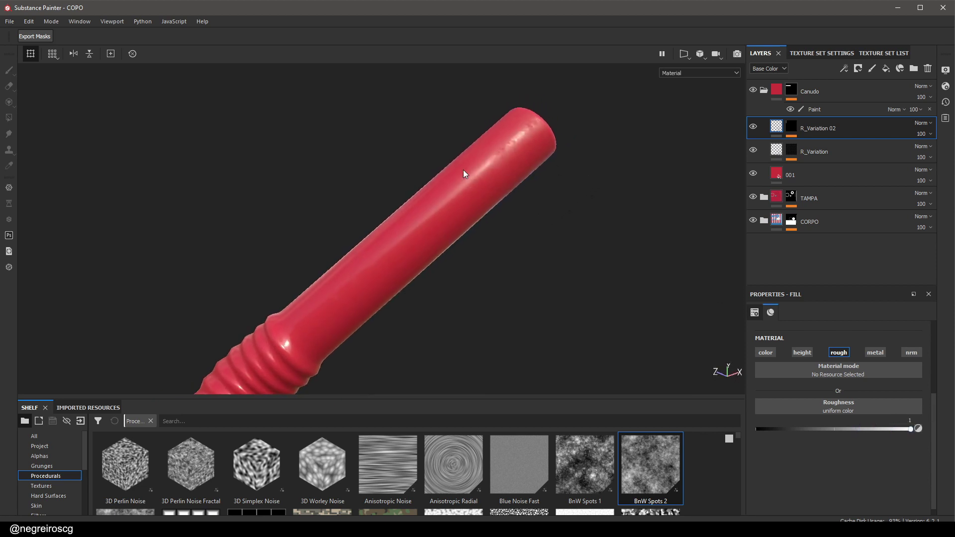
right_click_drag(466, 174, 574, 175, "shift")
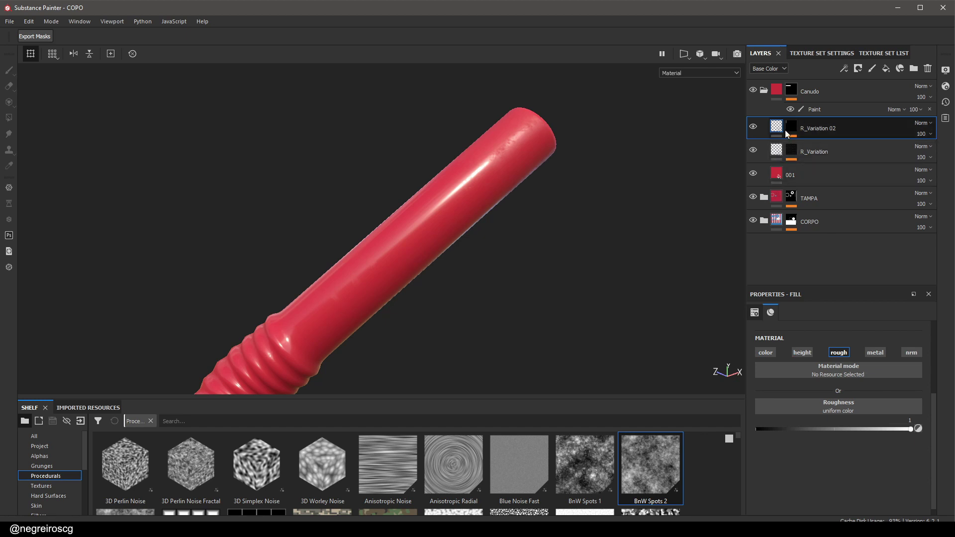
Switch the layer stack to the Roughness channel and set R_Variation 02's opacity to 65 after testing 100 on the straw
left_click(767, 70)
left_click(772, 91)
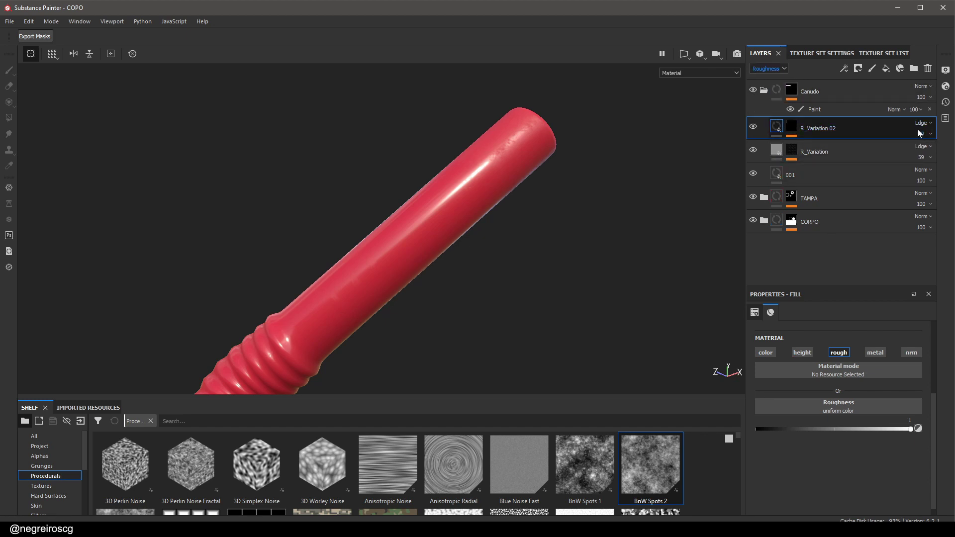
left_click(921, 123)
left_click(905, 139)
left_click(930, 135)
left_click_drag(941, 151, 954, 152)
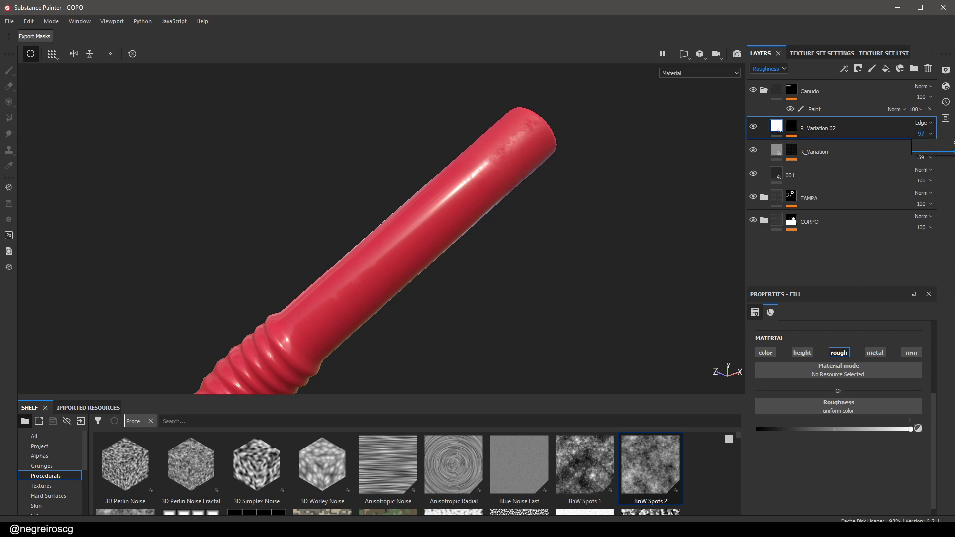
mouse_move(644, 187)
left_mouse_down("alt")
mouse_move(495, 159)
mouse_move(554, 195)
mouse_move(649, 192)
left_mouse_up("alt")
right_click_drag(649, 193, 602, 206, "shift")
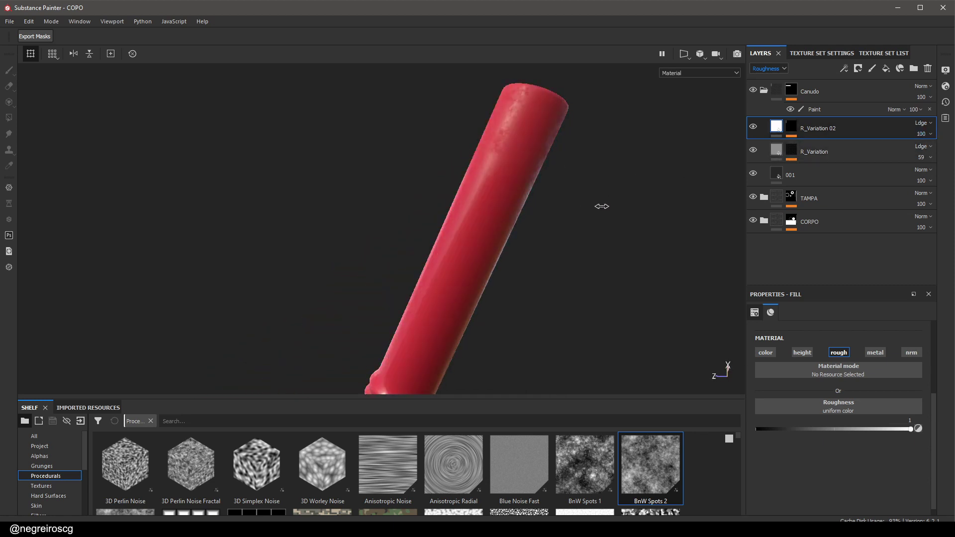
left_click_drag(506, 197, 552, 181, "alt")
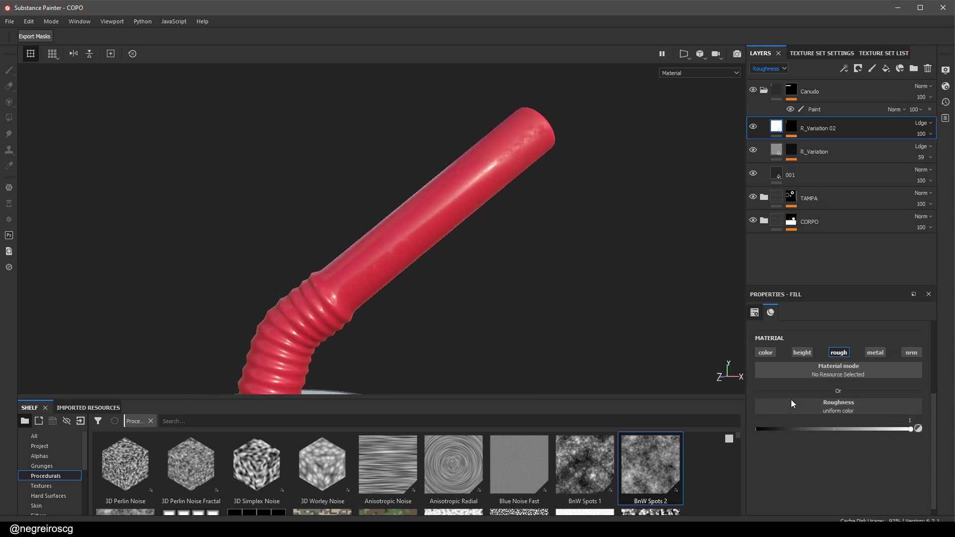
left_click(930, 135)
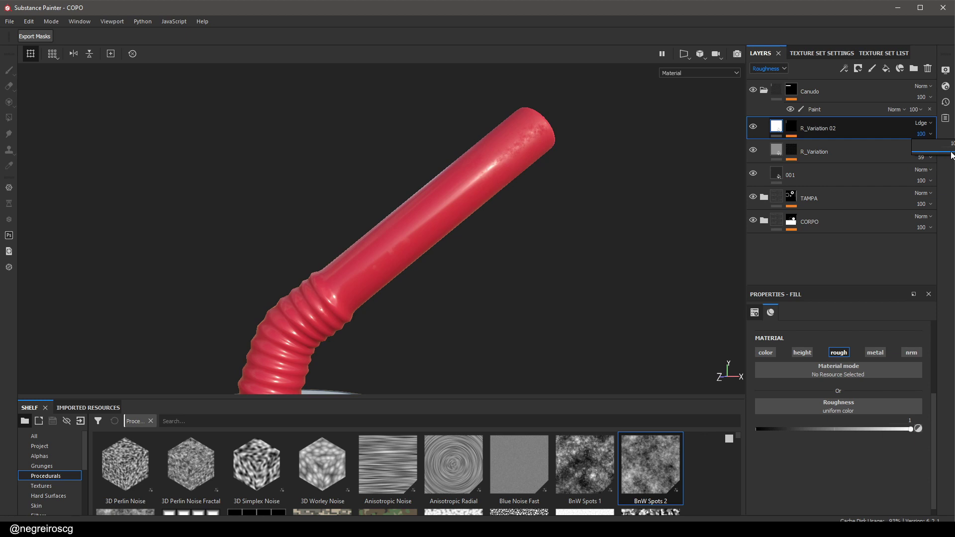
left_click_drag(952, 155, 940, 155)
Enable the color channel on R_Variation 02 and set its base color to a dark red (R 0.031, G 0.001, B 0.001)
left_click(766, 353)
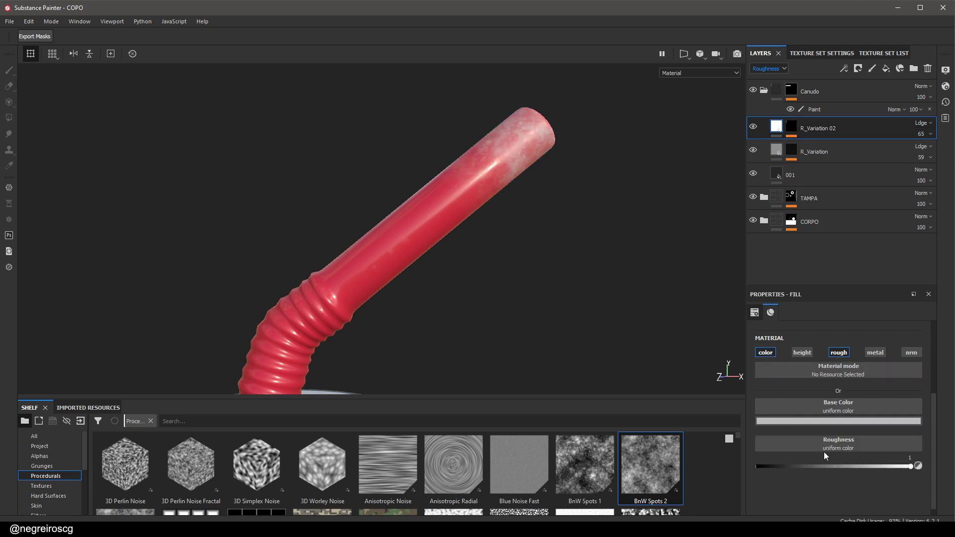
left_click(832, 422)
left_click_drag(891, 365, 899, 388)
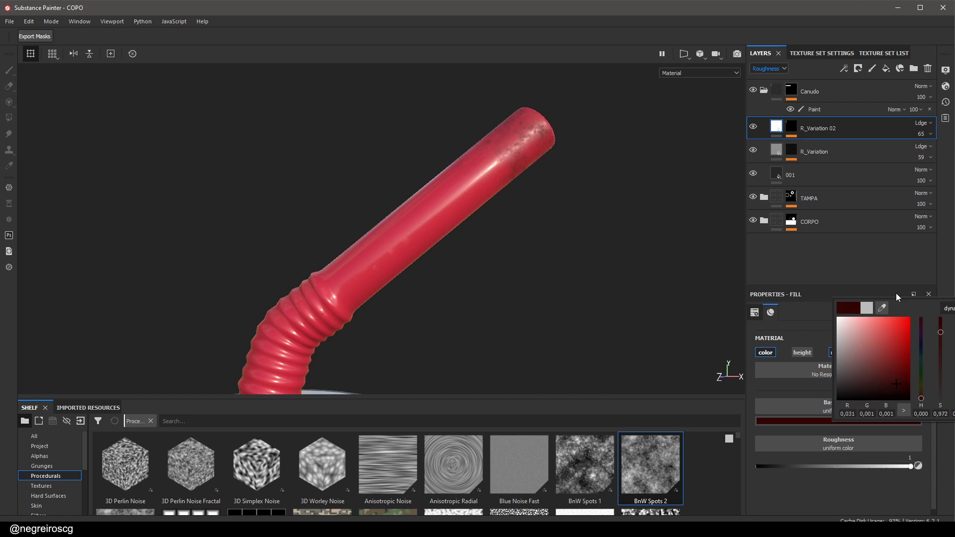
Switch the layer stack to the Base Color channel and set R_Variation 02's blend mode to Multiply with opacity 60
left_click(769, 68)
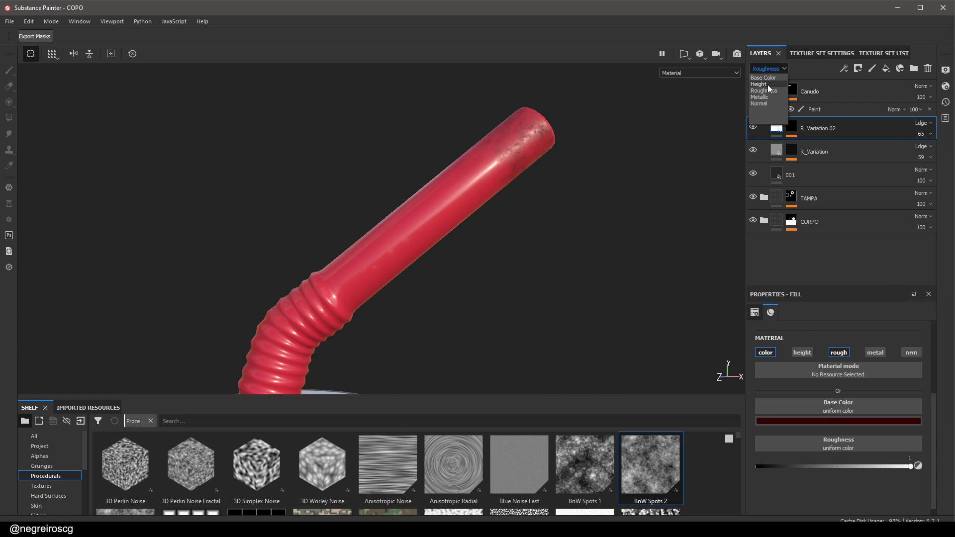
left_click(767, 77)
left_click(925, 126)
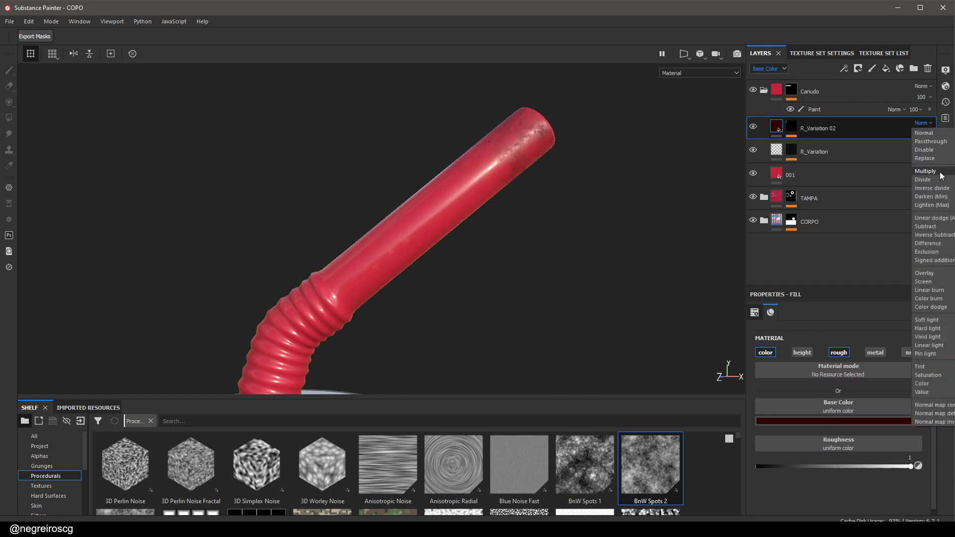
left_click(942, 175)
left_click(931, 134)
left_click_drag(954, 153, 942, 155)
scroll(452, 301, "down", 6)
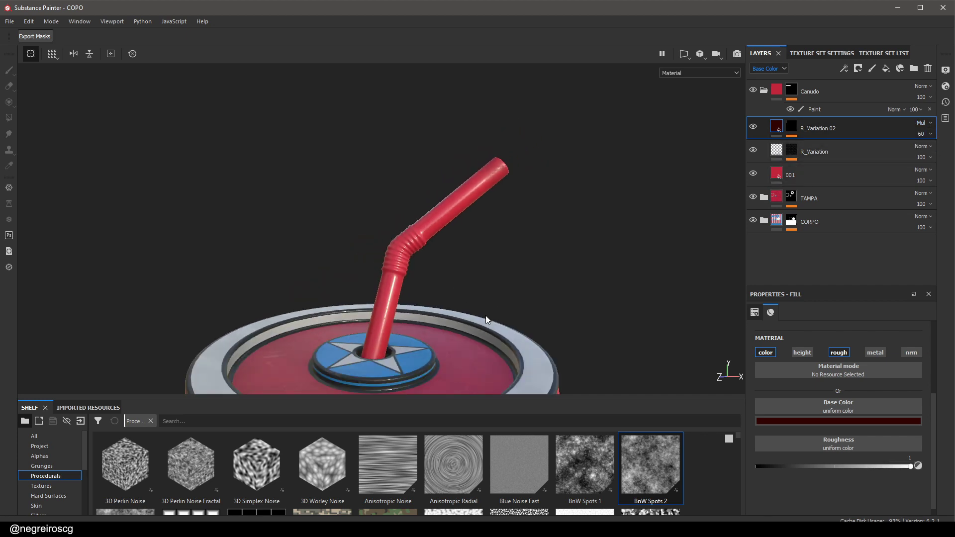
left_click_drag(469, 293, 397, 291, "alt")
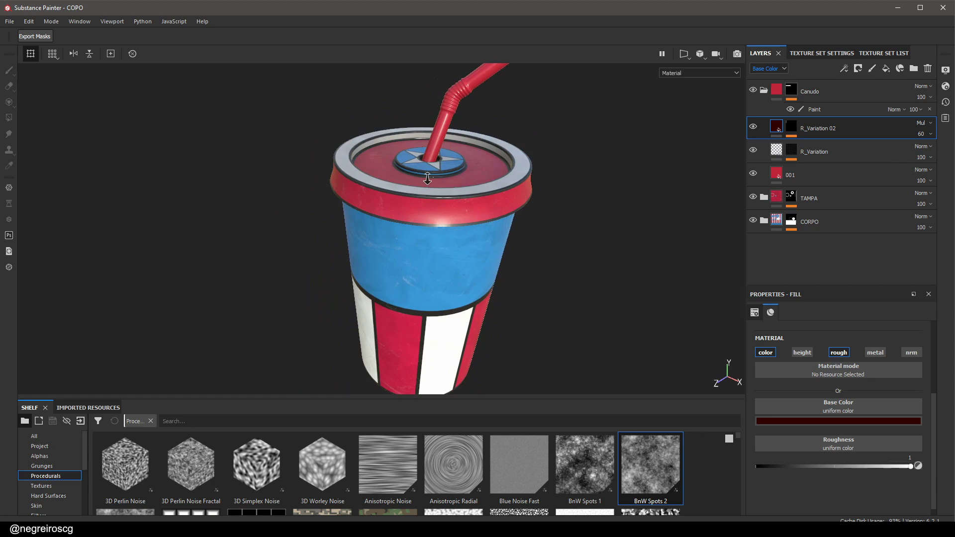
Collapse the Canudo folder and add a fill layer named OCLUSAO above it with only the color channel enabled
left_click(764, 91)
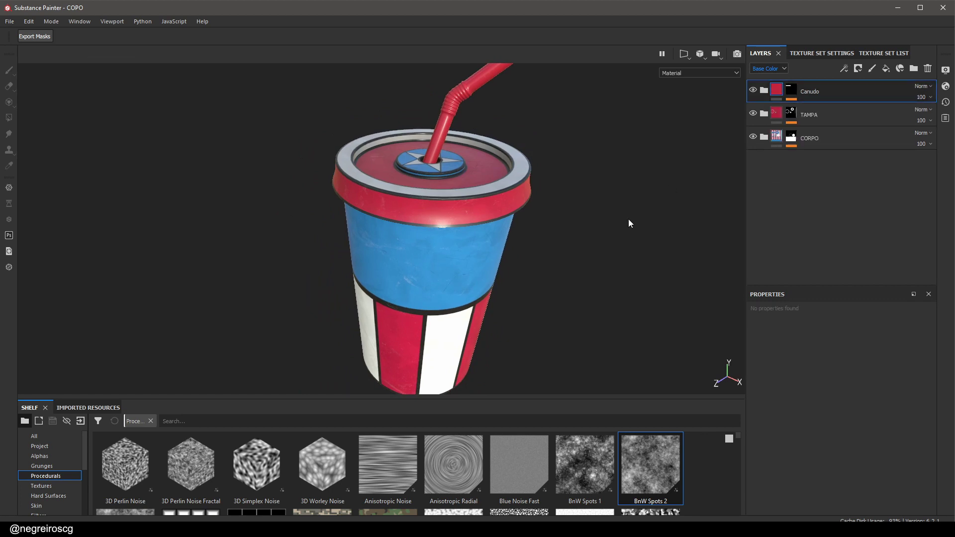
left_click_drag(629, 221, 532, 242, "alt")
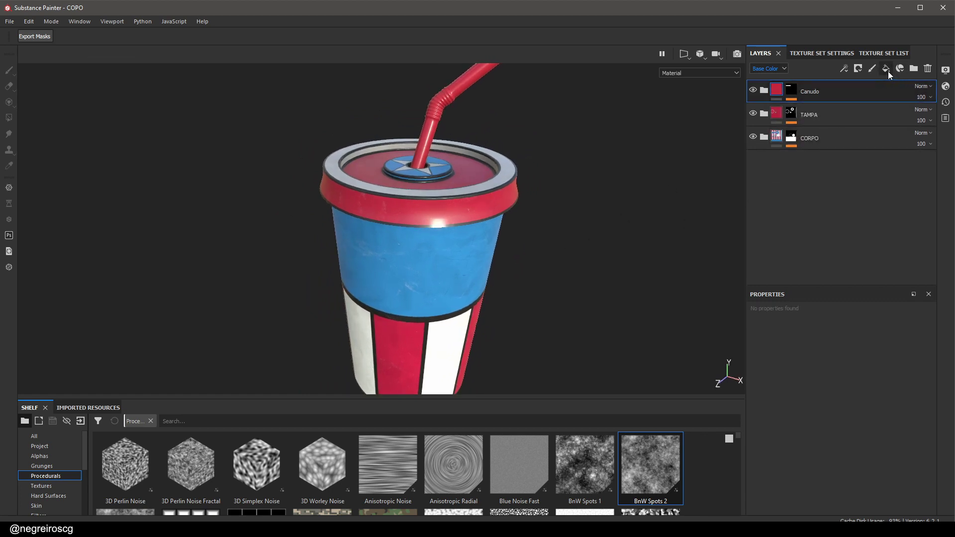
left_click(887, 69)
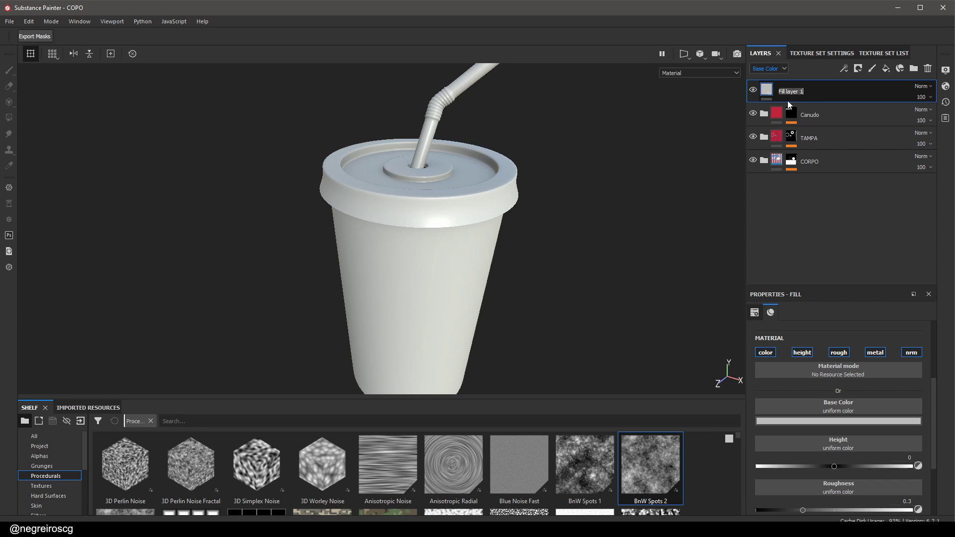
type("o")
left_click(803, 353)
left_click(839, 352)
left_click(876, 353)
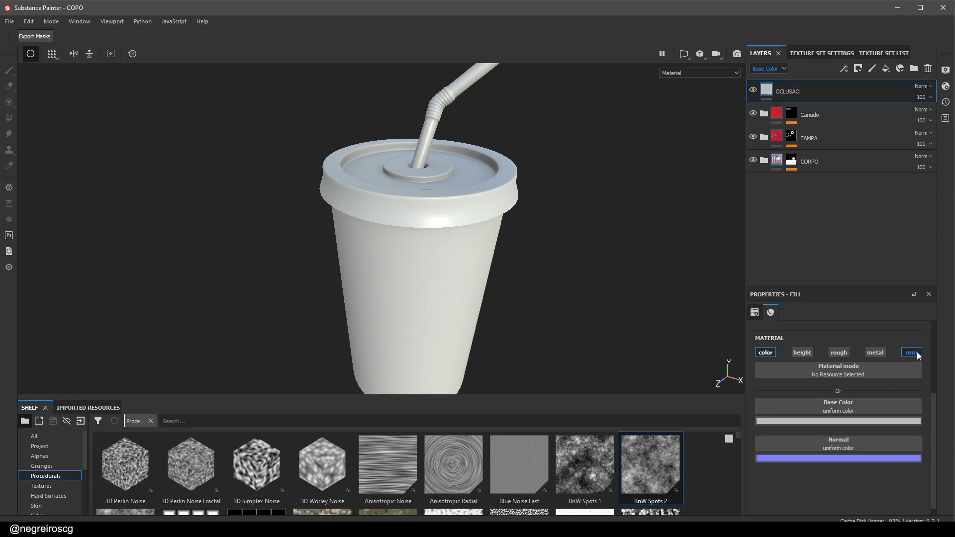
left_click(912, 352)
Set OCLUSAO's base color to a dark brown (R 0.082, G 0.041, B 0.014)
left_click(858, 421)
left_click(903, 362)
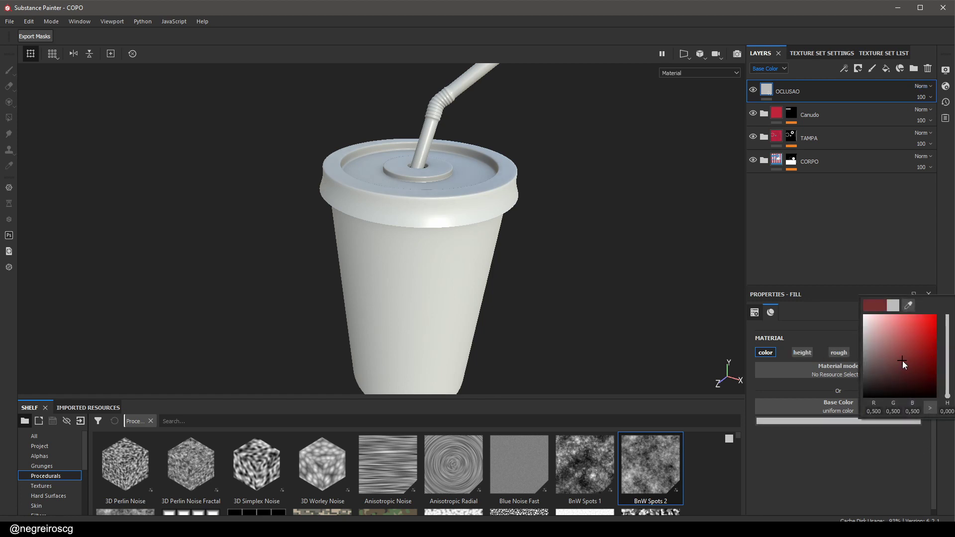
left_click(948, 391)
left_click_drag(948, 395, 949, 396)
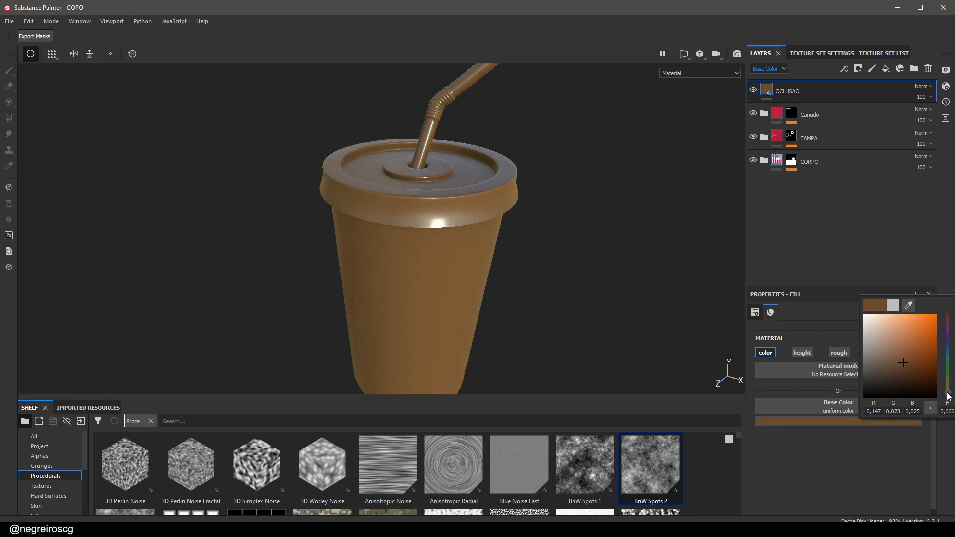
left_click(903, 370)
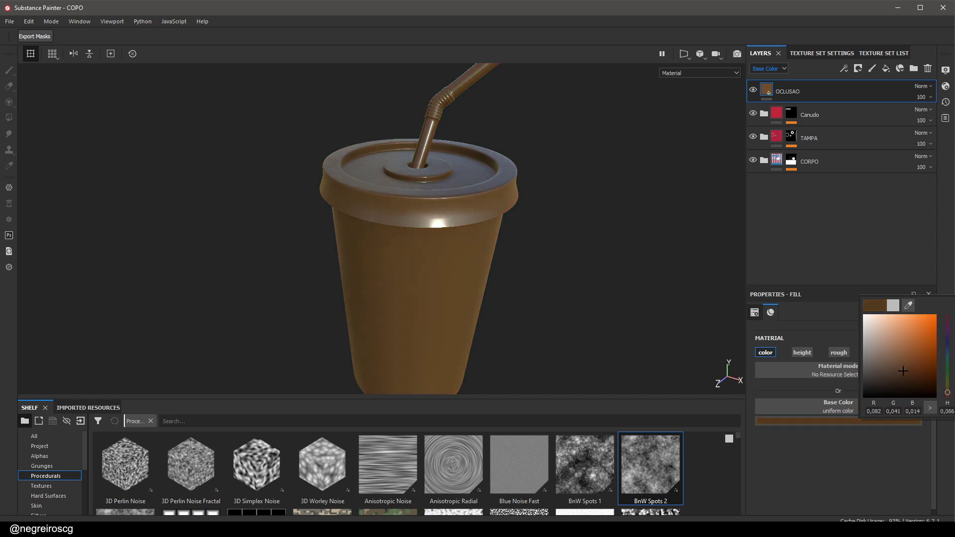
left_click(524, 260)
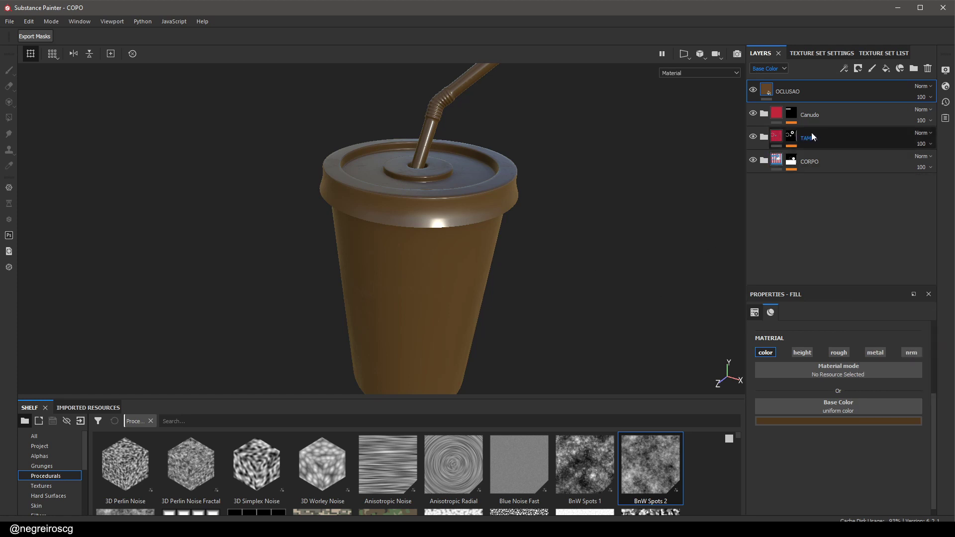
Add a black mask to OCLUSAO and give it an Ambient Occlusion generator
left_click(858, 70)
left_click(889, 92)
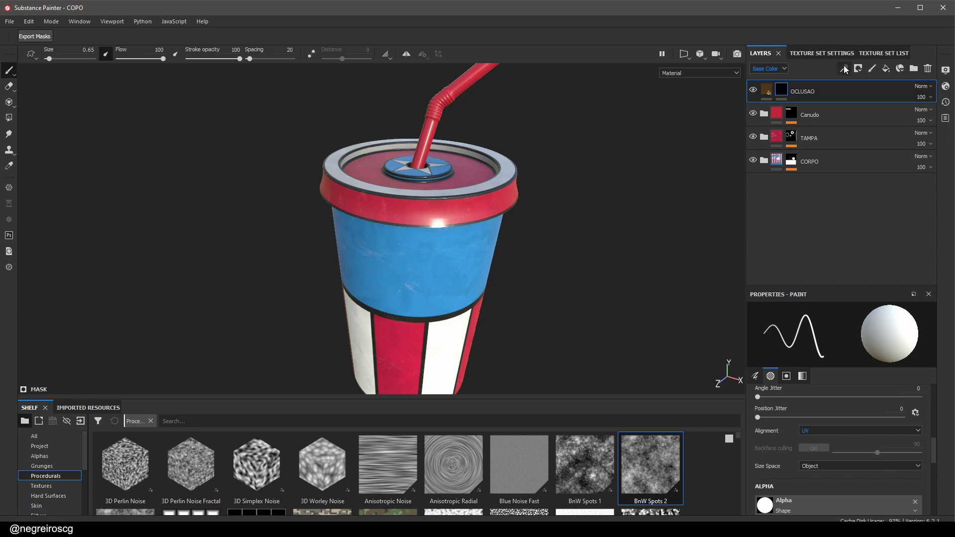
left_click(844, 68)
left_click(877, 78)
left_click(851, 335)
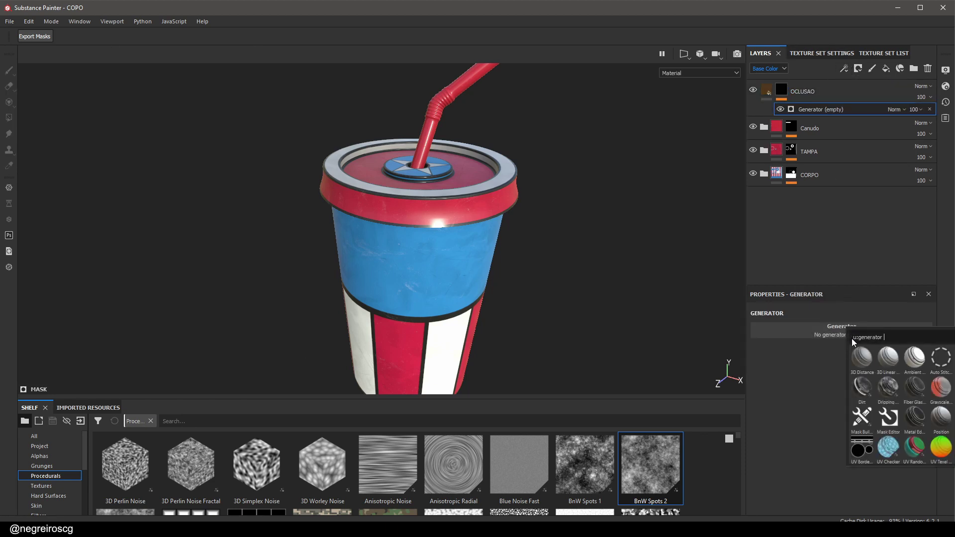
left_click(914, 357)
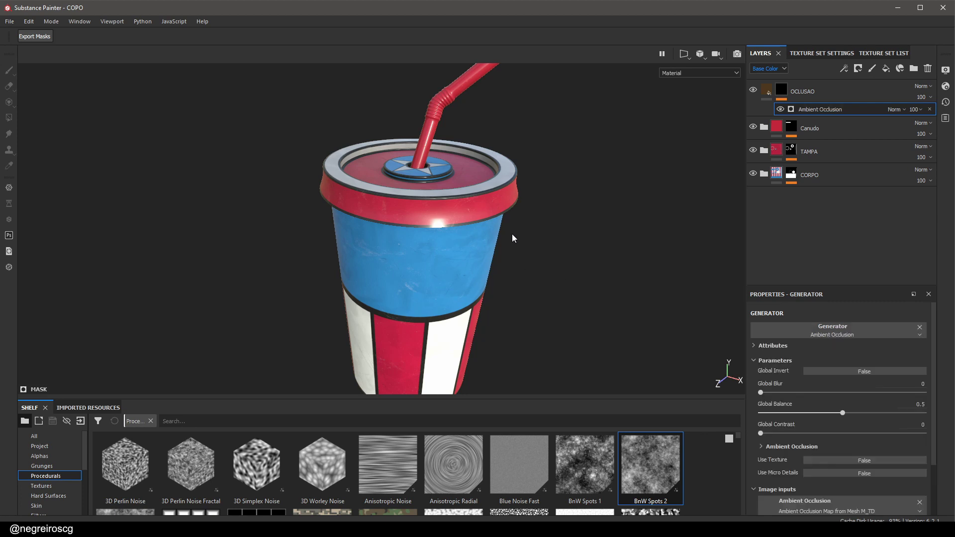
In the mask view, set the Ambient Occlusion generator's global balance to 0.09, global blur to 1.91 and global invert to True
left_click(782, 93, "alt")
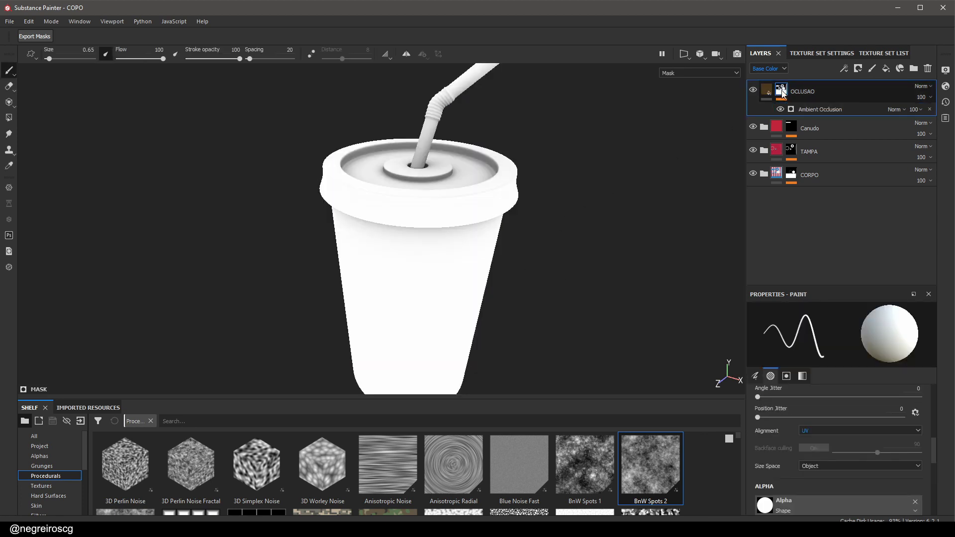
left_click(818, 111)
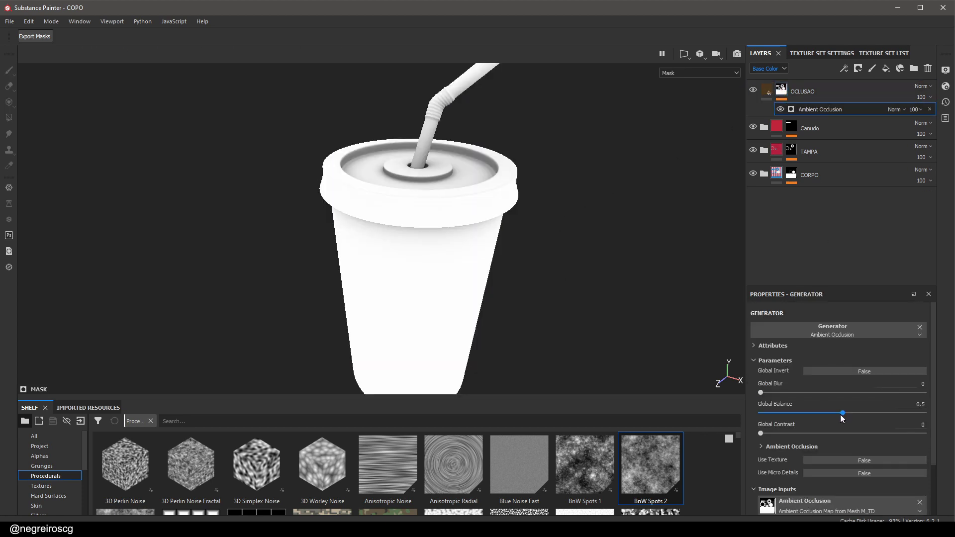
left_click_drag(842, 418, 771, 422)
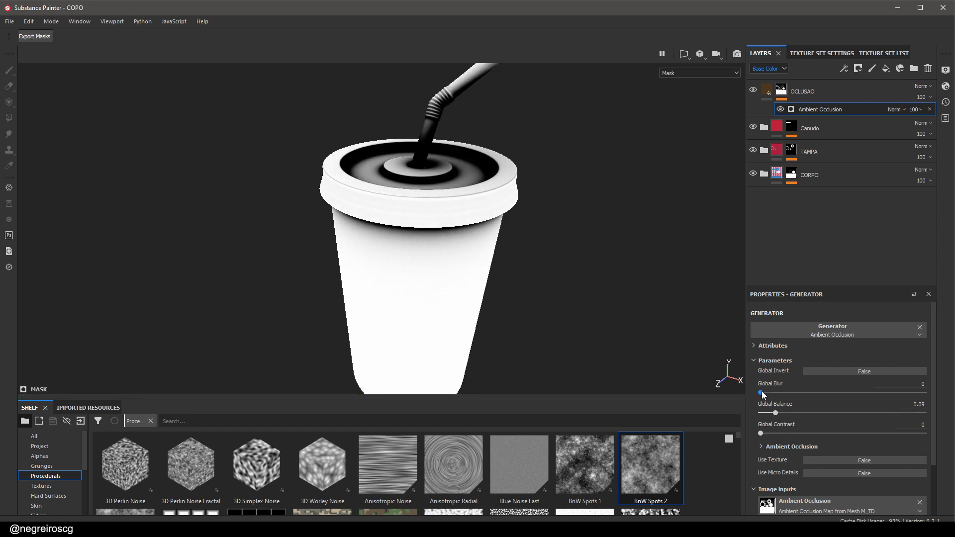
left_click_drag(762, 391, 781, 393)
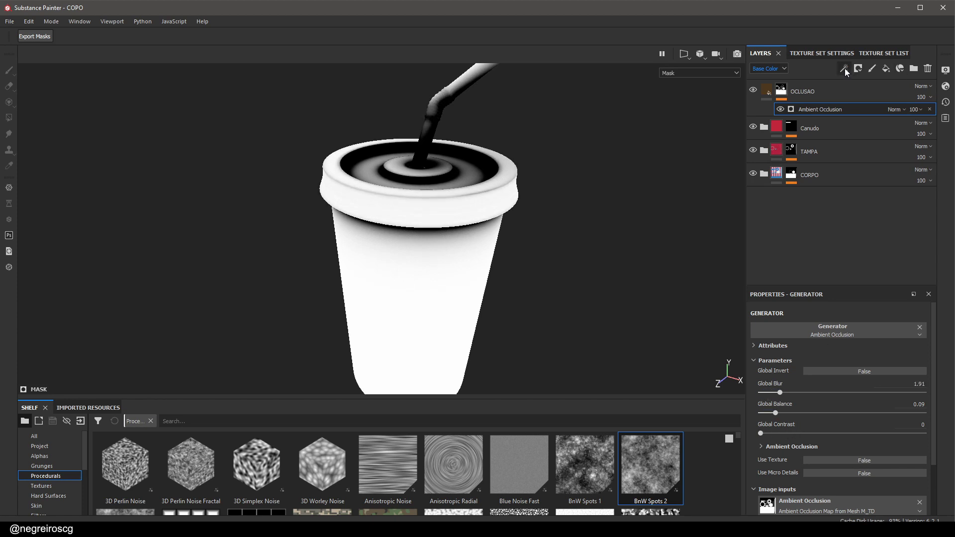
left_click(864, 372)
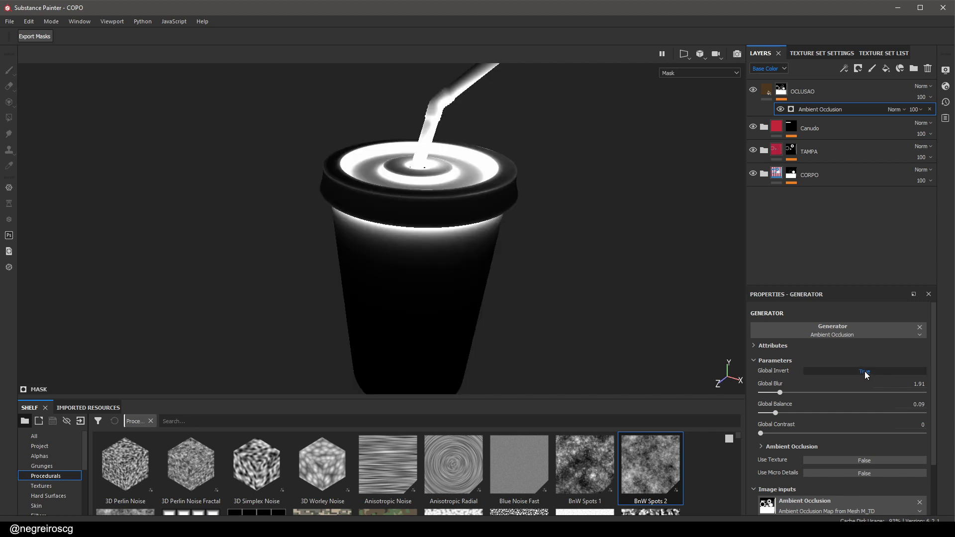
Add a fill to OCLUSAO's mask and assign the Clouds 3 procedural after trying Dirt 4
left_click(845, 68)
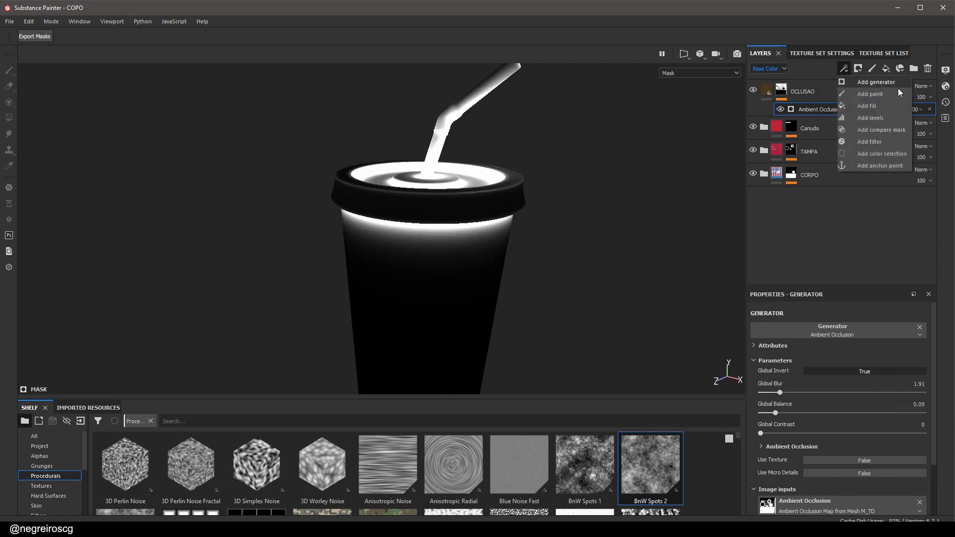
left_click(883, 109)
scroll(529, 485, "down", 3)
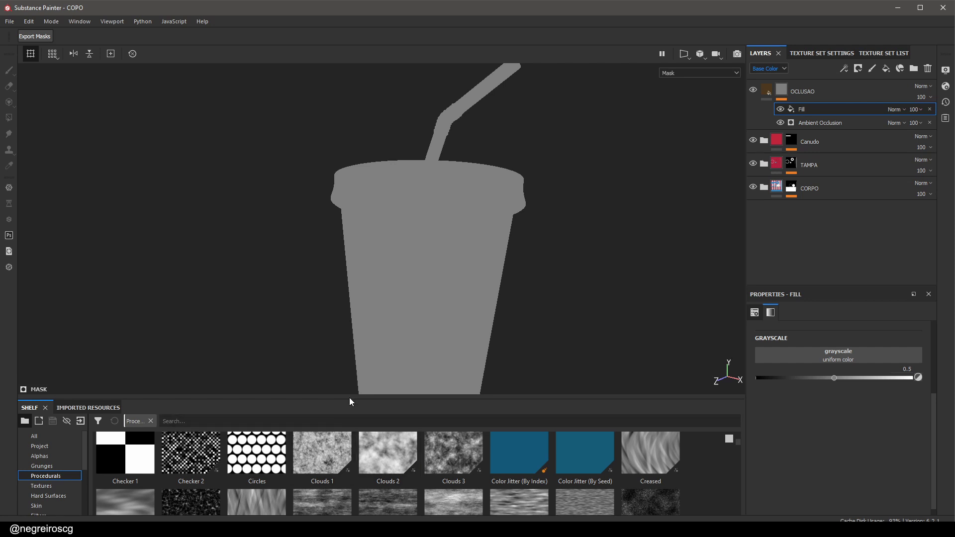
left_click_drag(342, 398, 358, 192)
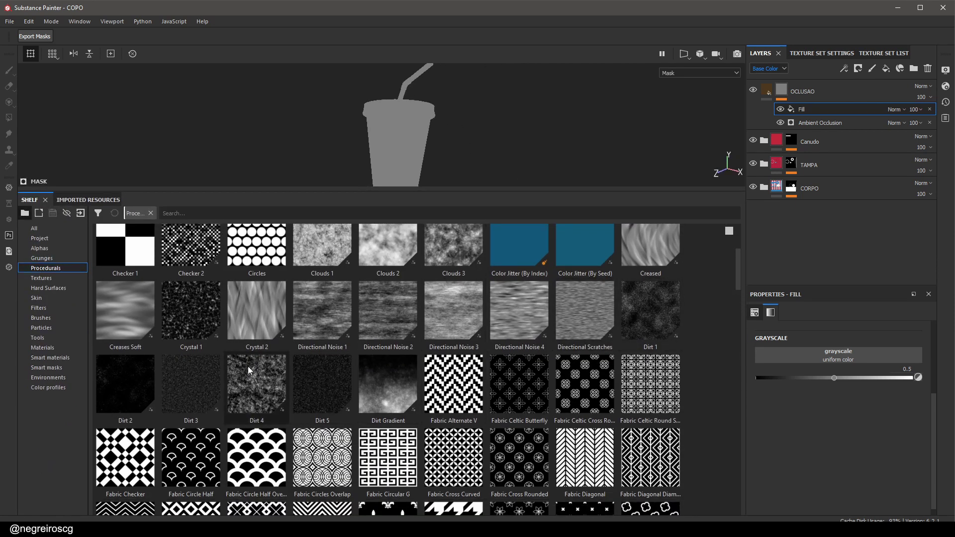
left_click_drag(249, 374, 837, 359)
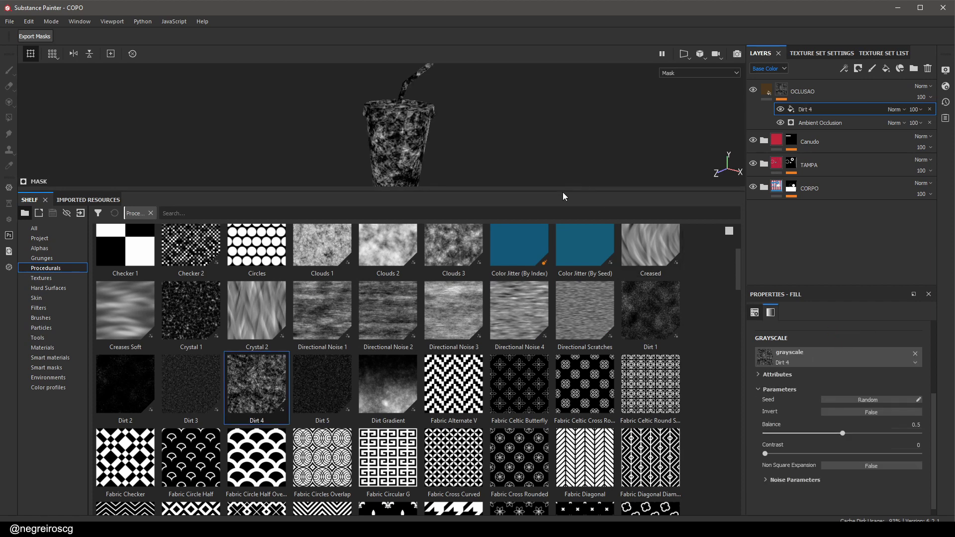
left_click_drag(454, 246, 823, 340)
Set the Clouds 3 fill's scale to 4.74 and its blend mode to Overlay
left_click_drag(541, 191, 543, 347)
left_click(894, 109)
left_click(909, 261)
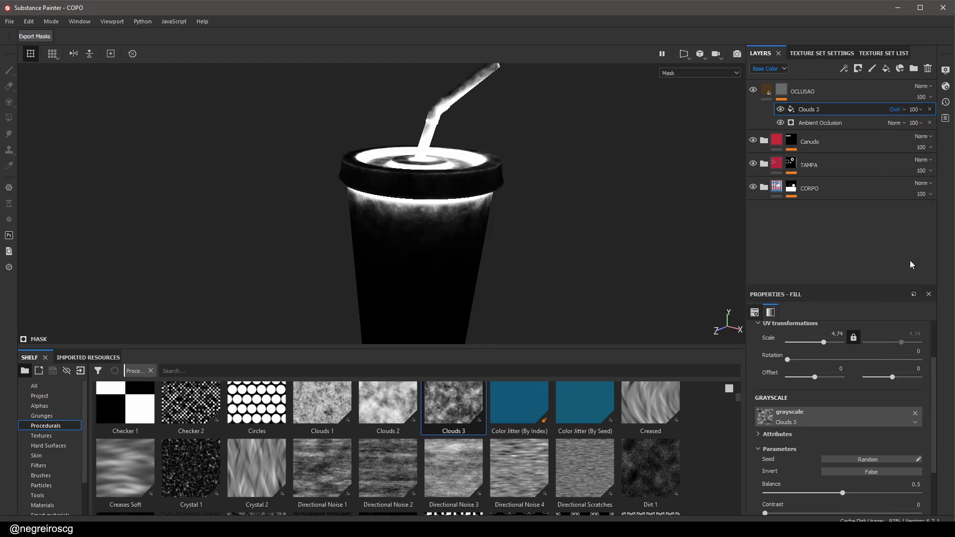
left_click_drag(508, 177, 575, 201, "alt")
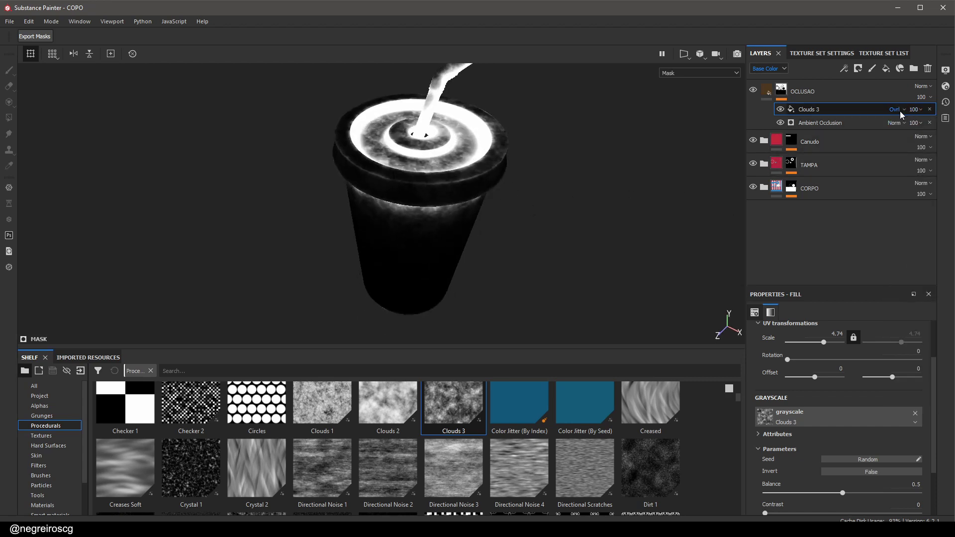
Add another fill to OCLUSAO's mask using BnW Spots 1, with scale 6.5 and blend mode Multiply
left_click(844, 68)
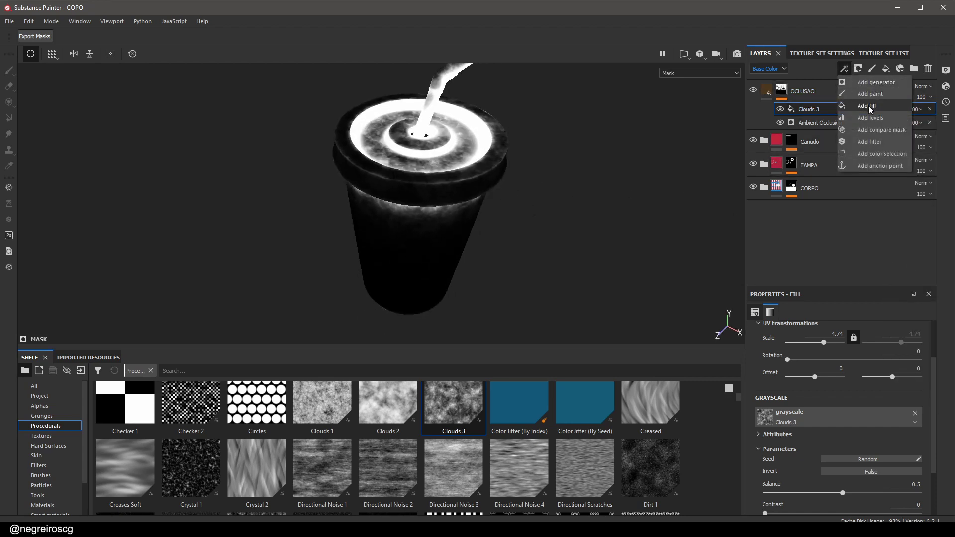
left_click(869, 106)
scroll(609, 453, "down", 3)
scroll(597, 438, "up", 6)
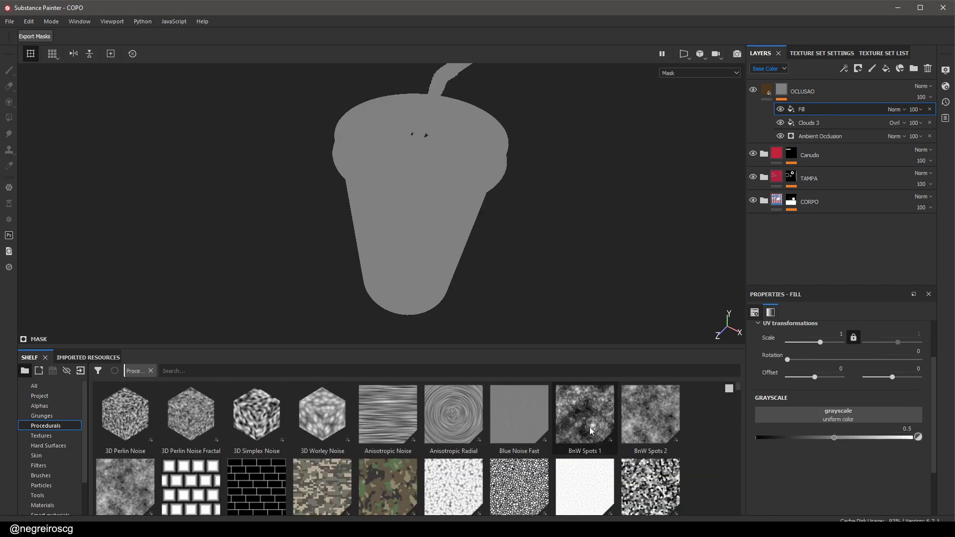
left_click_drag(590, 427, 840, 417)
left_click_drag(825, 344, 824, 339)
left_click(901, 109)
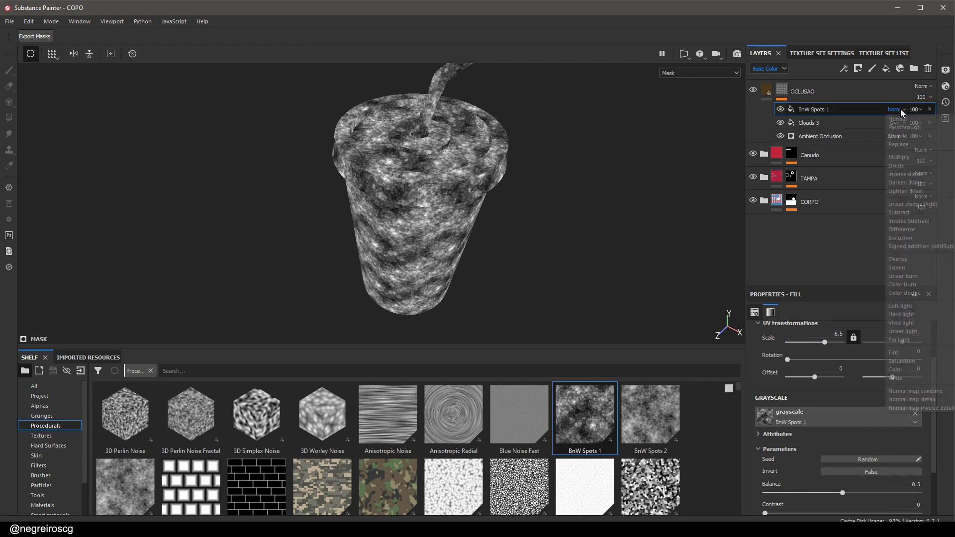
left_click(909, 157)
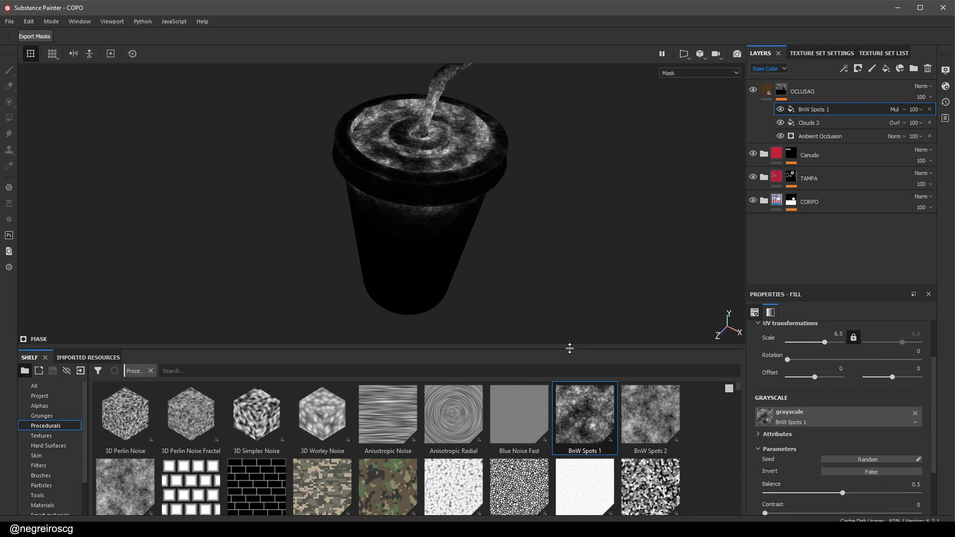
Return to the material view and inspect the occlusion dirt on the lid and straw
left_click_drag(570, 348, 570, 413)
key("m")
scroll(512, 225, "up", 5)
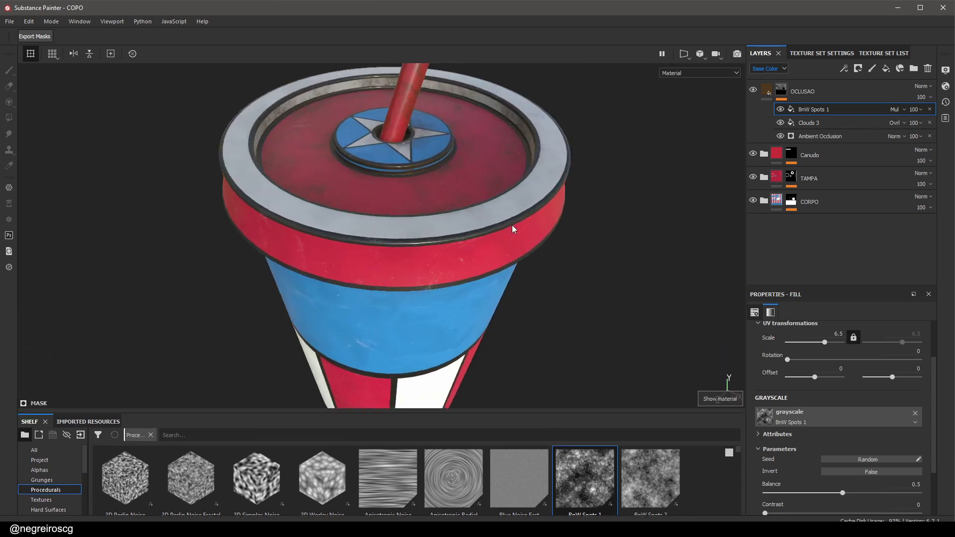
left_click_drag(512, 225, 510, 338, "alt")
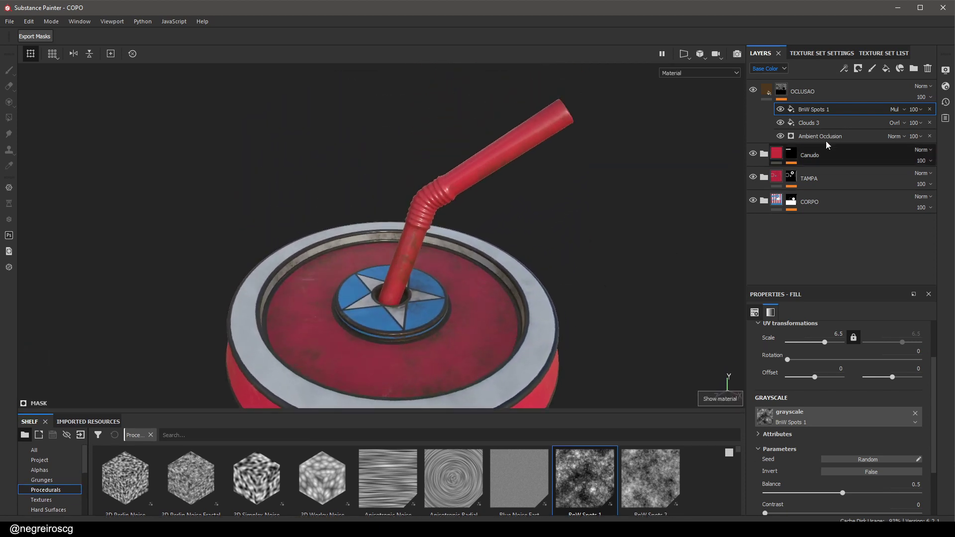
Add a paint effect to OCLUSAO's mask and fill the whole straw mesh with black to exclude it from the dirt
left_click(844, 68)
left_click(882, 92)
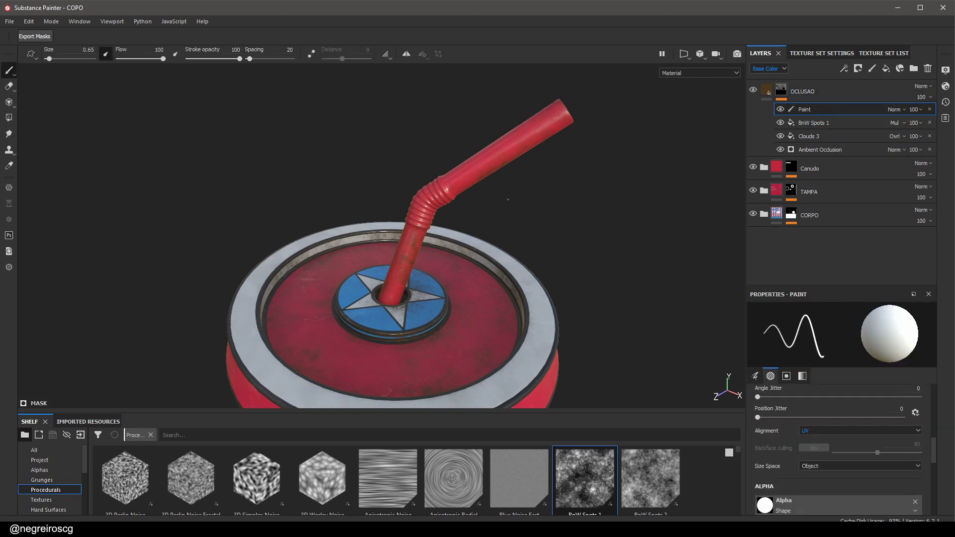
key("4")
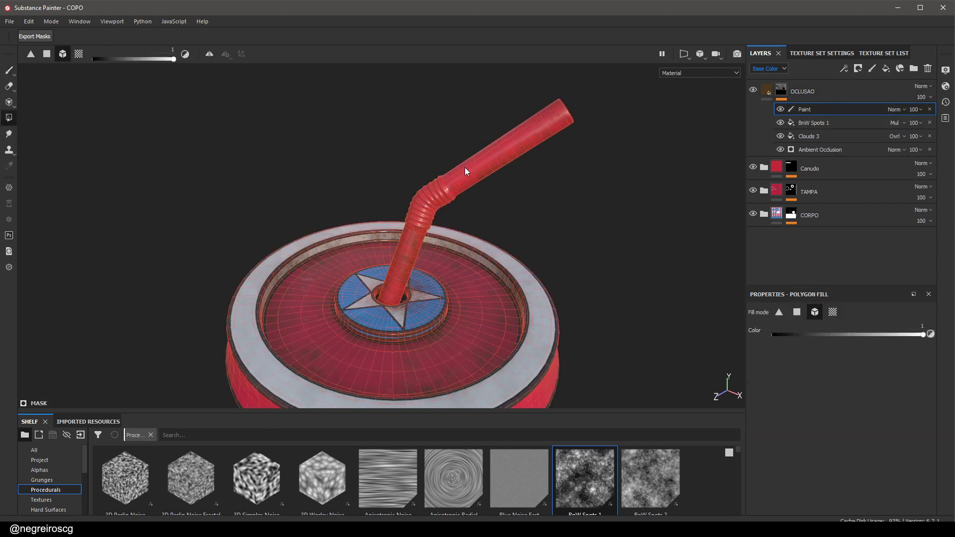
left_click(488, 169)
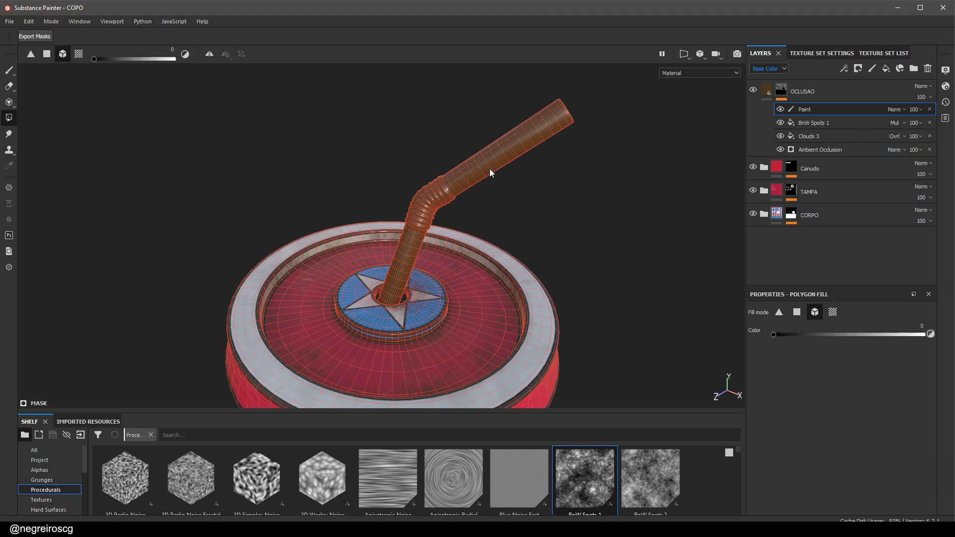
left_click(472, 177)
left_click_drag(473, 178, 533, 186, "alt")
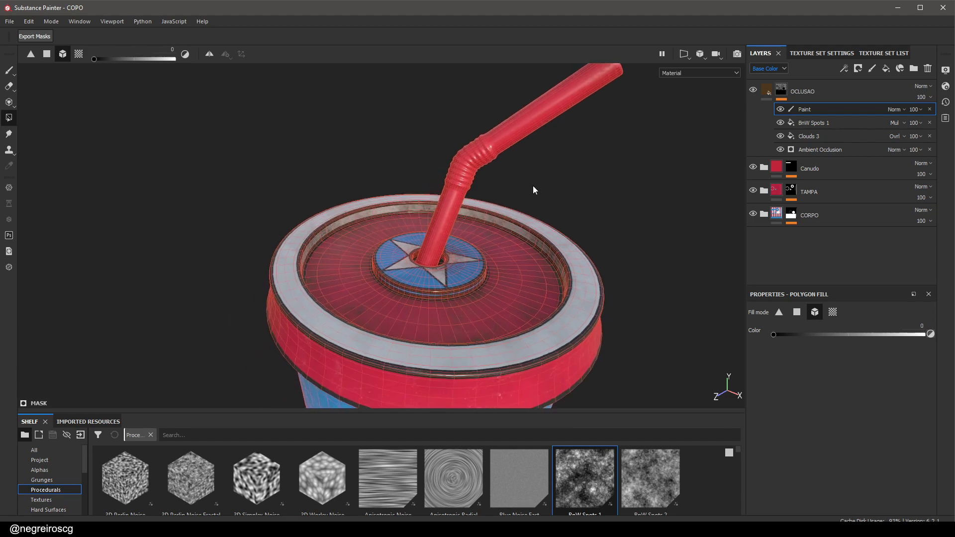
key("1")
Set the OCLUSAO layer's blend mode to Multiply and its opacity to 25
left_click(923, 87)
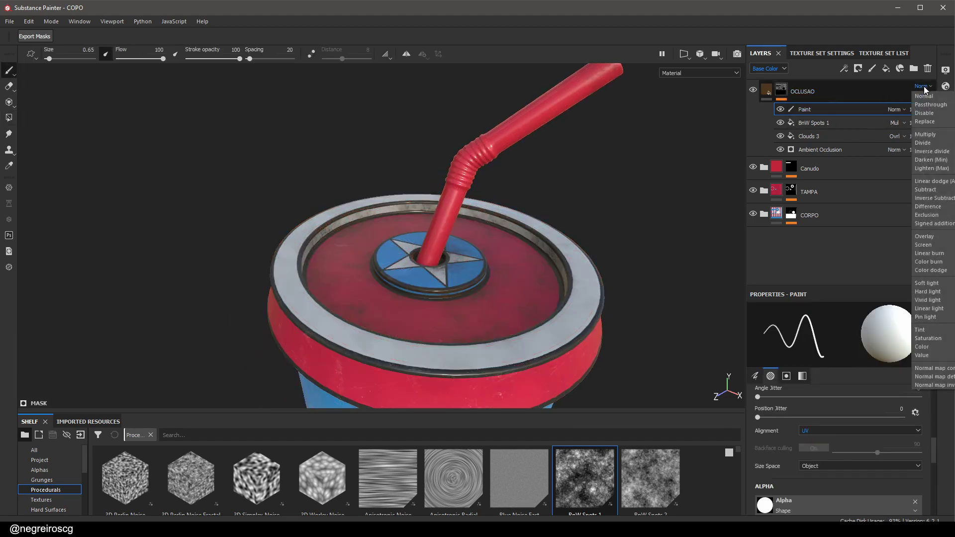
left_click(925, 134)
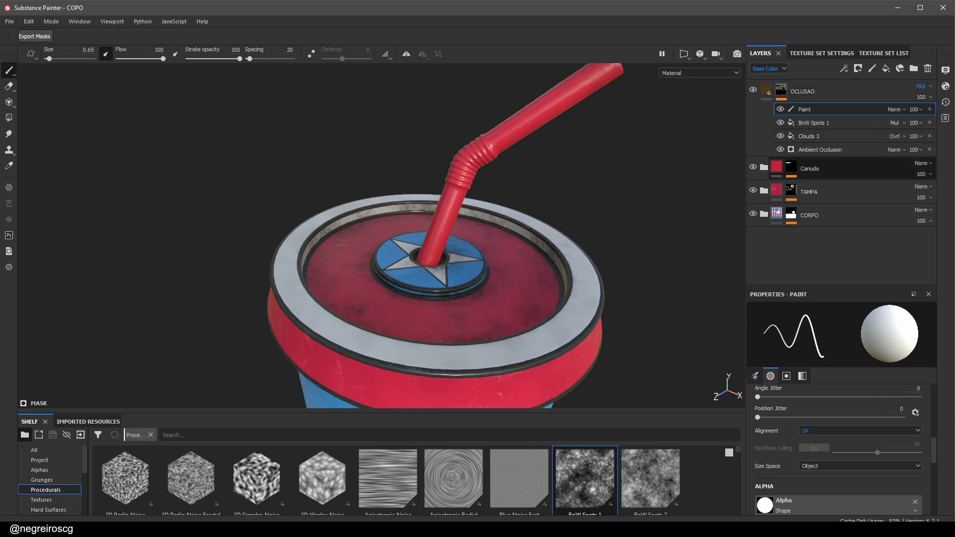
left_click_drag(589, 225, 627, 225, "alt")
left_click(926, 98)
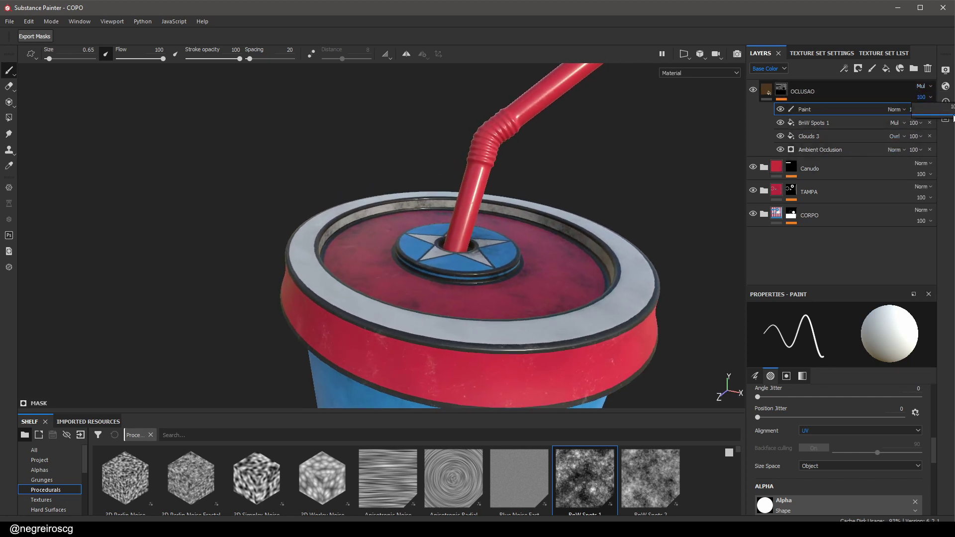
left_click_drag(952, 115, 924, 117)
Examine the occlusion dirt over the whole cup, from the body and base up to the lid
scroll(504, 353, "down", 3)
left_click_drag(505, 353, 418, 273, "alt")
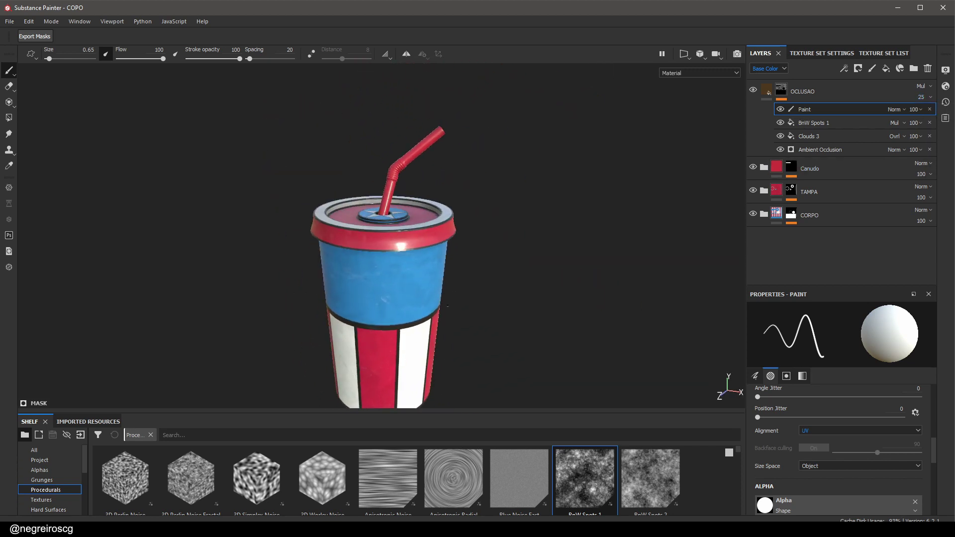
mouse_move(418, 273)
right_mouse_down("shift")
mouse_move(383, 273)
mouse_move(455, 273)
mouse_move(432, 282)
right_mouse_up("shift")
middle_click_drag(431, 281, 399, 302, "alt")
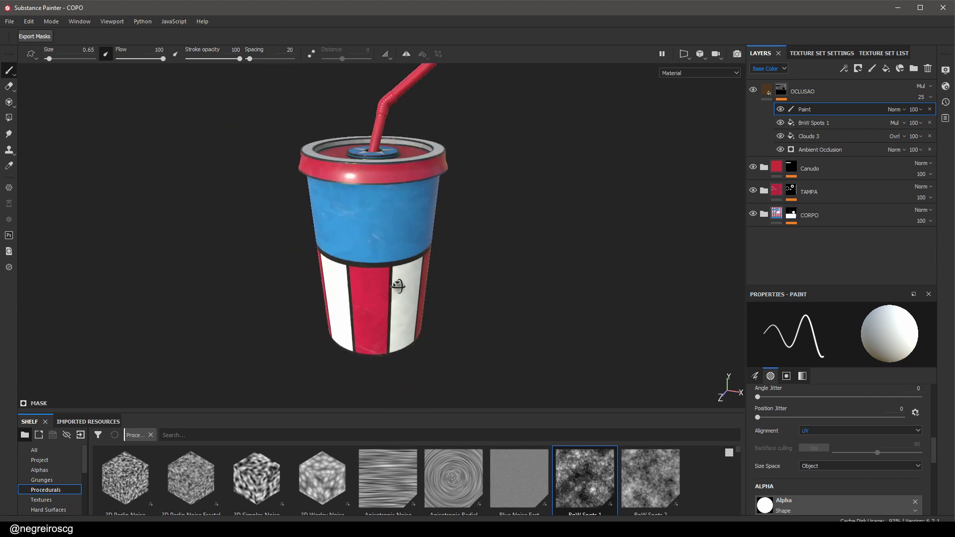
left_click_drag(366, 278, 556, 331, "alt")
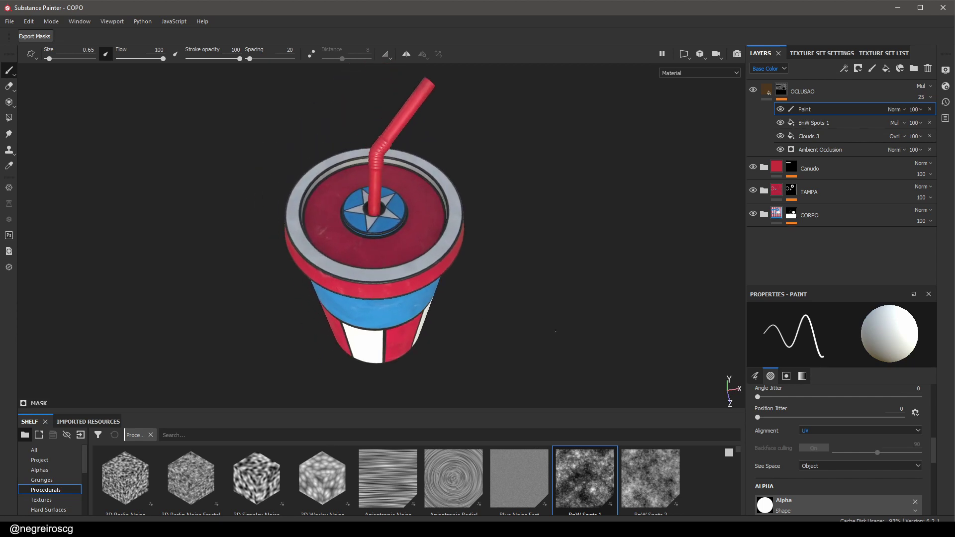
right_click_drag(473, 281, 595, 299, "alt")
Add a new fill layer above OCLUSAO and name it 001
left_click(817, 100)
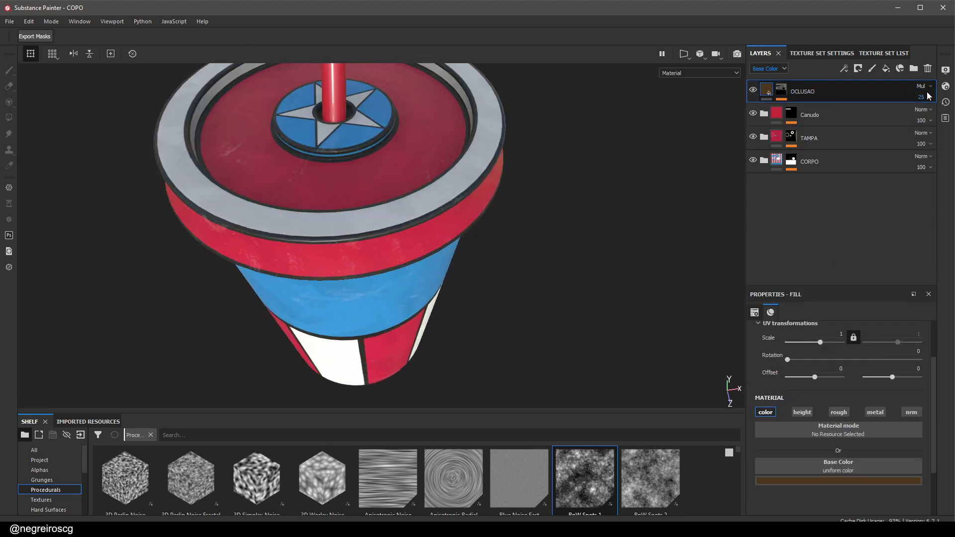
left_click(886, 68)
double_click(796, 93)
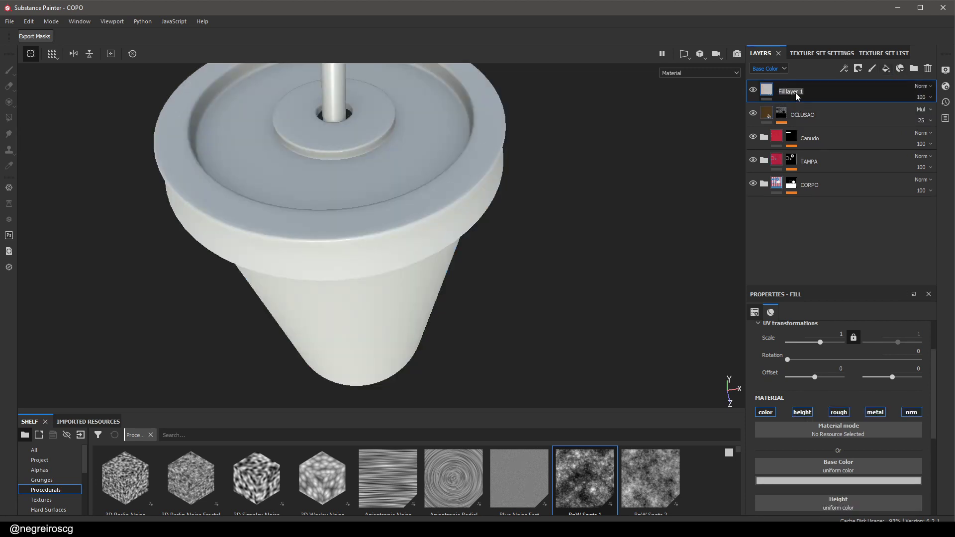
type("001")
key("Return")
Keep only the color channel active on layer 001 and lighten its base color to near white
left_click(802, 412)
left_click(839, 412)
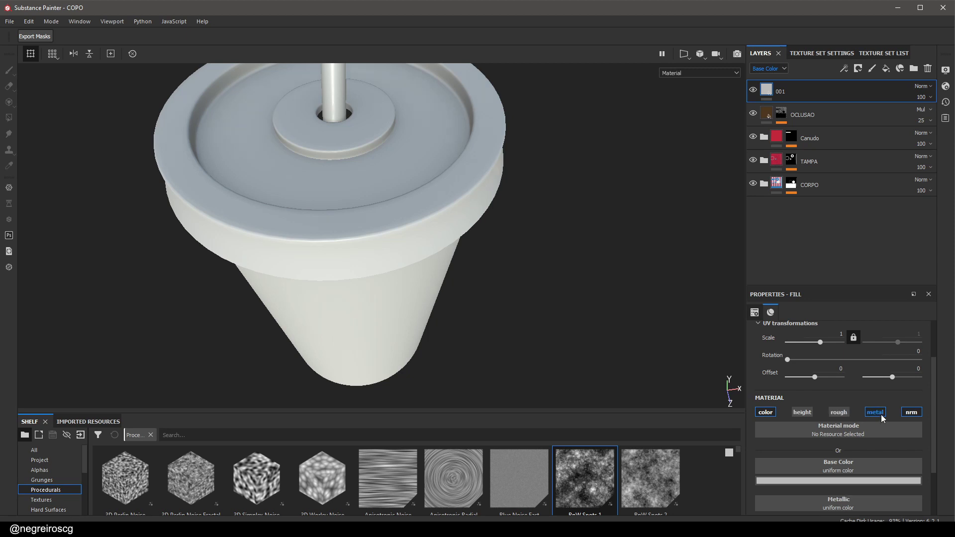
left_click(881, 415)
left_click(874, 481)
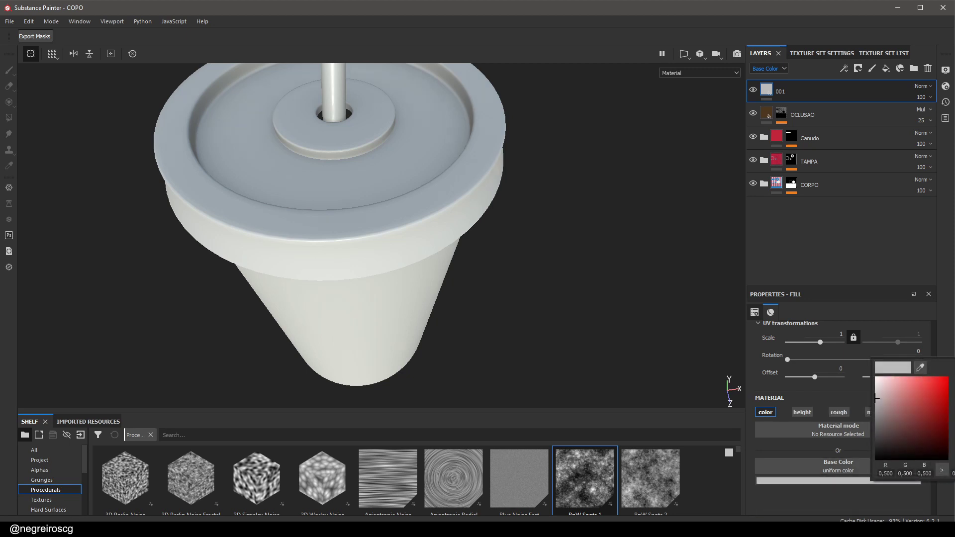
left_click_drag(877, 398, 877, 387)
Give layer 001 a black mask with a fill using the Curvature Map from Mesh M_TD, and display the mask
left_click(900, 68)
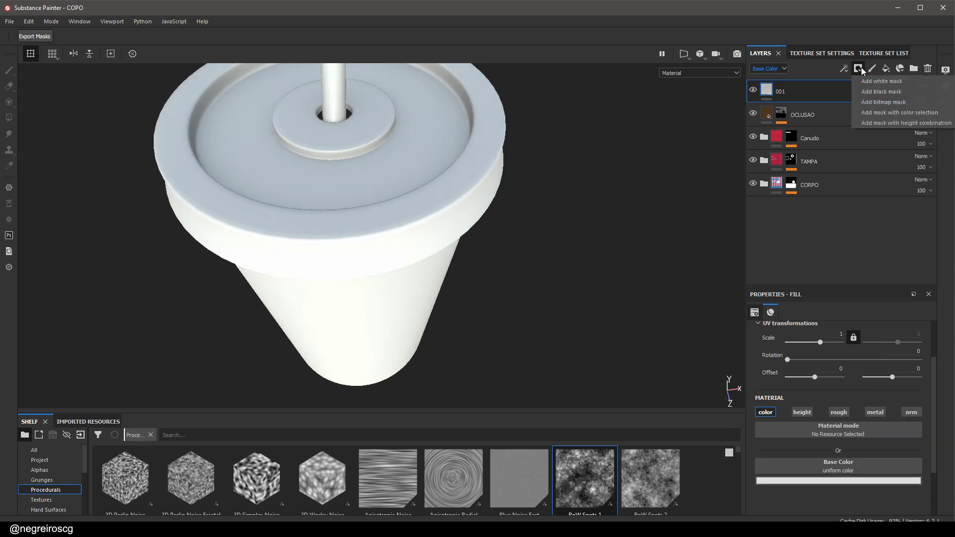
left_click(901, 94)
left_click(845, 68)
left_click(879, 106)
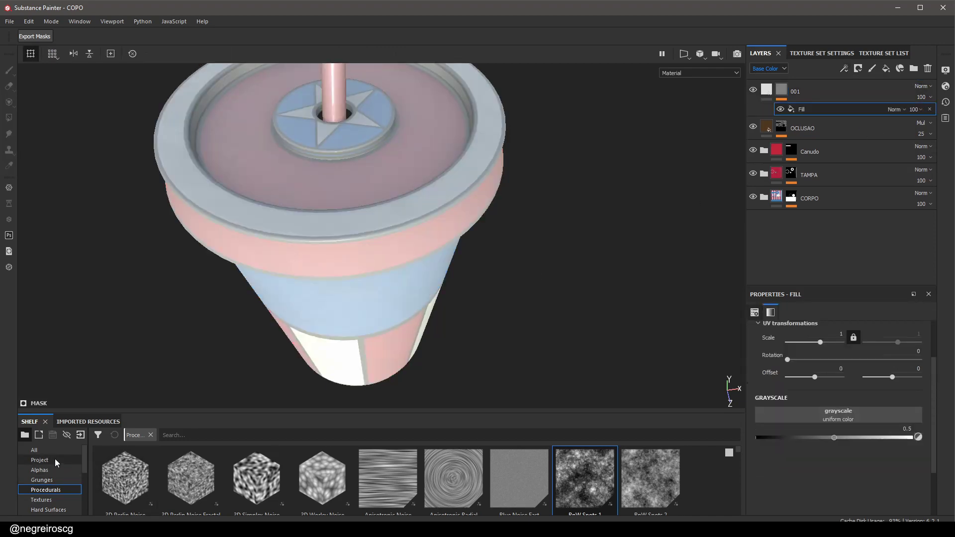
left_click(40, 459)
left_click_drag(199, 486, 811, 416)
left_click(782, 90, "alt")
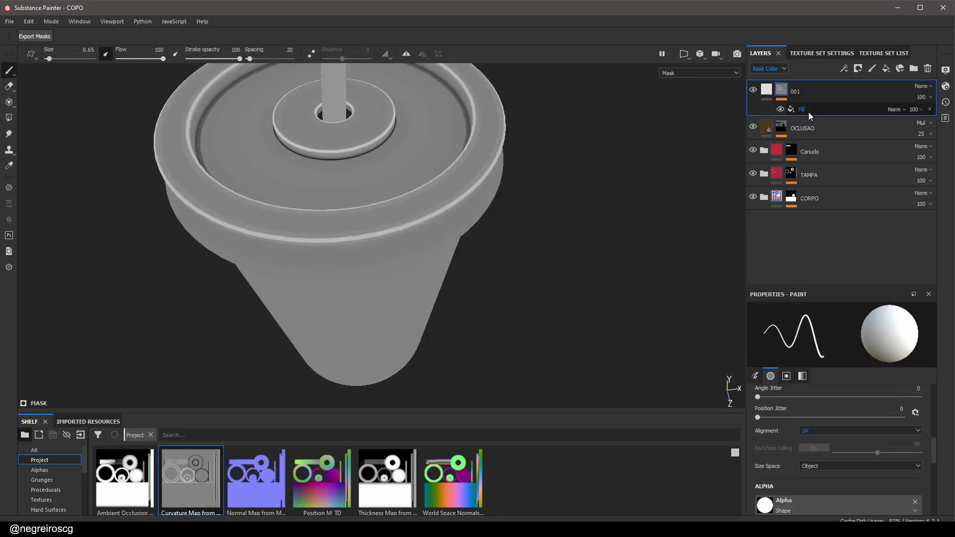
Add Levels to 001's mask with black input 0.565 and midtone 0.586 to isolate the bright edges
left_click(808, 112)
left_click(867, 69)
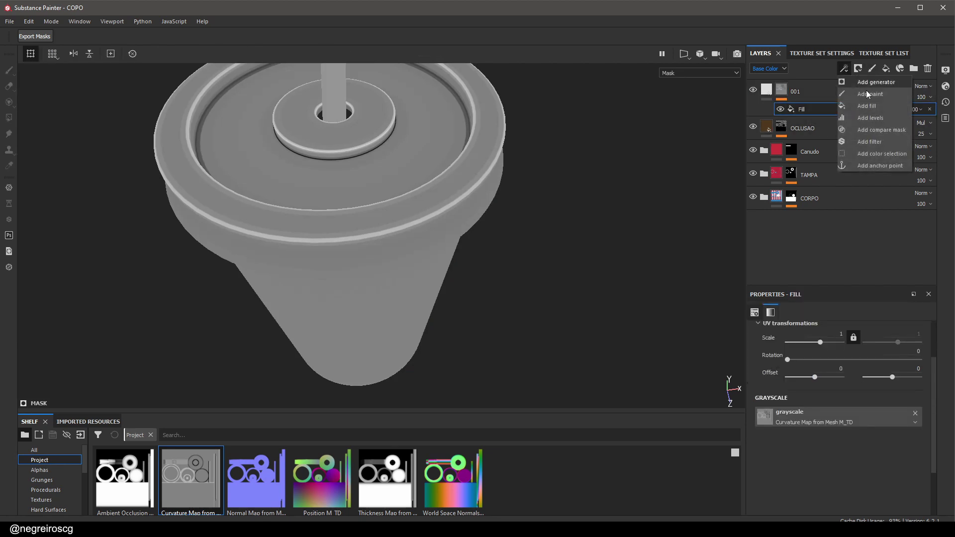
left_click(885, 119)
left_click_drag(761, 341, 902, 326)
left_click_drag(379, 239, 401, 226, "alt")
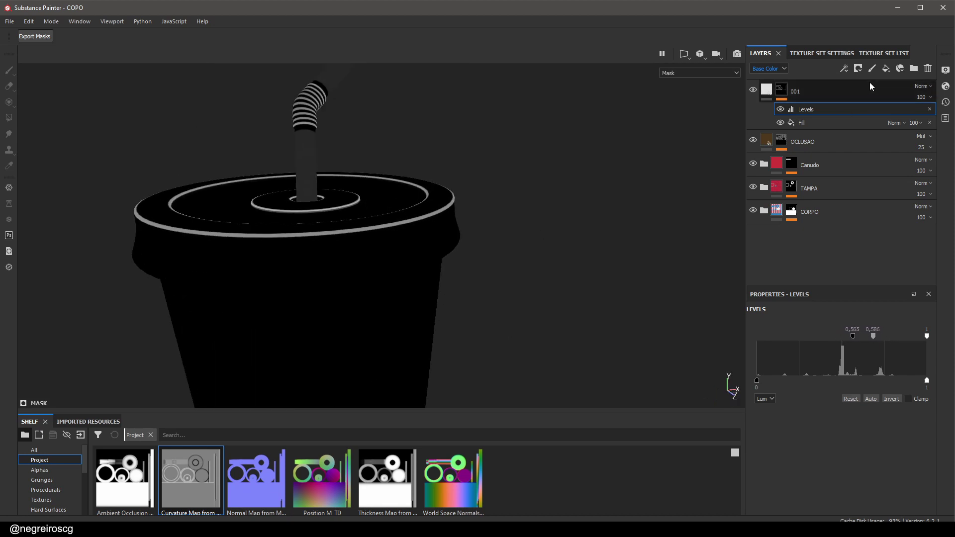
Add a Blur filter above the Levels in 001's mask
left_click(851, 71)
left_click(880, 139)
left_click(870, 327)
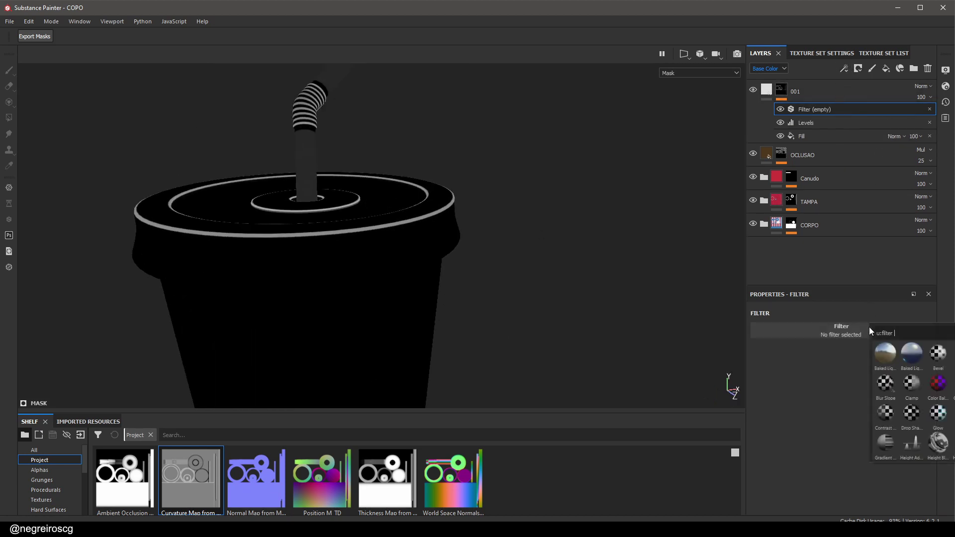
left_click(953, 354)
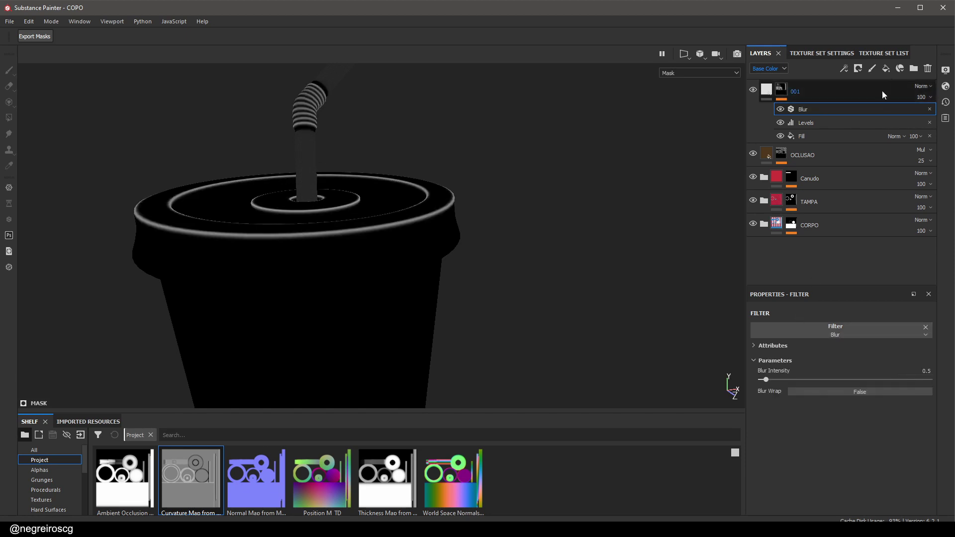
Return to the material view and set layer 001's blend mode to Linear dodge (Add)
left_click(763, 98)
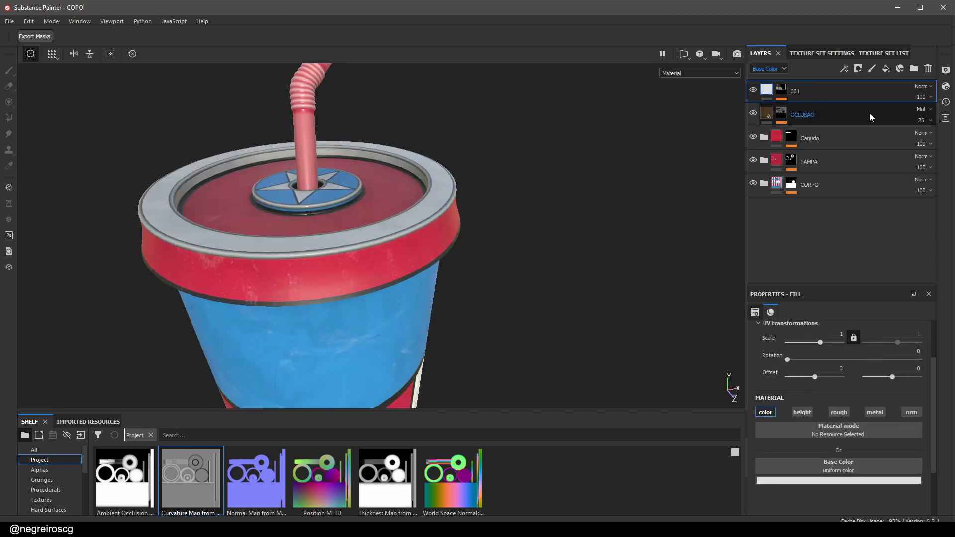
left_click(927, 93)
left_click(931, 189)
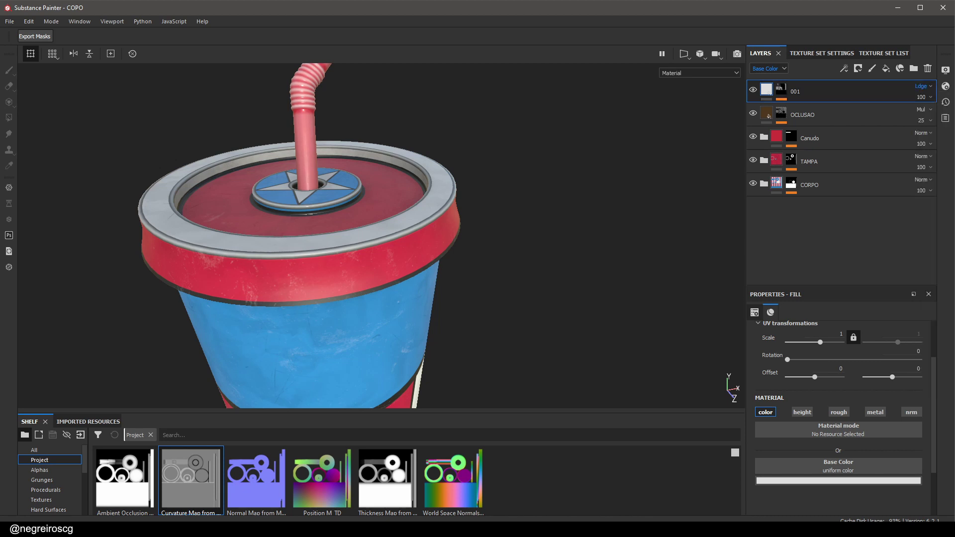
Set layer 001's opacity to 14 and compare the cup with the layer hidden and shown
left_click_drag(377, 223, 484, 265, "alt")
right_click_drag(484, 264, 450, 163, "alt")
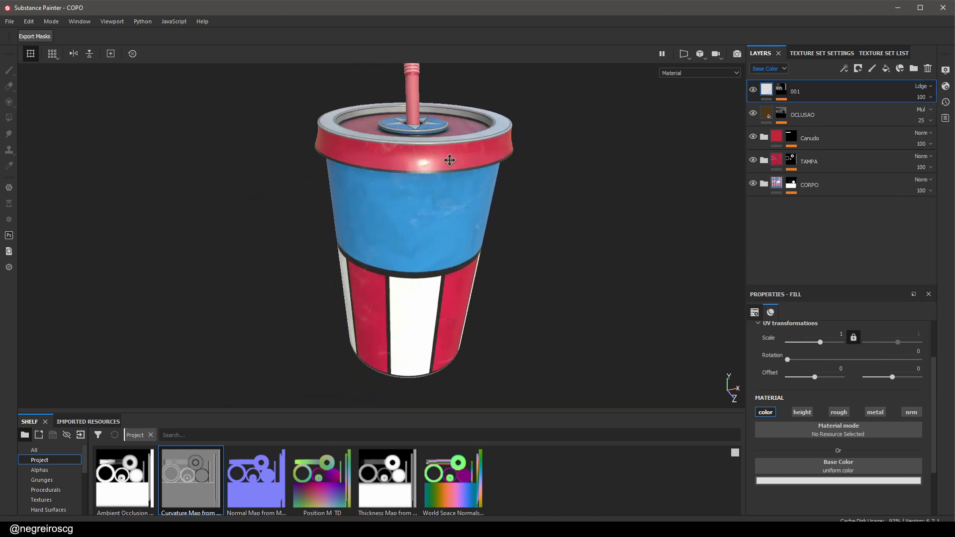
left_click_drag(450, 162, 485, 188, "alt")
right_click_drag(484, 187, 548, 326, "alt")
left_click(931, 97)
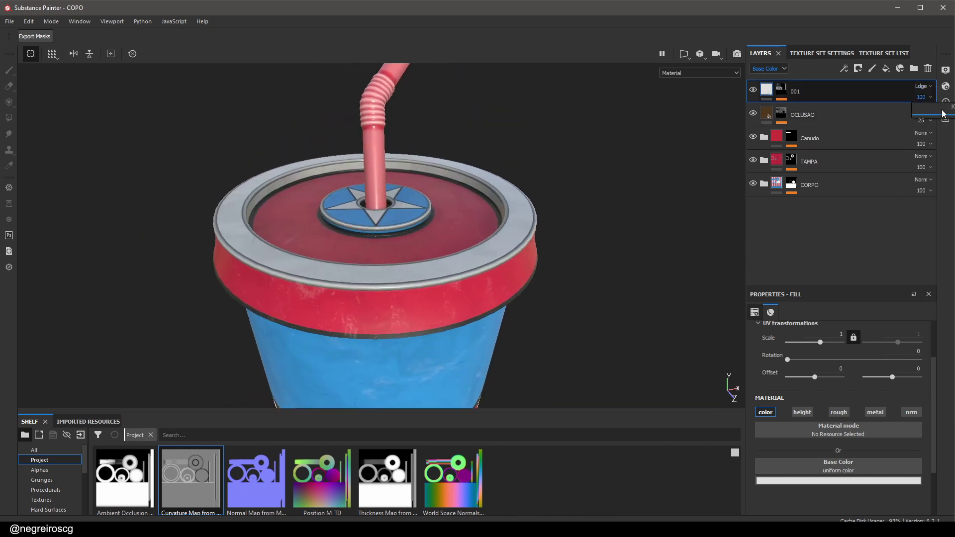
left_click(914, 115)
left_click_drag(916, 119, 921, 120)
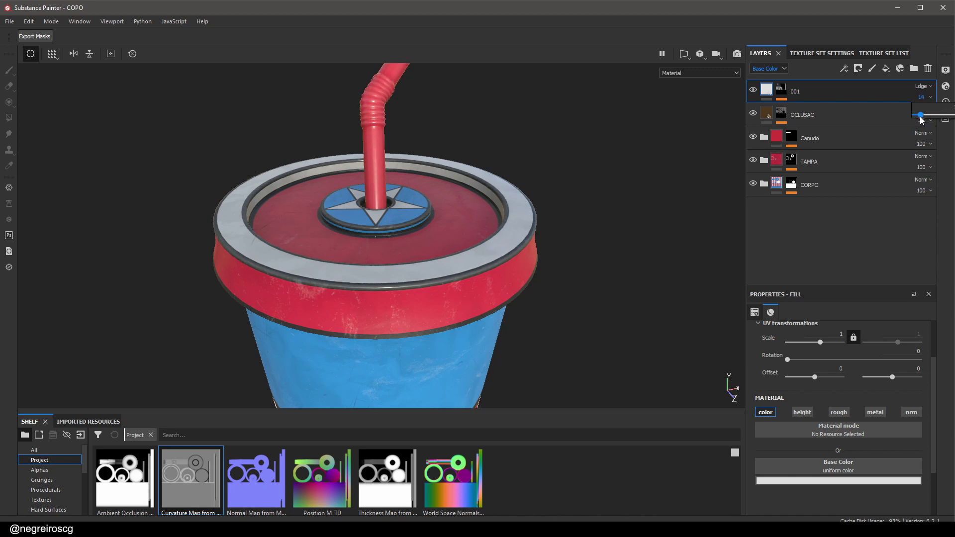
left_click_drag(568, 215, 695, 137, "alt")
left_click(753, 92)
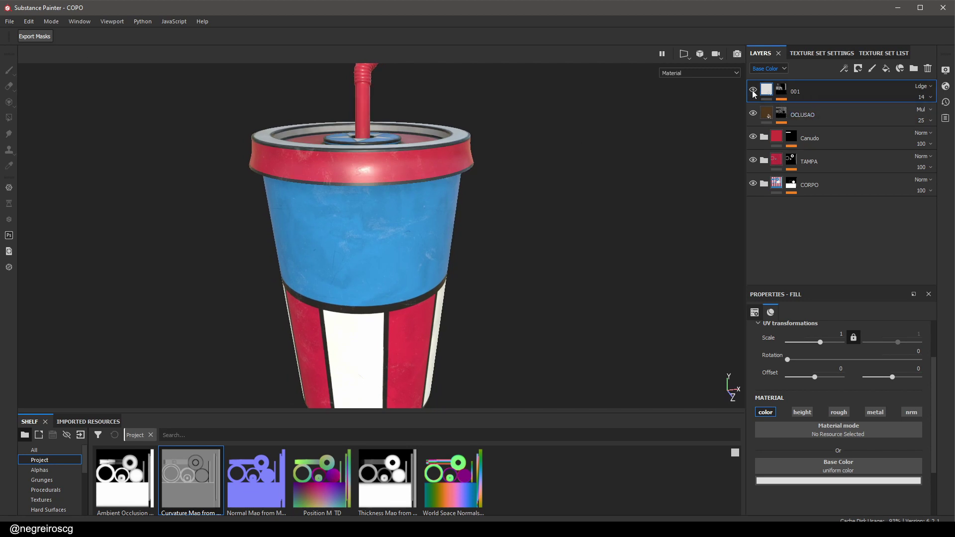
left_click(754, 92)
Display 001's mask and add a second Levels above the Blur with black input 0.269
left_click(781, 91)
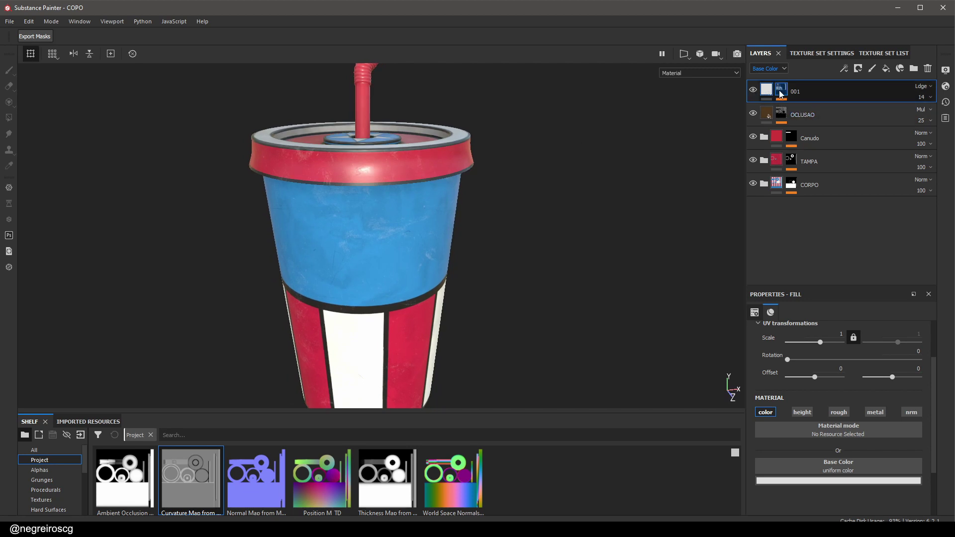
left_click(782, 94, "alt")
left_click(825, 111)
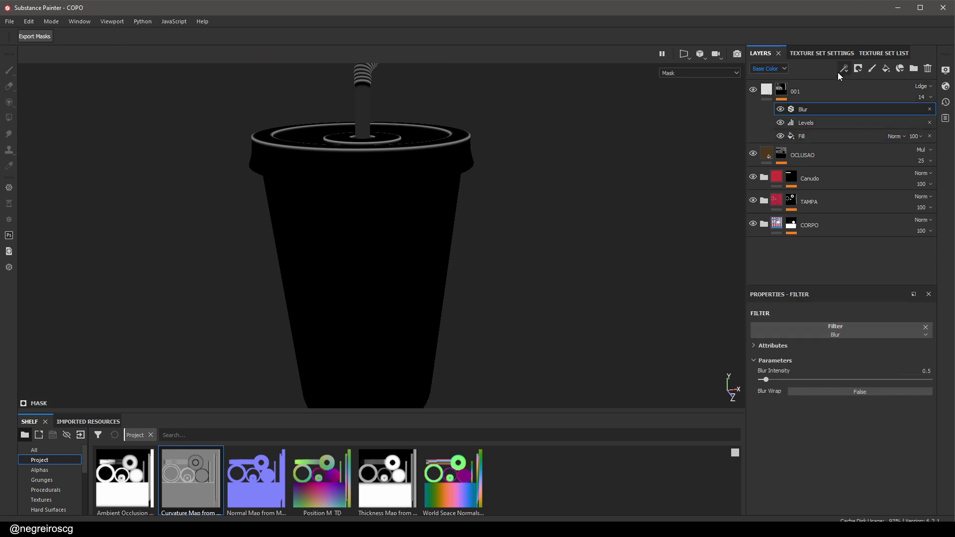
left_click(844, 68)
left_click(879, 120)
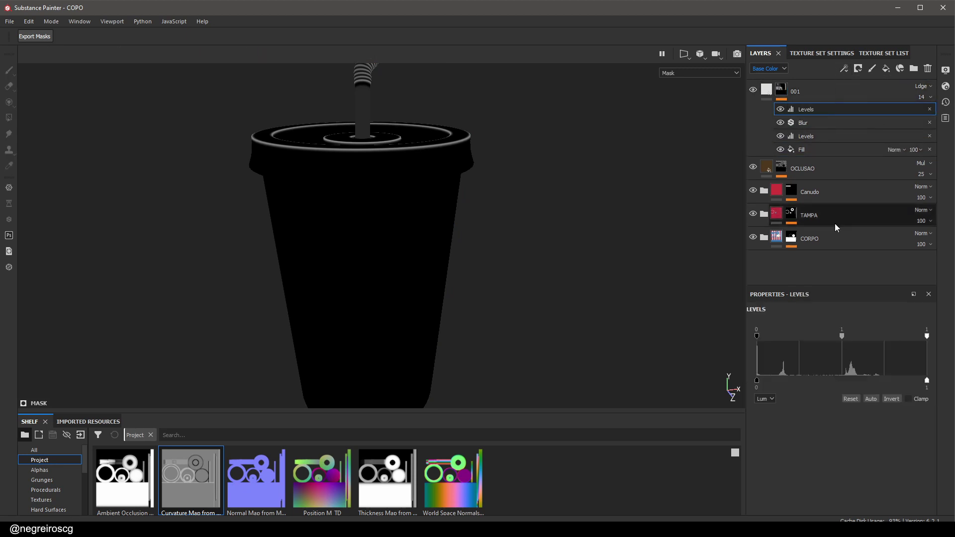
left_click_drag(760, 335, 802, 336)
Return to the material view and raise layer 001's opacity to 43, judging the highlights on the lid's rim
scroll(593, 294, "up", 5)
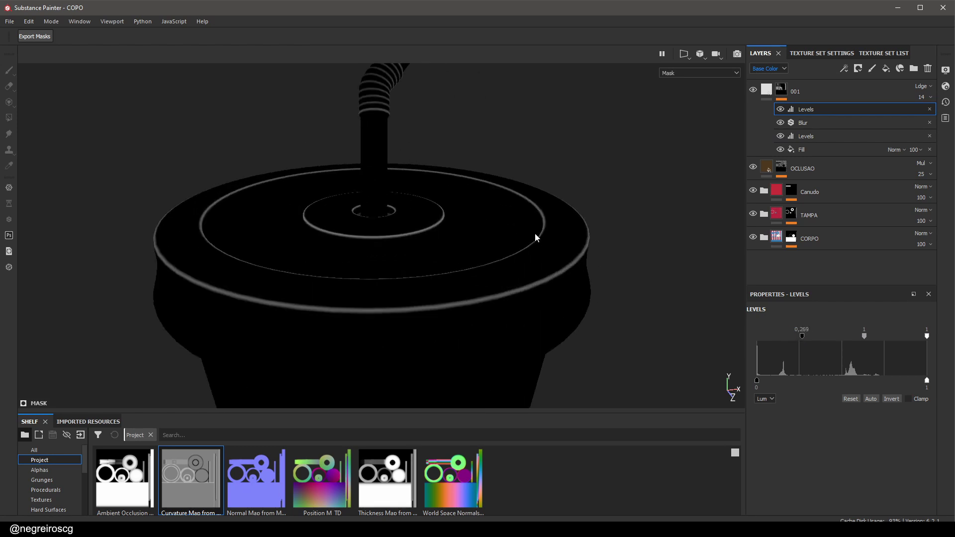
key("m")
left_click_drag(573, 222, 550, 314, "alt")
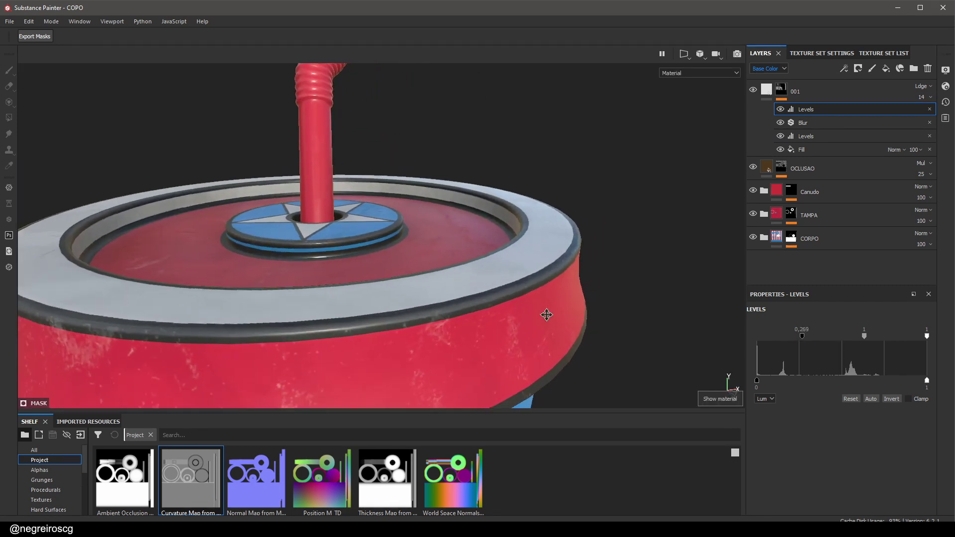
right_click_drag(550, 313, 517, 225, "alt")
left_click(927, 98)
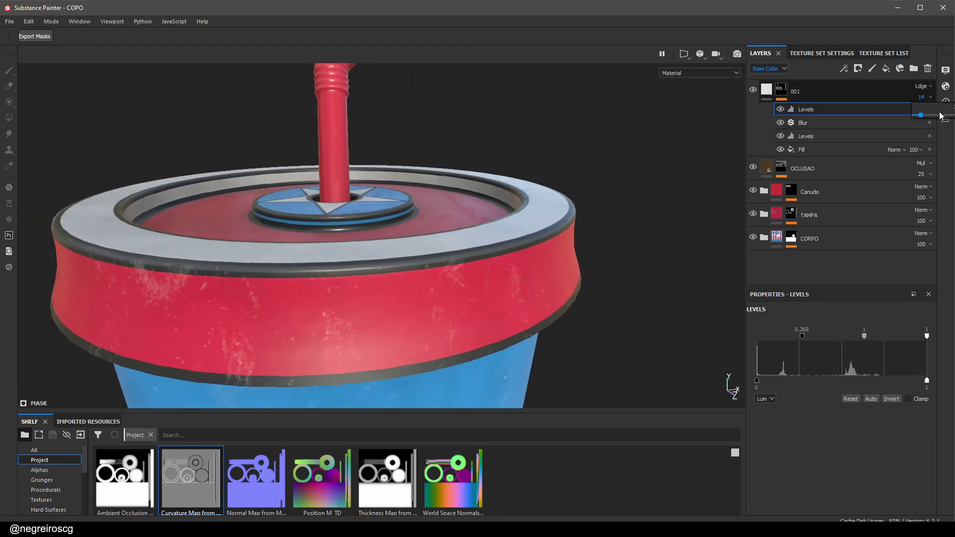
left_click_drag(927, 120, 935, 118)
Add a second Blur filter to layer 001's mask, above the upper Levels
left_click(845, 68)
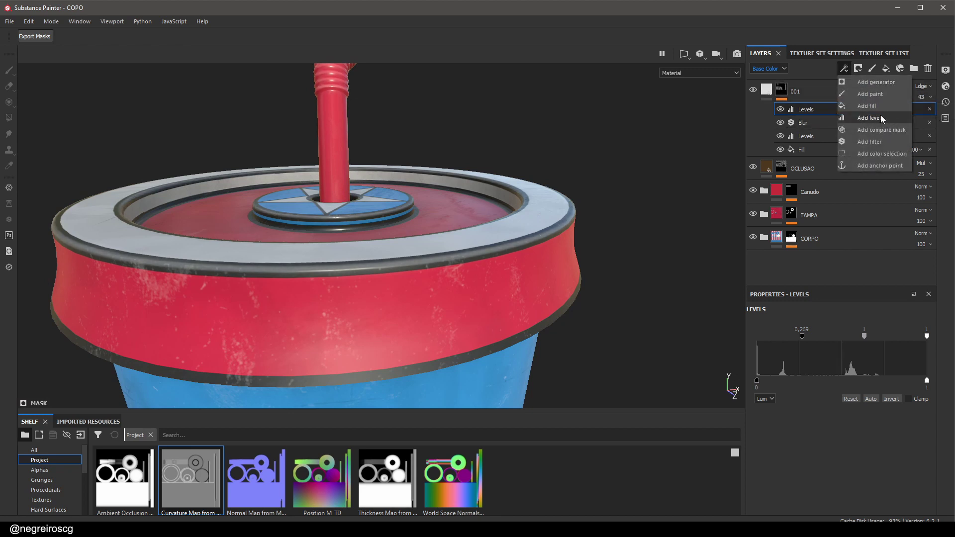
left_click(879, 143)
left_click(841, 330)
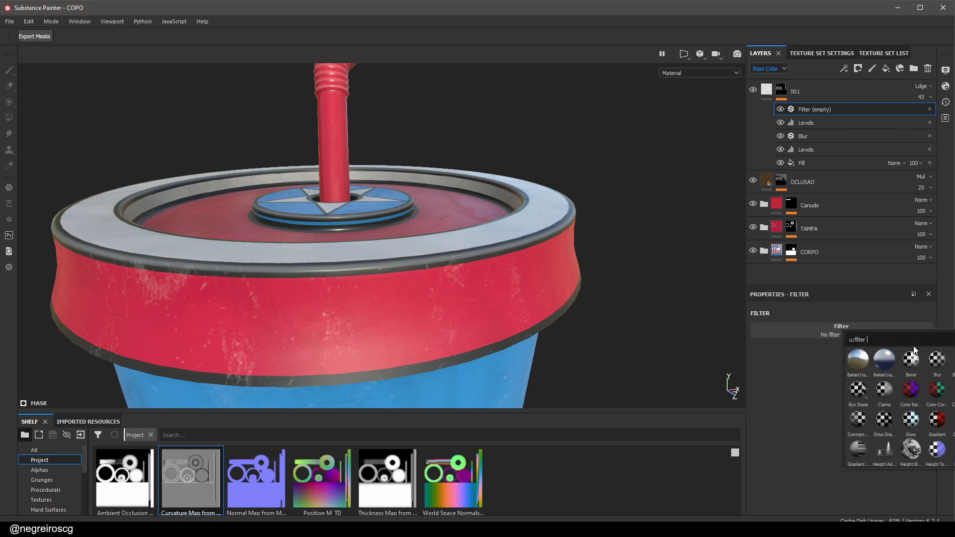
left_click(936, 360)
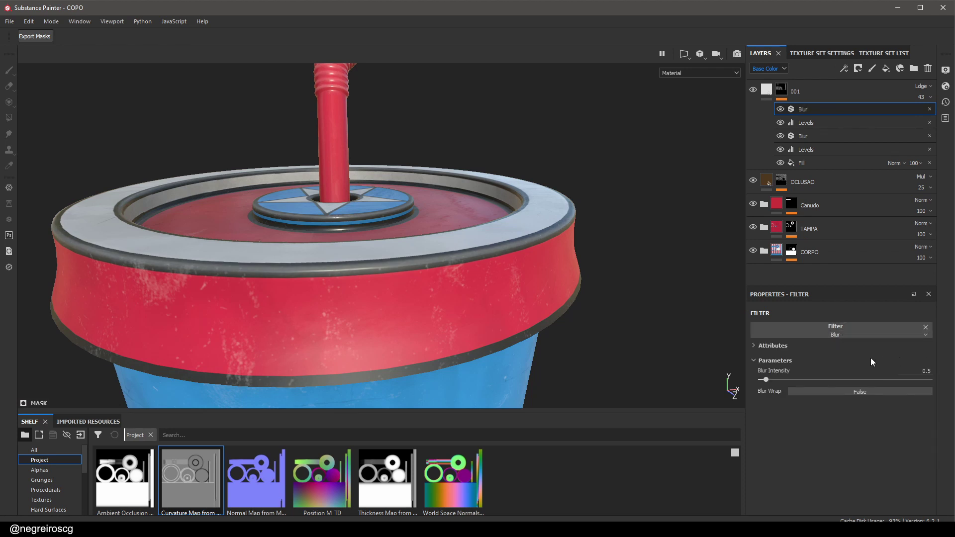
Add a fill to the top of layer 001's mask using the BnW Spots 1 procedural at a scale of 21.95
left_click(859, 68)
left_click(869, 111)
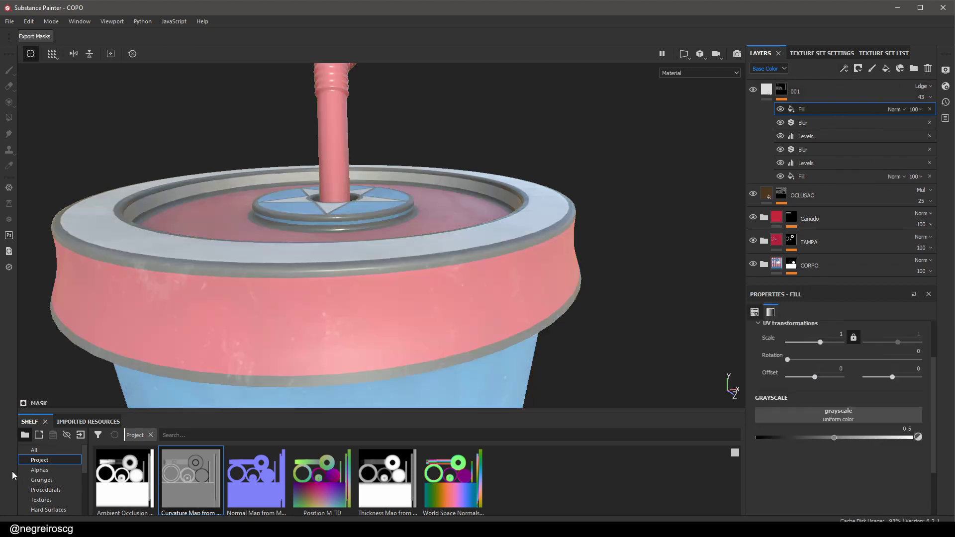
left_click(60, 491)
left_click_drag(585, 478, 784, 413)
left_click_drag(822, 342, 830, 342)
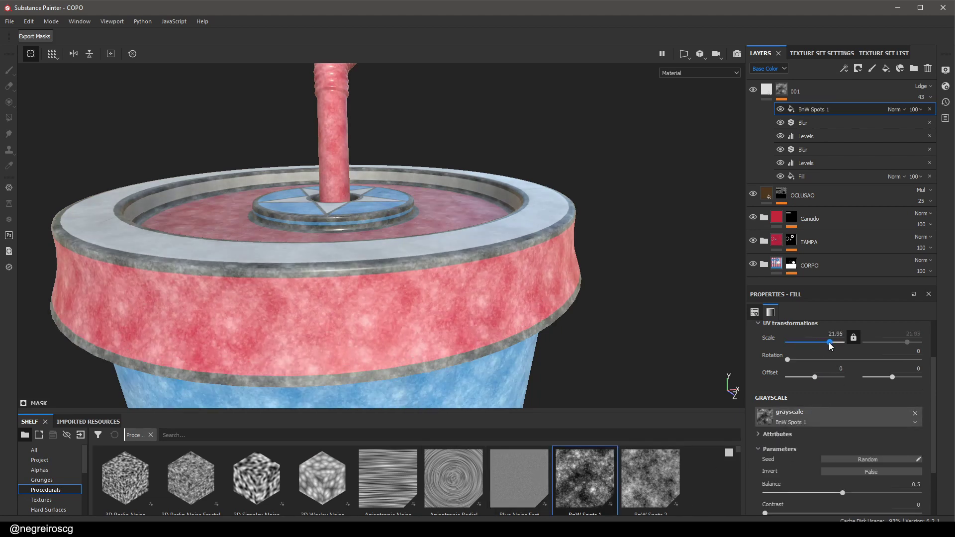
Set the BnW Spots 1 fill's blend mode to Multiply and check the broken-up highlights on the lid
left_click(895, 109)
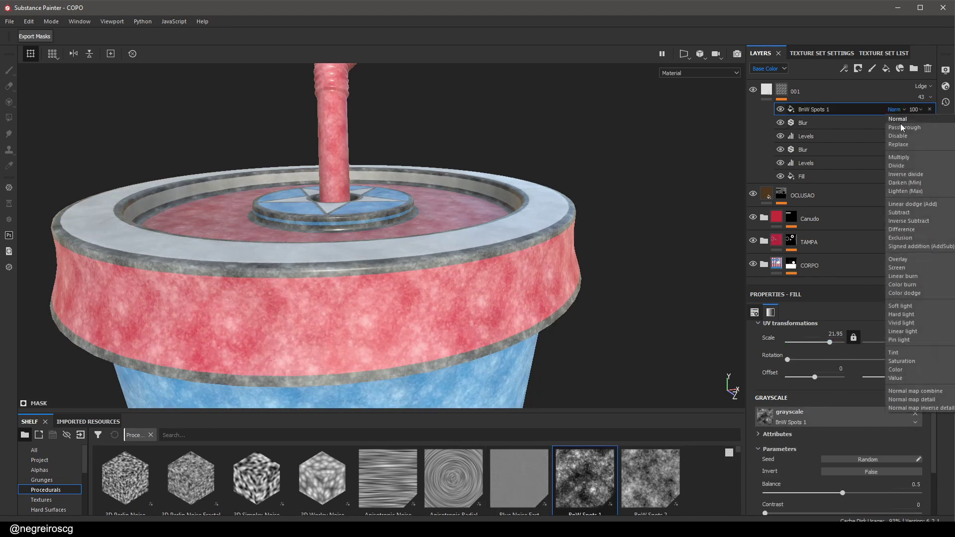
left_click(912, 160)
left_click_drag(577, 184, 568, 198, "alt")
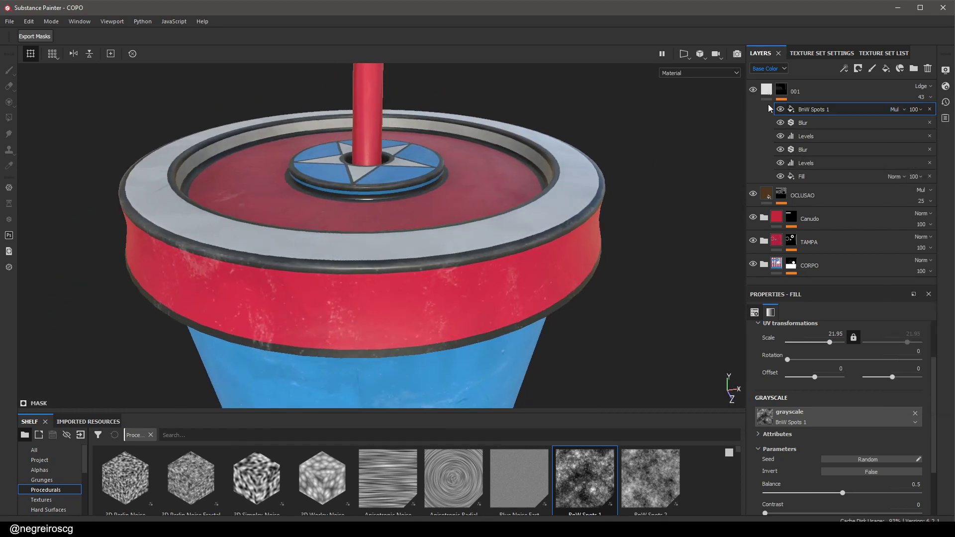
left_click_drag(677, 131, 496, 162, "alt")
Create a new paint layer above layer 001 and name it SHARP
left_click(767, 90)
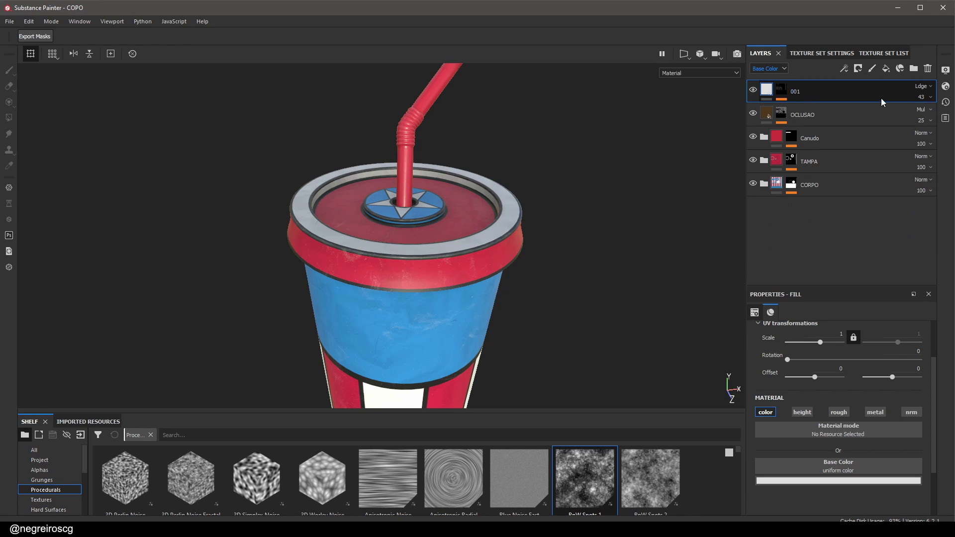
left_click(872, 69)
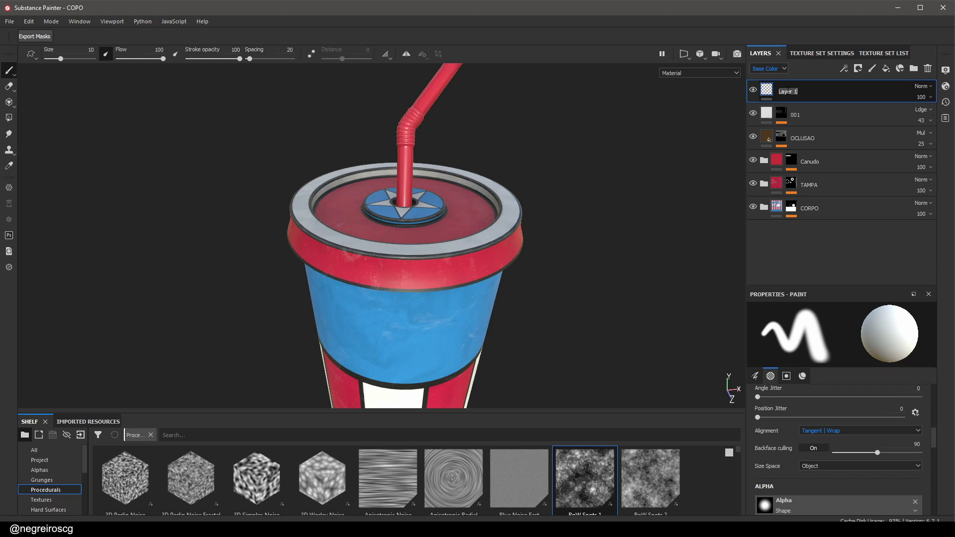
type("SHARP")
key("Return")
Set the SHARP layer's blend mode to Passthrough in the Base Color and Height channels
left_click(923, 87)
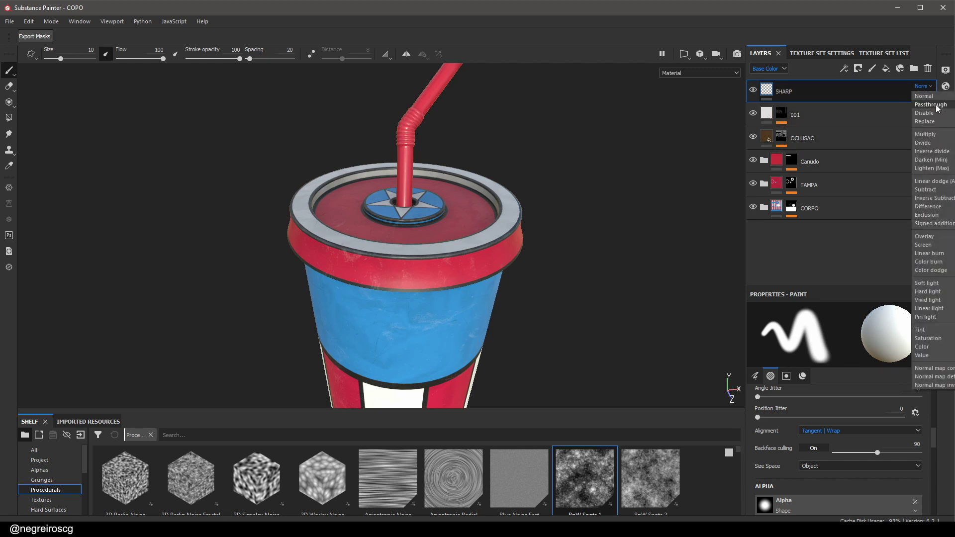
left_click(769, 68)
left_click(768, 68)
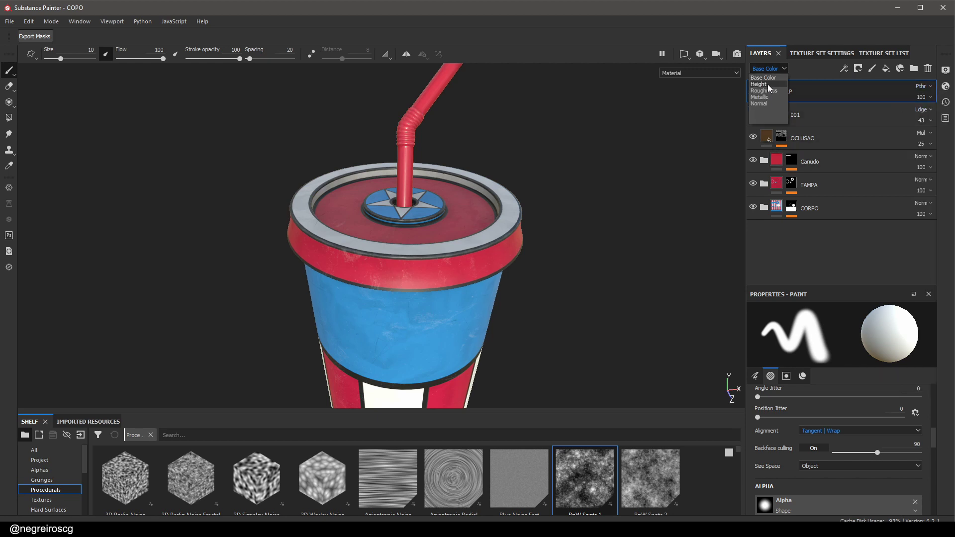
left_click(761, 84)
left_click(924, 86)
left_click(927, 99)
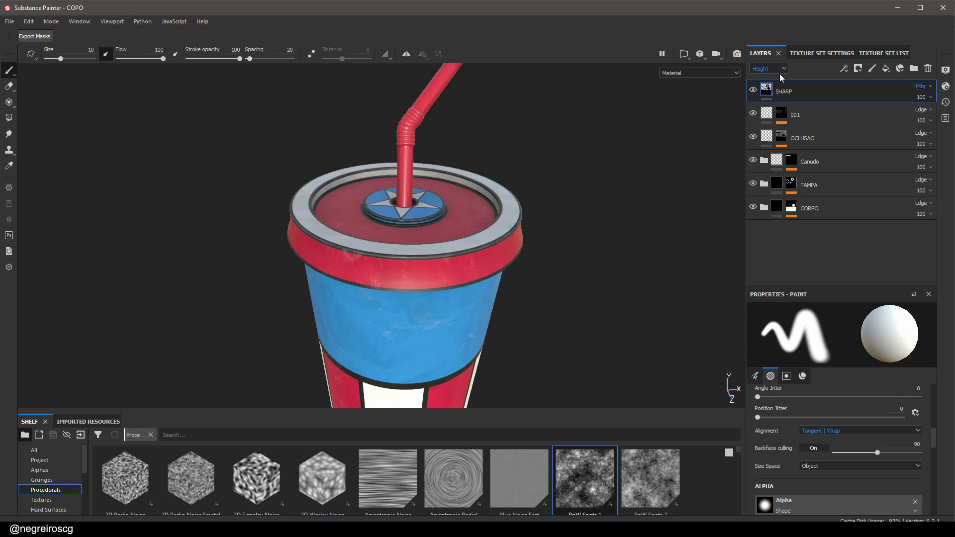
Set the SHARP layer's blend mode to Passthrough in the Roughness and Metallic channels
left_click(779, 70)
left_click(764, 91)
left_click(922, 86)
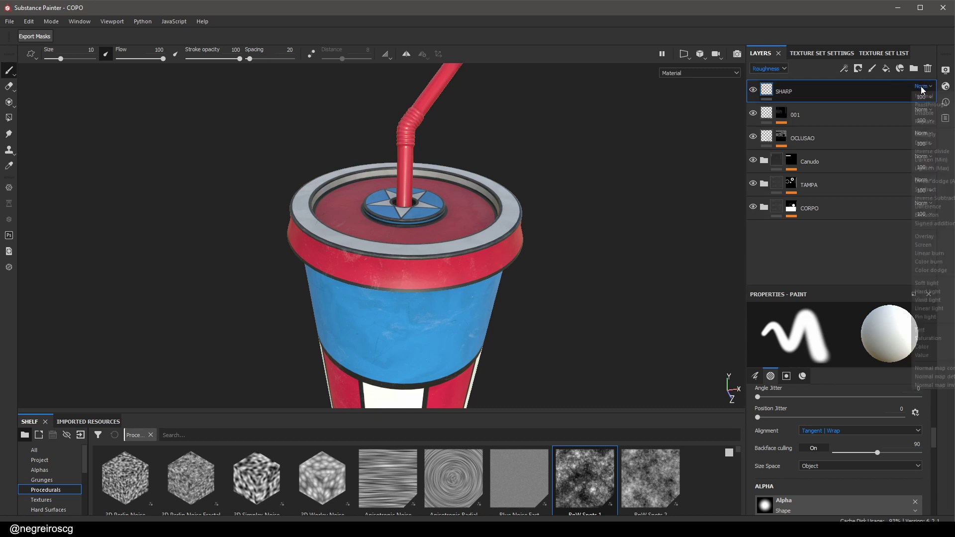
left_click(939, 106)
left_click(769, 68)
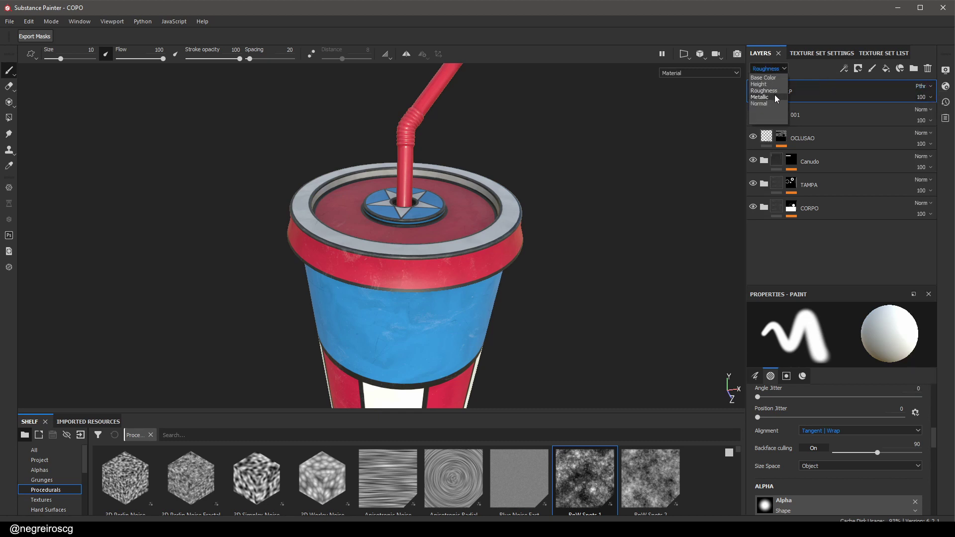
left_click(775, 94)
left_click(922, 86)
left_click(938, 106)
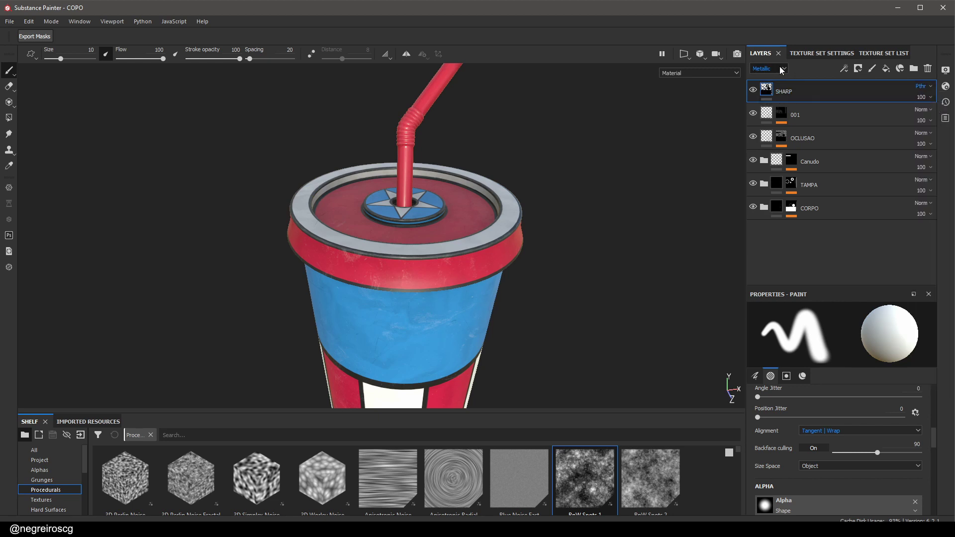
Set the SHARP layer to Passthrough in the Normal channel and return the layer stack to Base Color
left_click(779, 68)
left_click(764, 103)
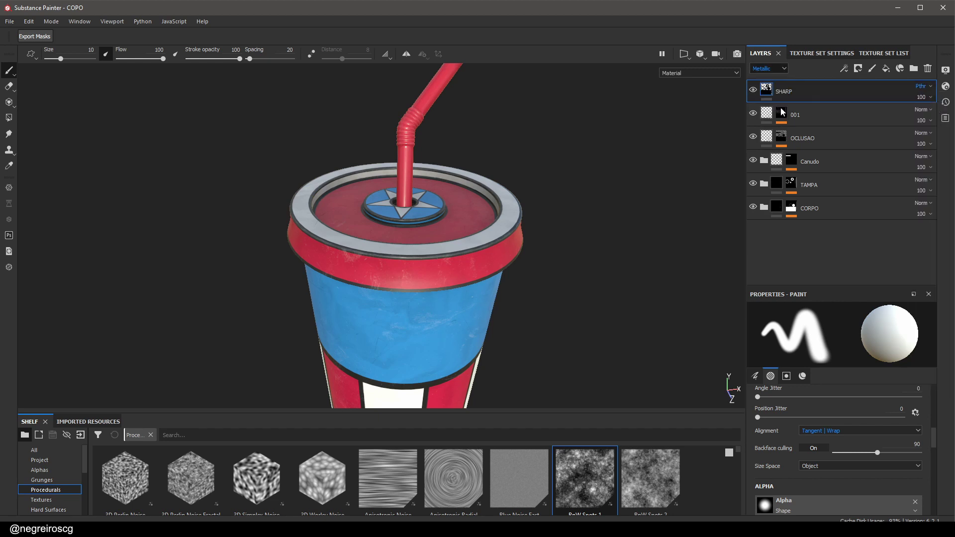
left_click(922, 86)
left_click(931, 104)
left_click(769, 69)
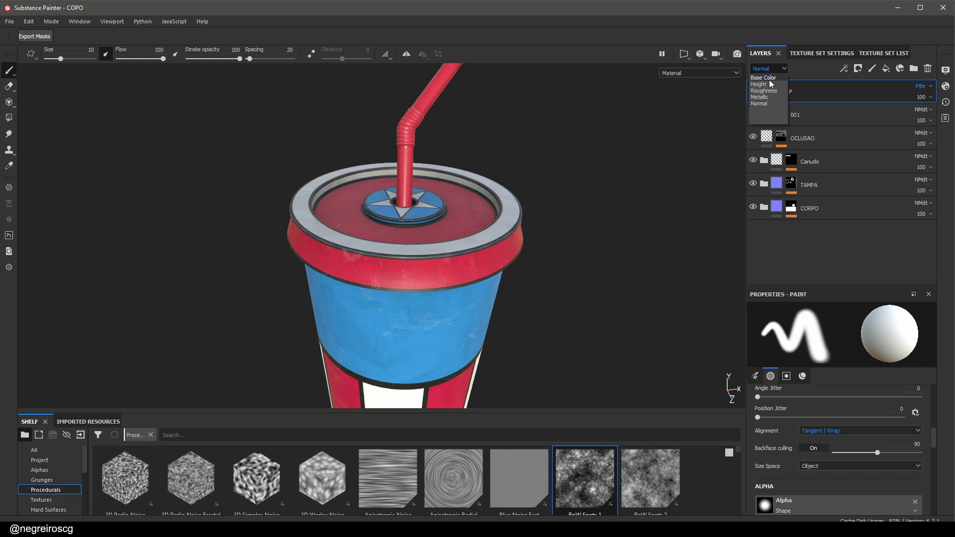
left_click(770, 80)
Add a Sharpen filter to the SHARP layer, with its height and normal channels switched off
left_click(844, 69)
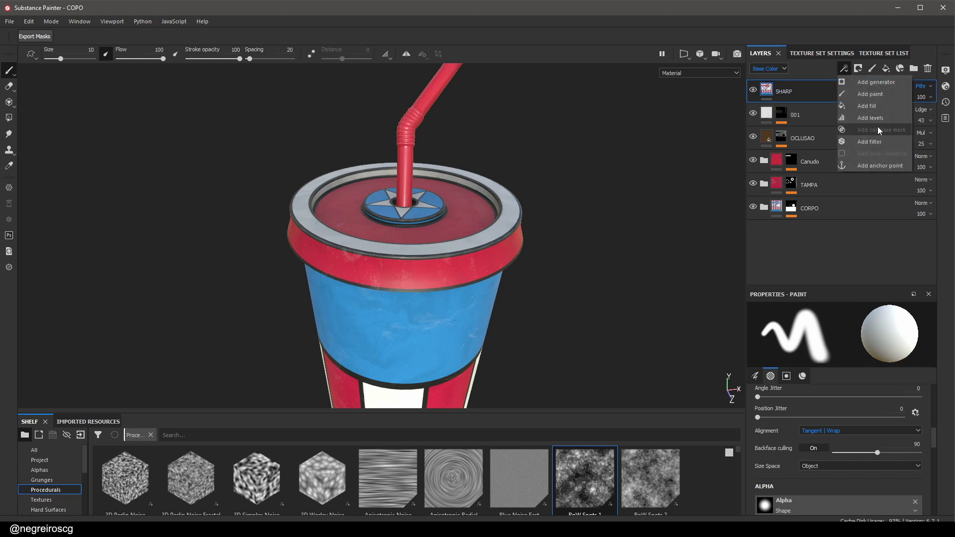
left_click(871, 142)
left_click(848, 339)
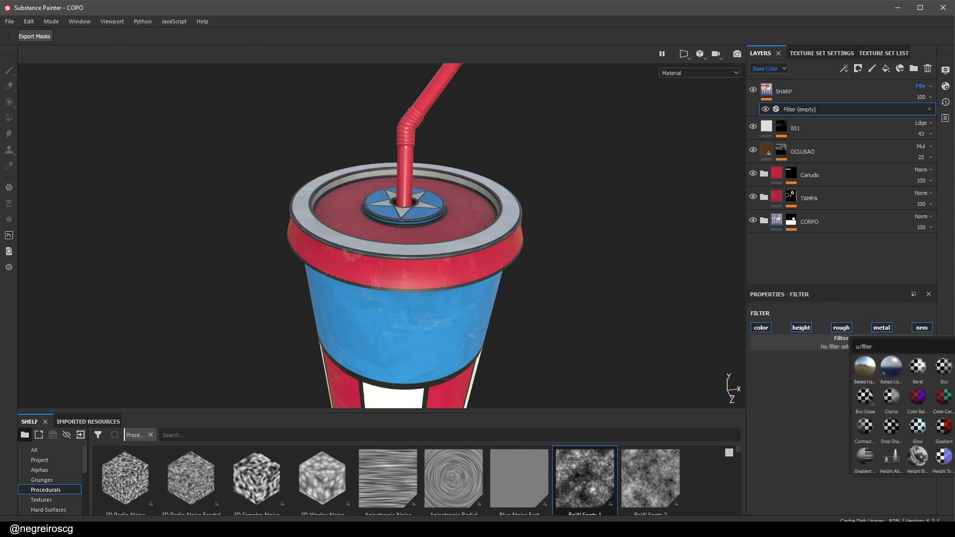
scroll(900, 415, "down", 5)
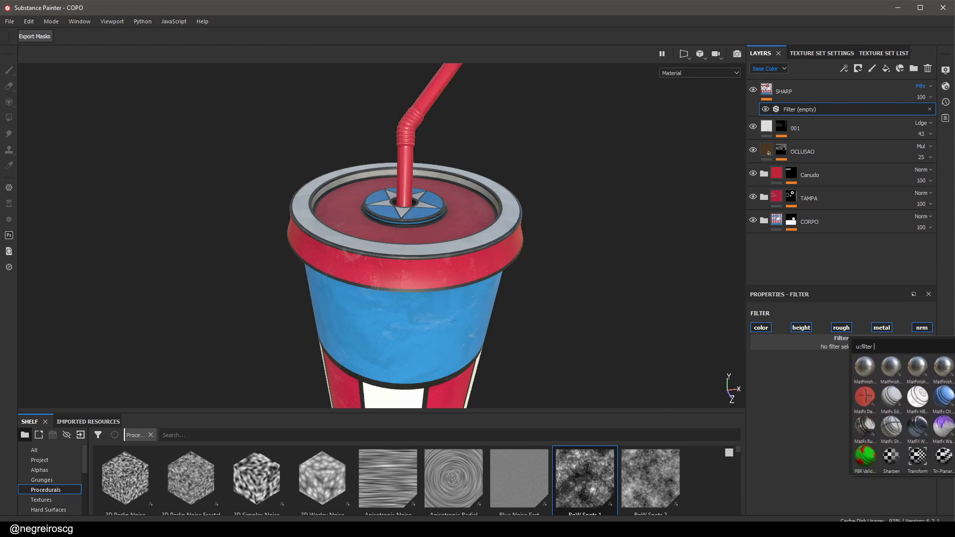
left_click(892, 457)
scroll(502, 262, "up", 5)
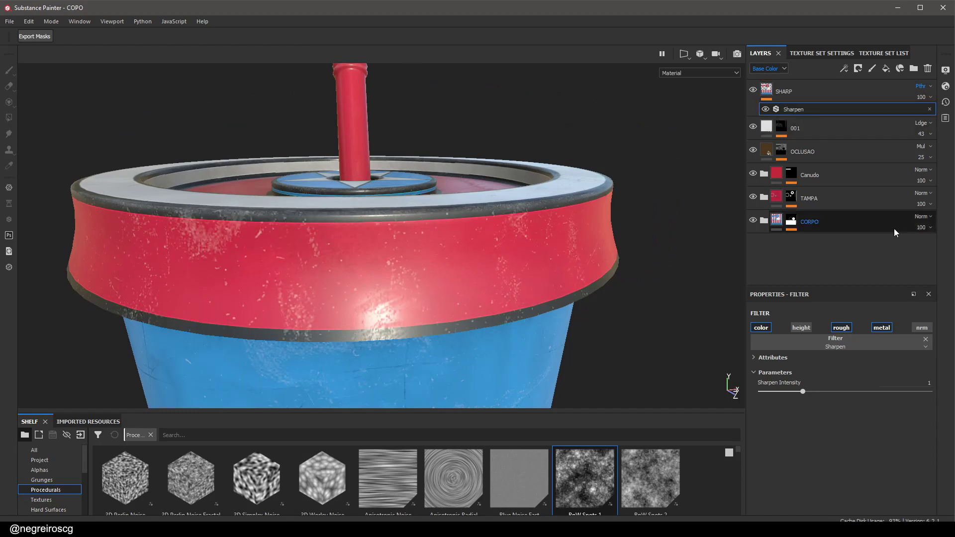
Try a Sharpen Intensity of 0.1 on the SHARP layer's filter
left_click(928, 383)
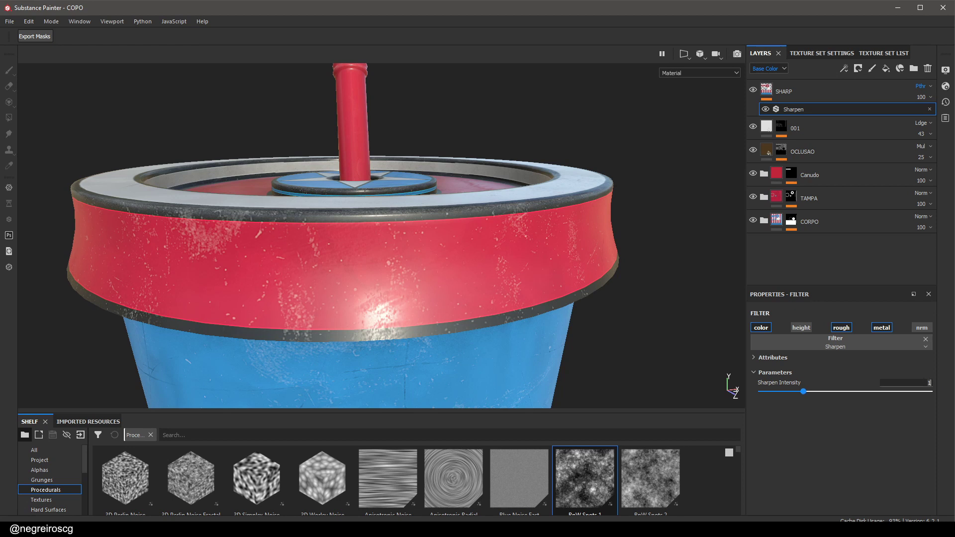
type("0.1")
key("Return")
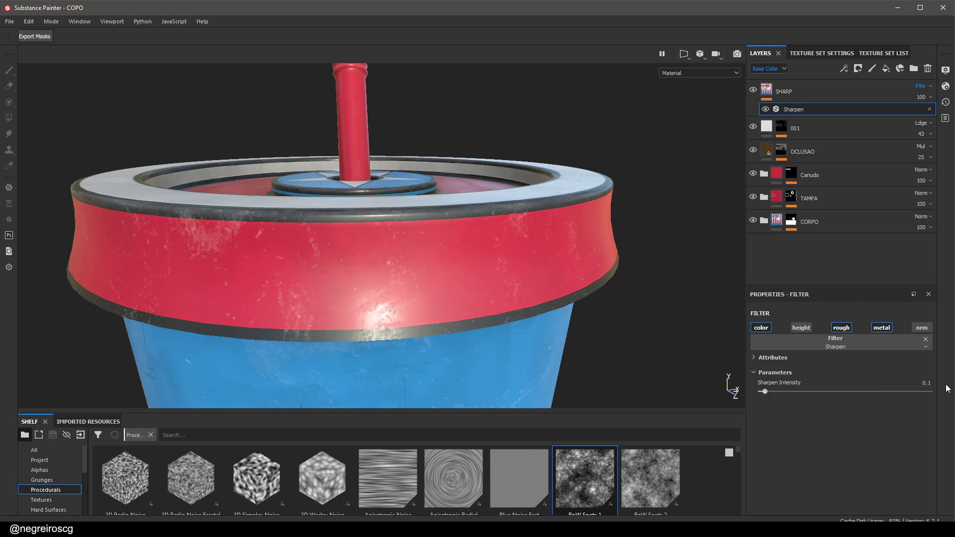
Set the Sharpen Intensity to 0.2 and check the effect on the whole cup
left_click(938, 383)
type("0.2")
key("Return")
scroll(342, 235, "down", 5)
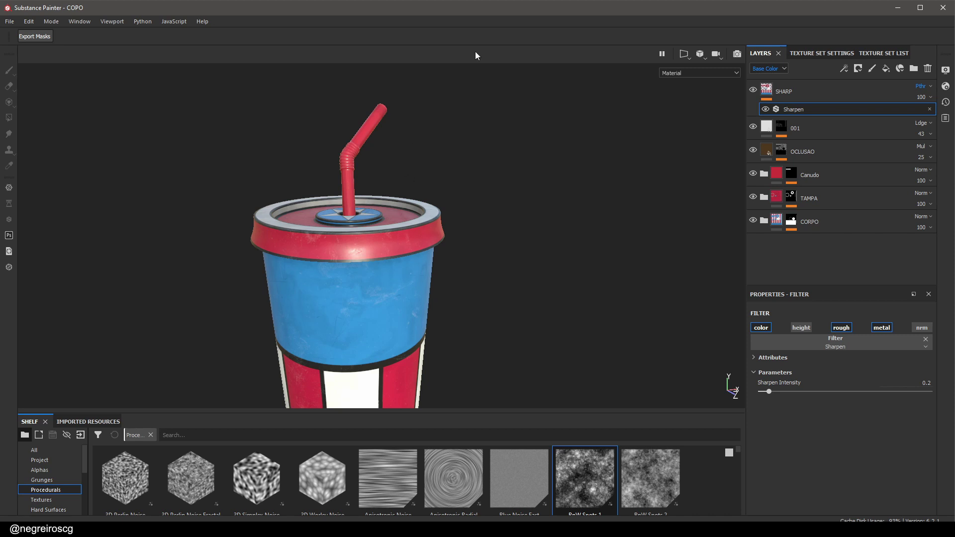
left_click_drag(412, 320, 397, 270, "alt")
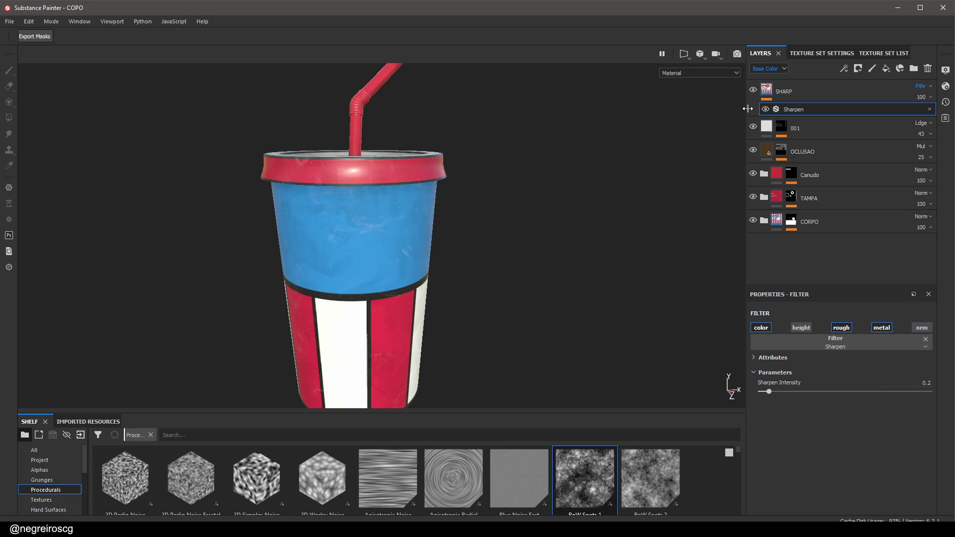
Create a fill layer above SHARP and name it TEXTO
left_click(789, 90)
left_click(887, 68)
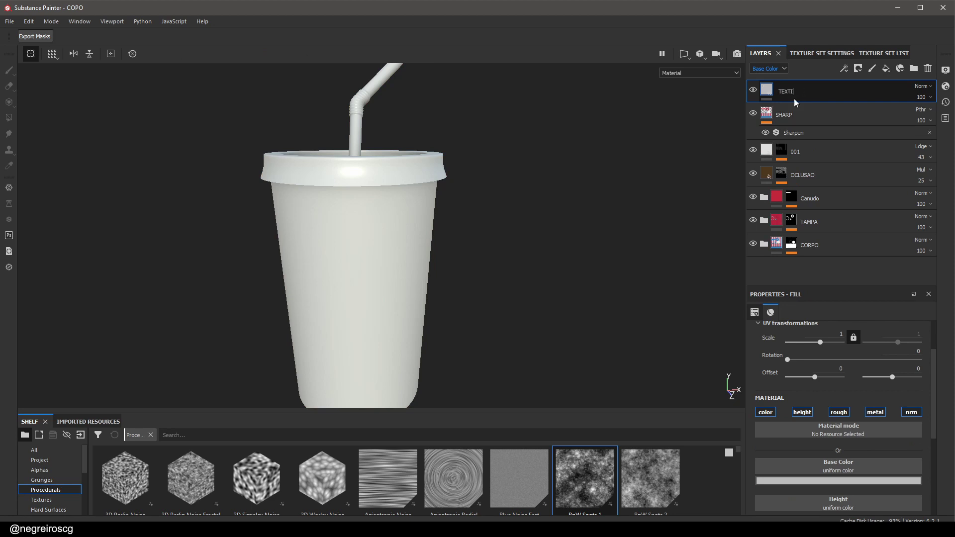
type("TEXTO")
key("Return")
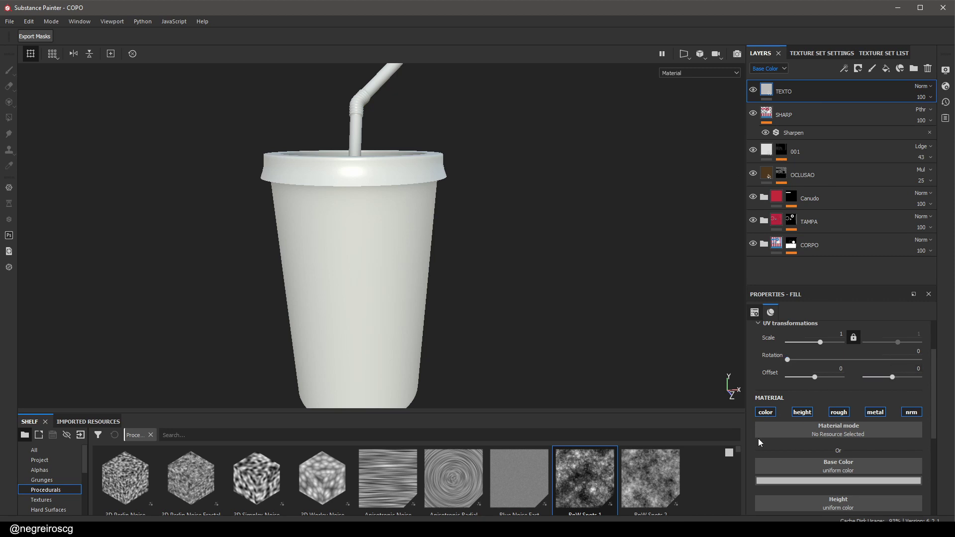
Limit the TEXTO layer to the color channel and set its base color to a near-black gray of 0.016
left_click(803, 412)
left_click(839, 412)
left_click(876, 412)
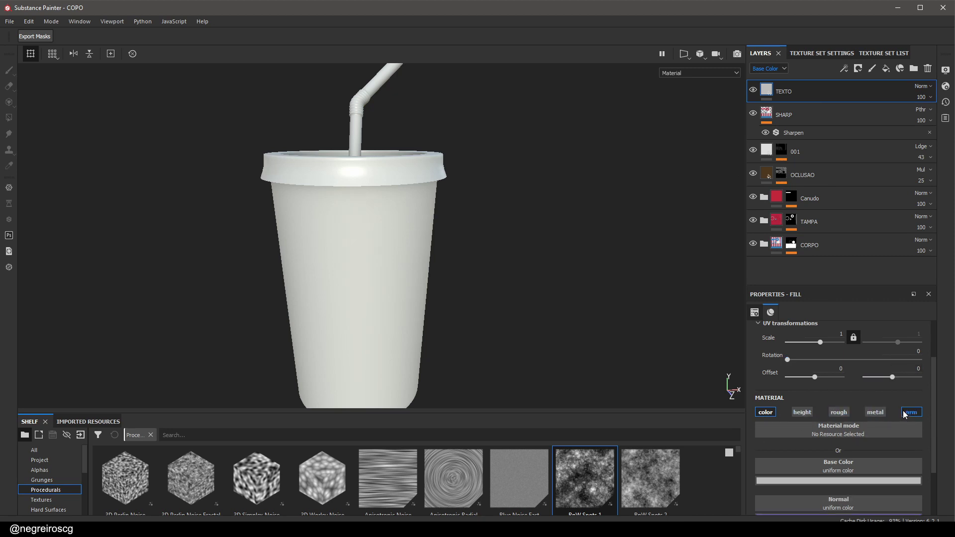
left_click(861, 480)
left_click_drag(874, 397, 874, 446)
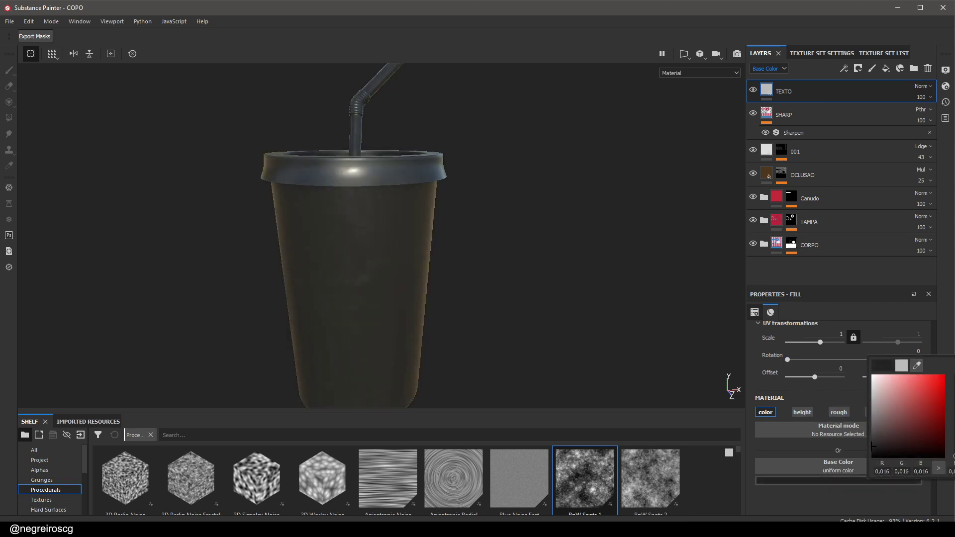
Add a black mask to the TEXTO layer and put a Paint effect in it
left_click(857, 69)
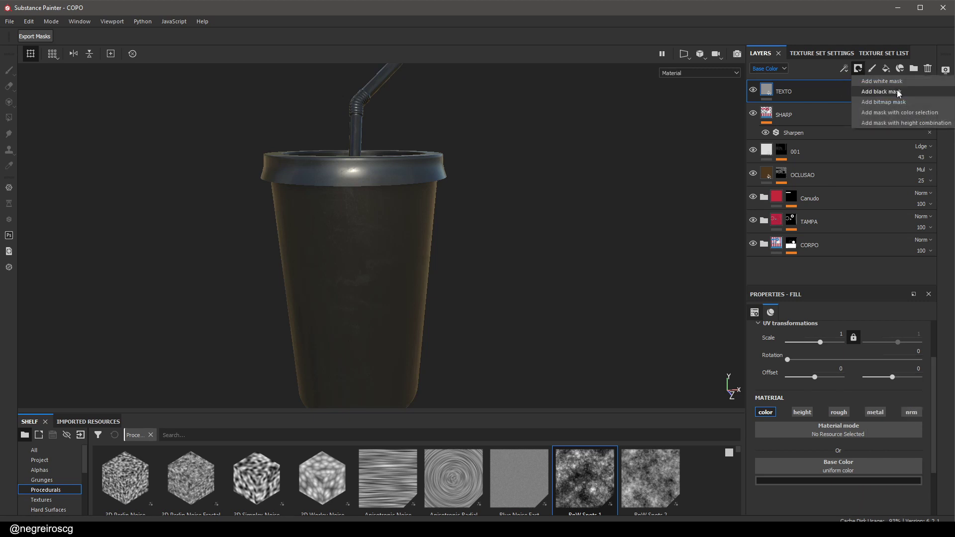
left_click(883, 91)
left_click(873, 69)
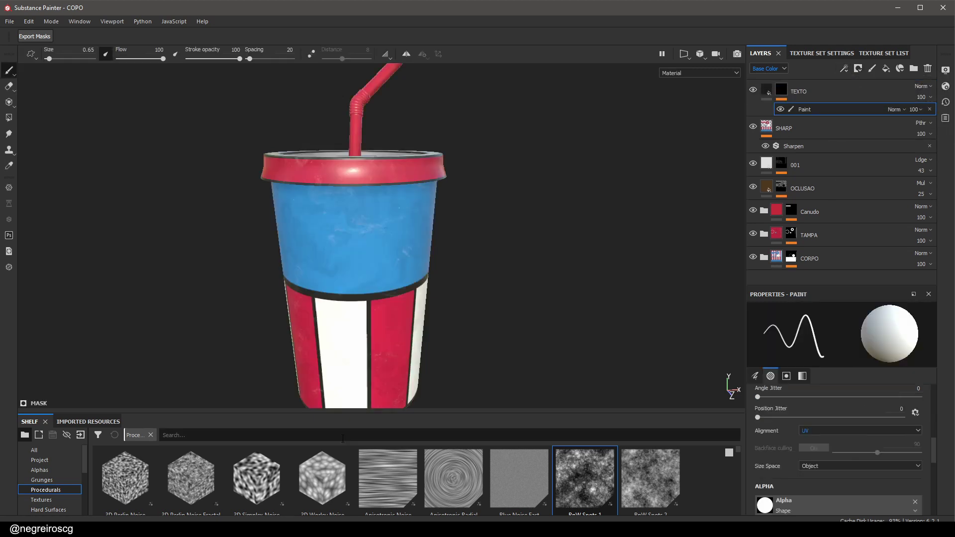
Browse the alpha library and load the Font Segment14 text alpha into the brush
left_click_drag(358, 412, 388, 303)
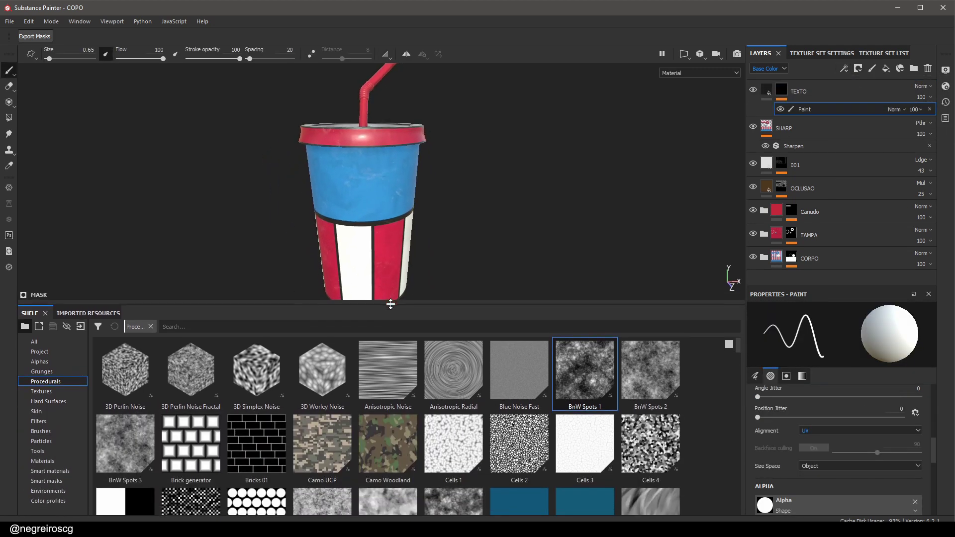
left_click(52, 364)
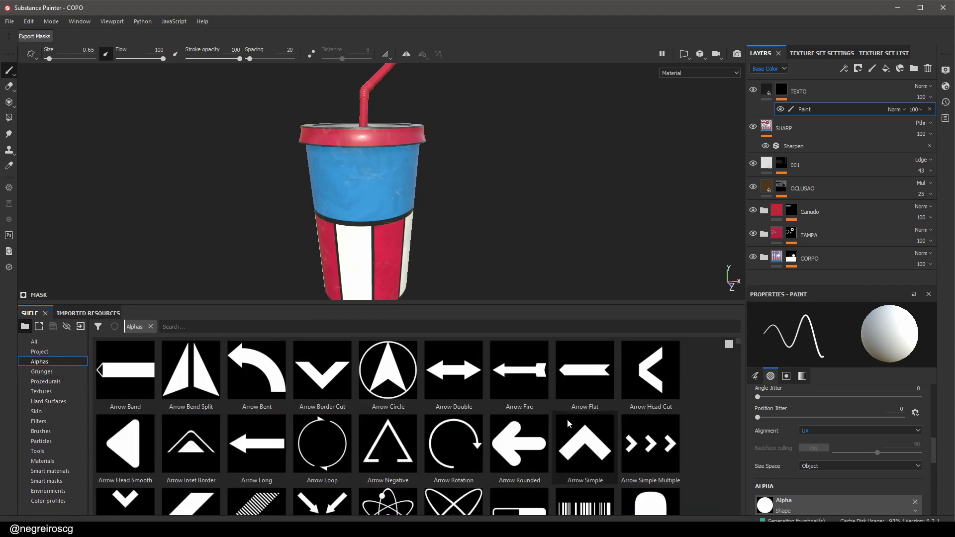
scroll(567, 419, "down", 10)
scroll(641, 414, "down", 6)
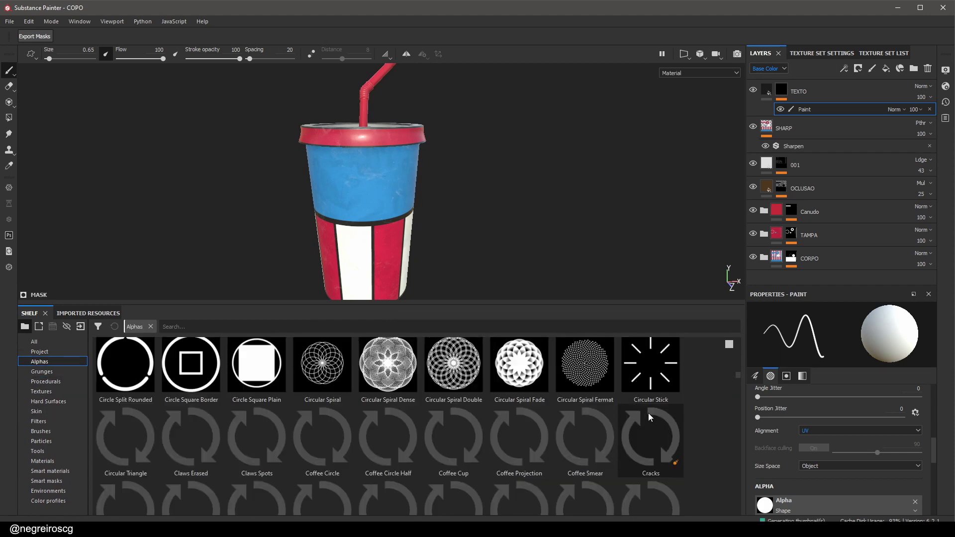
scroll(733, 441, "down", 15)
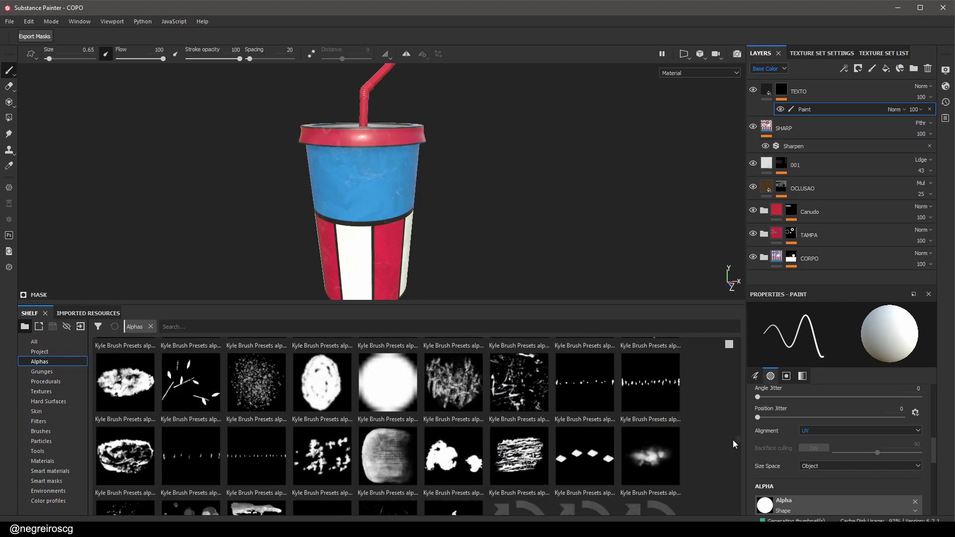
scroll(733, 445, "down", 10)
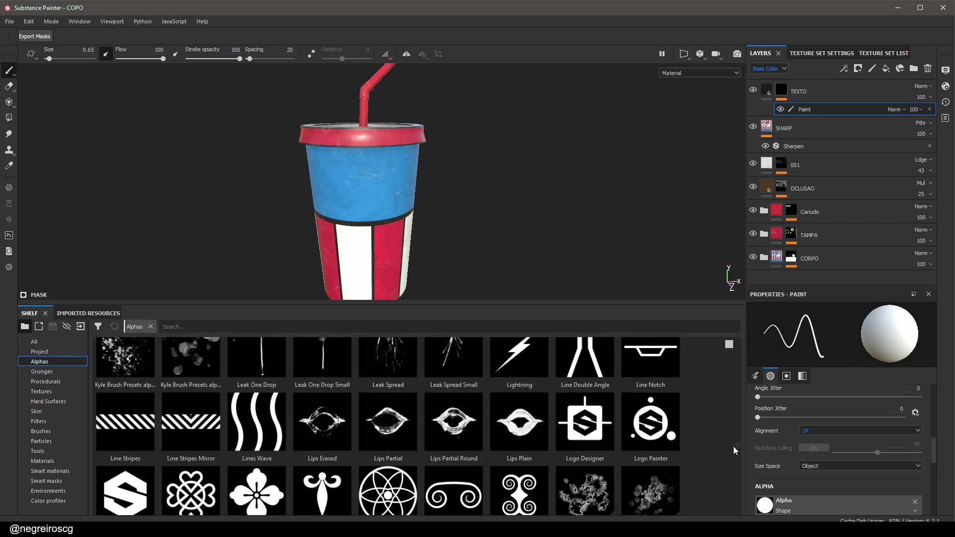
scroll(736, 457, "down", 5)
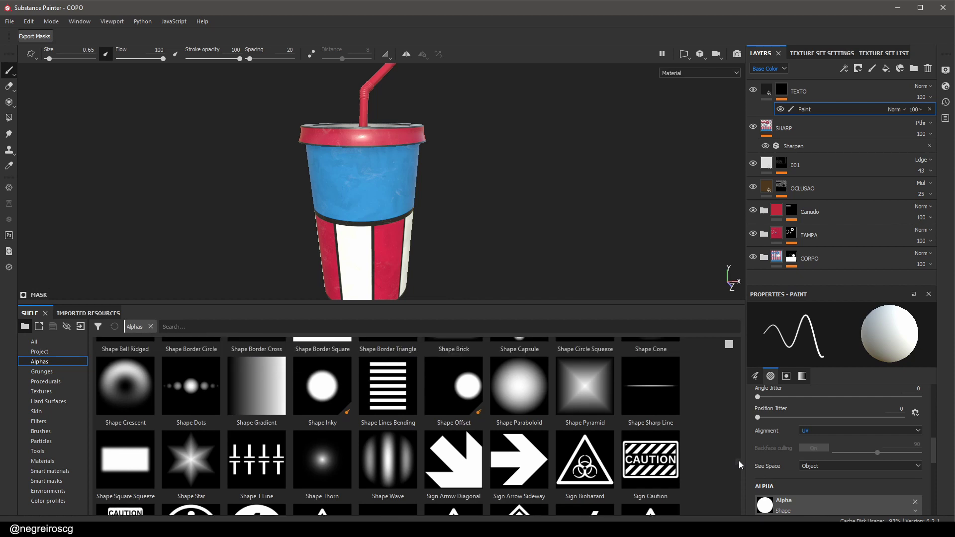
scroll(739, 461, "down", 3)
scroll(739, 465, "down", 10)
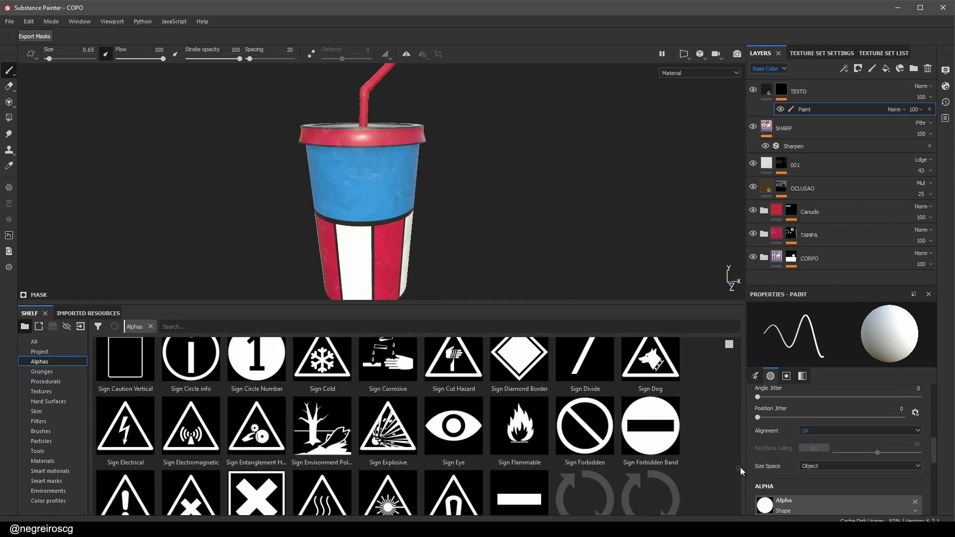
mouse_move(745, 479)
left_mouse_down()
mouse_move(749, 512)
mouse_move(735, 412)
left_mouse_up()
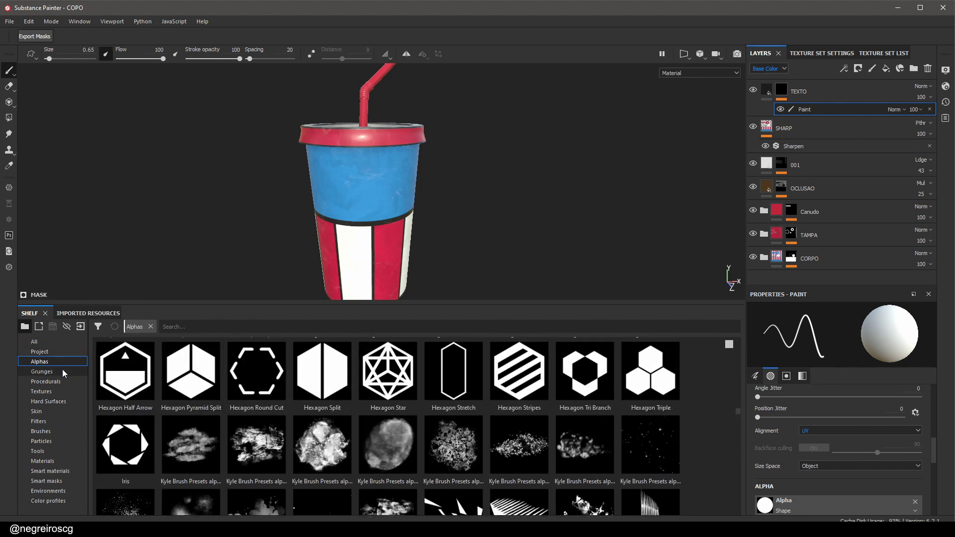
scroll(440, 443, "up", 10)
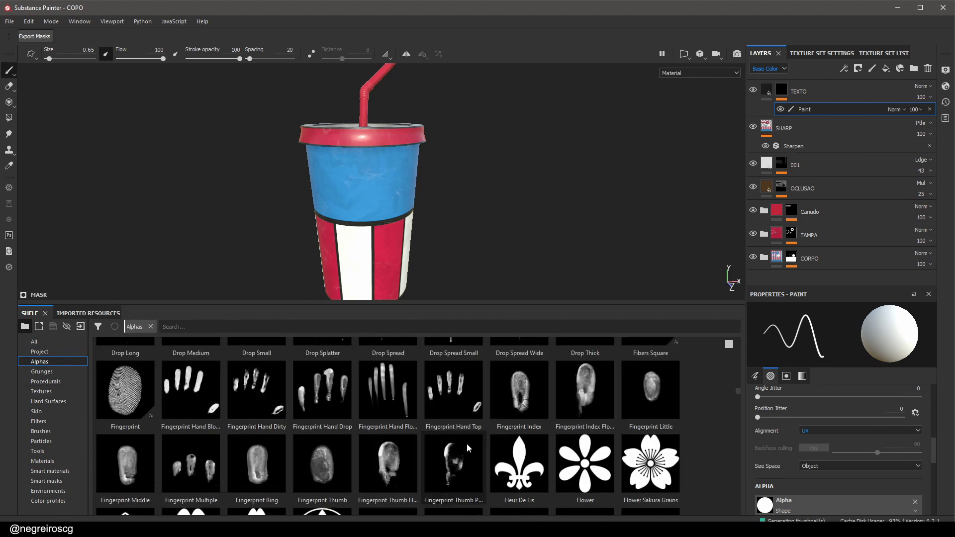
scroll(467, 444, "down", 3)
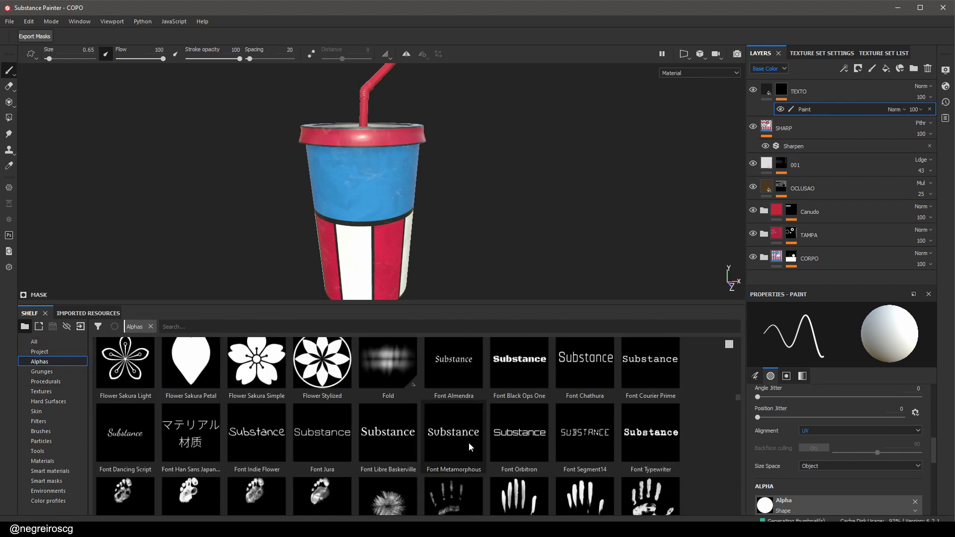
left_click(598, 436)
Replace the Font Segment14 alpha's text with VAL 25 12 2025
scroll(834, 432, "down", 6)
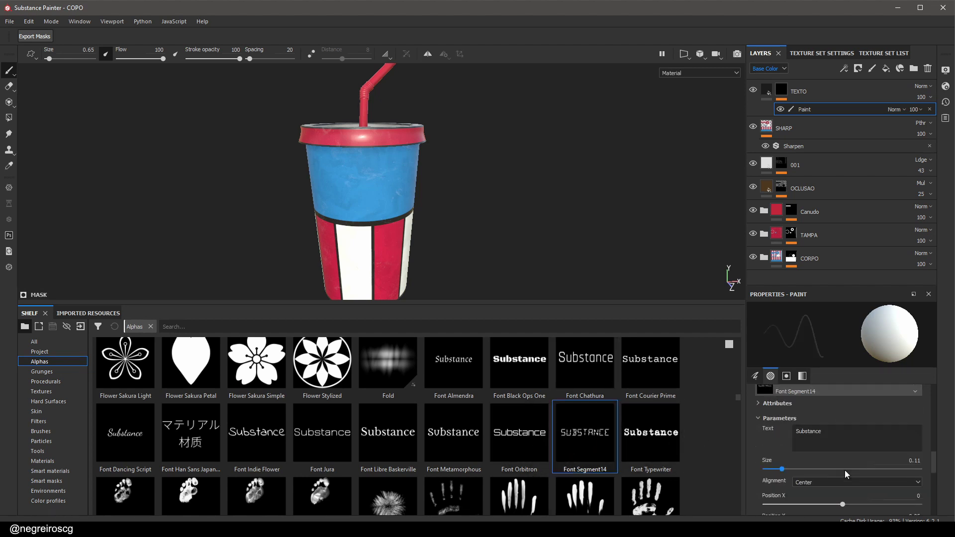
scroll(861, 462, "up", 8)
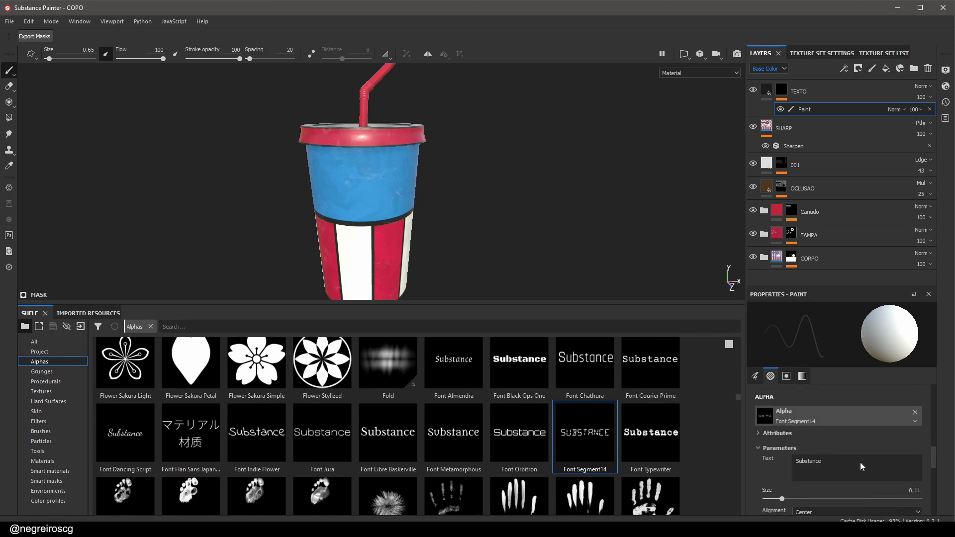
scroll(861, 461, "up", 1)
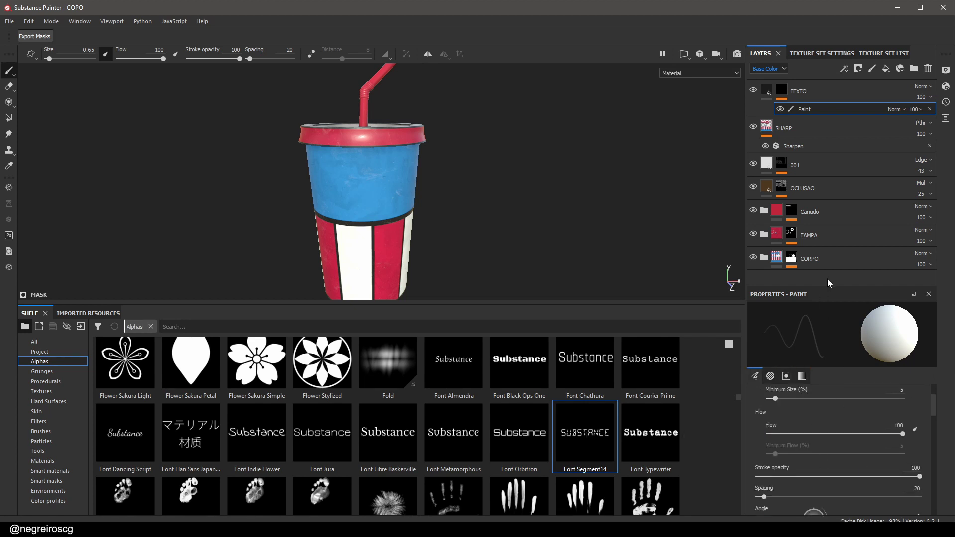
left_click_drag(828, 279, 827, 119)
left_click_drag(934, 297, 935, 380)
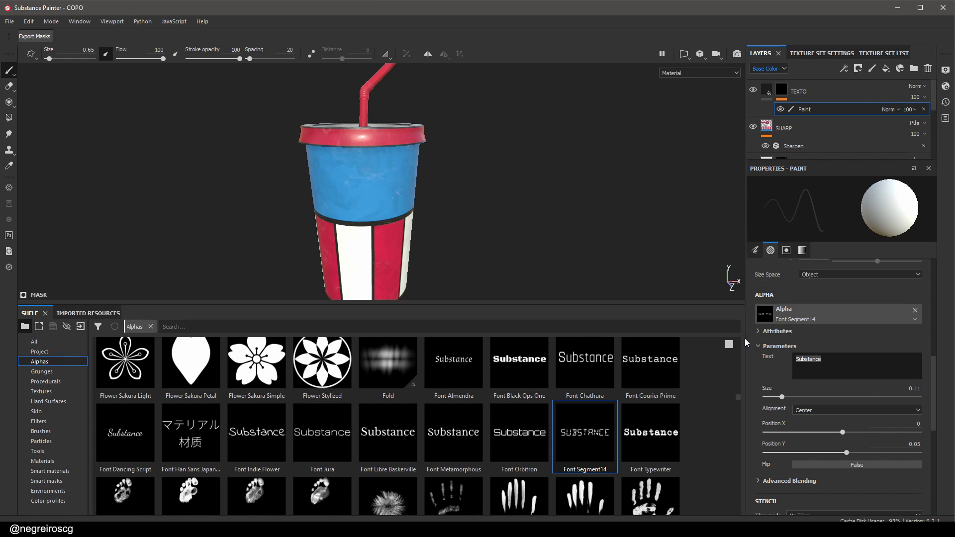
type("va")
key("BackSpace")
key("BackSpace")
type("VAL 25 12 2025")
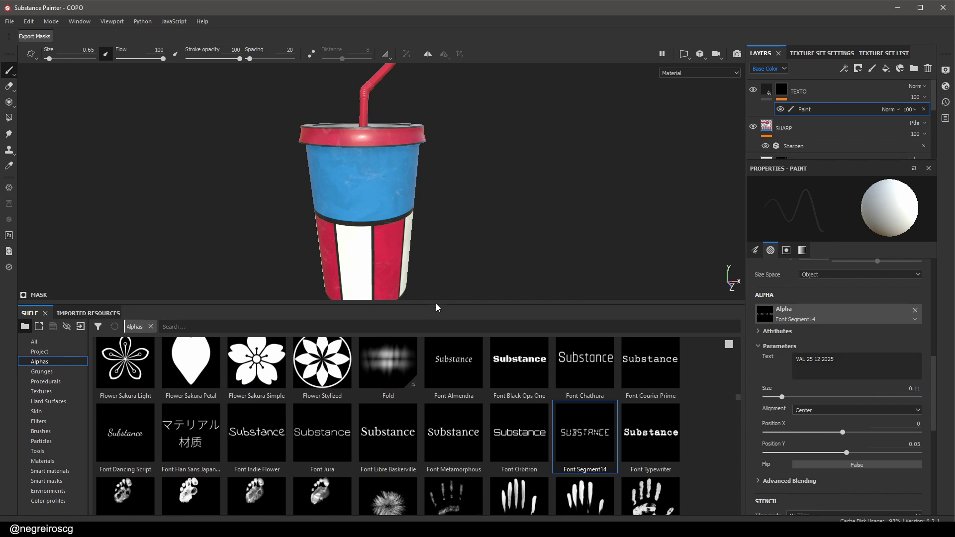
Try stamping the date text on the cup's brown underside with a brush size of 46
left_click_drag(434, 312, 434, 421)
left_click_drag(368, 299, 357, 209, "alt")
mouse_move(357, 285)
right_mouse_down("shift")
mouse_move(367, 300)
mouse_move(360, 309)
mouse_move(373, 314)
right_mouse_up("shift")
left_click_drag(373, 314, 409, 314, "ctrl")
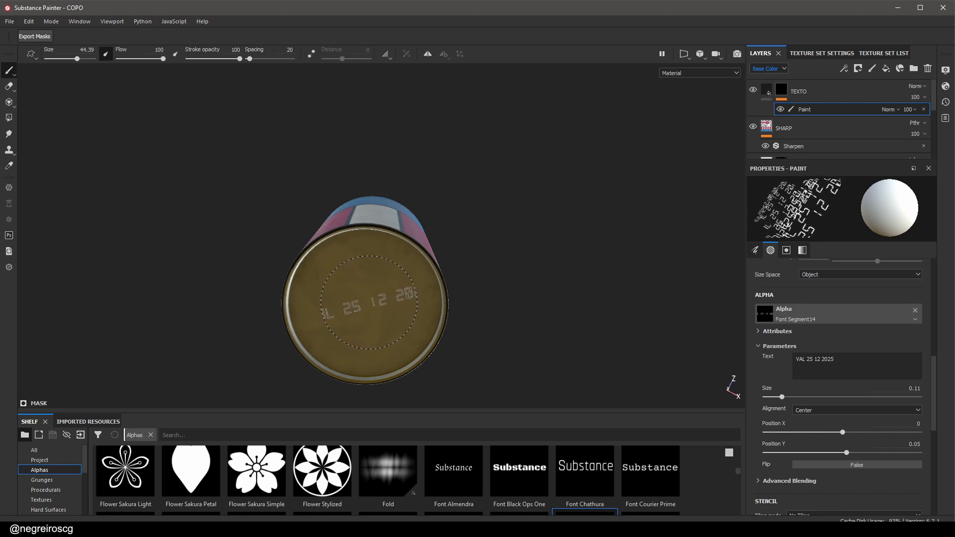
right_click_drag(369, 303, 368, 303, "ctrl")
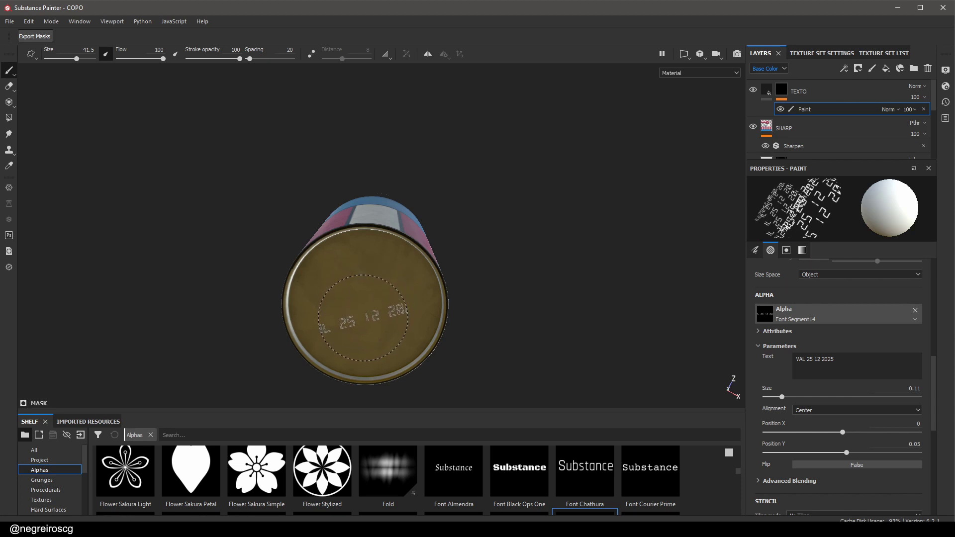
left_click_drag(364, 318, 368, 289, "alt")
right_click_drag(368, 289, 369, 288, "ctrl")
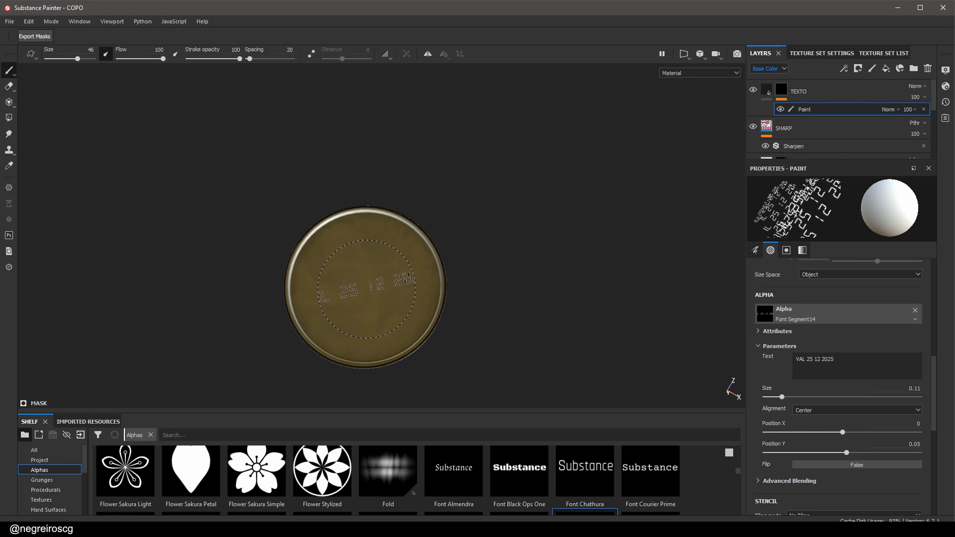
scroll(403, 346, "up", 3)
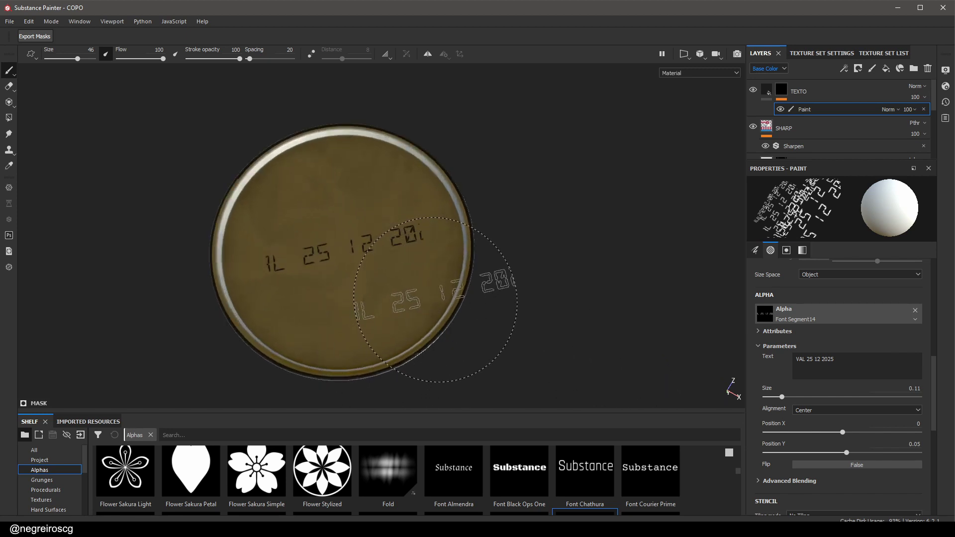
scroll(425, 292, "up", 1)
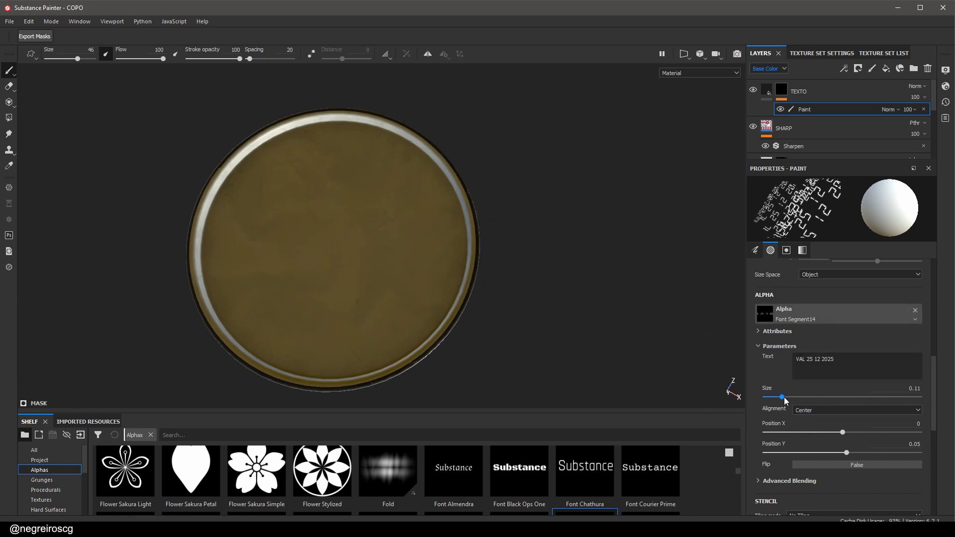
Set the alpha's text size to 0.07 and face the cup's underside in an orthographic view
left_click_drag(781, 397, 776, 397)
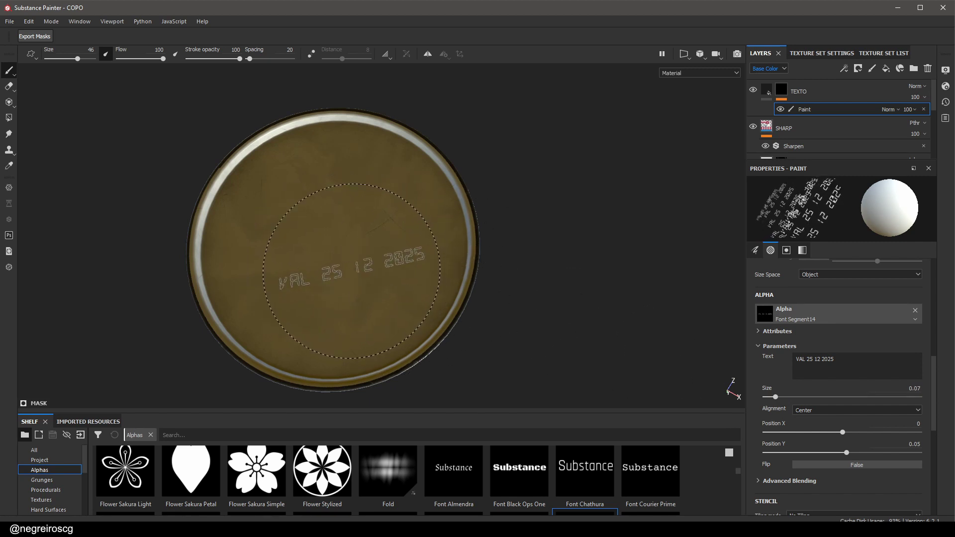
mouse_move(334, 335)
left_mouse_down("alt")
mouse_move(325, 251)
mouse_move(337, 264)
left_mouse_up("alt")
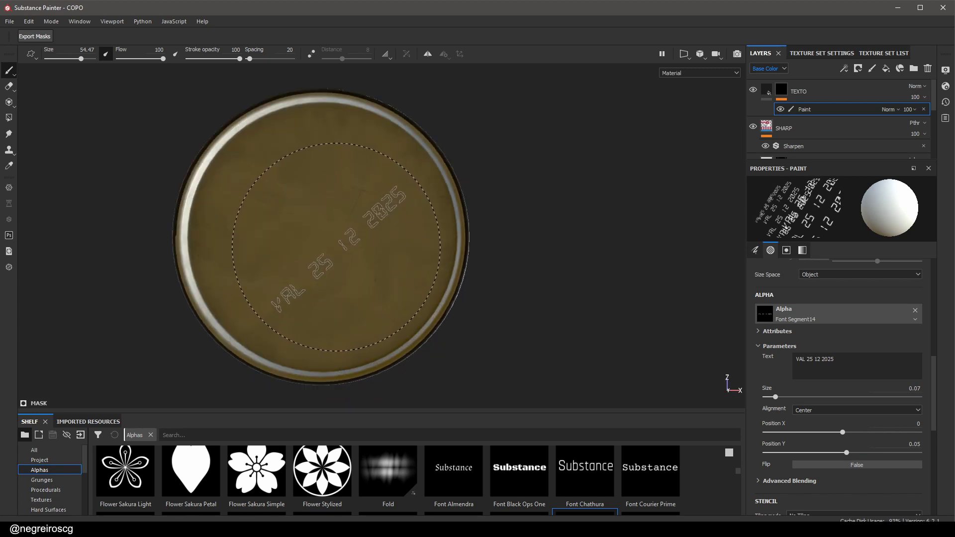
key("F6")
scroll(350, 244, "up", 12)
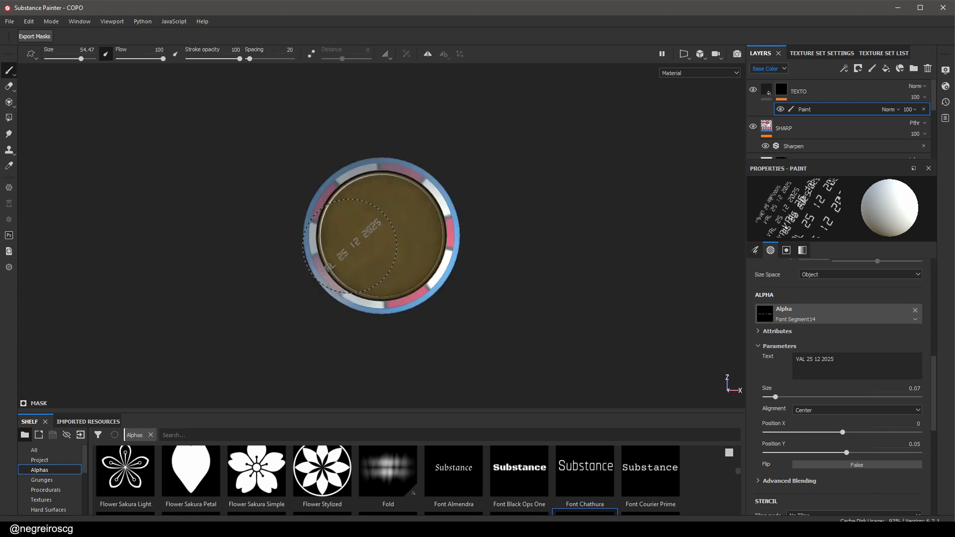
left_click_drag(369, 236, 369, 234, "alt")
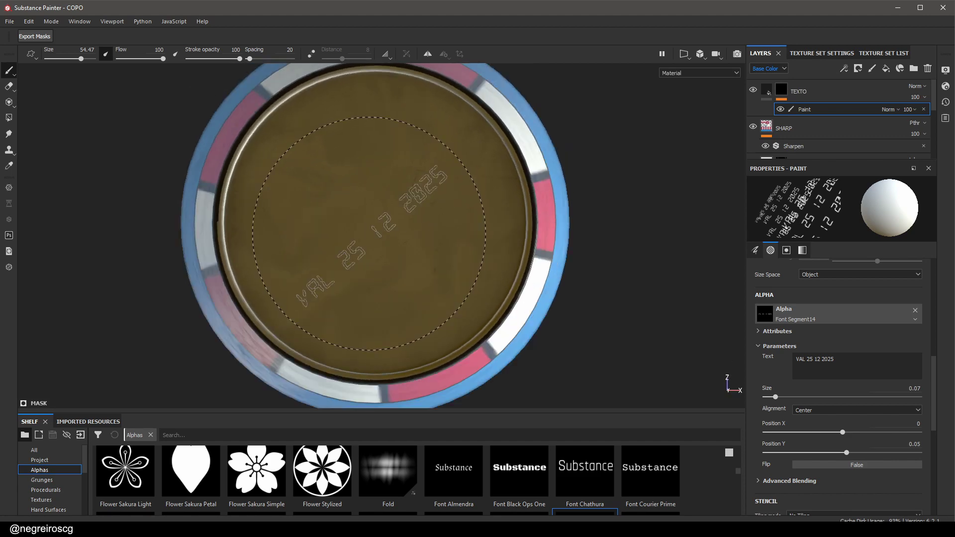
mouse_move(443, 238)
left_mouse_down("alt")
mouse_move(352, 269)
mouse_move(386, 284)
mouse_move(418, 260)
mouse_move(348, 259)
mouse_move(367, 300)
mouse_move(352, 258)
mouse_move(379, 270)
left_mouse_up("alt")
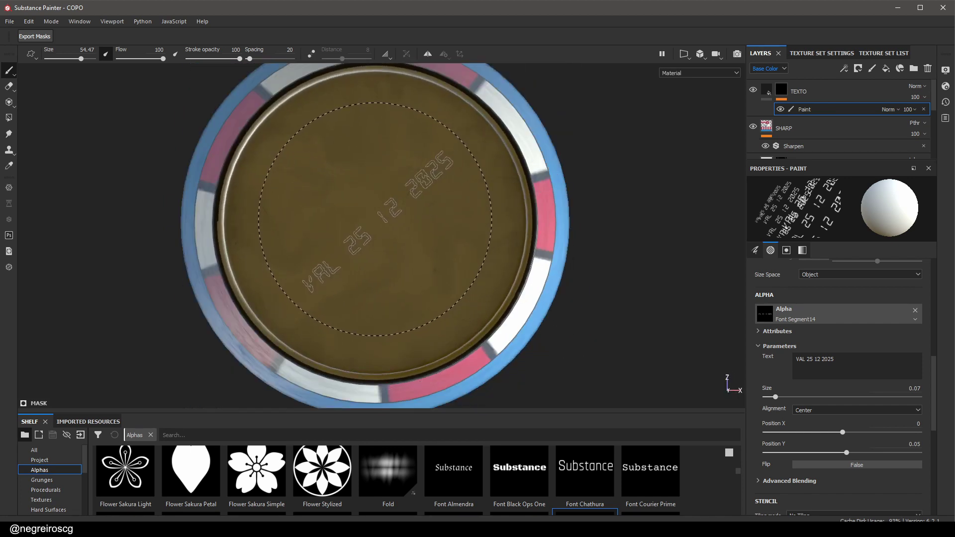
Enlarge the brush to 59.31, rotate it to a gentler upward slant and stamp the date across the center of the underside
right_click_drag(375, 220, 380, 216, "ctrl")
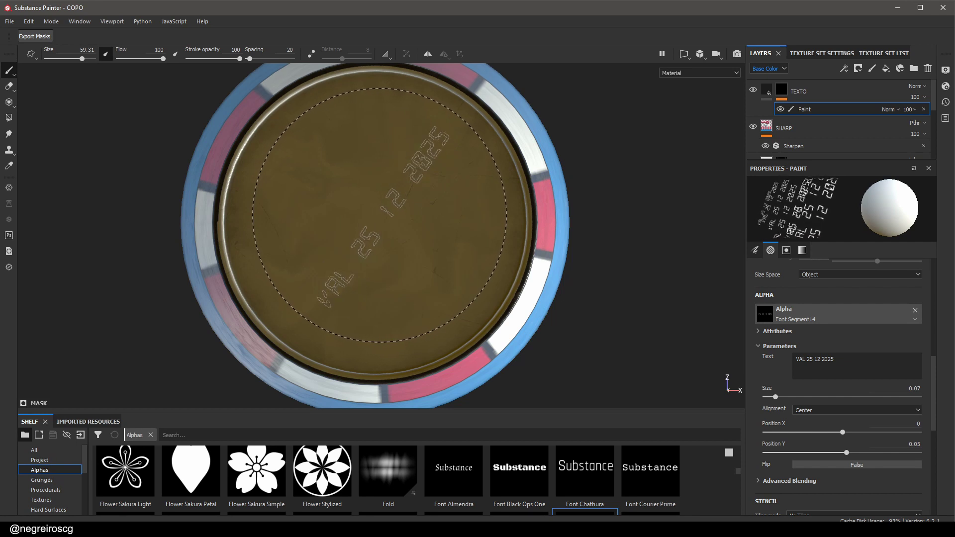
left_click_drag(380, 215, 380, 215, "ctrl")
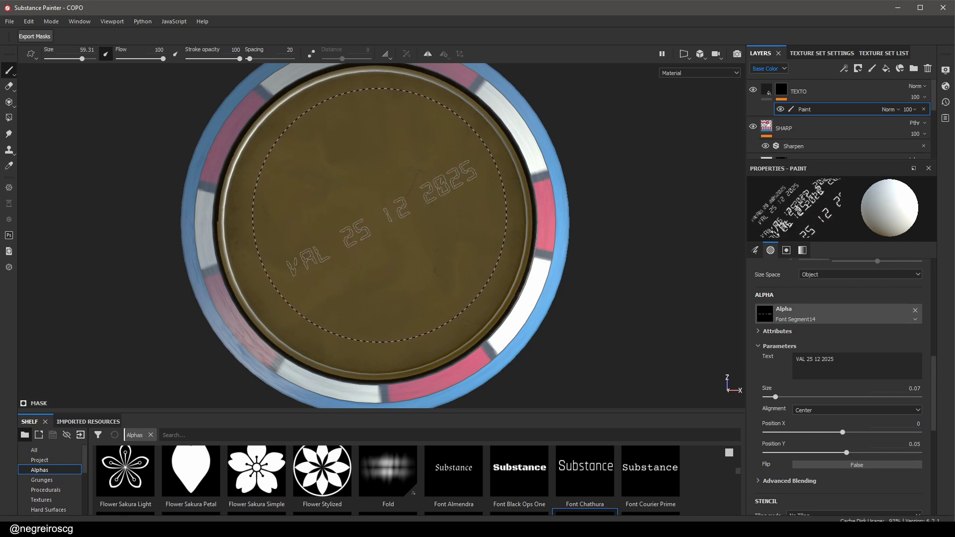
left_click(372, 215)
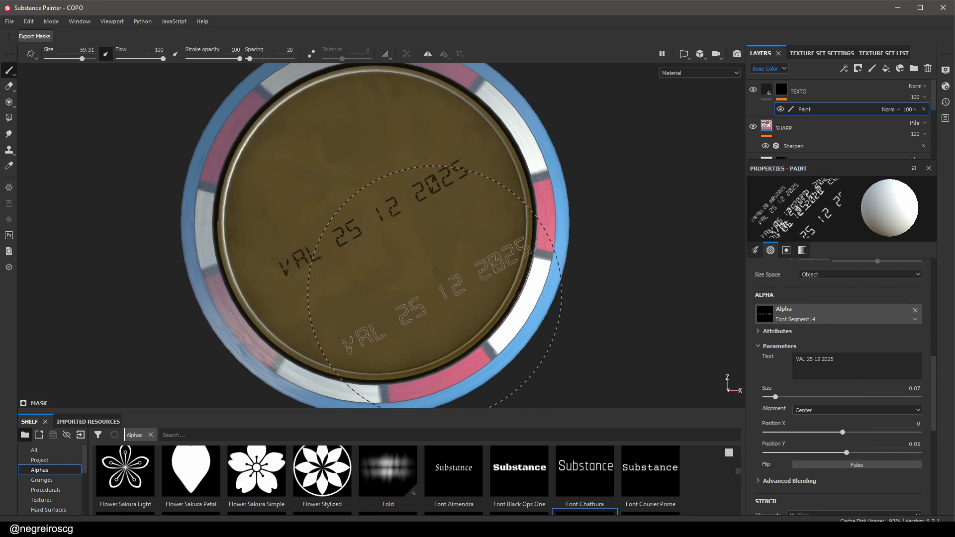
Add a Fill effect above the Paint in the TEXTO mask and assign the BnW Spots 1 procedural to it
scroll(371, 215, "down", 3)
left_click_drag(372, 215, 449, 287, "alt")
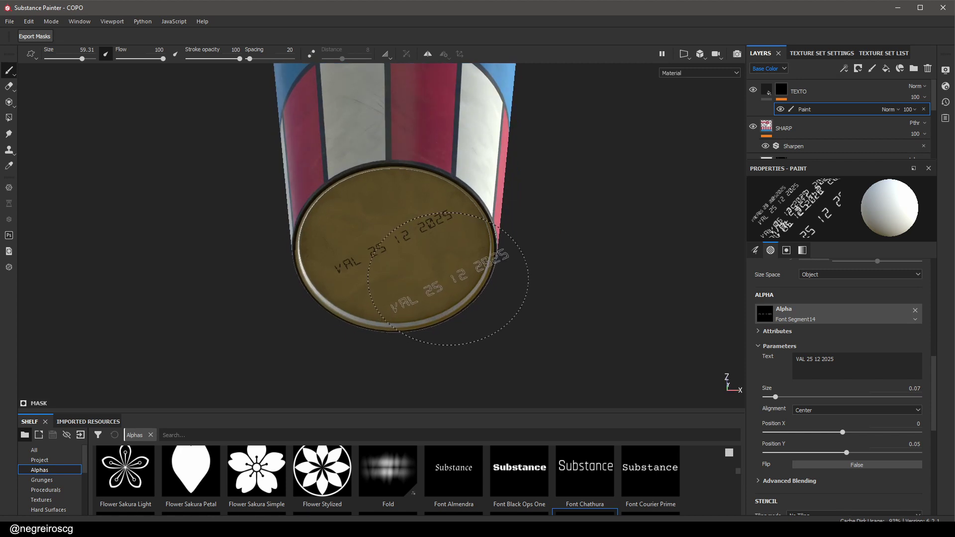
mouse_move(451, 248)
left_mouse_down("alt")
mouse_move(454, 238)
mouse_move(632, 238)
mouse_move(518, 224)
mouse_move(438, 271)
left_mouse_up("alt")
mouse_move(437, 271)
right_mouse_down("alt")
mouse_move(416, 269)
mouse_move(423, 264)
right_mouse_up("alt")
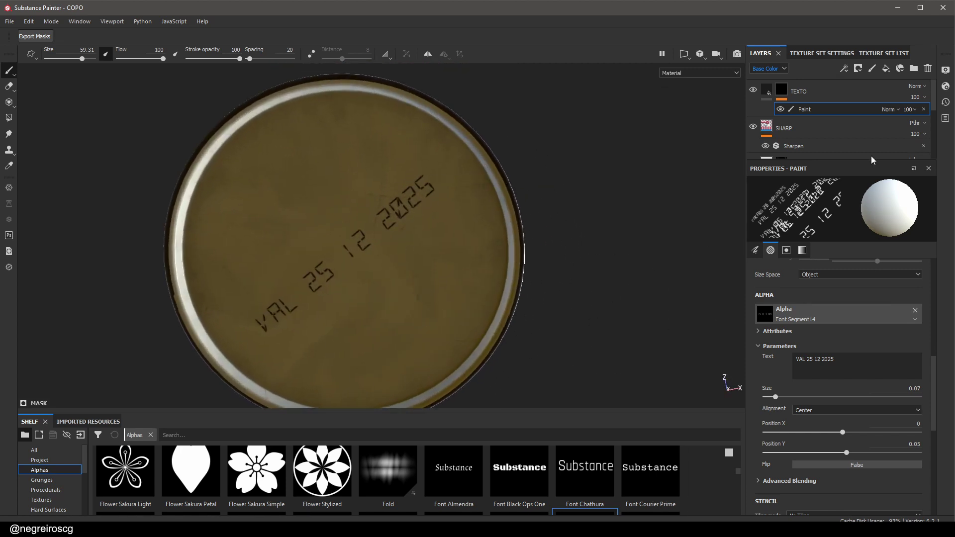
left_click(851, 69)
left_click(871, 94)
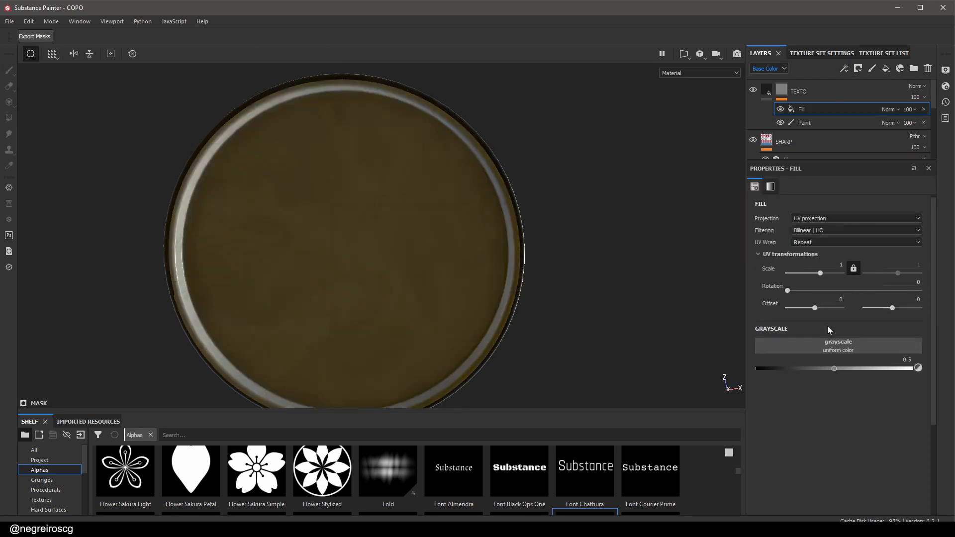
left_click(45, 490)
left_click_drag(597, 493, 848, 348)
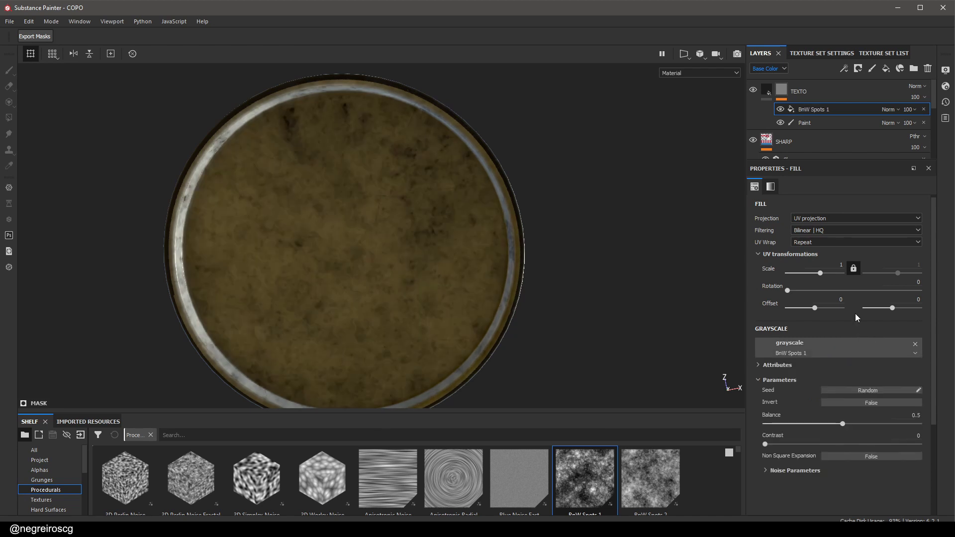
Set the BnW Spots 1 fill to a scale of 19.83, Multiply blending and a balance of 0.77
left_click_drag(822, 272, 828, 270)
left_click(890, 110)
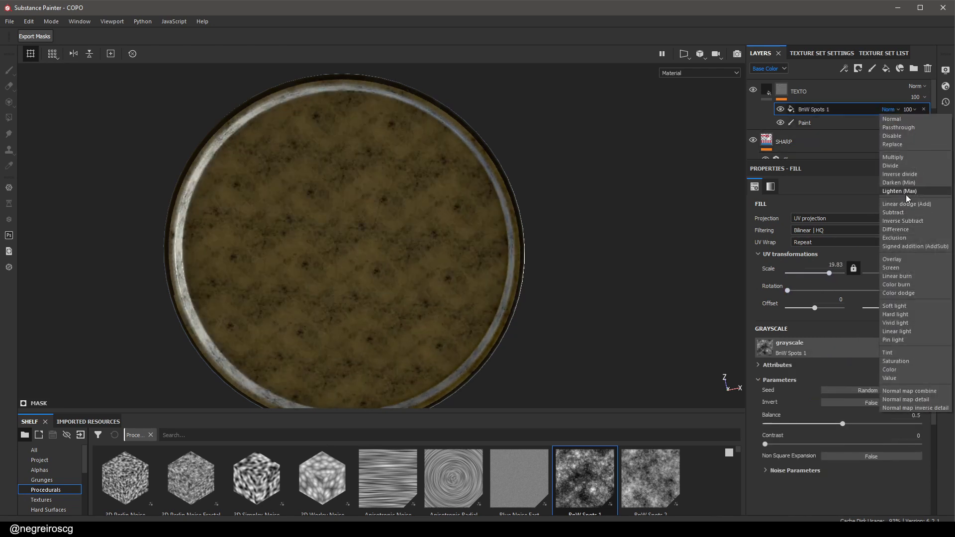
left_click(897, 156)
scroll(352, 241, "up", 4)
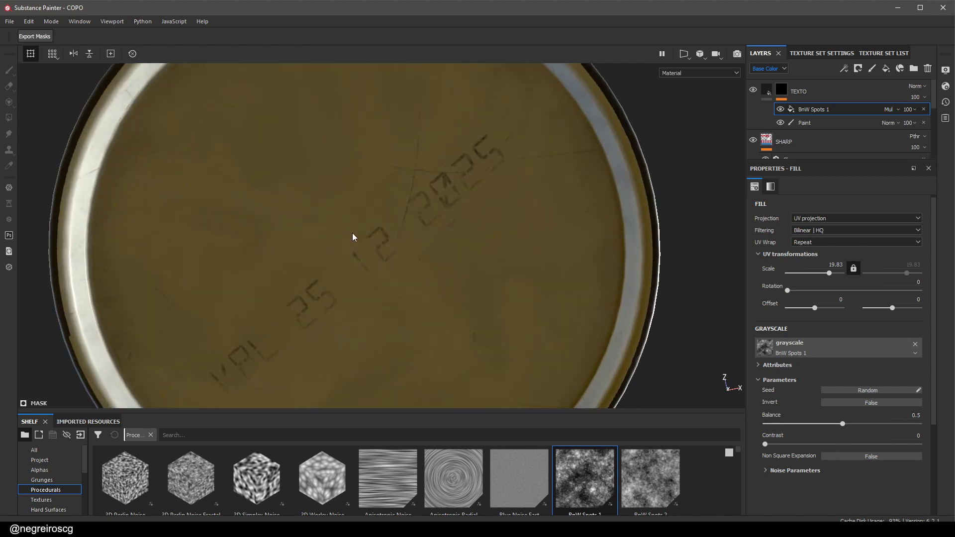
left_click_drag(843, 424, 879, 416)
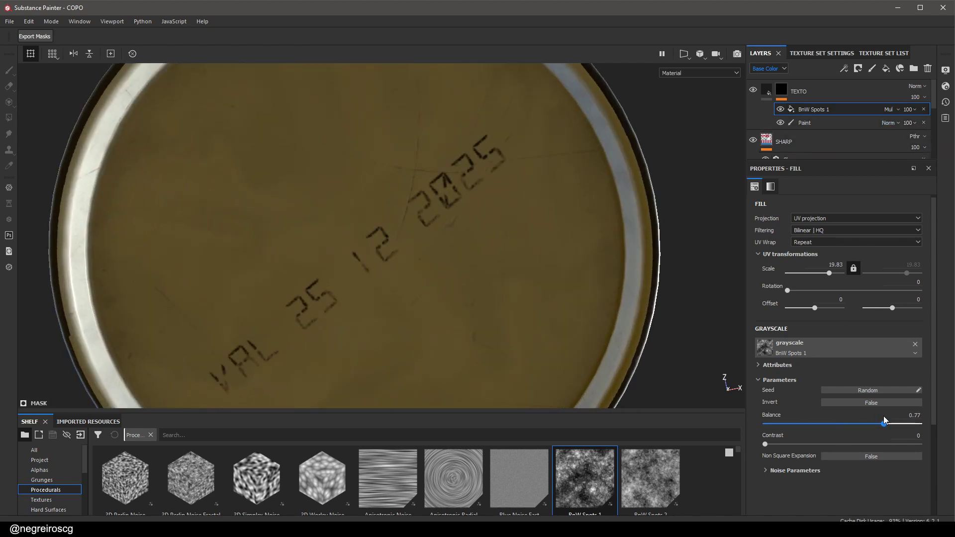
Set the BnW Spots 1 fill's contrast to 0.34 and its balance to 0.66, and bring the whole cup back into view
left_click_drag(765, 445, 785, 445)
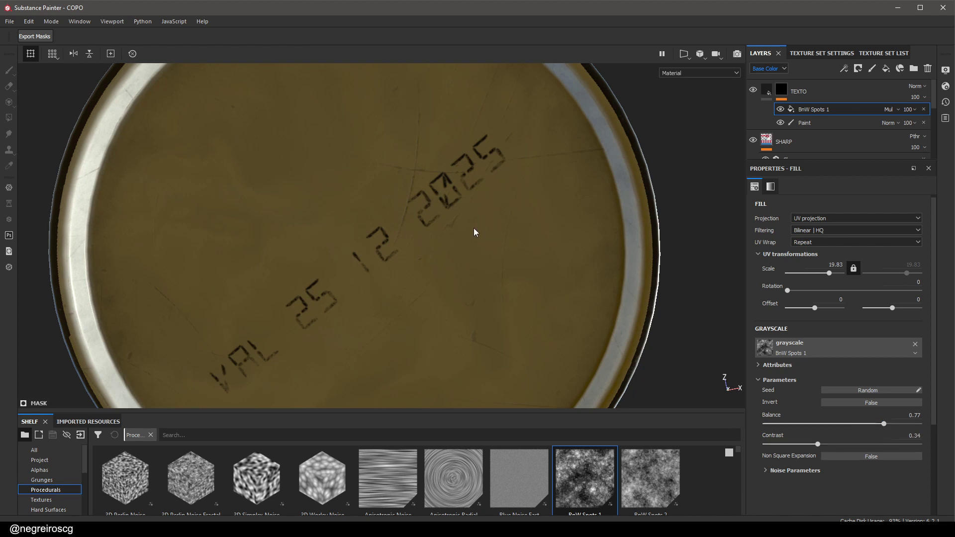
left_click_drag(885, 424, 869, 424)
scroll(657, 334, "down", 5)
left_click_drag(294, 19, 235, 305, "alt")
scroll(386, 247, "up", 2)
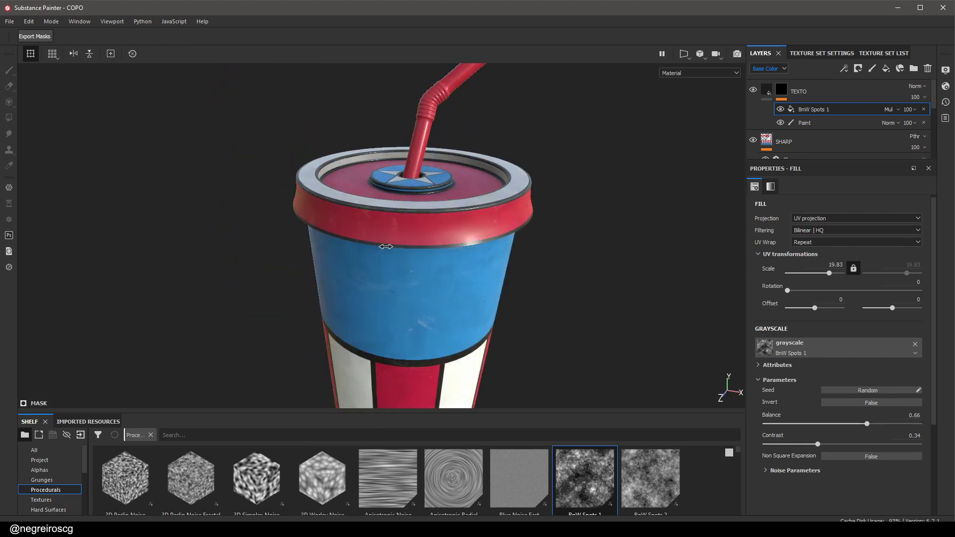
scroll(387, 247, "down", 5)
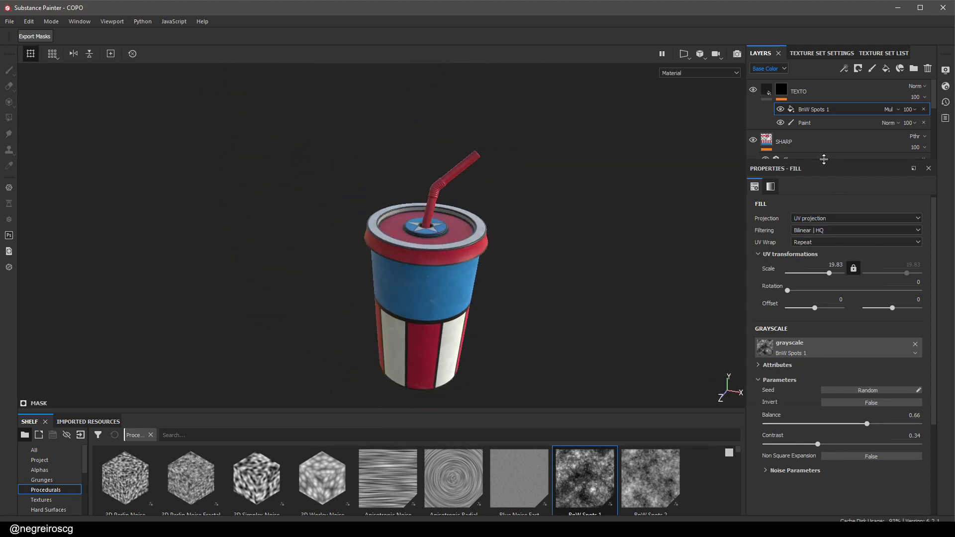
Enlarge the layer stack, select the TEXTO layer's fill content and show the 3D and 2D views side by side
left_click_drag(828, 158, 829, 391)
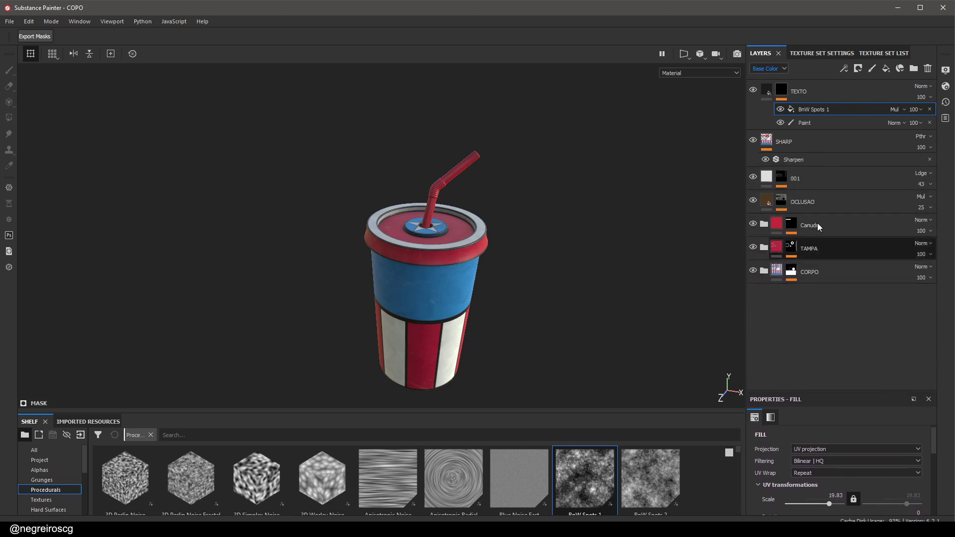
left_click(772, 144)
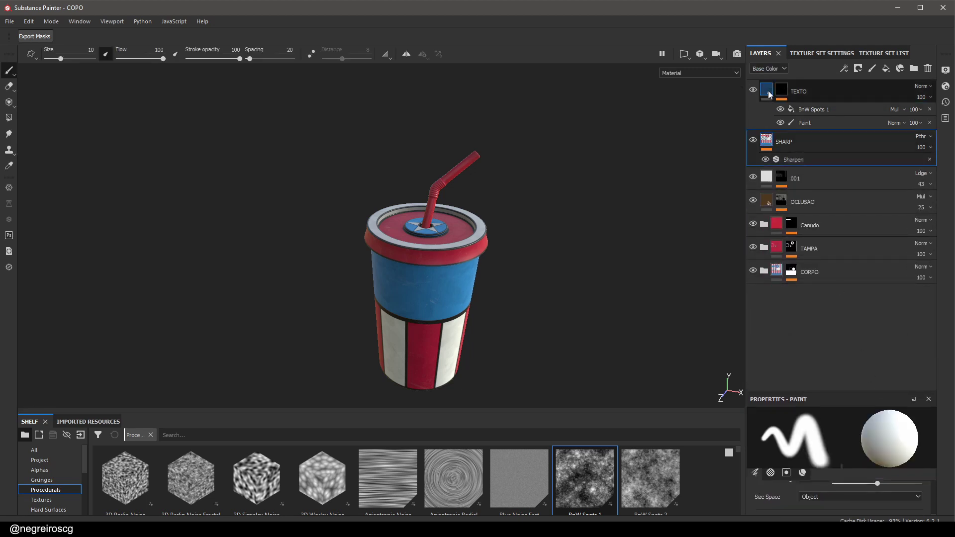
left_click(768, 90)
middle_click_drag(442, 337, 450, 207)
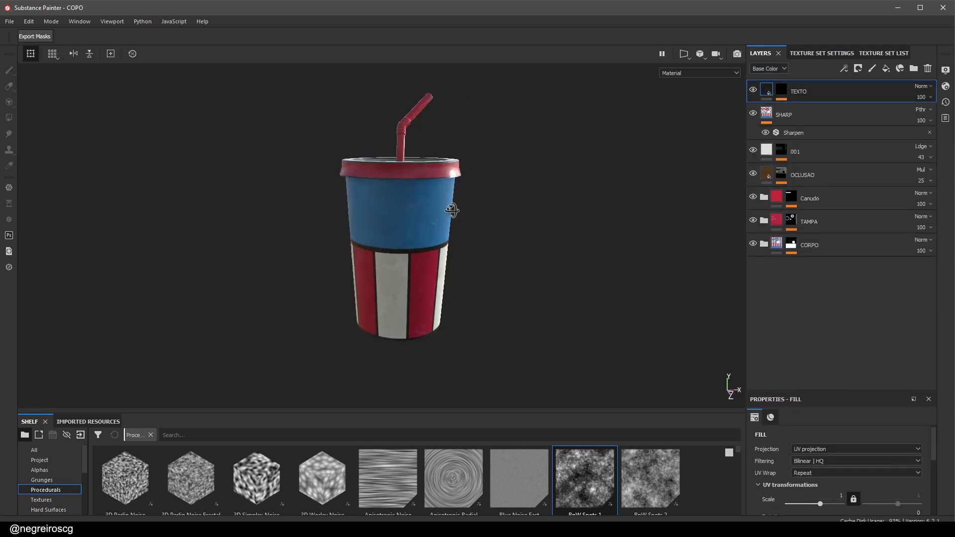
scroll(416, 258, "up", 4)
mouse_move(484, 225)
right_mouse_down("shift")
mouse_move(382, 233)
mouse_move(469, 228)
right_mouse_up("shift")
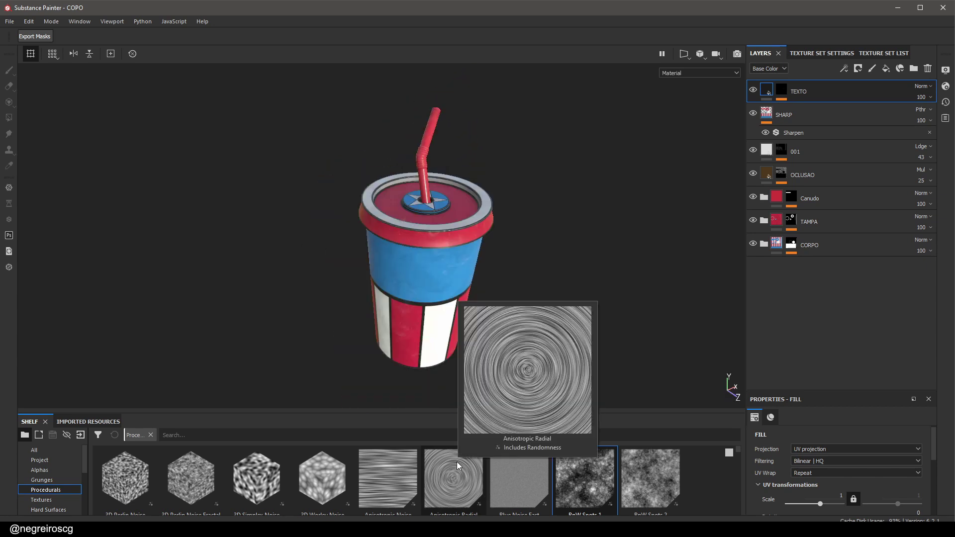
key("F1")
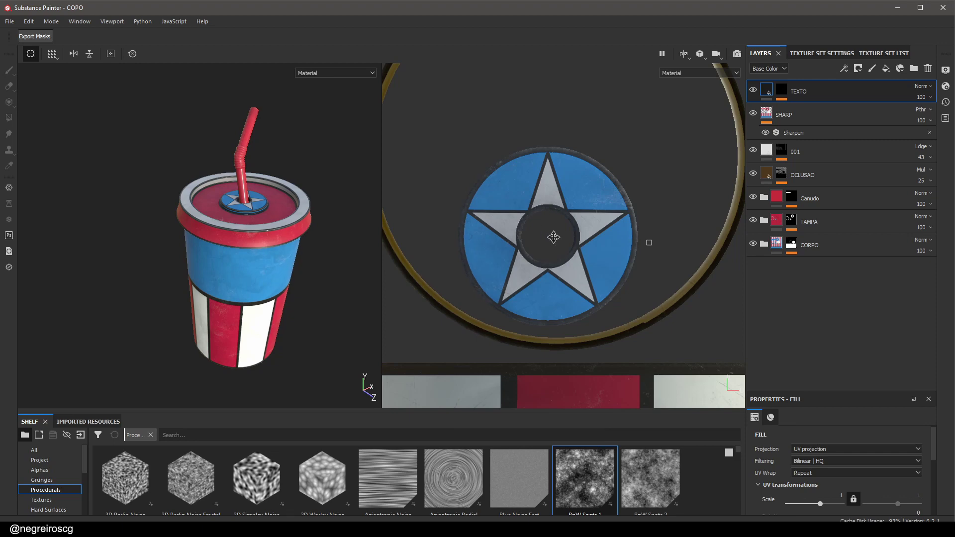
Open the texture export settings and set the output directory to G:\04-Video Aulas\02-Youtube\02.2-Tutoriais\02.5 - Introdução ao 3D\#006-UVMAP\02-3D\SUBSTANCE
key("ctrl+shift+e")
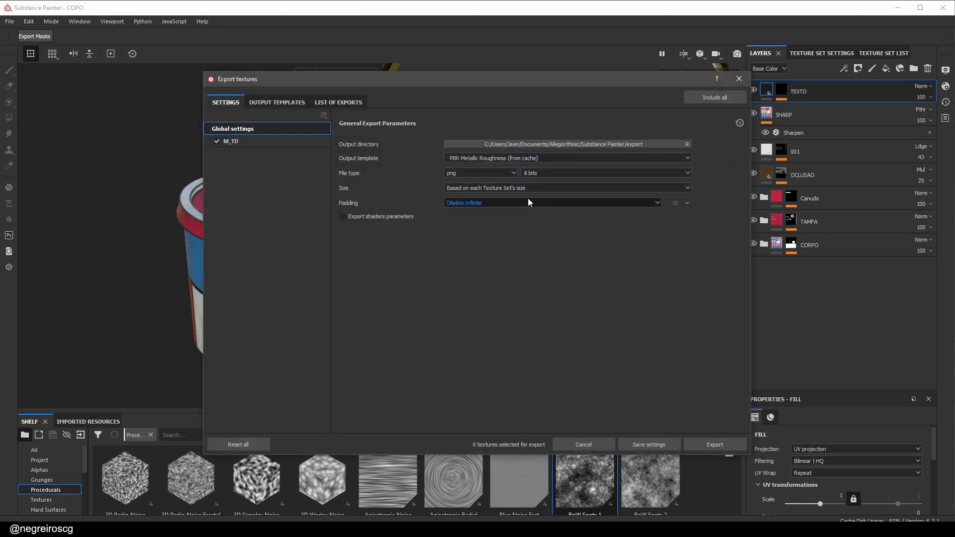
mouse_move(494, 79)
left_mouse_down()
mouse_move(447, 92)
mouse_move(479, 80)
left_mouse_up()
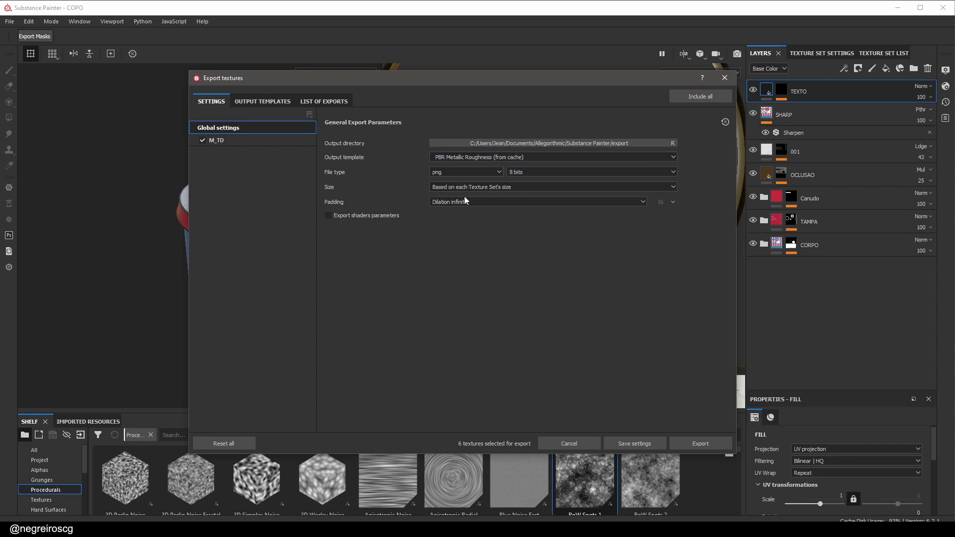
left_click(485, 160)
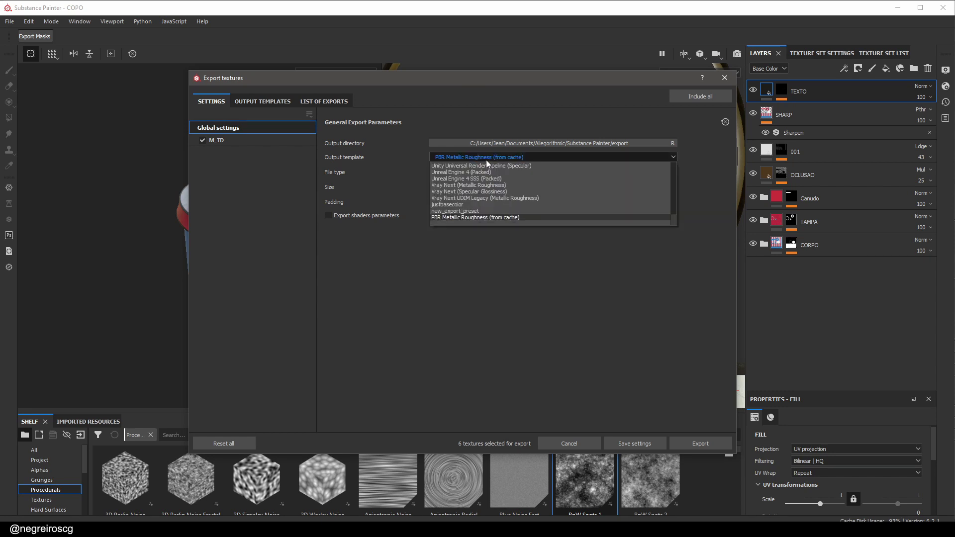
left_click(486, 160)
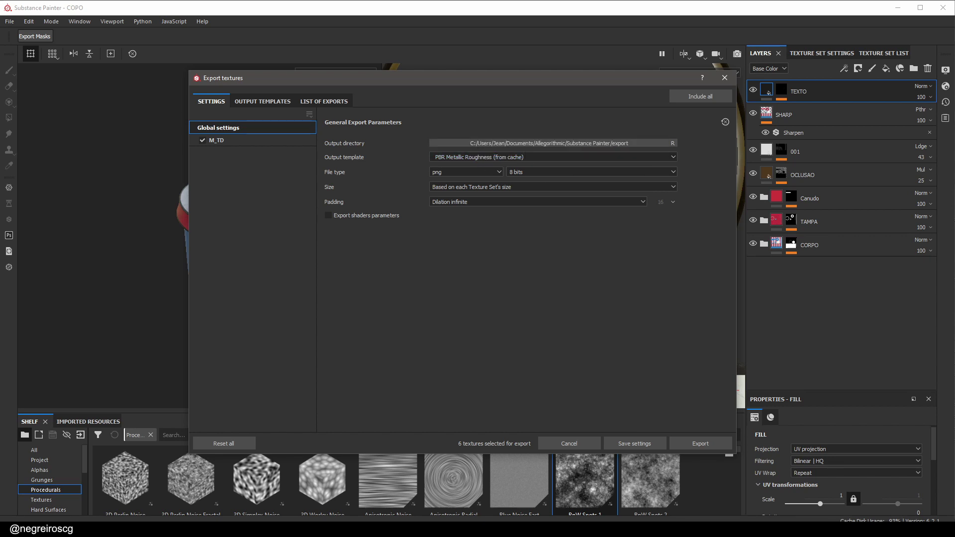
left_click(557, 144)
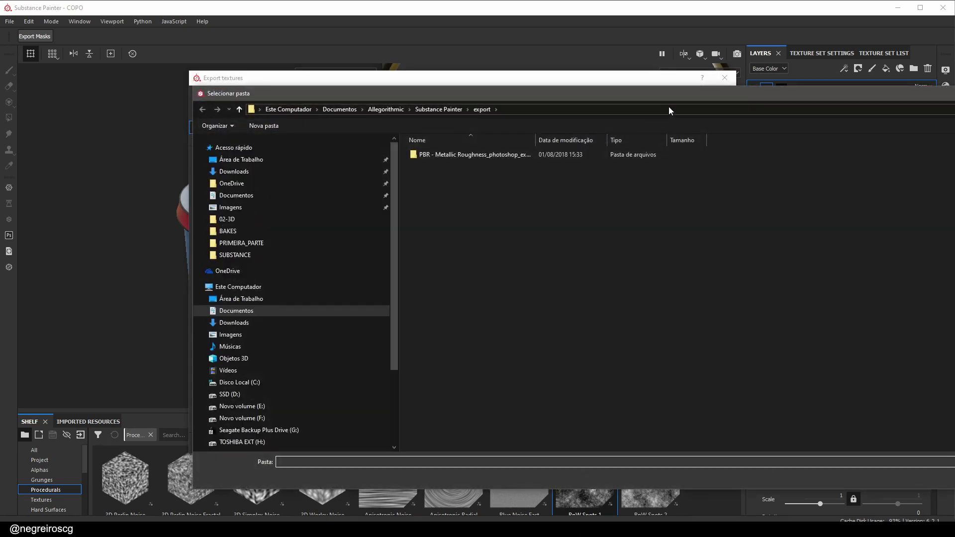
left_click(669, 111)
type("G:\\04-Video Aulas\\02-Youtube\\02.2-Tutoriais\\02.5 - Introdução ao 3D\\#006-UVMAP\\02-3D\\SUBSTANCE")
key("Return")
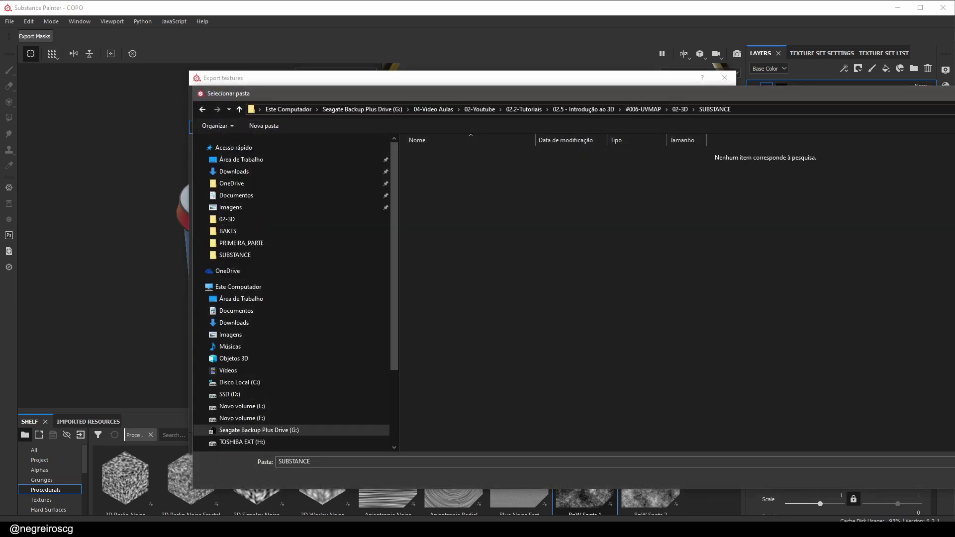
key("Return")
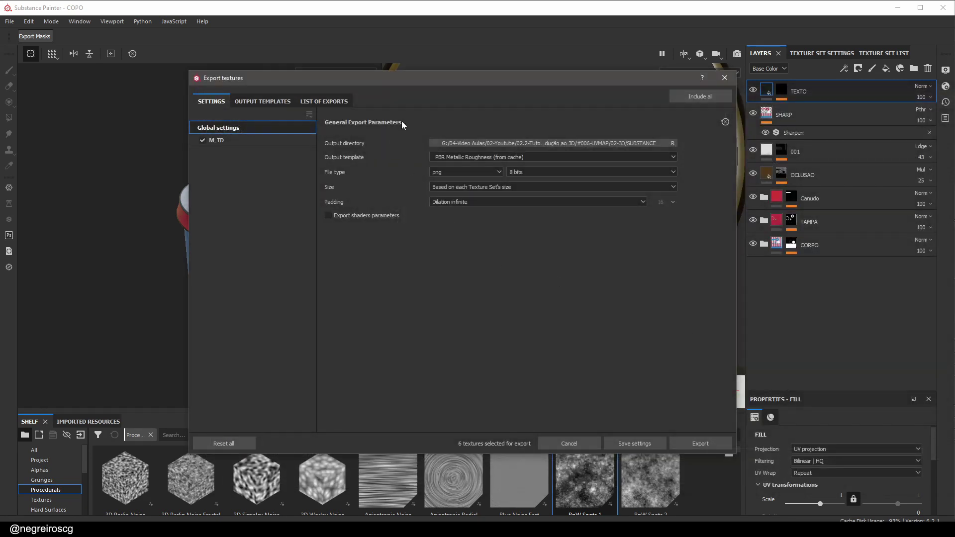
Look through the available output templates and examine the preset map configurations, keeping PBR Metallic Roughness (from cache)
left_click(467, 157)
scroll(517, 184, "down", 3)
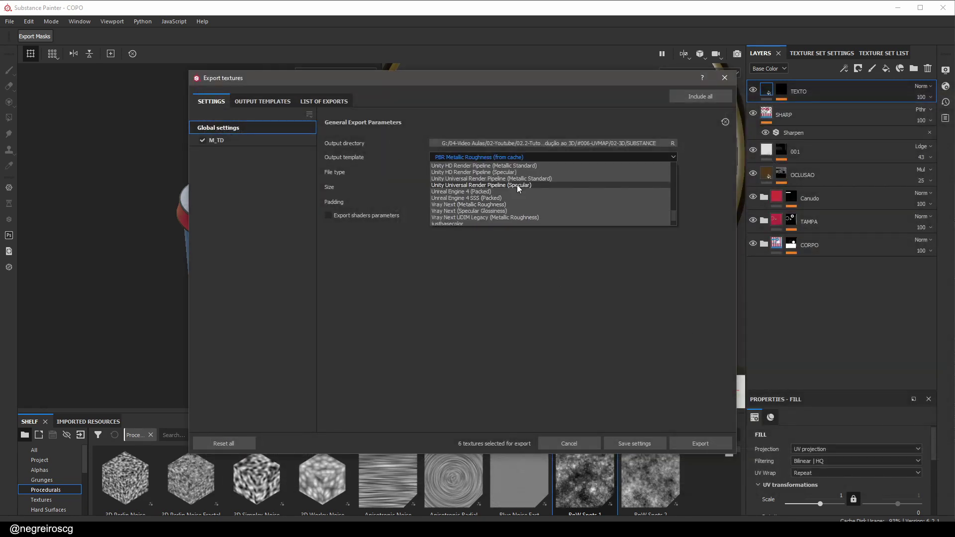
scroll(518, 184, "up", 5)
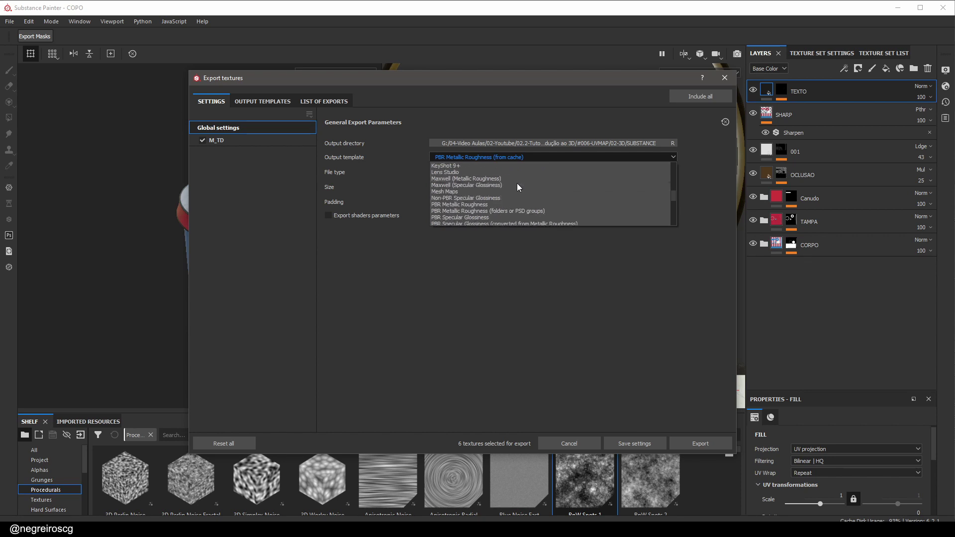
scroll(518, 184, "up", 3)
left_click(567, 339)
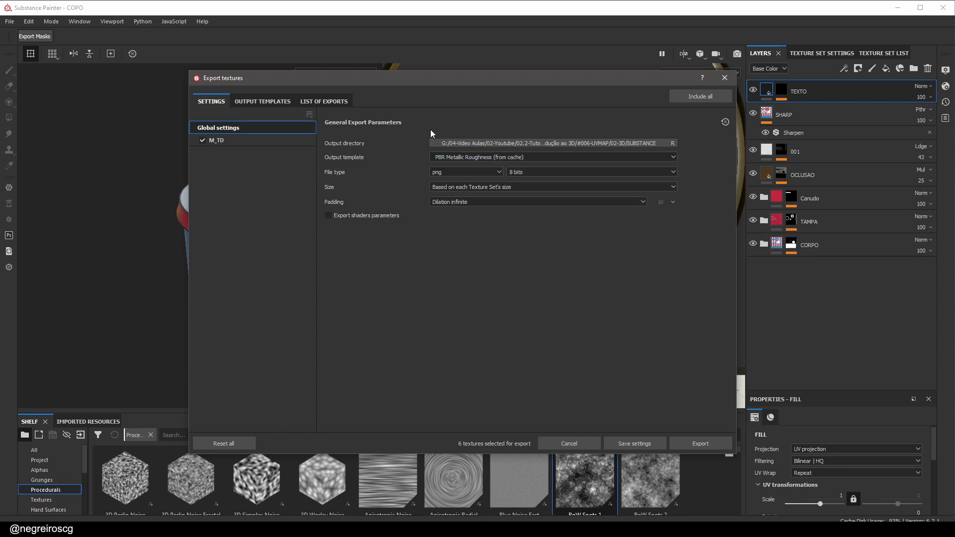
left_click(263, 102)
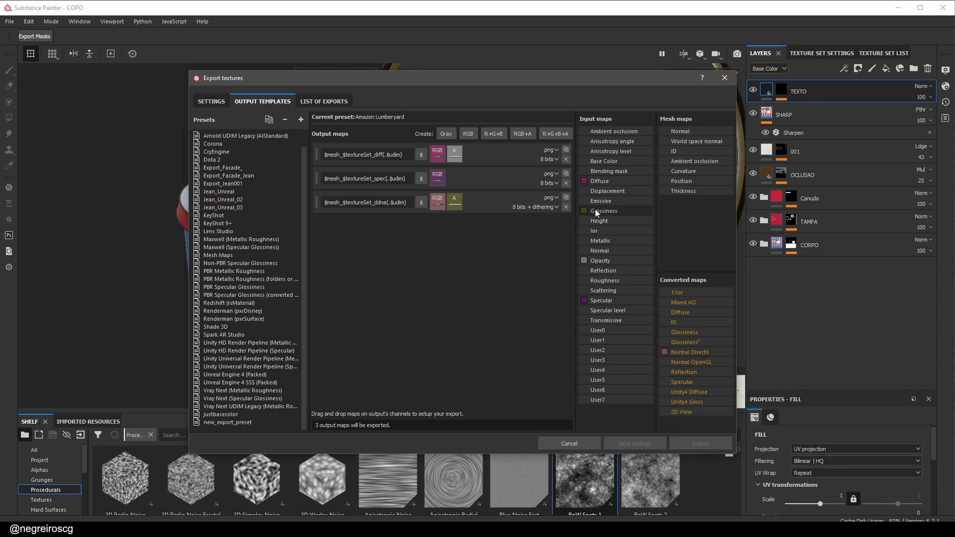
left_click(218, 102)
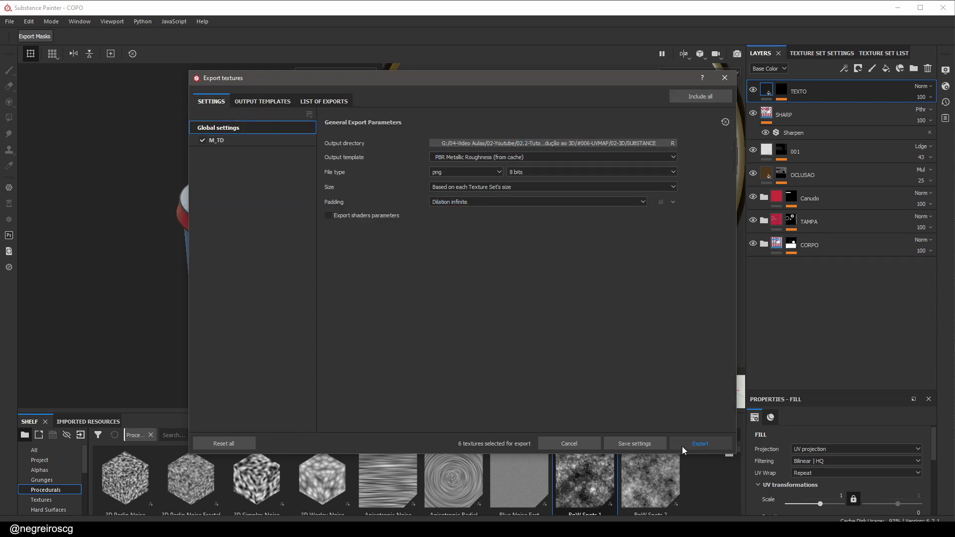
Set the export file type to targa and export the M_TD texture set
left_click(449, 171)
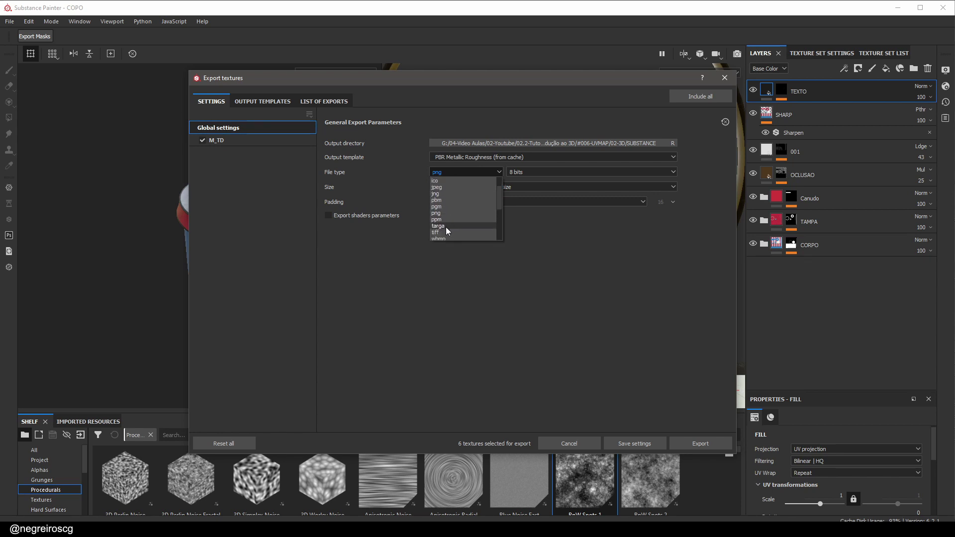
left_click(446, 227)
left_click(701, 443)
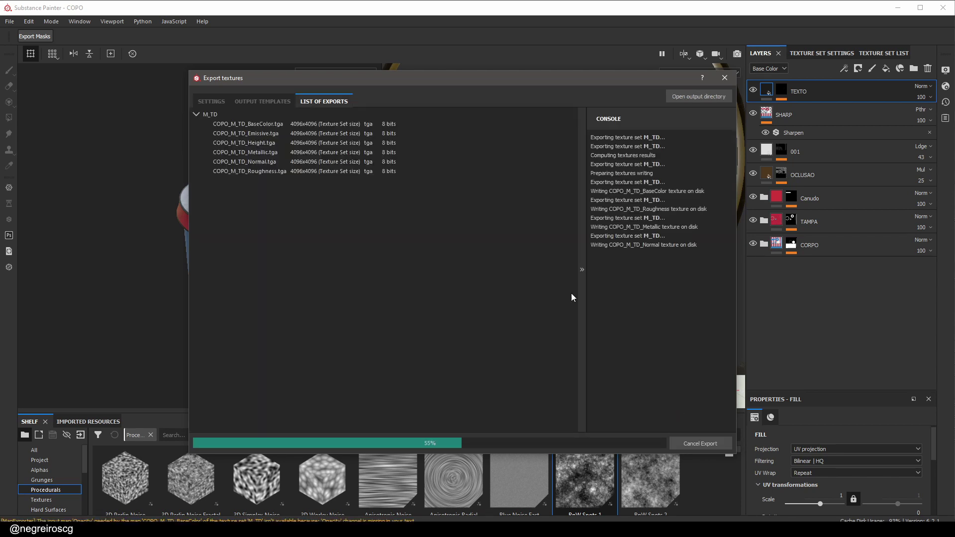